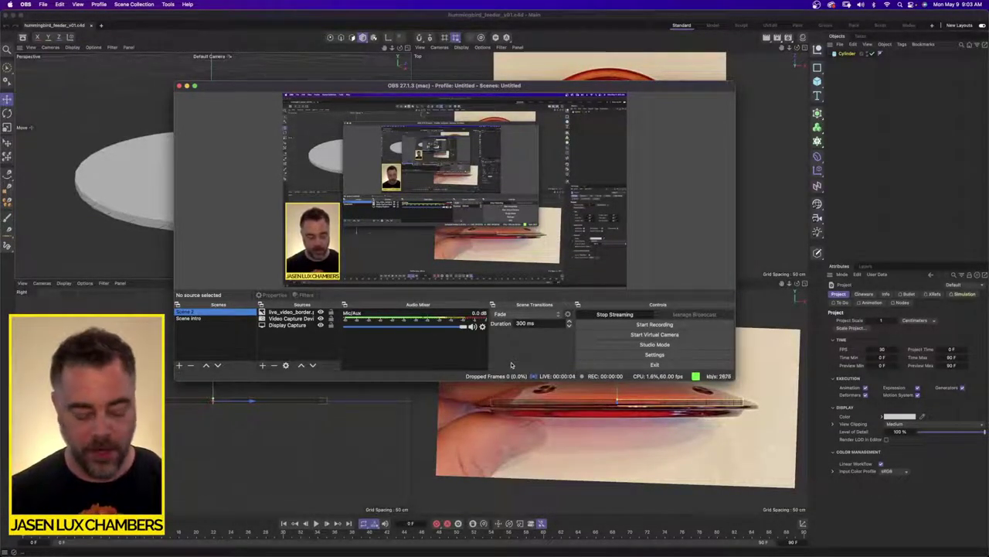
Switch to Cinema 4D and delete the Cylinder object from the scene
{"action": "key", "text": "super+Tab"}
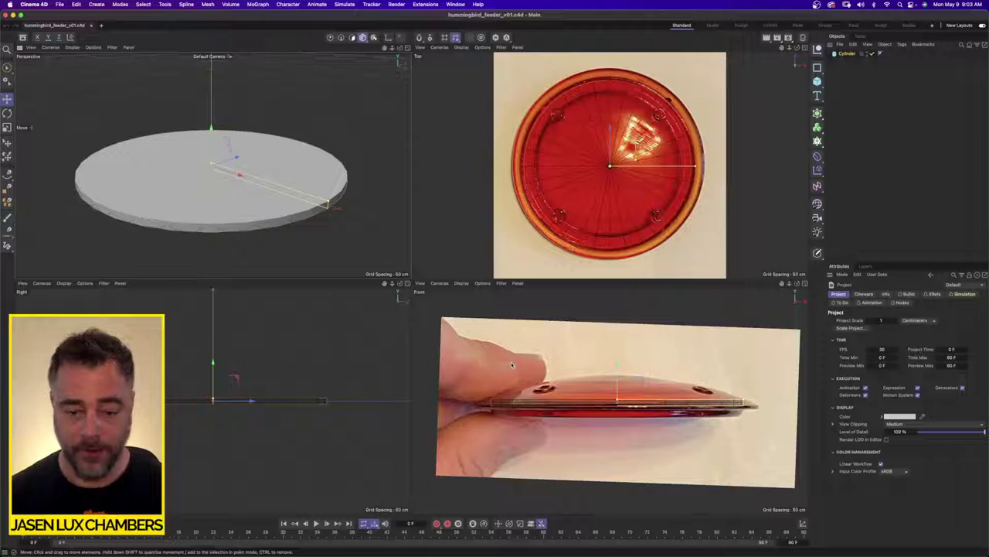
{"action": "left_click", "coordinate": [846, 54]}
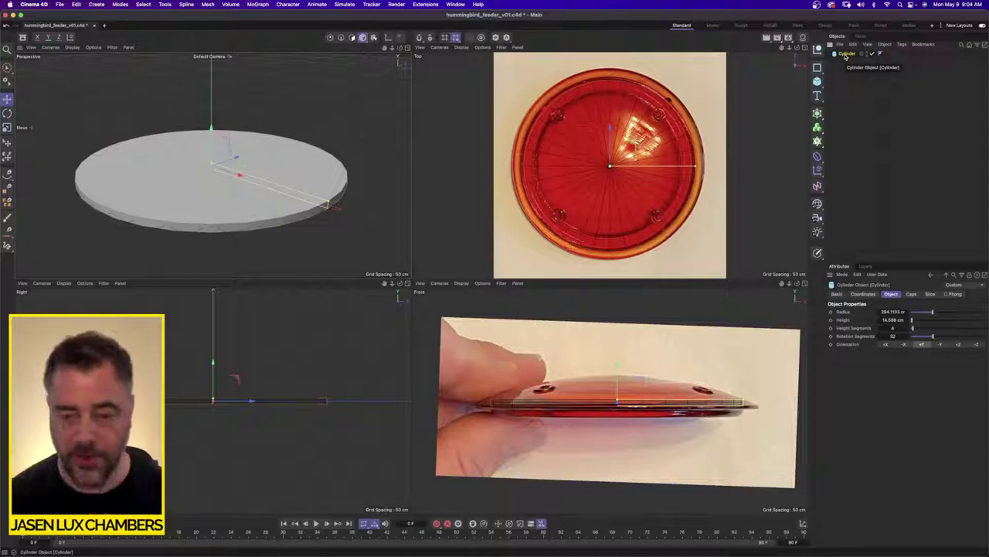
{"action": "left_click", "coordinate": [928, 154]}
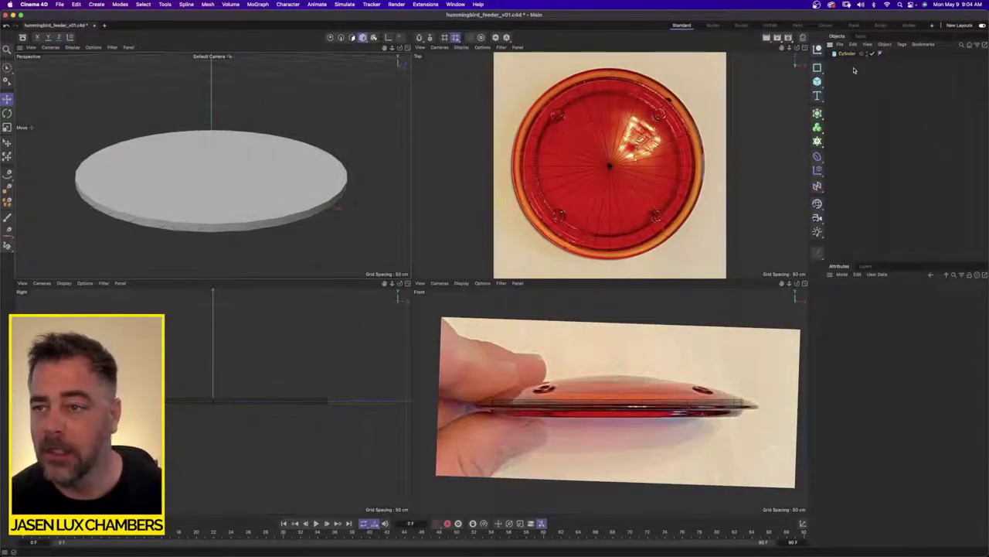
{"action": "left_click", "coordinate": [848, 55]}
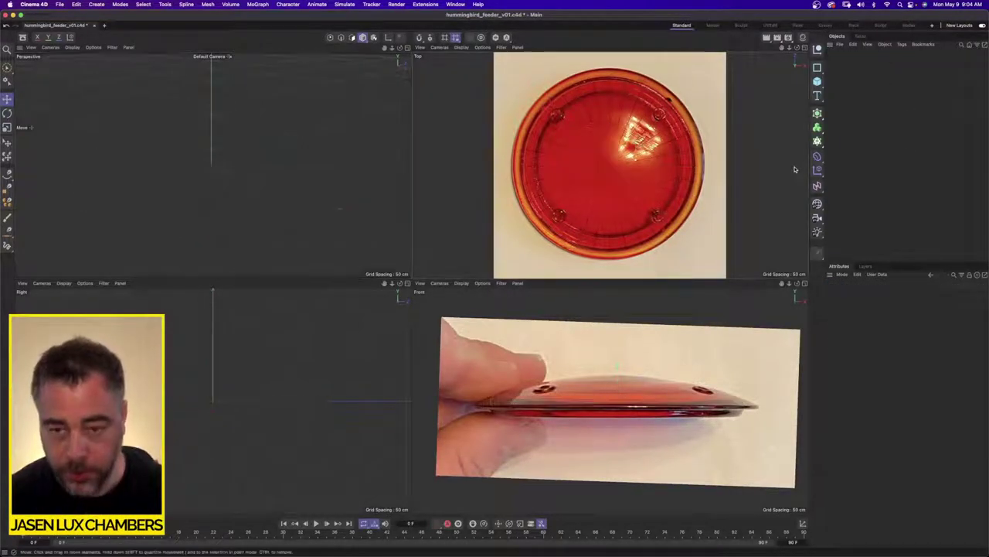
{"action": "key", "text": "Delete"}
Restore the deleted cylinder to compare it with the top and front reference photos, and delete it again
{"action": "scroll", "coordinate": [682, 140], "scroll_direction": "up", "scroll_amount": 3}
{"action": "scroll", "coordinate": [674, 144], "scroll_direction": "down", "scroll_amount": 1}
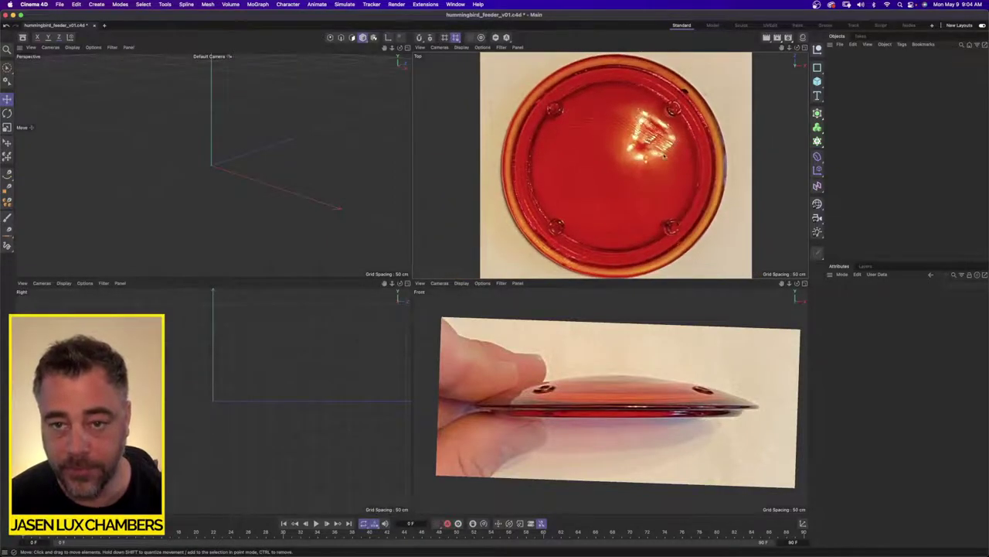
{"action": "scroll", "coordinate": [599, 367], "scroll_direction": "up", "scroll_amount": 2}
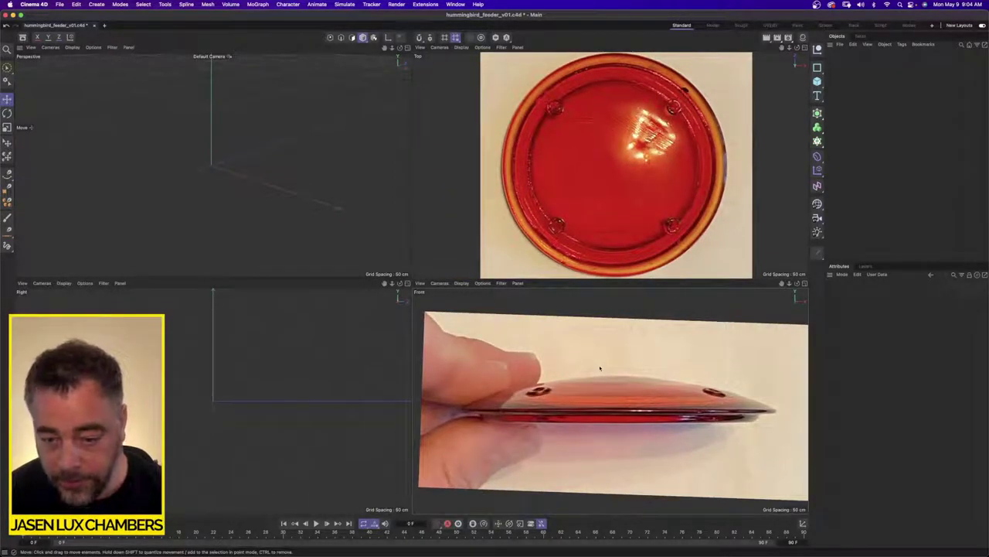
{"action": "key", "text": "super+z"}
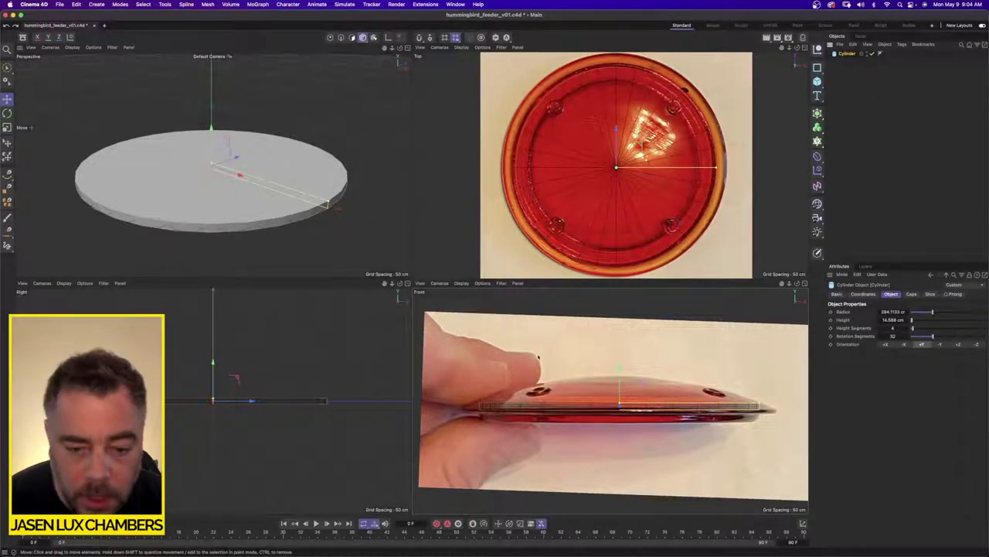
{"action": "left_click_drag", "start_coordinate": [617, 70], "coordinate": [640, 238]}
{"action": "key", "text": "super+z"}
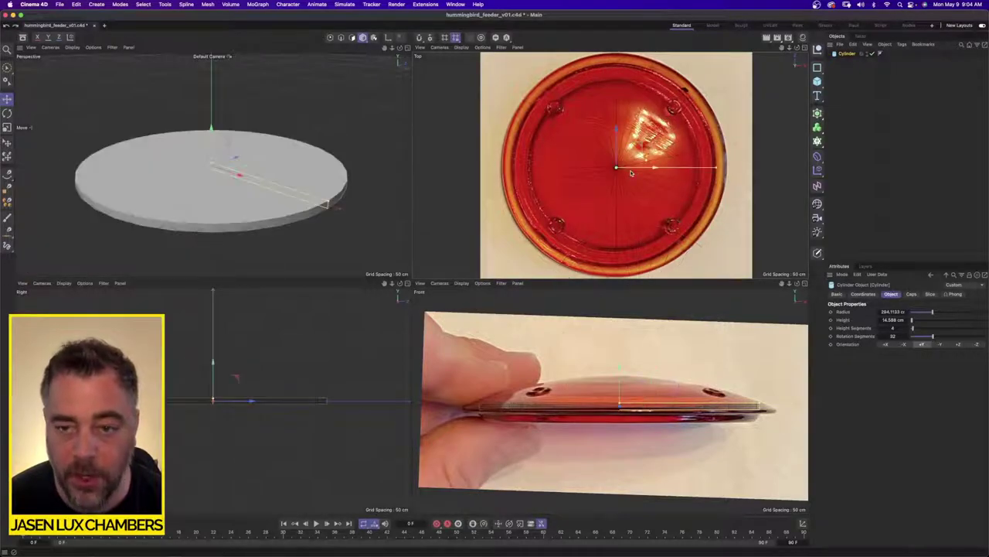
{"action": "key", "text": "Delete"}
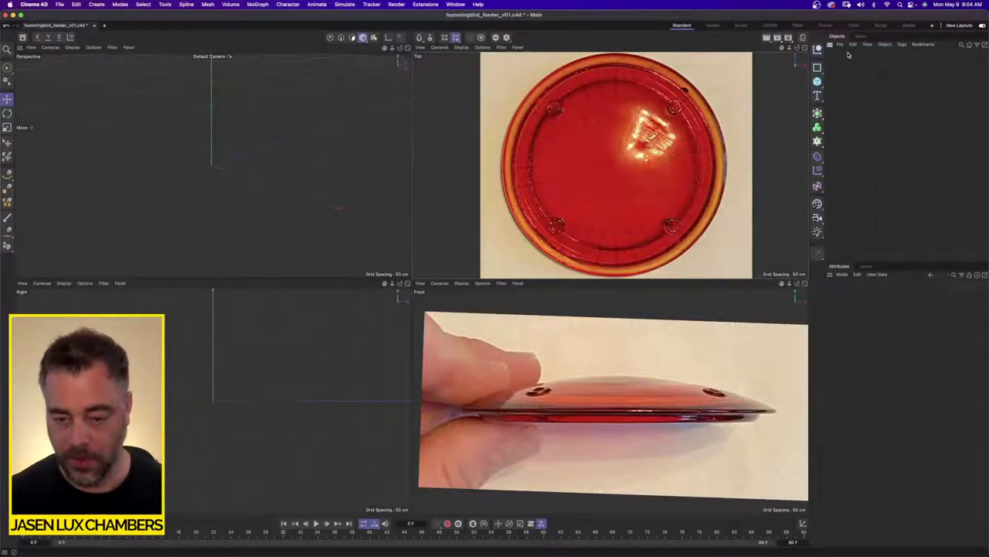
With the Spline Pen, trace the dish's upper edge in the front view from the centre of the dome toward the fingers
{"action": "left_click", "coordinate": [804, 283]}
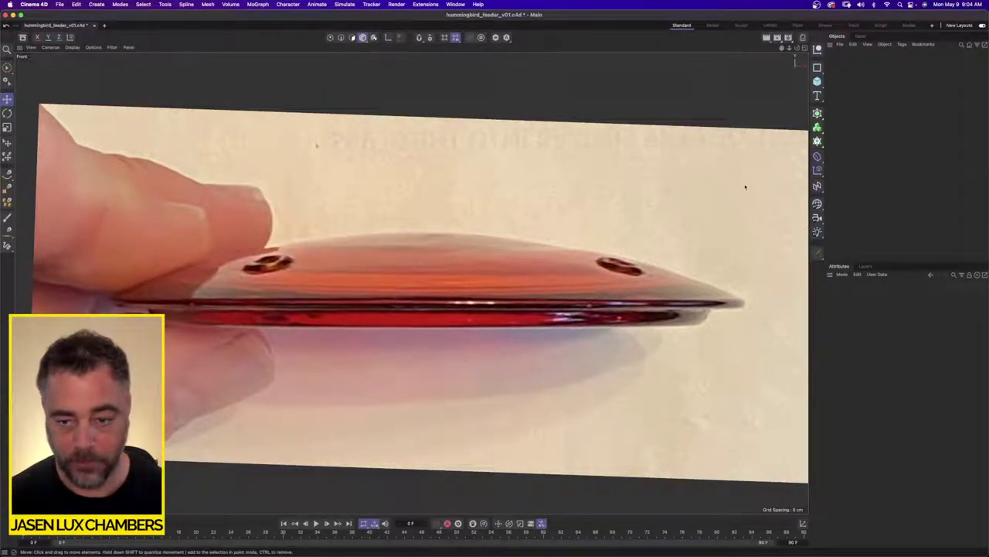
{"action": "middle_click", "coordinate": [761, 228]}
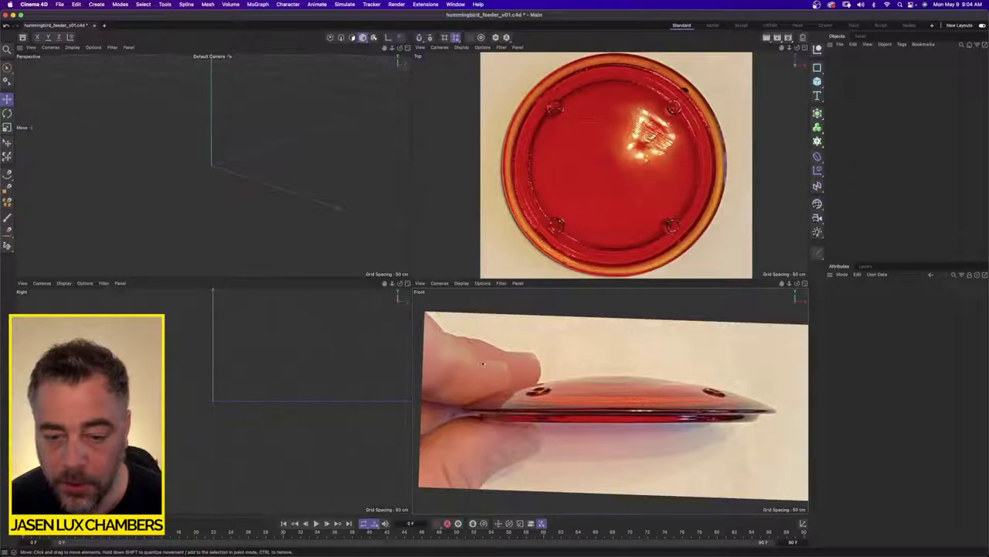
{"action": "left_click", "coordinate": [7, 173]}
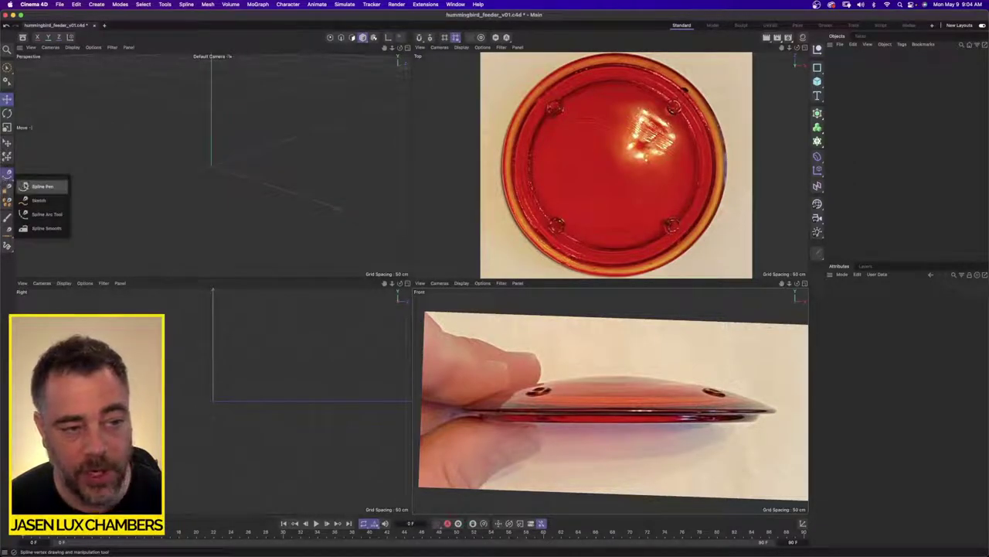
{"action": "left_click", "coordinate": [38, 186]}
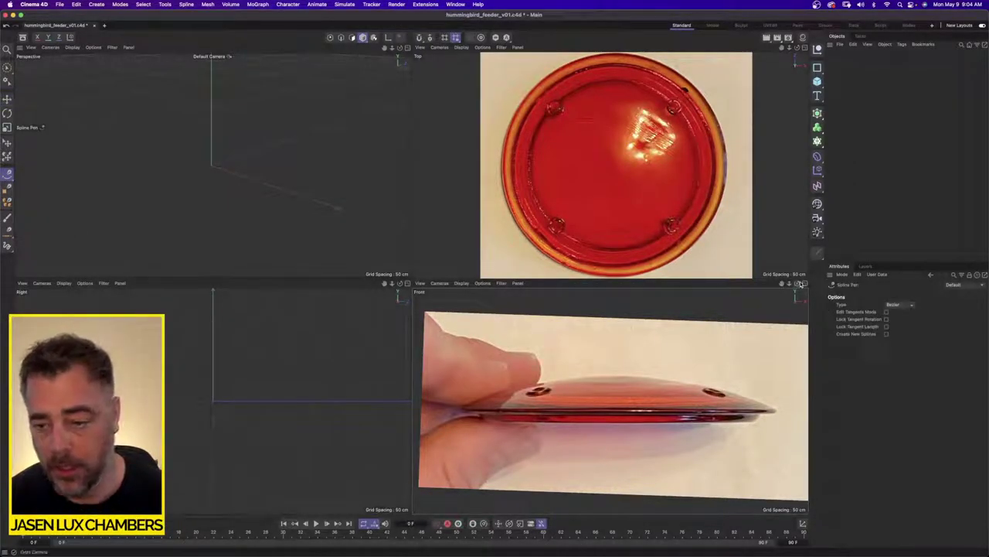
{"action": "left_click", "coordinate": [805, 283]}
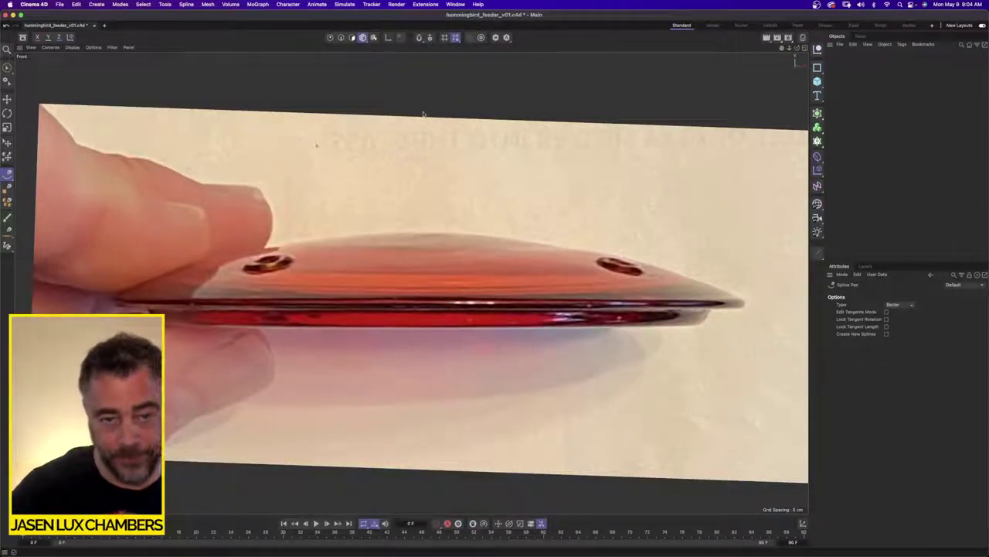
{"action": "left_click", "coordinate": [419, 232]}
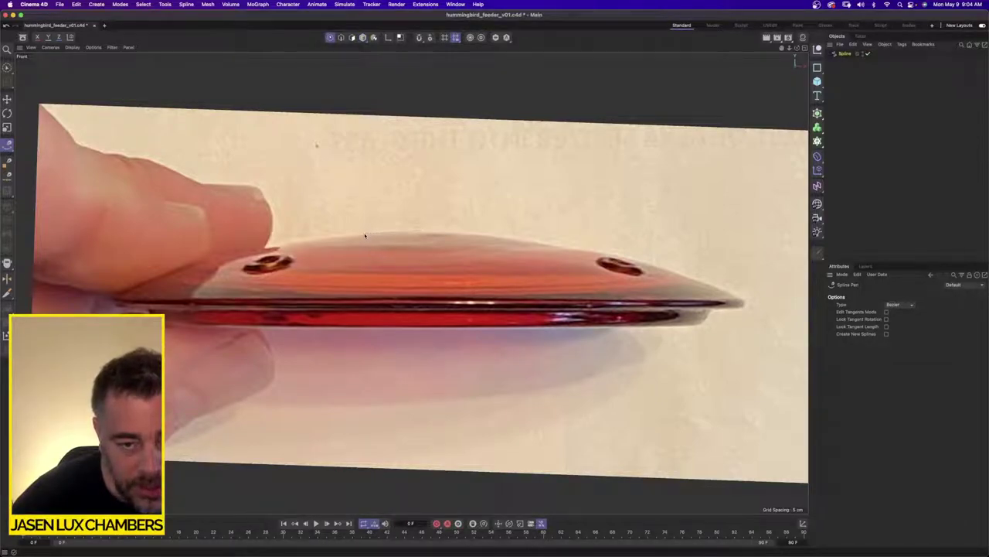
{"action": "left_click", "coordinate": [269, 250]}
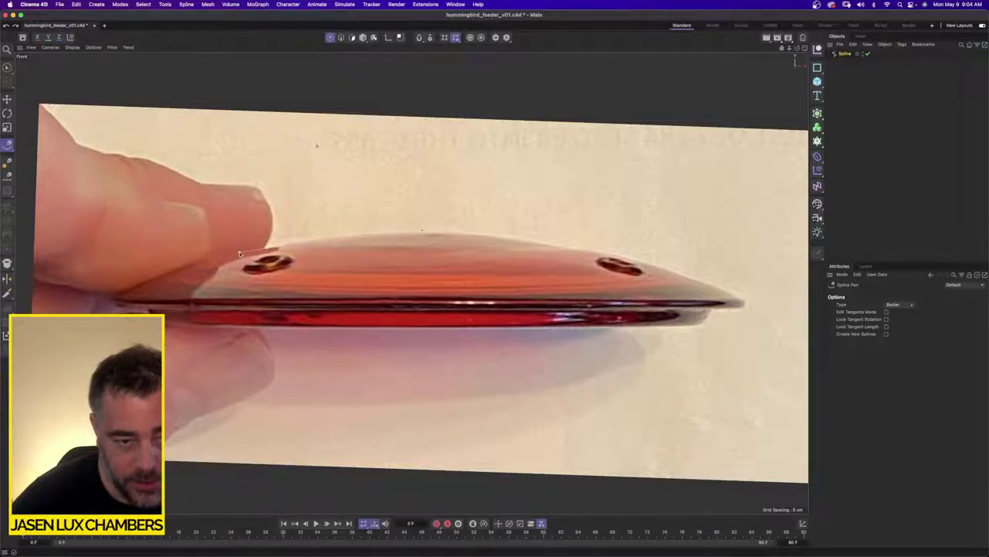
{"action": "left_click", "coordinate": [182, 263]}
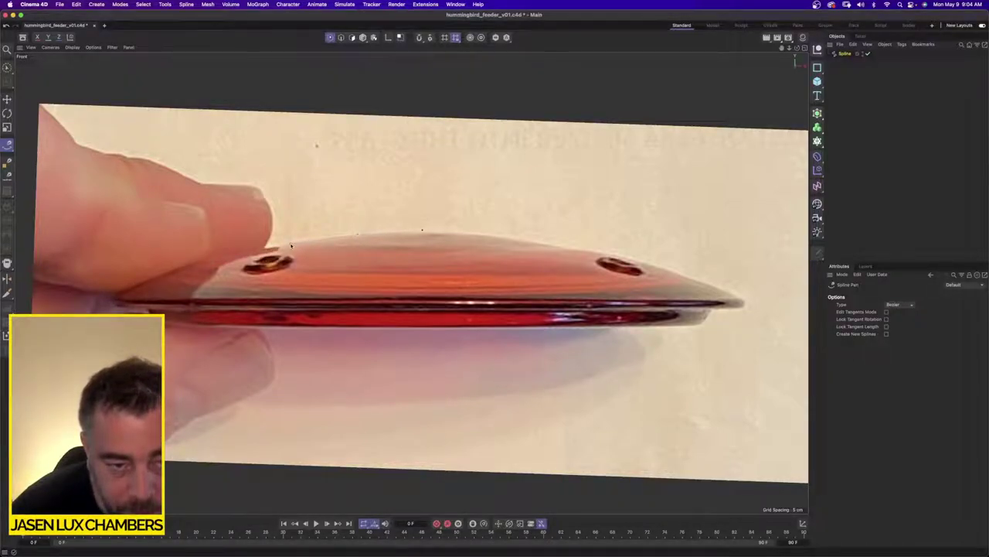
{"action": "left_click", "coordinate": [232, 255]}
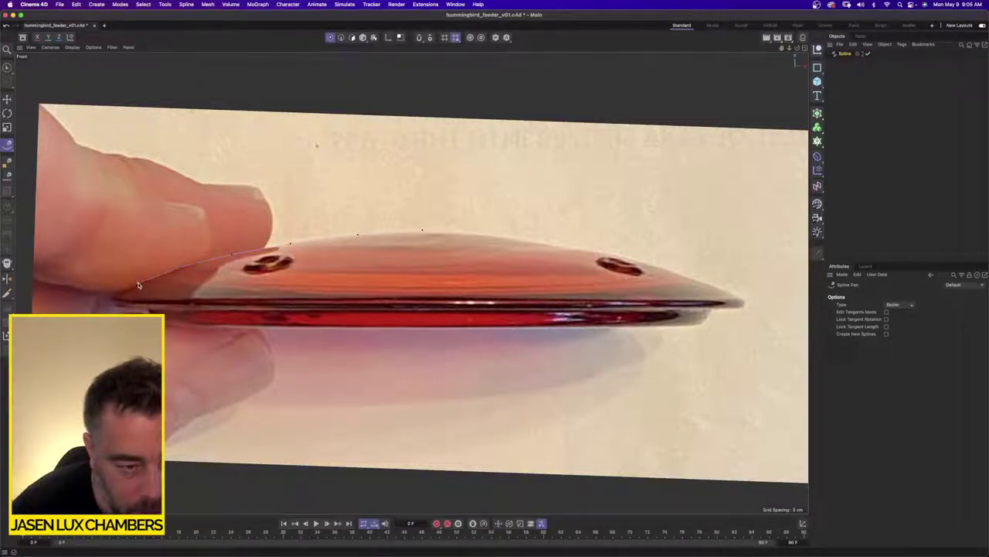
Extend the spline down the end of the dome to the outer tip of the dish's rim beside the fingers
{"action": "scroll", "coordinate": [123, 297], "scroll_direction": "up", "scroll_amount": 4}
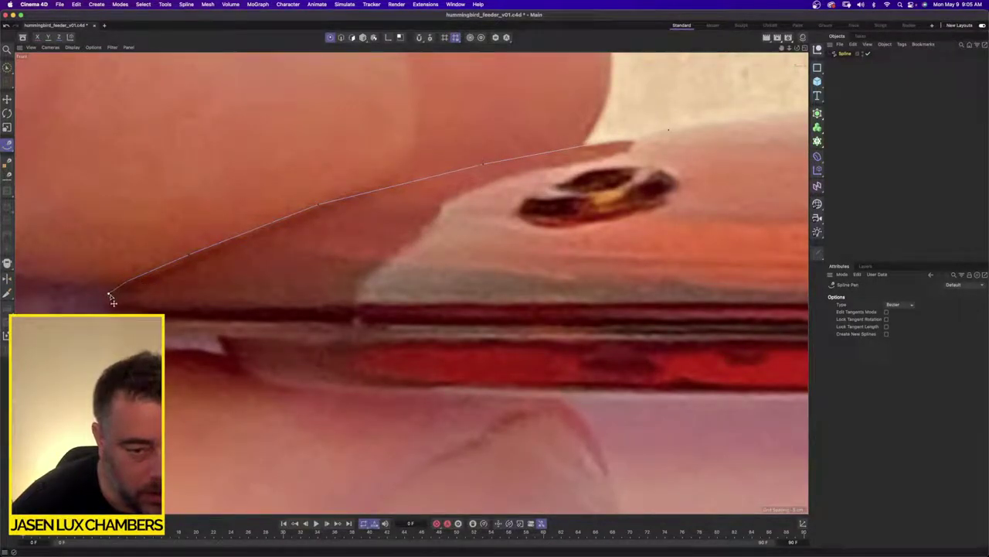
{"action": "left_click", "coordinate": [109, 294]}
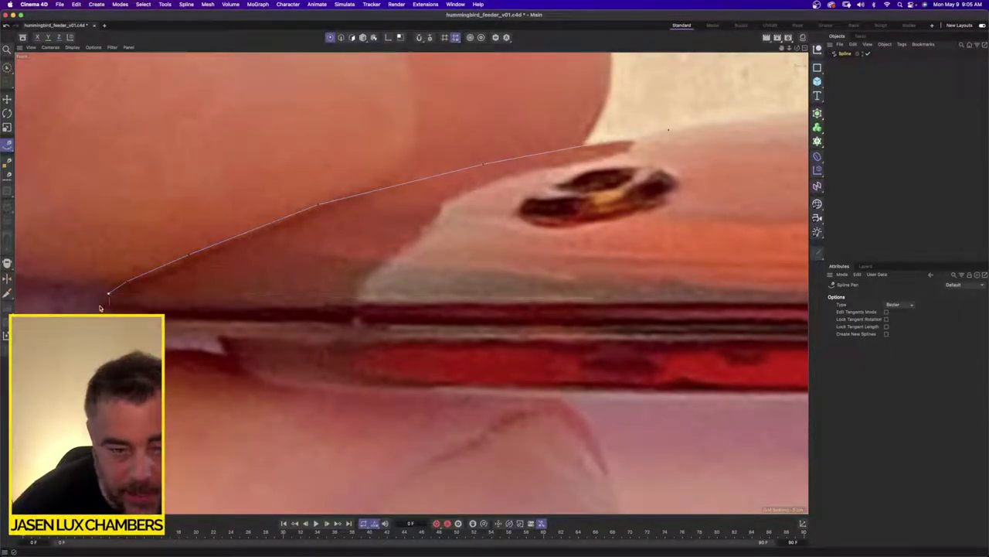
{"action": "scroll", "coordinate": [109, 299], "scroll_direction": "up", "scroll_amount": 3}
{"action": "mouse_move", "coordinate": [105, 283]}
{"action": "left_mouse_down"}
{"action": "mouse_move", "coordinate": [95, 294]}
{"action": "mouse_move", "coordinate": [112, 279]}
{"action": "left_mouse_up"}
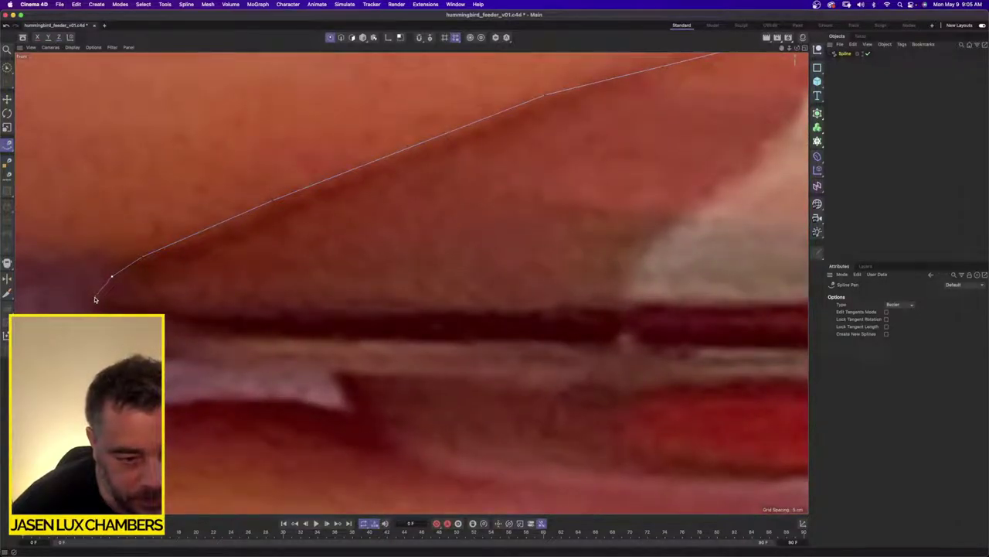
{"action": "left_click", "coordinate": [92, 302]}
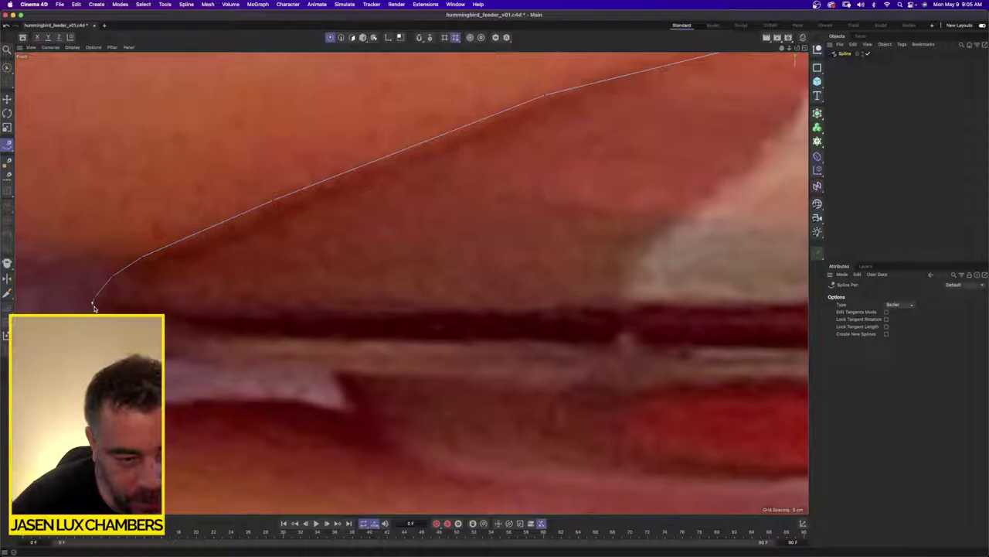
Continue the spline around the rim tip and along the rim's underside to the step above the base
{"action": "scroll", "coordinate": [286, 312], "scroll_direction": "down", "scroll_amount": 3}
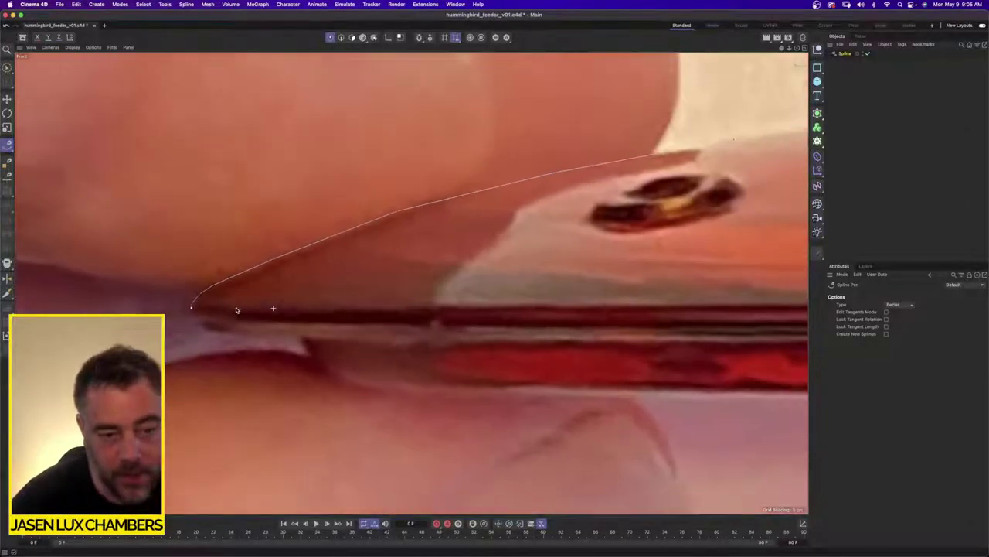
{"action": "scroll", "coordinate": [237, 310], "scroll_direction": "down", "scroll_amount": 2}
{"action": "scroll", "coordinate": [234, 308], "scroll_direction": "up", "scroll_amount": 5}
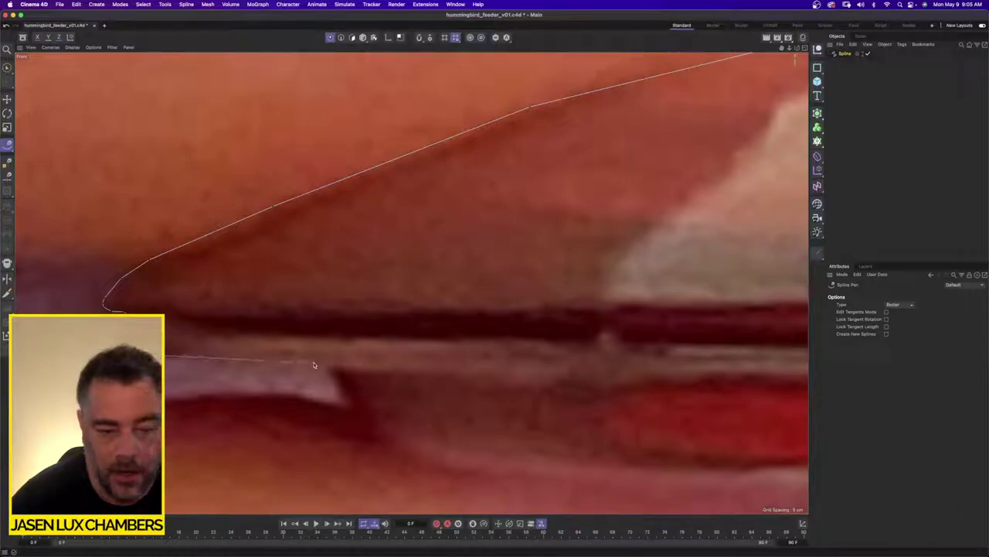
{"action": "mouse_move", "coordinate": [318, 363]}
{"action": "right_mouse_down", "text": "alt"}
{"action": "mouse_move", "coordinate": [258, 363]}
{"action": "mouse_move", "coordinate": [304, 363]}
{"action": "right_mouse_up", "text": "alt"}
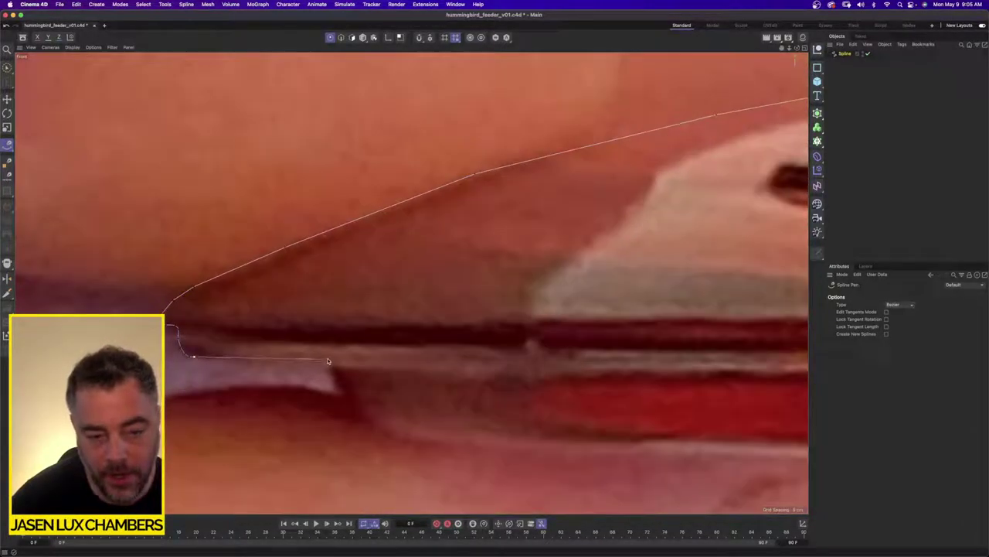
{"action": "left_click", "coordinate": [323, 358]}
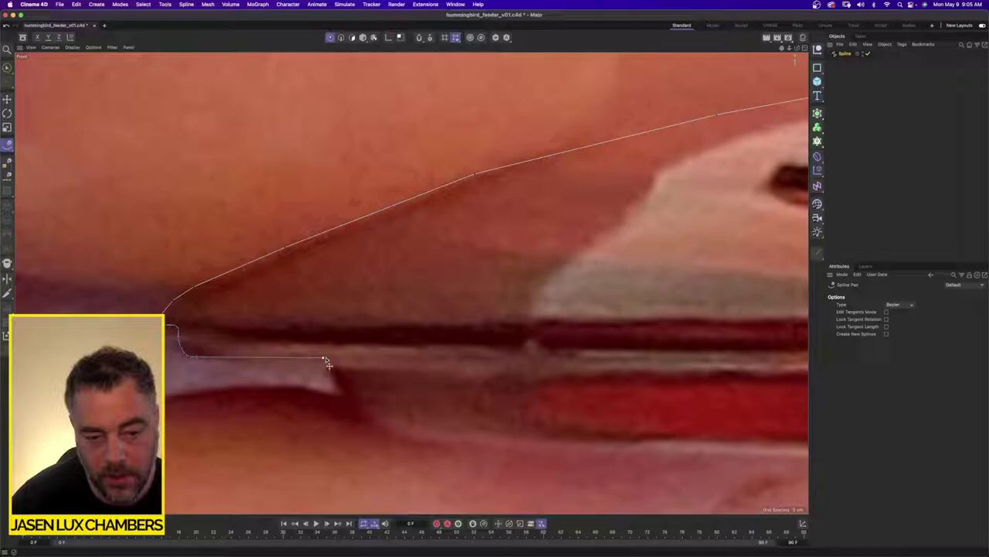
Add spline points that turn the corner under the rim and run down the side of the dish's base
{"action": "scroll", "coordinate": [328, 361], "scroll_direction": "up", "scroll_amount": 3}
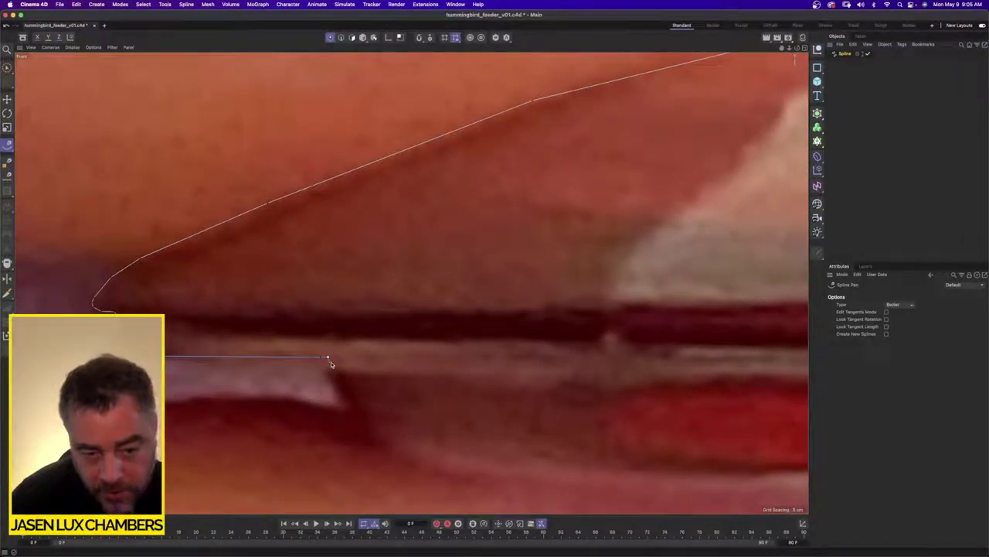
{"action": "left_click", "coordinate": [332, 363]}
{"action": "scroll", "coordinate": [357, 378], "scroll_direction": "down", "scroll_amount": 5}
{"action": "scroll", "coordinate": [357, 378], "scroll_direction": "up", "scroll_amount": 5}
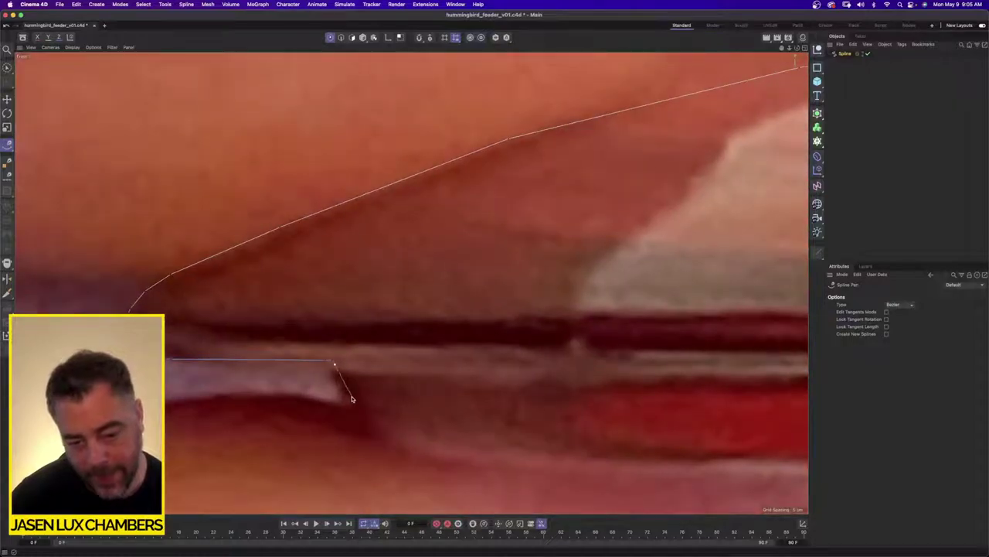
{"action": "left_click", "coordinate": [343, 391]}
{"action": "left_click", "coordinate": [356, 419]}
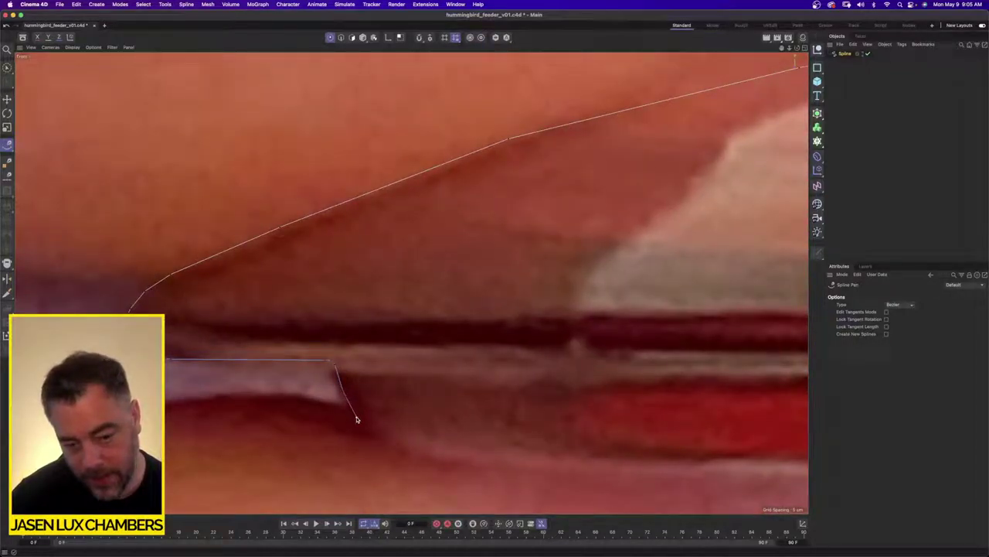
Try to curve the spline from the side onto the underside of the dish's base, and undo the last points
{"action": "scroll", "coordinate": [374, 424], "scroll_direction": "down", "scroll_amount": 5}
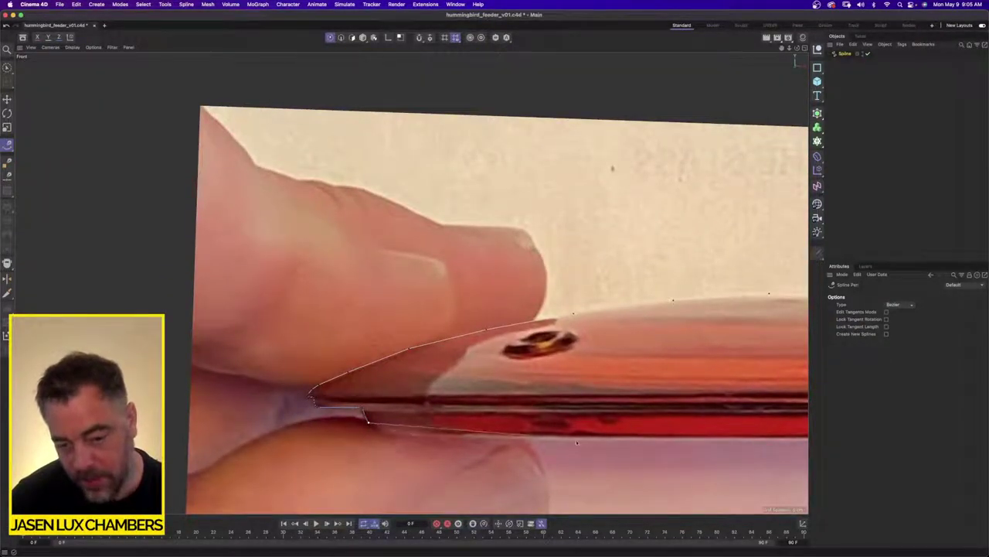
{"action": "scroll", "coordinate": [390, 424], "scroll_direction": "up", "scroll_amount": 3}
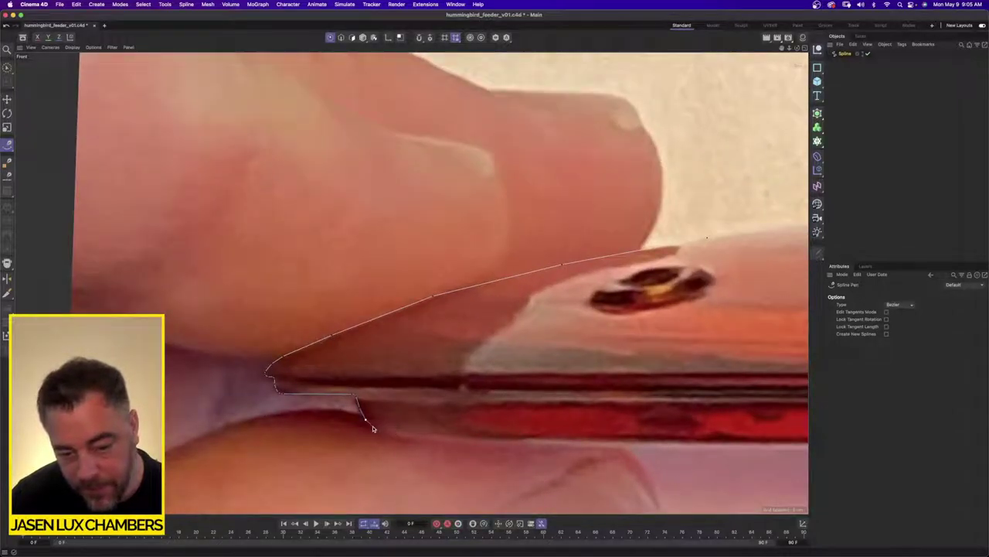
{"action": "left_click", "coordinate": [407, 439]}
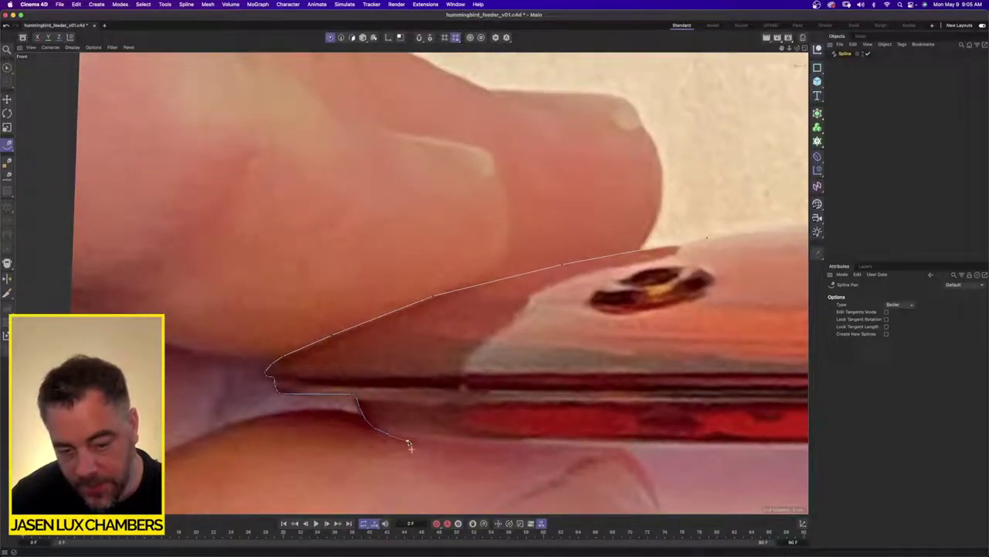
{"action": "scroll", "coordinate": [437, 443], "scroll_direction": "down", "scroll_amount": 4}
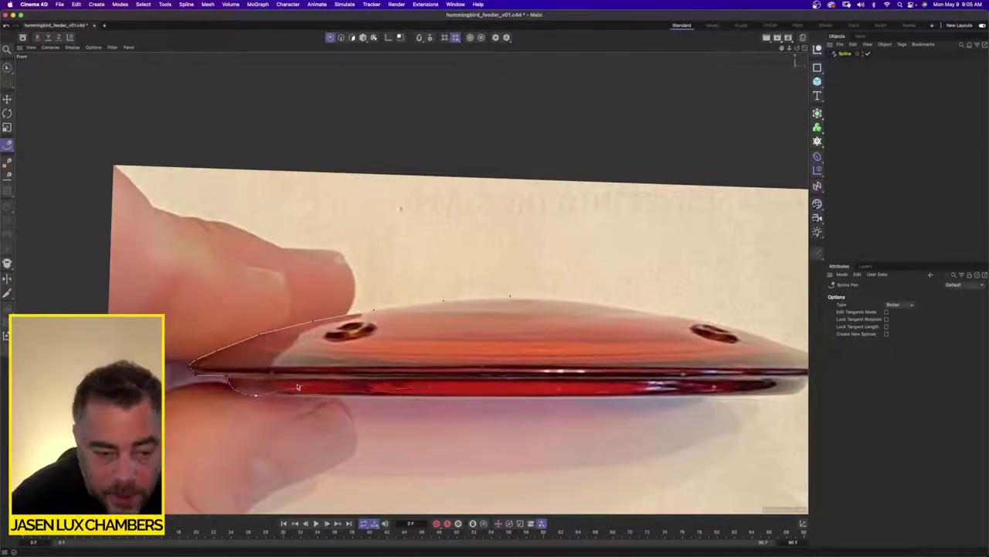
{"action": "scroll", "coordinate": [263, 393], "scroll_direction": "up", "scroll_amount": 5}
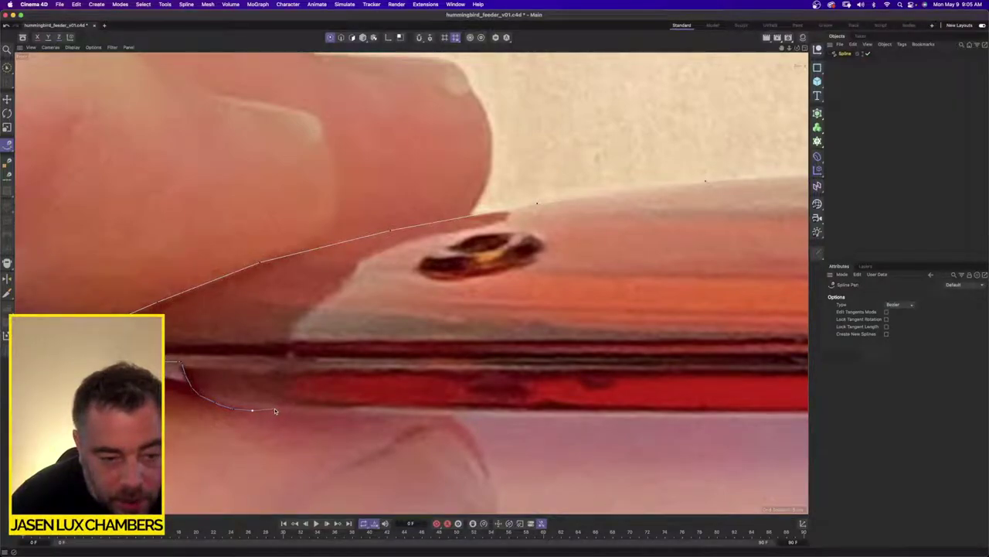
{"action": "key", "text": "super+z"}
{"action": "key", "text": "super+z"}
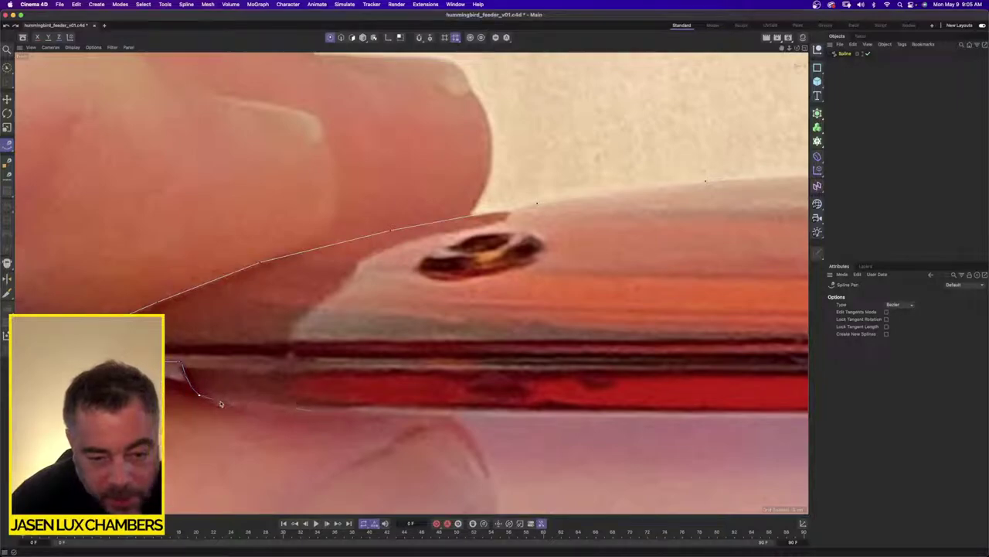
Undo the last spline points and redraw the spline down the side of the dish's base and across its underside
{"action": "key", "text": "super+z"}
{"action": "key", "text": "super+z"}
{"action": "key", "text": "super+z"}
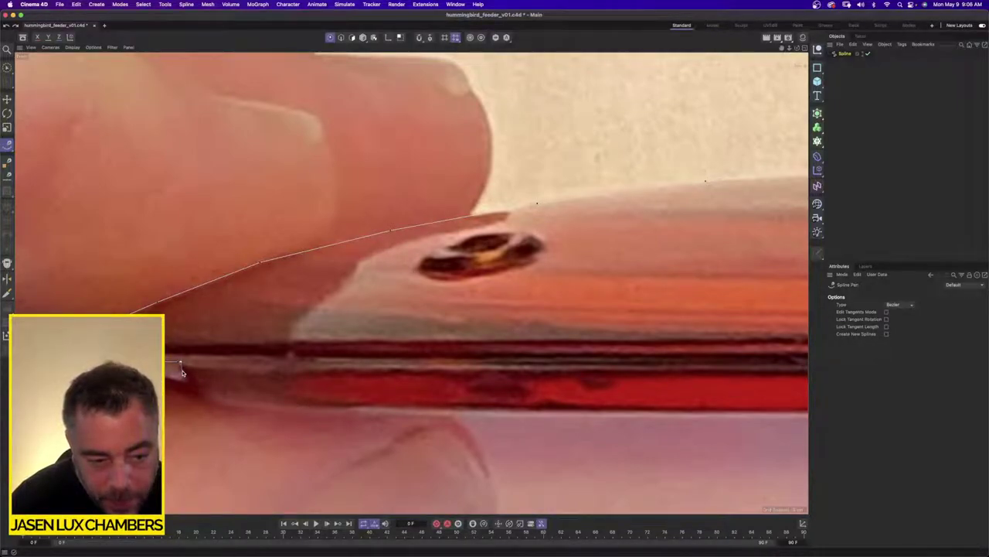
{"action": "left_click", "coordinate": [185, 374]}
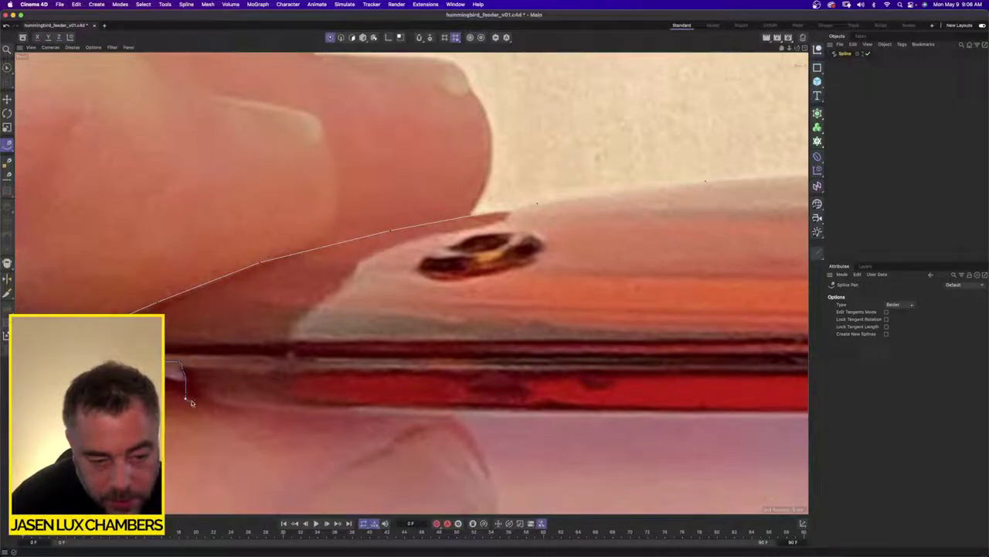
{"action": "left_click", "coordinate": [191, 399]}
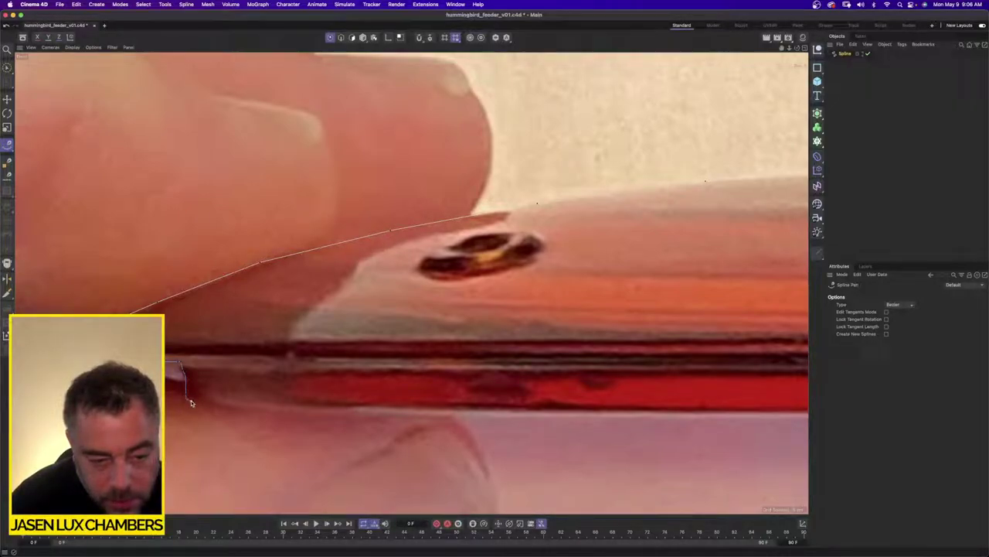
{"action": "left_click", "coordinate": [266, 400]}
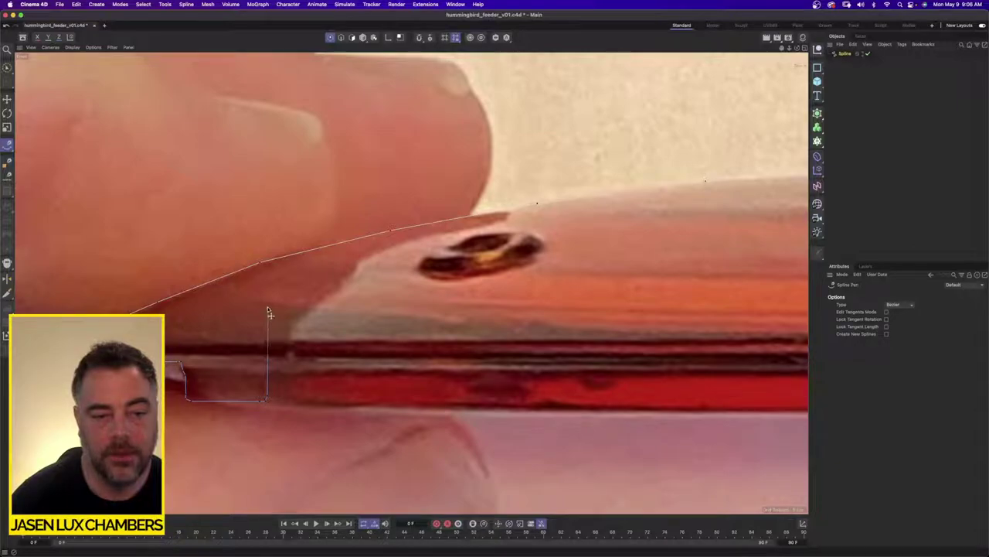
Continue the spline along the inside of the dome, roughly parallel to the outer profile, toward the dish's centre
{"action": "scroll", "coordinate": [272, 298], "scroll_direction": "down", "scroll_amount": 5}
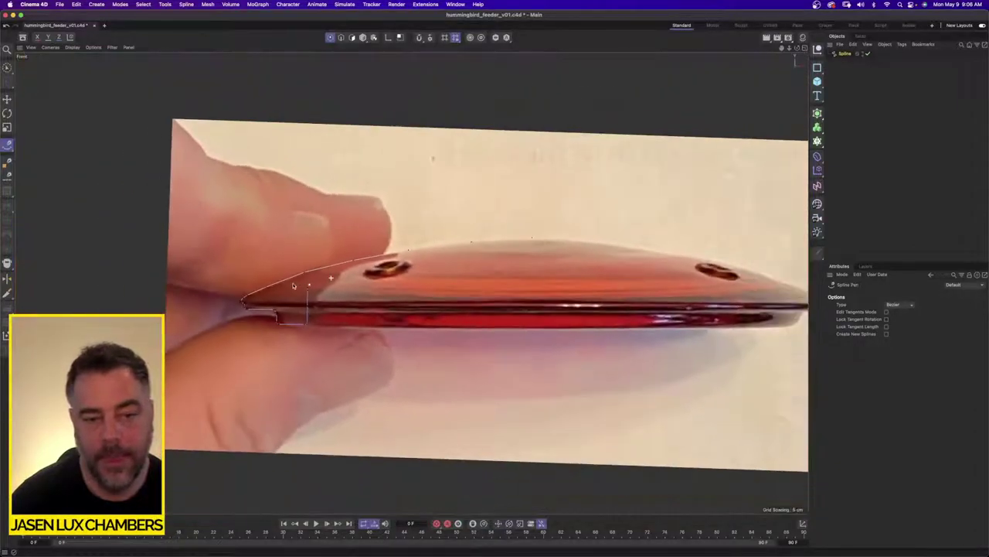
{"action": "scroll", "coordinate": [278, 293], "scroll_direction": "up", "scroll_amount": 6}
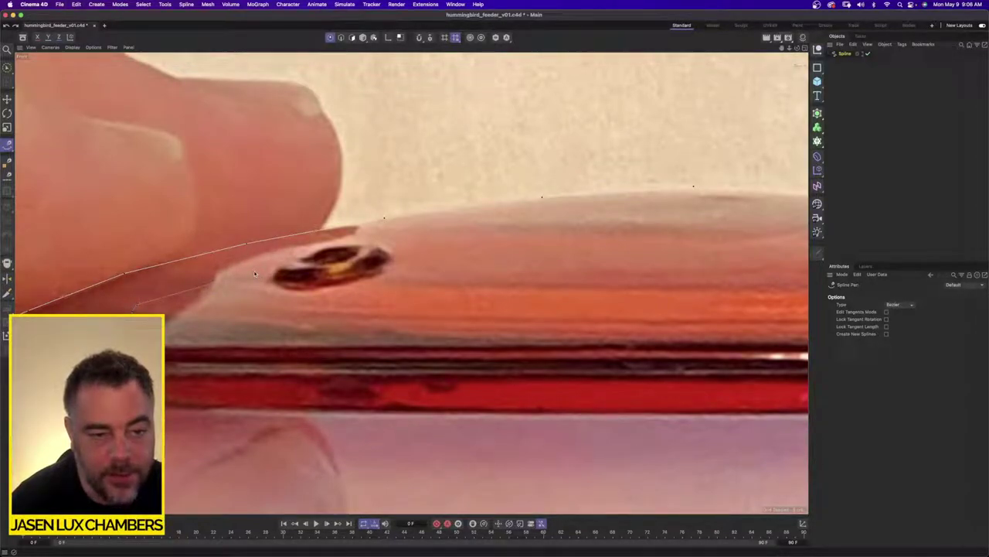
{"action": "left_click", "coordinate": [253, 271]}
{"action": "left_click", "coordinate": [390, 245]}
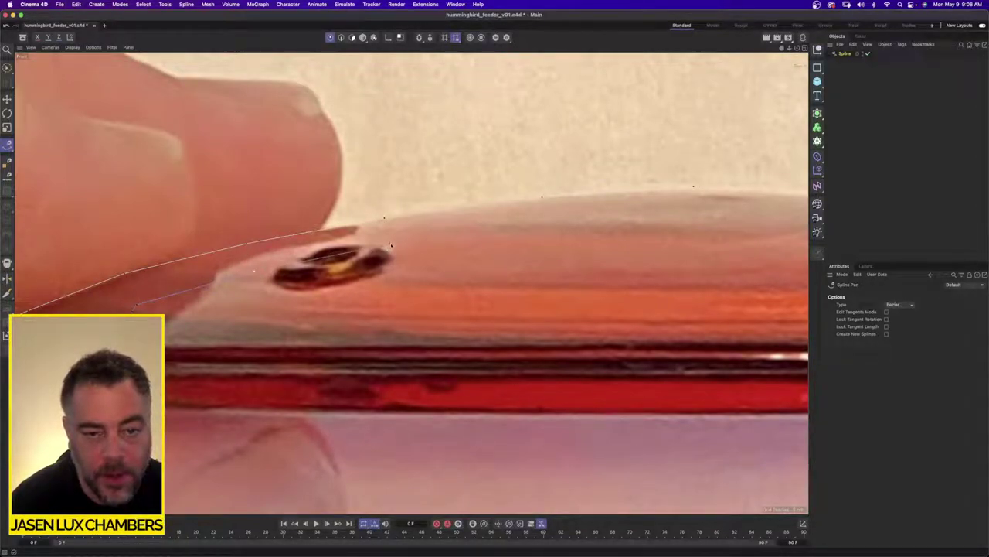
{"action": "left_click", "coordinate": [544, 225]}
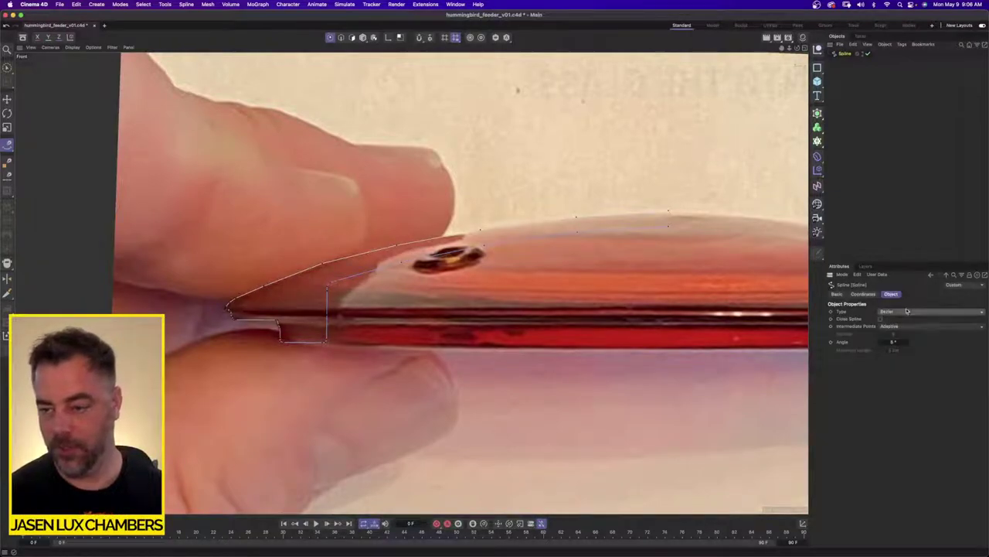
Change the profile spline's type to B-Spline and zoom in to check how closely it follows the dish
{"action": "left_click", "coordinate": [931, 311]}
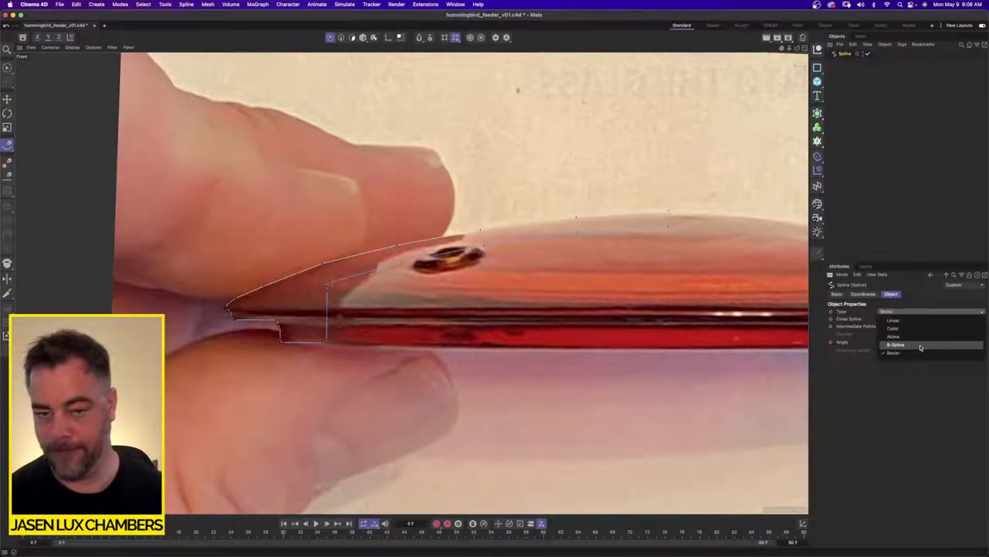
{"action": "left_click", "coordinate": [919, 346]}
{"action": "scroll", "coordinate": [619, 247], "scroll_direction": "up", "scroll_amount": 5}
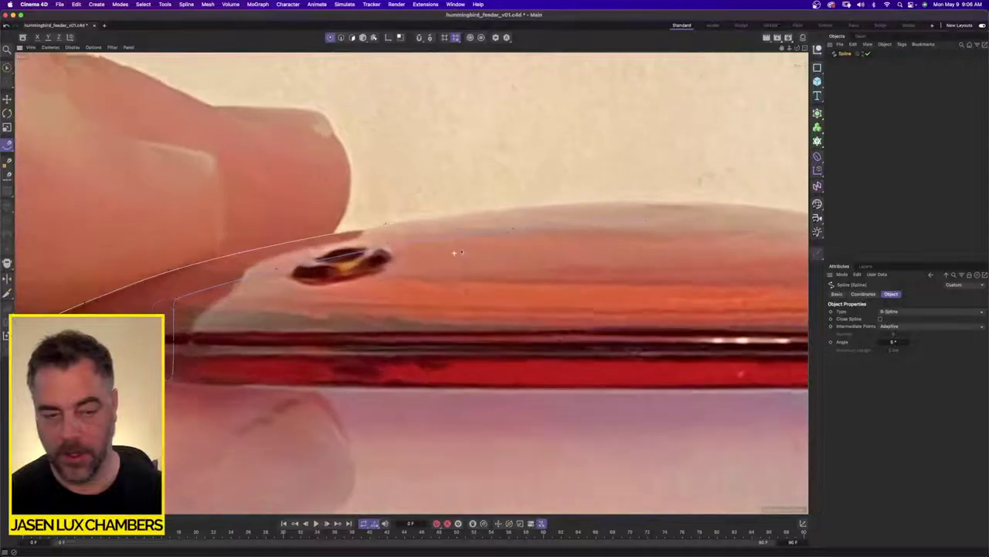
{"action": "scroll", "coordinate": [533, 242], "scroll_direction": "down", "scroll_amount": 1}
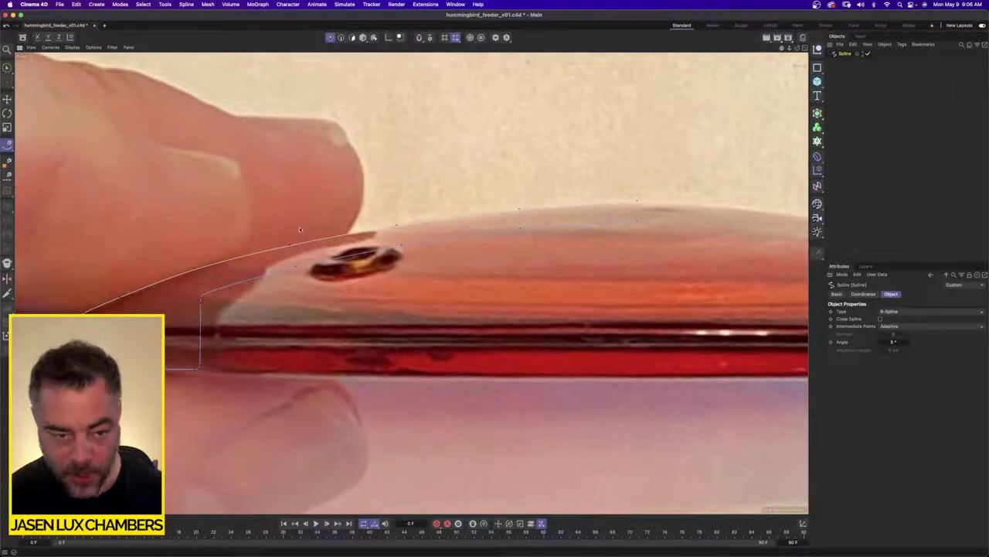
Try the Linear type on the profile spline, and set it back to B-Spline
{"action": "left_click", "coordinate": [901, 314]}
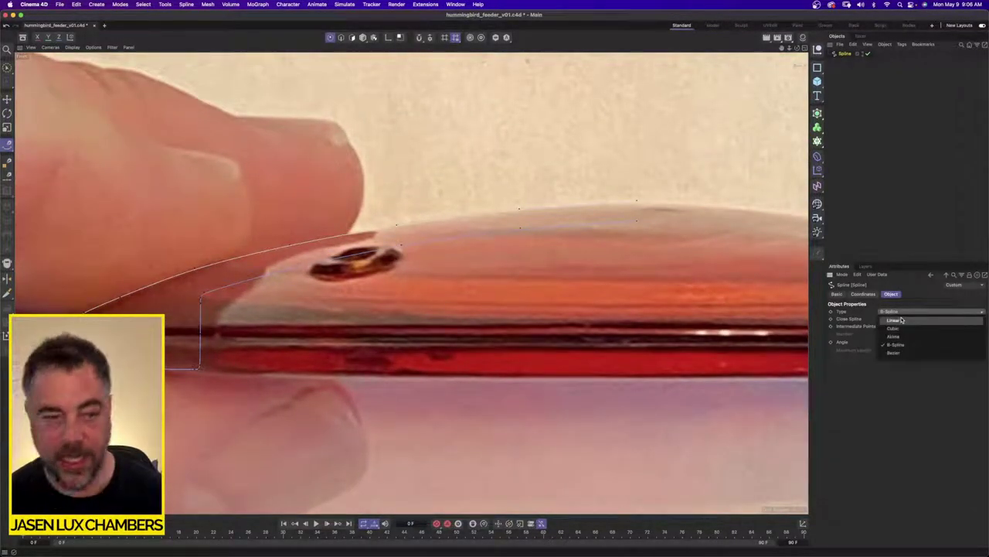
{"action": "left_click", "coordinate": [901, 320]}
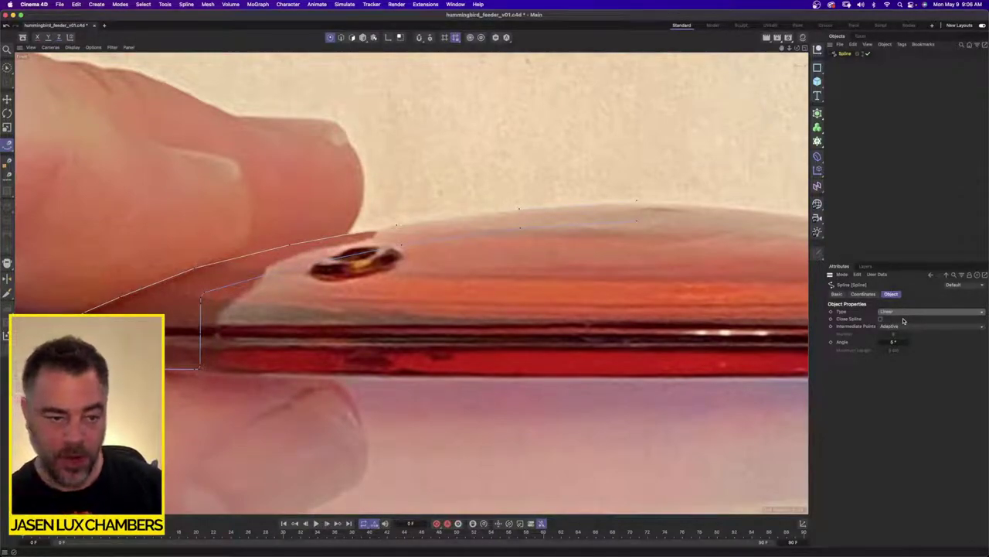
{"action": "left_click", "coordinate": [901, 313]}
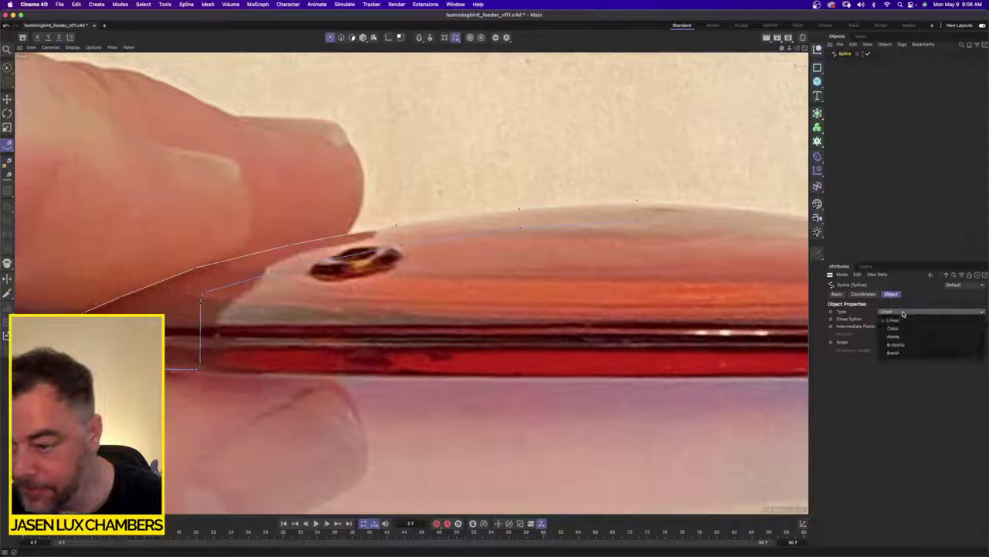
{"action": "left_click", "coordinate": [897, 345]}
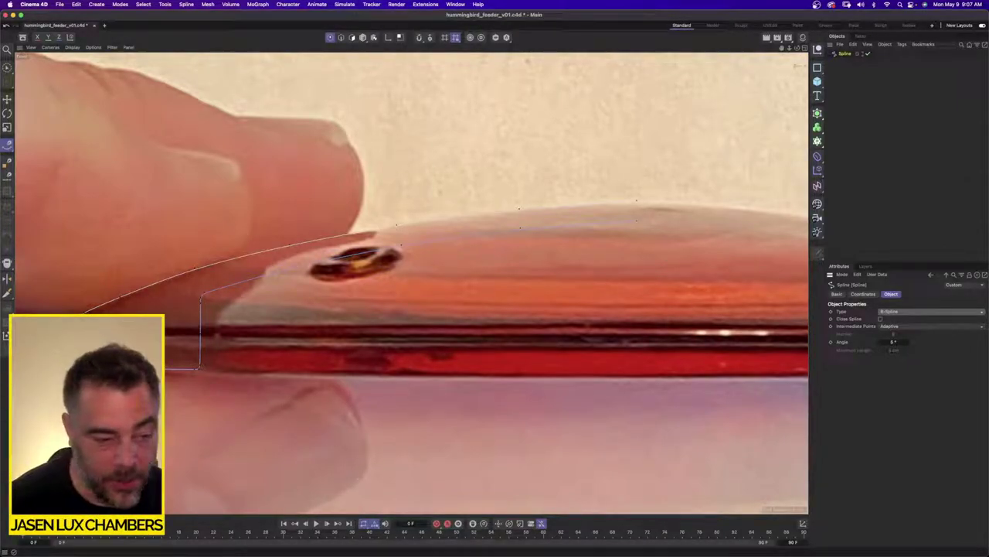
Move the selected point near the step above the dish's base slightly upward
{"action": "right_click_drag", "start_coordinate": [117, 348], "coordinate": [197, 349], "text": "alt"}
{"action": "left_click", "coordinate": [9, 98]}
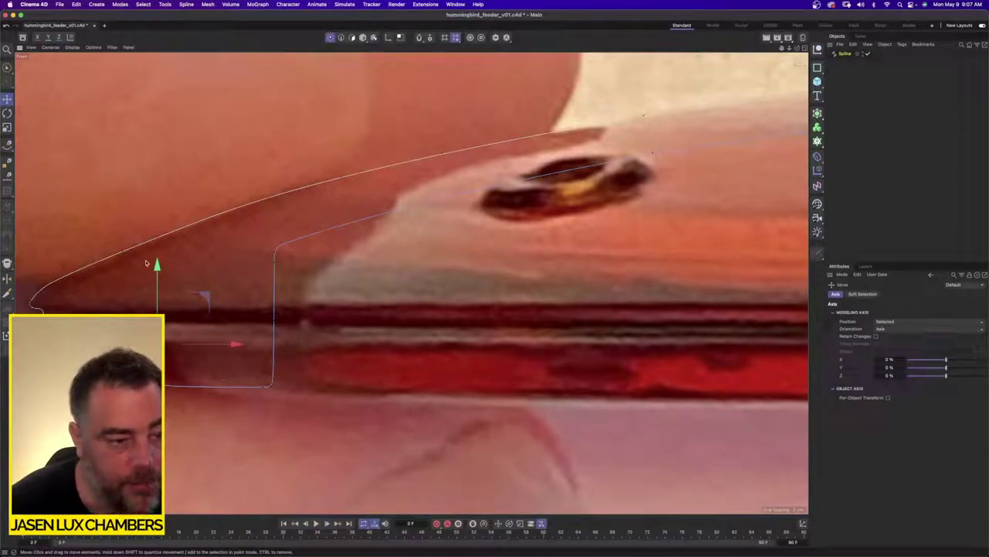
{"action": "left_click_drag", "start_coordinate": [158, 266], "coordinate": [157, 260]}
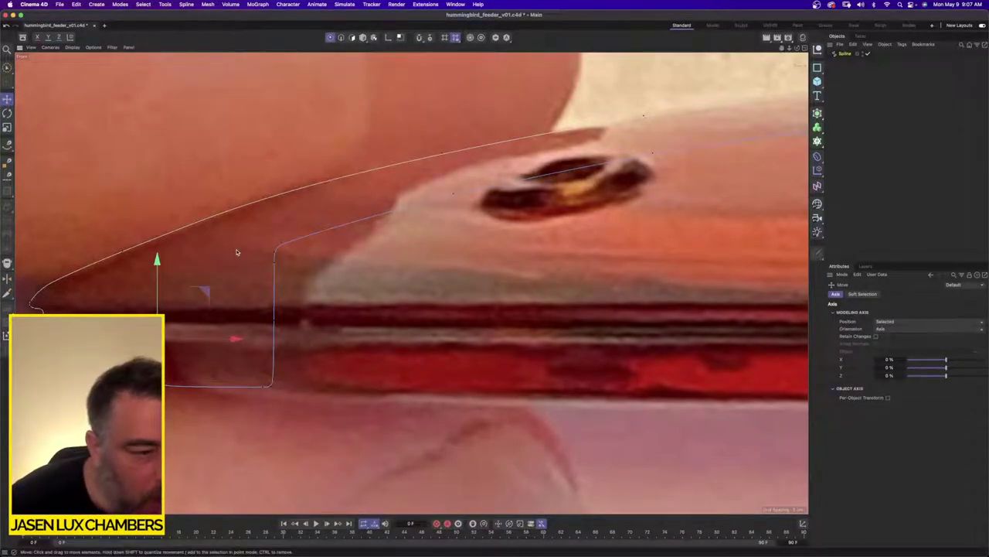
Rectangle-select the spline points on the outer side of the base and flatten them to an X size of 0 cm
{"action": "scroll", "coordinate": [210, 282], "scroll_direction": "up", "scroll_amount": 2}
{"action": "scroll", "coordinate": [203, 324], "scroll_direction": "up", "scroll_amount": 2}
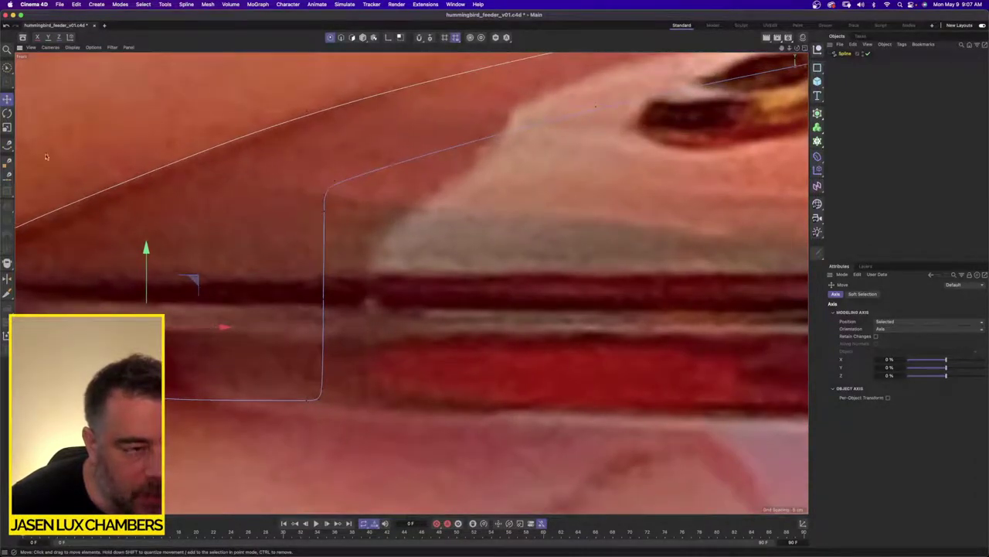
{"action": "left_click", "coordinate": [7, 67]}
{"action": "left_click", "coordinate": [42, 95]}
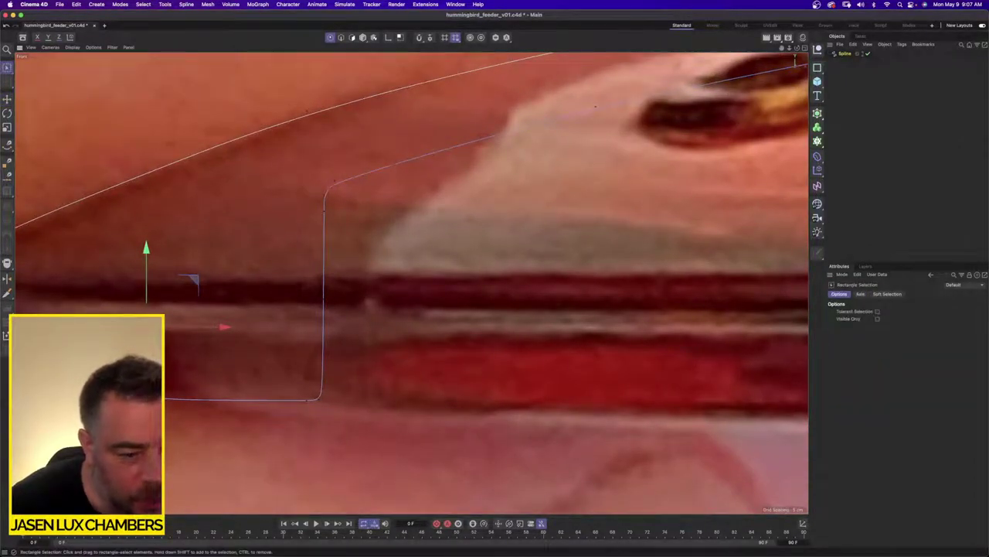
{"action": "left_click_drag", "start_coordinate": [142, 313], "coordinate": [153, 393]}
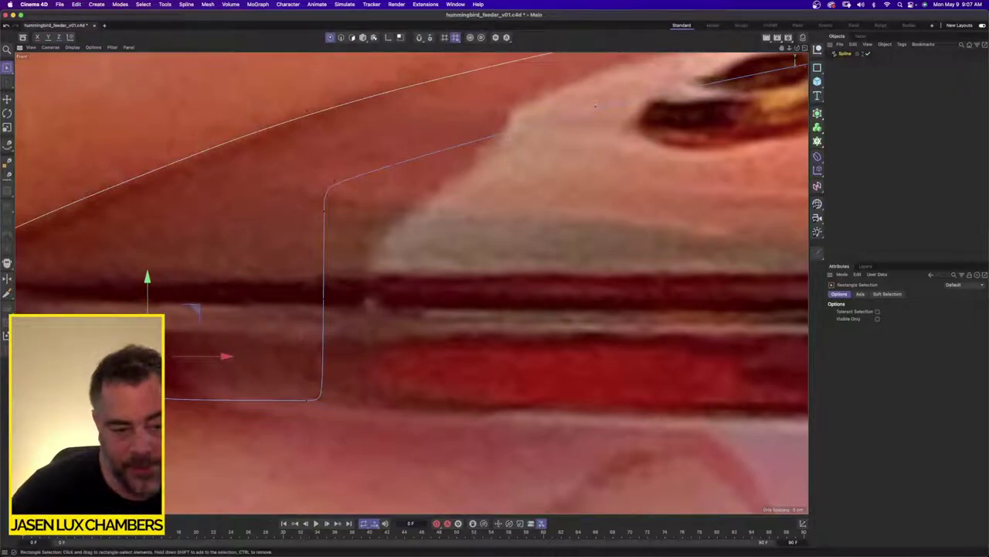
{"action": "scroll", "coordinate": [149, 357], "scroll_direction": "up", "scroll_amount": 1}
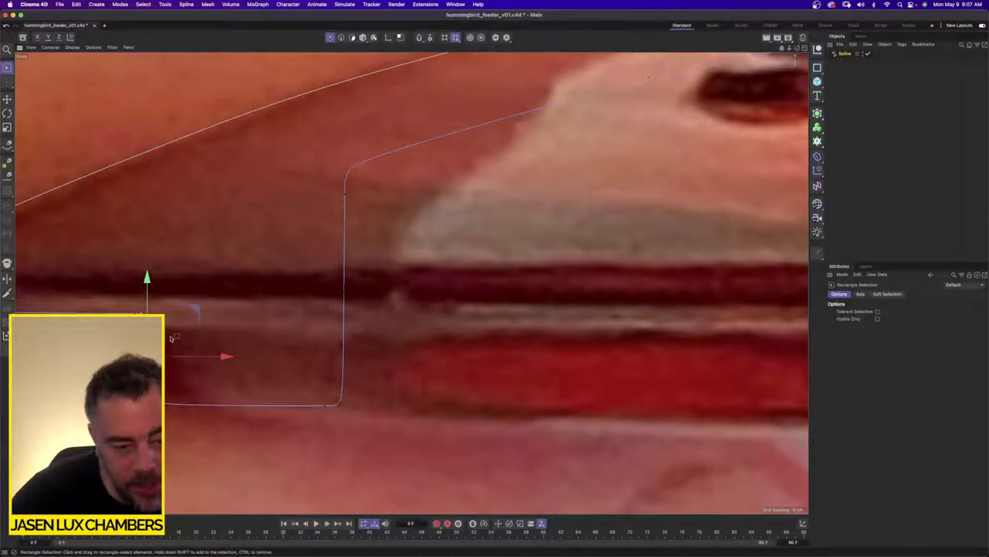
{"action": "mouse_move", "coordinate": [172, 338]}
{"action": "left_mouse_down"}
{"action": "mouse_move", "coordinate": [143, 418]}
{"action": "mouse_move", "coordinate": [170, 354]}
{"action": "left_mouse_up"}
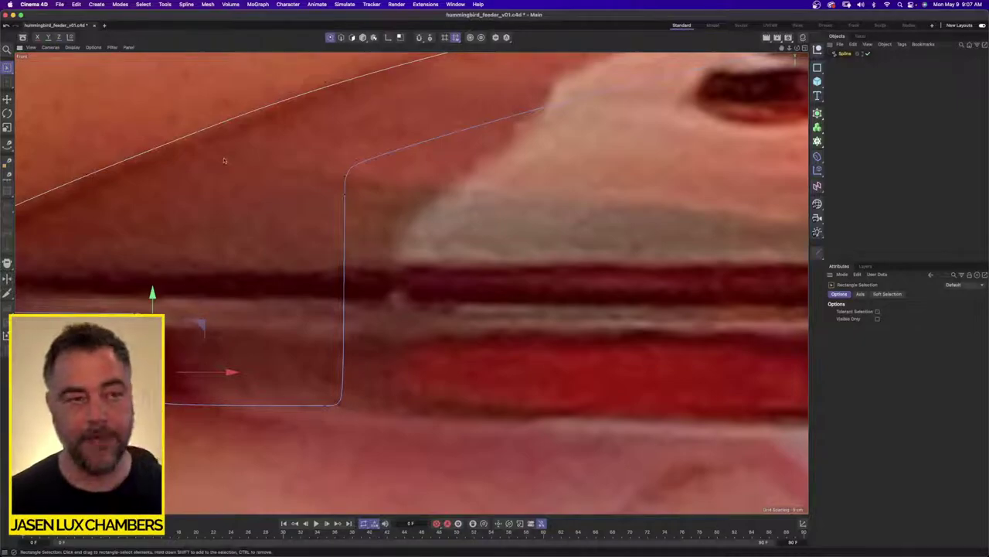
{"action": "key", "text": "t"}
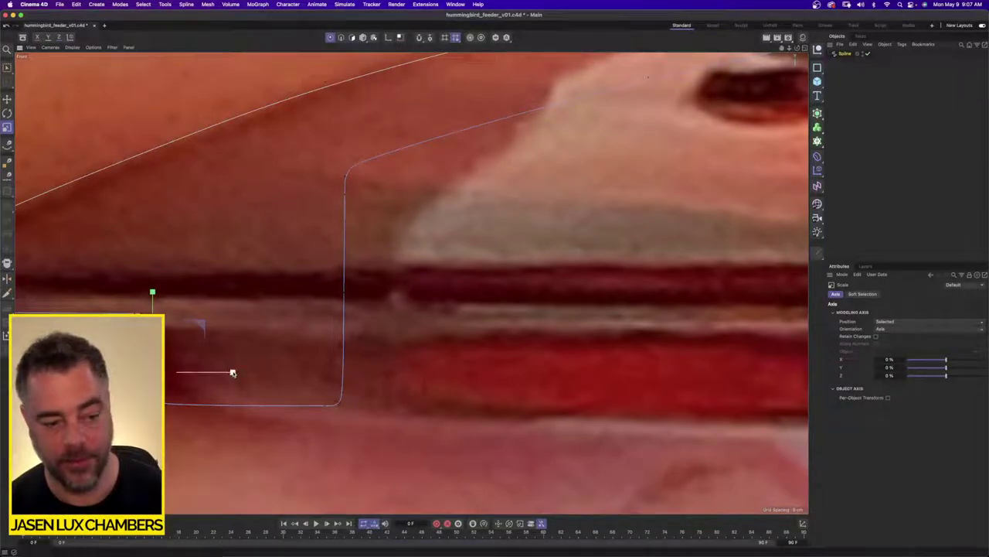
{"action": "left_click_drag", "start_coordinate": [233, 373], "coordinate": [154, 372]}
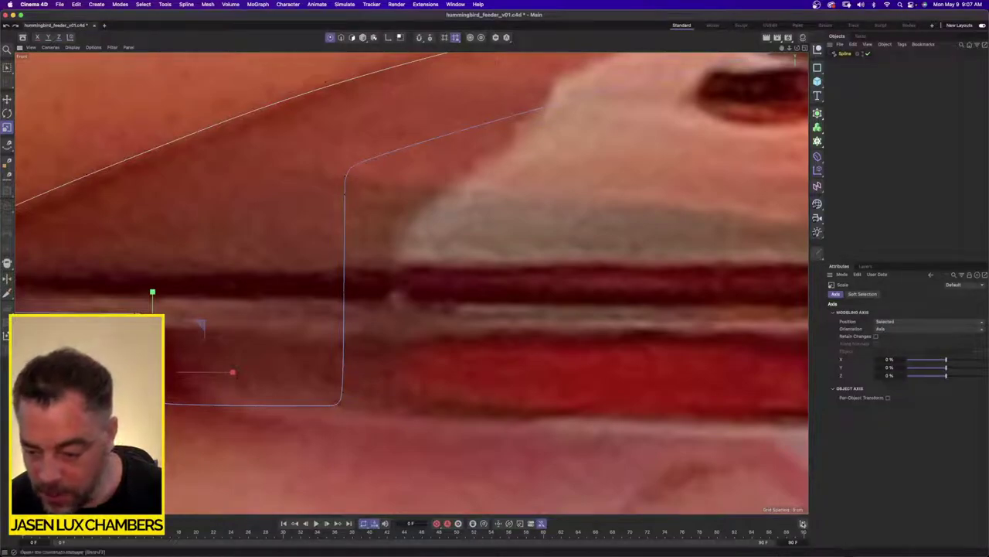
{"action": "left_click", "coordinate": [803, 524]}
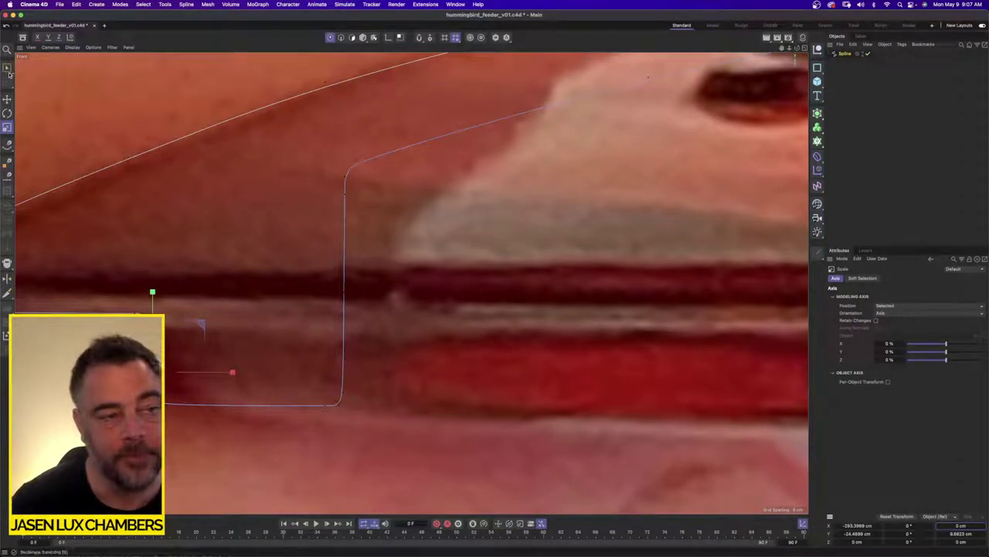
Select the spline points along the vertical inner wall, excluding the bottom corner point, and set their X size to 0
{"action": "left_click", "coordinate": [7, 68]}
{"action": "left_click", "coordinate": [44, 95]}
{"action": "left_click_drag", "start_coordinate": [354, 172], "coordinate": [334, 418]}
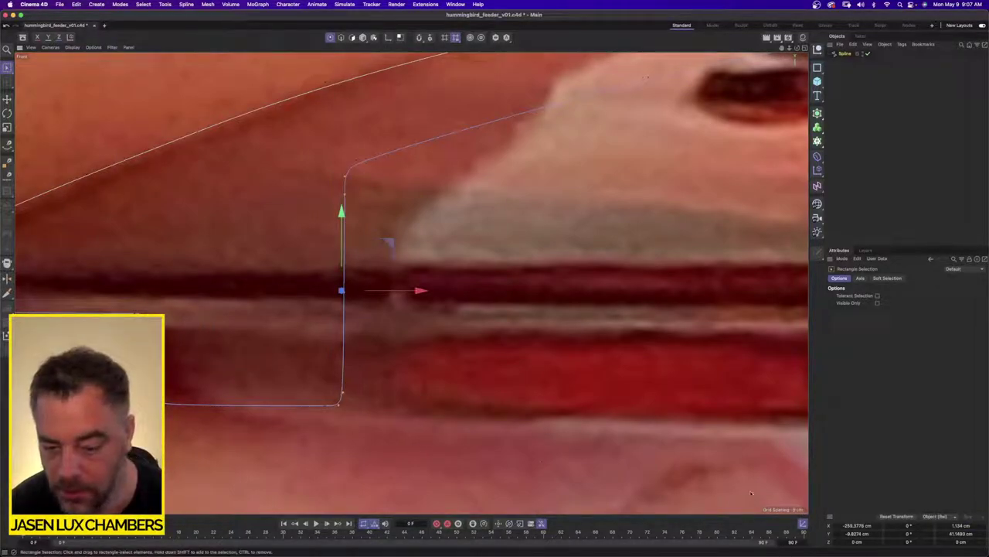
{"action": "left_click_drag", "start_coordinate": [350, 401], "coordinate": [333, 412], "text": "ctrl"}
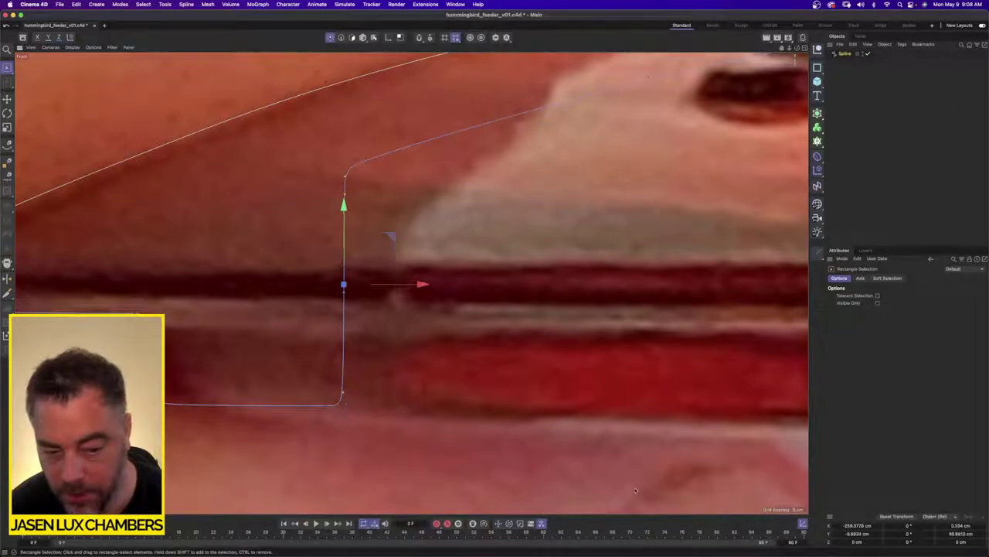
{"action": "left_click", "coordinate": [962, 526]}
{"action": "type", "text": "0"}
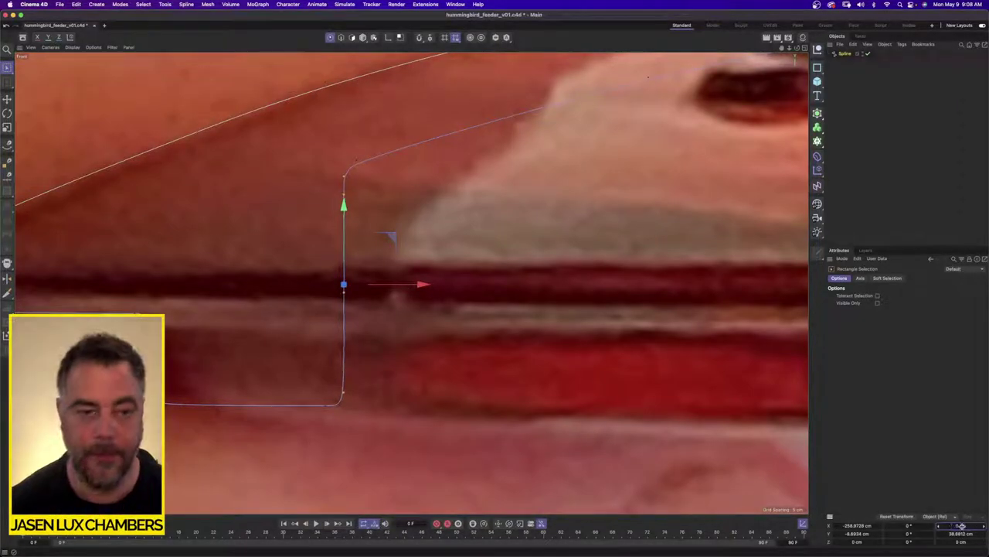
{"action": "key", "text": "Return"}
Select the spline points along the underside of the rim and set their Y size to 0
{"action": "scroll", "coordinate": [503, 272], "scroll_direction": "down", "scroll_amount": 5}
{"action": "scroll", "coordinate": [293, 275], "scroll_direction": "up", "scroll_amount": 3}
{"action": "scroll", "coordinate": [292, 275], "scroll_direction": "up", "scroll_amount": 2}
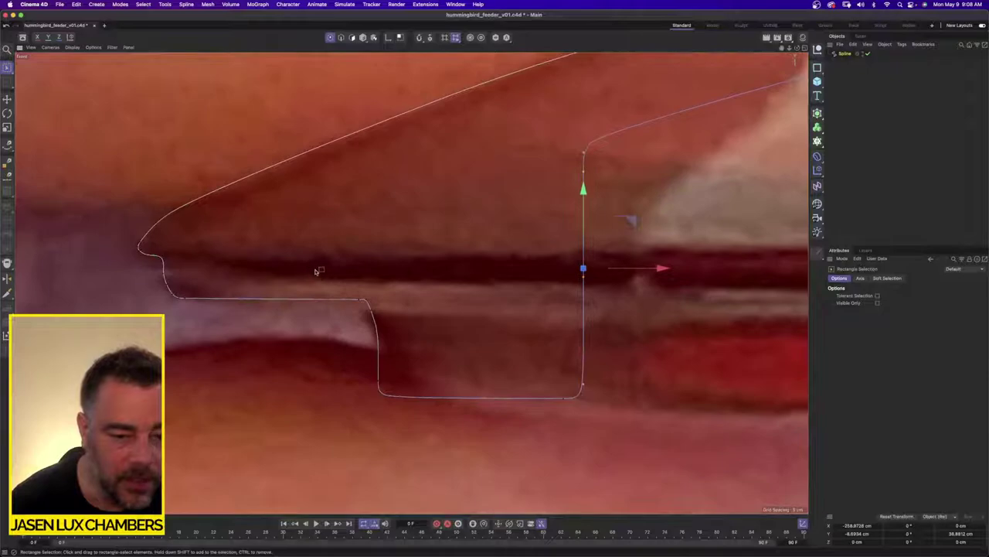
{"action": "left_click_drag", "start_coordinate": [176, 298], "coordinate": [366, 305]}
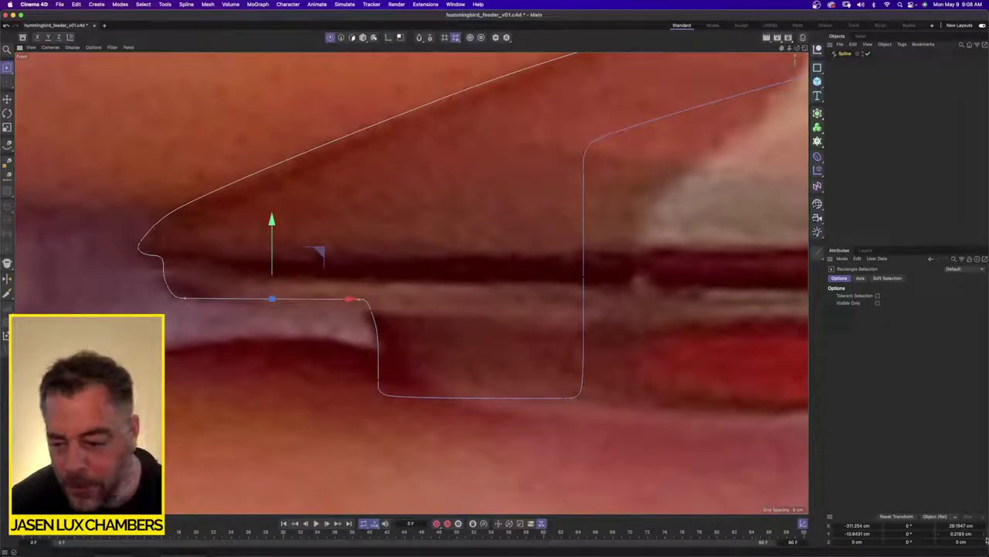
{"action": "left_click", "coordinate": [966, 534]}
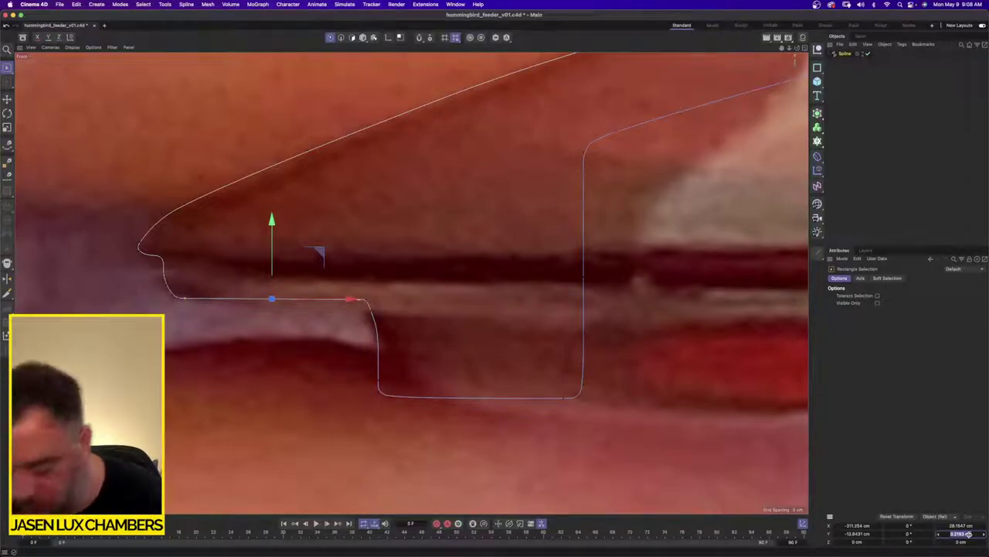
{"action": "type", "text": "0"}
{"action": "key", "text": "Return"}
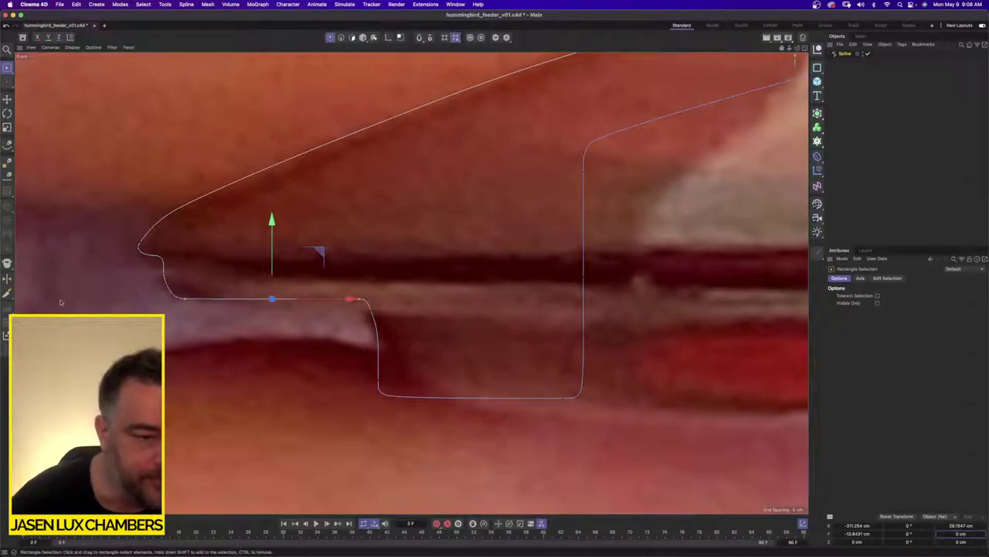
Select the two spline points just beneath the rim's outer tip and set their Y size to 0 cm
{"action": "scroll", "coordinate": [62, 302], "scroll_direction": "up", "scroll_amount": 5}
{"action": "left_click_drag", "start_coordinate": [276, 179], "coordinate": [355, 200]}
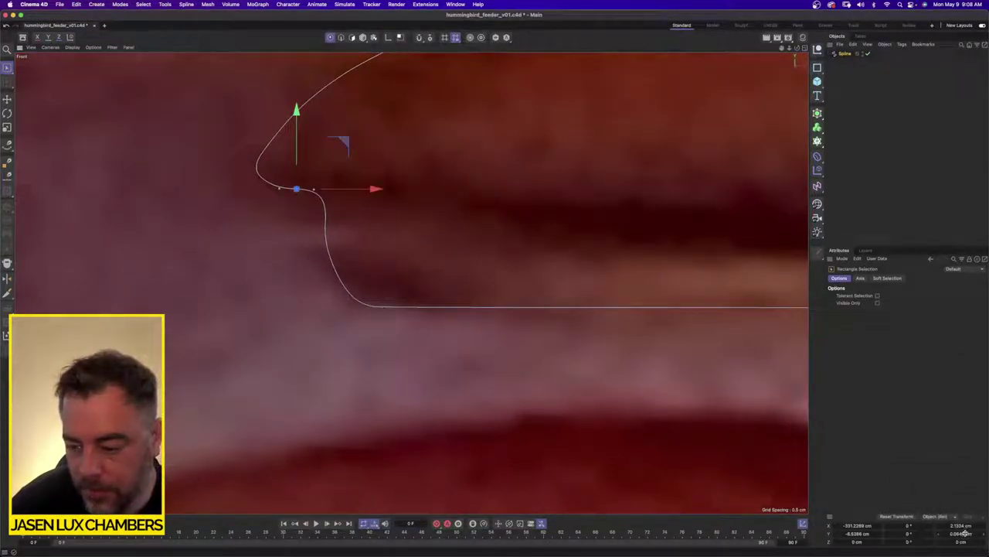
{"action": "scroll", "coordinate": [380, 189], "scroll_direction": "down", "scroll_amount": 7}
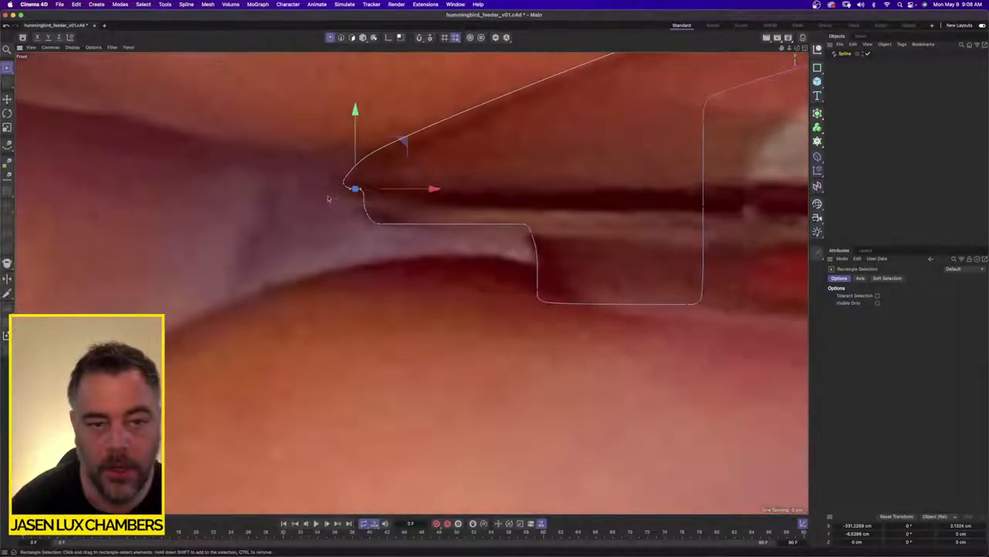
{"action": "middle_click_drag", "start_coordinate": [513, 163], "coordinate": [233, 287], "text": "alt"}
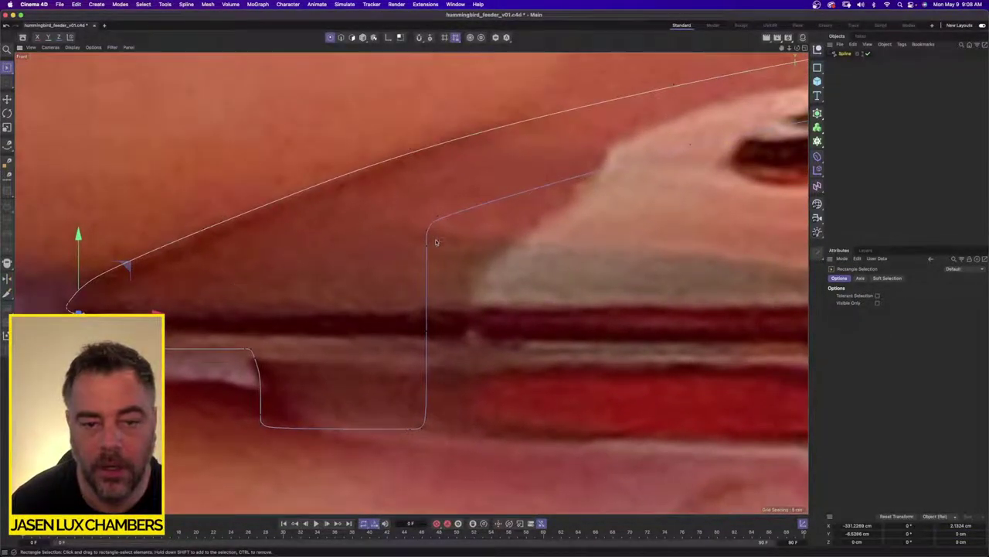
Select the spline's end points at the dish's crown and set both their X size and X position to 0 cm
{"action": "left_click_drag", "start_coordinate": [420, 234], "coordinate": [451, 426]}
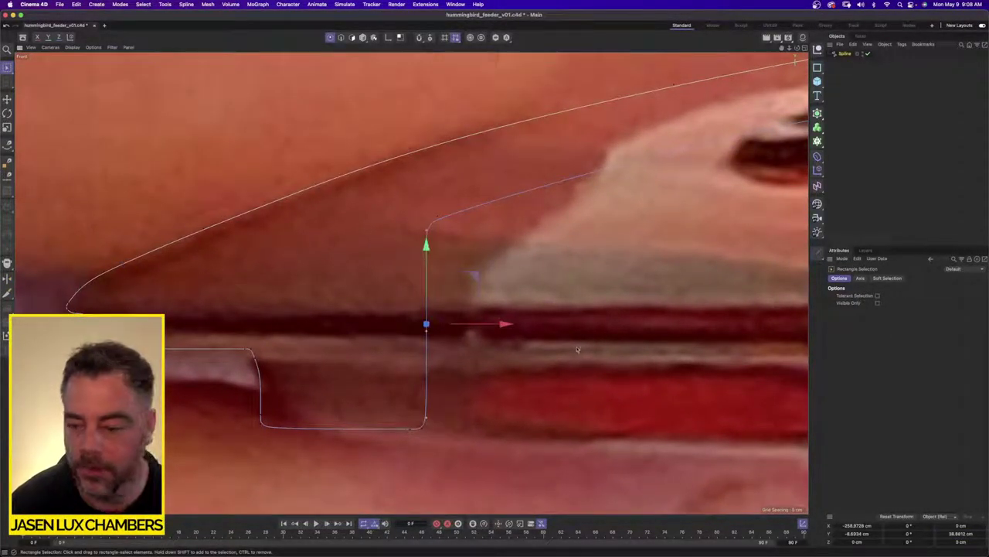
{"action": "scroll", "coordinate": [583, 338], "scroll_direction": "down", "scroll_amount": 6}
{"action": "middle_click_drag", "start_coordinate": [633, 250], "coordinate": [153, 286], "text": "alt"}
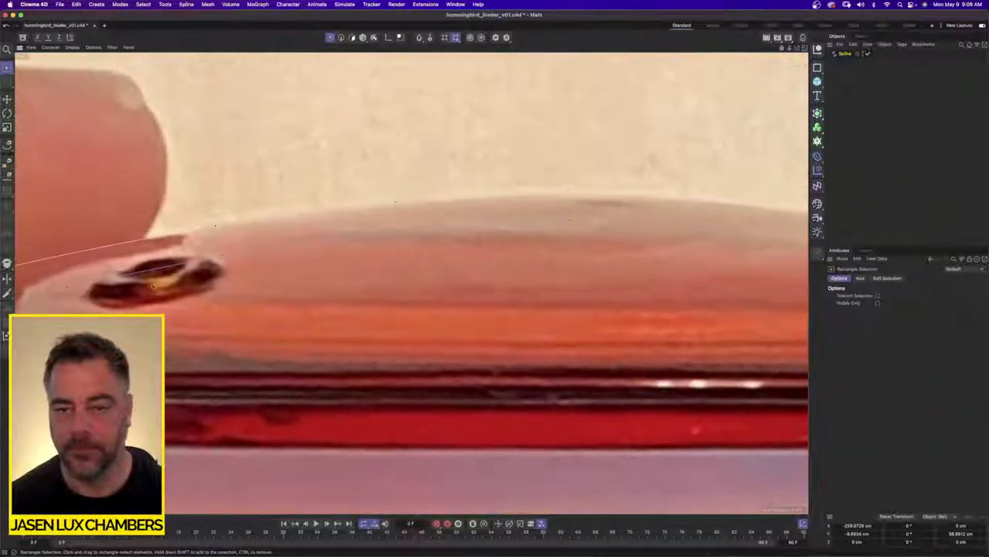
{"action": "left_click_drag", "start_coordinate": [554, 163], "coordinate": [589, 241]}
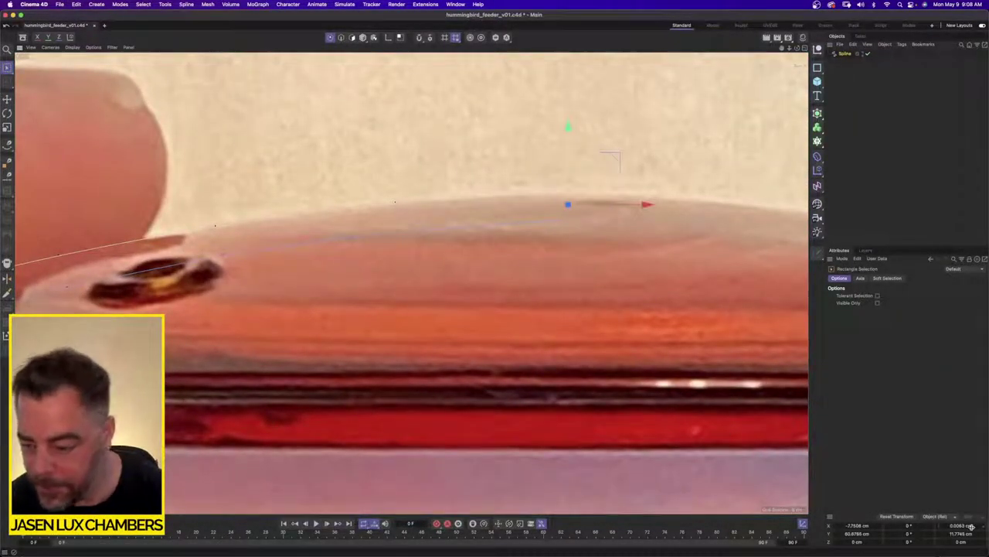
{"action": "left_click", "coordinate": [972, 527]}
{"action": "double_click", "coordinate": [852, 527]}
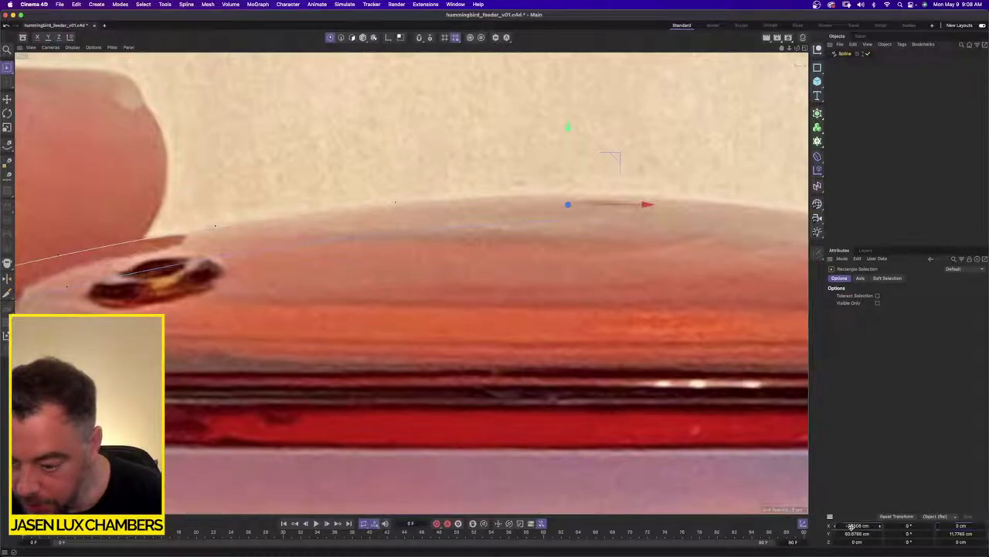
{"action": "type", "text": "0"}
{"action": "key", "text": "Return"}
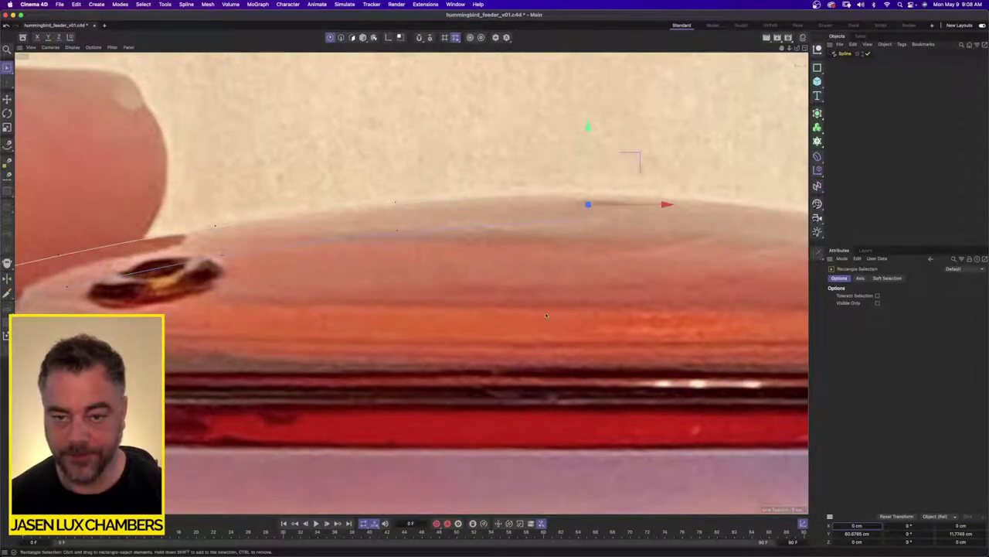
Add a Lathe generator and make the profile spline its child to revolve it into the dish
{"action": "scroll", "coordinate": [374, 292], "scroll_direction": "down", "scroll_amount": 5}
{"action": "scroll", "coordinate": [375, 292], "scroll_direction": "up", "scroll_amount": 3}
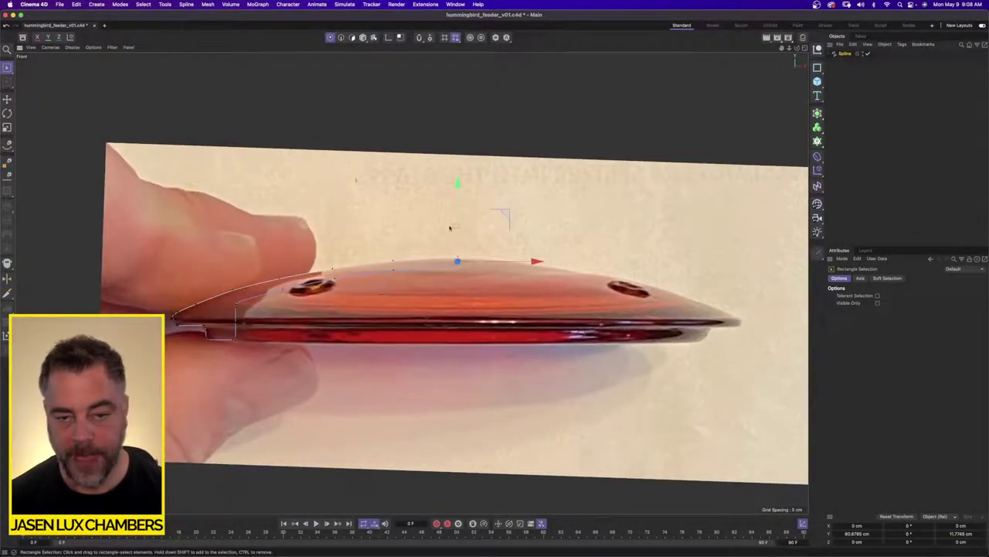
{"action": "left_click", "coordinate": [817, 114]}
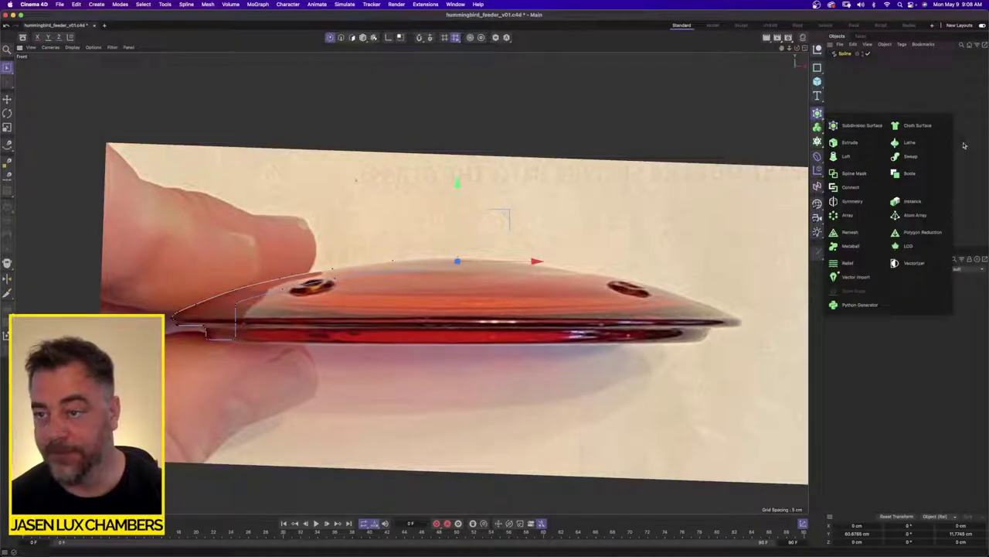
{"action": "left_click", "coordinate": [911, 143]}
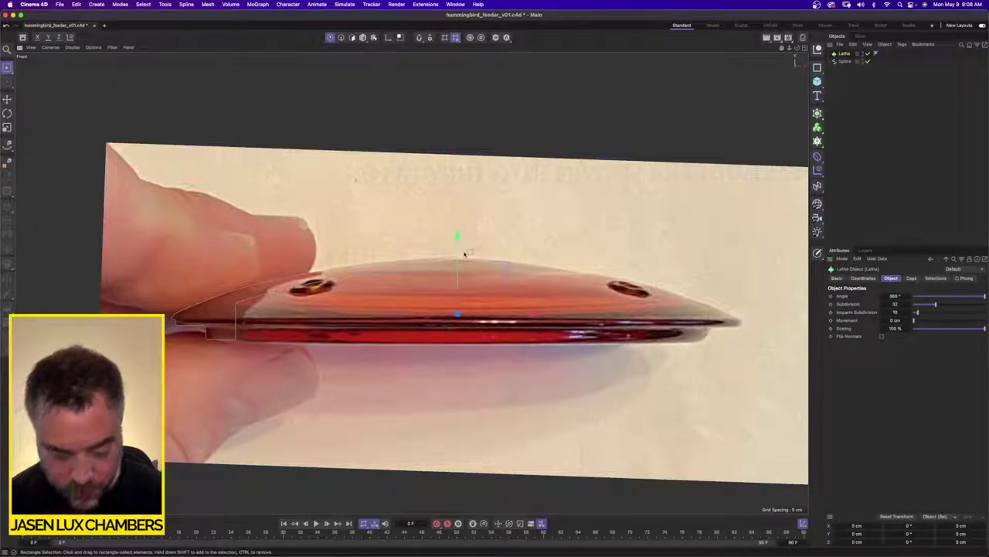
{"action": "left_click", "coordinate": [841, 61]}
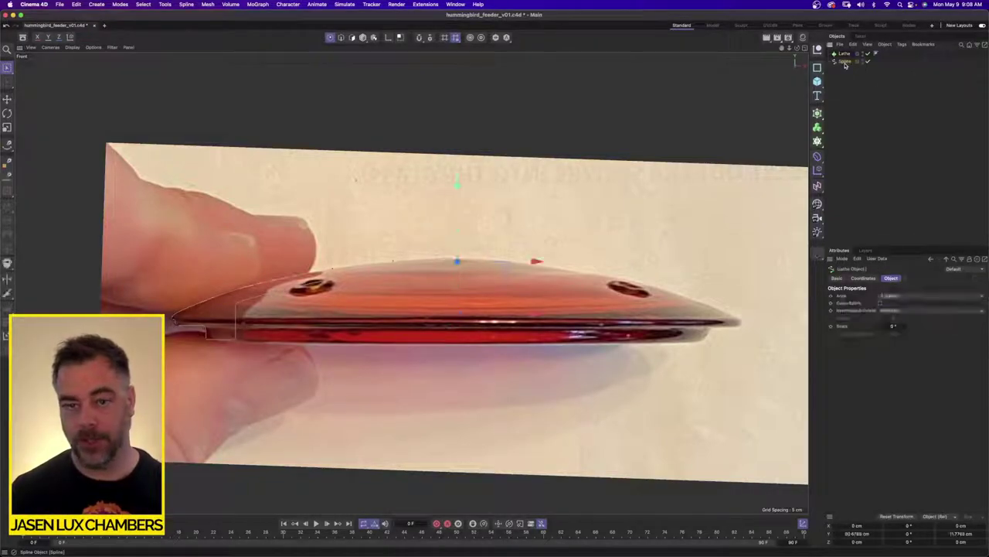
{"action": "left_click_drag", "start_coordinate": [845, 62], "coordinate": [849, 53]}
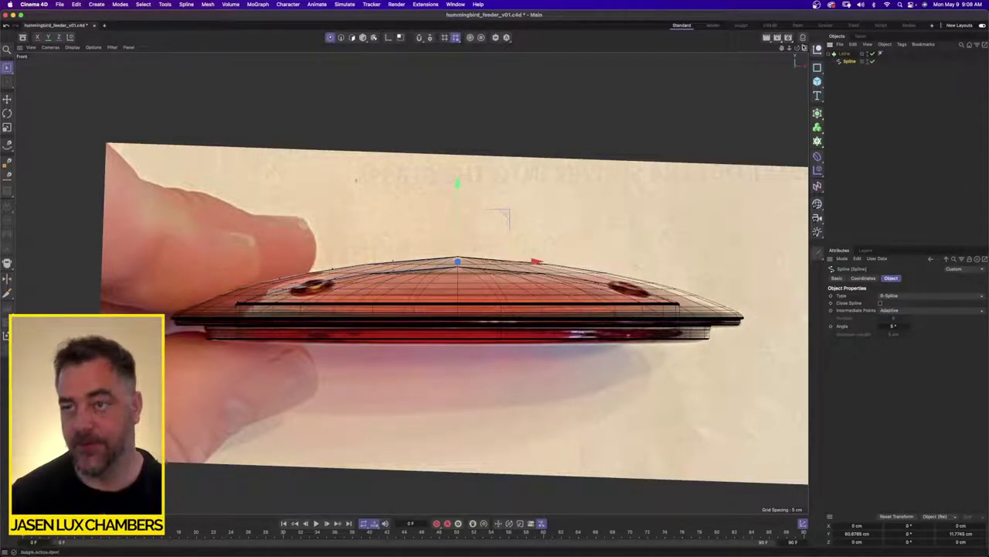
Maximise the perspective view and hide its workplane, world axis and horizon, with the Lathe selected
{"action": "key", "text": "F5"}
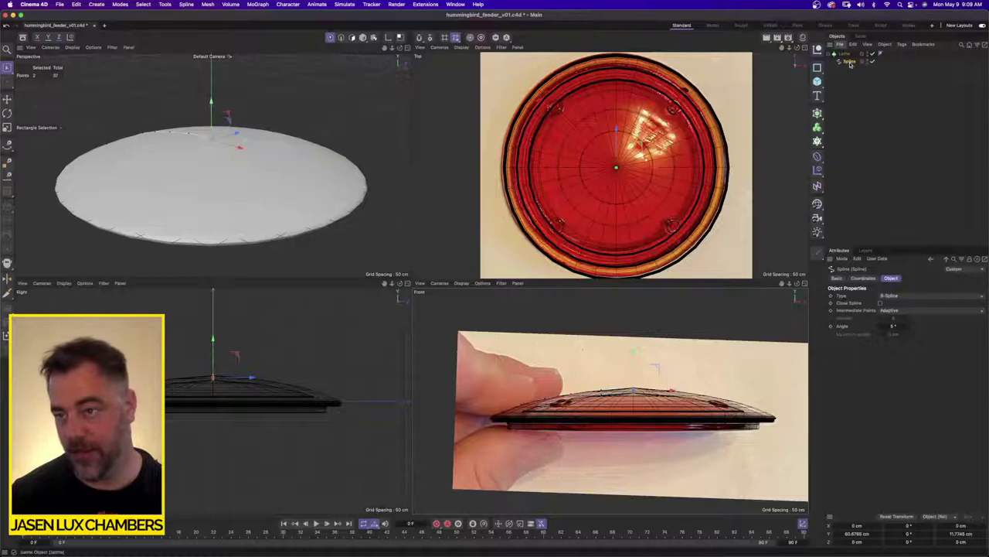
{"action": "left_click", "coordinate": [845, 53]}
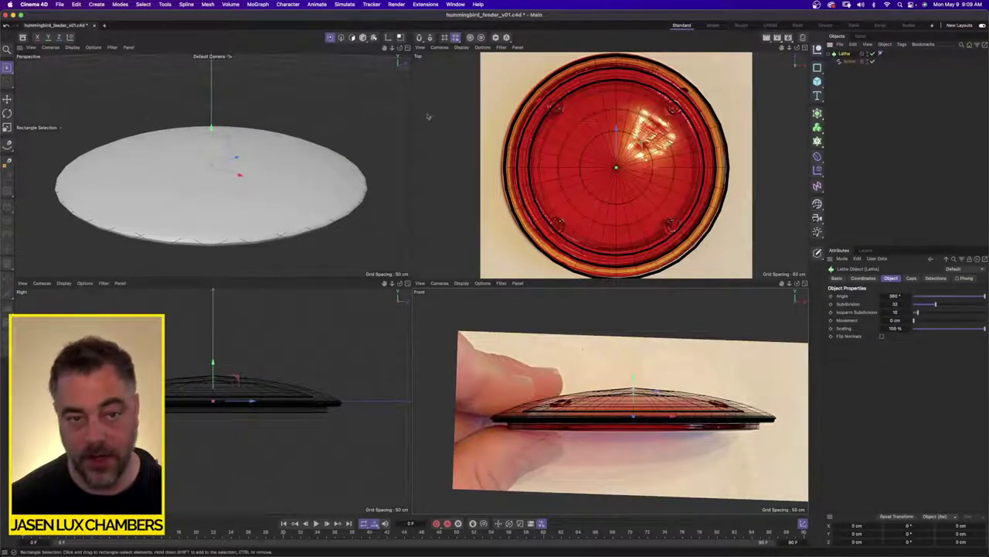
{"action": "left_click", "coordinate": [407, 47]}
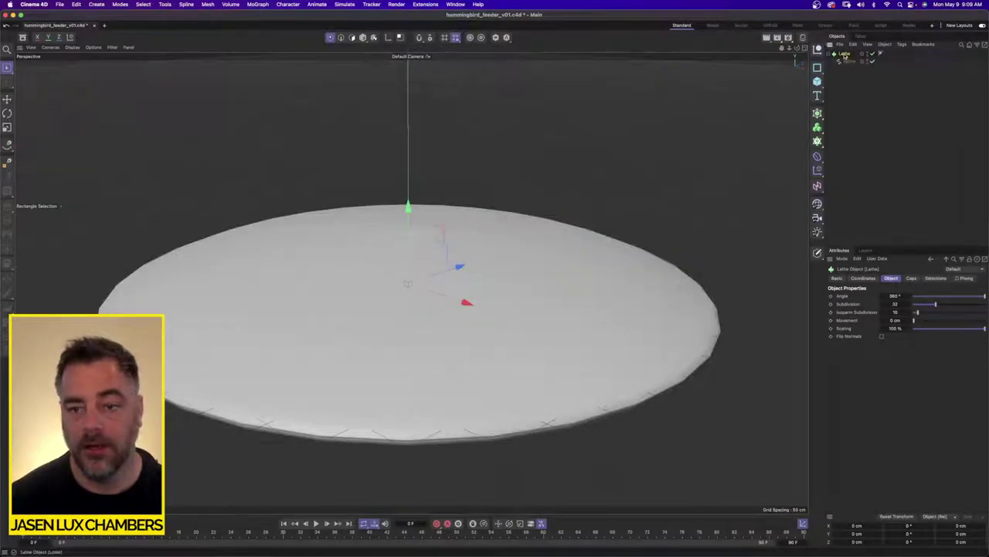
{"action": "left_click_drag", "start_coordinate": [441, 251], "coordinate": [436, 201], "text": "alt"}
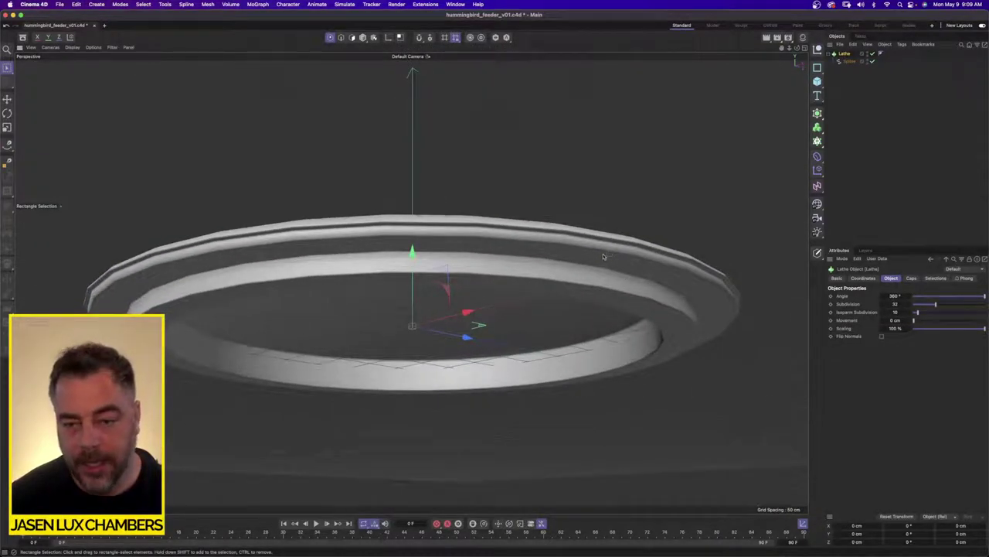
{"action": "left_click_drag", "start_coordinate": [604, 256], "coordinate": [579, 270], "text": "alt"}
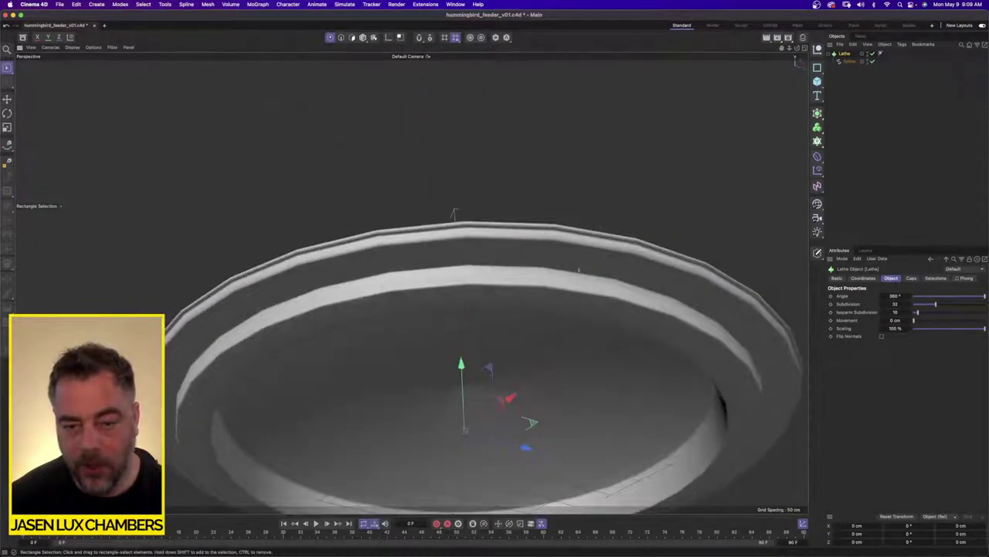
{"action": "left_click", "coordinate": [94, 47]}
{"action": "mouse_move", "coordinate": [115, 50]}
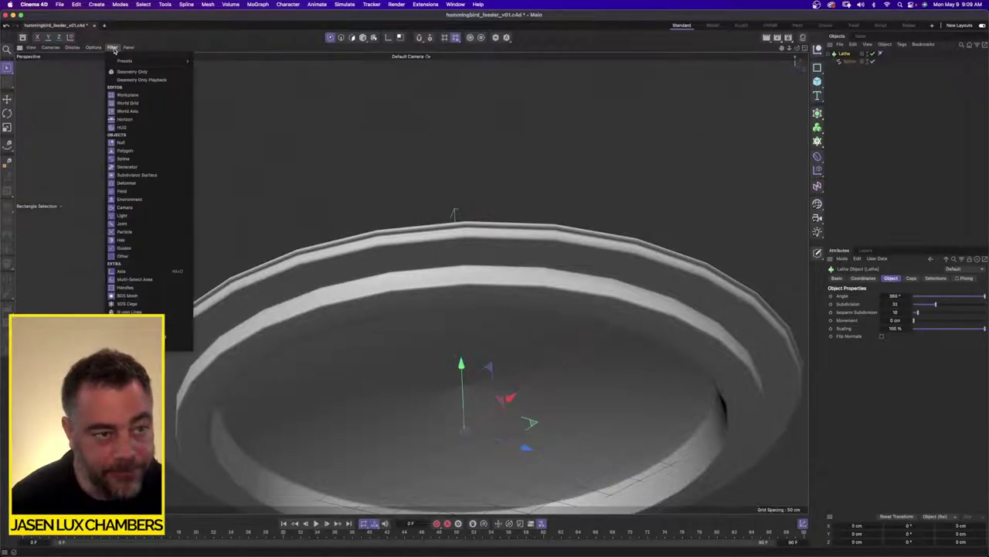
{"action": "left_click", "coordinate": [124, 95]}
{"action": "left_click", "coordinate": [114, 49]}
{"action": "left_click", "coordinate": [128, 110]}
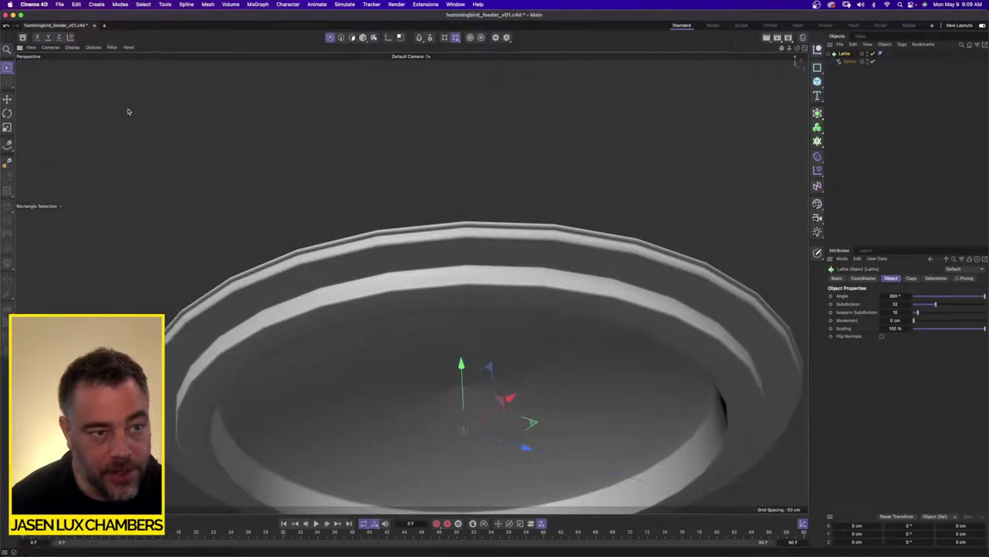
{"action": "left_click", "coordinate": [113, 47]}
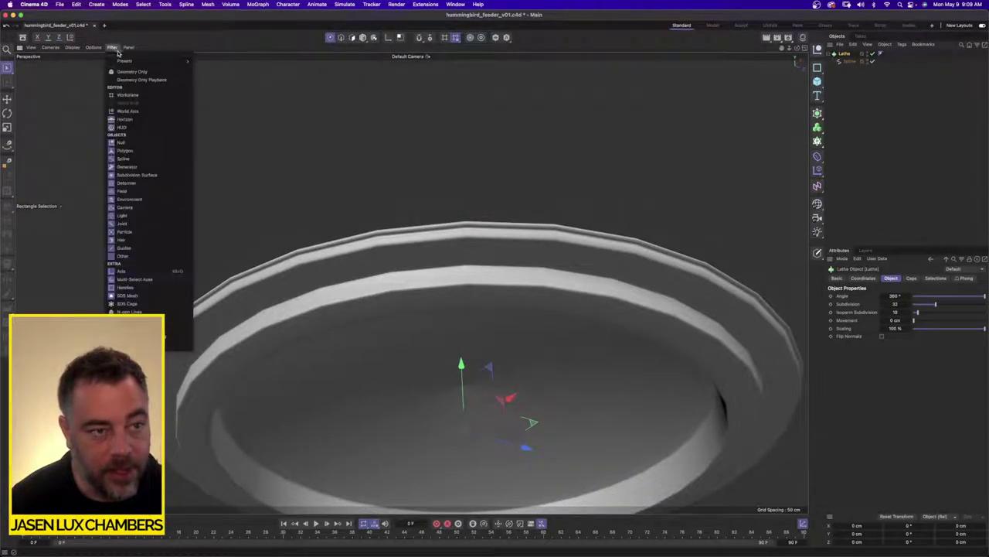
{"action": "left_click", "coordinate": [142, 121]}
Set the Lathe's subdivision to 64
{"action": "left_click_drag", "start_coordinate": [415, 219], "coordinate": [510, 307], "text": "alt"}
{"action": "right_click_drag", "start_coordinate": [534, 289], "coordinate": [492, 275], "text": "alt"}
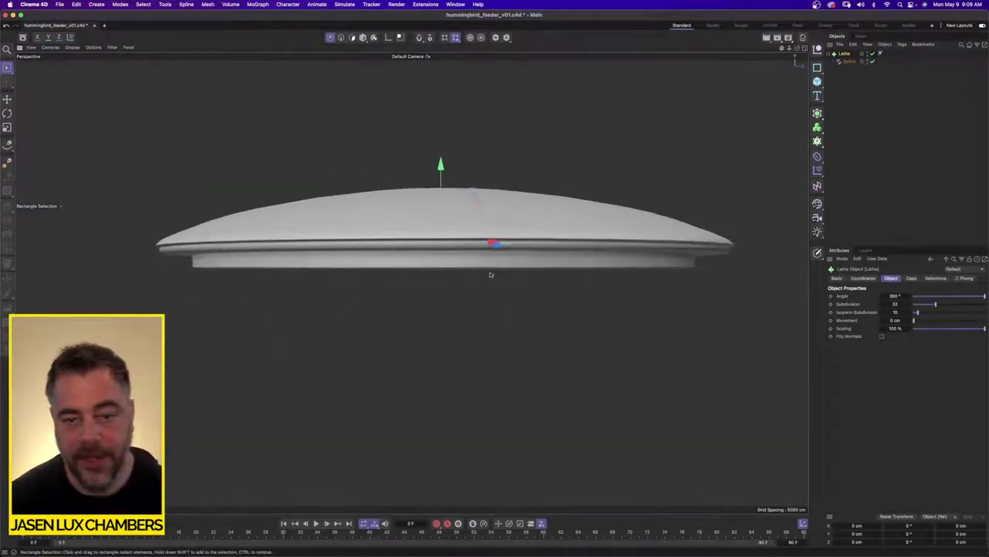
{"action": "middle_click_drag", "start_coordinate": [512, 264], "coordinate": [476, 293], "text": "alt"}
{"action": "left_click_drag", "start_coordinate": [476, 293], "coordinate": [469, 282], "text": "alt"}
{"action": "right_click_drag", "start_coordinate": [533, 305], "coordinate": [508, 307], "text": "alt"}
{"action": "middle_click_drag", "start_coordinate": [508, 307], "coordinate": [495, 287], "text": "alt"}
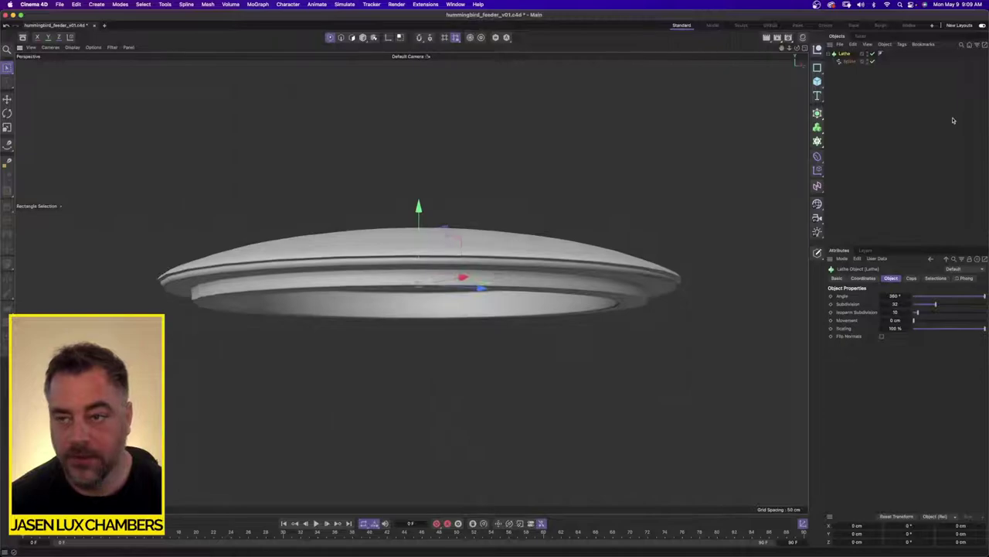
{"action": "left_click", "coordinate": [902, 303]}
{"action": "type", "text": "64"}
{"action": "key", "text": "Return"}
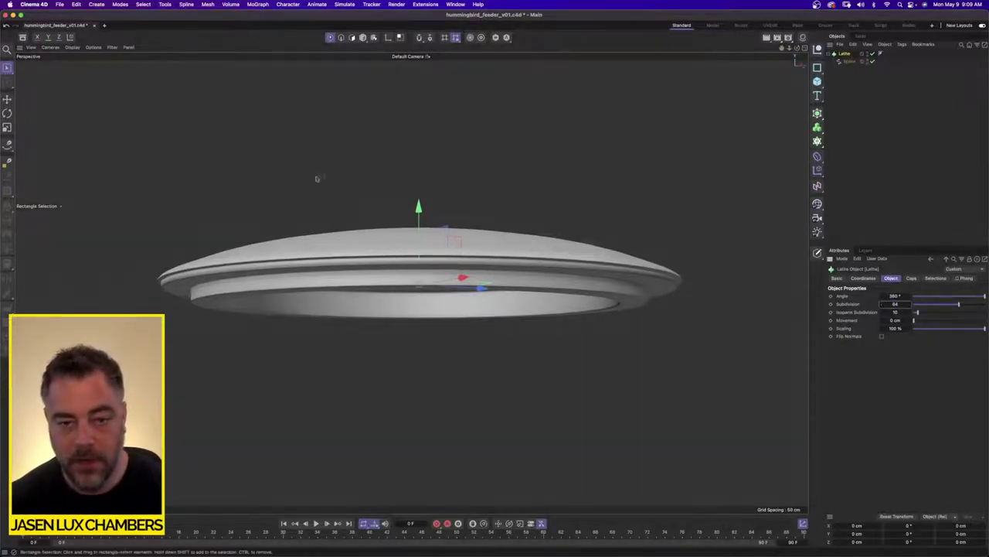
Inspect the lathed dish's rim from beneath and its dome from above, and return to the four-view layout
{"action": "left_click_drag", "start_coordinate": [317, 178], "coordinate": [395, 261], "text": "alt"}
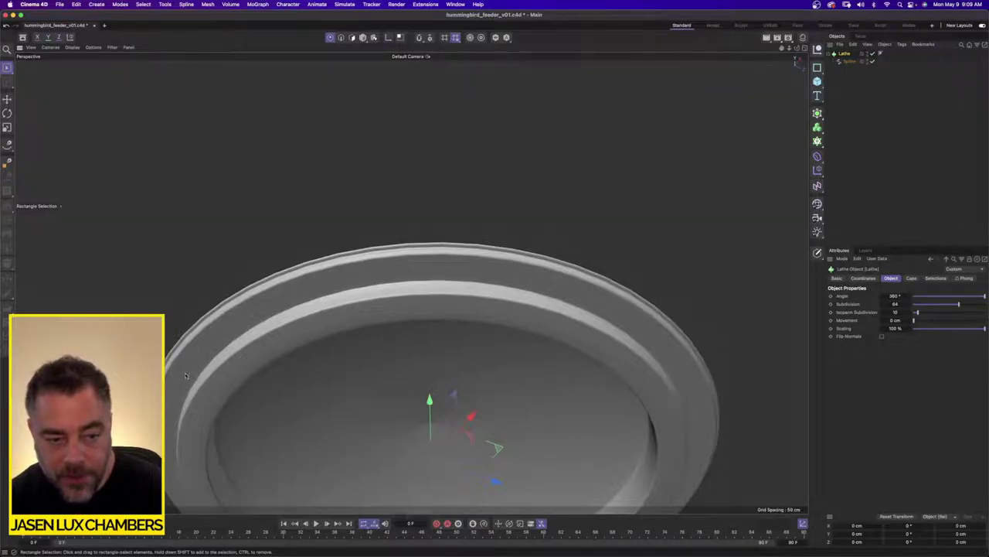
{"action": "right_click_drag", "start_coordinate": [517, 275], "coordinate": [313, 288], "text": "alt"}
{"action": "left_click_drag", "start_coordinate": [355, 252], "coordinate": [444, 384], "text": "alt"}
{"action": "middle_click_drag", "start_coordinate": [513, 264], "coordinate": [458, 328], "text": "alt"}
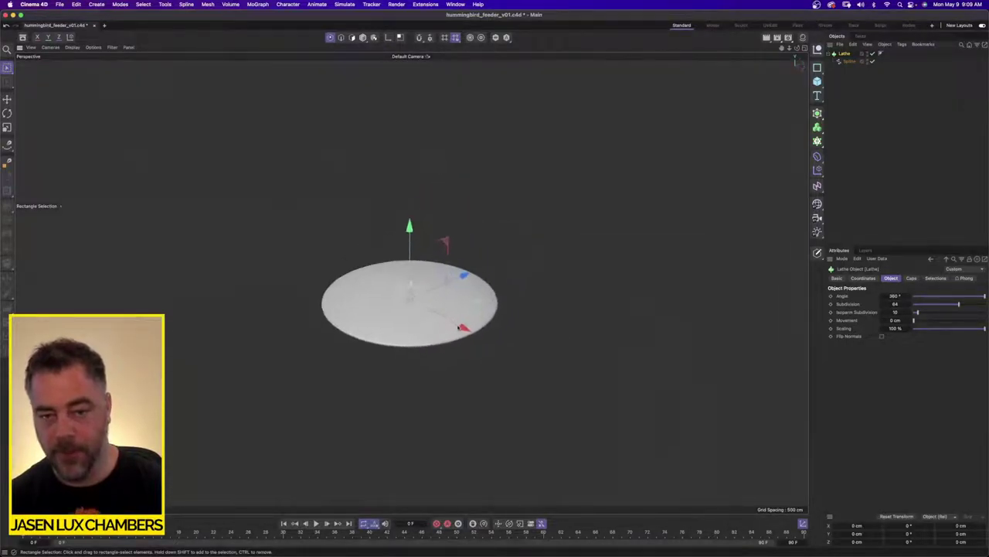
{"action": "left_click_drag", "start_coordinate": [459, 326], "coordinate": [510, 312], "text": "alt"}
{"action": "left_click_drag", "start_coordinate": [408, 376], "coordinate": [560, 239], "text": "alt"}
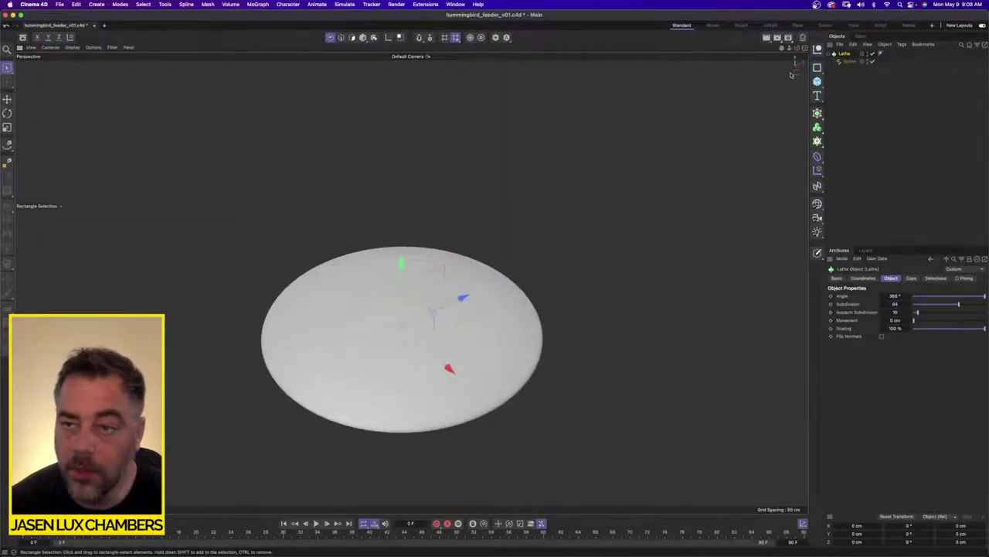
{"action": "left_click", "coordinate": [804, 48]}
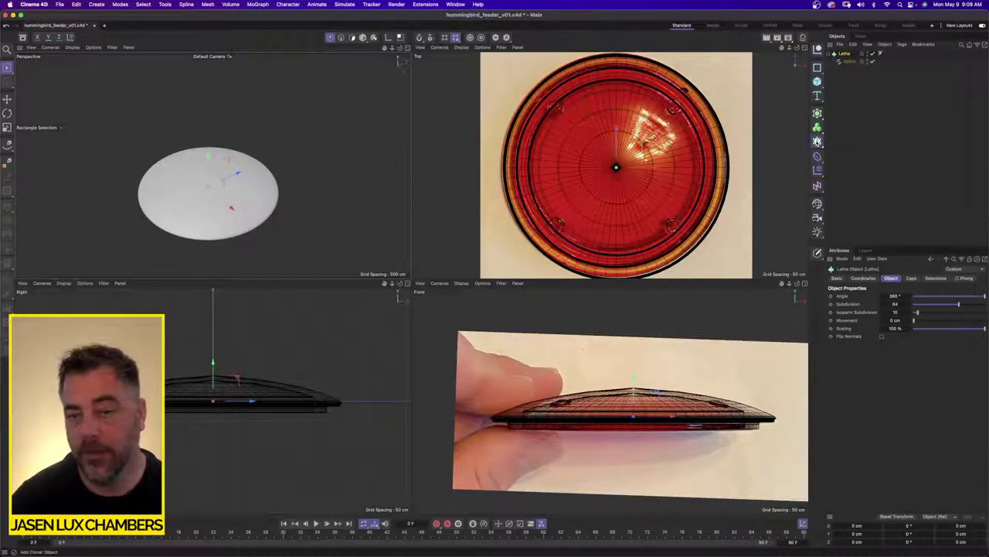
Add a Cloner with a Torus as its child, and group the torus inside a Null under the Cloner
{"action": "left_click", "coordinate": [818, 142], "text": "alt"}
{"action": "left_click", "coordinate": [817, 81]}
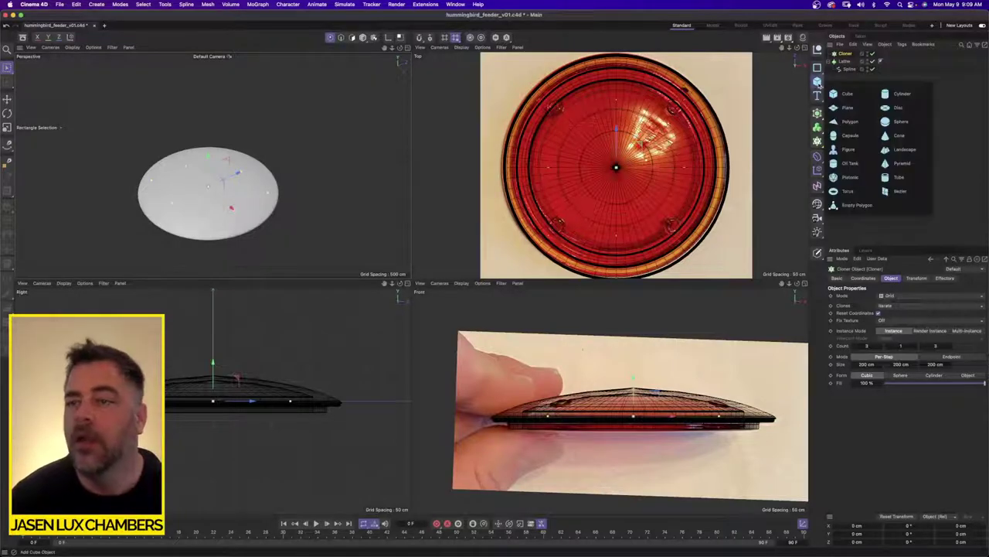
{"action": "left_click", "coordinate": [858, 191]}
{"action": "left_click_drag", "start_coordinate": [848, 54], "coordinate": [852, 62]}
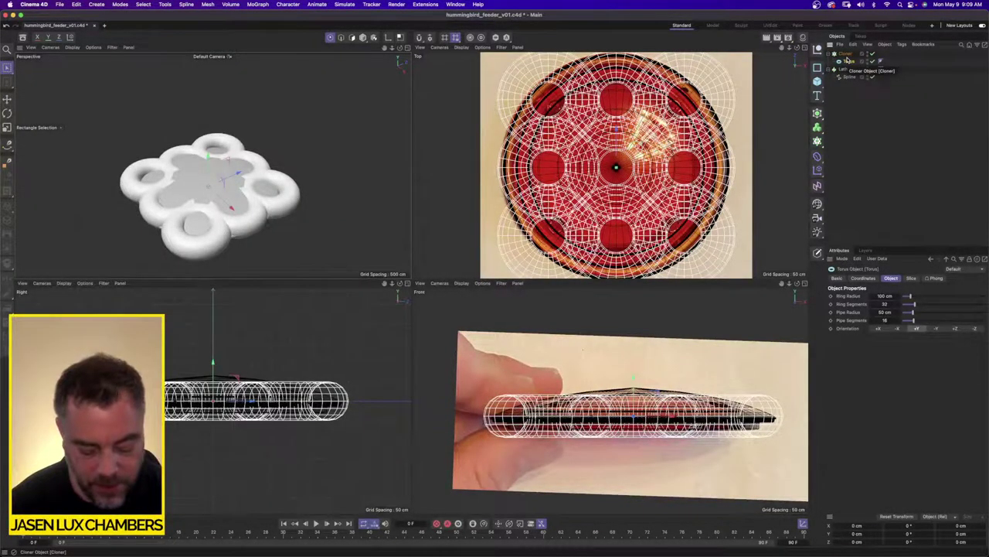
{"action": "key", "text": "alt+g"}
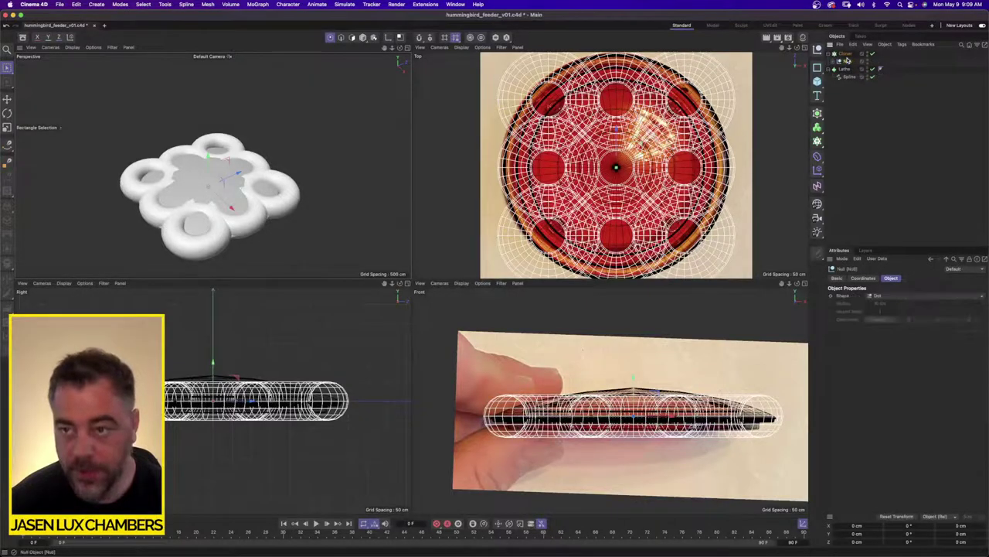
{"action": "left_click", "coordinate": [854, 70]}
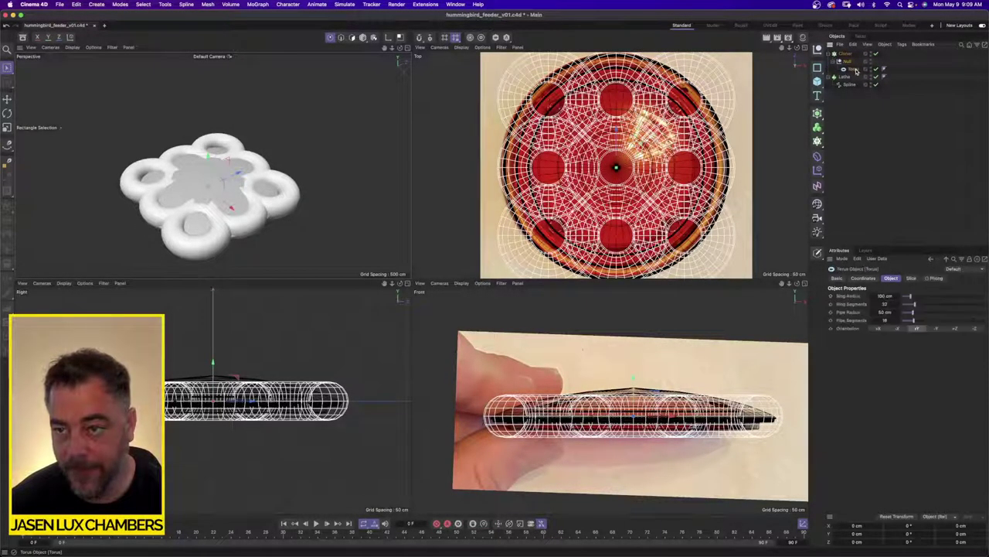
Switch the Cloner to Radial mode and set its radius to 0 cm
{"action": "left_click", "coordinate": [849, 54]}
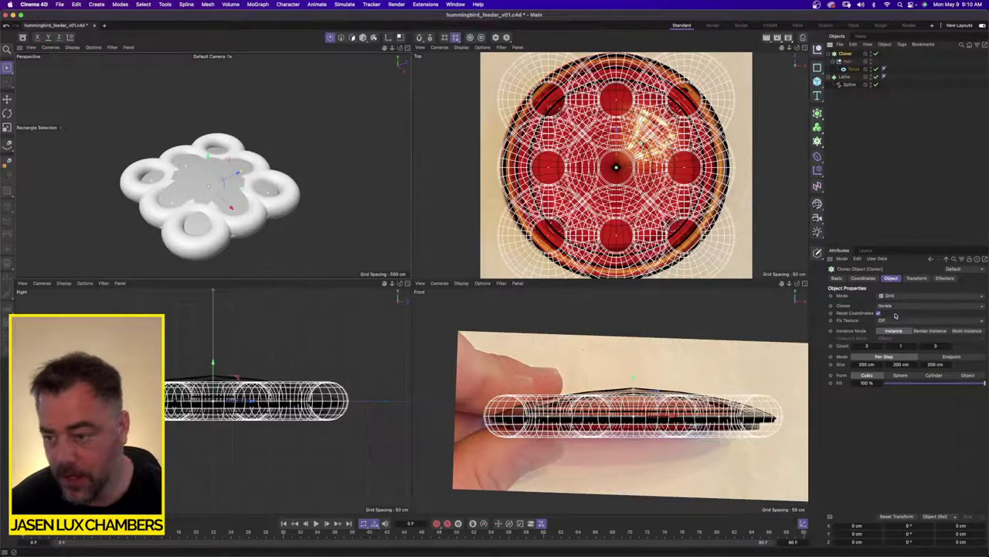
{"action": "left_click", "coordinate": [897, 295]}
{"action": "left_click", "coordinate": [901, 315]}
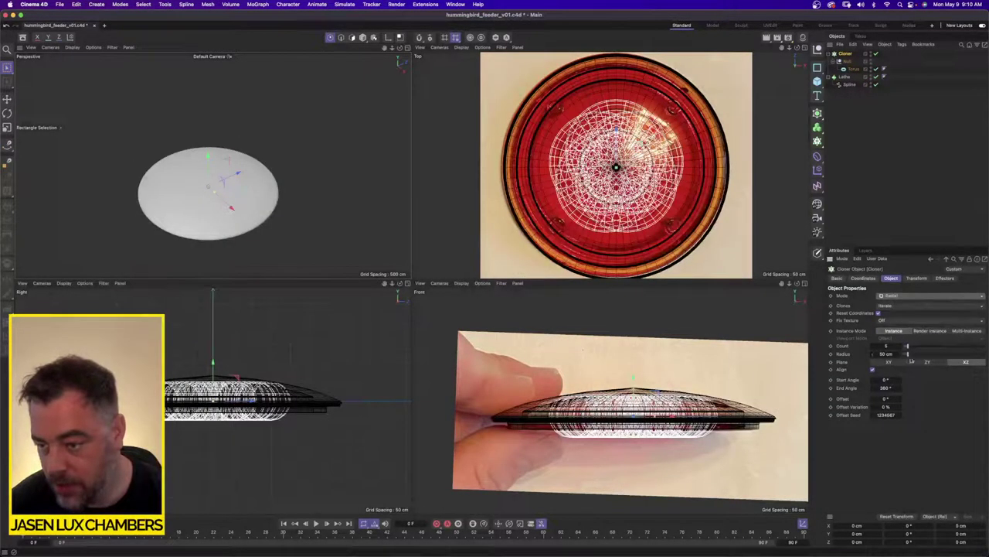
{"action": "mouse_move", "coordinate": [907, 354]}
{"action": "left_mouse_down"}
{"action": "mouse_move", "coordinate": [867, 355]}
{"action": "mouse_move", "coordinate": [949, 354]}
{"action": "mouse_move", "coordinate": [918, 354]}
{"action": "left_mouse_up"}
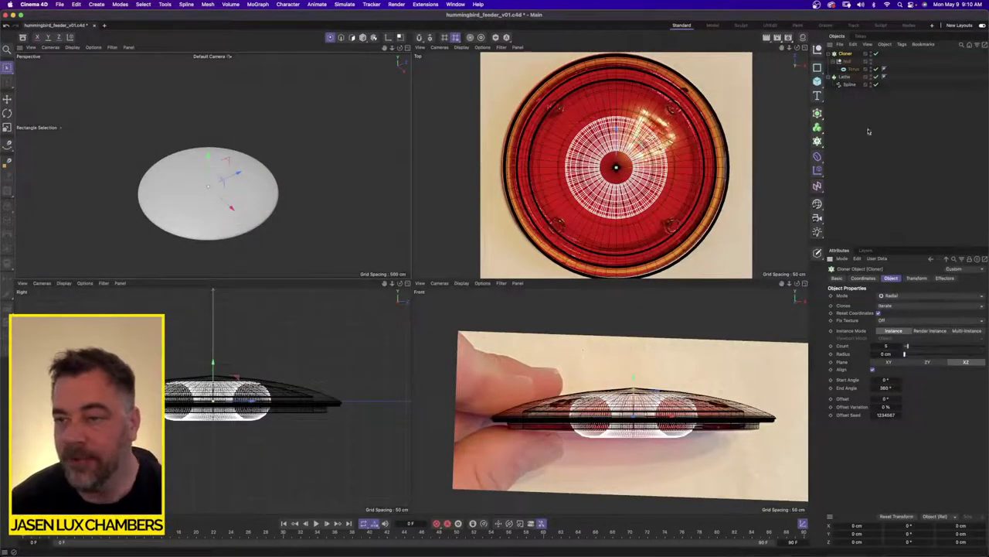
Select the Torus inside the Null and move it outward along the X axis from the dish's centre toward its left rim
{"action": "left_click", "coordinate": [851, 61]}
{"action": "left_click", "coordinate": [852, 69]}
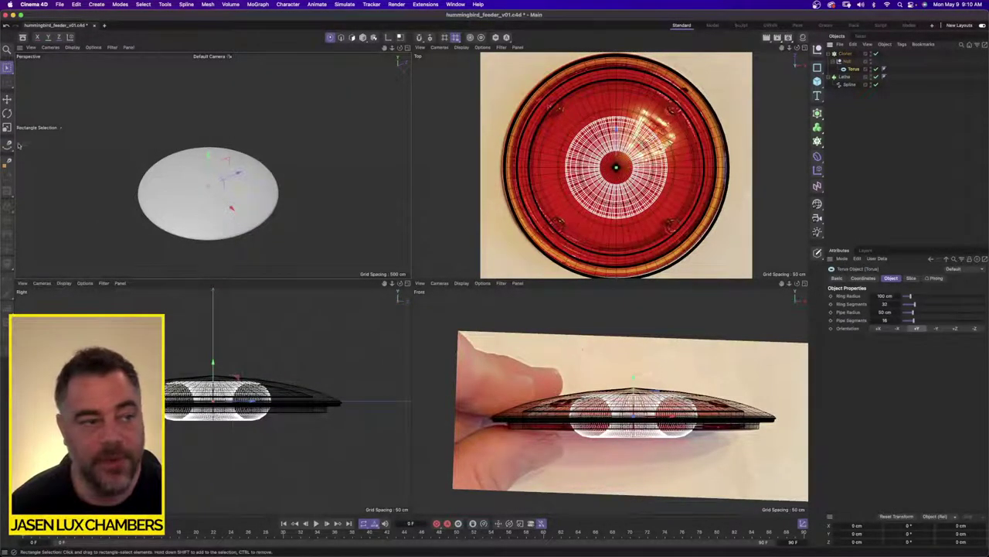
{"action": "left_click", "coordinate": [7, 99]}
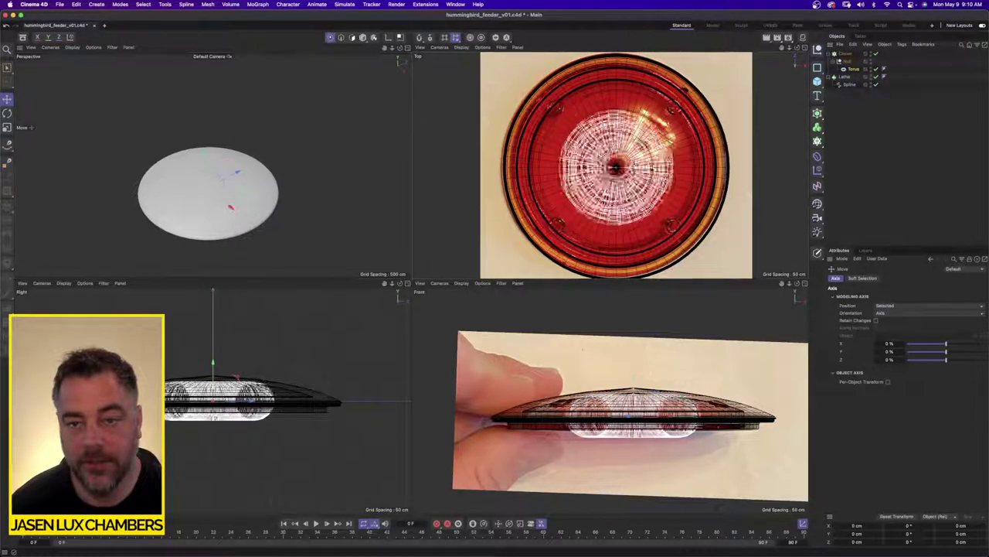
{"action": "left_click_drag", "start_coordinate": [635, 169], "coordinate": [563, 172]}
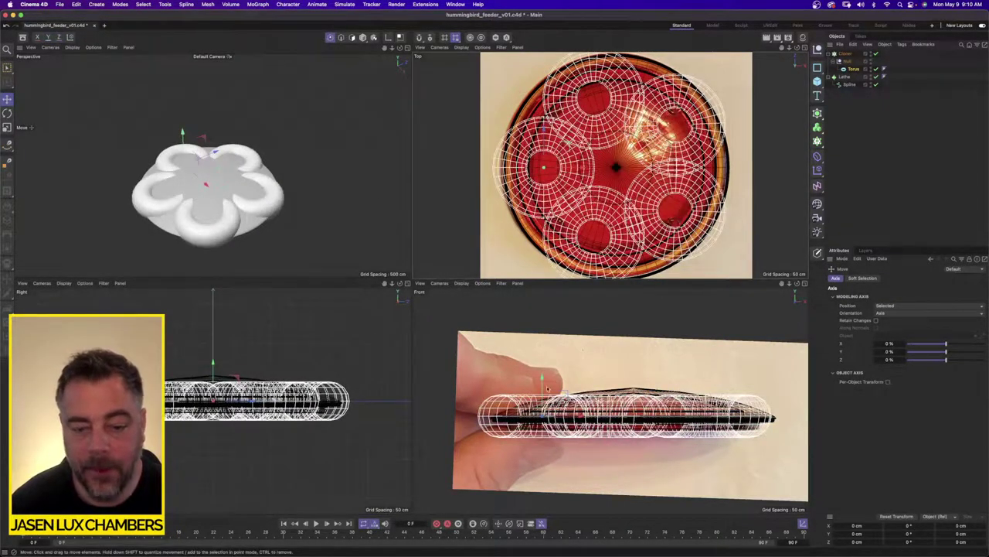
Raise the Torus along the Y axis so its clones sit higher on the dish, and show the Cloner's Transform settings
{"action": "left_click_drag", "start_coordinate": [543, 379], "coordinate": [542, 364]}
{"action": "right_click_drag", "start_coordinate": [539, 399], "coordinate": [624, 400], "text": "alt"}
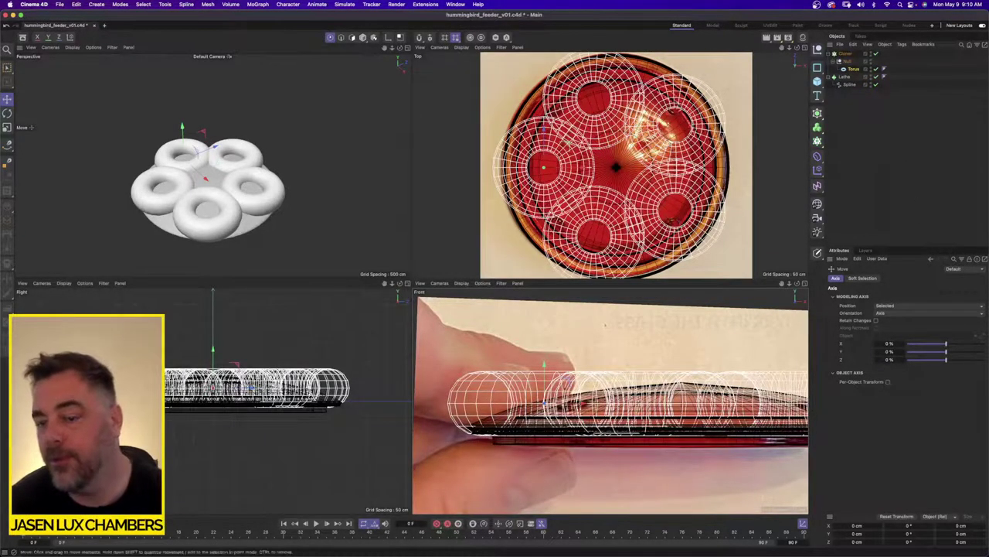
{"action": "left_click", "coordinate": [846, 53]}
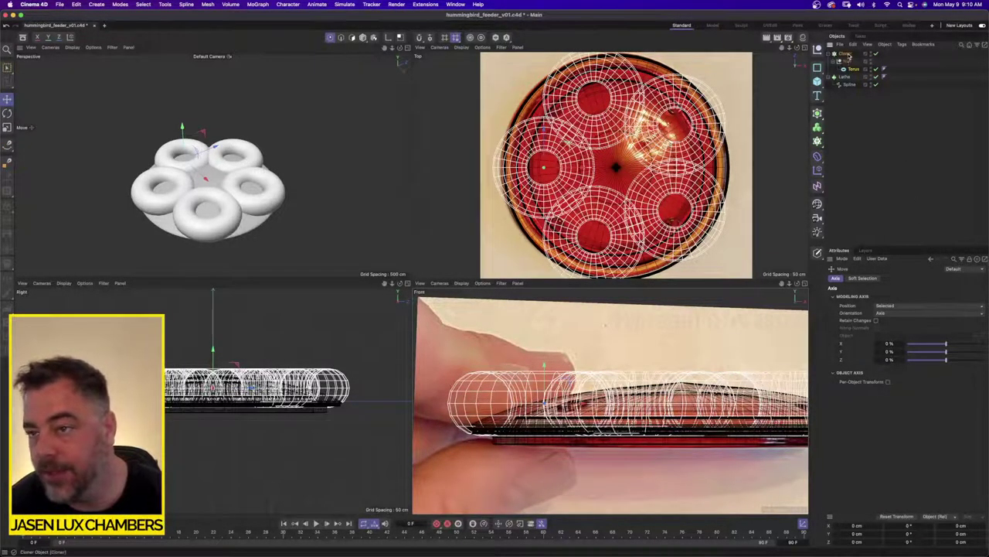
{"action": "left_click", "coordinate": [917, 278]}
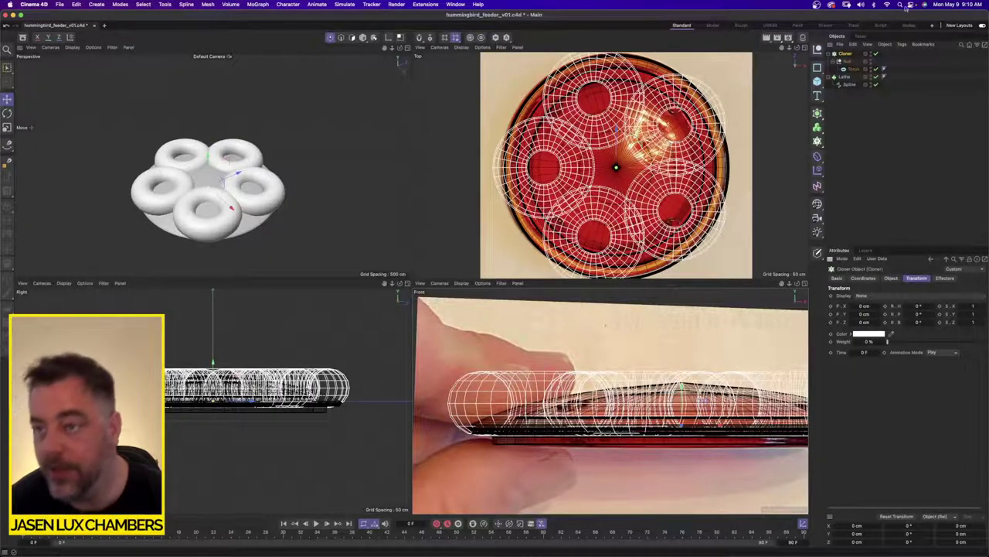
Scale the Torus down uniformly to a ring radius of about 16.6 cm and a pipe radius of about 8.3 cm
{"action": "left_click", "coordinate": [853, 70]}
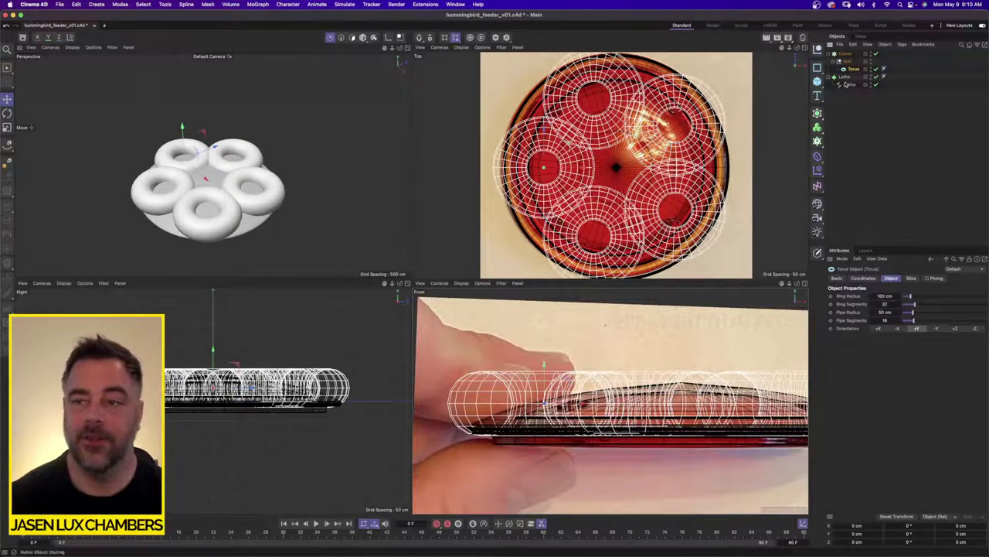
{"action": "left_click", "coordinate": [6, 100]}
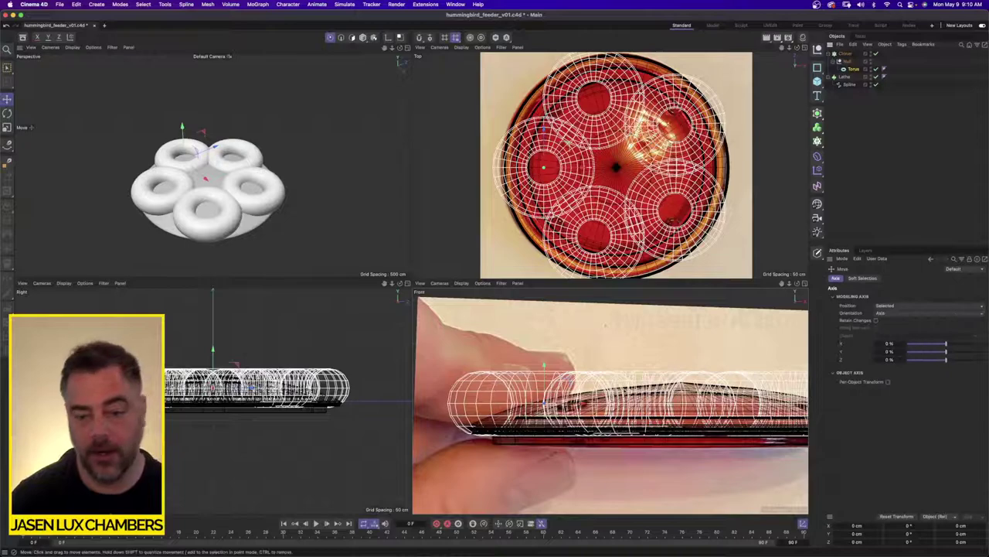
{"action": "left_click", "coordinate": [6, 128]}
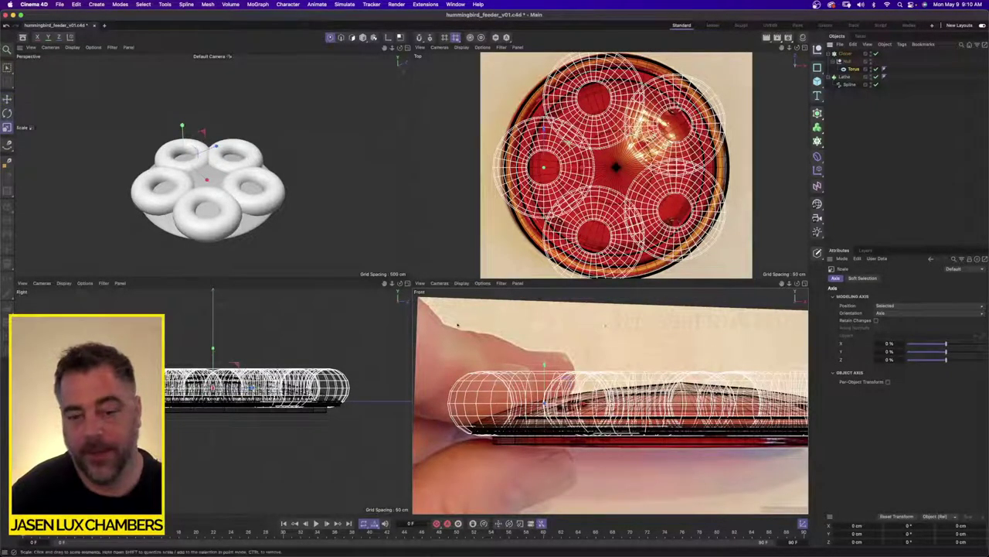
{"action": "left_click_drag", "start_coordinate": [692, 347], "coordinate": [609, 350]}
{"action": "scroll", "coordinate": [607, 352], "scroll_direction": "up", "scroll_amount": 3}
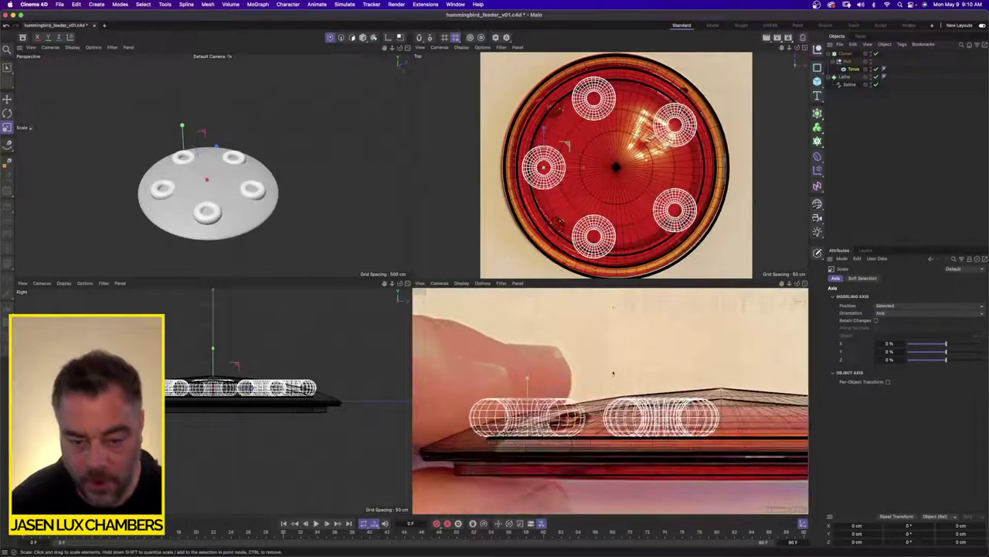
{"action": "left_click_drag", "start_coordinate": [742, 365], "coordinate": [662, 369]}
{"action": "right_click_drag", "start_coordinate": [474, 414], "coordinate": [639, 402], "text": "alt"}
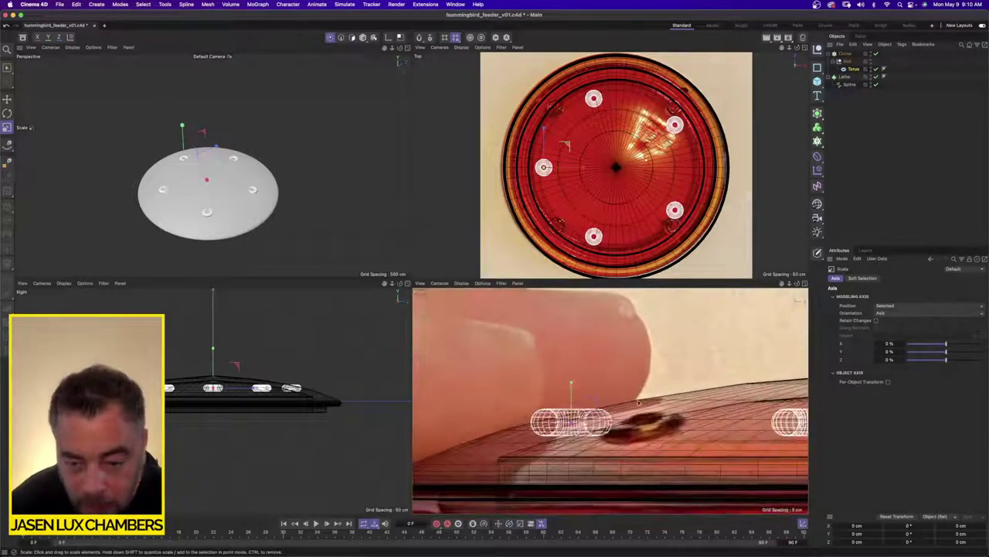
Rotate the Torus in the front view so it tilts along the slope of the dish's dome
{"action": "left_click", "coordinate": [7, 112]}
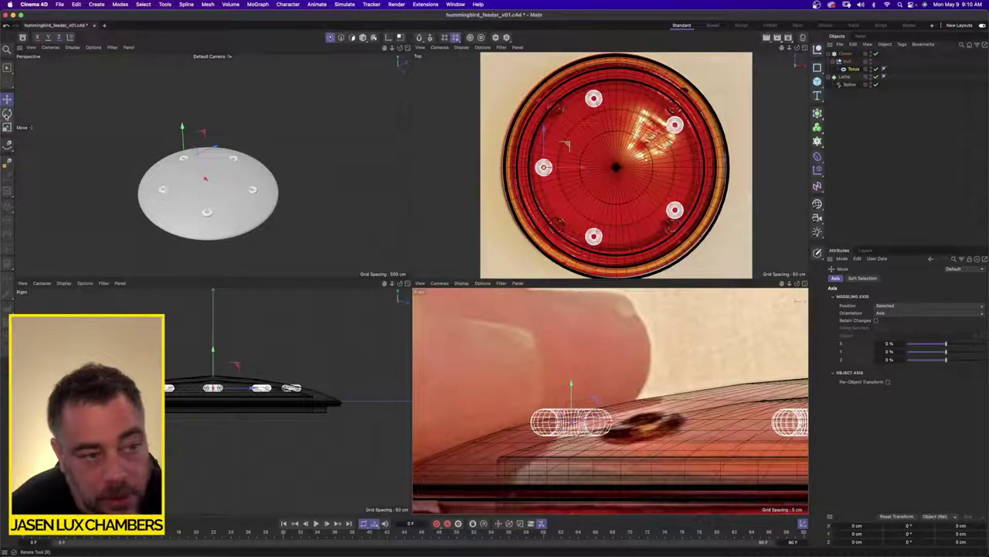
{"action": "left_click_drag", "start_coordinate": [693, 429], "coordinate": [686, 405]}
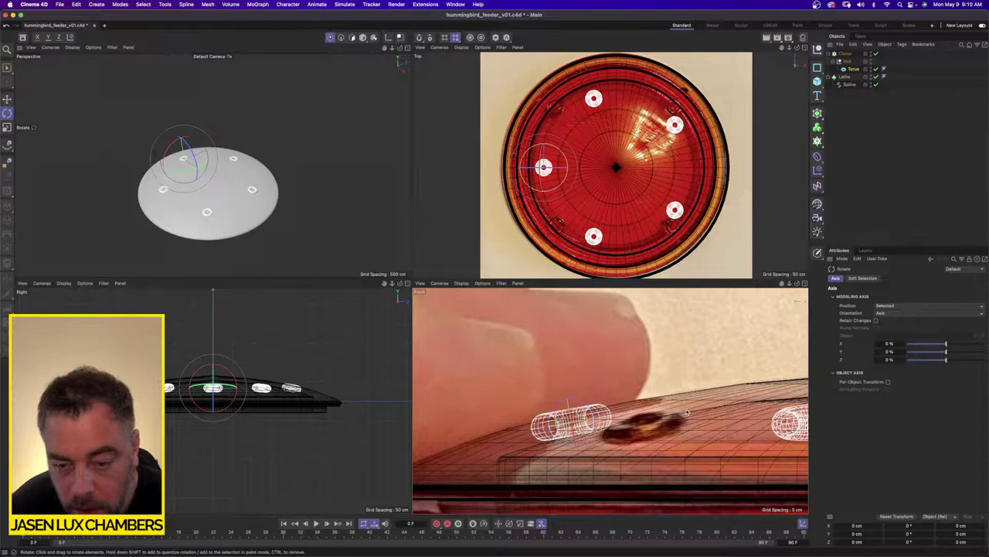
{"action": "left_click_drag", "start_coordinate": [310, 200], "coordinate": [331, 205], "text": "alt"}
{"action": "right_click_drag", "start_coordinate": [251, 190], "coordinate": [332, 189], "text": "alt"}
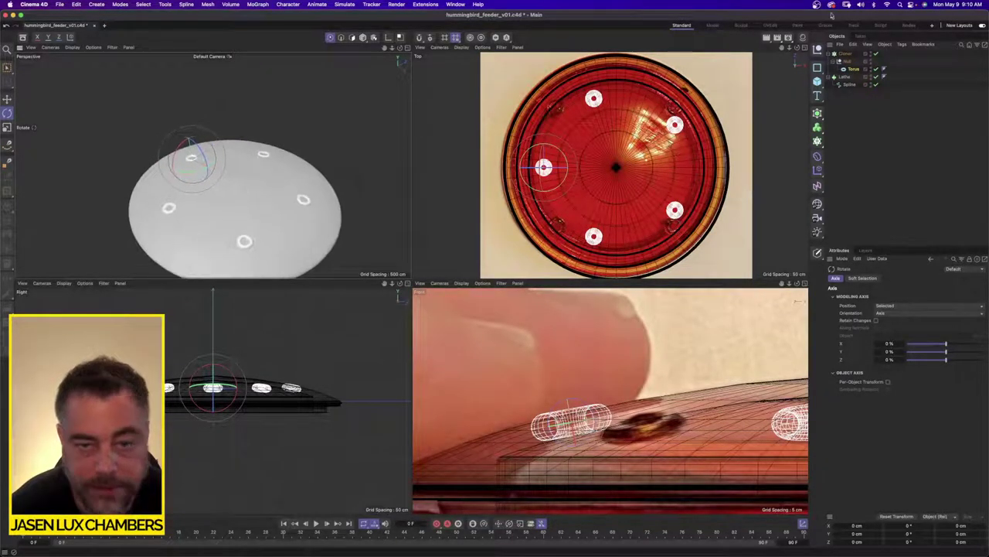
Set the Cloner's count to 4
{"action": "left_click", "coordinate": [847, 53]}
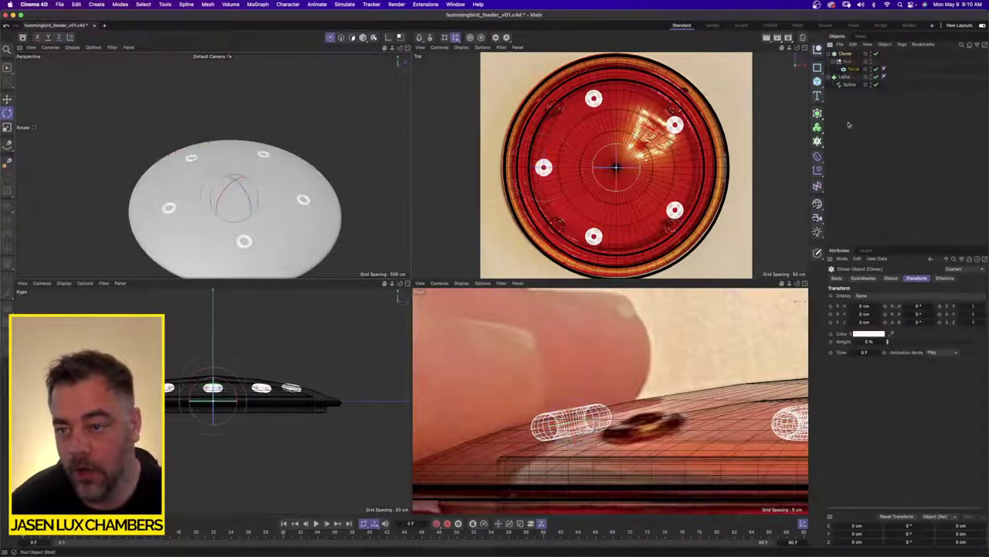
{"action": "left_click", "coordinate": [893, 278]}
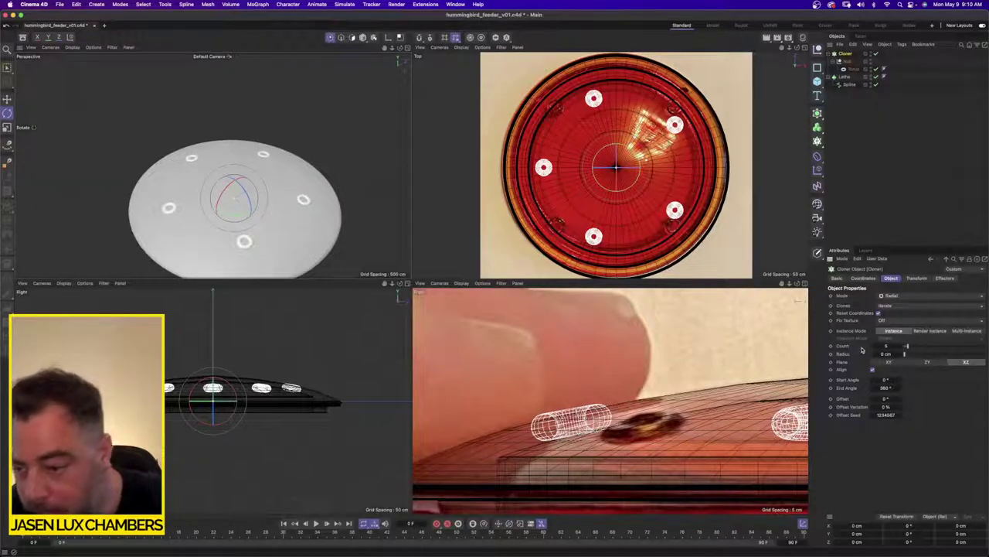
{"action": "type", "text": "4"}
{"action": "key", "text": "Return"}
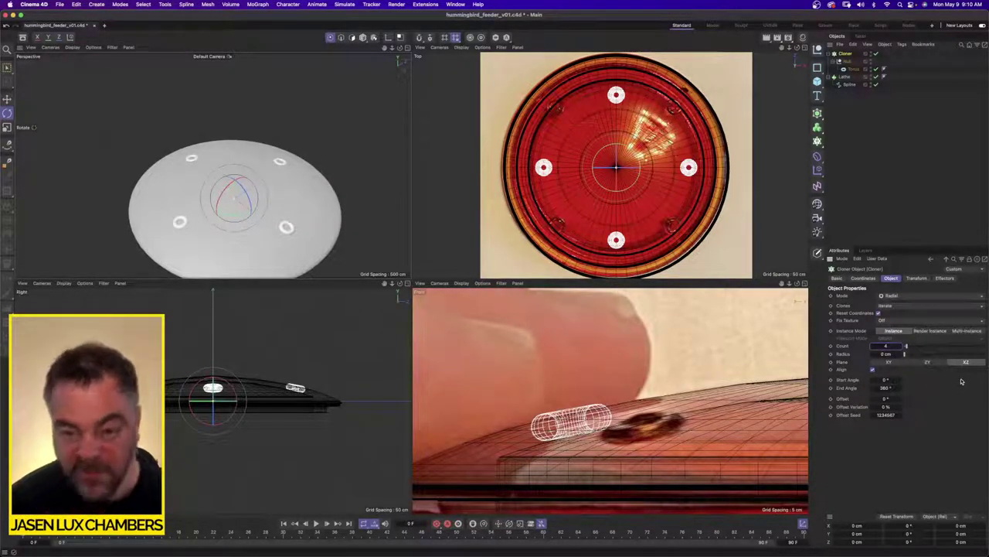
Slim the Torus in Model mode to a ring radius of about 13.4 cm and a pipe radius of about 2.9 cm
{"action": "scroll", "coordinate": [596, 180], "scroll_direction": "up", "scroll_amount": 5}
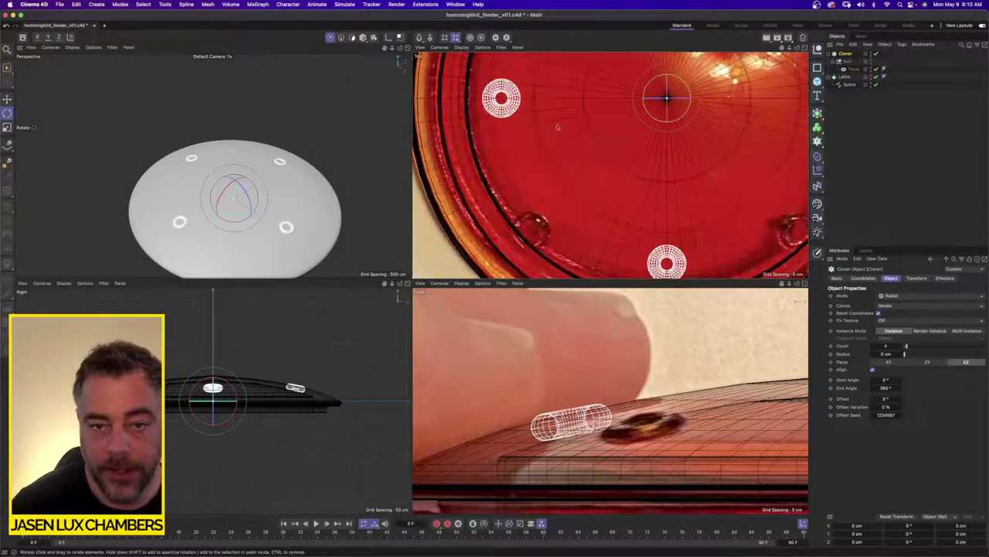
{"action": "scroll", "coordinate": [225, 202], "scroll_direction": "up", "scroll_amount": 3}
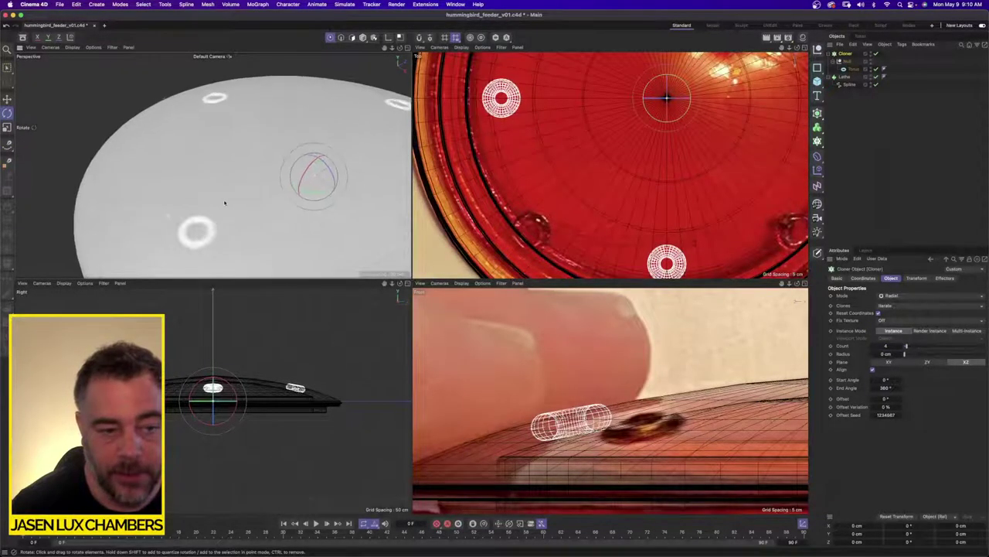
{"action": "left_click", "coordinate": [853, 70]}
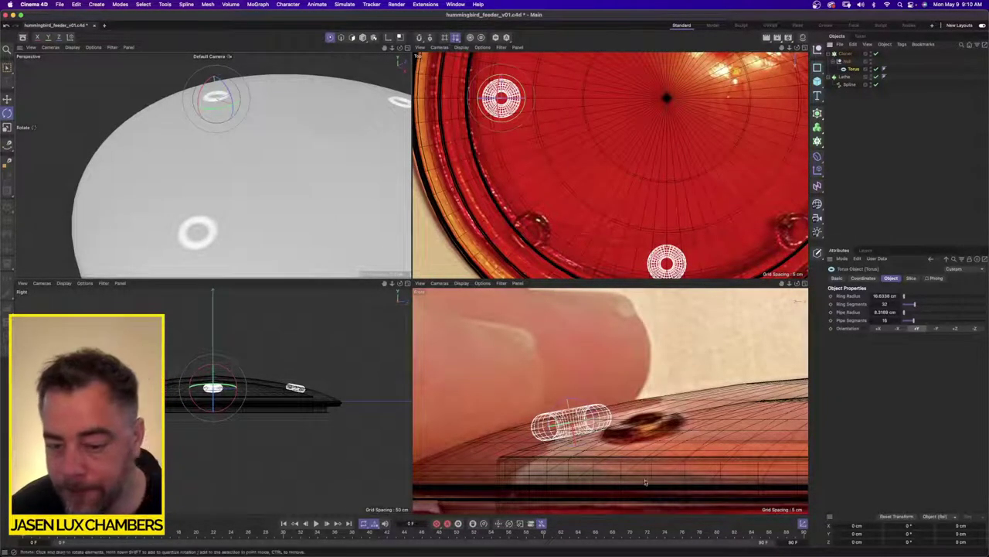
{"action": "left_click", "coordinate": [364, 39]}
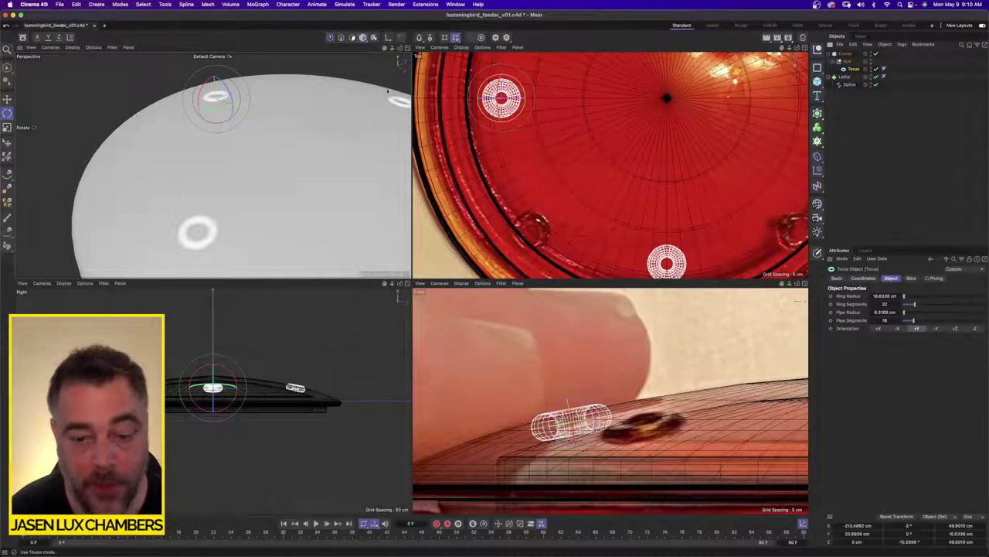
{"action": "scroll", "coordinate": [594, 428], "scroll_direction": "up", "scroll_amount": 5}
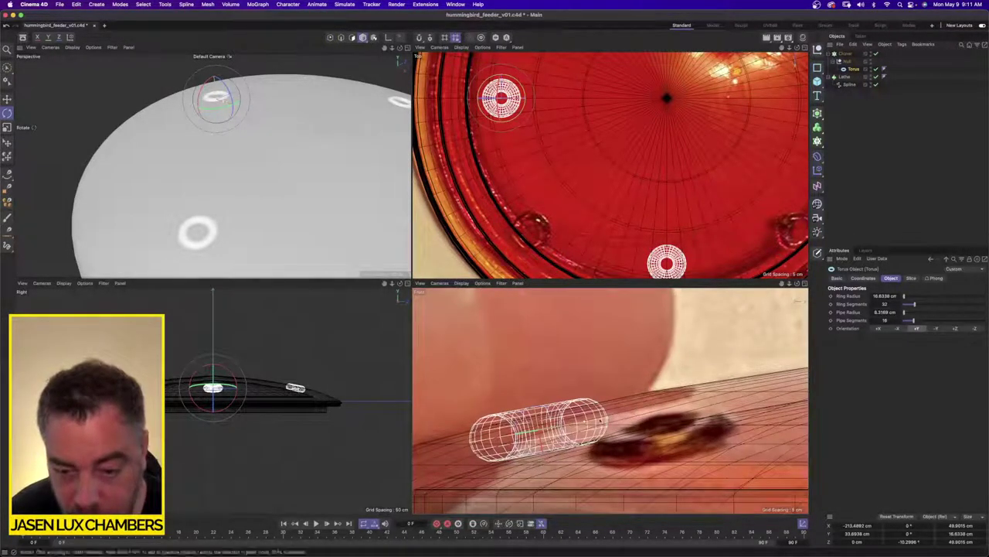
{"action": "left_click_drag", "start_coordinate": [585, 422], "coordinate": [620, 370]}
{"action": "scroll", "coordinate": [692, 232], "scroll_direction": "down", "scroll_amount": 4}
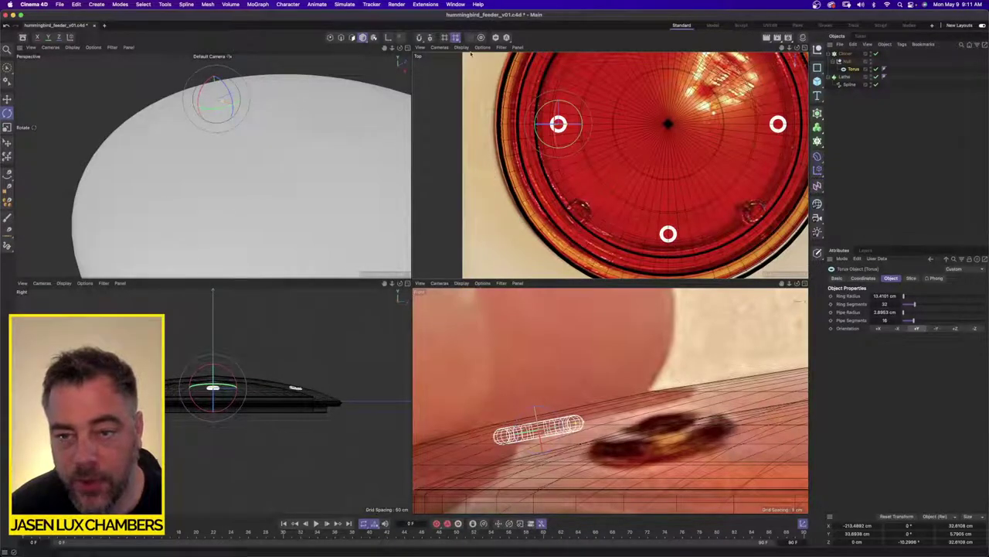
Rotate the top viewport's background reference image to 44° so its feeding holes line up with the torus clones
{"action": "left_click", "coordinate": [422, 48]}
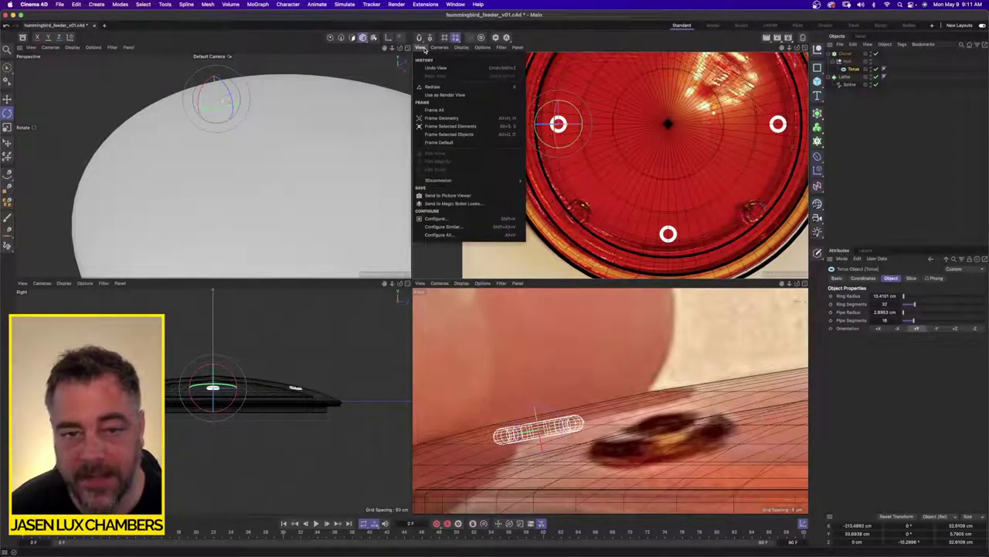
{"action": "left_click", "coordinate": [454, 219]}
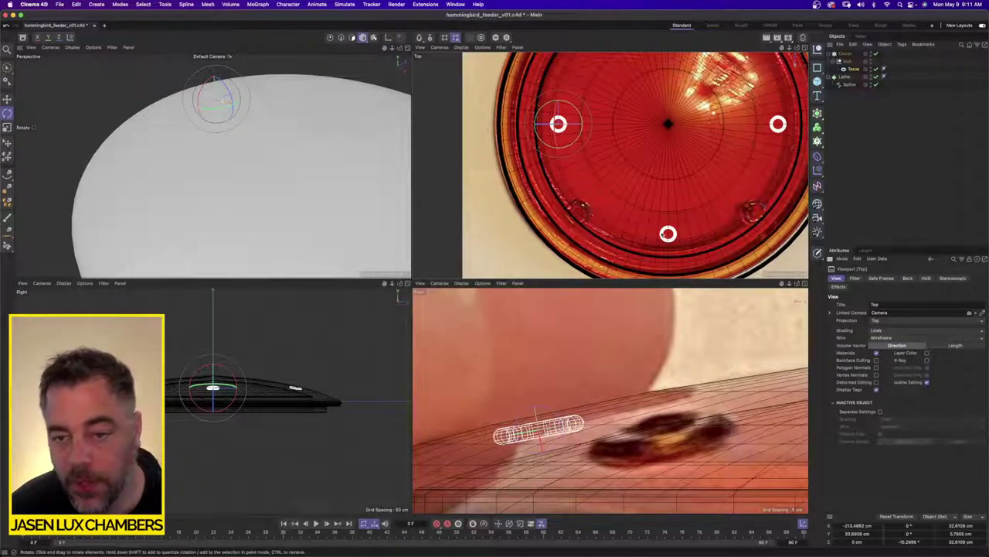
{"action": "left_click", "coordinate": [908, 279]}
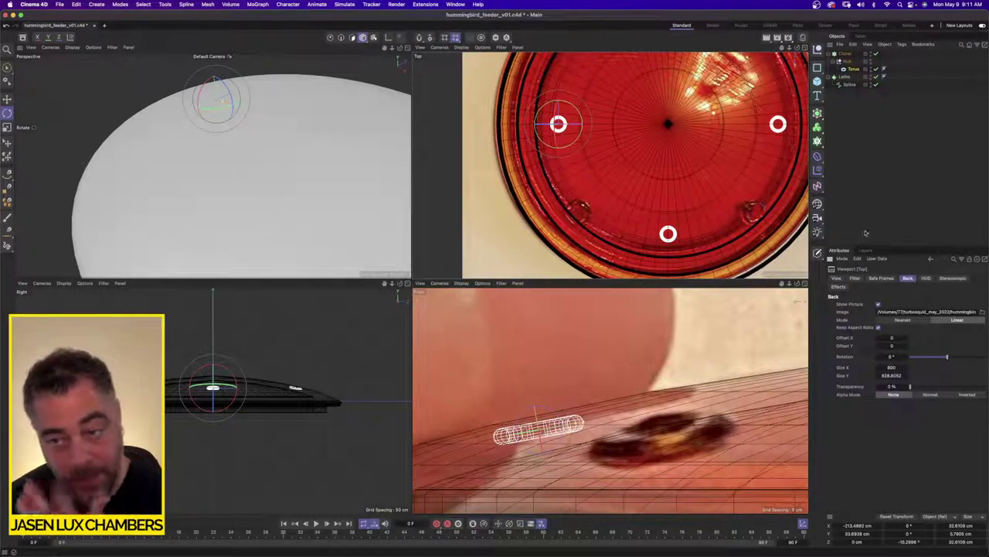
{"action": "left_click", "coordinate": [421, 48]}
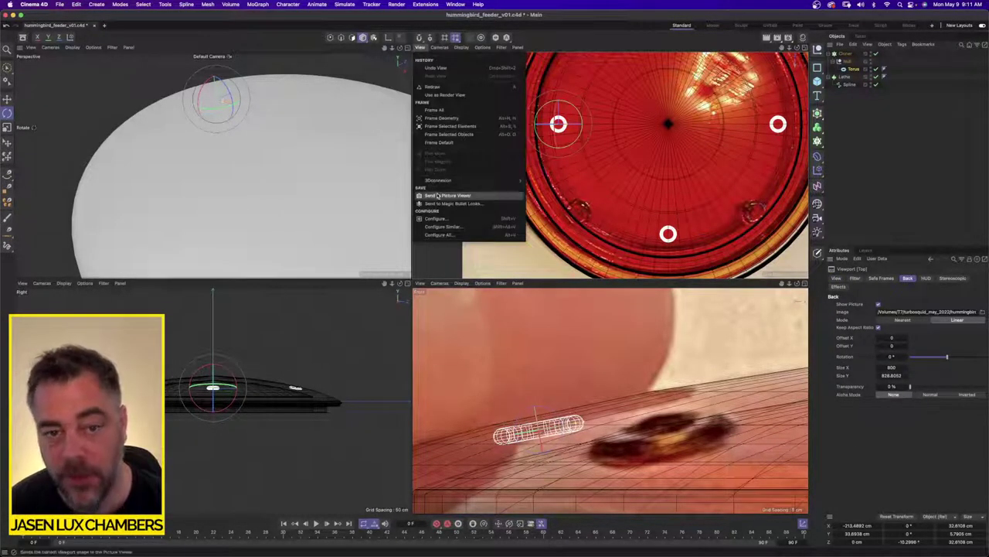
{"action": "left_click", "coordinate": [25, 286]}
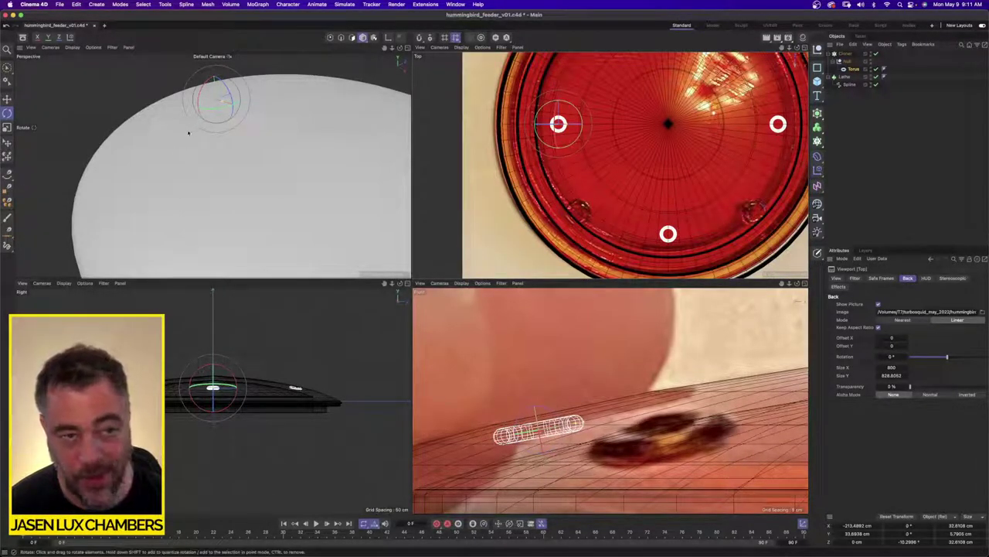
{"action": "left_click", "coordinate": [30, 48]}
{"action": "left_click", "coordinate": [31, 51]}
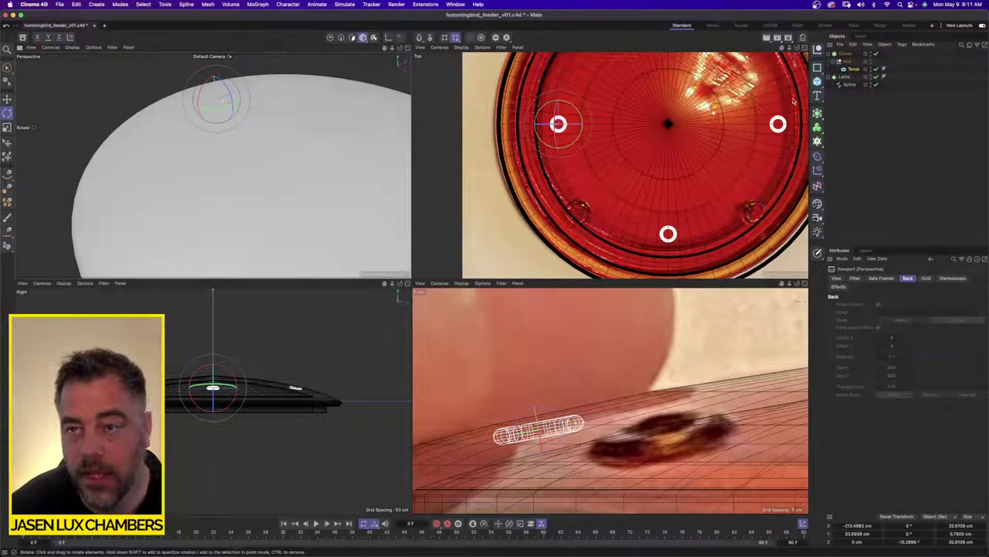
{"action": "scroll", "coordinate": [669, 135], "scroll_direction": "down", "scroll_amount": 2}
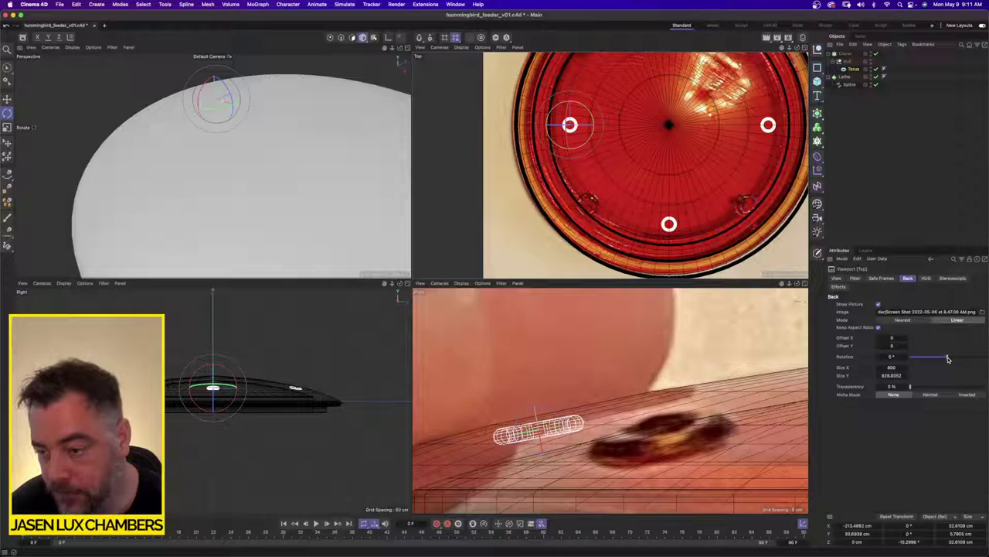
{"action": "left_click_drag", "start_coordinate": [948, 359], "coordinate": [953, 359]}
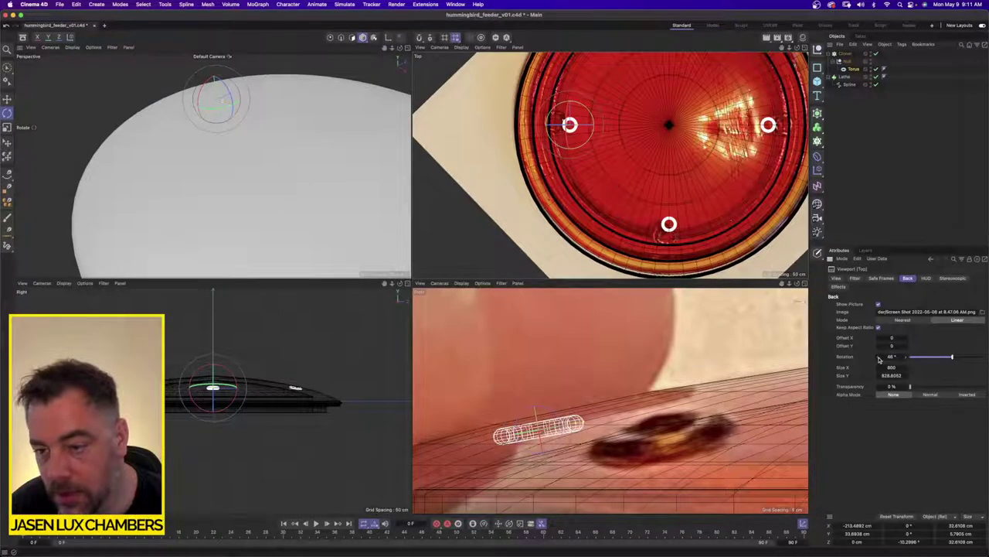
Move the Torus outward in the top view to about X -246 cm, onto the reference image's feeding hole
{"action": "scroll", "coordinate": [684, 199], "scroll_direction": "up", "scroll_amount": 2}
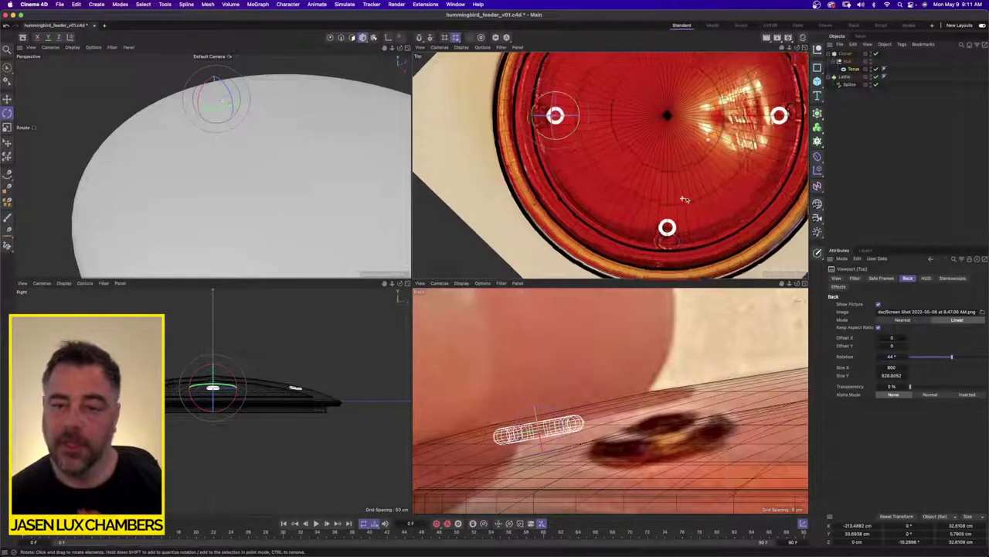
{"action": "scroll", "coordinate": [685, 199], "scroll_direction": "up", "scroll_amount": 3}
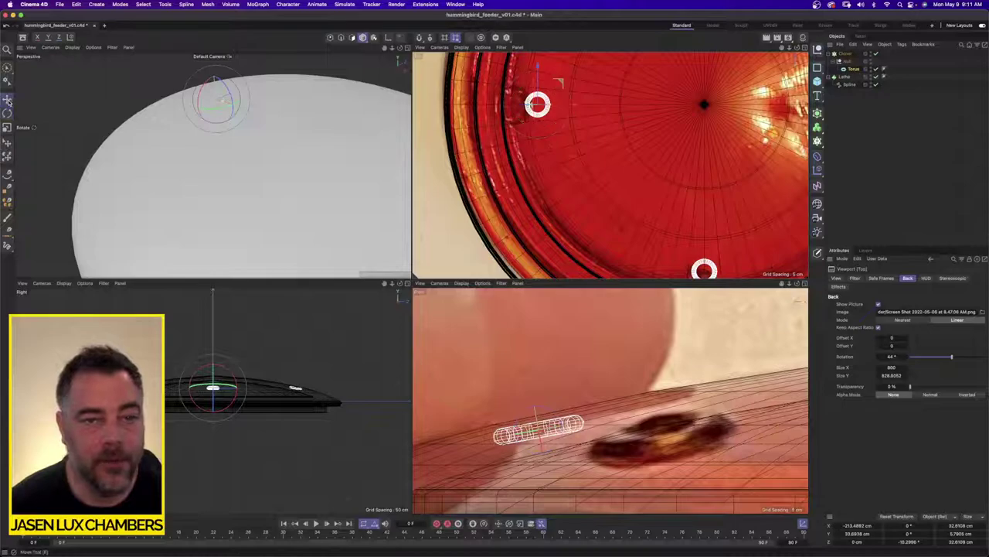
{"action": "left_click", "coordinate": [7, 99]}
{"action": "left_click_drag", "start_coordinate": [538, 104], "coordinate": [512, 103]}
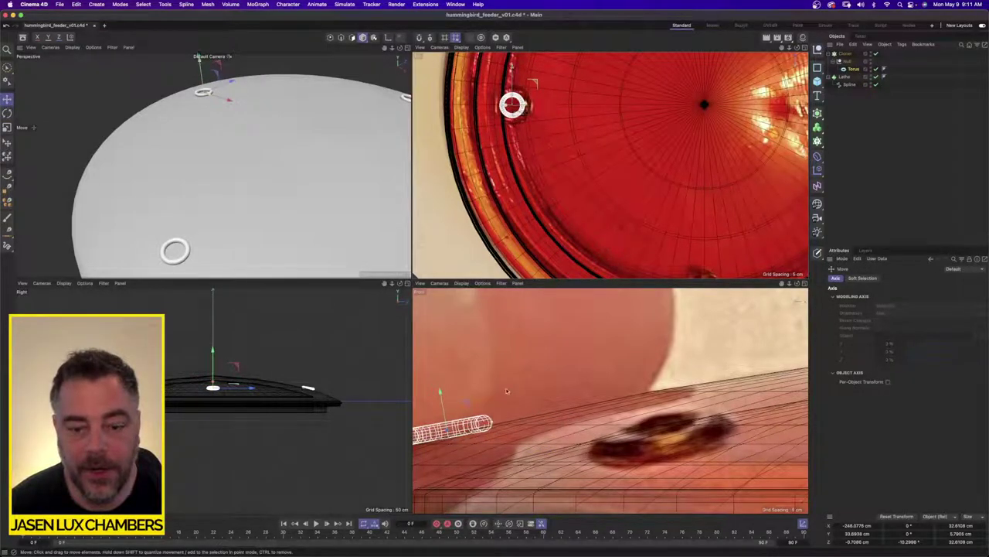
Thicken the Torus to about 14 cm and widen it to about 50 cm across to match the reference feeding hole
{"action": "scroll", "coordinate": [563, 364], "scroll_direction": "up", "scroll_amount": 5}
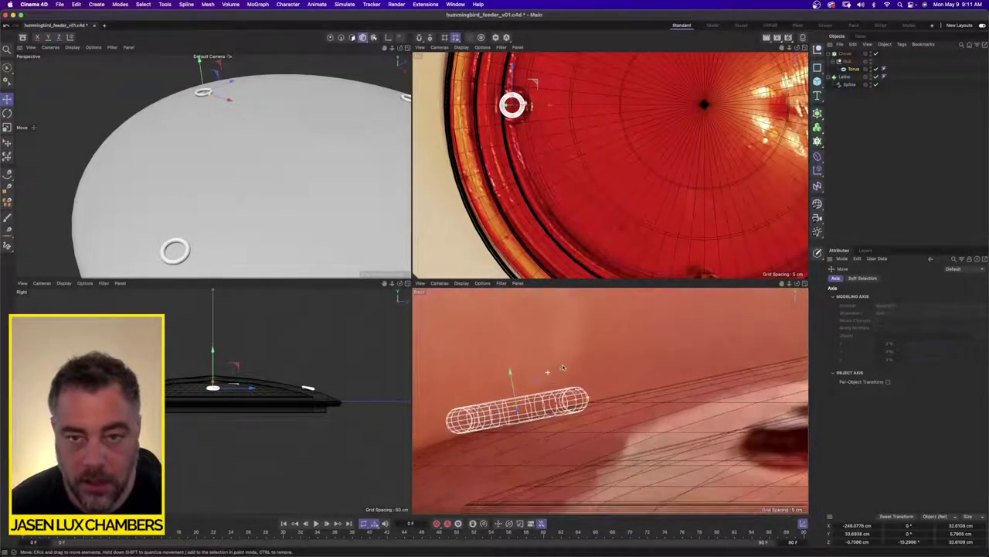
{"action": "left_click_drag", "start_coordinate": [588, 399], "coordinate": [610, 402]}
{"action": "scroll", "coordinate": [506, 91], "scroll_direction": "up", "scroll_amount": 5}
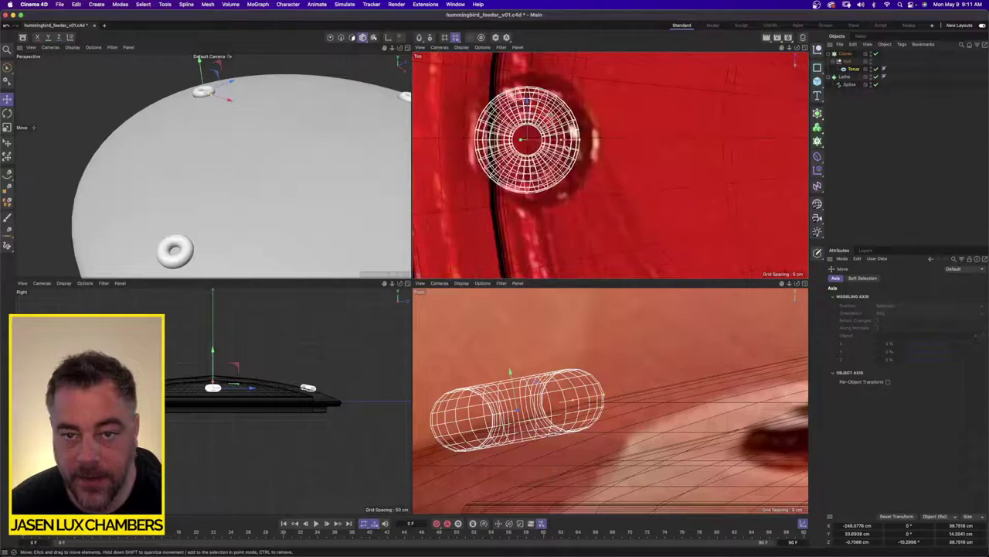
{"action": "left_click_drag", "start_coordinate": [562, 139], "coordinate": [573, 134]}
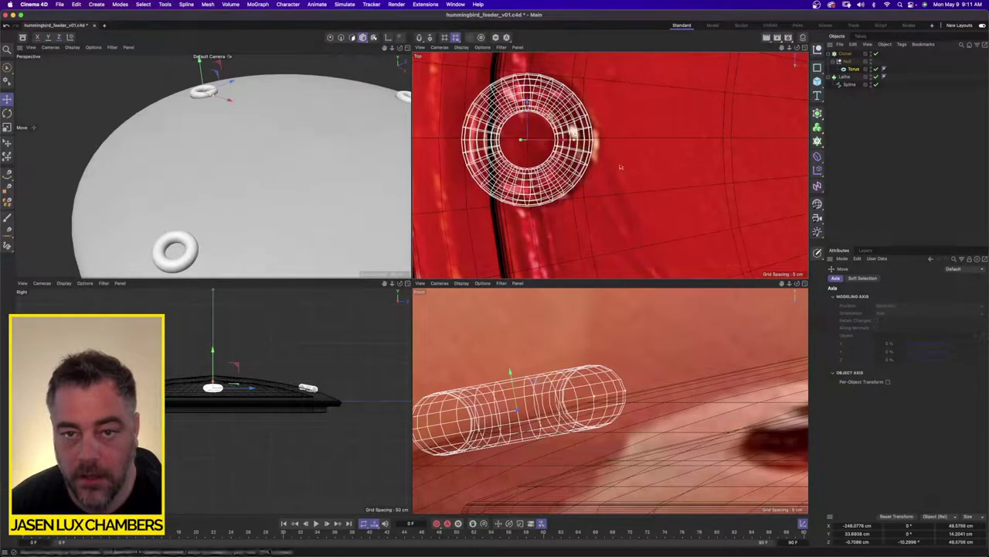
{"action": "scroll", "coordinate": [573, 133], "scroll_direction": "down", "scroll_amount": 3}
{"action": "key", "text": "o"}
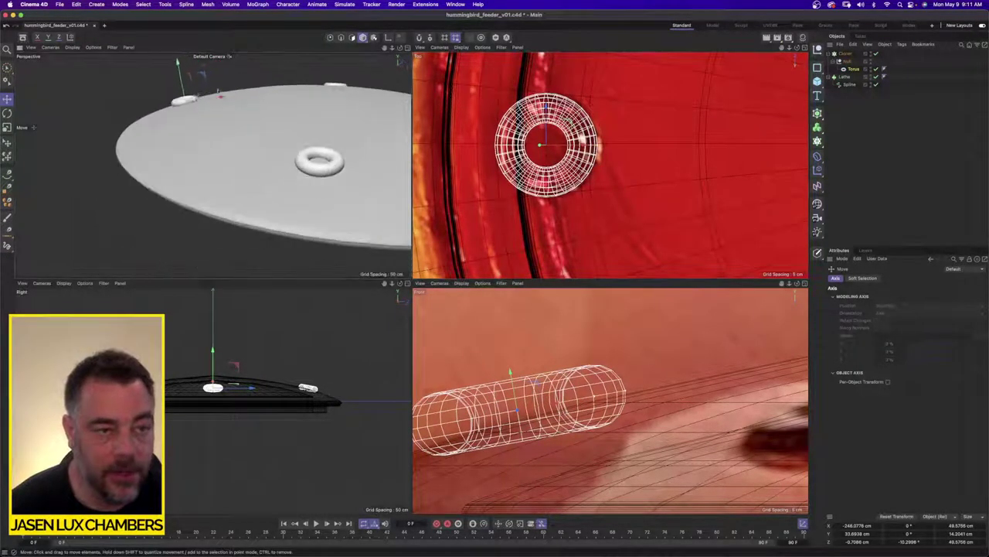
Rotate the Torus to about -15.6° so its tilt follows the slope of the dish in the front reference view
{"action": "left_click", "coordinate": [7, 112]}
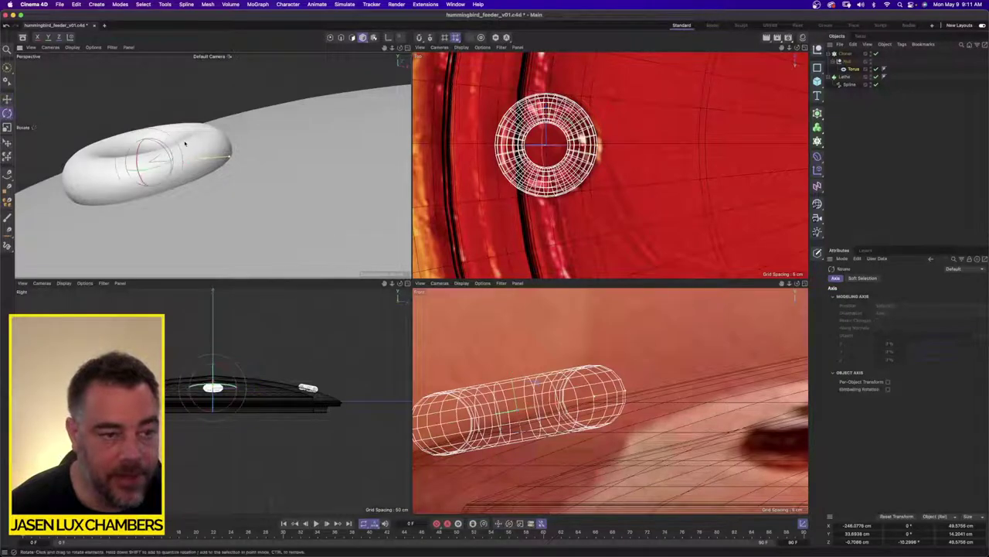
{"action": "left_click_drag", "start_coordinate": [161, 145], "coordinate": [191, 155]}
{"action": "scroll", "coordinate": [193, 150], "scroll_direction": "up", "scroll_amount": 4}
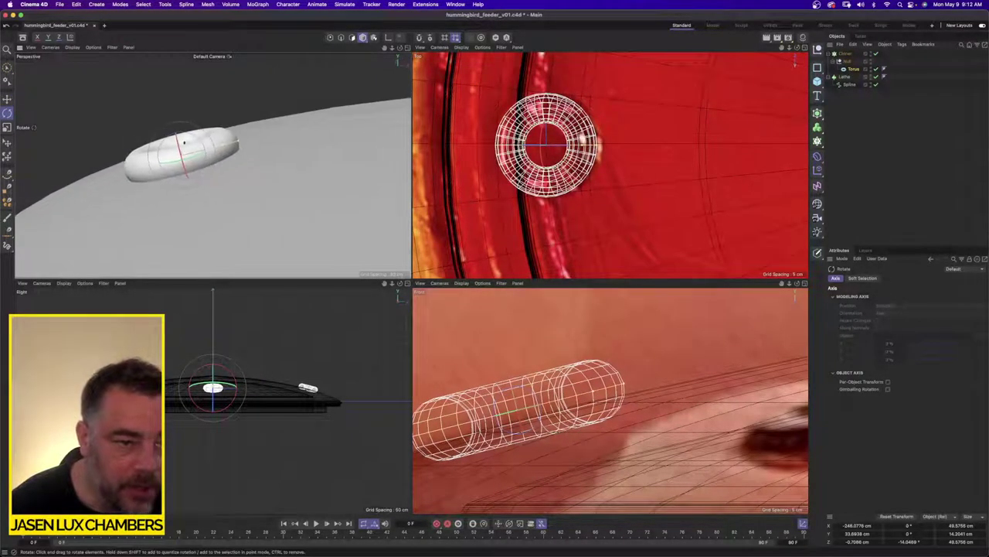
{"action": "left_click_drag", "start_coordinate": [607, 439], "coordinate": [688, 444]}
{"action": "scroll", "coordinate": [689, 444], "scroll_direction": "down", "scroll_amount": 2}
{"action": "middle_click_drag", "start_coordinate": [688, 443], "coordinate": [704, 433], "text": "alt"}
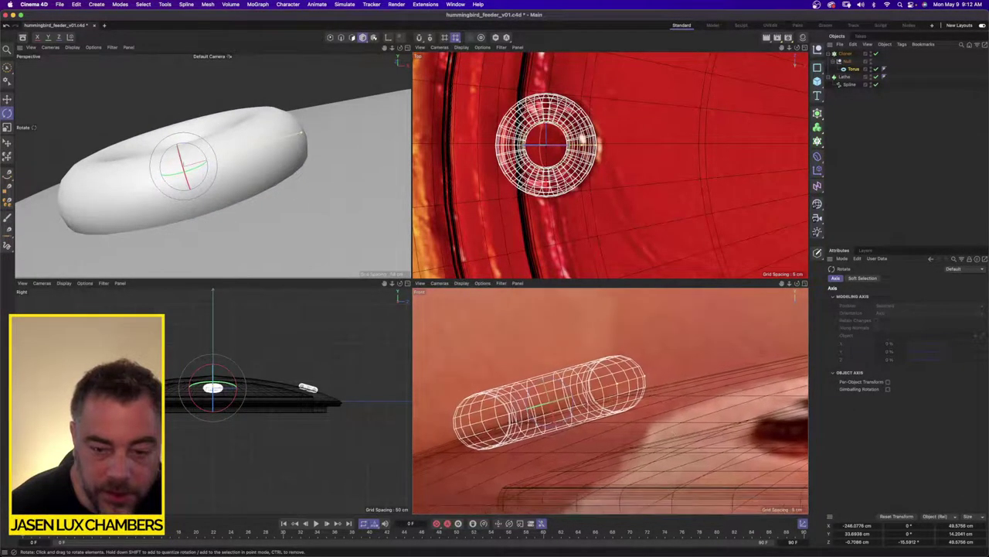
Lower the Torus along its own axis to about Y 30.8 cm so it sinks into the dish, and maximize the Perspective viewport
{"action": "key", "text": "e"}
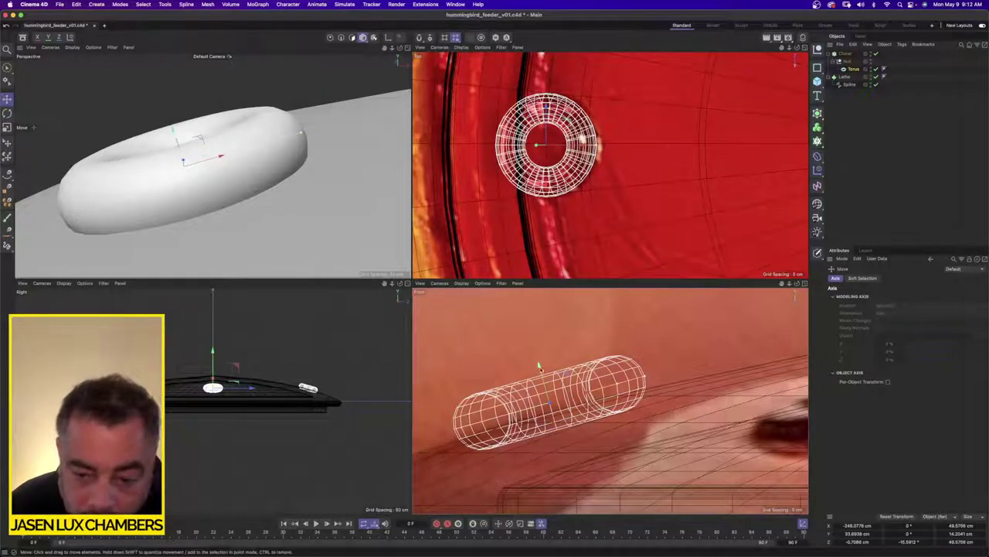
{"action": "left_click_drag", "start_coordinate": [539, 365], "coordinate": [541, 379]}
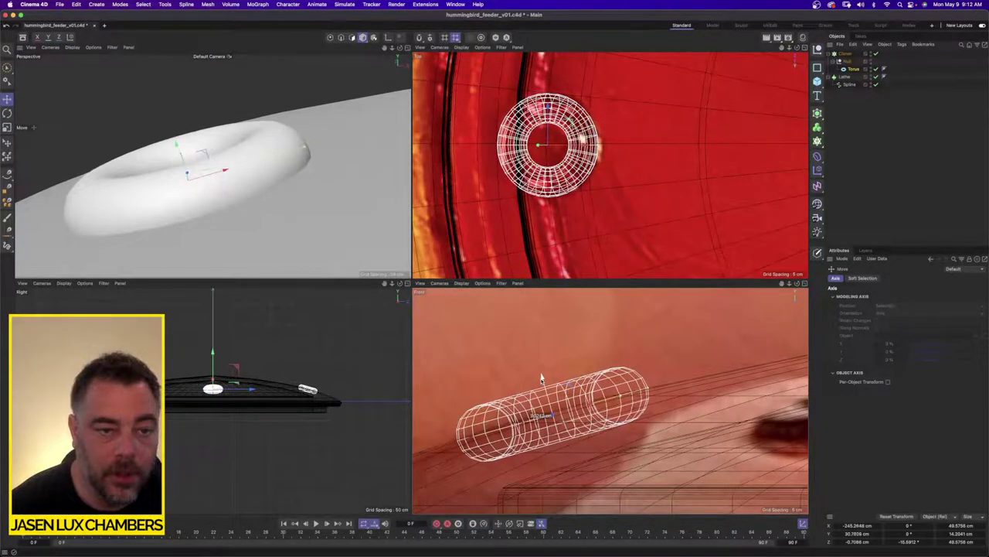
{"action": "left_click_drag", "start_coordinate": [232, 147], "coordinate": [224, 186], "text": "alt"}
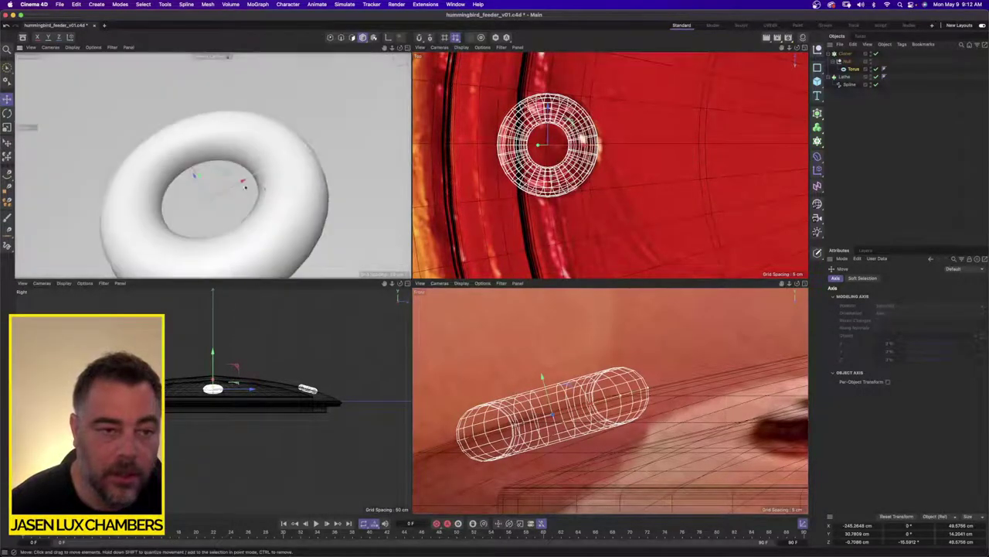
{"action": "right_click_drag", "start_coordinate": [224, 185], "coordinate": [124, 181], "text": "alt"}
{"action": "left_click", "coordinate": [924, 182]}
{"action": "left_click_drag", "start_coordinate": [320, 181], "coordinate": [278, 181], "text": "alt"}
{"action": "left_click", "coordinate": [408, 48]}
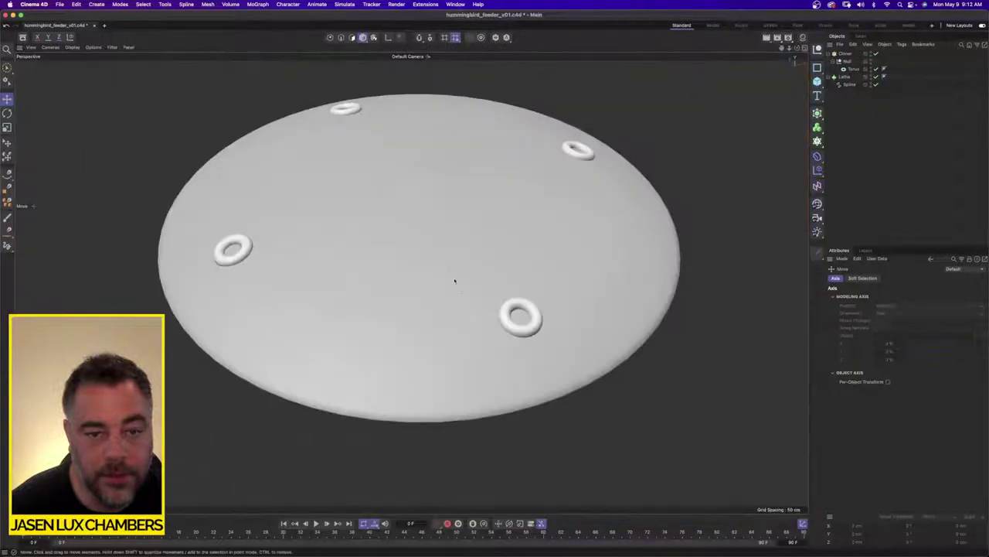
{"action": "mouse_move", "coordinate": [455, 280]}
{"action": "left_mouse_down", "text": "alt"}
{"action": "mouse_move", "coordinate": [463, 294]}
{"action": "mouse_move", "coordinate": [457, 214]}
{"action": "mouse_move", "coordinate": [471, 284]}
{"action": "left_mouse_up", "text": "alt"}
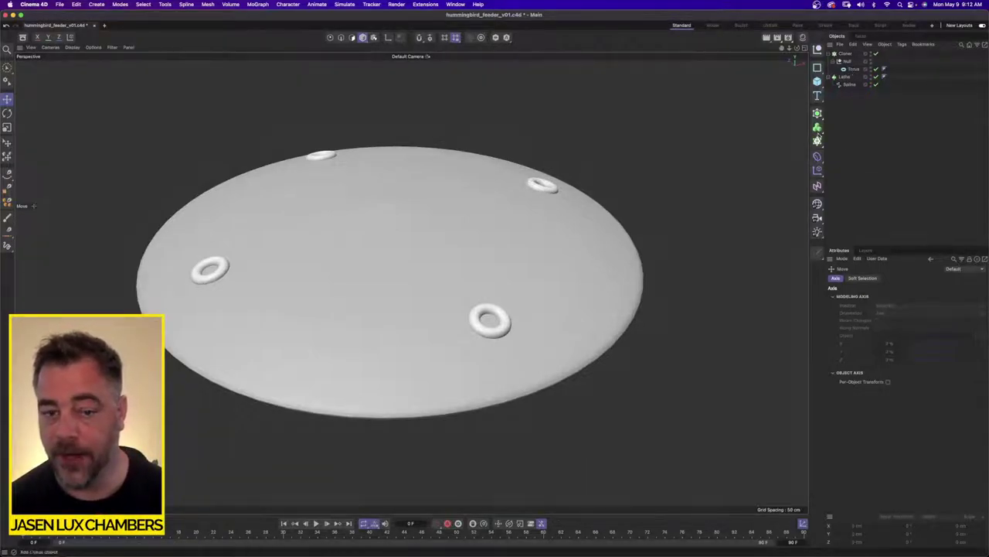
Add a Boole object and place the Cloner and the Lathe inside it, with the Cloner first
{"action": "left_click_drag", "start_coordinate": [817, 113], "coordinate": [928, 178]}
{"action": "left_click", "coordinate": [829, 61]}
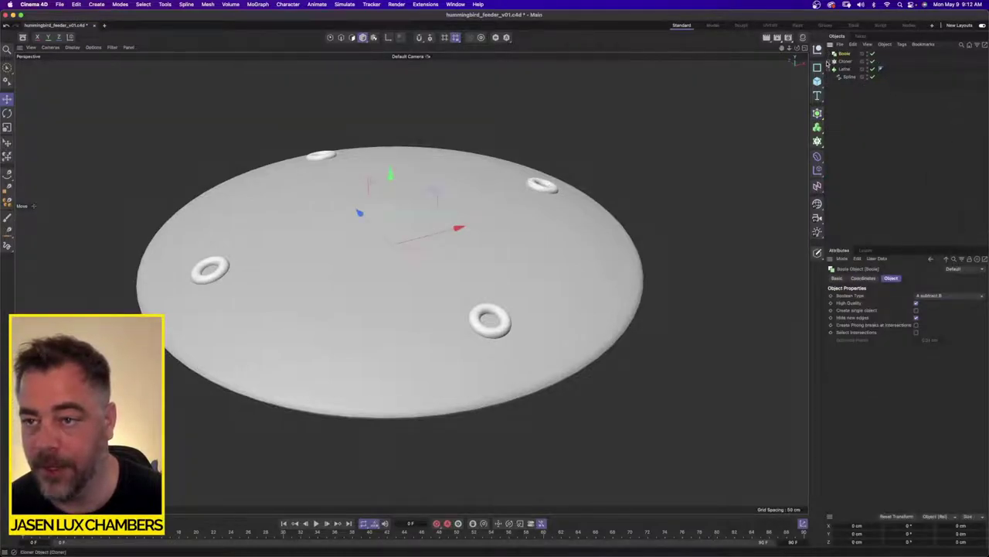
{"action": "left_click", "coordinate": [829, 68]}
{"action": "left_click", "coordinate": [843, 70]}
{"action": "left_click", "coordinate": [845, 62], "text": "shift"}
{"action": "left_click_drag", "start_coordinate": [845, 63], "coordinate": [849, 55]}
Set the Boole's Boolean type to A union B to combine the torus rings with the dish
{"action": "left_click", "coordinate": [844, 54]}
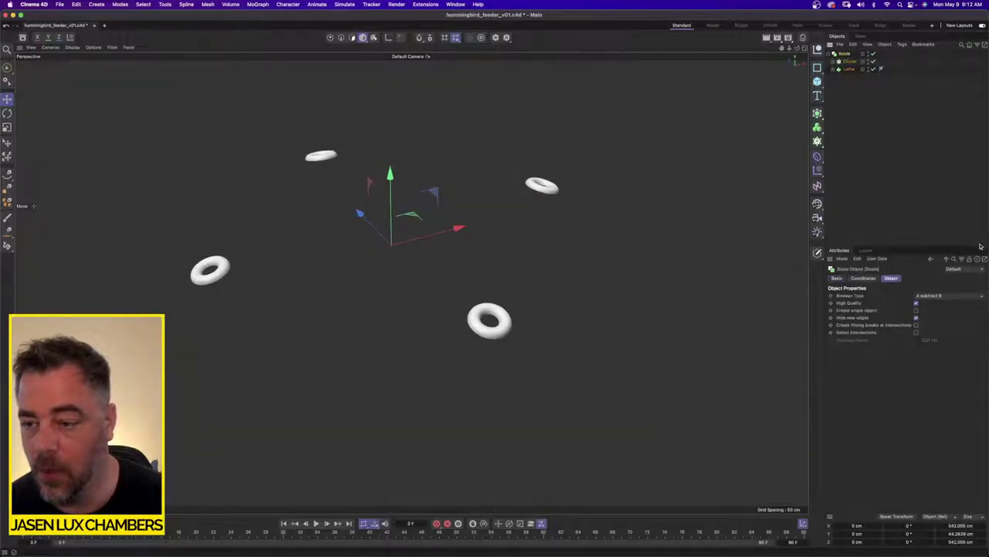
{"action": "left_click", "coordinate": [946, 296]}
{"action": "left_click", "coordinate": [945, 305]}
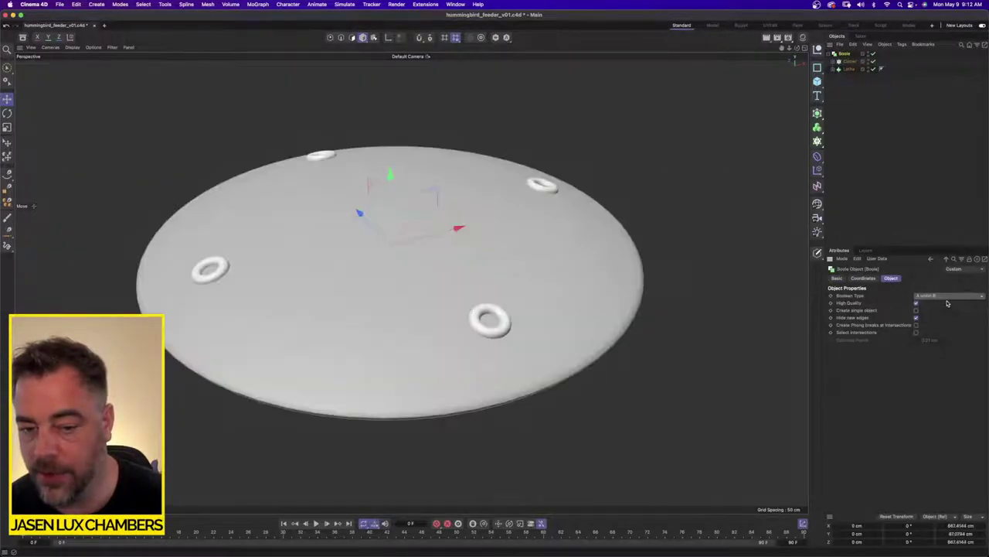
{"action": "scroll", "coordinate": [603, 333], "scroll_direction": "up", "scroll_amount": 5}
{"action": "right_click_drag", "start_coordinate": [648, 328], "coordinate": [499, 319], "text": "alt"}
{"action": "mouse_move", "coordinate": [499, 318]}
{"action": "left_mouse_down", "text": "alt"}
{"action": "mouse_move", "coordinate": [554, 276]}
{"action": "mouse_move", "coordinate": [556, 260]}
{"action": "mouse_move", "coordinate": [492, 311]}
{"action": "left_mouse_up", "text": "alt"}
{"action": "right_click_drag", "start_coordinate": [492, 311], "coordinate": [461, 306], "text": "alt"}
{"action": "left_click_drag", "start_coordinate": [461, 306], "coordinate": [467, 322], "text": "alt"}
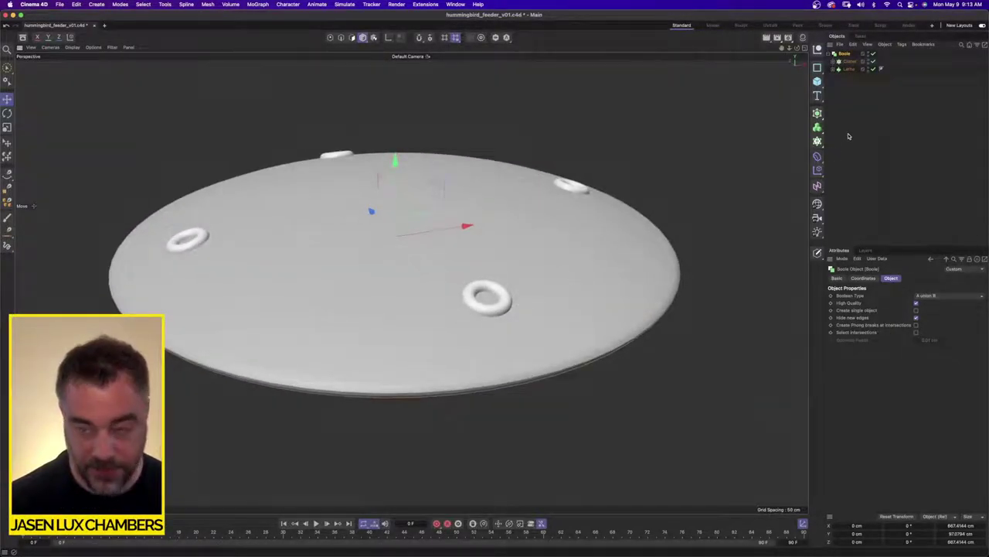
Add a Connect object and nest the Boole inside it to weld the combined geometry
{"action": "key", "text": "shift+c"}
{"action": "type", "text": "conn"}
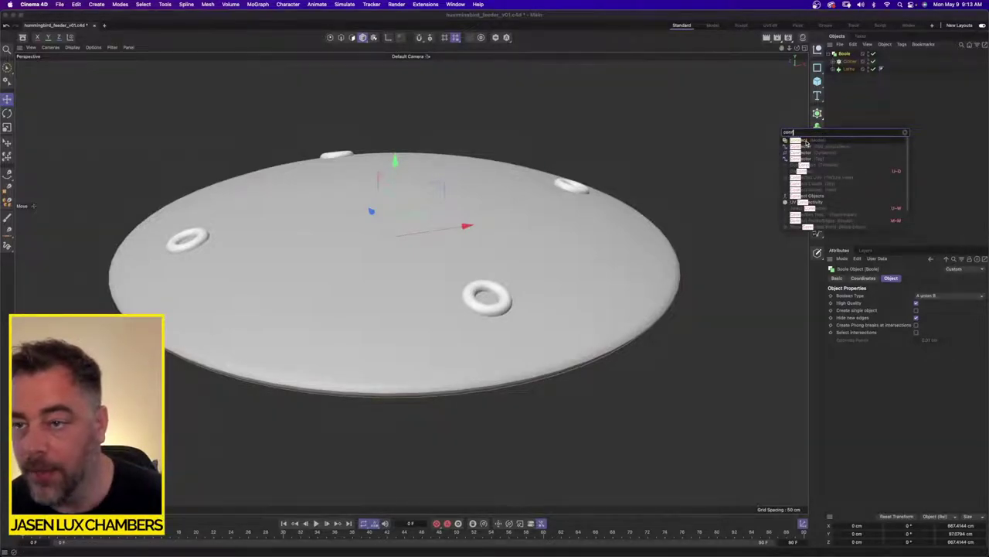
{"action": "left_click", "coordinate": [796, 140], "text": "alt"}
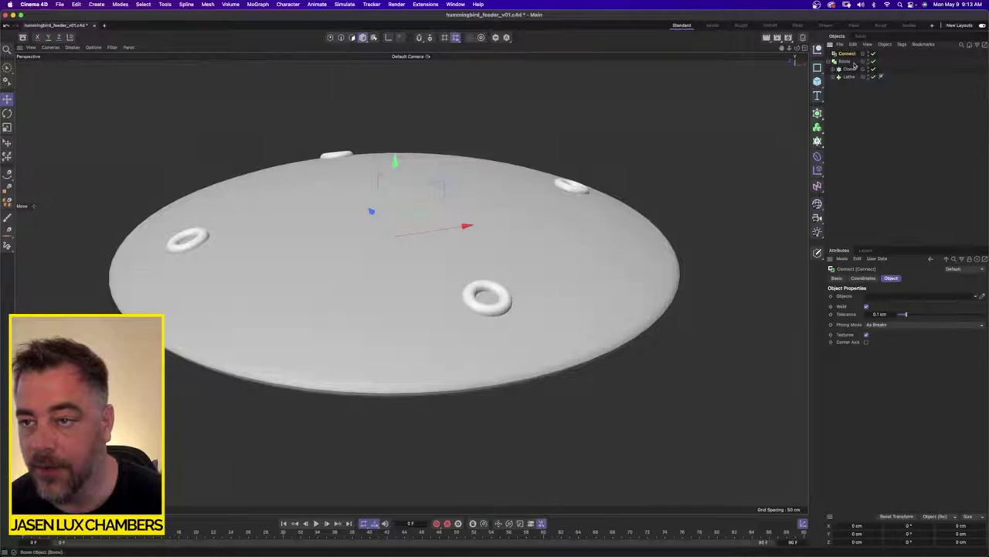
{"action": "left_click", "coordinate": [848, 61]}
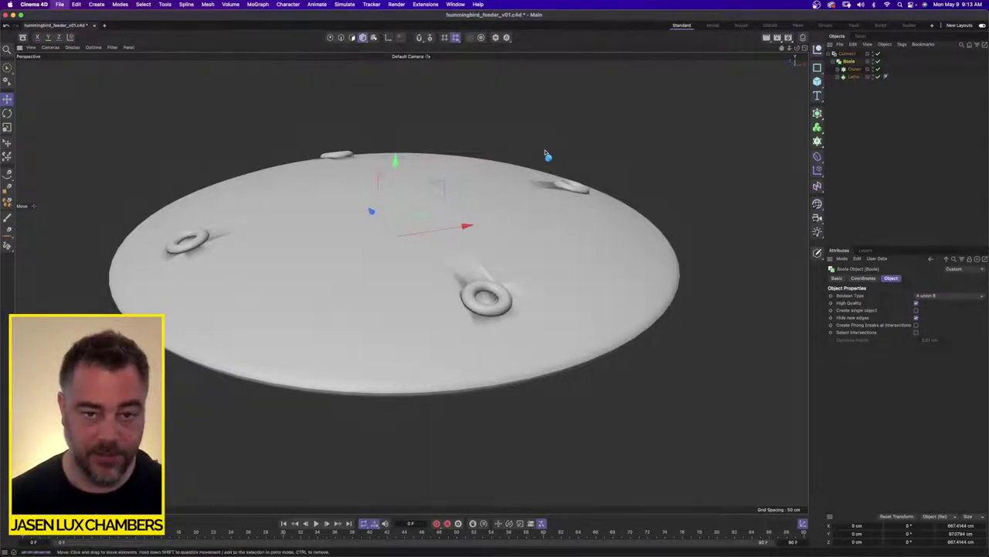
Examine the shading and the seam where the torus rings meet the dish surface, close up and from several angles
{"action": "left_click_drag", "start_coordinate": [473, 320], "coordinate": [571, 283], "text": "alt"}
{"action": "right_click_drag", "start_coordinate": [452, 317], "coordinate": [601, 316], "text": "alt"}
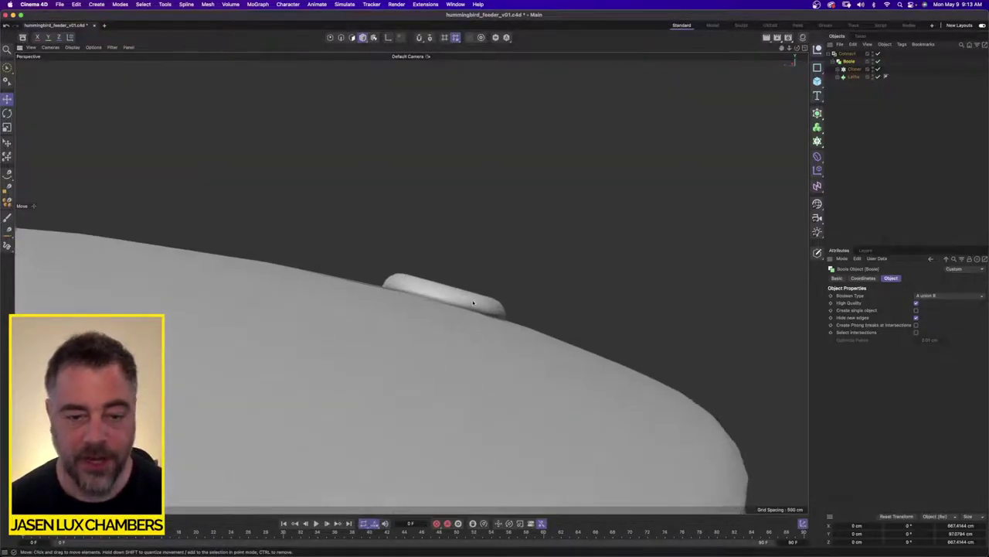
{"action": "left_click_drag", "start_coordinate": [472, 305], "coordinate": [466, 314], "text": "alt"}
{"action": "right_click_drag", "start_coordinate": [445, 318], "coordinate": [592, 315], "text": "alt"}
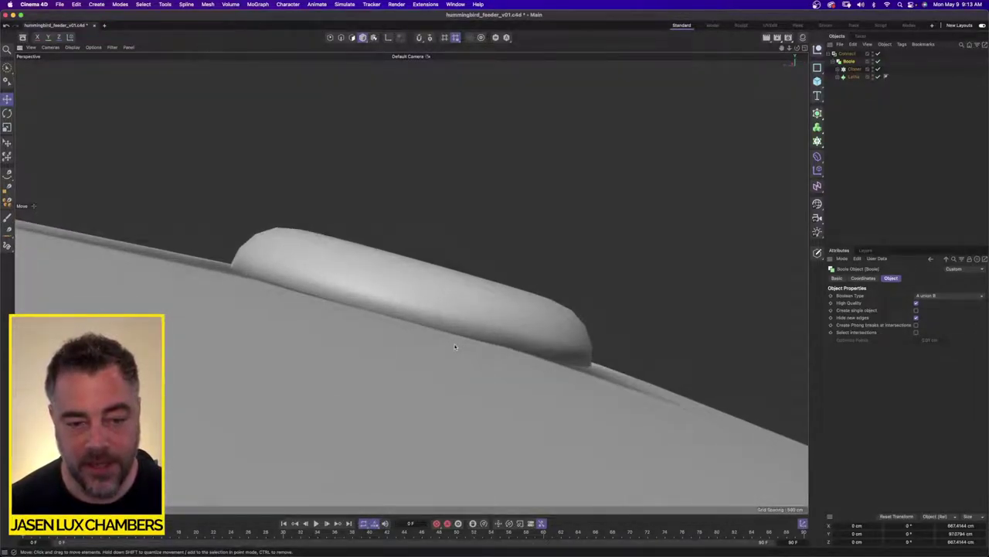
{"action": "left_click_drag", "start_coordinate": [456, 347], "coordinate": [441, 308], "text": "alt"}
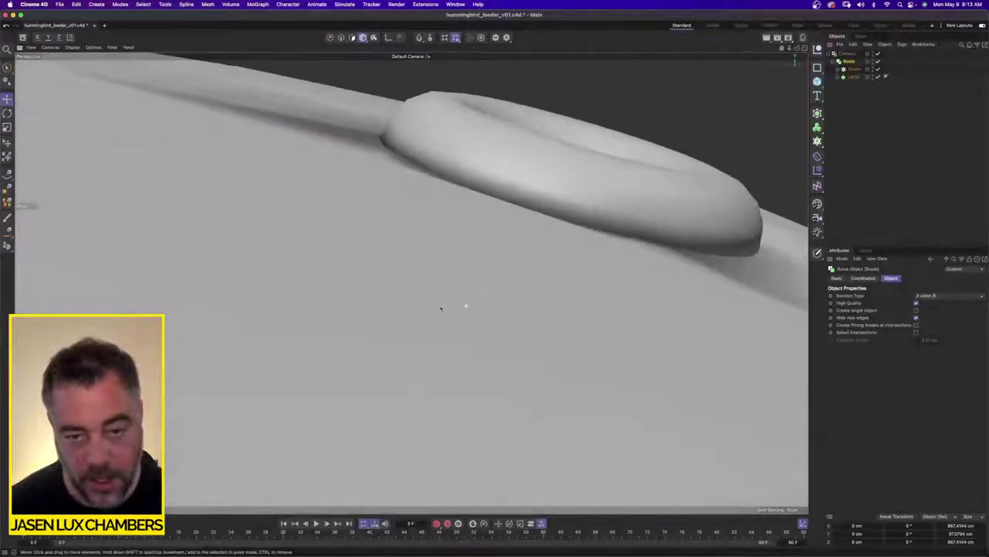
{"action": "right_click_drag", "start_coordinate": [441, 308], "coordinate": [289, 311], "text": "alt"}
{"action": "left_click_drag", "start_coordinate": [464, 303], "coordinate": [470, 331], "text": "alt"}
{"action": "right_click_drag", "start_coordinate": [470, 330], "coordinate": [403, 281], "text": "alt"}
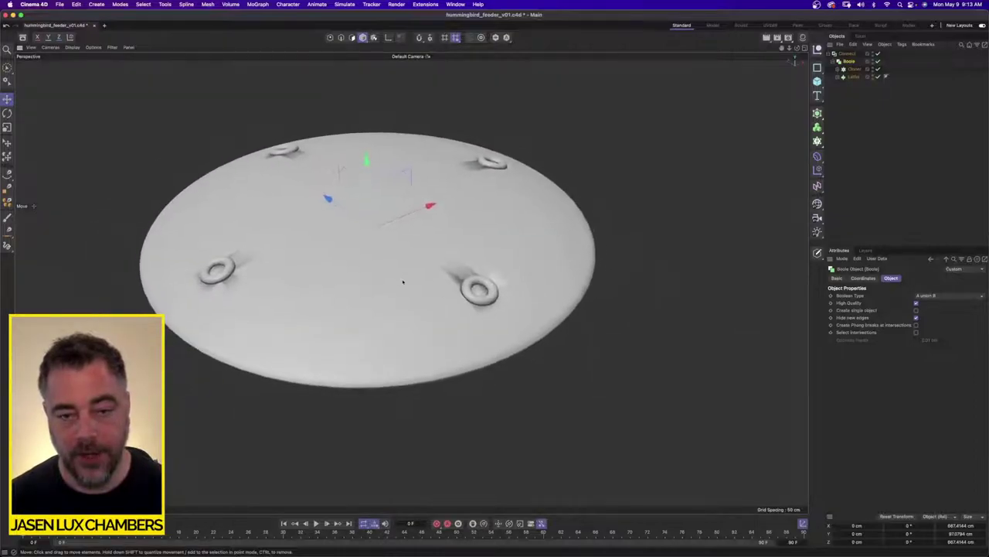
{"action": "left_click_drag", "start_coordinate": [403, 282], "coordinate": [361, 196], "text": "alt"}
Show the mesh edges in the Perspective view with Gouraud Shading (Lines) and check the polygons around a torus ring
{"action": "left_click", "coordinate": [93, 48]}
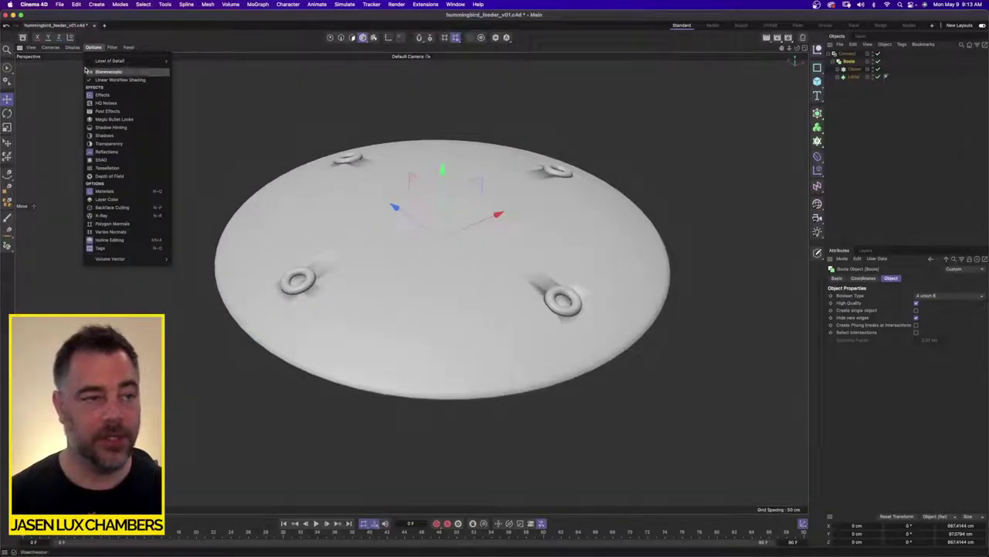
{"action": "mouse_move", "coordinate": [72, 48]}
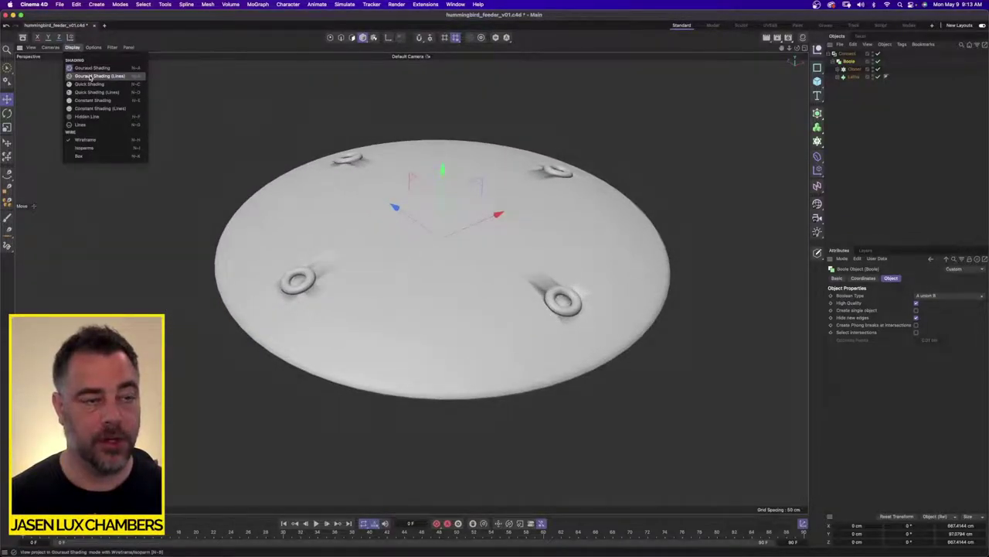
{"action": "left_click", "coordinate": [91, 77]}
{"action": "scroll", "coordinate": [270, 325], "scroll_direction": "up", "scroll_amount": 8}
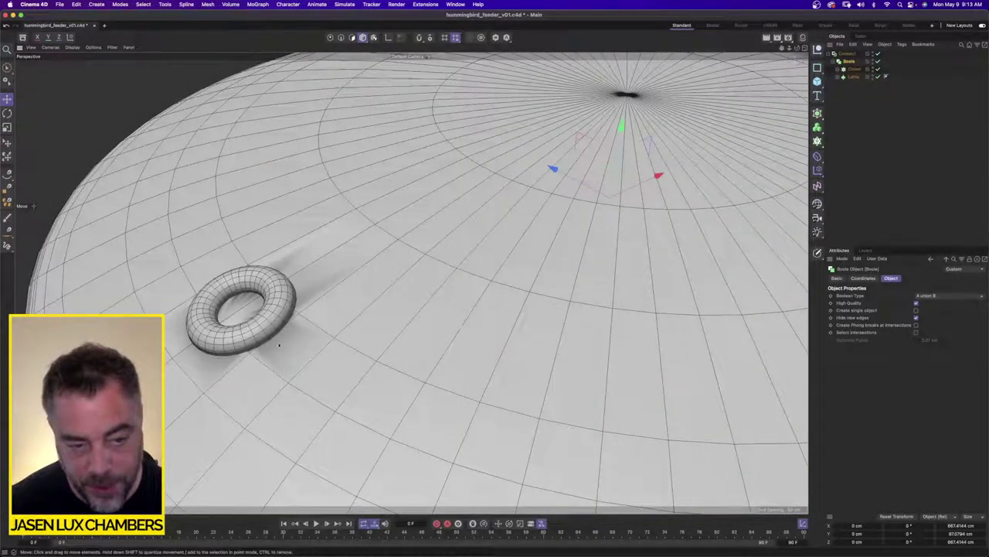
{"action": "scroll", "coordinate": [292, 294], "scroll_direction": "down", "scroll_amount": 8}
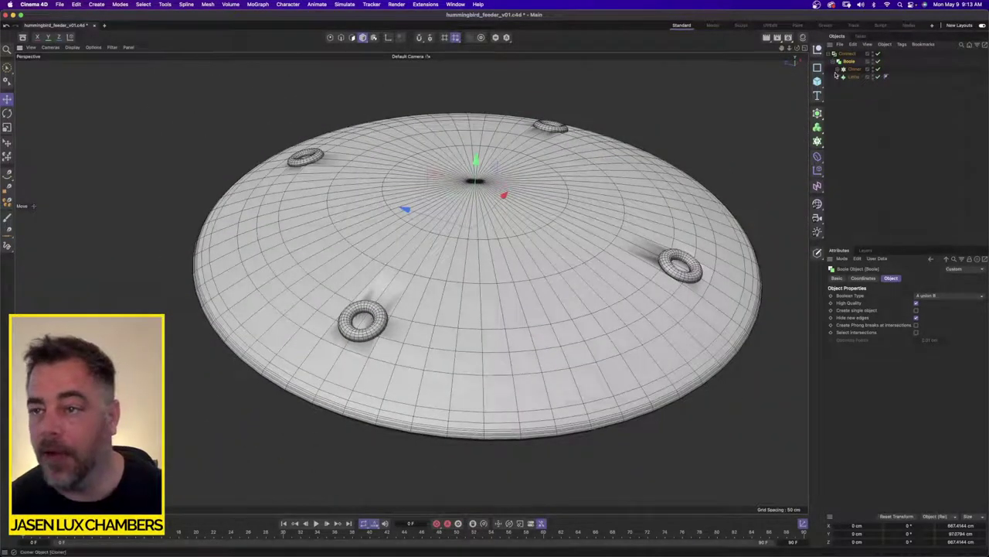
Expand the Cloner and Lathe hierarchies and set the Torus's ring segments to 12
{"action": "left_click", "coordinate": [839, 69]}
{"action": "left_click", "coordinate": [839, 92]}
{"action": "left_click", "coordinate": [861, 84]}
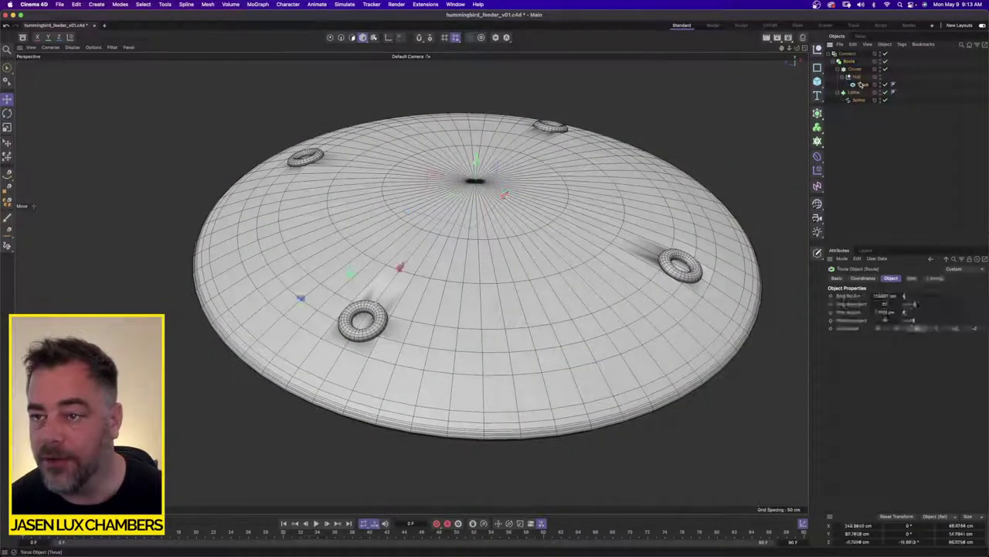
{"action": "double_click", "coordinate": [891, 305]}
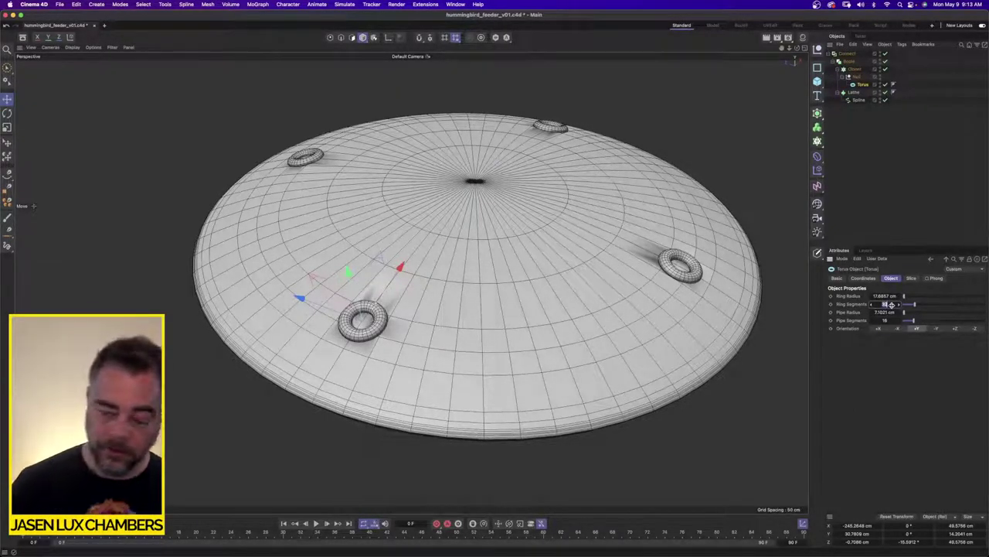
{"action": "type", "text": "12"}
{"action": "key", "text": "Return"}
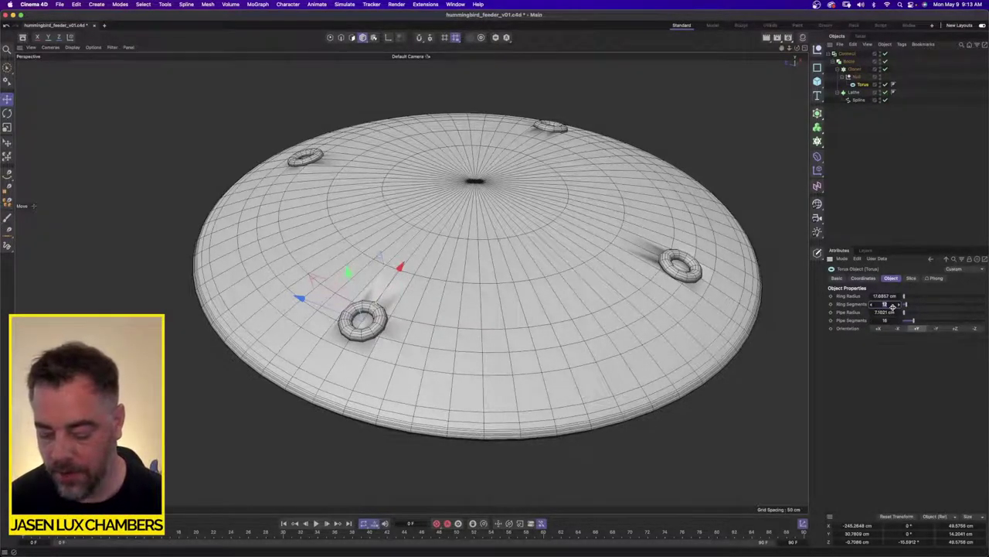
Try 8 ring segments on the Torus and return the count to 12
{"action": "type", "text": "8"}
{"action": "key", "text": "Return"}
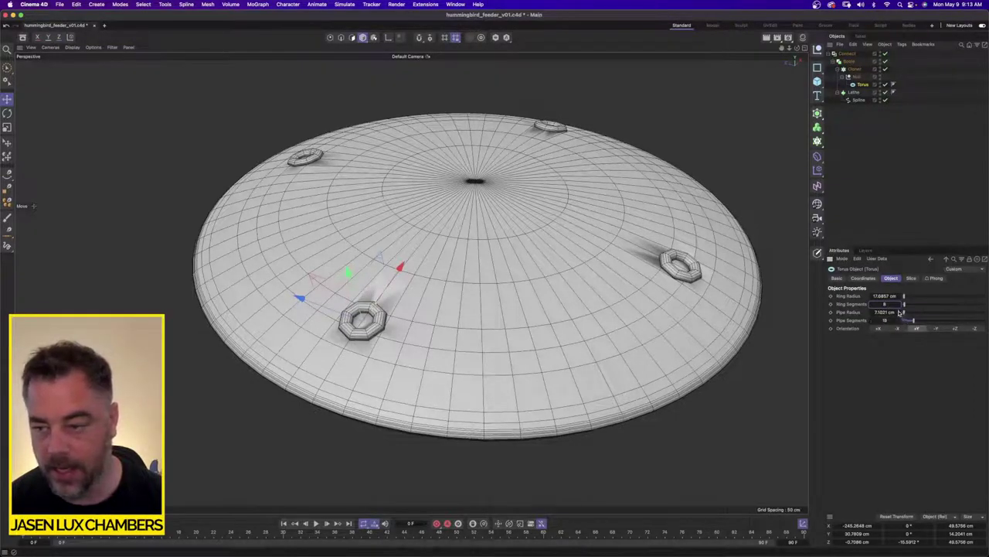
{"action": "double_click", "coordinate": [895, 305]}
{"action": "type", "text": "16"}
{"action": "key", "text": "Return"}
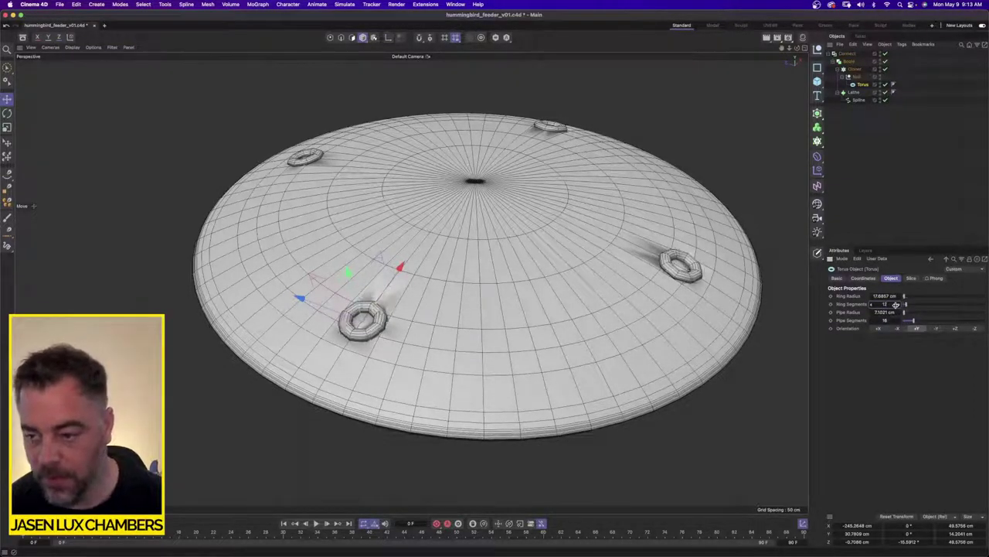
Set the Torus's pipe segments to 8
{"action": "double_click", "coordinate": [888, 320]}
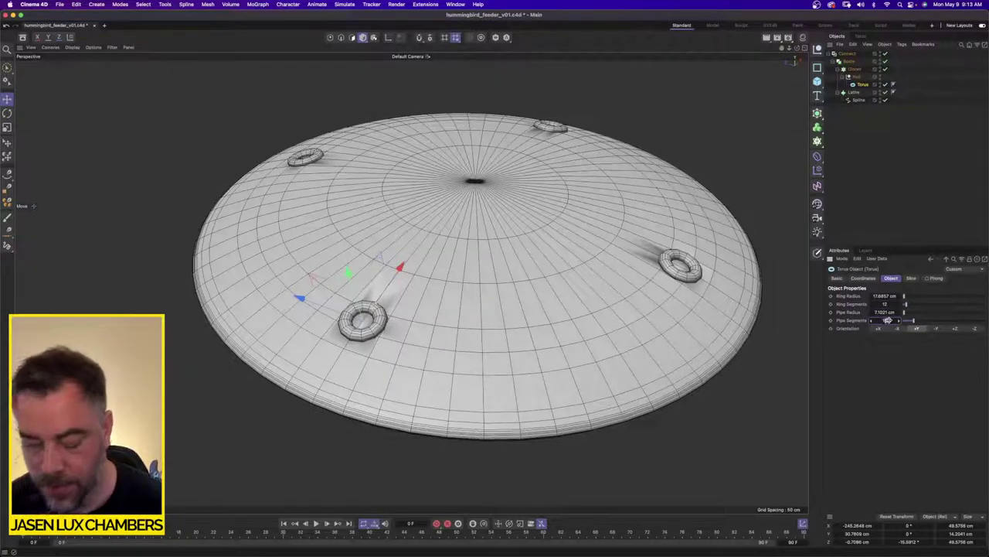
{"action": "type", "text": "8"}
{"action": "key", "text": "Return"}
{"action": "left_click_drag", "start_coordinate": [534, 210], "coordinate": [475, 215], "text": "alt"}
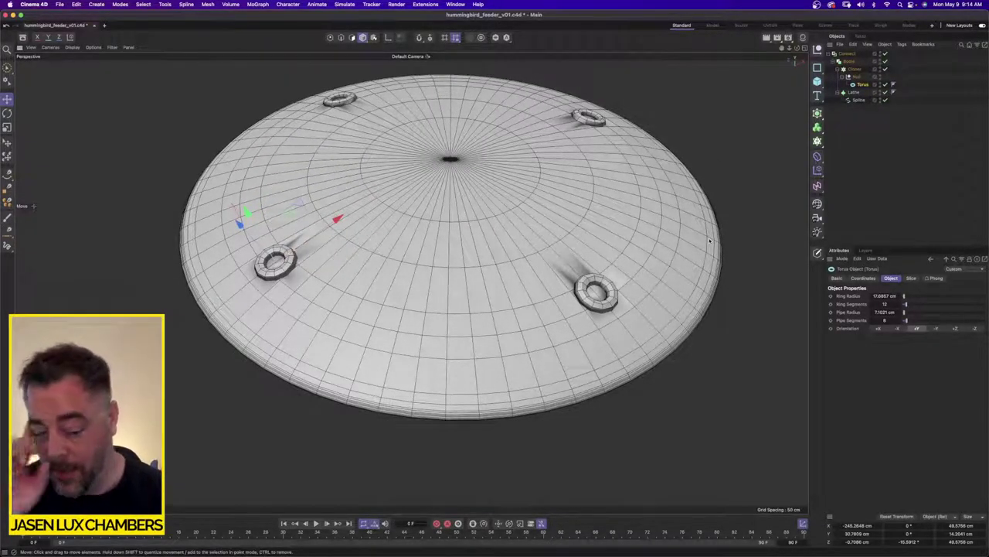
Set the Lathe's subdivision to 32 to lighten the dish mesh
{"action": "left_click", "coordinate": [854, 92]}
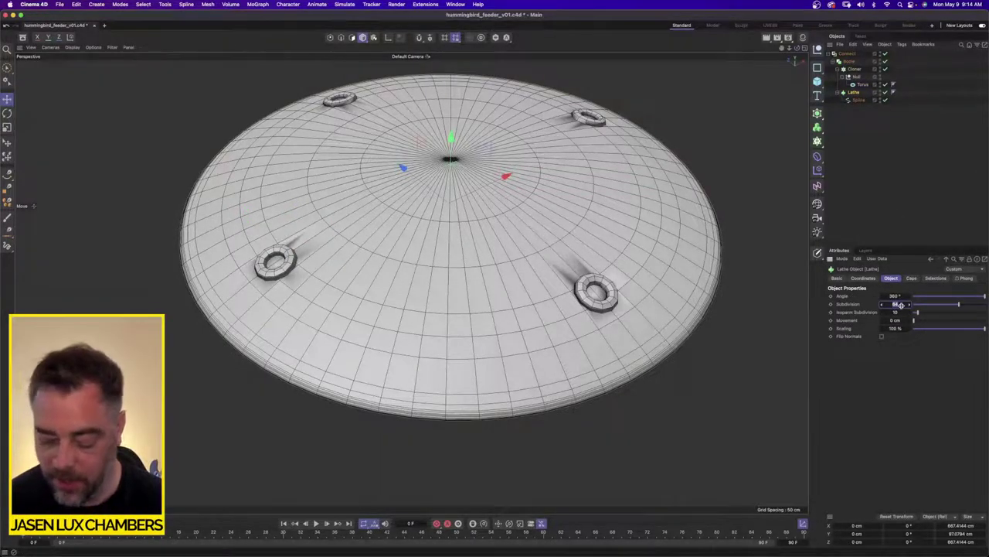
{"action": "type", "text": "32"}
{"action": "key", "text": "Return"}
{"action": "left_click_drag", "start_coordinate": [536, 238], "coordinate": [553, 279], "text": "alt"}
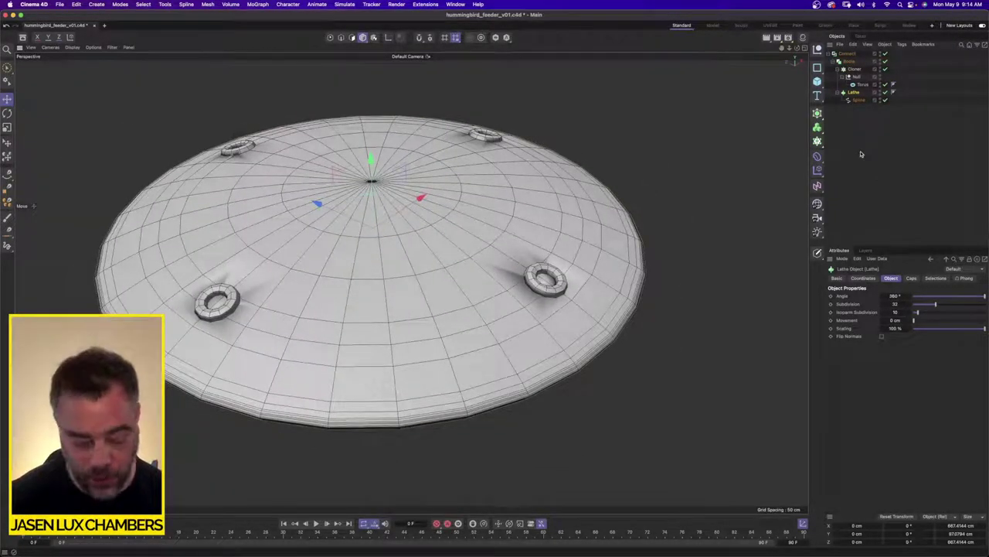
Add a Remesh generator and nest the Connect object inside it to rebuild the dish and rings as one mesh
{"action": "left_click", "coordinate": [817, 116]}
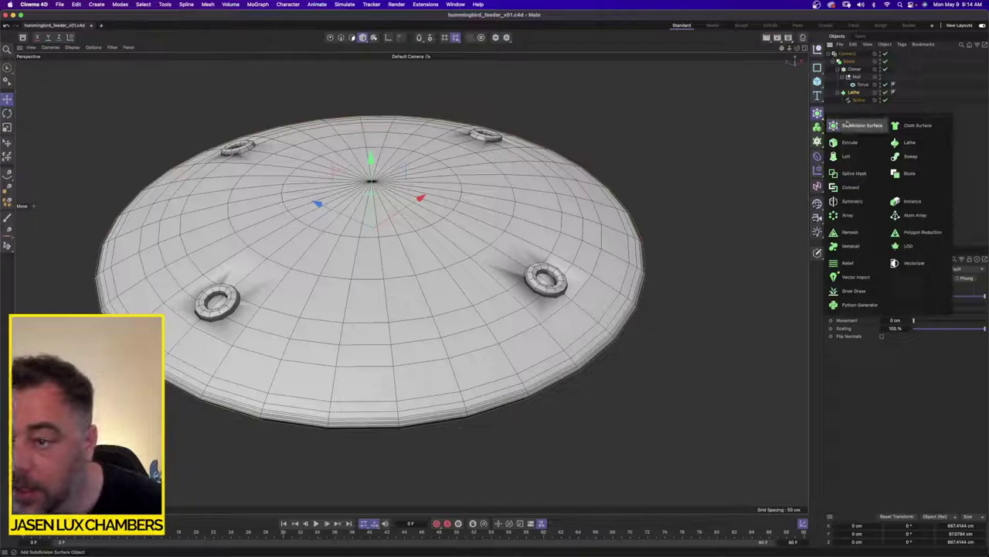
{"action": "left_click", "coordinate": [850, 232]}
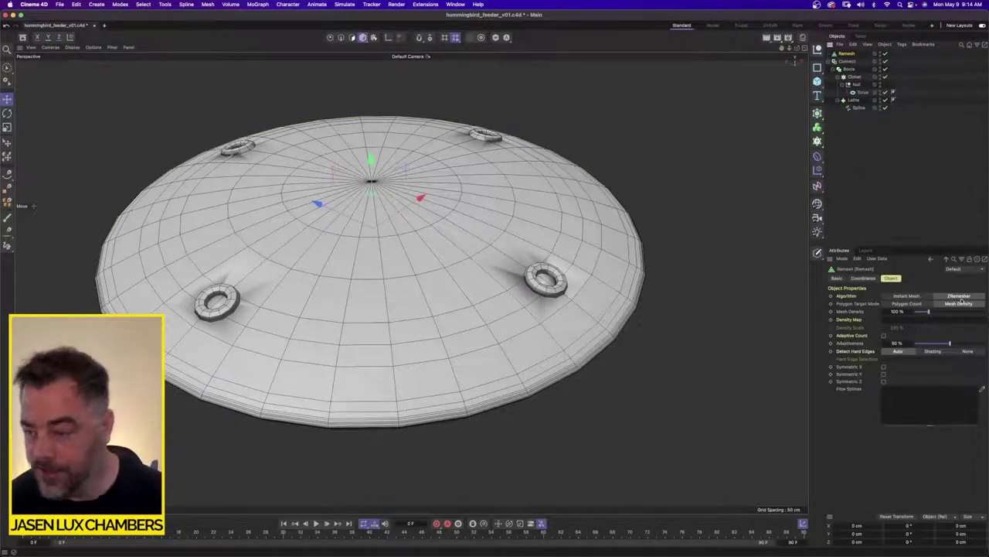
{"action": "left_click_drag", "start_coordinate": [848, 61], "coordinate": [853, 54]}
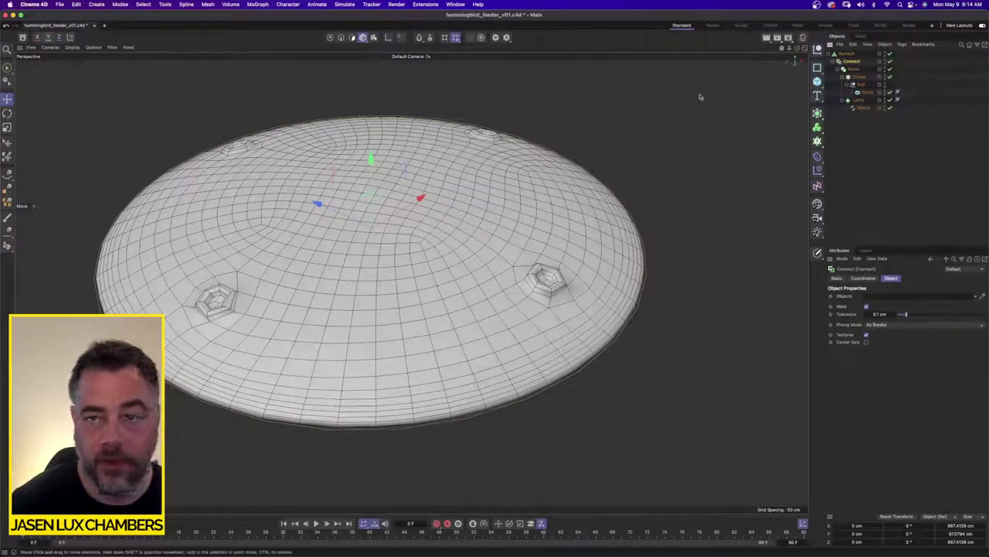
Add a Subdivision Surface with the Remesh object nested inside it, and display the perspective view in Gouraud Shading
{"action": "left_click", "coordinate": [817, 114], "text": "alt"}
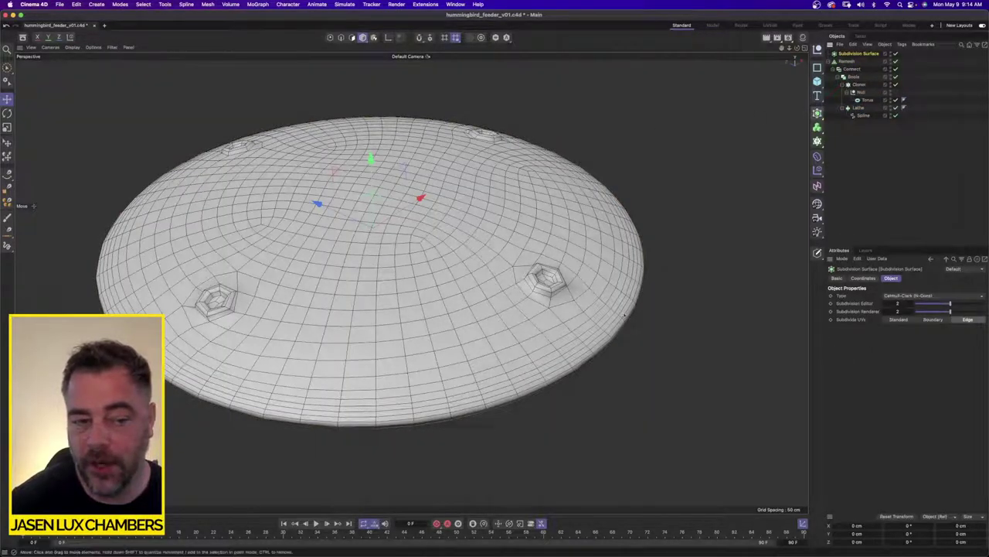
{"action": "left_click", "coordinate": [850, 61]}
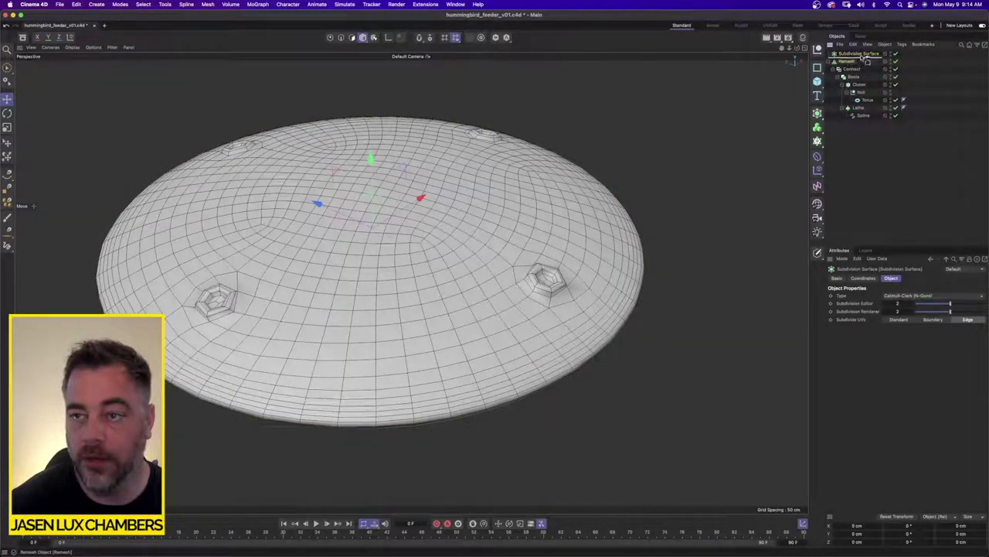
{"action": "left_click", "coordinate": [72, 47]}
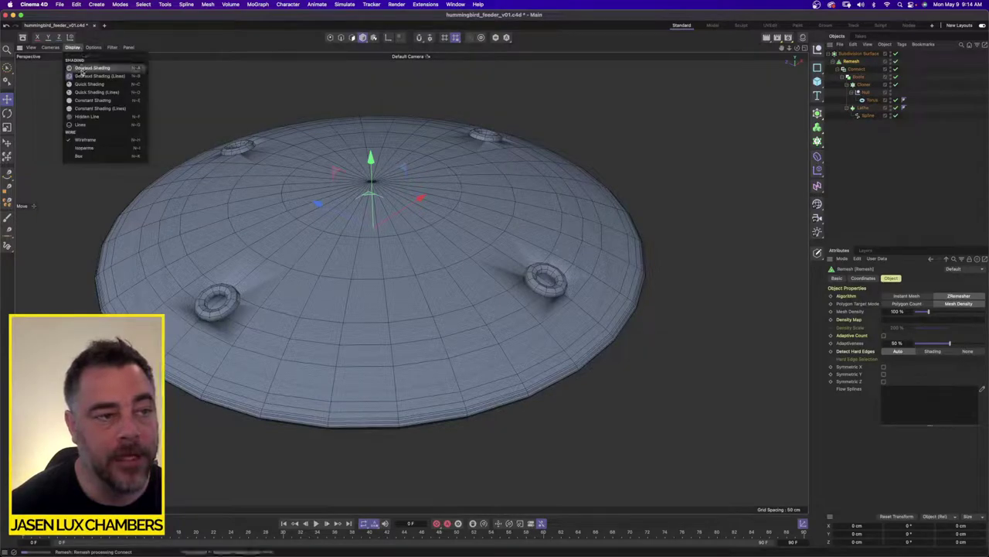
{"action": "left_click", "coordinate": [83, 71]}
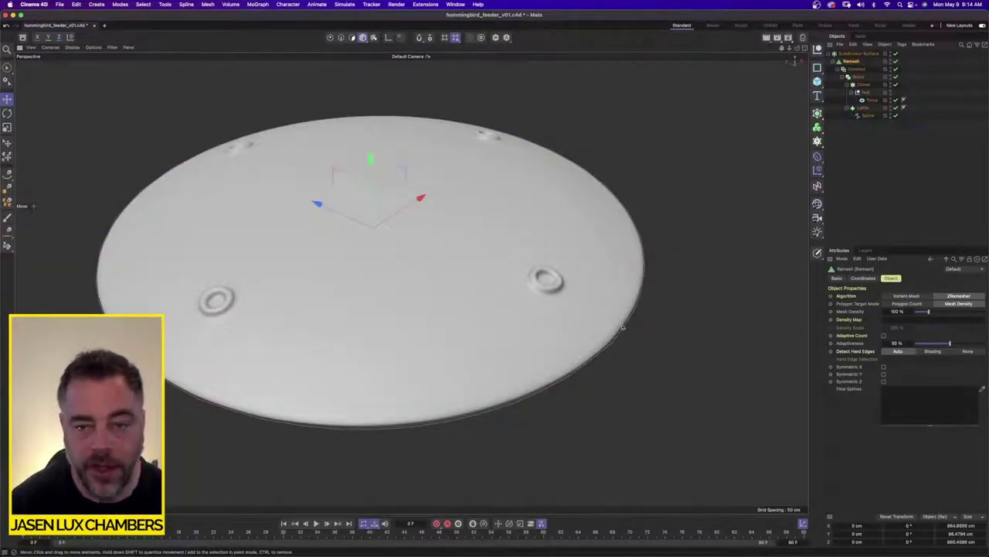
{"action": "left_click_drag", "start_coordinate": [625, 328], "coordinate": [611, 312], "text": "alt"}
{"action": "right_click_drag", "start_coordinate": [612, 311], "coordinate": [518, 302], "text": "alt"}
{"action": "left_click_drag", "start_coordinate": [519, 302], "coordinate": [495, 342], "text": "alt"}
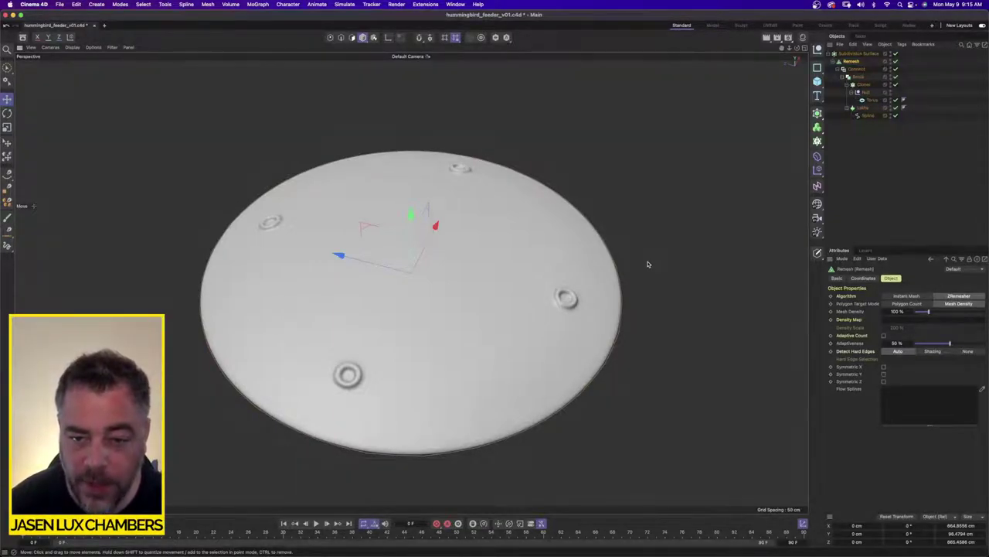
Disable the Subdivision Surface, select the whole Remesh hierarchy, and save the project incrementally as hummingbird_feeder_v02.c4d
{"action": "left_click", "coordinate": [896, 54]}
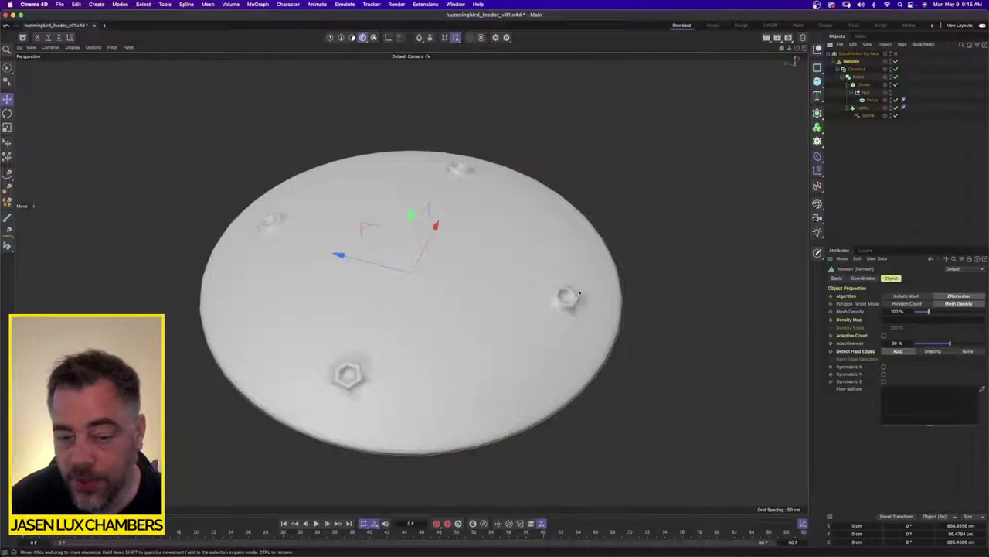
{"action": "left_click_drag", "start_coordinate": [851, 124], "coordinate": [855, 61]}
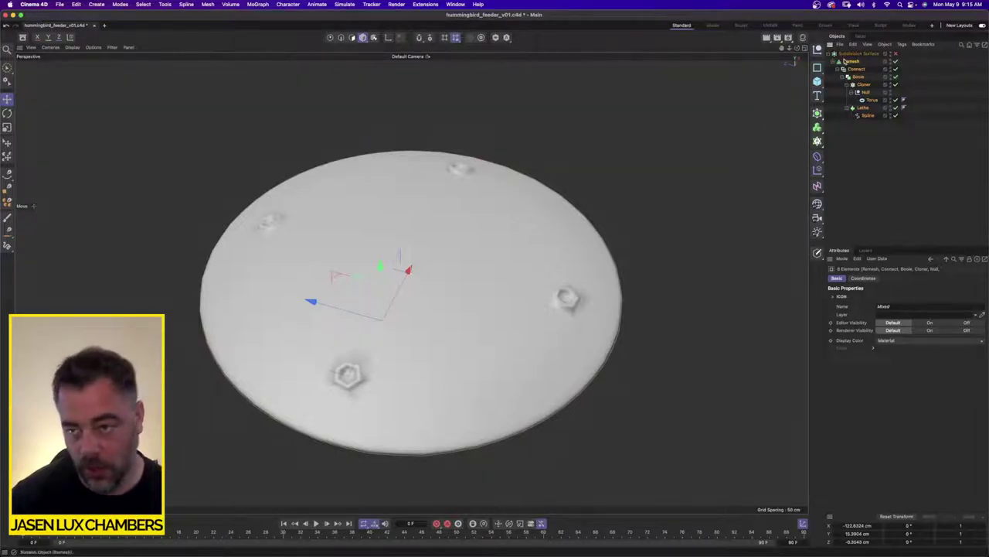
{"action": "left_click", "coordinate": [59, 4]}
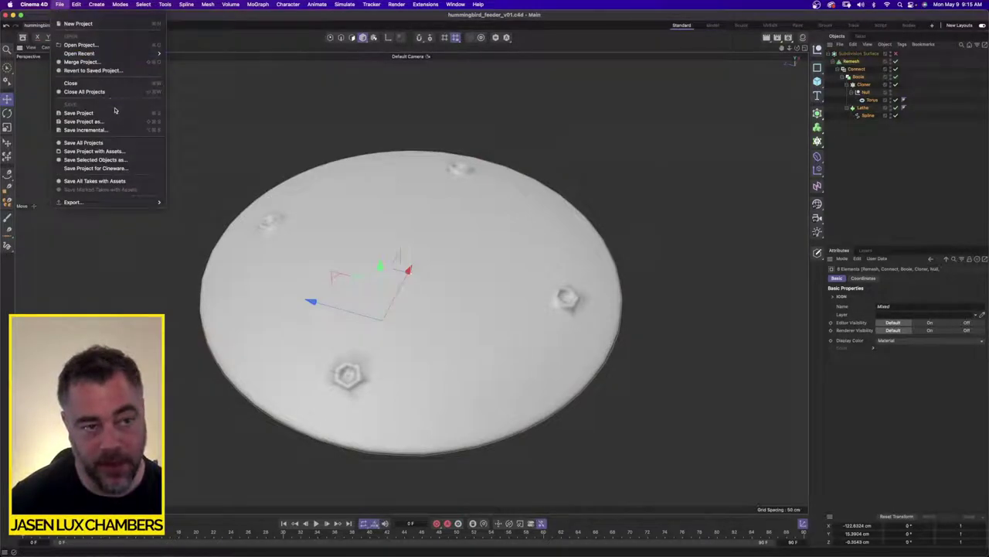
{"action": "left_click", "coordinate": [85, 130]}
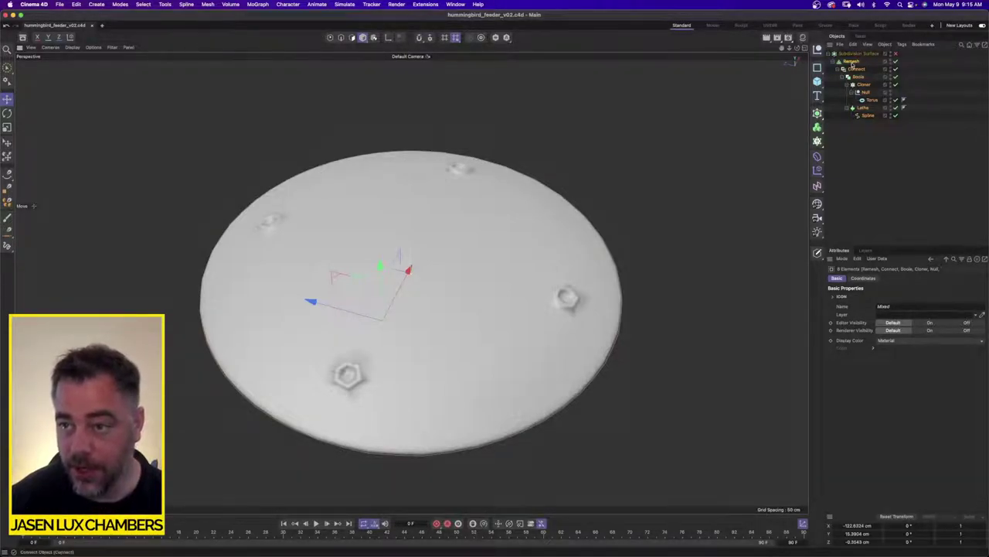
Collapse the selected Remesh hierarchy into a single polygon object inside the Subdivision Surface
{"action": "right_click", "coordinate": [857, 62]}
{"action": "left_click", "coordinate": [957, 297]}
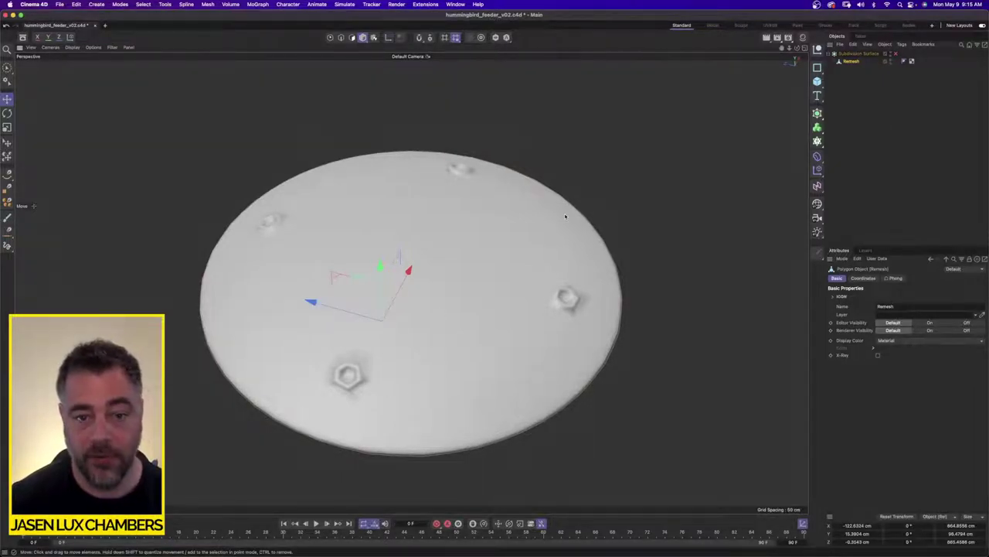
{"action": "left_click_drag", "start_coordinate": [469, 270], "coordinate": [450, 250], "text": "alt"}
{"action": "left_click", "coordinate": [873, 110]}
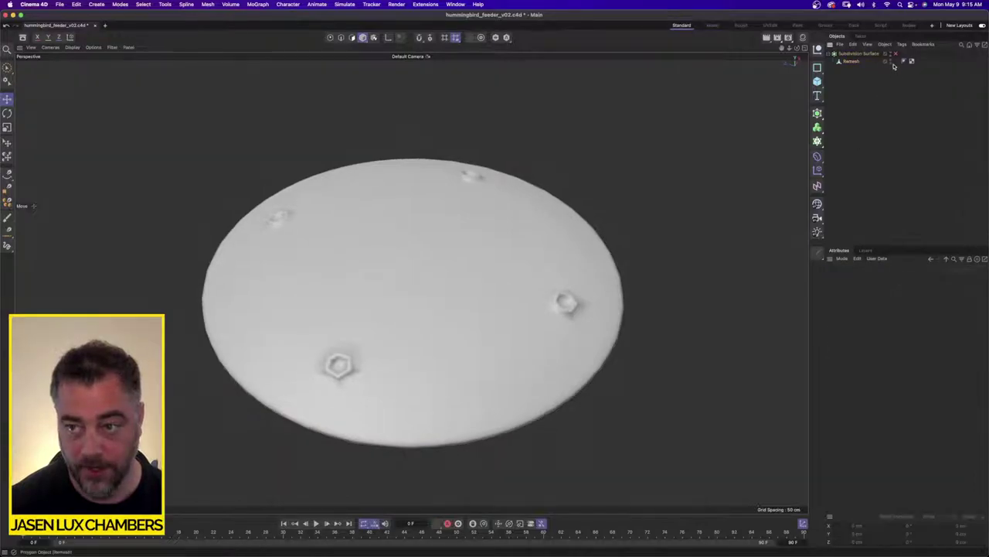
In polygon mode, select the polygons filling the first feeding hole of the Remesh object
{"action": "left_click", "coordinate": [863, 63]}
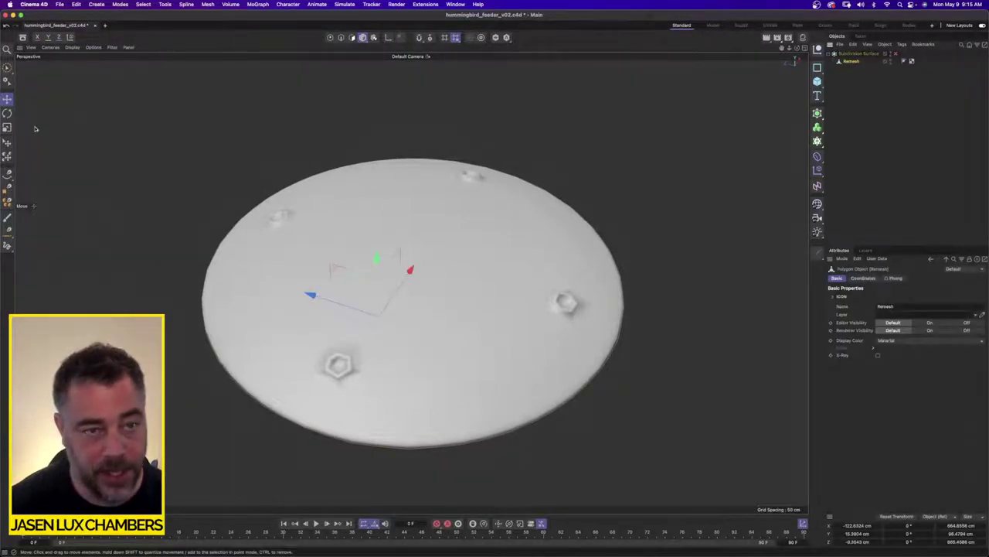
{"action": "left_click", "coordinate": [352, 37]}
{"action": "left_click", "coordinate": [386, 381]}
{"action": "scroll", "coordinate": [384, 343], "scroll_direction": "up", "scroll_amount": 10}
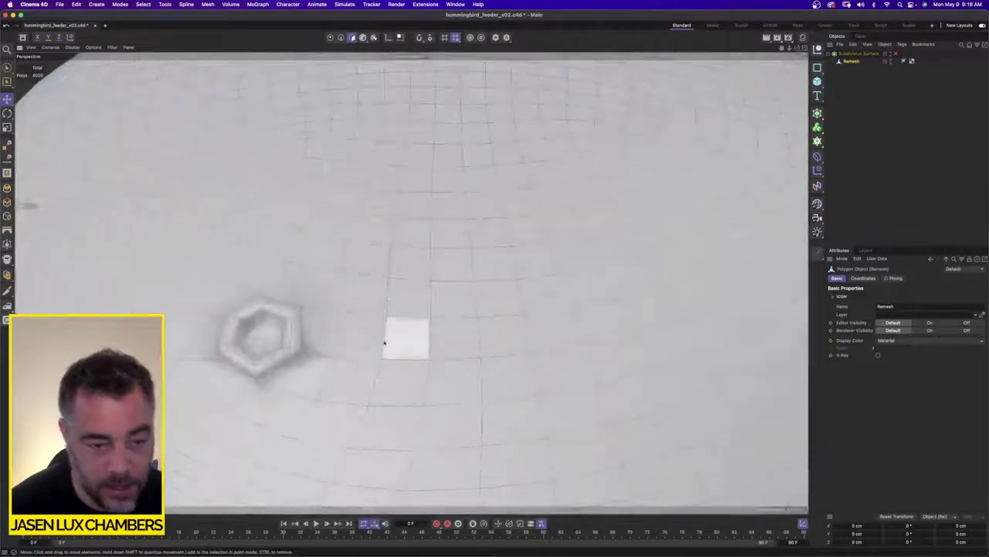
{"action": "left_click", "coordinate": [253, 345]}
{"action": "left_click", "coordinate": [264, 344], "text": "shift"}
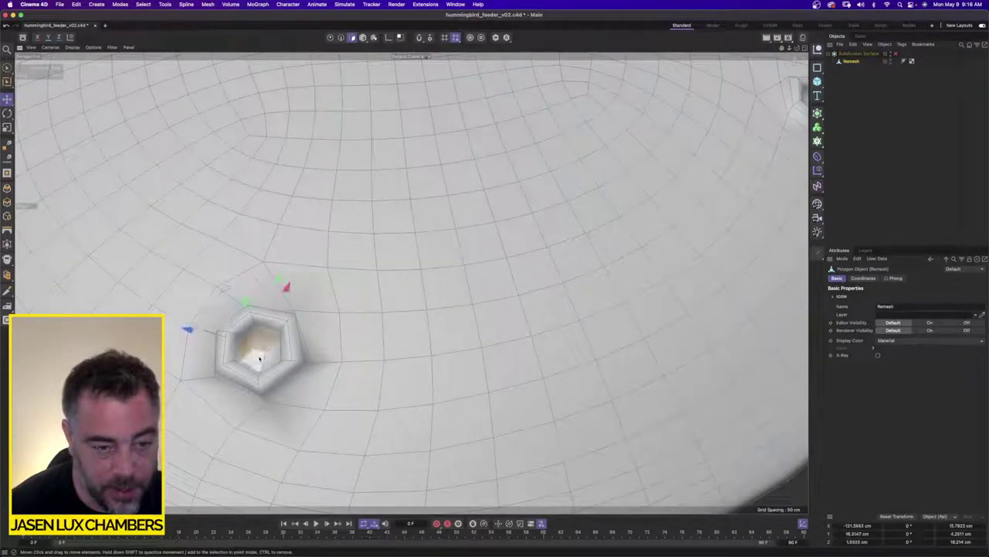
{"action": "left_click", "coordinate": [259, 358], "text": "shift"}
Add the polygons filling the second feeding hole to the selection
{"action": "scroll", "coordinate": [391, 340], "scroll_direction": "down", "scroll_amount": 5}
{"action": "middle_click_drag", "start_coordinate": [671, 207], "coordinate": [485, 258], "text": "alt"}
{"action": "scroll", "coordinate": [491, 245], "scroll_direction": "up", "scroll_amount": 4}
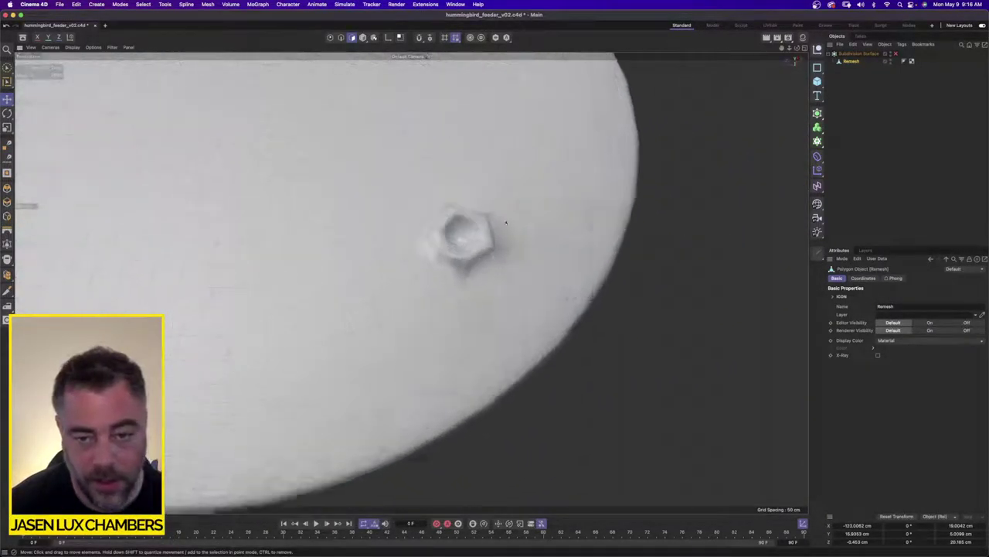
{"action": "scroll", "coordinate": [504, 224], "scroll_direction": "up", "scroll_amount": 3}
{"action": "left_click", "coordinate": [470, 231], "text": "shift"}
{"action": "left_click", "coordinate": [457, 230], "text": "shift"}
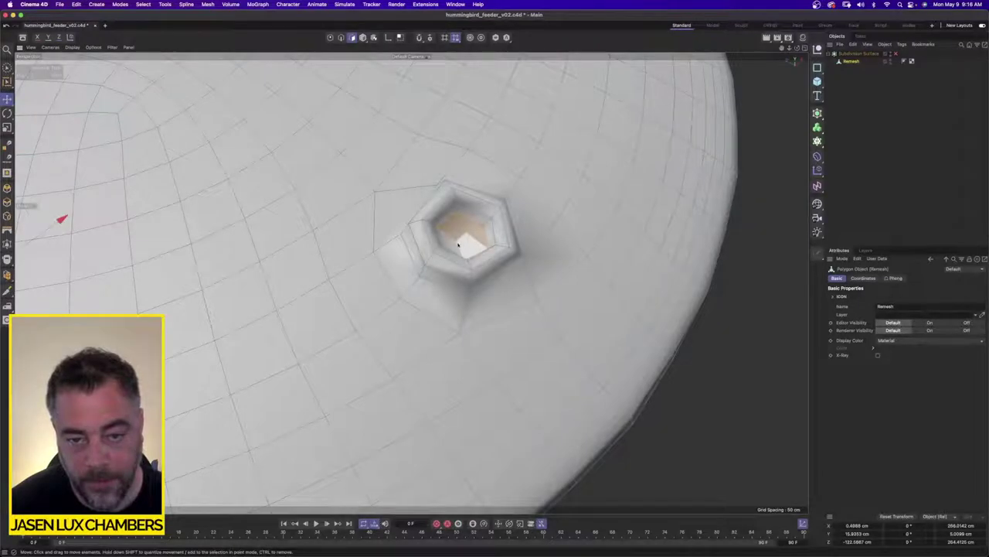
{"action": "left_click", "coordinate": [457, 245], "text": "shift"}
Add the polygons filling the third feeding hole to the selection
{"action": "scroll", "coordinate": [532, 263], "scroll_direction": "down", "scroll_amount": 5}
{"action": "middle_click_drag", "start_coordinate": [532, 263], "coordinate": [426, 352], "text": "alt"}
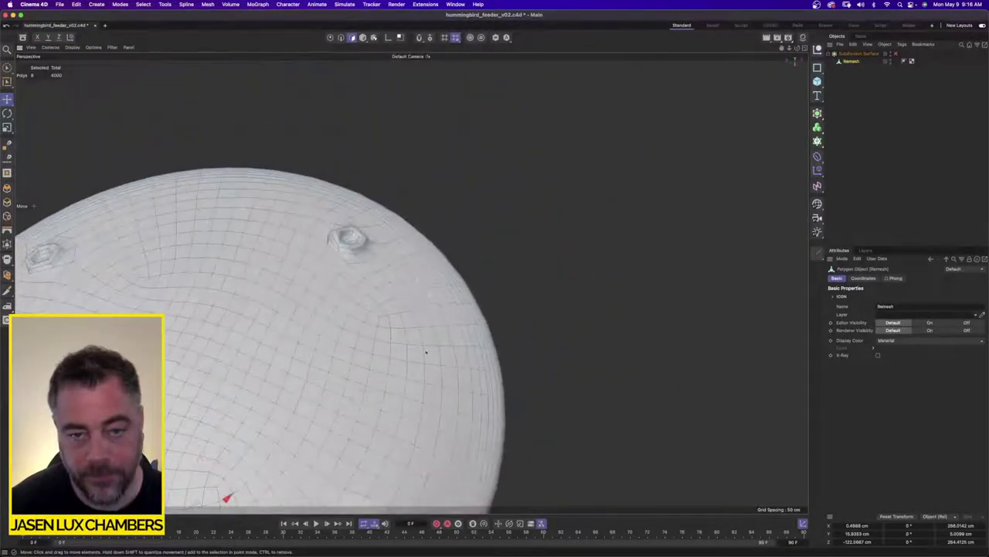
{"action": "left_click_drag", "start_coordinate": [425, 352], "coordinate": [398, 193], "text": "alt"}
{"action": "scroll", "coordinate": [398, 182], "scroll_direction": "up", "scroll_amount": 5}
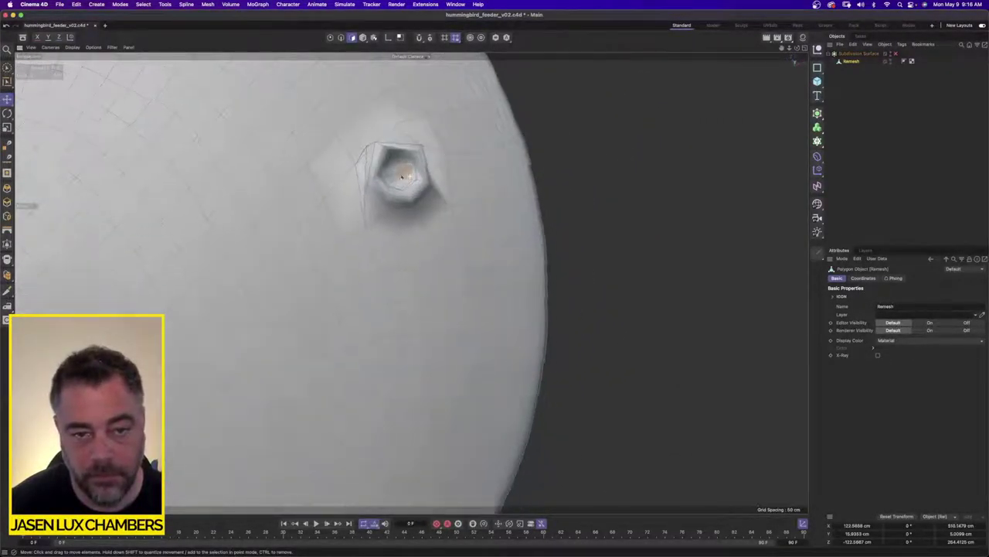
{"action": "scroll", "coordinate": [402, 176], "scroll_direction": "up", "scroll_amount": 4}
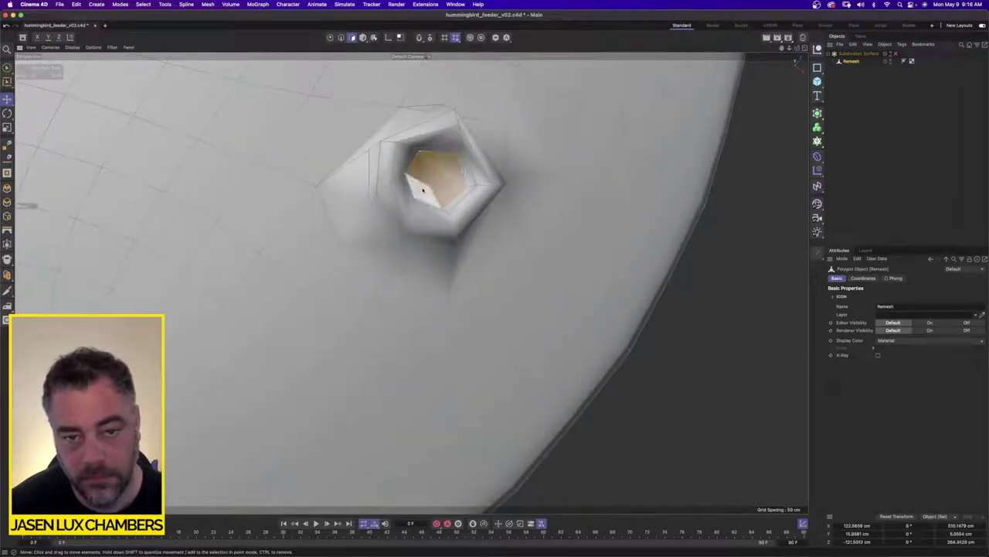
Add the fourth feeding hole's inner polygons to the selection and delete the selected polygons from all four holes
{"action": "scroll", "coordinate": [423, 191], "scroll_direction": "down", "scroll_amount": 6}
{"action": "left_click_drag", "start_coordinate": [423, 191], "coordinate": [422, 299], "text": "alt"}
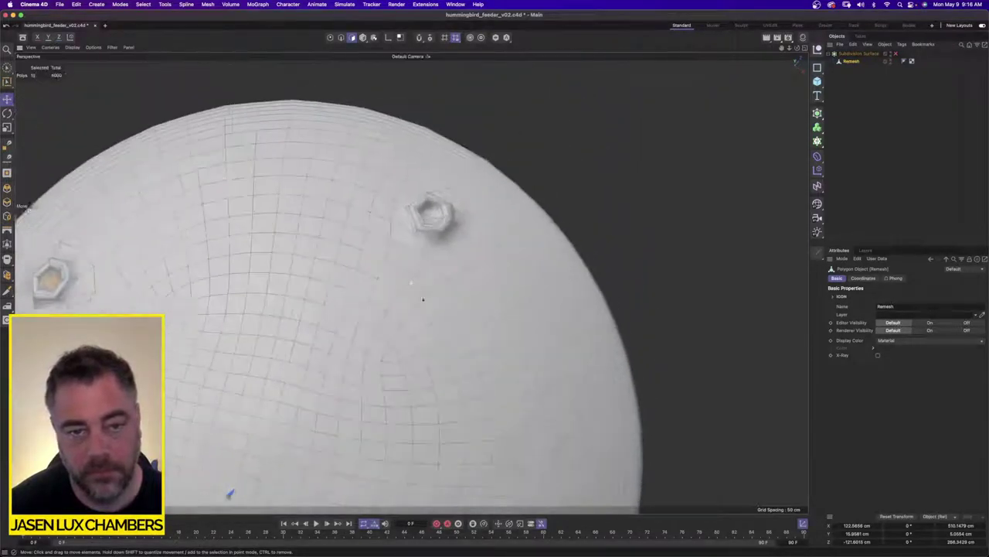
{"action": "scroll", "coordinate": [484, 174], "scroll_direction": "up", "scroll_amount": 6}
{"action": "left_click", "coordinate": [375, 306], "text": "shift"}
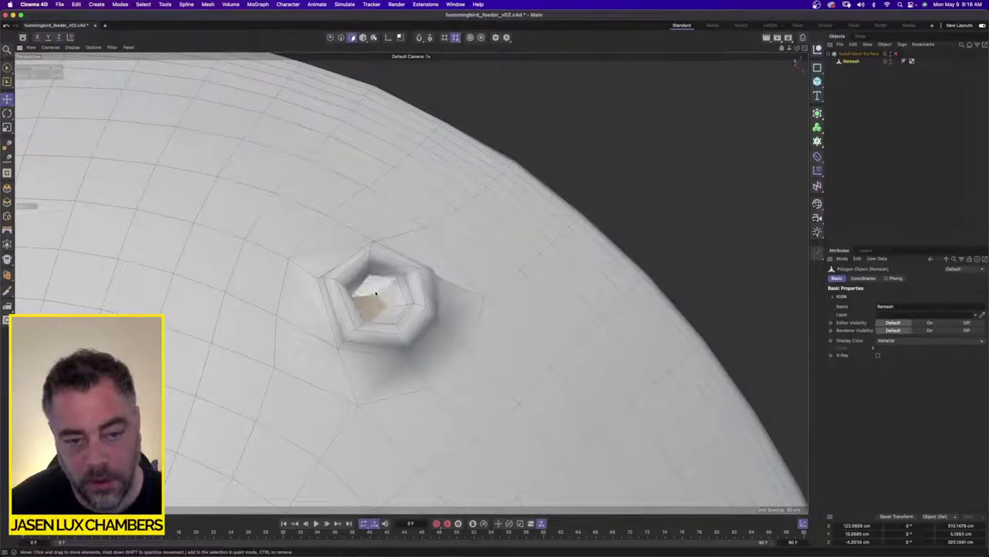
{"action": "left_click", "coordinate": [377, 292], "text": "shift"}
{"action": "left_click", "coordinate": [389, 294], "text": "shift"}
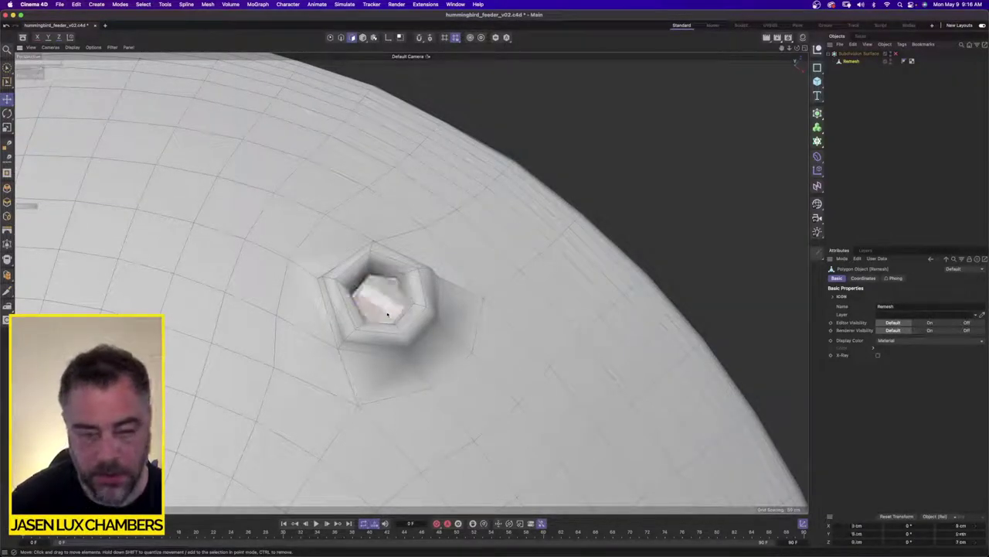
{"action": "key", "text": "Delete"}
Re-enable the Subdivision Surface and inspect the smoothed dish with its open feeding holes
{"action": "left_click", "coordinate": [895, 54]}
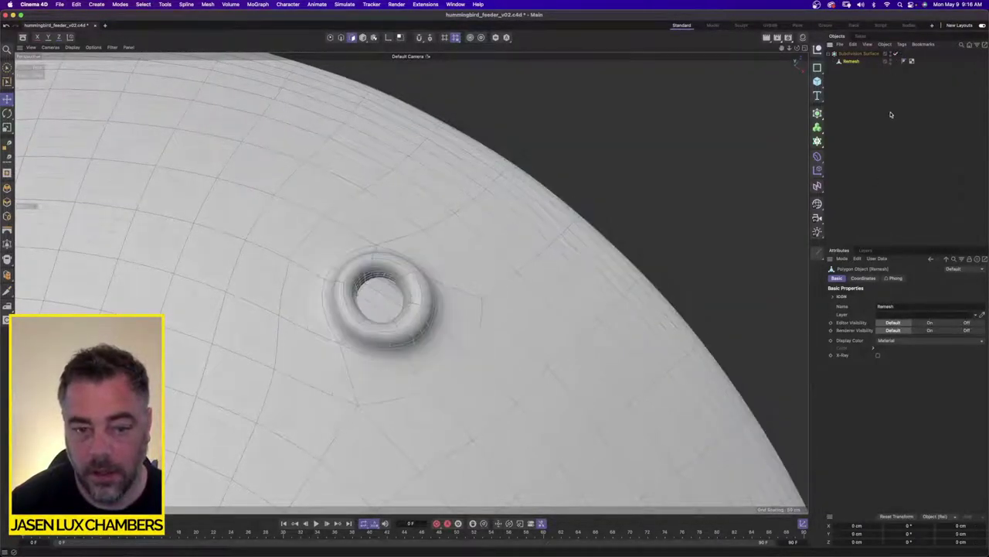
{"action": "left_click", "coordinate": [892, 115]}
{"action": "scroll", "coordinate": [302, 250], "scroll_direction": "down", "scroll_amount": 5}
{"action": "left_click_drag", "start_coordinate": [263, 307], "coordinate": [487, 294], "text": "alt"}
{"action": "scroll", "coordinate": [487, 294], "scroll_direction": "down", "scroll_amount": 3}
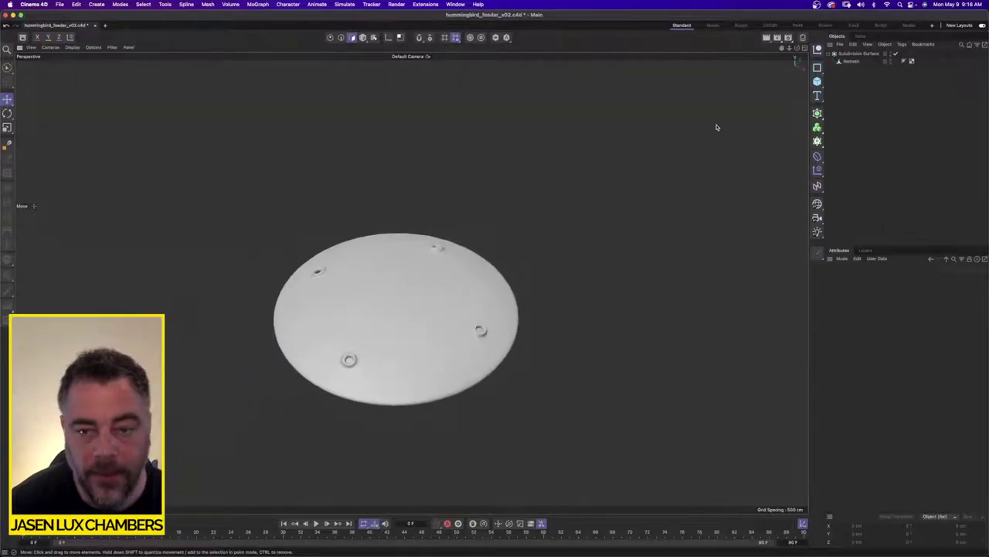
Show the four-view layout and compare the dish with the reference images in the Top and Front views
{"action": "left_click", "coordinate": [804, 48]}
{"action": "right_click_drag", "start_coordinate": [694, 189], "coordinate": [723, 184], "text": "alt"}
{"action": "middle_click_drag", "start_coordinate": [723, 184], "coordinate": [603, 156], "text": "alt"}
{"action": "scroll", "coordinate": [678, 410], "scroll_direction": "down", "scroll_amount": 5}
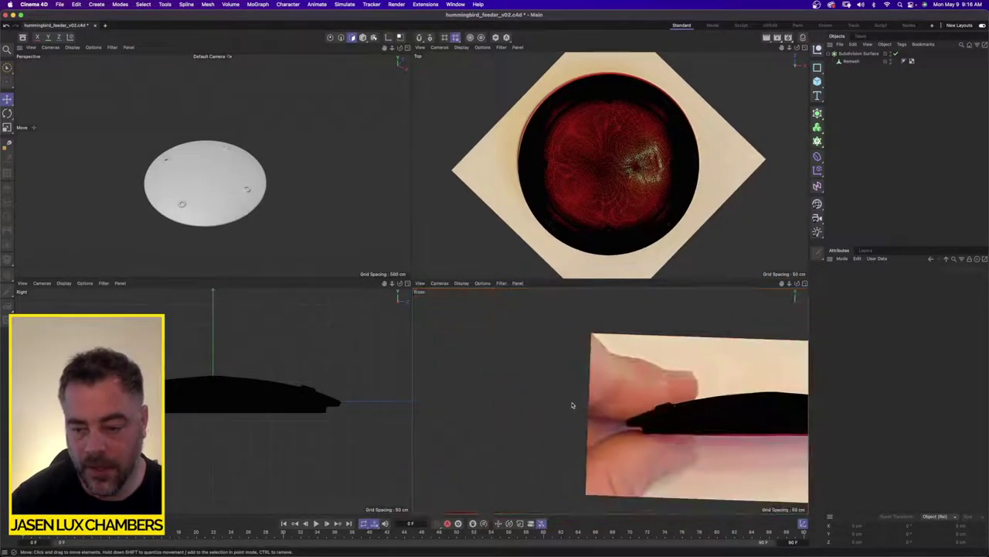
{"action": "left_click_drag", "start_coordinate": [307, 269], "coordinate": [276, 185], "text": "alt"}
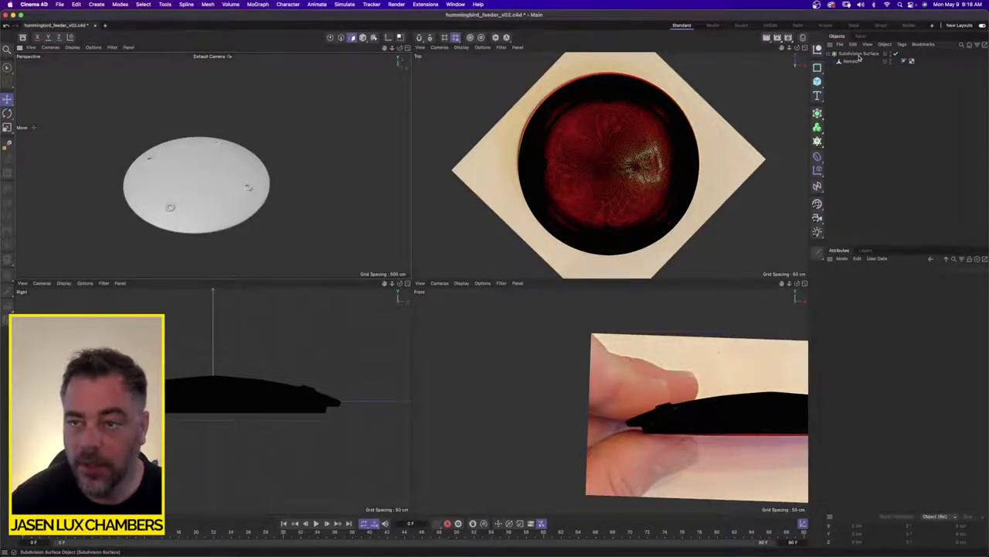
Rename the Subdivision Surface object as top_cover and save the project
{"action": "double_click", "coordinate": [856, 54]}
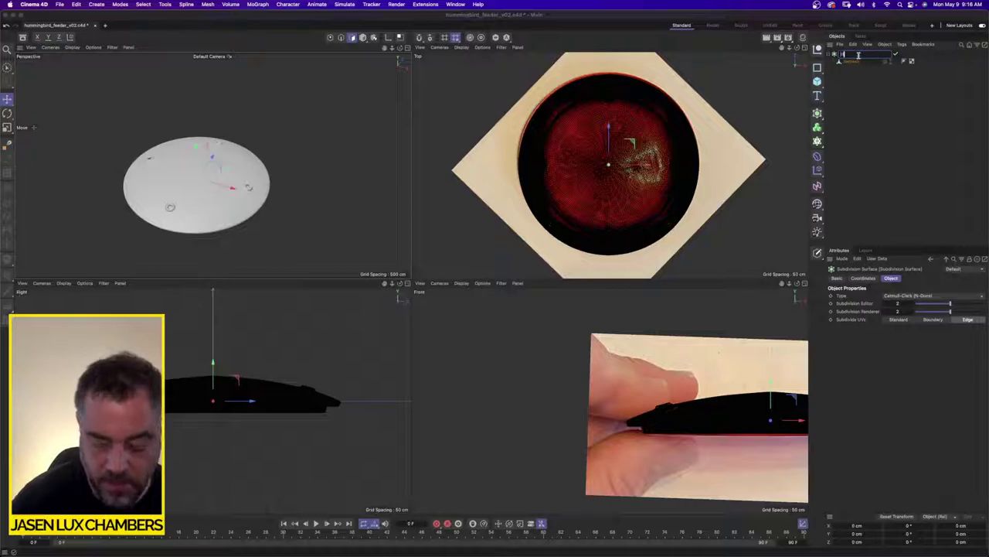
{"action": "type", "text": "top_cover"}
{"action": "key", "text": "Return"}
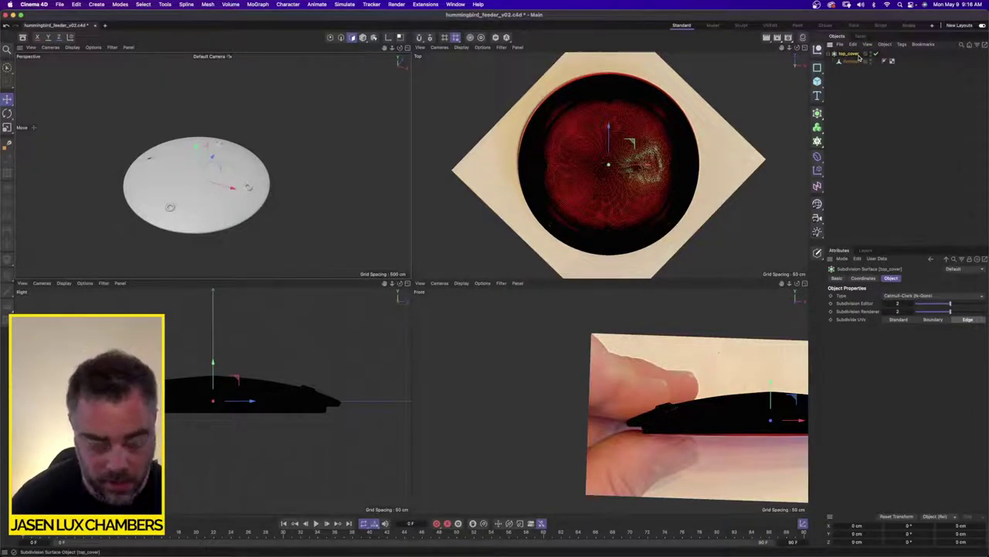
{"action": "key", "text": "super+Tab"}
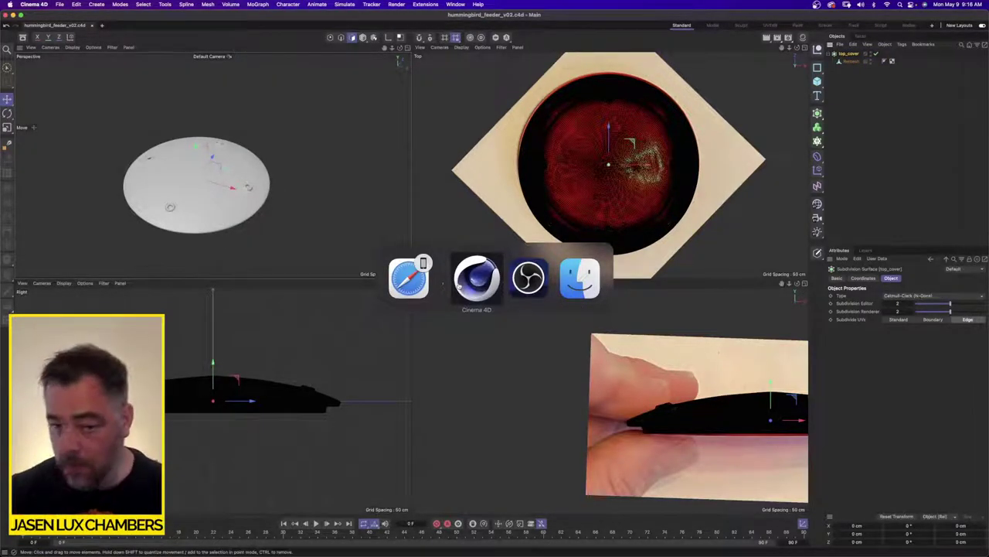
Set the Top view's background image rotation to 0° and maximize the Top view
{"action": "left_click", "coordinate": [418, 48]}
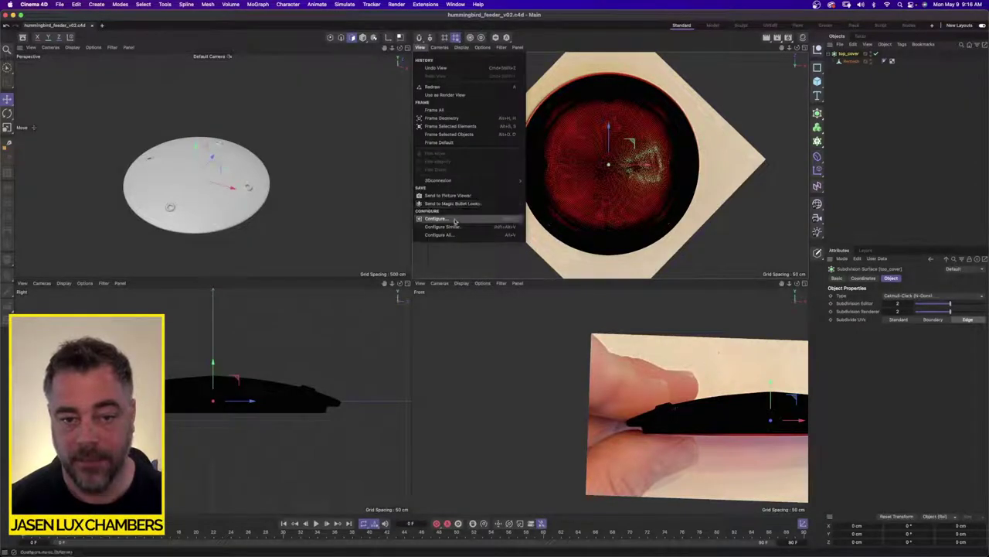
{"action": "left_click", "coordinate": [435, 219]}
{"action": "type", "text": "0"}
{"action": "key", "text": "Return"}
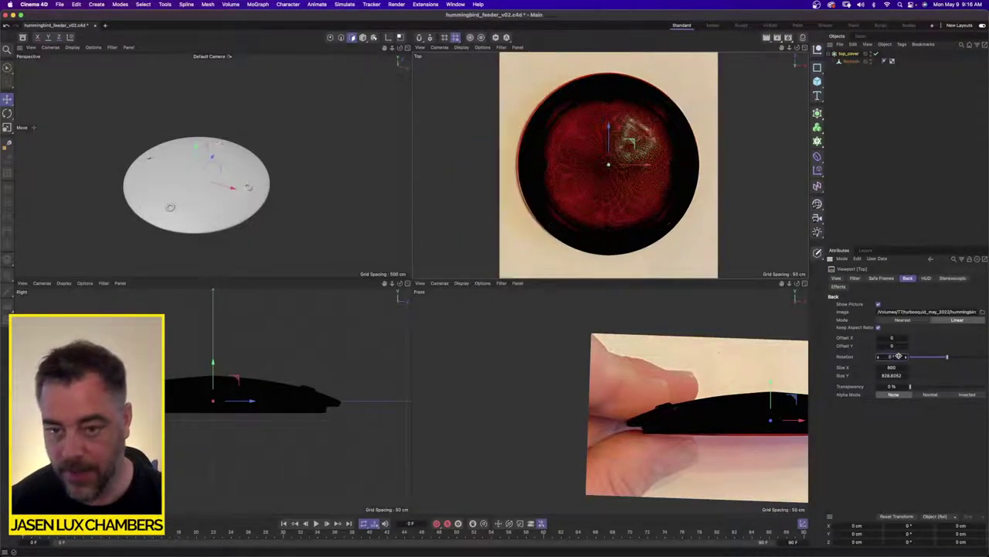
{"action": "left_click", "coordinate": [804, 48]}
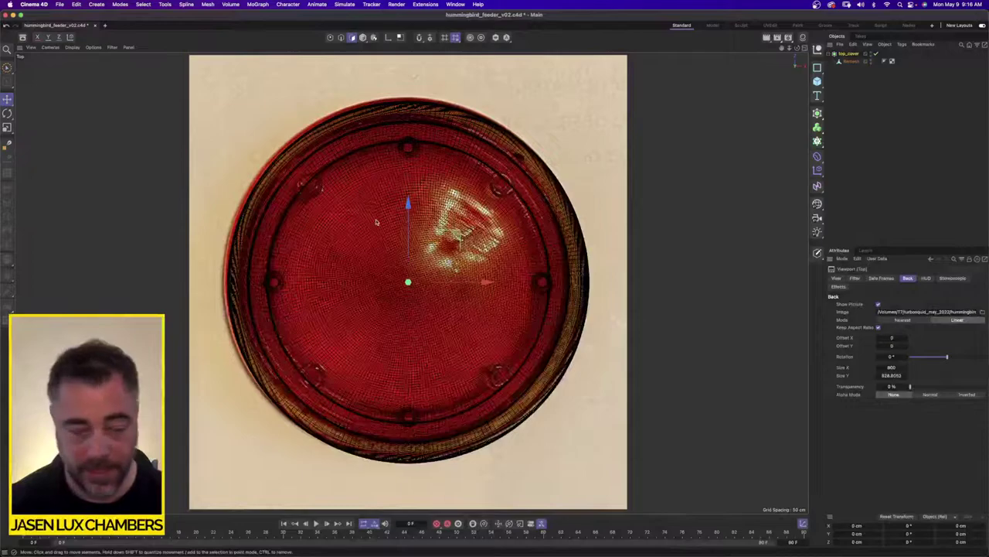
Switch to Finder and preview the reference photos in the hummingbird feeder folder, through to the clear glass dish
{"action": "key", "text": "super+Tab"}
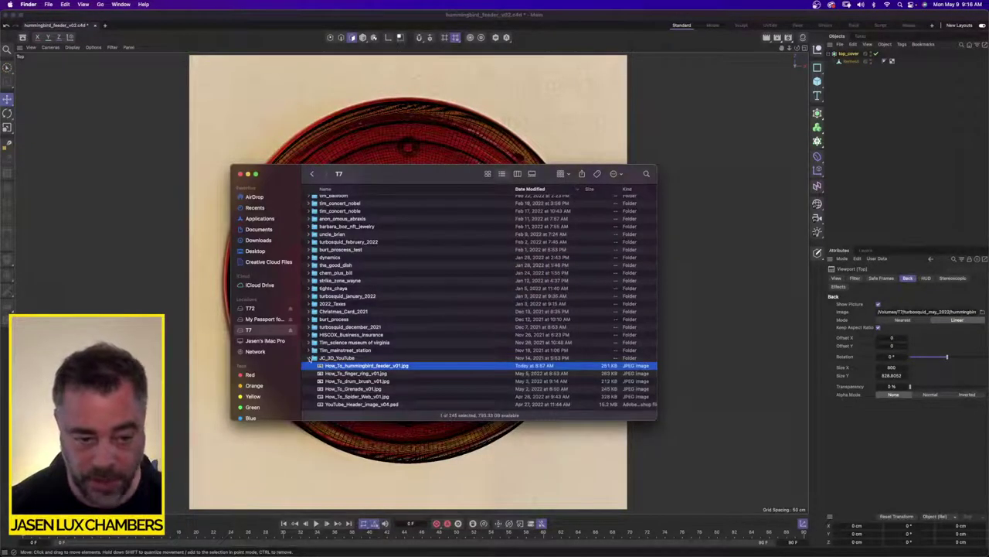
{"action": "left_click", "coordinate": [310, 358]}
{"action": "scroll", "coordinate": [337, 247], "scroll_direction": "up", "scroll_amount": 10}
{"action": "left_click", "coordinate": [337, 239]}
{"action": "key", "text": "space"}
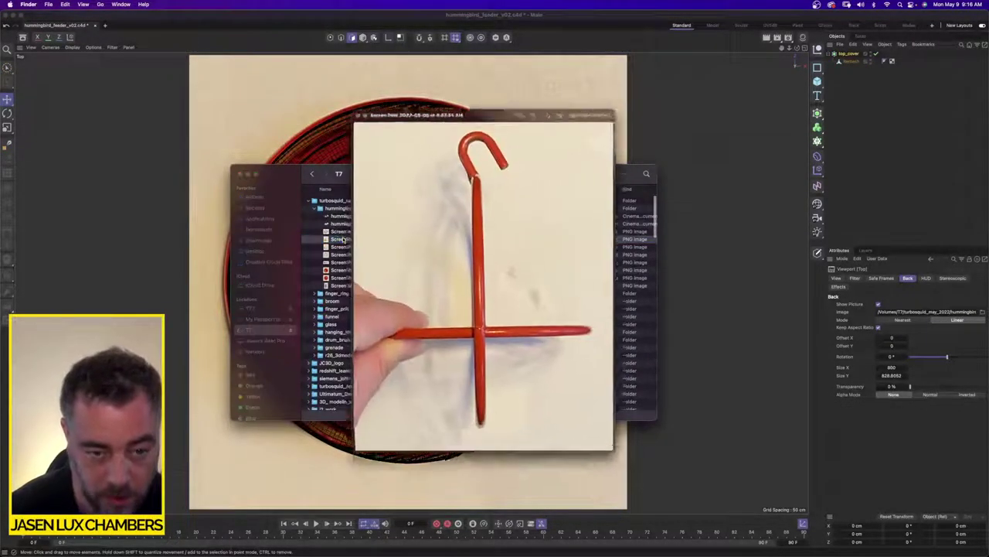
{"action": "key", "text": "Up"}
{"action": "key", "text": "Down"}
{"action": "key", "text": "Down"}
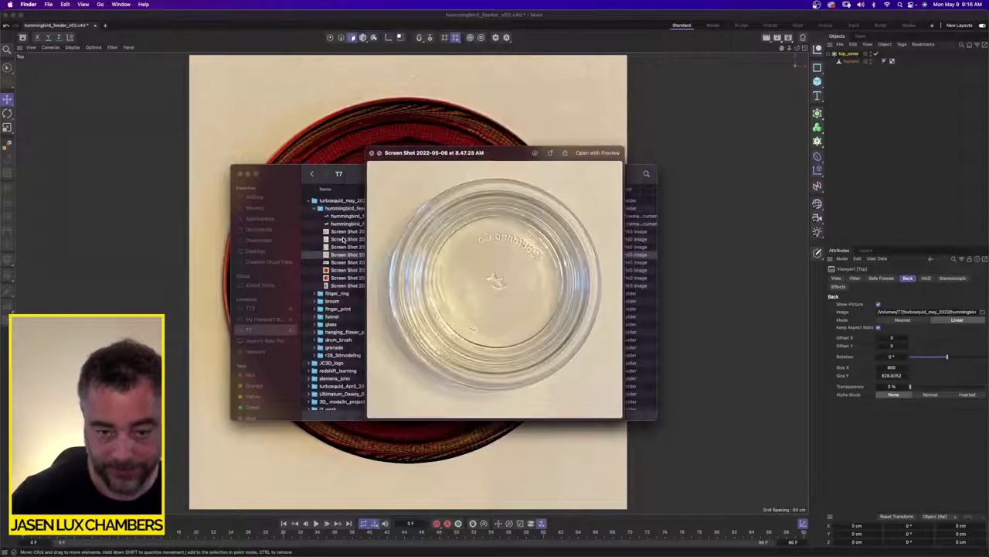
Preview the remaining reference photos in the hummingbird feeder folder, through to the side view of the glass dish
{"action": "key", "text": "Down"}
{"action": "key", "text": "Up"}
{"action": "key", "text": "Down"}
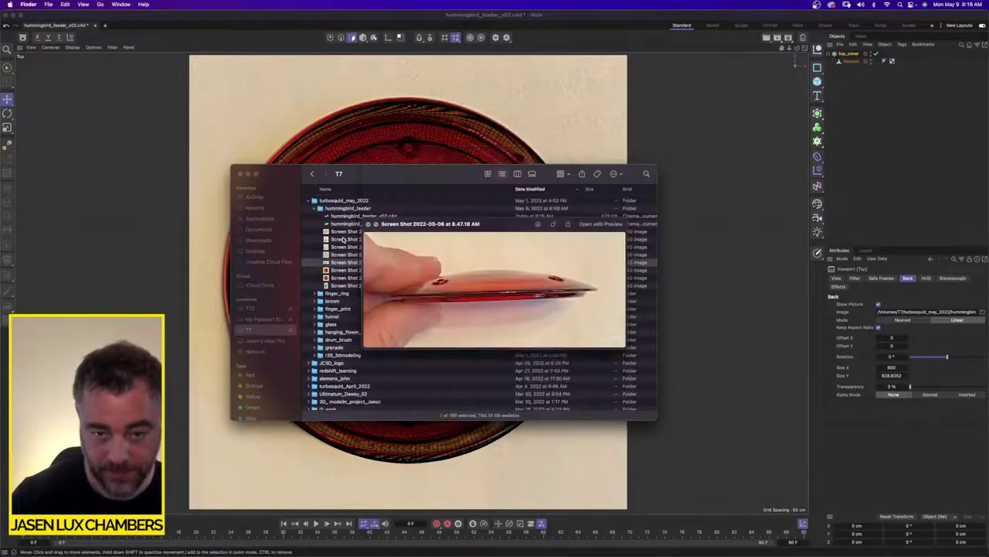
{"action": "key", "text": "Down"}
{"action": "key", "text": "Down"}
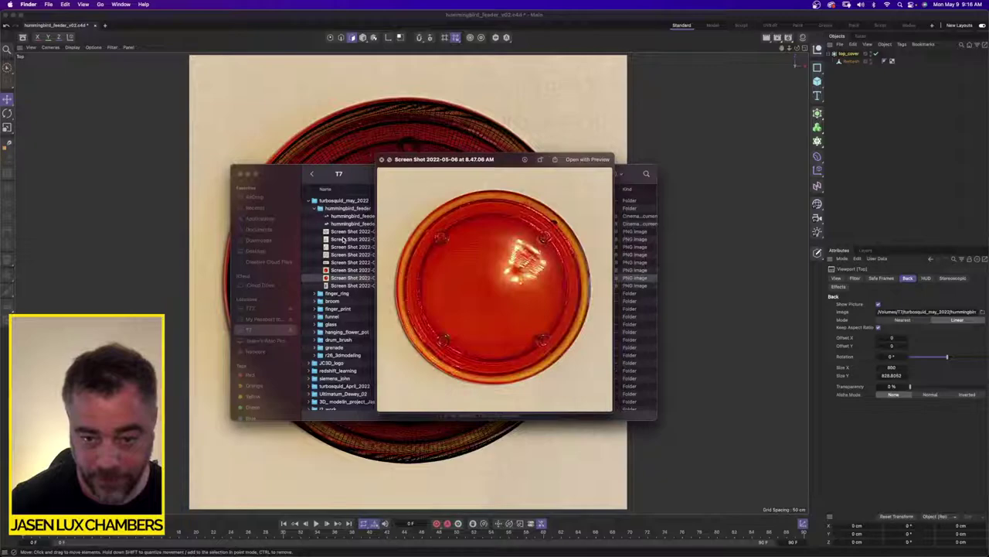
{"action": "key", "text": "Down"}
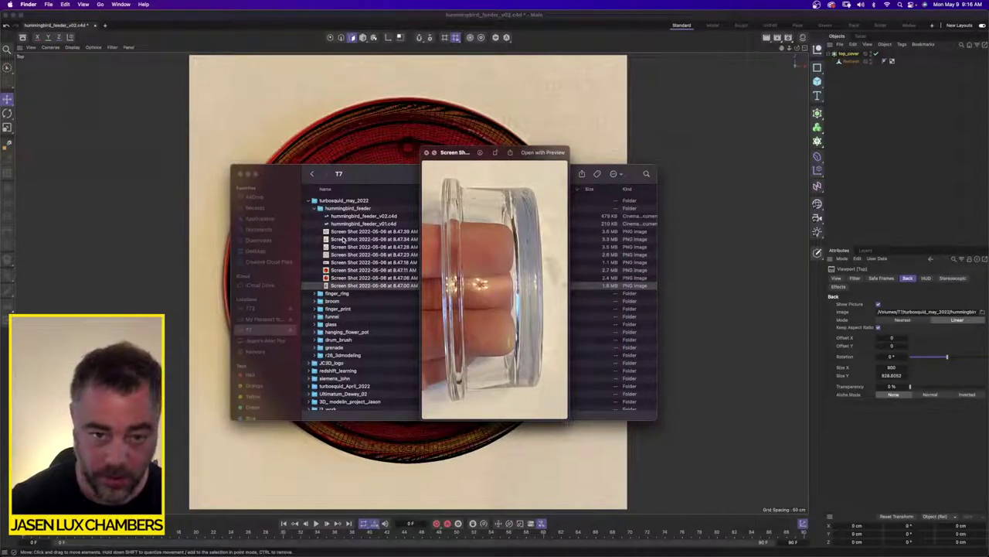
{"action": "key", "text": "space"}
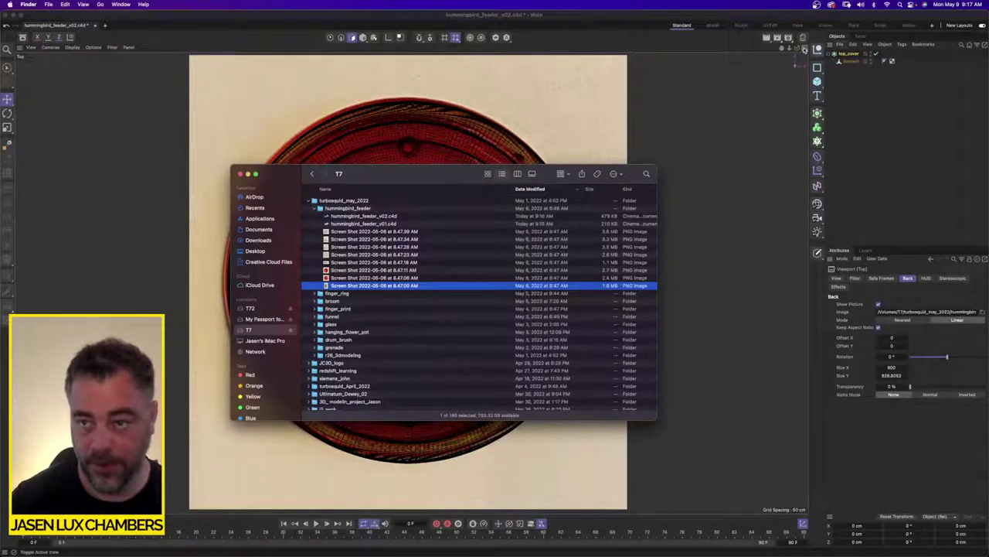
Show the four-view layout and load Screen Shot 2022-05-06 at 8.47.00 AM as the Front view's background image
{"action": "left_click", "coordinate": [804, 48]}
{"action": "key", "text": "super+Tab"}
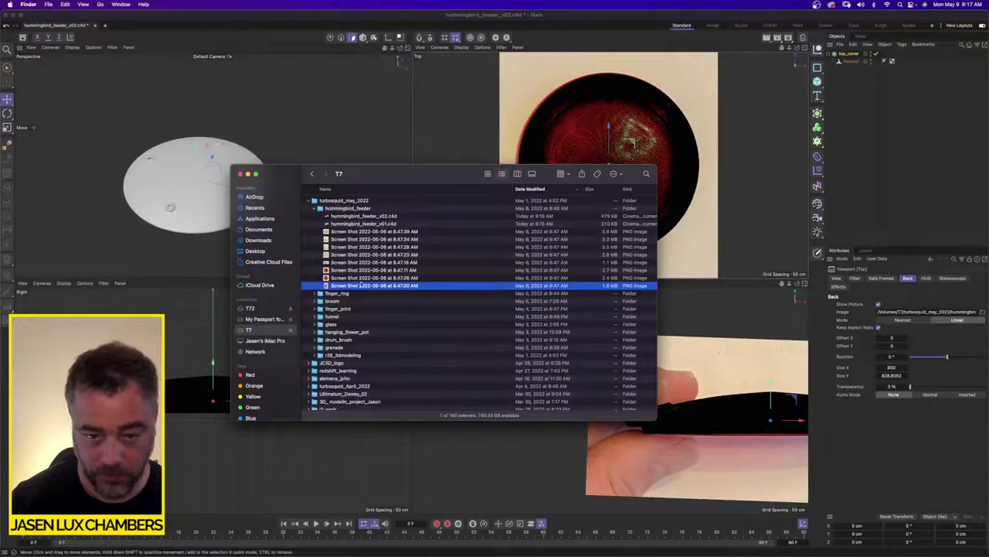
{"action": "key", "text": "space"}
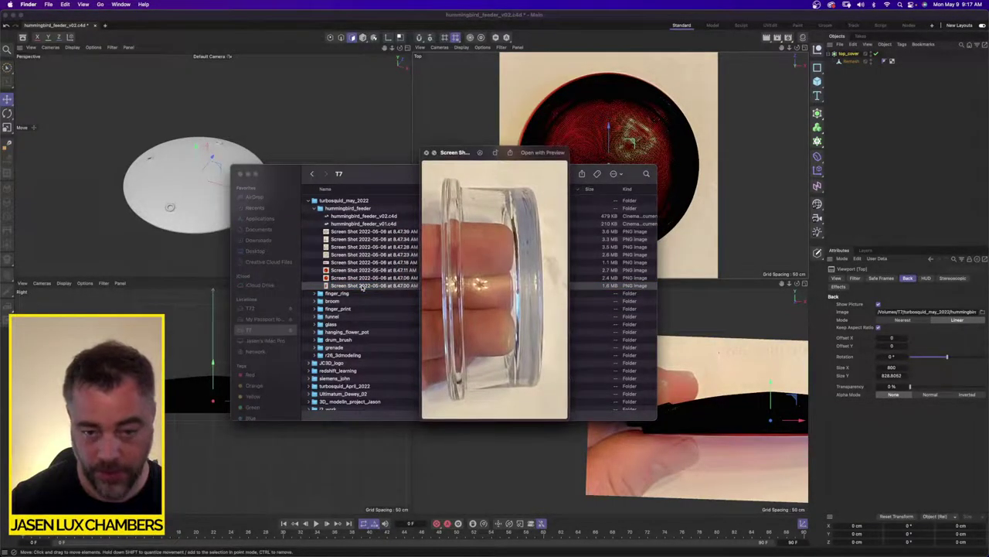
{"action": "key", "text": "space"}
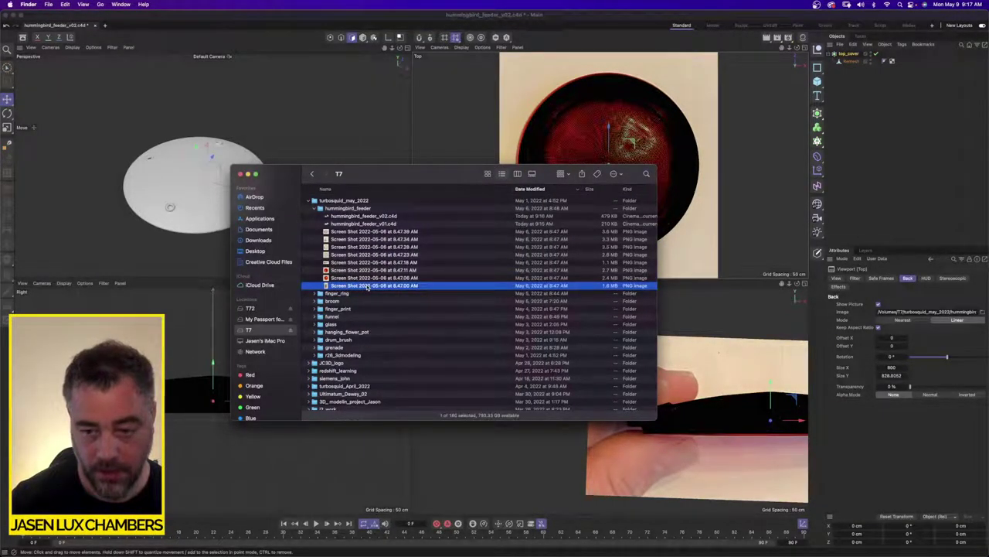
{"action": "left_click_drag", "start_coordinate": [368, 287], "coordinate": [719, 479]}
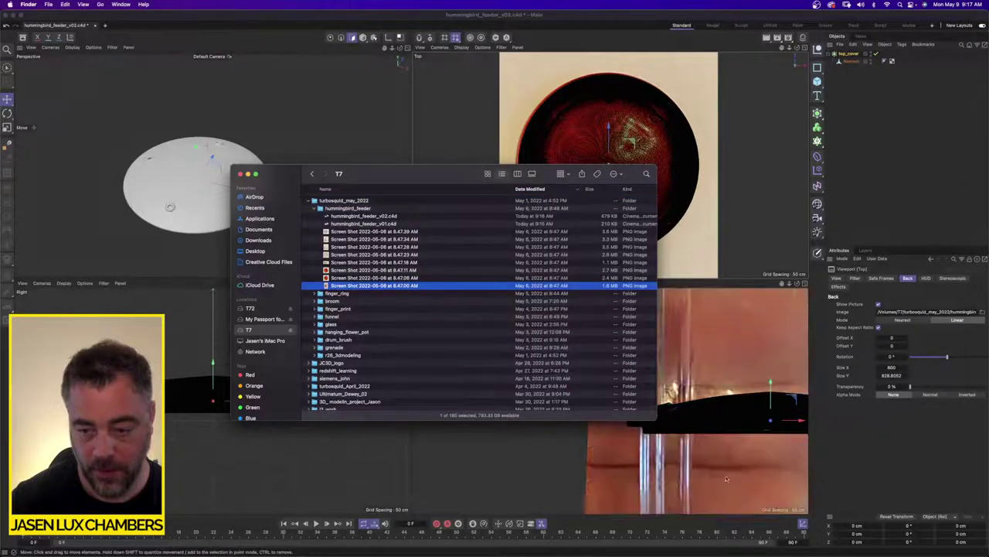
{"action": "left_click", "coordinate": [687, 289]}
{"action": "scroll", "coordinate": [692, 309], "scroll_direction": "down", "scroll_amount": 6}
{"action": "middle_click_drag", "start_coordinate": [692, 309], "coordinate": [561, 335], "text": "alt"}
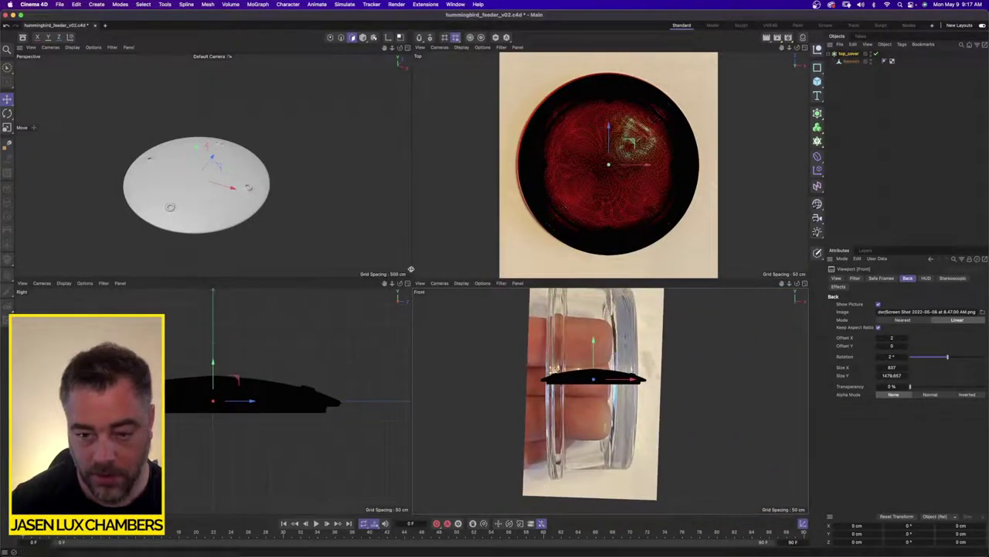
Set the Front view's background image rotation to 92° so the glass dish stands upright
{"action": "left_click_drag", "start_coordinate": [947, 357], "coordinate": [957, 358]}
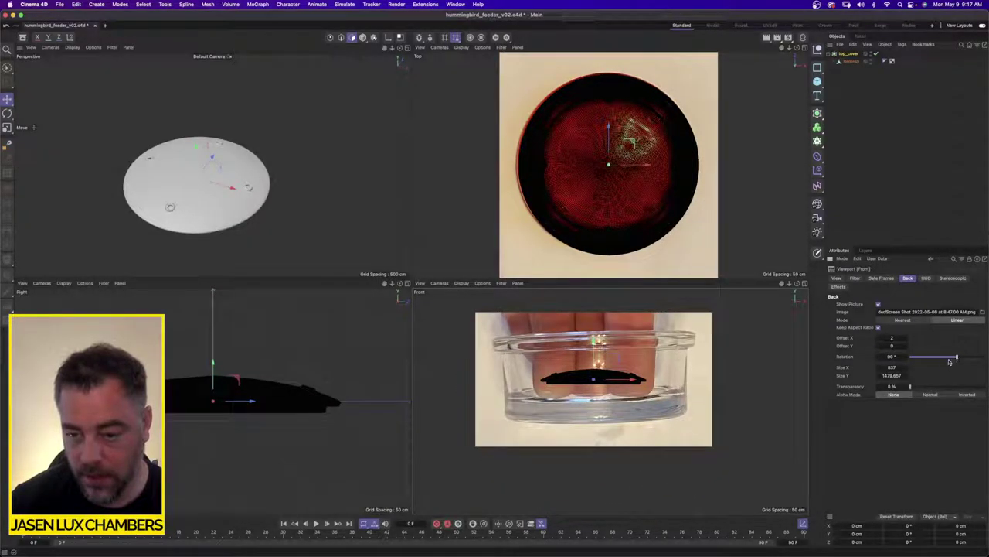
{"action": "left_click", "coordinate": [905, 357]}
{"action": "left_click", "coordinate": [905, 357]}
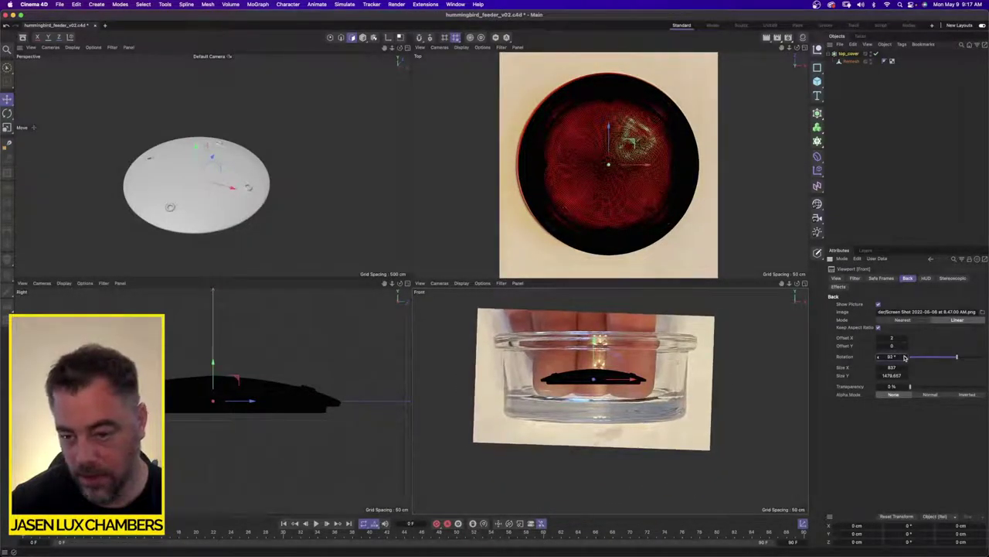
Scale the Front view's background image down to about 401 in Size X and 708 in Size Y
{"action": "double_click", "coordinate": [892, 369]}
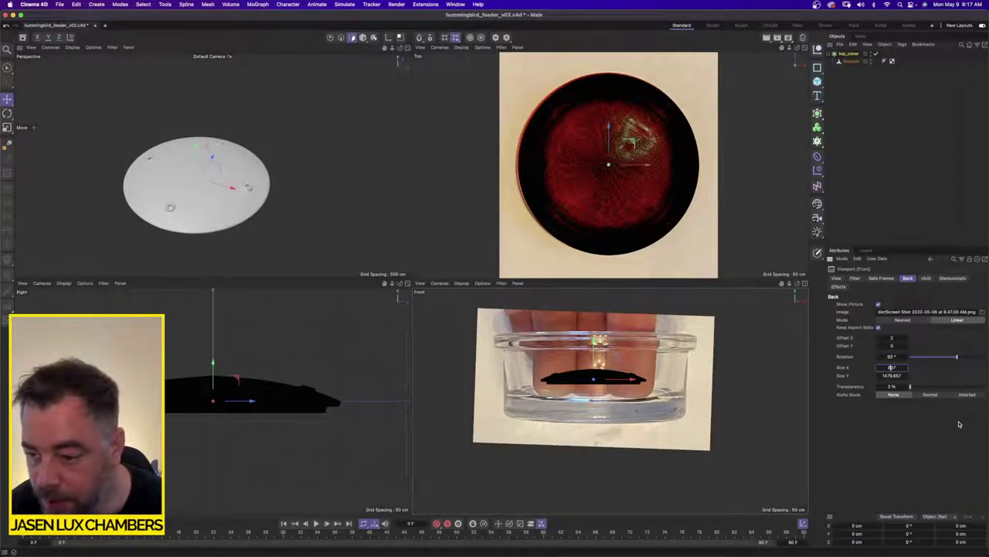
{"action": "key", "text": "Down"}
{"action": "key", "text": "Down"}
{"action": "key", "text": "Down"}
{"action": "key", "text": "Left"}
{"action": "key", "text": "Down"}
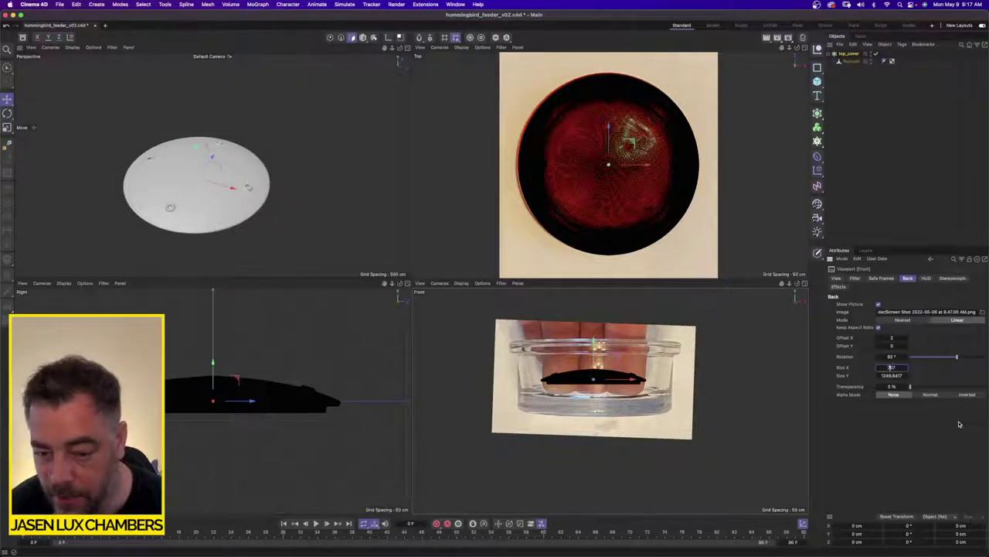
{"action": "key", "text": "Down"}
{"action": "key", "text": "Down"}
{"action": "key", "text": "Down"}
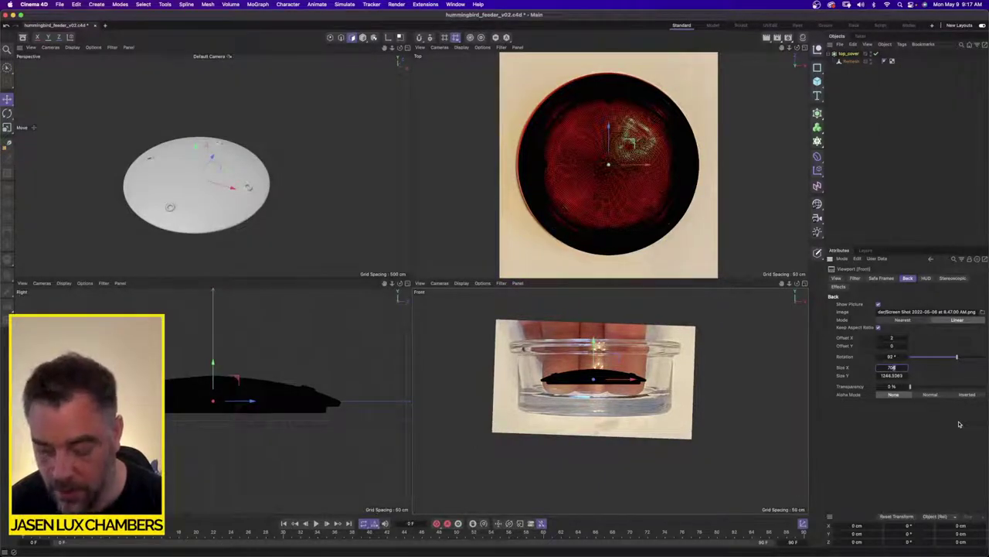
{"action": "key", "text": "Left"}
{"action": "key", "text": "Left"}
{"action": "key", "text": "Up"}
{"action": "key", "text": "Down"}
{"action": "key", "text": "Down"}
{"action": "key", "text": "Down"}
{"action": "key", "text": "Down"}
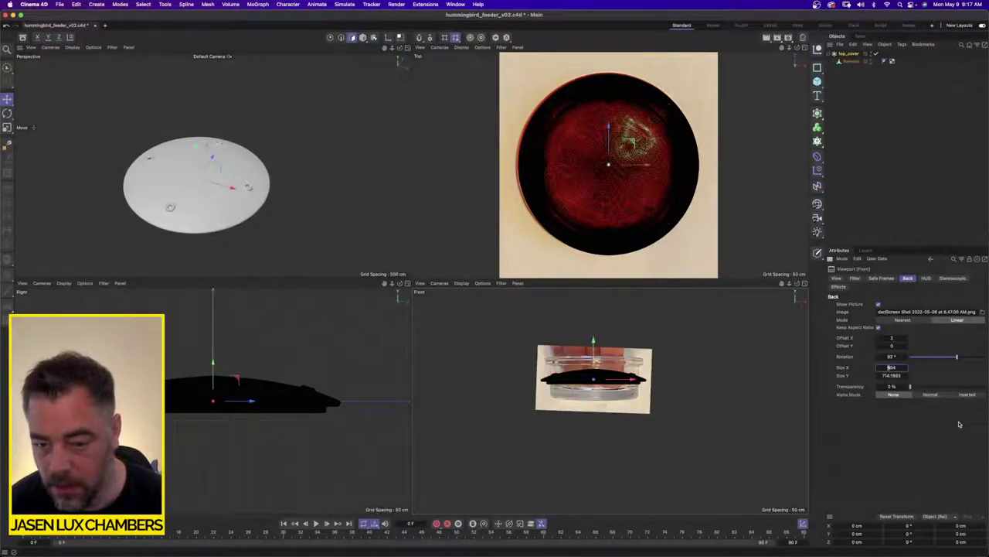
{"action": "right_click_drag", "start_coordinate": [619, 355], "coordinate": [688, 356], "text": "alt"}
{"action": "middle_click_drag", "start_coordinate": [619, 355], "coordinate": [676, 321], "text": "alt"}
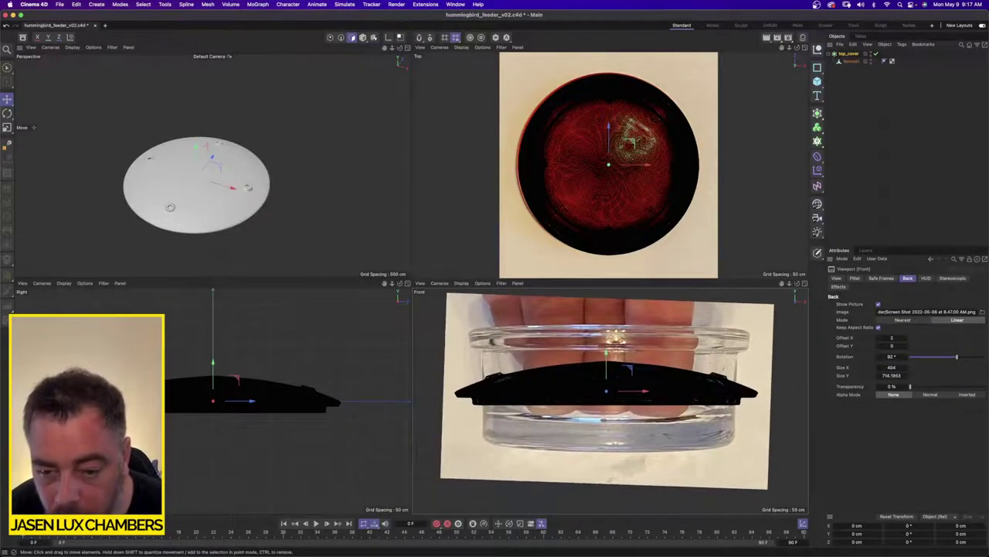
{"action": "left_click", "coordinate": [879, 376]}
{"action": "left_click", "coordinate": [879, 375]}
{"action": "left_click", "coordinate": [879, 375]}
{"action": "left_click", "coordinate": [879, 375]}
{"action": "left_click", "coordinate": [879, 376]}
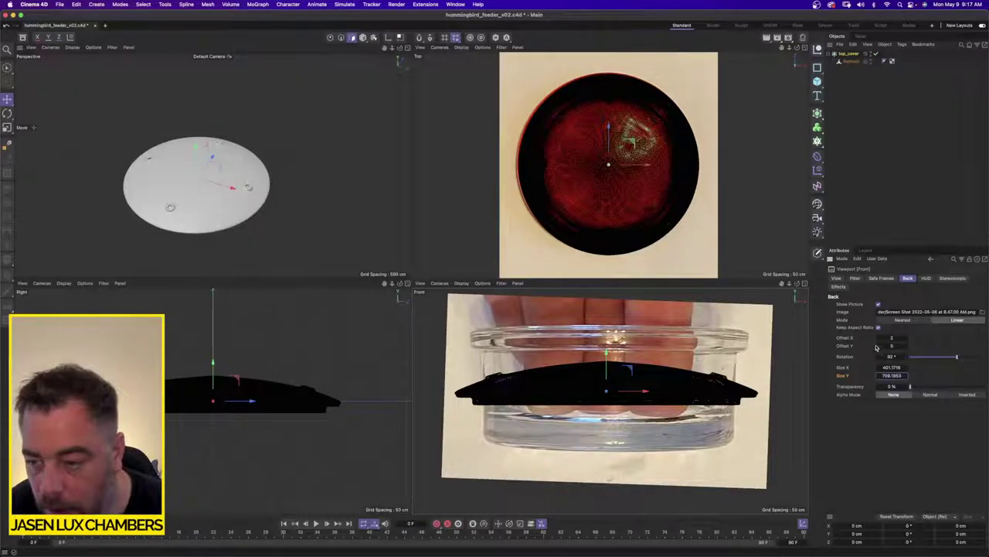
Lower the Front view's background image to Offset Y -132, bringing the dish rim beneath the top cover
{"action": "left_click", "coordinate": [877, 347]}
{"action": "left_click", "coordinate": [878, 347]}
{"action": "left_click", "coordinate": [878, 347]}
{"action": "left_click", "coordinate": [878, 347]}
{"action": "left_click", "coordinate": [878, 347]}
{"action": "key", "text": "Down"}
{"action": "key", "text": "Down"}
{"action": "key", "text": "Down"}
{"action": "key", "text": "Down"}
{"action": "key", "text": "Down"}
{"action": "key", "text": "Down"}
{"action": "key", "text": "Down"}
{"action": "key", "text": "Down"}
{"action": "key", "text": "Down"}
{"action": "key", "text": "Down"}
{"action": "key", "text": "Down"}
{"action": "key", "text": "Down"}
{"action": "key", "text": "Down"}
{"action": "key", "text": "Down"}
{"action": "key", "text": "Down"}
{"action": "key", "text": "Down"}
{"action": "key", "text": "Down"}
{"action": "key", "text": "Down"}
{"action": "key", "text": "Down"}
{"action": "key", "text": "Down"}
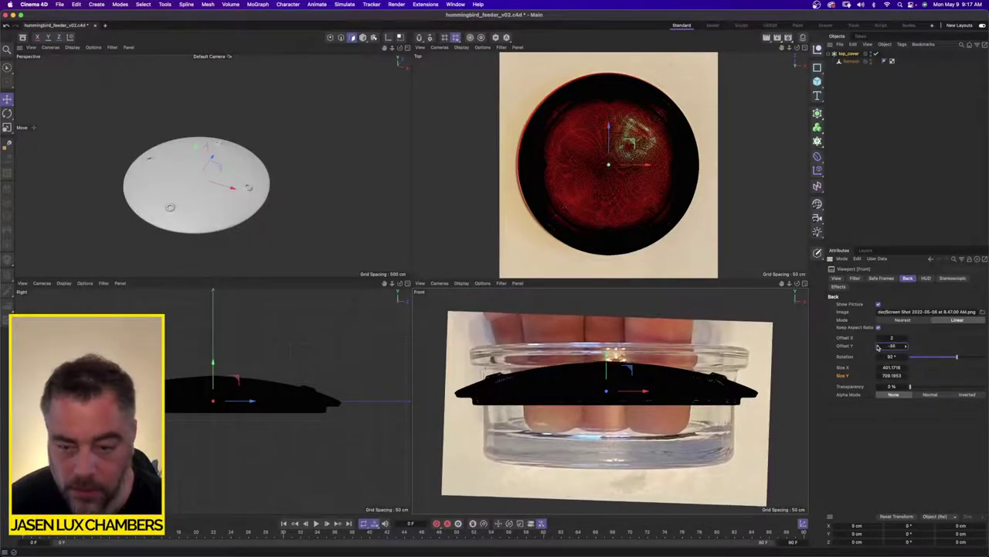
{"action": "key", "text": "Down"}
{"action": "key", "text": "Down"}
{"action": "key", "text": "Down"}
{"action": "key", "text": "Down"}
{"action": "key", "text": "Down"}
{"action": "key", "text": "Down"}
{"action": "key", "text": "Down"}
{"action": "key", "text": "Down"}
{"action": "key", "text": "Down"}
{"action": "key", "text": "Down"}
{"action": "key", "text": "Down"}
{"action": "key", "text": "Down"}
{"action": "key", "text": "Down"}
{"action": "key", "text": "Down"}
{"action": "key", "text": "Down"}
{"action": "key", "text": "Down"}
{"action": "key", "text": "Down"}
{"action": "key", "text": "Down"}
{"action": "key", "text": "Down"}
{"action": "key", "text": "Down"}
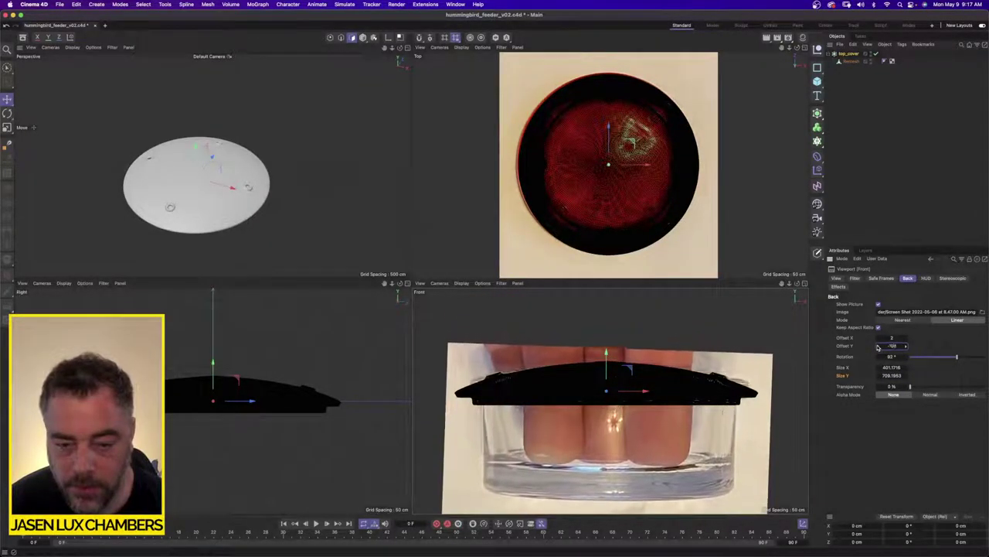
Enlarge the Front view's background image to about 434 in Size X to match the dish rim to the cover's width
{"action": "left_click", "coordinate": [908, 370]}
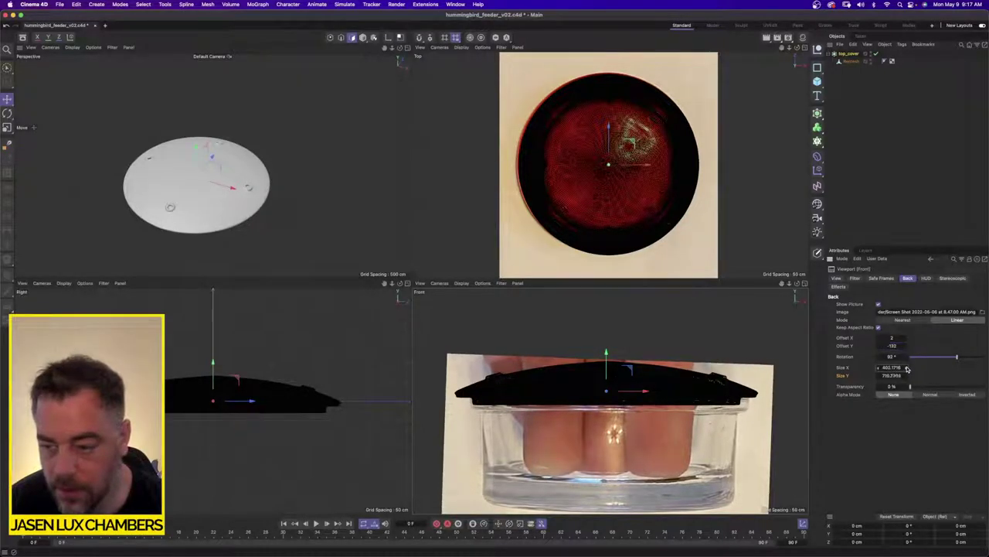
{"action": "key", "text": "Up"}
{"action": "key", "text": "Up"}
{"action": "key", "text": "Up"}
{"action": "key", "text": "Up"}
{"action": "key", "text": "Up"}
{"action": "key", "text": "Up"}
{"action": "key", "text": "Up"}
{"action": "key", "text": "Up"}
{"action": "key", "text": "Up"}
{"action": "key", "text": "Up"}
{"action": "key", "text": "Up"}
{"action": "key", "text": "Up"}
{"action": "key", "text": "Up"}
{"action": "key", "text": "Up"}
{"action": "key", "text": "Up"}
{"action": "key", "text": "Up"}
{"action": "key", "text": "Up"}
{"action": "key", "text": "Up"}
{"action": "key", "text": "Up"}
{"action": "key", "text": "Up"}
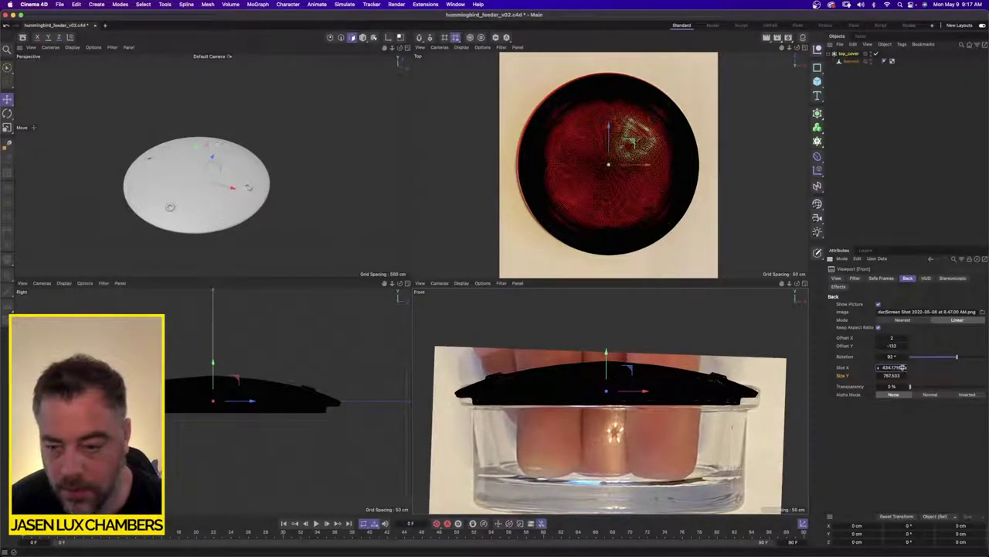
Fine-tune the Front view's background image position to Offset X -3 and Offset Y -154
{"action": "left_click", "coordinate": [876, 341]}
{"action": "key", "text": "Down"}
{"action": "key", "text": "Down"}
{"action": "key", "text": "Down"}
{"action": "key", "text": "Down"}
{"action": "key", "text": "Down"}
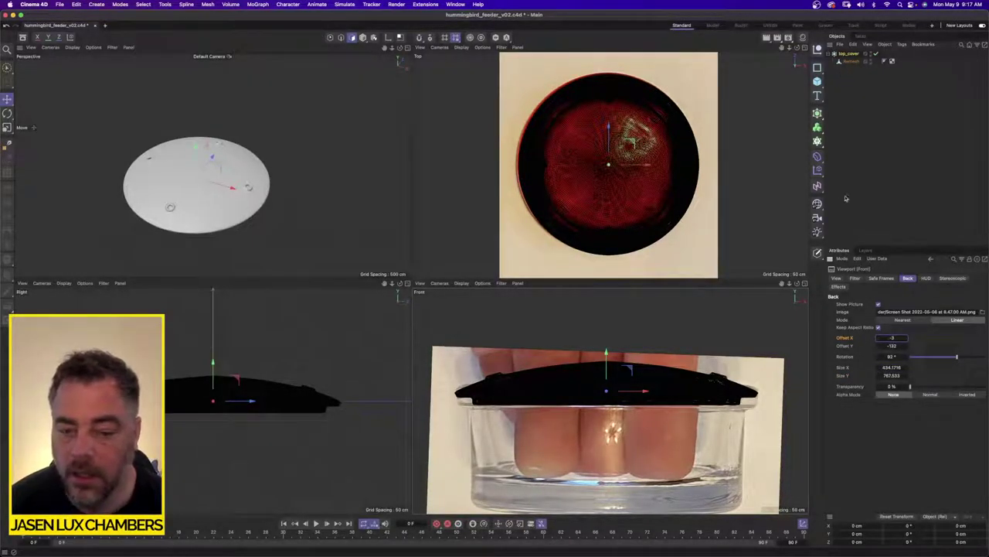
{"action": "left_click", "coordinate": [878, 347]}
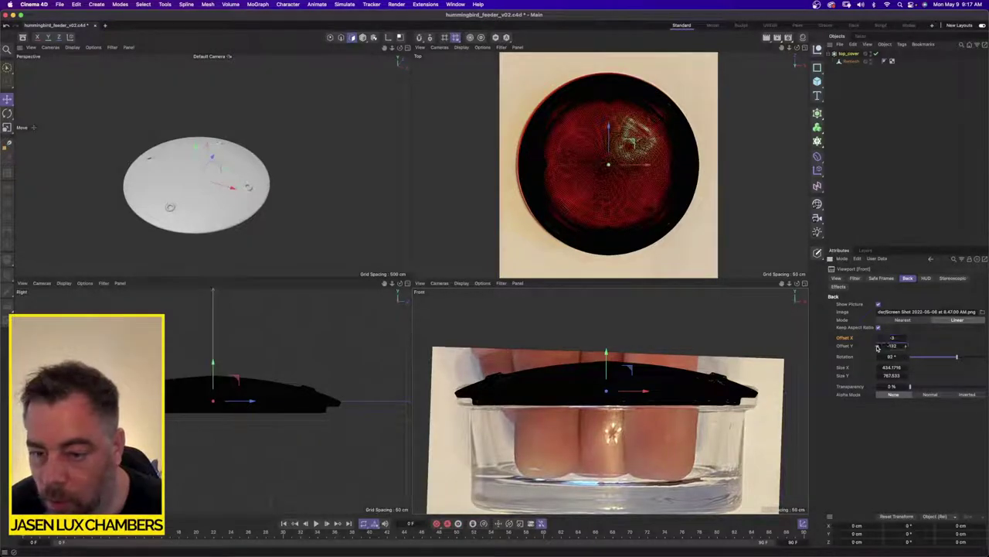
Hide the top_cover object in the viewports and maximize the Front view on the glass dish photo
{"action": "left_click", "coordinate": [884, 92]}
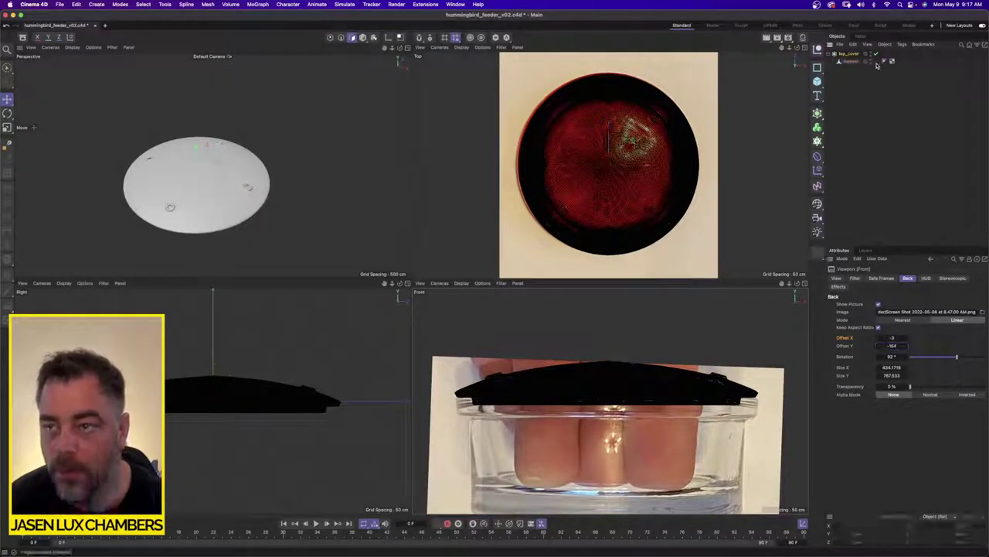
{"action": "left_click", "coordinate": [871, 53]}
{"action": "left_click", "coordinate": [871, 53]}
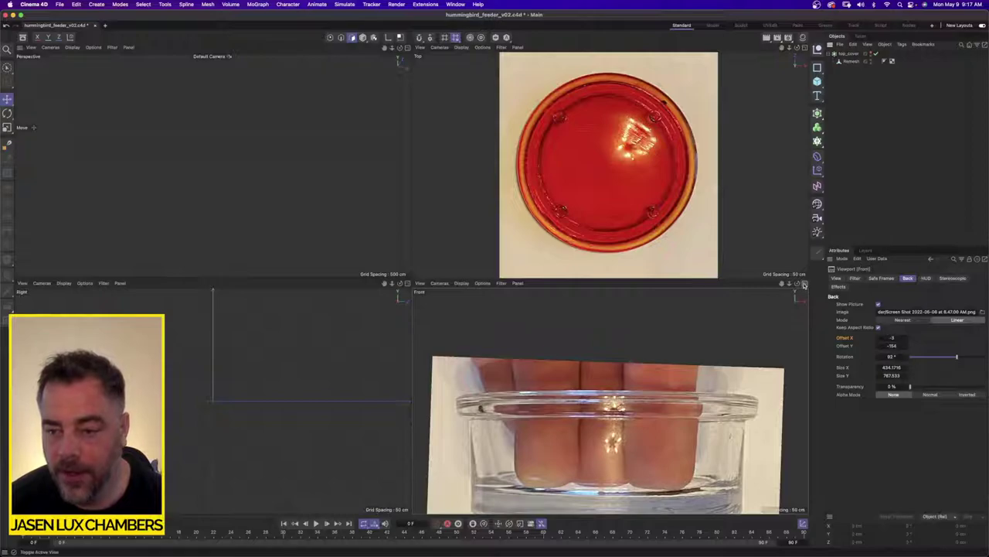
{"action": "left_click", "coordinate": [805, 283]}
{"action": "scroll", "coordinate": [363, 295], "scroll_direction": "down", "scroll_amount": 3}
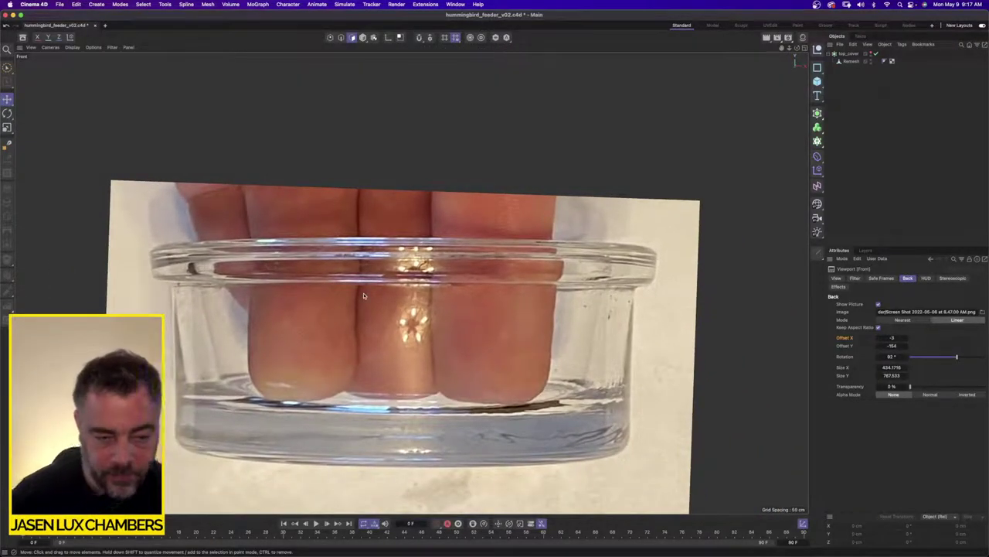
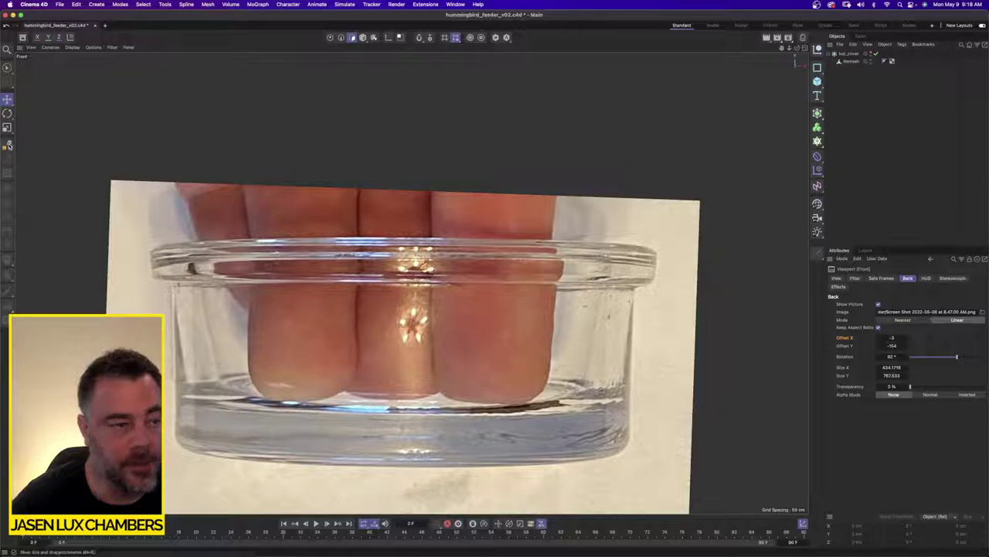
Start a Bezier spline with the Spline Pen, tracing the dish's inner floor from its centre to the corner at the inner wall
{"action": "left_click", "coordinate": [362, 37]}
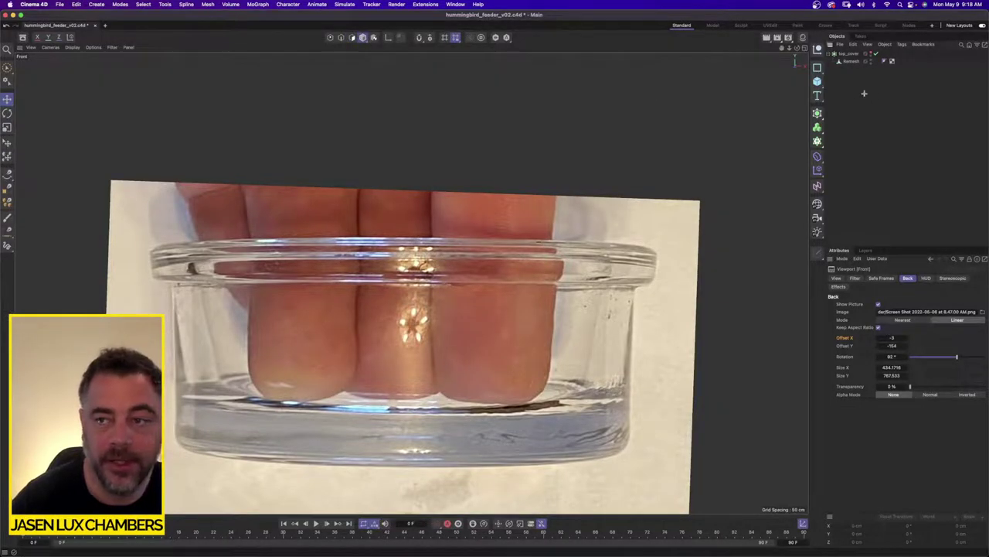
{"action": "left_click", "coordinate": [7, 175]}
{"action": "left_click", "coordinate": [57, 190]}
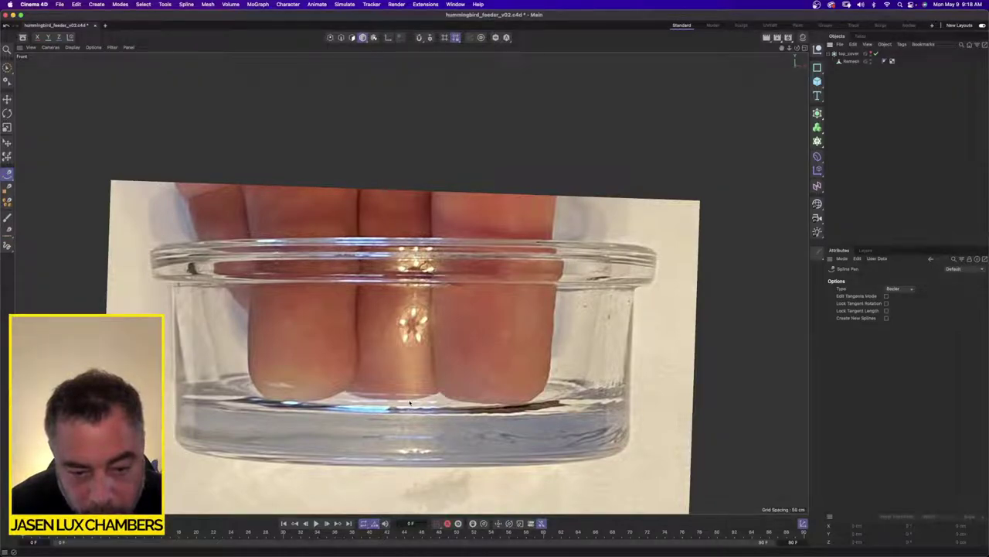
{"action": "left_click", "coordinate": [410, 401]}
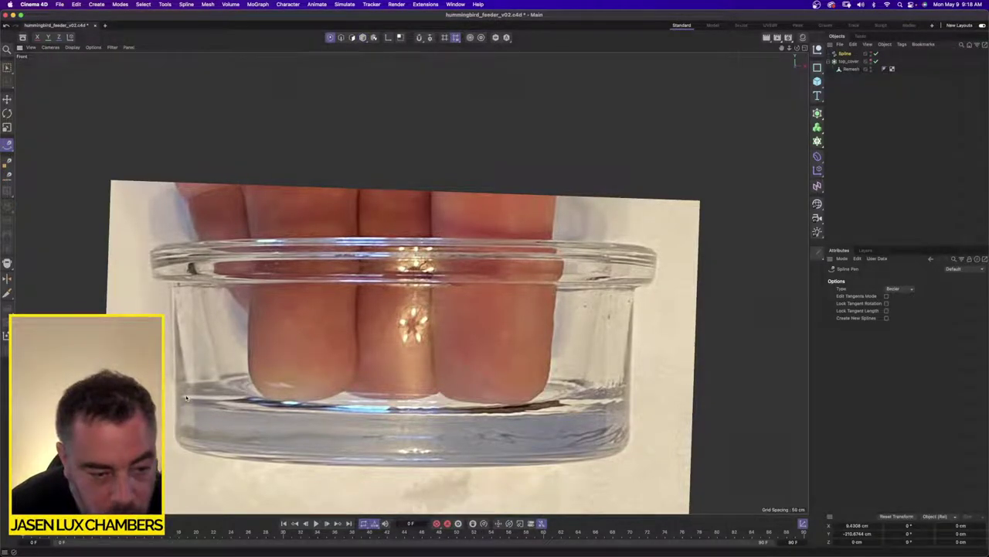
{"action": "scroll", "coordinate": [185, 396], "scroll_direction": "up", "scroll_amount": 10}
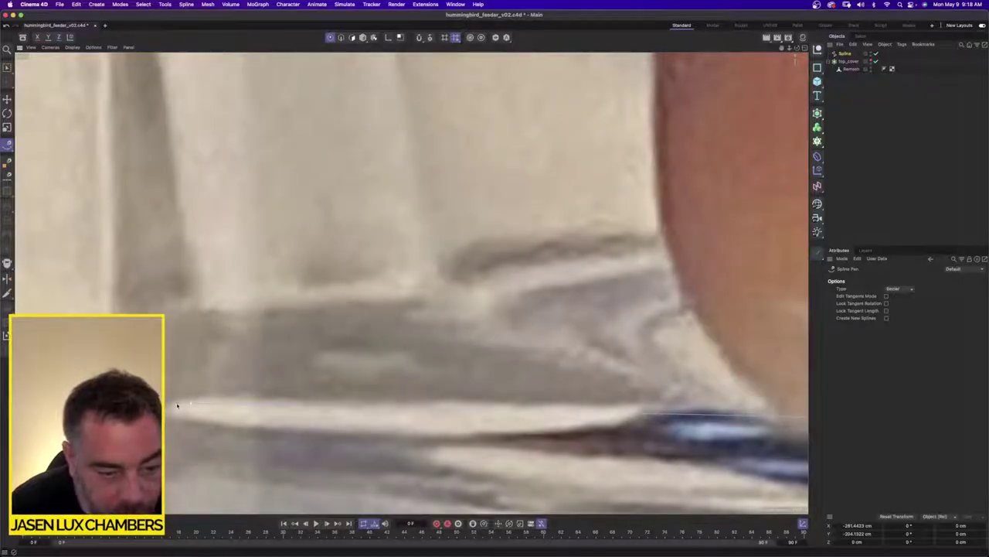
{"action": "scroll", "coordinate": [174, 391], "scroll_direction": "down", "scroll_amount": 10}
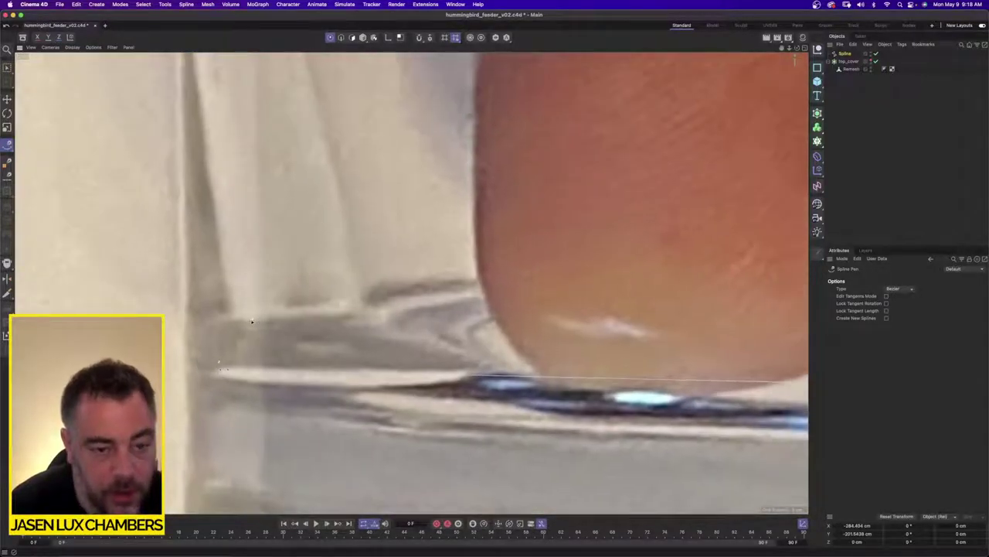
{"action": "scroll", "coordinate": [224, 232], "scroll_direction": "up", "scroll_amount": 4}
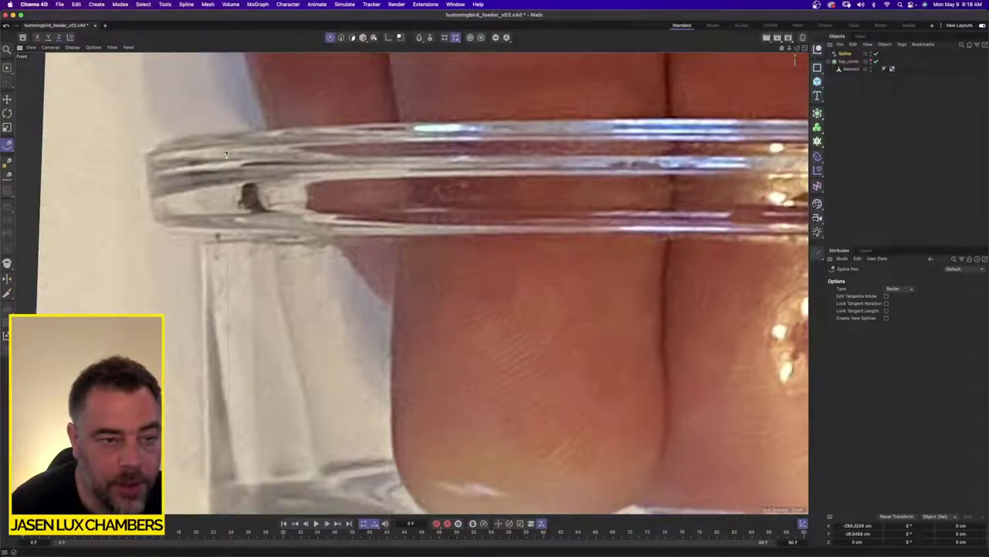
{"action": "scroll", "coordinate": [223, 145], "scroll_direction": "up", "scroll_amount": 3}
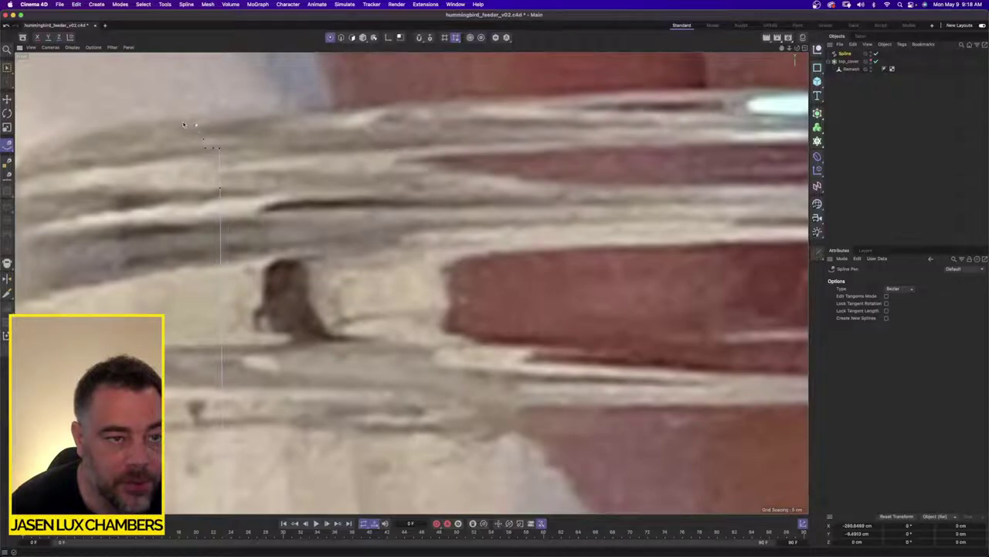
{"action": "scroll", "coordinate": [170, 127], "scroll_direction": "down", "scroll_amount": 3}
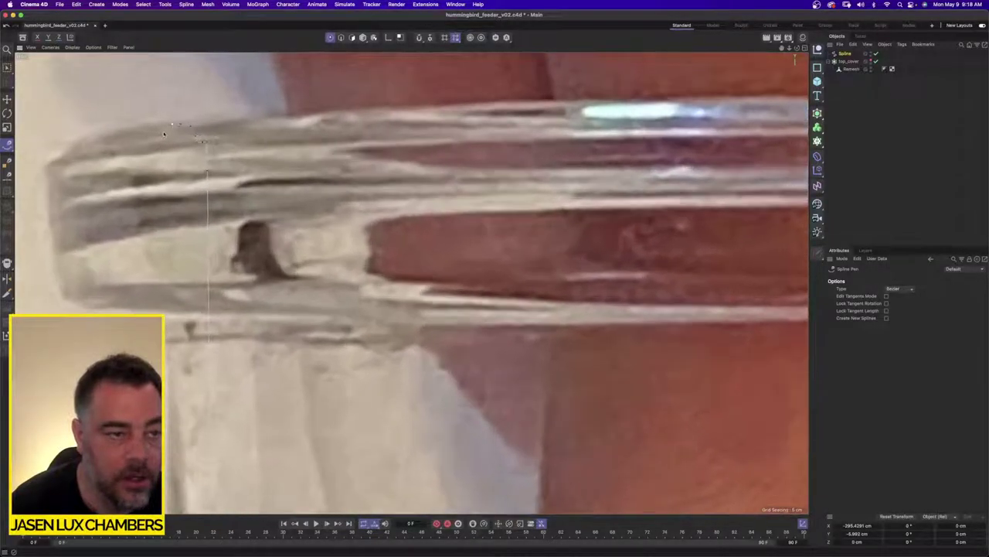
{"action": "middle_click_drag", "start_coordinate": [164, 134], "coordinate": [257, 150]}
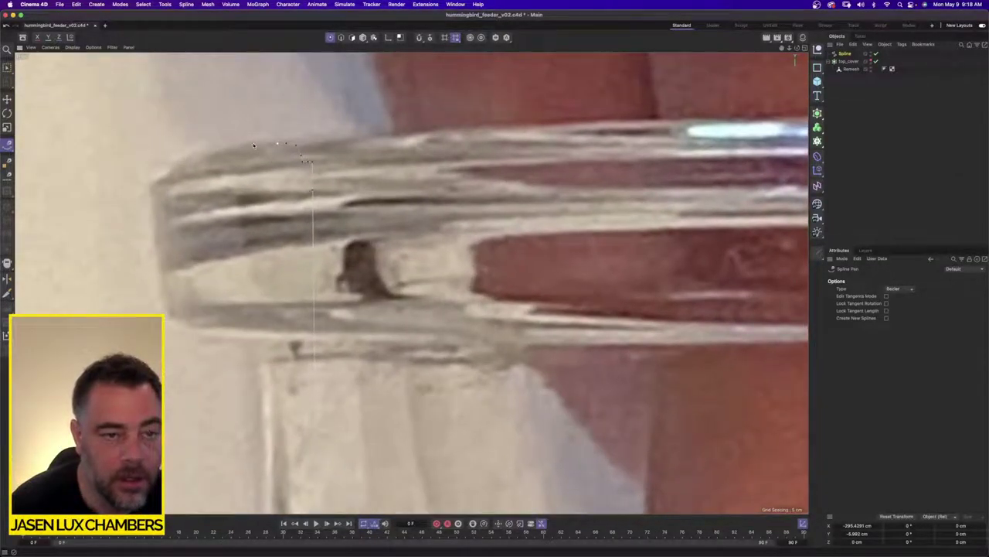
{"action": "scroll", "coordinate": [253, 145], "scroll_direction": "down", "scroll_amount": 5}
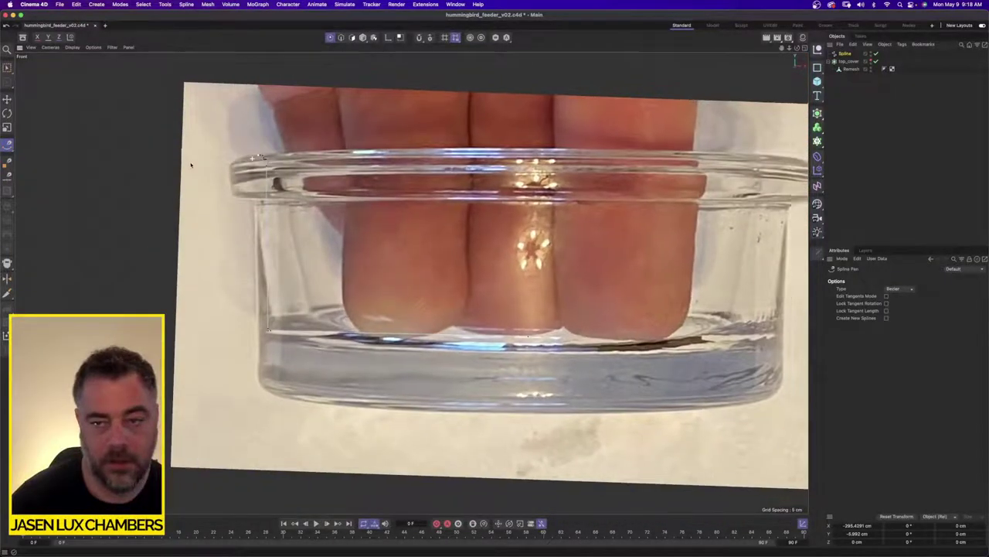
{"action": "scroll", "coordinate": [191, 164], "scroll_direction": "down", "scroll_amount": 3}
{"action": "scroll", "coordinate": [182, 163], "scroll_direction": "up", "scroll_amount": 2}
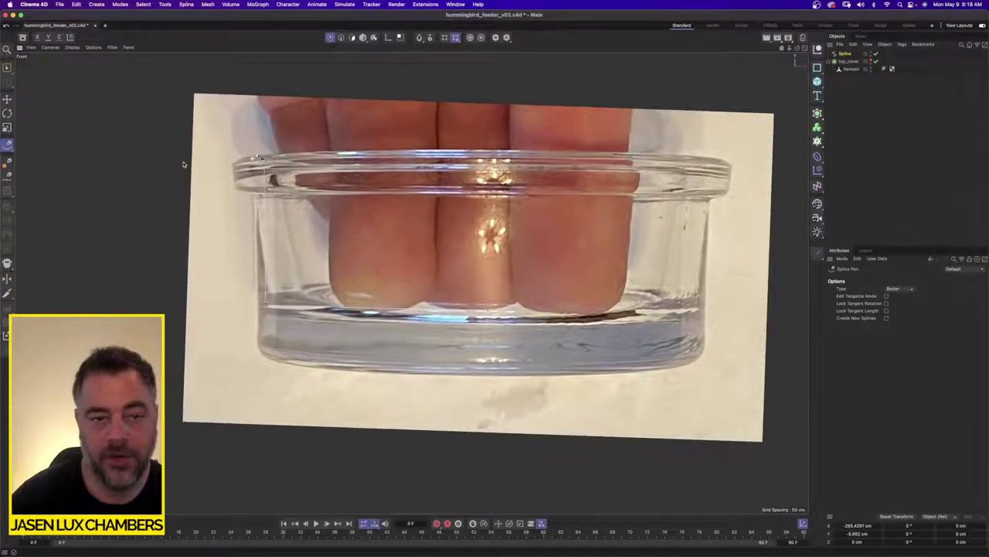
{"action": "scroll", "coordinate": [183, 164], "scroll_direction": "up", "scroll_amount": 5}
{"action": "key", "text": "super+z"}
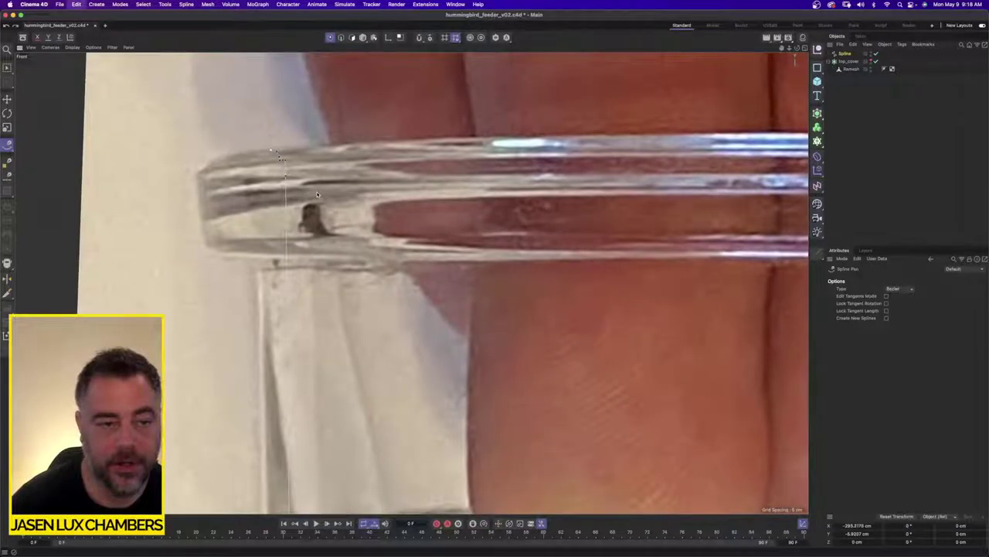
{"action": "key", "text": "super+z"}
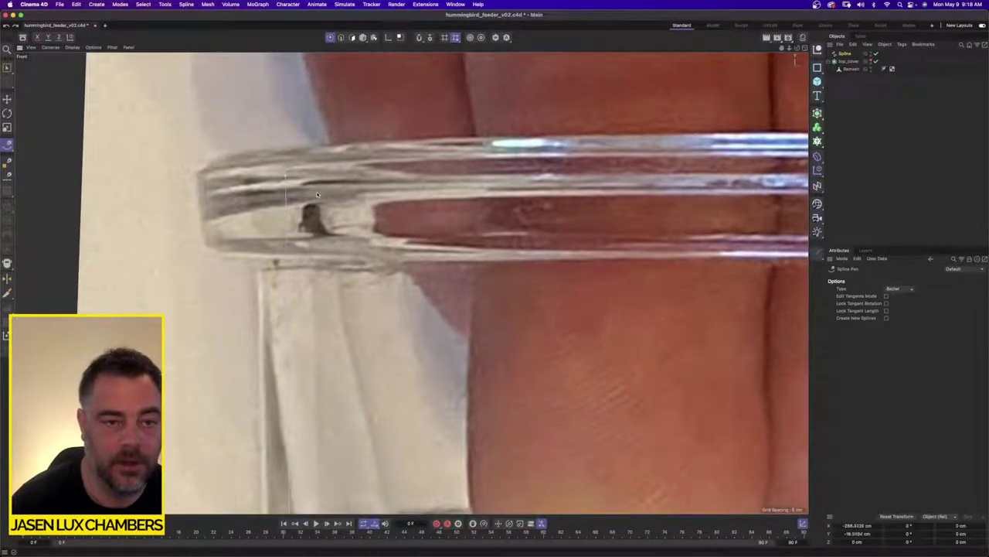
{"action": "scroll", "coordinate": [285, 178], "scroll_direction": "up", "scroll_amount": 3}
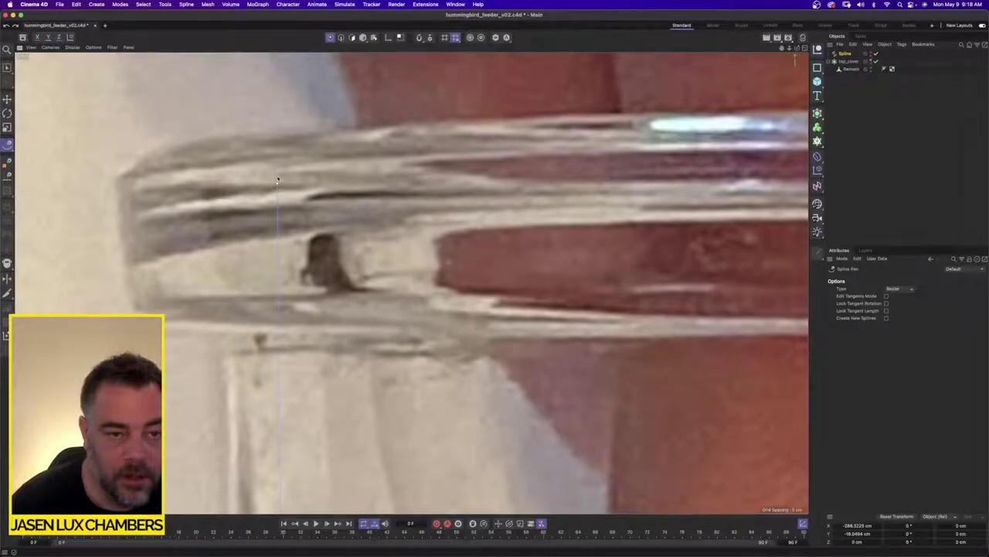
{"action": "key", "text": "super+z"}
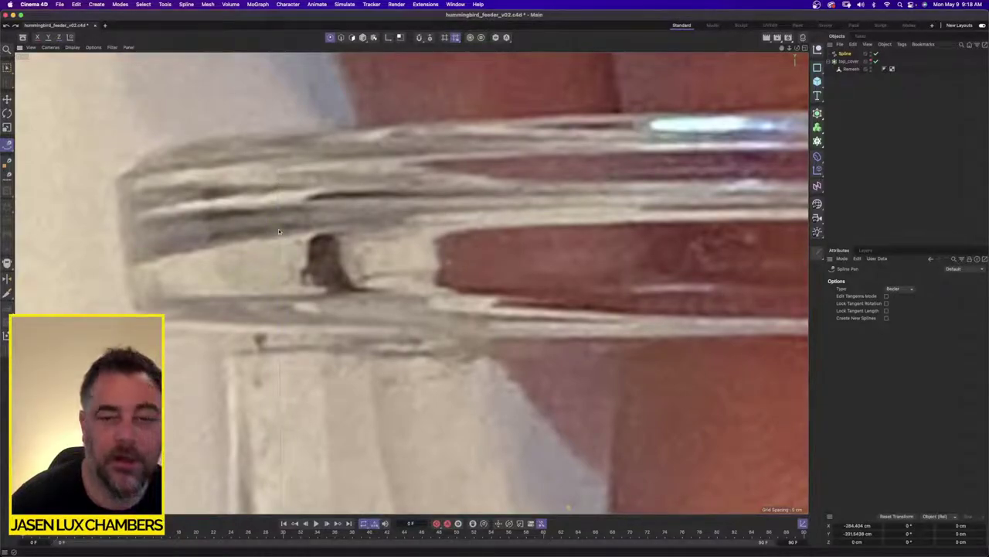
Continue the spline up the inner wall and outward along the rim's inner ledge, placing closely spaced points at the corners
{"action": "left_click", "coordinate": [280, 220]}
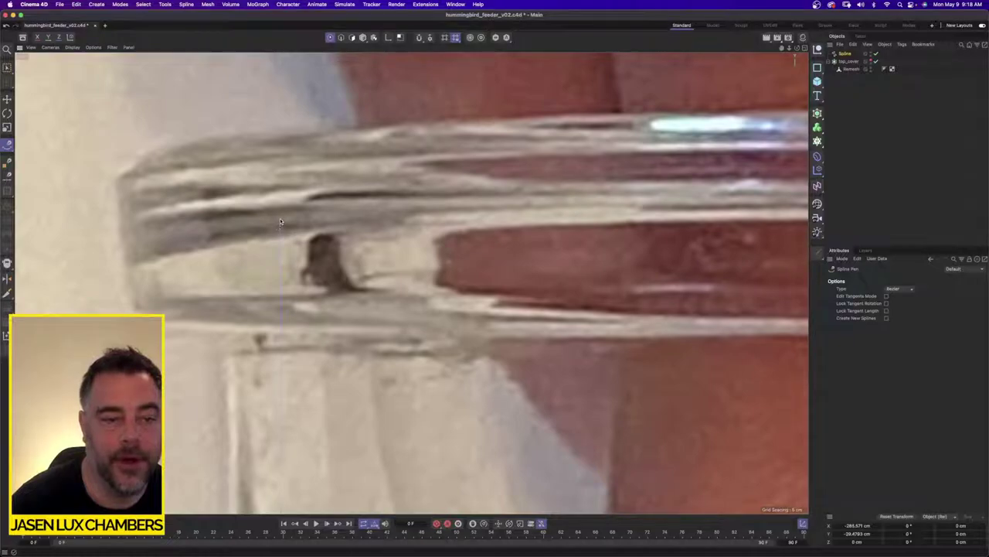
{"action": "left_click", "coordinate": [279, 219]}
{"action": "left_click", "coordinate": [274, 213]}
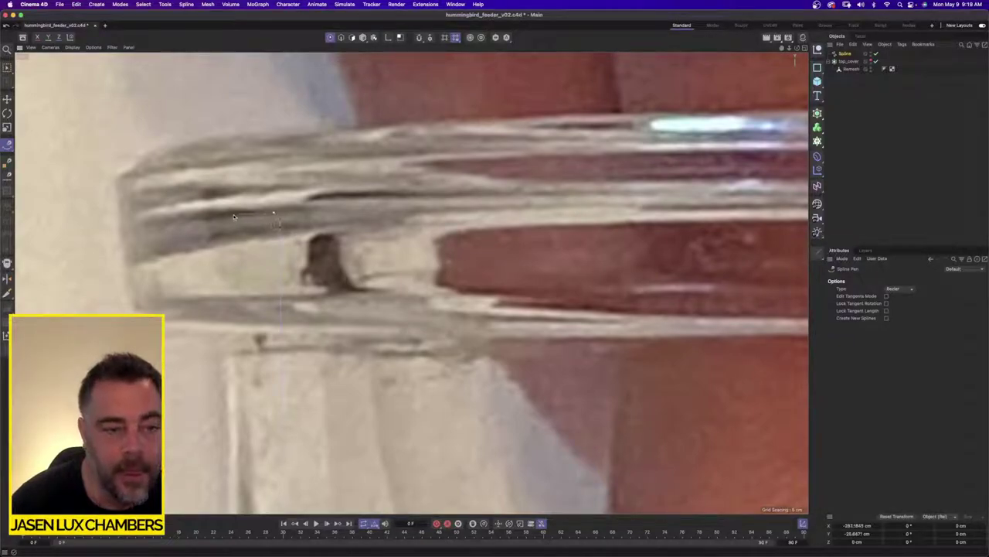
{"action": "left_click_drag", "start_coordinate": [225, 215], "coordinate": [207, 210]}
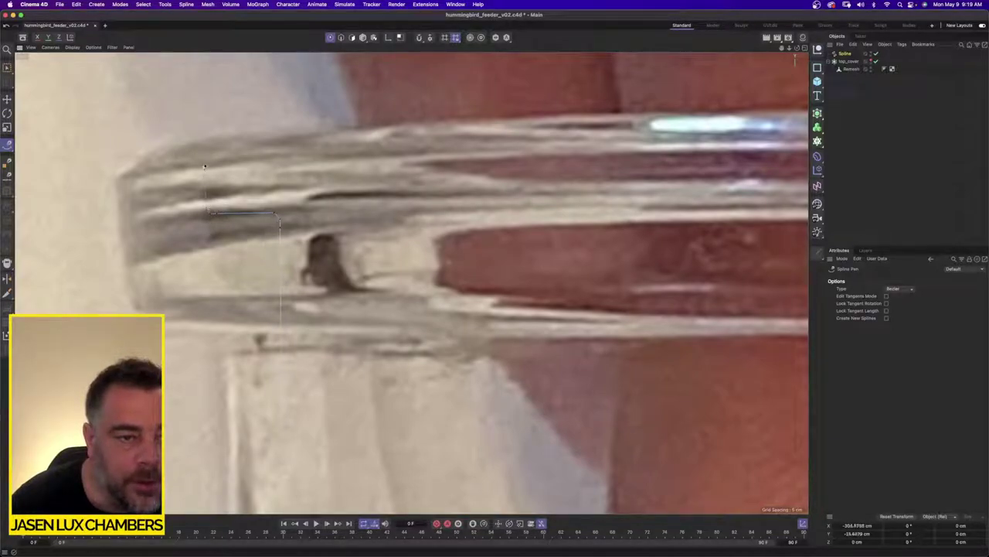
Trace the rim's top and outer edge down to its lower outer corner, with closely spaced points at each corner
{"action": "left_click", "coordinate": [126, 166]}
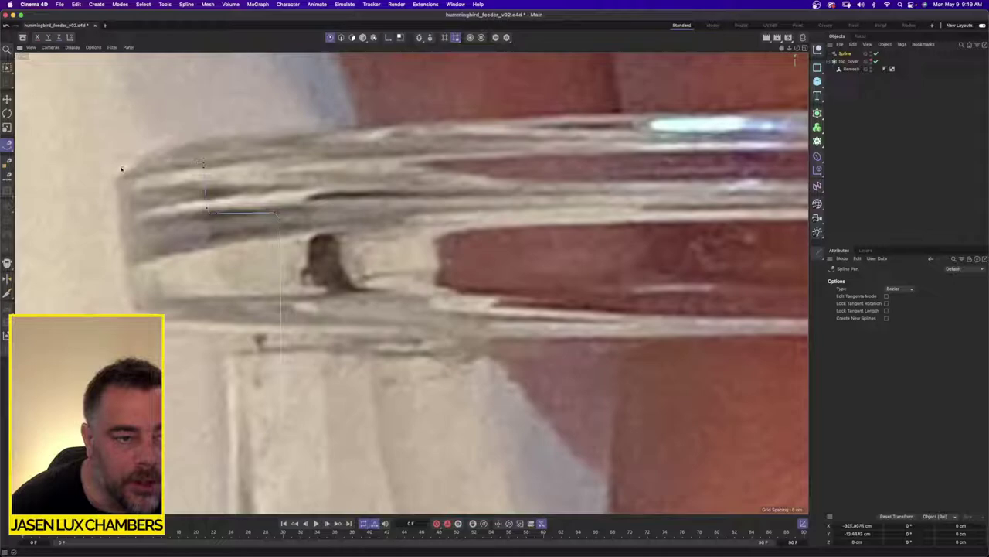
{"action": "left_click", "coordinate": [120, 167]}
{"action": "left_click", "coordinate": [117, 175]}
{"action": "left_click", "coordinate": [124, 295]}
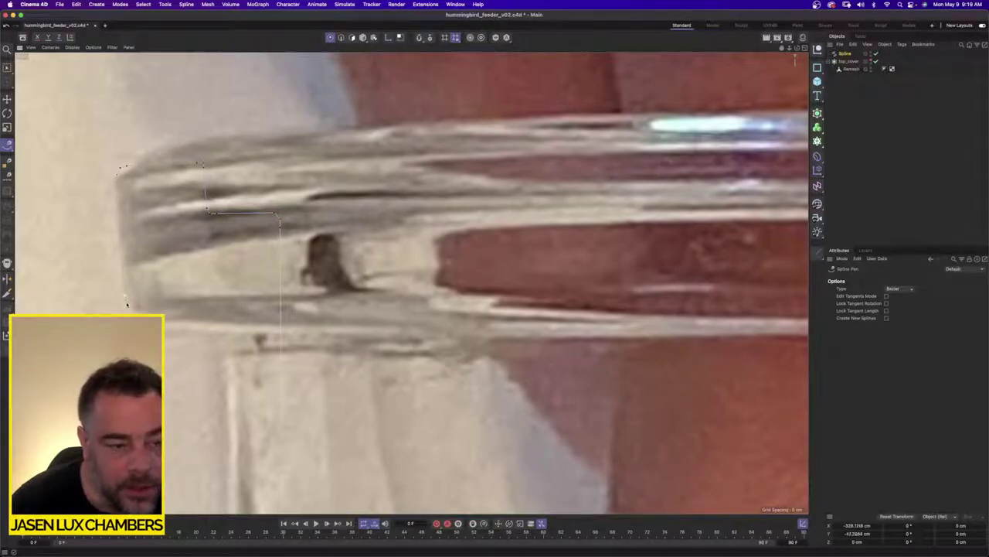
{"action": "left_click", "coordinate": [127, 307]}
{"action": "left_click", "coordinate": [126, 306]}
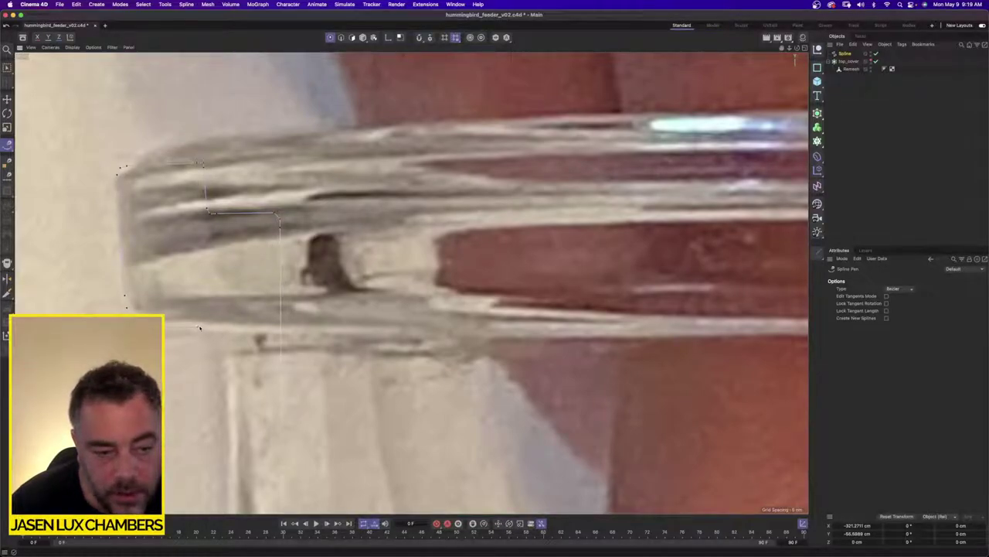
Trace the rim's underside, the outer wall and the rounded bottom corner, ending the profile along the base at the dish's centre
{"action": "left_click", "coordinate": [200, 327]}
{"action": "left_click", "coordinate": [208, 327]}
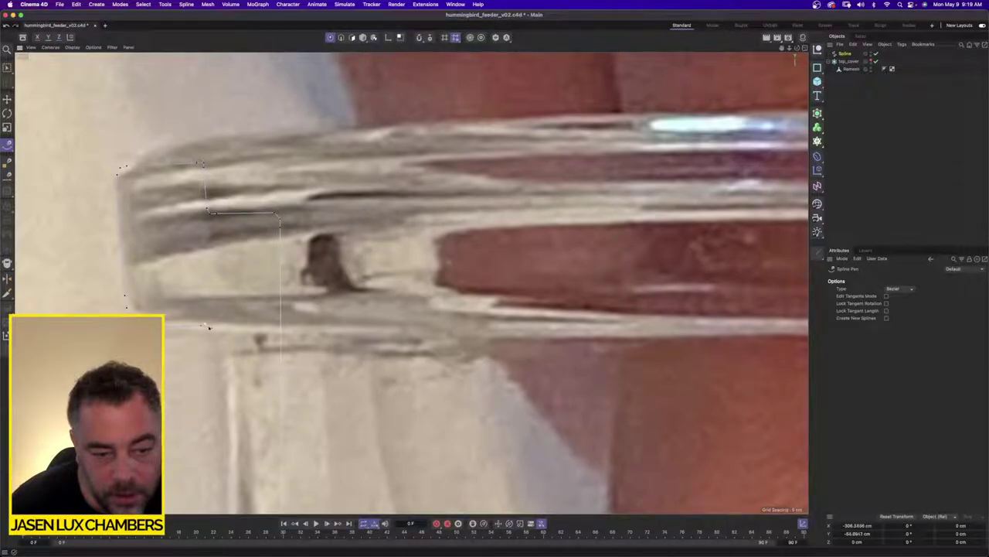
{"action": "scroll", "coordinate": [207, 328], "scroll_direction": "up", "scroll_amount": 3}
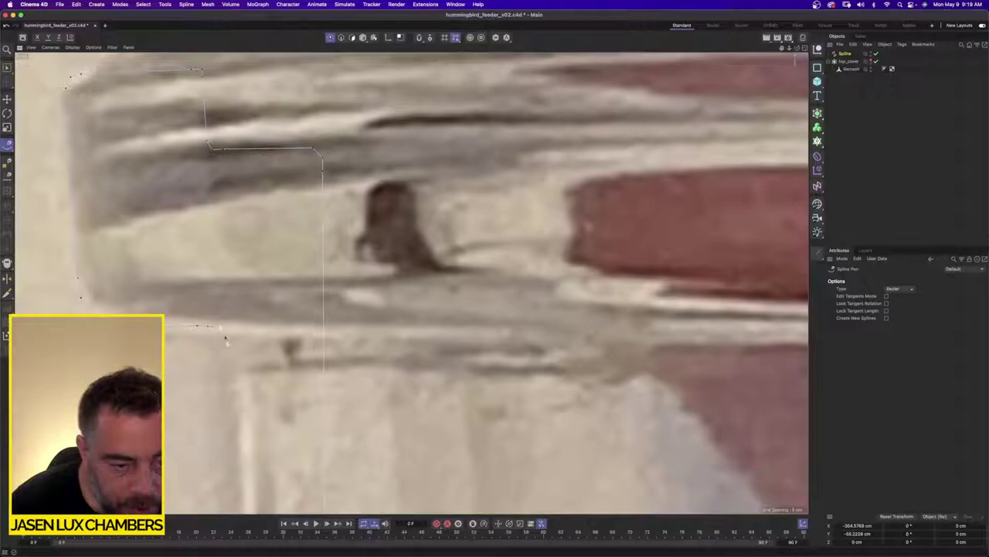
{"action": "scroll", "coordinate": [239, 393], "scroll_direction": "down", "scroll_amount": 6}
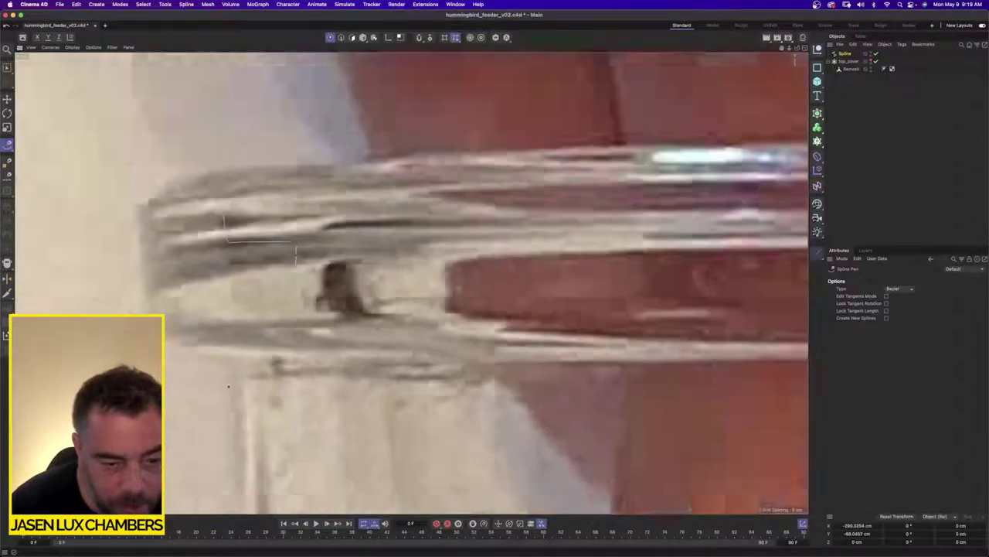
{"action": "scroll", "coordinate": [306, 349], "scroll_direction": "up", "scroll_amount": 2}
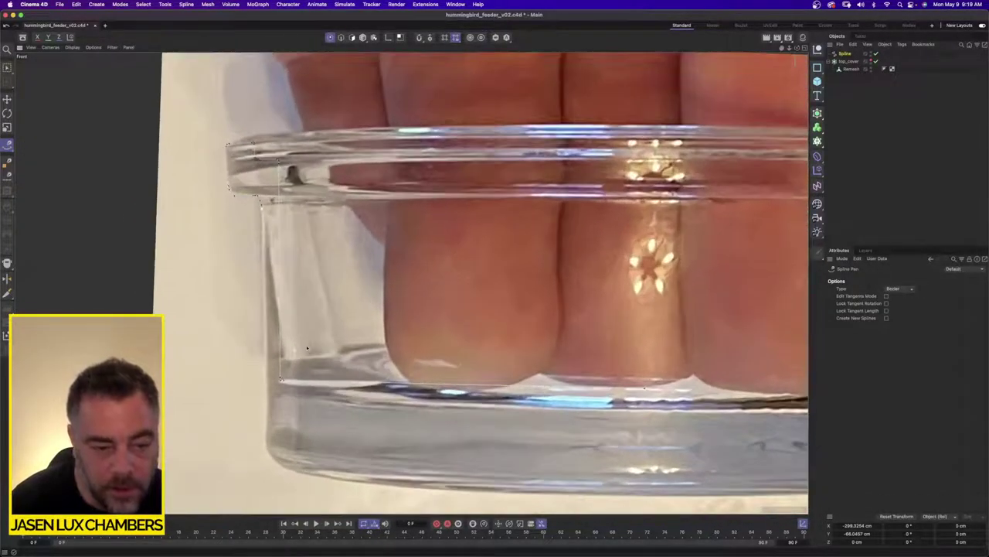
{"action": "left_click", "coordinate": [275, 463]}
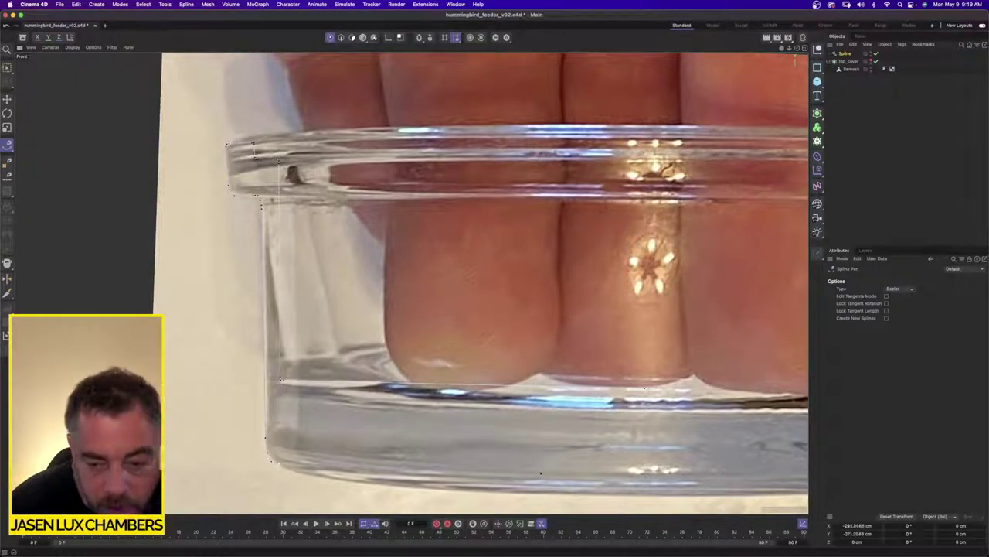
{"action": "scroll", "coordinate": [654, 472], "scroll_direction": "down", "scroll_amount": 5}
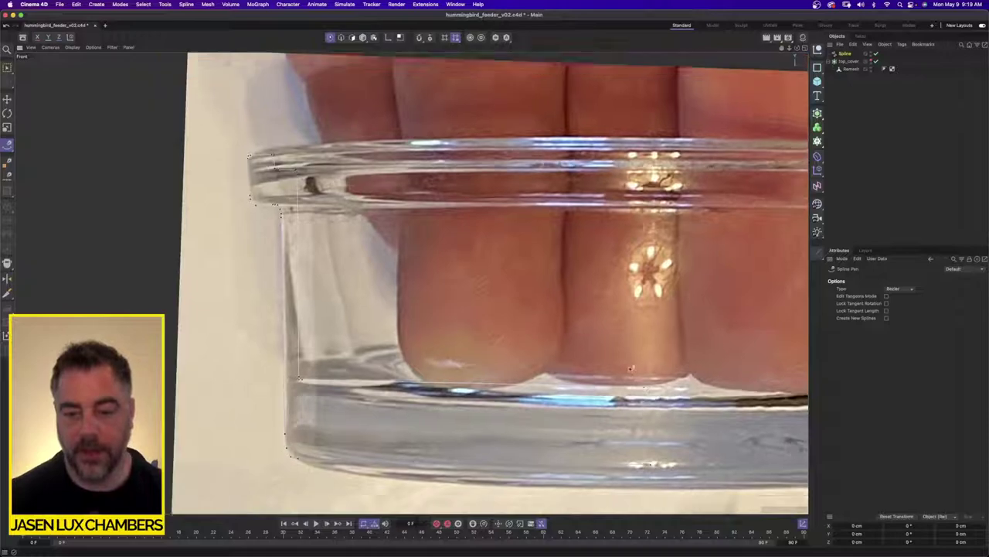
Leave the Spline Pen for Live Selection and set the dish spline's Type to B-Spline
{"action": "left_click", "coordinate": [8, 68]}
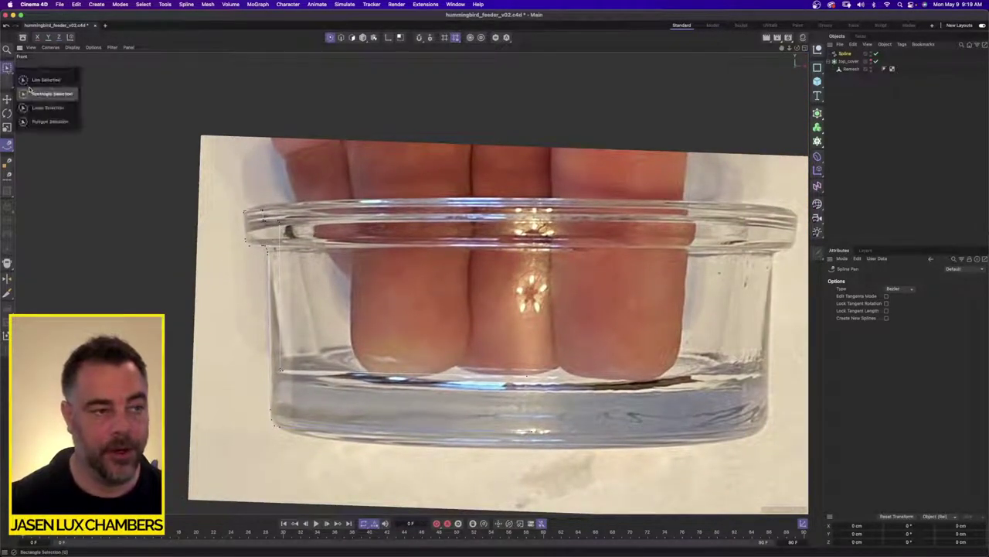
{"action": "left_click", "coordinate": [31, 79]}
{"action": "scroll", "coordinate": [295, 244], "scroll_direction": "up", "scroll_amount": 5}
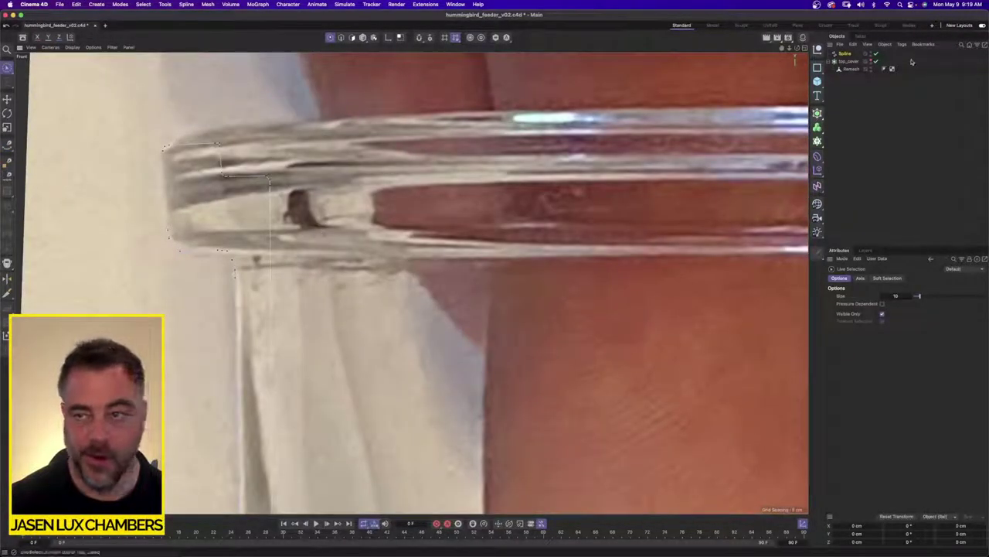
{"action": "left_click", "coordinate": [844, 54]}
{"action": "left_click", "coordinate": [913, 295]}
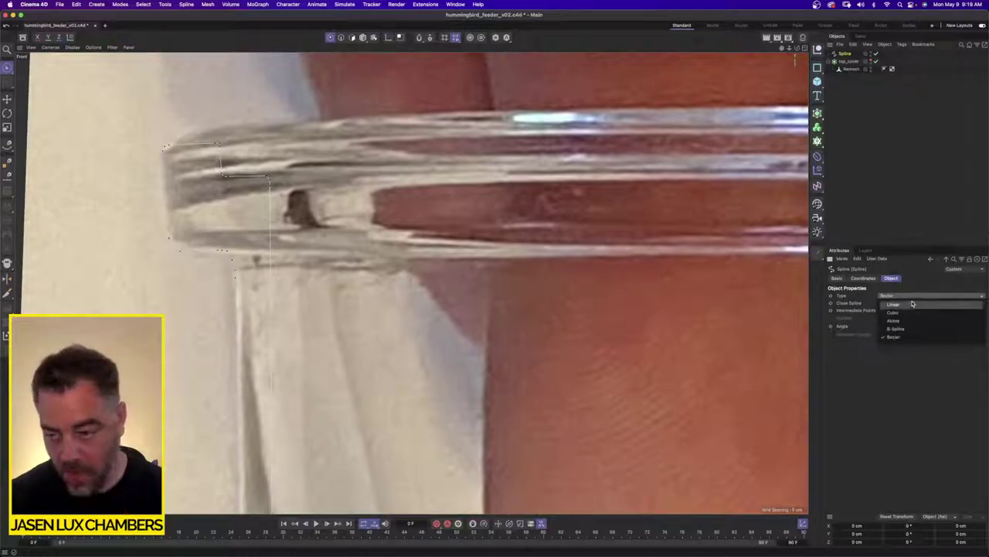
{"action": "left_click", "coordinate": [910, 328]}
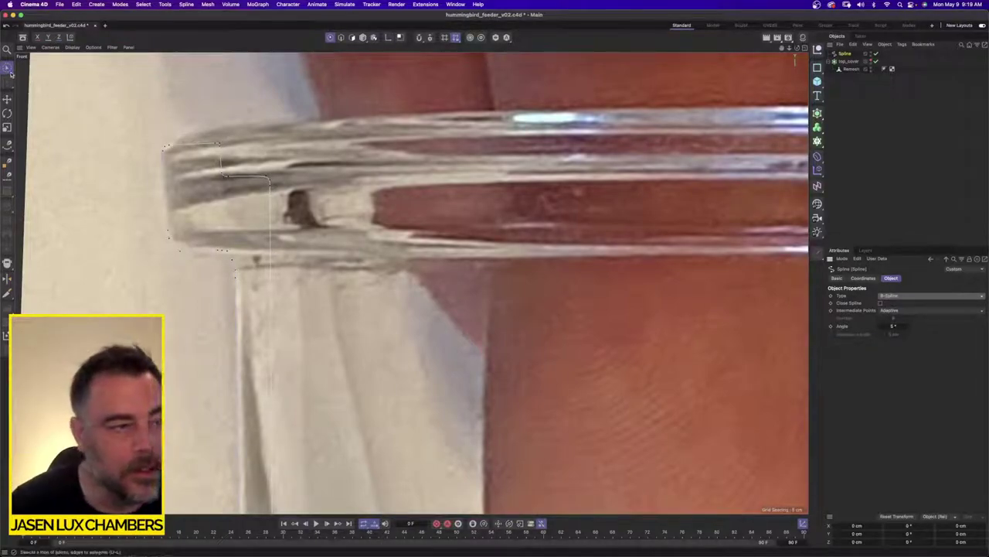
Select the points along the rim's top edge with Rectangle Selection and level them by setting their Y size to 0 cm
{"action": "left_click", "coordinate": [8, 68]}
{"action": "left_click", "coordinate": [31, 93]}
{"action": "scroll", "coordinate": [170, 145], "scroll_direction": "up", "scroll_amount": 5}
{"action": "left_click_drag", "start_coordinate": [193, 118], "coordinate": [350, 156]}
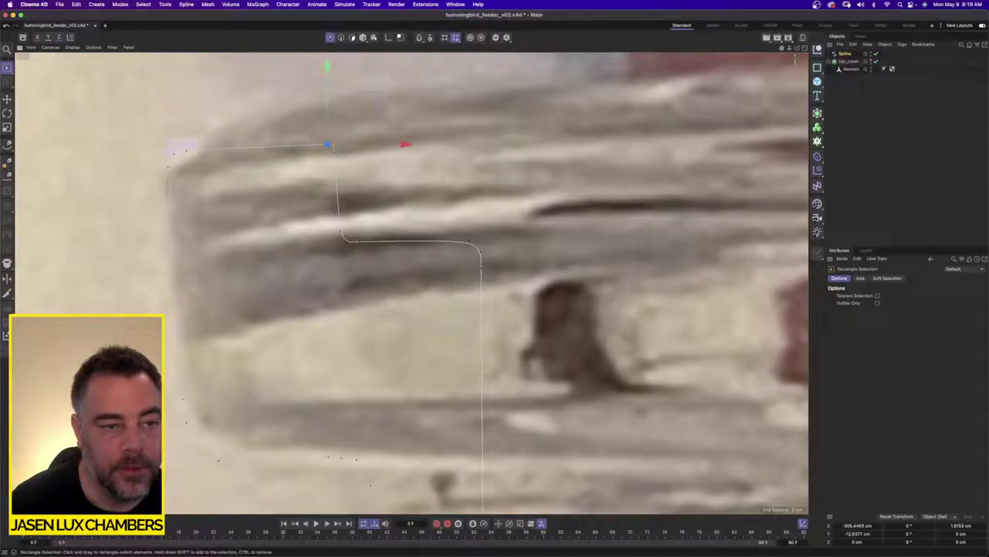
{"action": "left_click_drag", "start_coordinate": [168, 154], "coordinate": [168, 157], "text": "shift"}
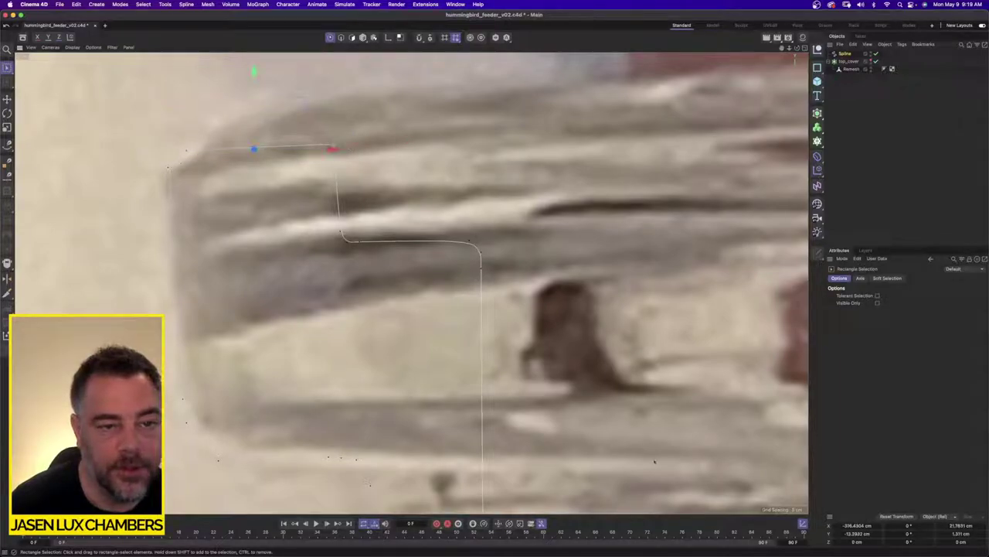
{"action": "left_click", "coordinate": [962, 533]}
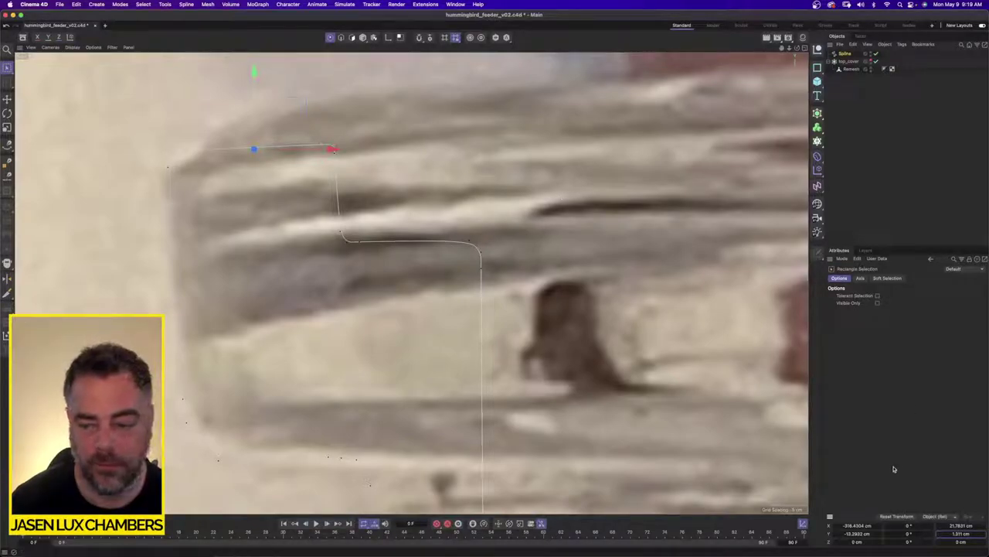
{"action": "left_click", "coordinate": [970, 534]}
{"action": "type", "text": "0"}
{"action": "key", "text": "Return"}
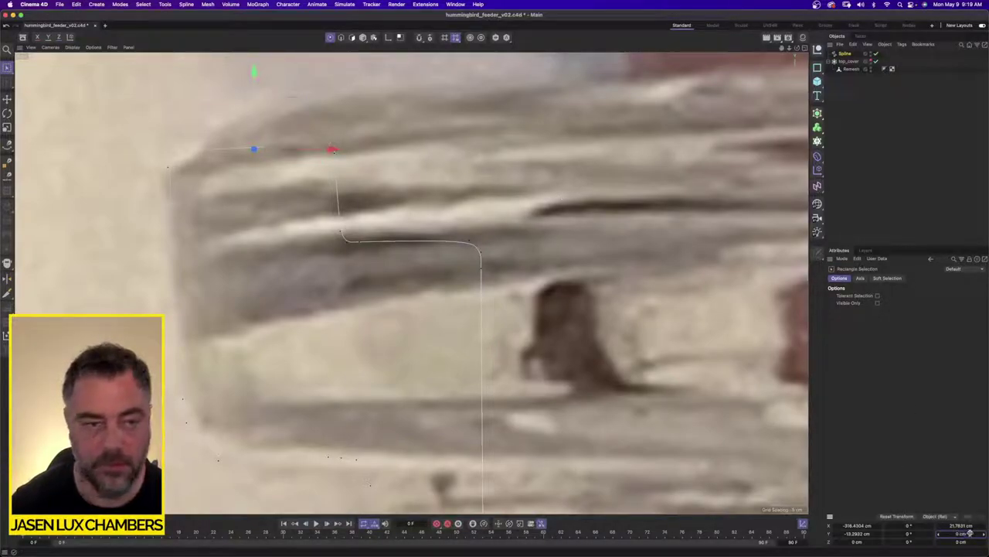
Select the points along the rim's short inner wall and align them vertically by setting their X size to 0 cm
{"action": "left_click", "coordinate": [333, 161]}
{"action": "left_click_drag", "start_coordinate": [330, 151], "coordinate": [343, 241]}
{"action": "left_click", "coordinate": [970, 527]}
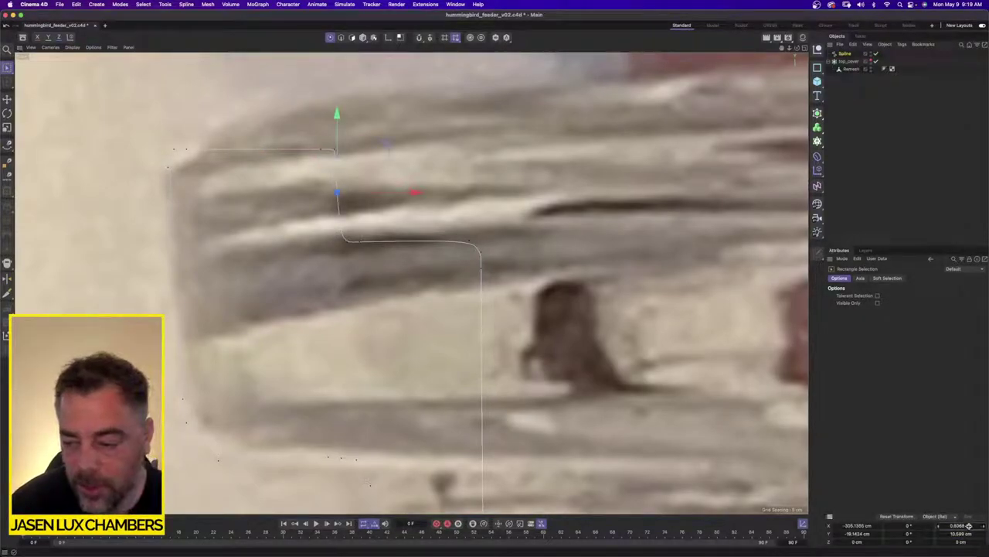
{"action": "type", "text": "0"}
{"action": "key", "text": "Return"}
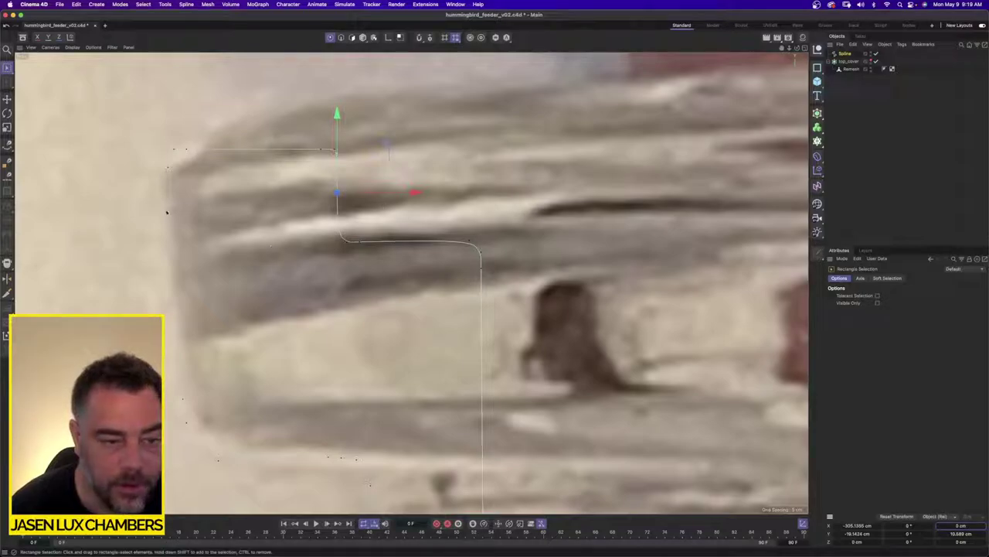
Select the points along the rim's outer edge and straighten them vertically by setting their X size to 0 cm
{"action": "scroll", "coordinate": [208, 270], "scroll_direction": "down", "scroll_amount": 3}
{"action": "left_click_drag", "start_coordinate": [175, 198], "coordinate": [207, 375]}
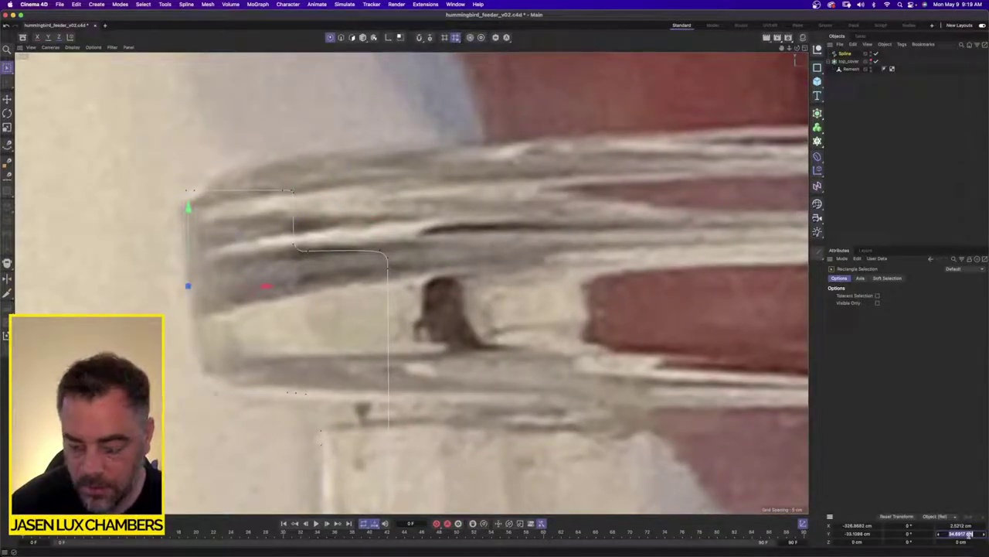
{"action": "double_click", "coordinate": [972, 525]}
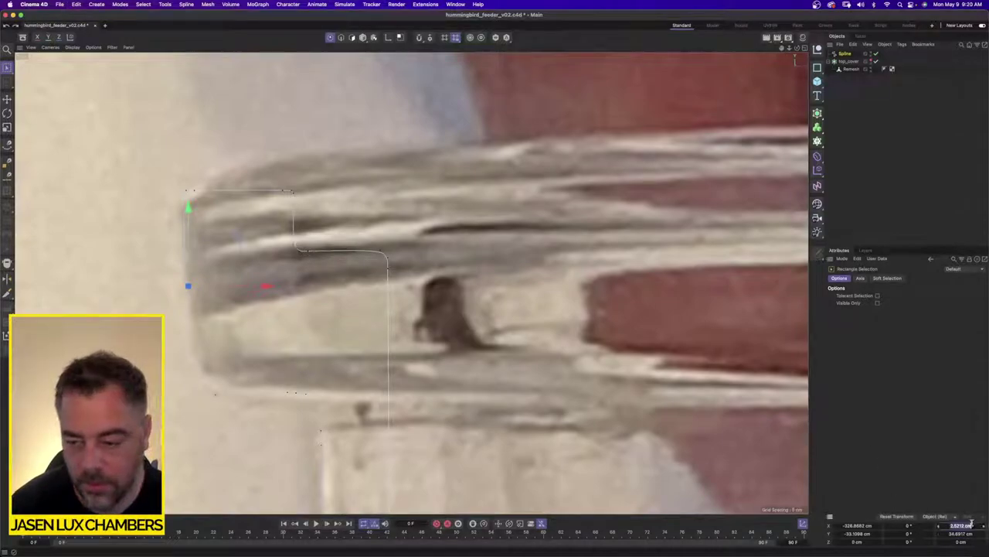
{"action": "type", "text": "0"}
{"action": "key", "text": "Return"}
Level the points along the rim's underside, and separately those along the inner ledge, by setting each group's Y size to 0 cm
{"action": "left_click_drag", "start_coordinate": [214, 381], "coordinate": [323, 400]}
{"action": "type", "text": "0"}
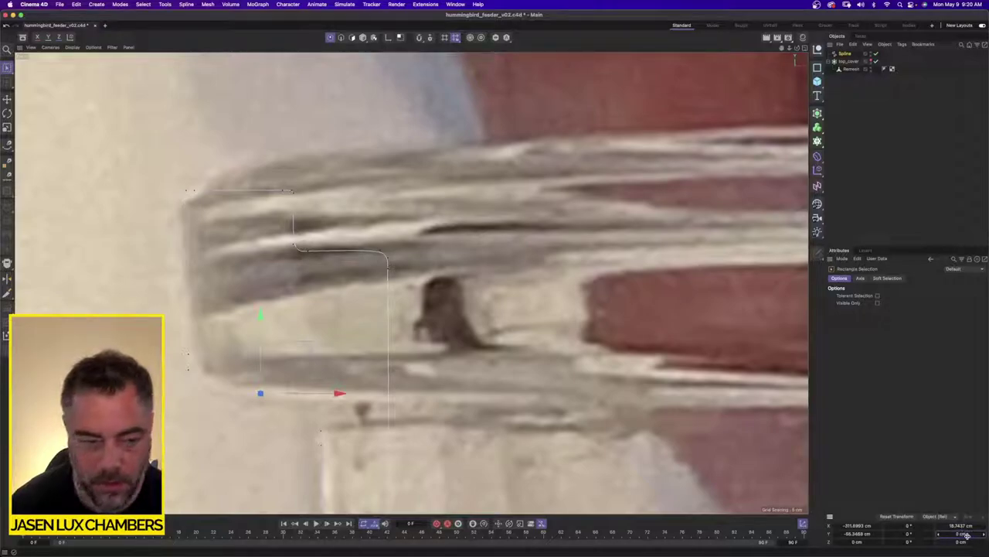
{"action": "key", "text": "Return"}
{"action": "left_click_drag", "start_coordinate": [282, 244], "coordinate": [408, 257]}
{"action": "double_click", "coordinate": [961, 533]}
{"action": "type", "text": "0"}
{"action": "key", "text": "Return"}
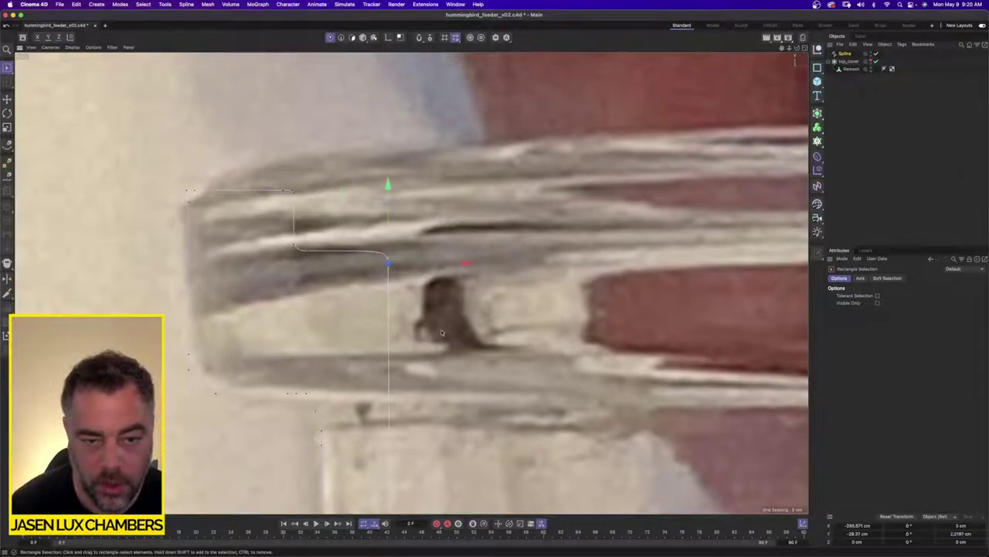
Add the points at the foot of the dish's inner wall to the selected upper ones and set their X size to 0 cm
{"action": "scroll", "coordinate": [444, 309], "scroll_direction": "down", "scroll_amount": 5}
{"action": "scroll", "coordinate": [454, 315], "scroll_direction": "down", "scroll_amount": 5}
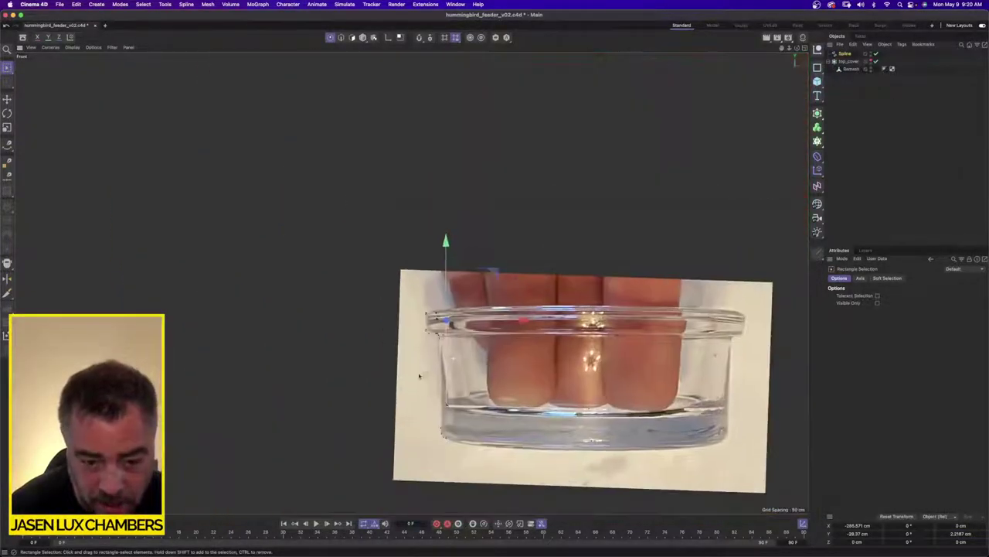
{"action": "scroll", "coordinate": [420, 376], "scroll_direction": "up", "scroll_amount": 8}
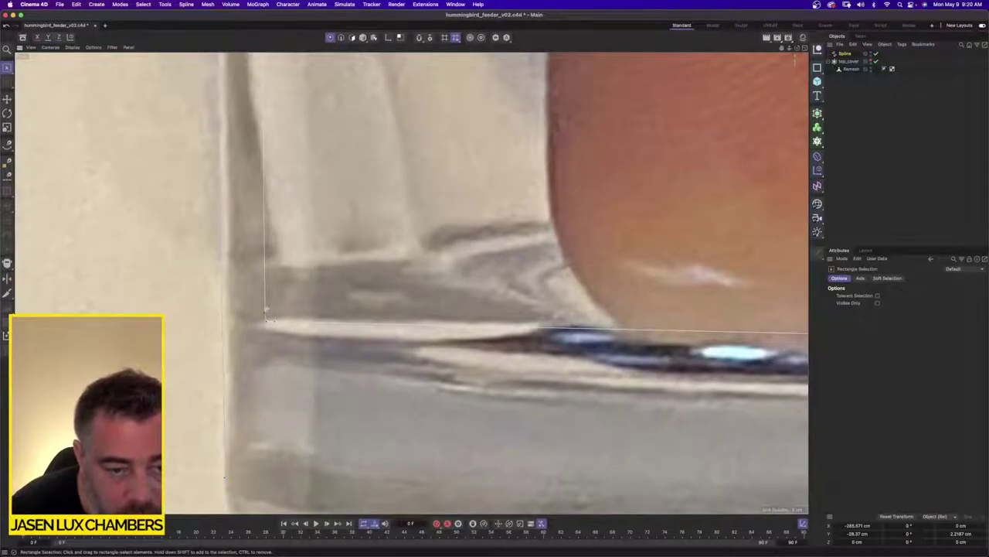
{"action": "left_click_drag", "start_coordinate": [268, 310], "coordinate": [264, 330], "text": "shift"}
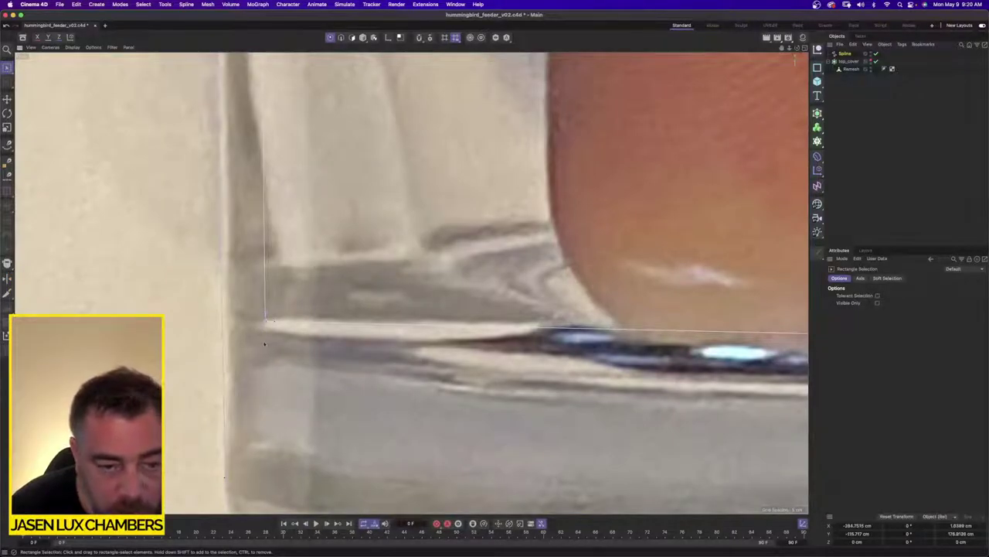
{"action": "left_click", "coordinate": [962, 533]}
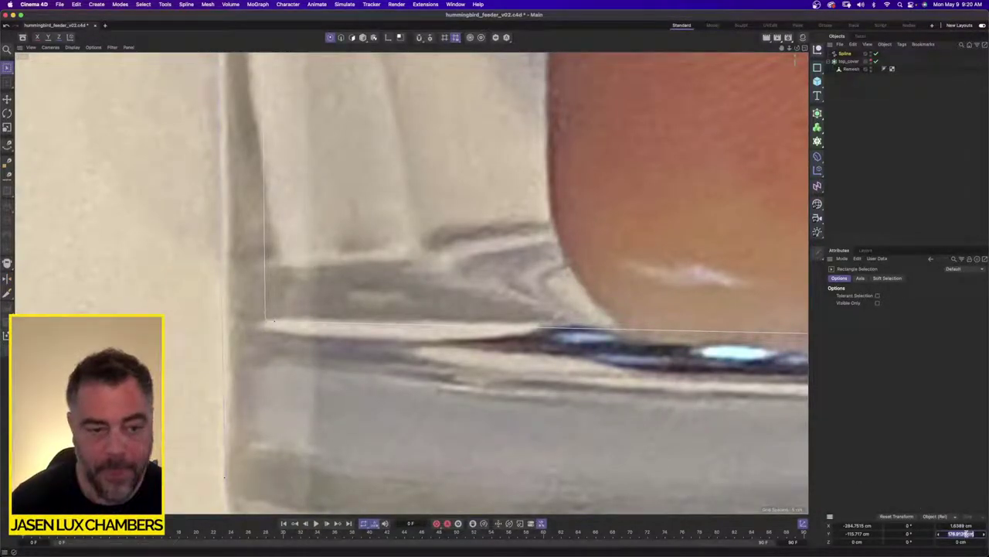
{"action": "key", "text": "shift+Tab"}
{"action": "type", "text": "0"}
{"action": "key", "text": "Return"}
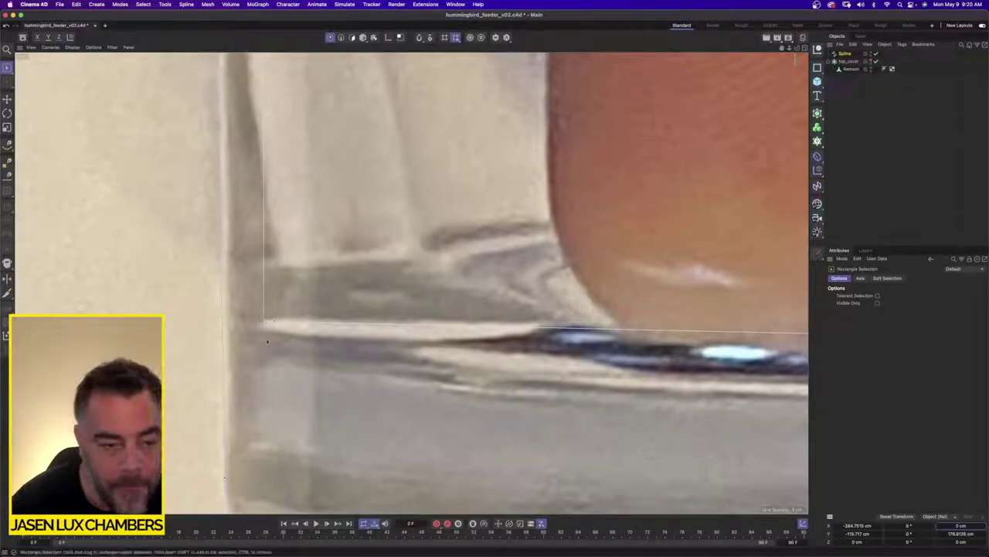
Select the points along the dish's inner floor
{"action": "scroll", "coordinate": [446, 286], "scroll_direction": "down", "scroll_amount": 4}
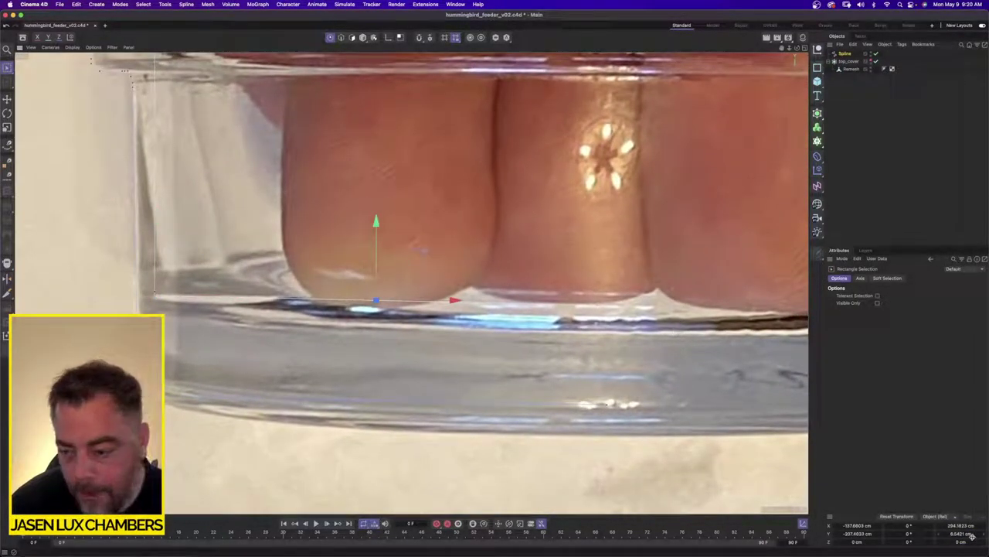
Flatten the spline's inner floor points and its outer base points by setting each pair's Y size to 0 cm
{"action": "left_click", "coordinate": [963, 533]}
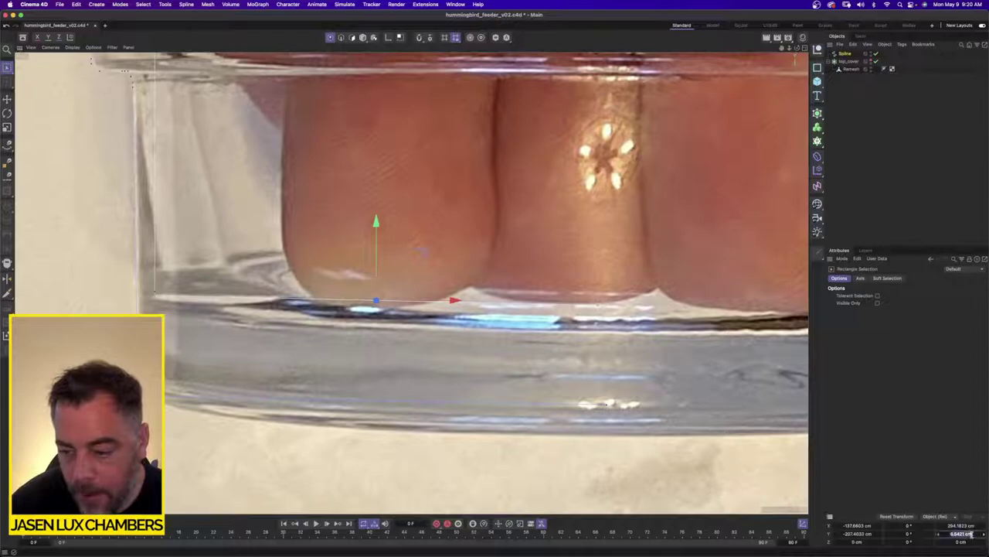
{"action": "type", "text": "0"}
{"action": "key", "text": "Return"}
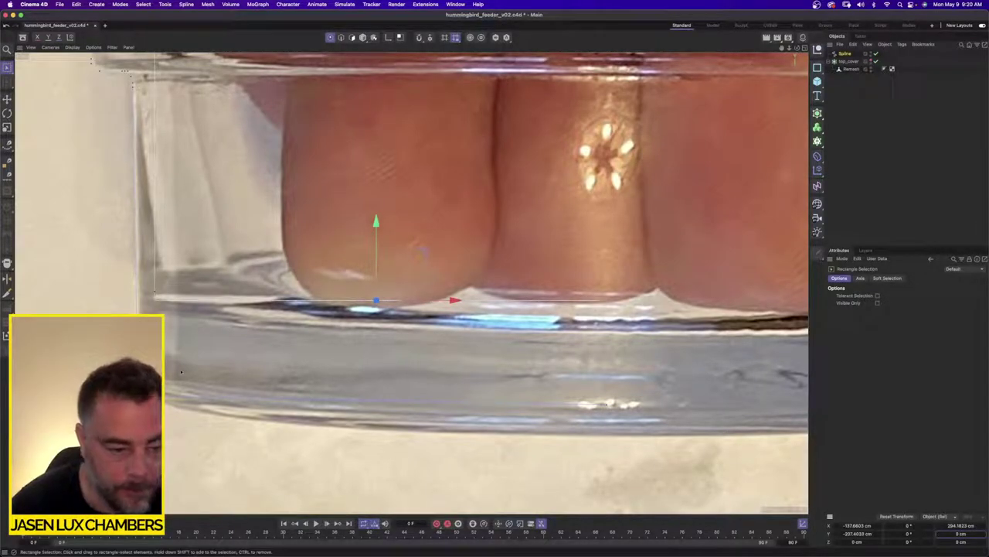
{"action": "left_click_drag", "start_coordinate": [138, 387], "coordinate": [822, 427]}
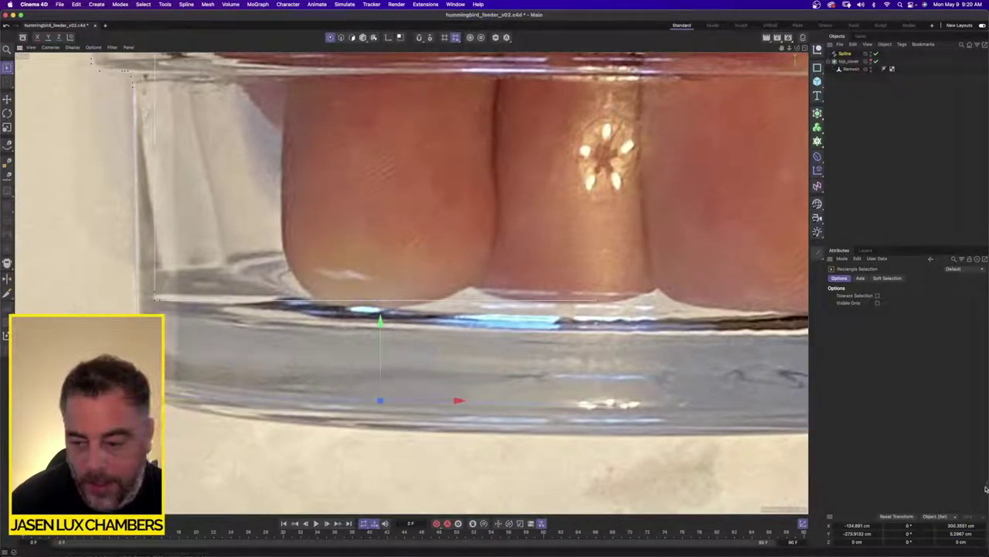
{"action": "double_click", "coordinate": [967, 534]}
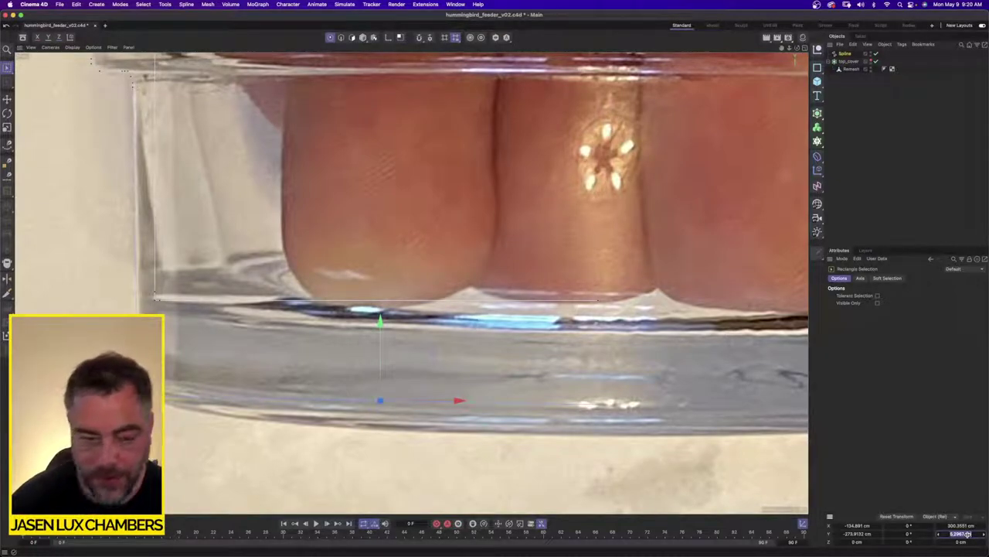
{"action": "type", "text": "0"}
{"action": "key", "text": "Return"}
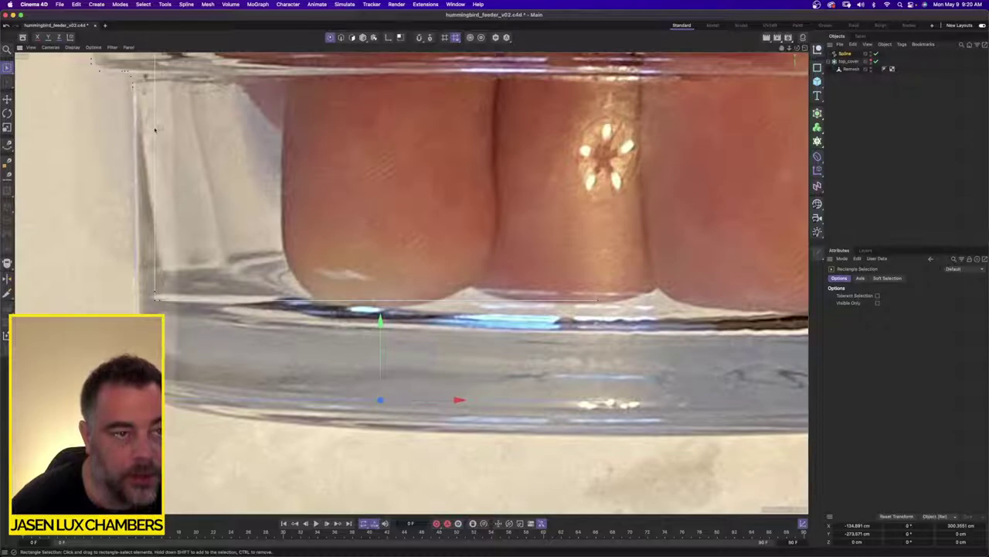
Align the spline's two end points at the bowl's centre by setting their X size and X position to 0 cm
{"action": "middle_click_drag", "start_coordinate": [119, 62], "coordinate": [210, 226], "text": "alt"}
{"action": "scroll", "coordinate": [211, 225], "scroll_direction": "up", "scroll_amount": 1}
{"action": "scroll", "coordinate": [210, 226], "scroll_direction": "up", "scroll_amount": 3}
{"action": "scroll", "coordinate": [230, 177], "scroll_direction": "up", "scroll_amount": 5}
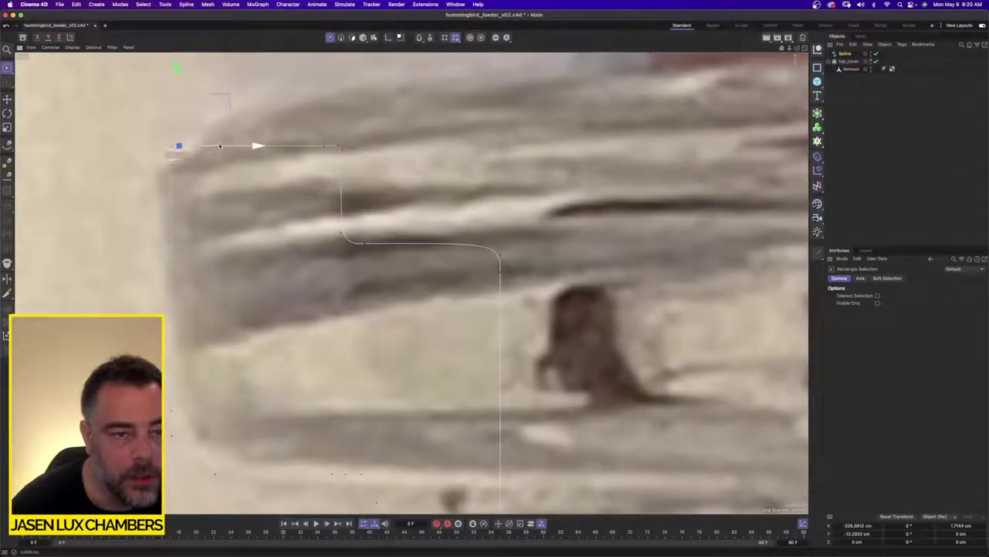
{"action": "scroll", "coordinate": [495, 259], "scroll_direction": "down", "scroll_amount": 3}
{"action": "scroll", "coordinate": [481, 260], "scroll_direction": "down", "scroll_amount": 4}
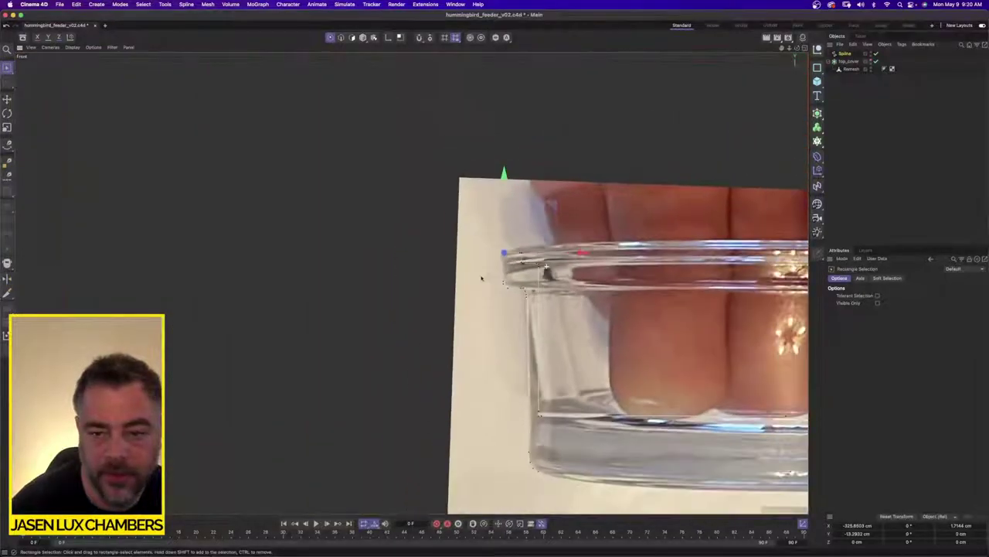
{"action": "left_click_drag", "start_coordinate": [528, 331], "coordinate": [758, 454]}
{"action": "left_click", "coordinate": [973, 525]}
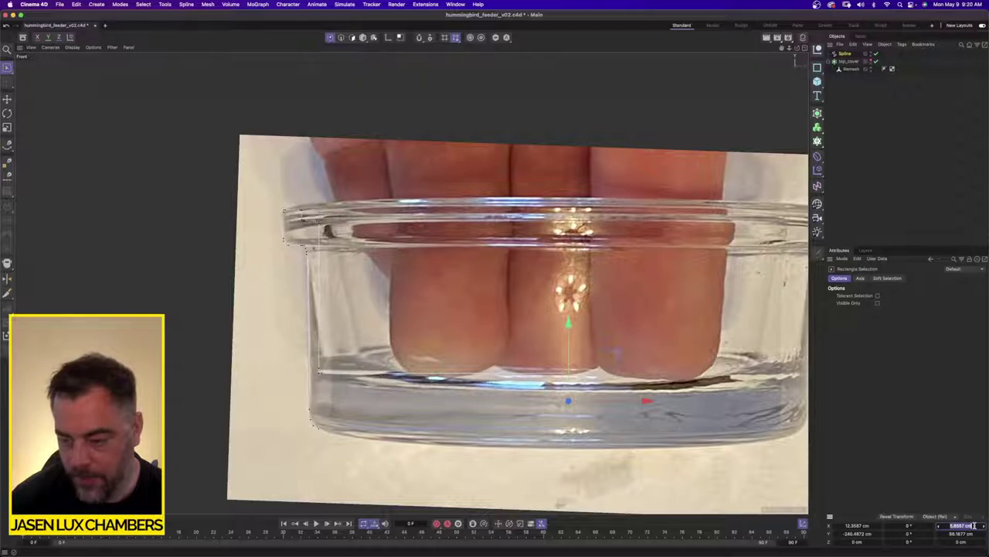
{"action": "type", "text": "0"}
{"action": "key", "text": "Tab"}
{"action": "key", "text": "shift+Tab"}
{"action": "key", "text": "shift+Tab"}
{"action": "key", "text": "shift+Tab"}
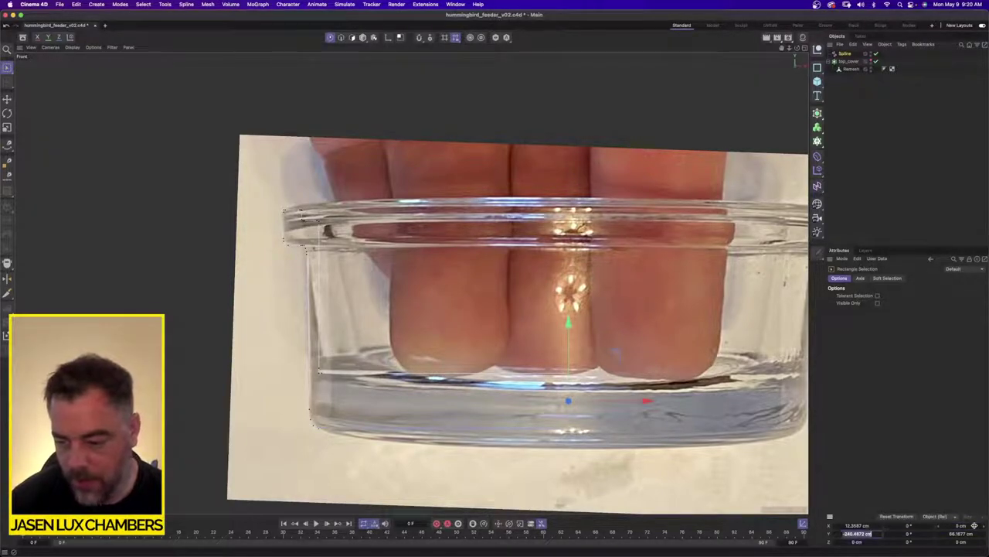
{"action": "type", "text": "0"}
{"action": "key", "text": "Return"}
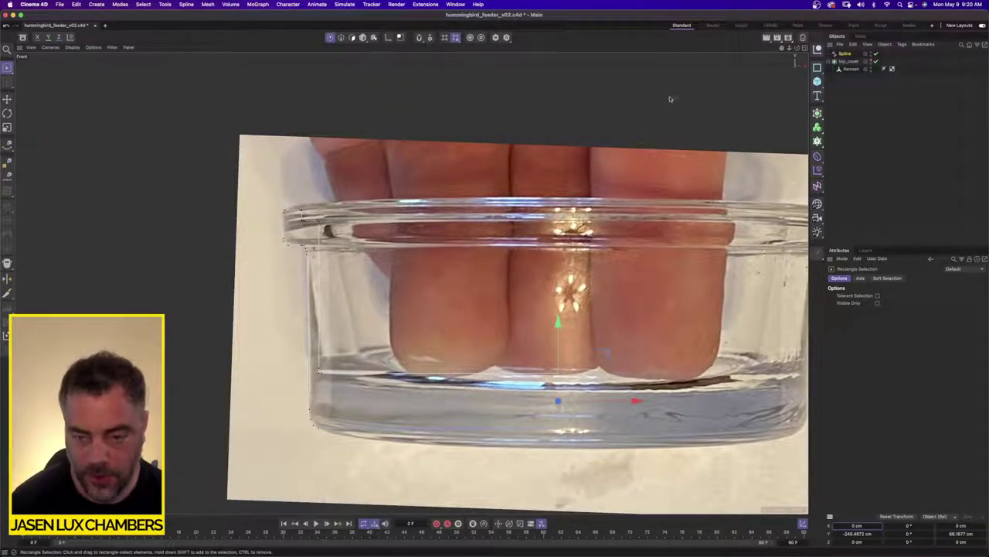
Create a Lathe generator and nest the bowl profile Spline inside it
{"action": "scroll", "coordinate": [608, 154], "scroll_direction": "down", "scroll_amount": 1}
{"action": "middle_click_drag", "start_coordinate": [607, 153], "coordinate": [562, 170], "text": "alt"}
{"action": "left_click", "coordinate": [803, 49]}
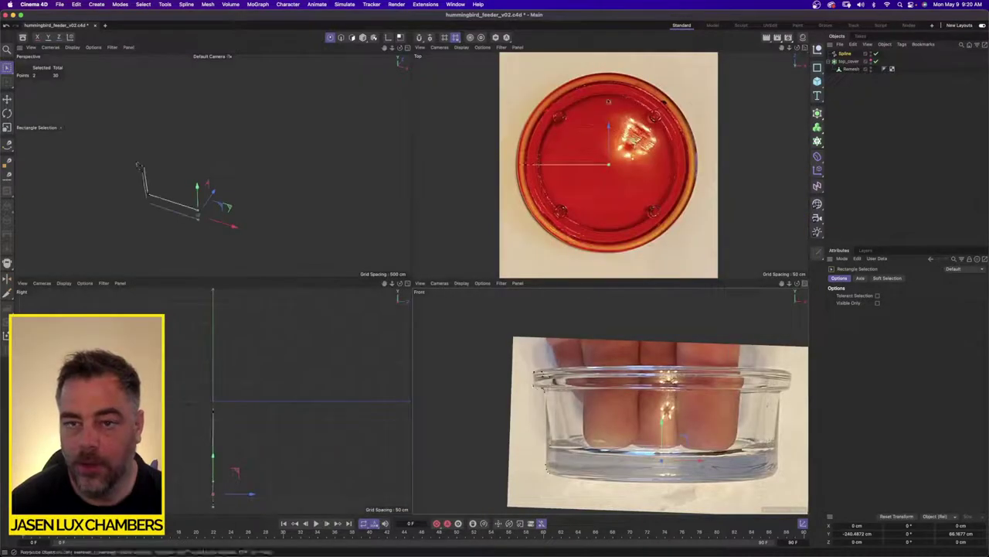
{"action": "left_click", "coordinate": [817, 114]}
{"action": "left_click", "coordinate": [910, 142]}
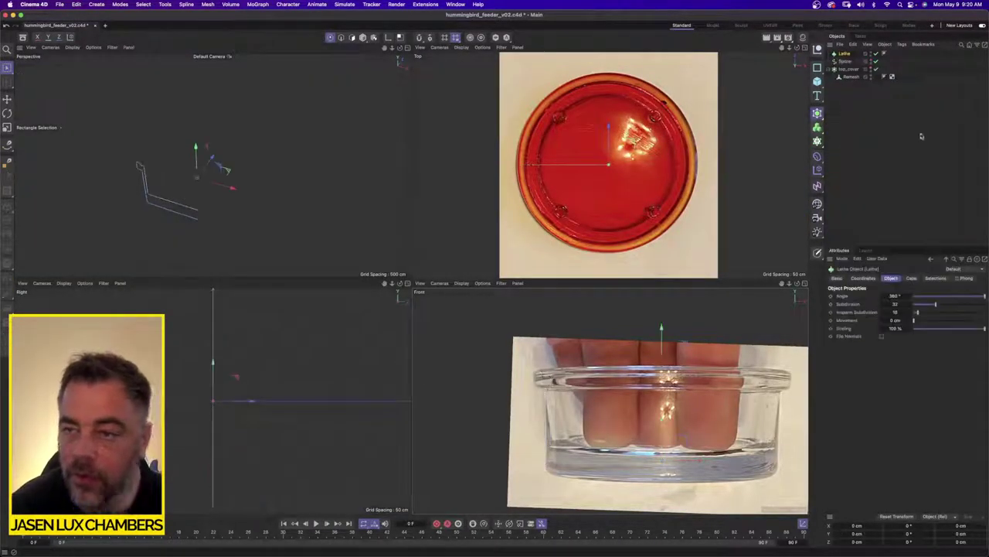
{"action": "left_click_drag", "start_coordinate": [849, 61], "coordinate": [847, 54]}
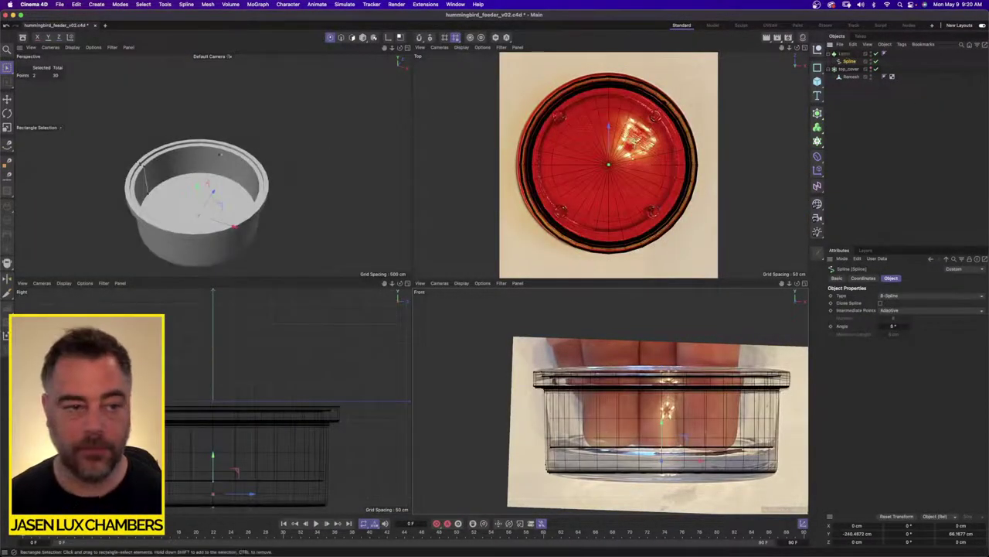
Show the top_cover object and check how the lid sits on the lathed bowl in the perspective view
{"action": "left_click_drag", "start_coordinate": [167, 190], "coordinate": [151, 130], "text": "alt"}
{"action": "right_click_drag", "start_coordinate": [150, 130], "coordinate": [181, 136], "text": "alt"}
{"action": "left_click_drag", "start_coordinate": [182, 136], "coordinate": [184, 159], "text": "alt"}
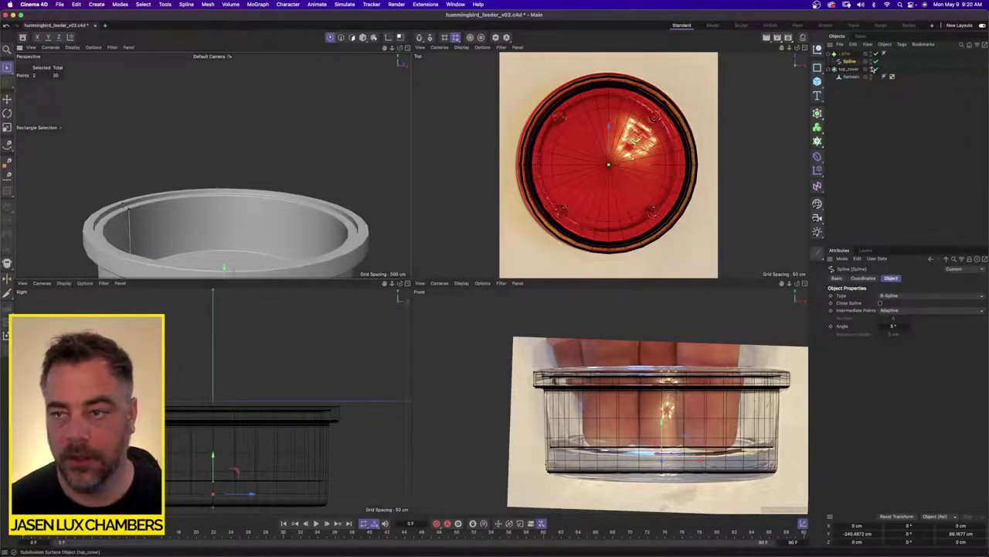
{"action": "left_click", "coordinate": [872, 69], "text": "alt"}
{"action": "left_click_drag", "start_coordinate": [301, 170], "coordinate": [243, 190], "text": "alt"}
{"action": "right_click_drag", "start_coordinate": [243, 190], "coordinate": [232, 209], "text": "alt"}
{"action": "middle_click_drag", "start_coordinate": [232, 208], "coordinate": [271, 119], "text": "alt"}
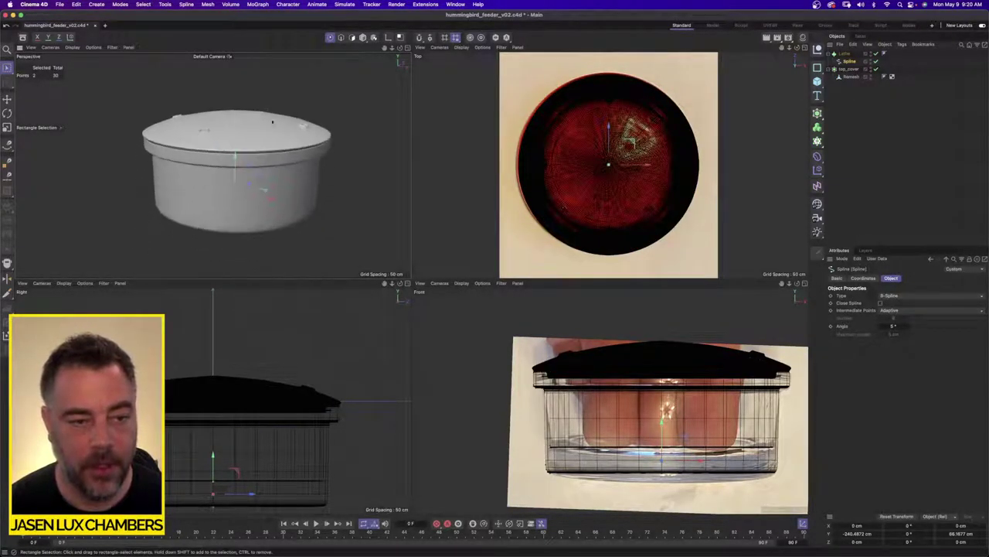
{"action": "left_click_drag", "start_coordinate": [278, 146], "coordinate": [255, 130], "text": "alt"}
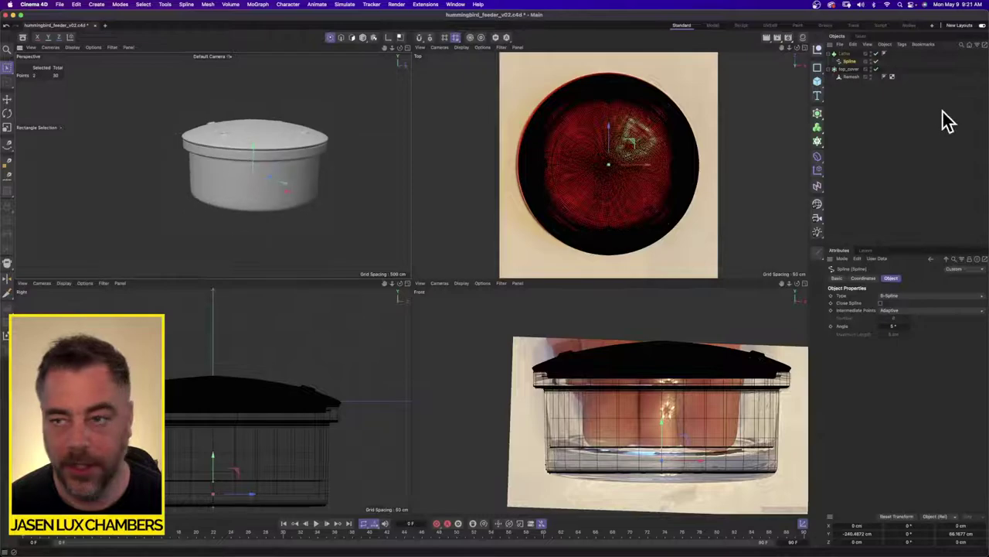
Group all the objects under one null and hide that null in the viewports
{"action": "left_click", "coordinate": [840, 105]}
{"action": "key", "text": "super+a"}
{"action": "key", "text": "alt+g"}
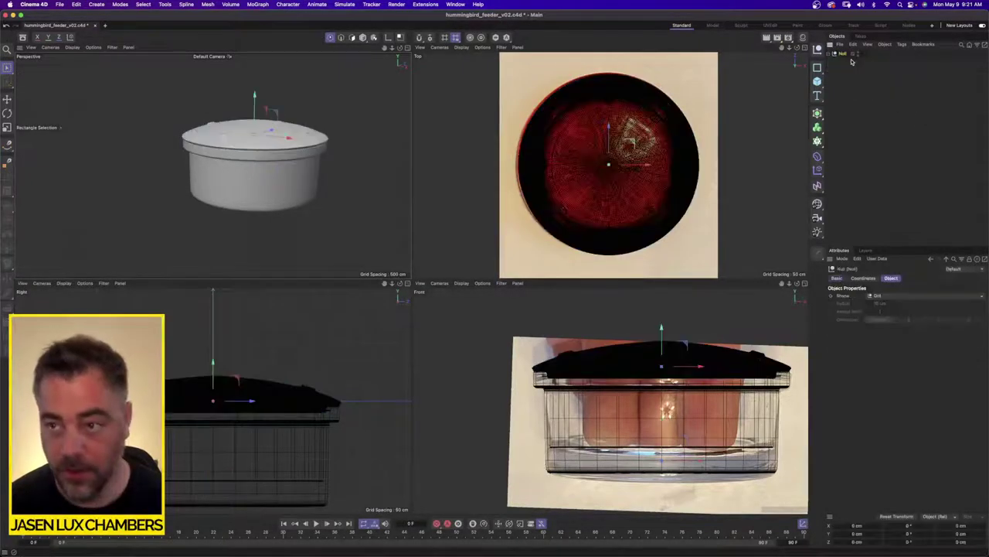
{"action": "double_click", "coordinate": [858, 54], "text": "alt"}
{"action": "left_click", "coordinate": [857, 96]}
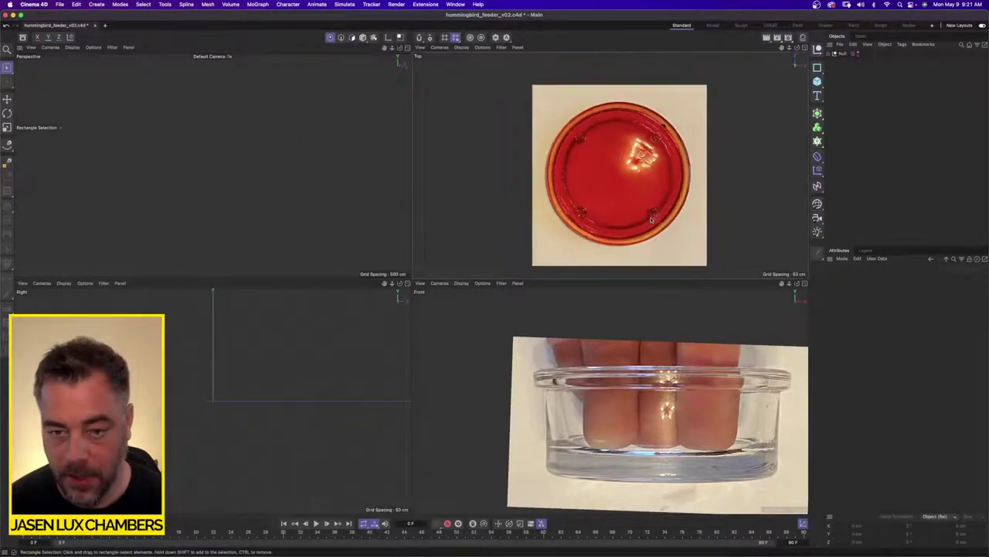
Switch to Finder and preview the hummingbird_feeder reference screenshots to find the side view of the wire hanger
{"action": "key", "text": "super+Tab"}
{"action": "key", "text": "Up"}
{"action": "key", "text": "space"}
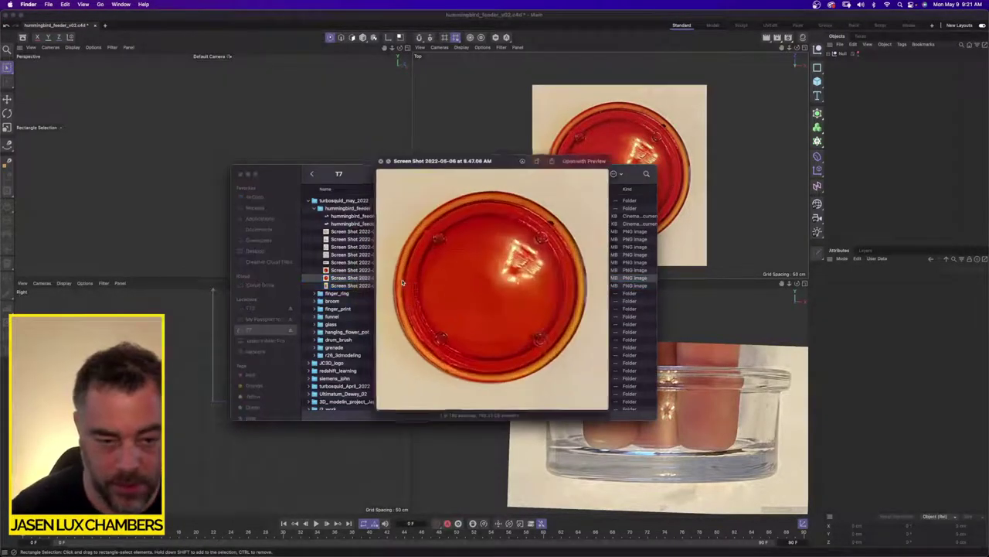
{"action": "key", "text": "Up"}
{"action": "key", "text": "Up"}
{"action": "key", "text": "Up"}
{"action": "key", "text": "Up"}
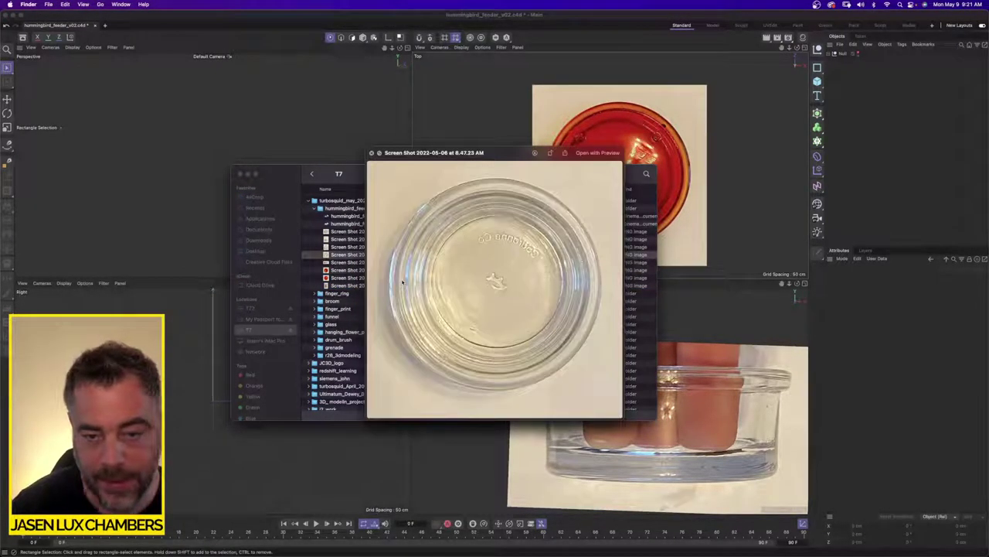
{"action": "key", "text": "Up"}
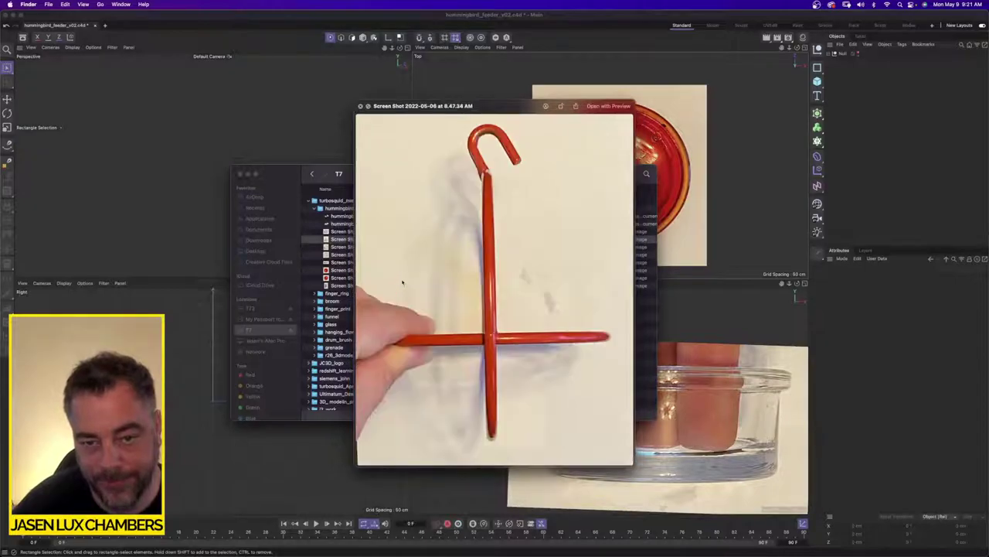
{"action": "key", "text": "space"}
Load Screen Shot 2022-05-06 at 8.47.34 AM as the Right view's background and frame the whole hanger in Cinema 4D
{"action": "scroll", "coordinate": [382, 248], "scroll_direction": "down", "scroll_amount": 1}
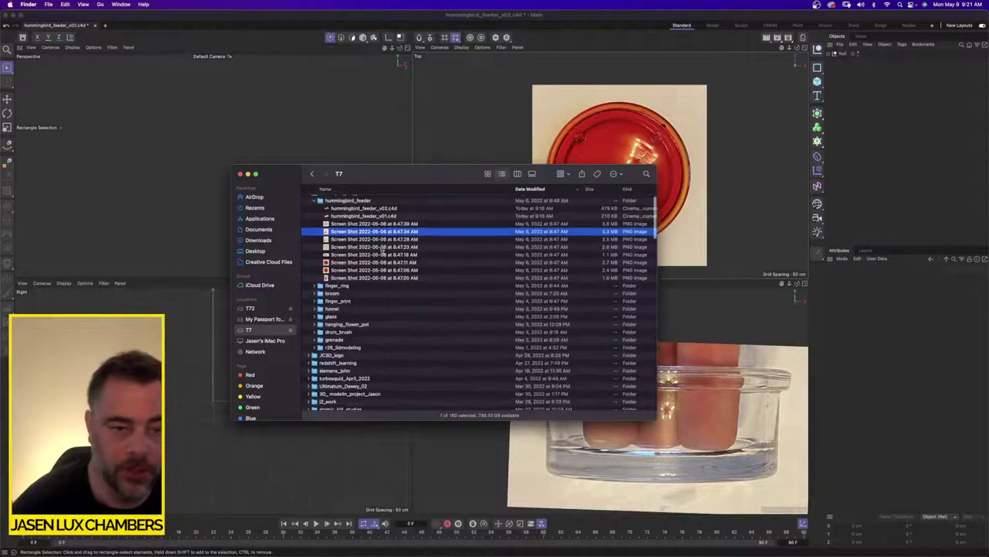
{"action": "left_click_drag", "start_coordinate": [376, 234], "coordinate": [179, 404]}
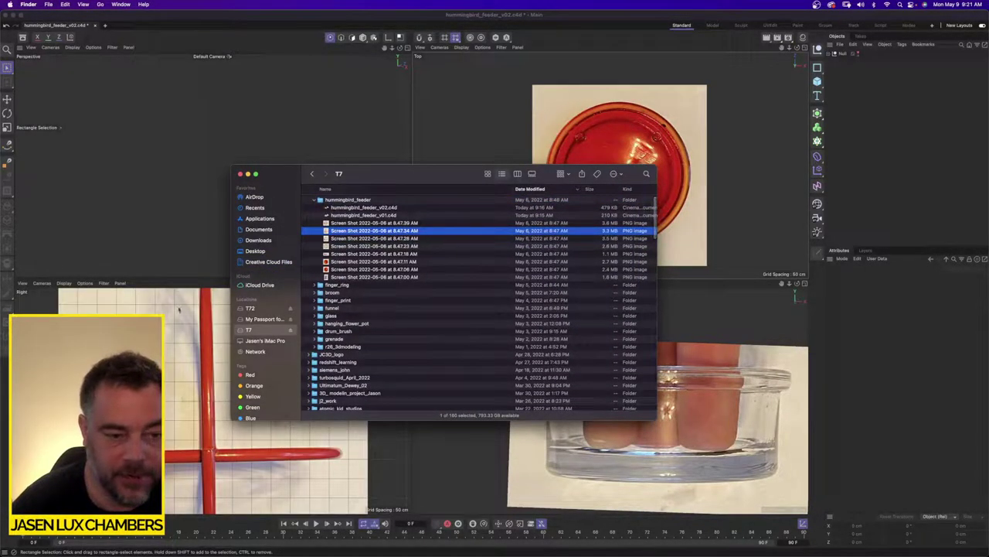
{"action": "scroll", "coordinate": [184, 346], "scroll_direction": "down", "scroll_amount": 5}
{"action": "scroll", "coordinate": [184, 345], "scroll_direction": "down", "scroll_amount": 3}
{"action": "left_click", "coordinate": [185, 350]}
{"action": "scroll", "coordinate": [188, 360], "scroll_direction": "up", "scroll_amount": 6}
{"action": "middle_click_drag", "start_coordinate": [202, 344], "coordinate": [220, 388], "text": "alt"}
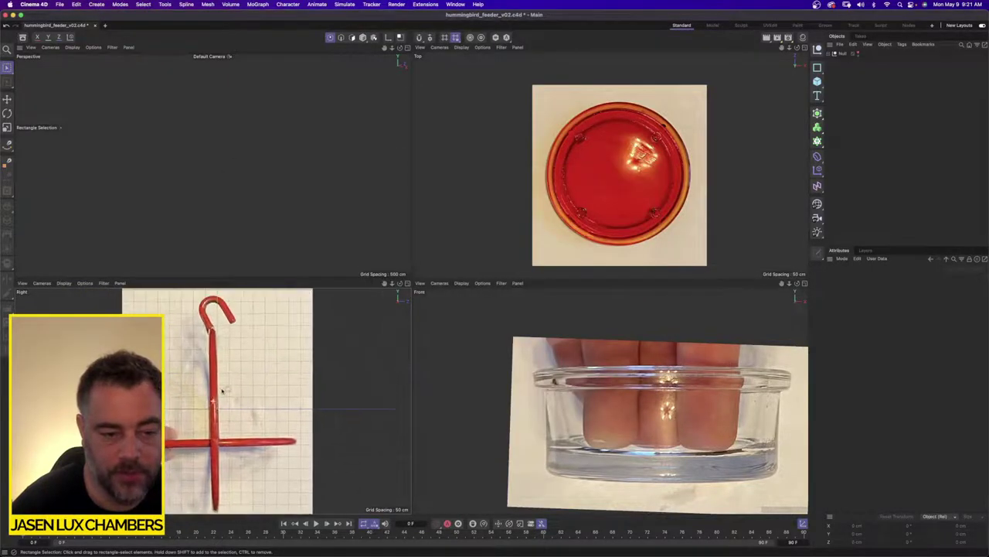
{"action": "scroll", "coordinate": [220, 388], "scroll_direction": "down", "scroll_amount": 1}
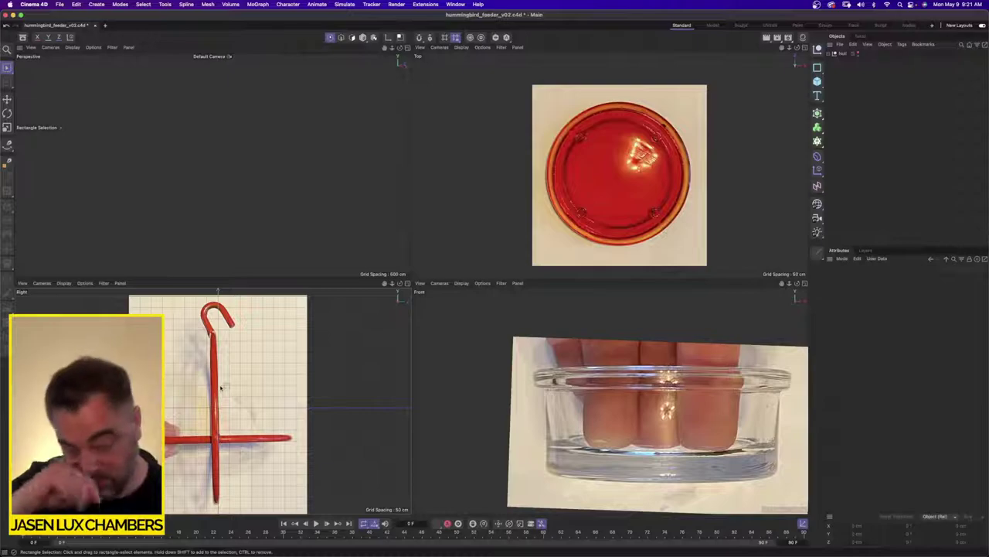
Preview Screen Shot 2022-05-06 at 8.47.28 AM from Finder and load it as the Front view's background
{"action": "scroll", "coordinate": [684, 402], "scroll_direction": "down", "scroll_amount": 1}
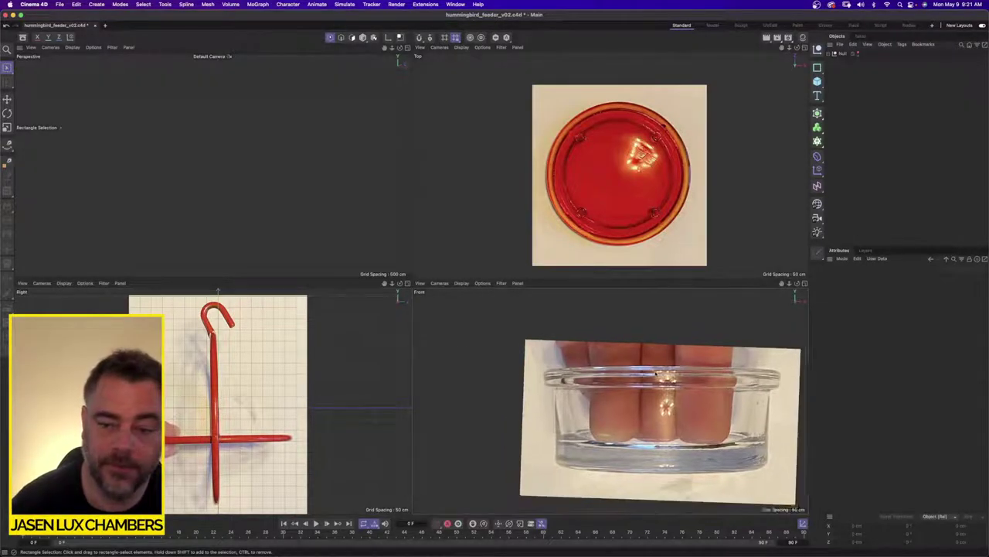
{"action": "middle_click_drag", "start_coordinate": [684, 402], "coordinate": [661, 395], "text": "alt"}
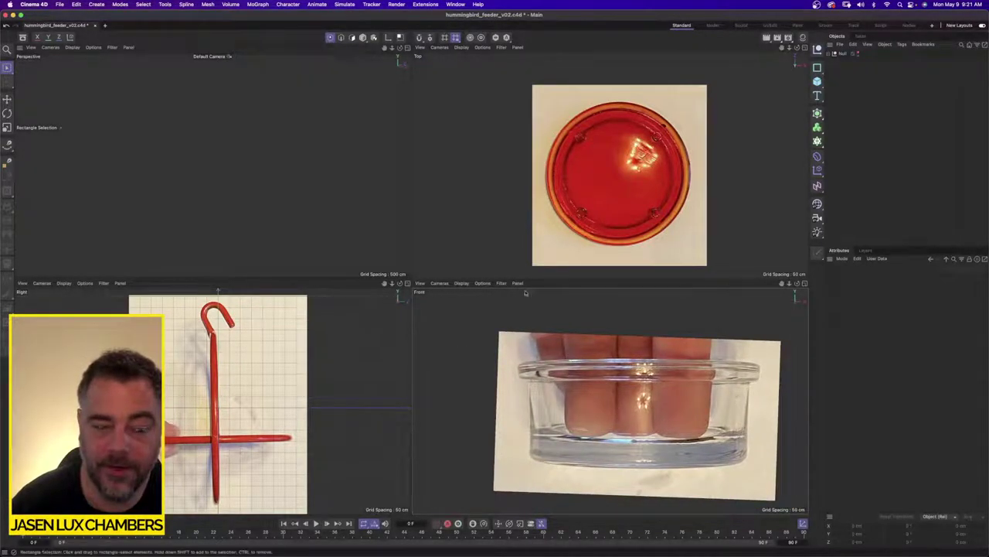
{"action": "key", "text": "super+Tab"}
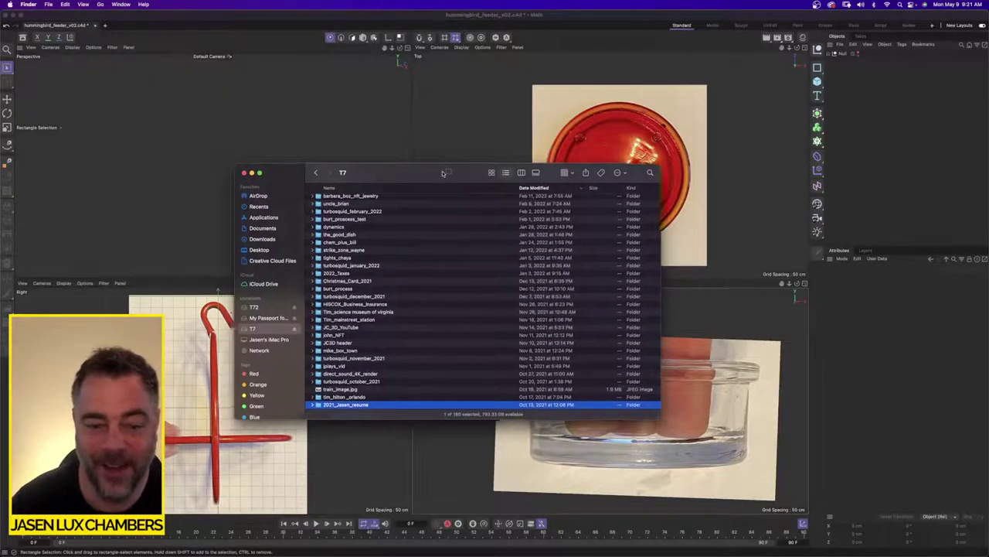
{"action": "scroll", "coordinate": [467, 263], "scroll_direction": "up", "scroll_amount": 10}
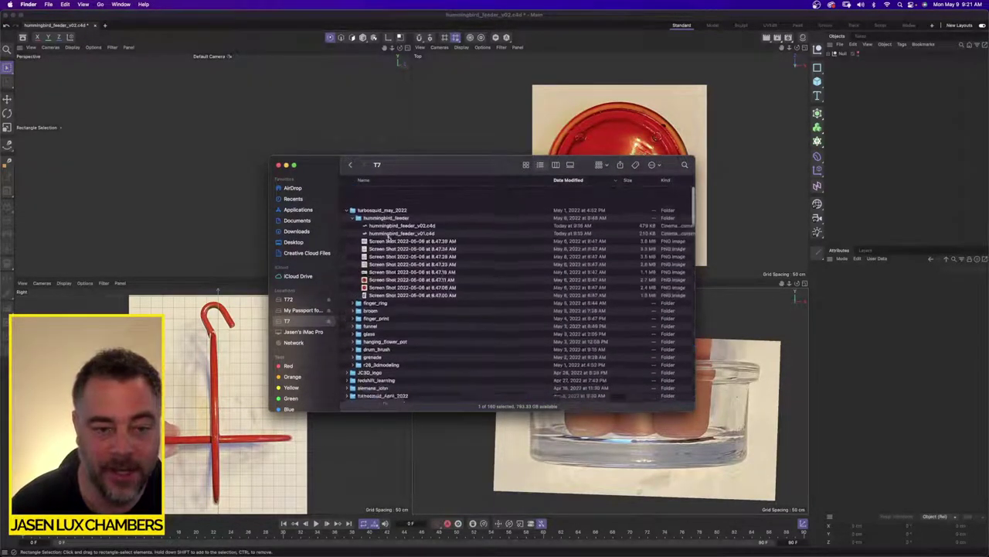
{"action": "left_click", "coordinate": [395, 239]}
{"action": "key", "text": "space"}
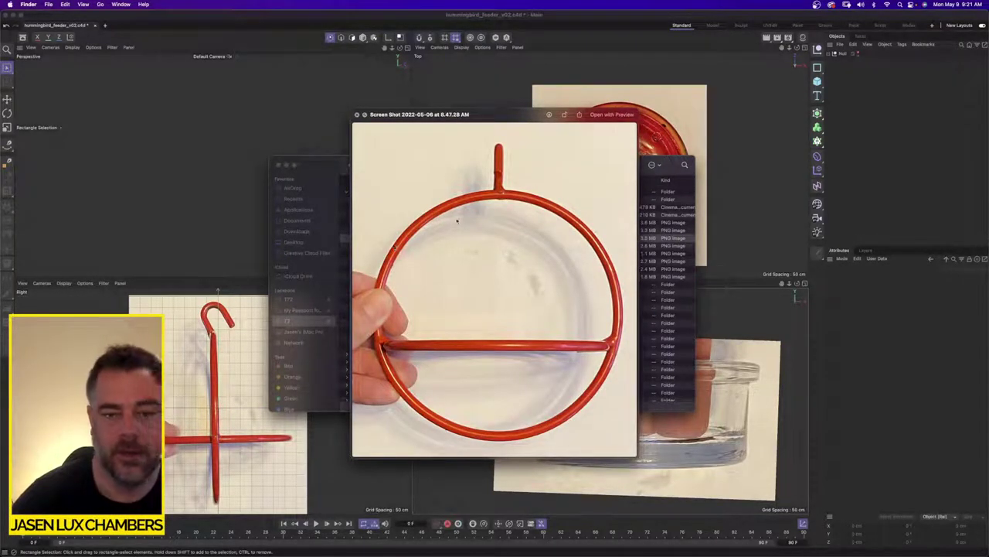
{"action": "key", "text": "space"}
{"action": "left_click_drag", "start_coordinate": [395, 238], "coordinate": [692, 456]}
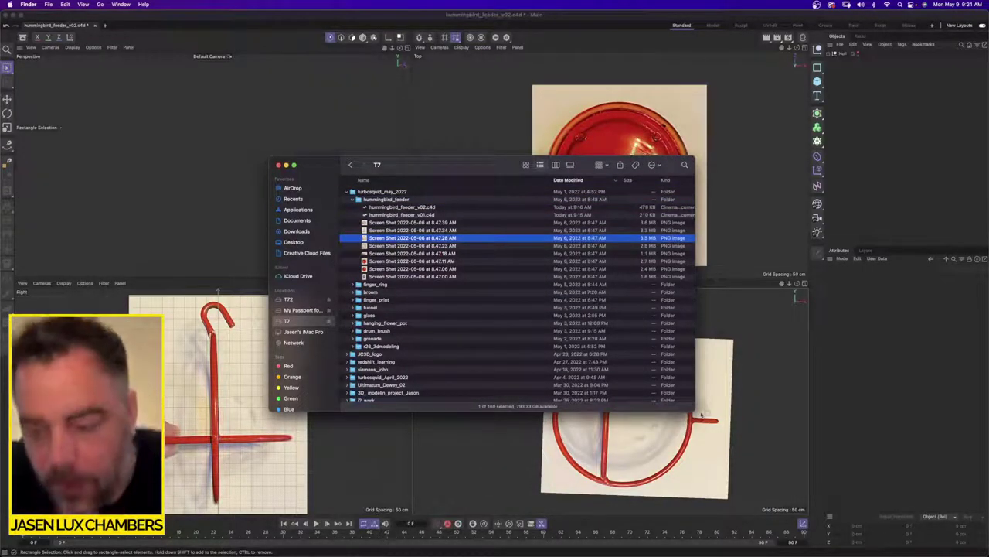
Preview Screen Shot 2022-05-06 at 8.47.39 AM and load it as the Top view's background in Cinema 4D
{"action": "left_click", "coordinate": [416, 230]}
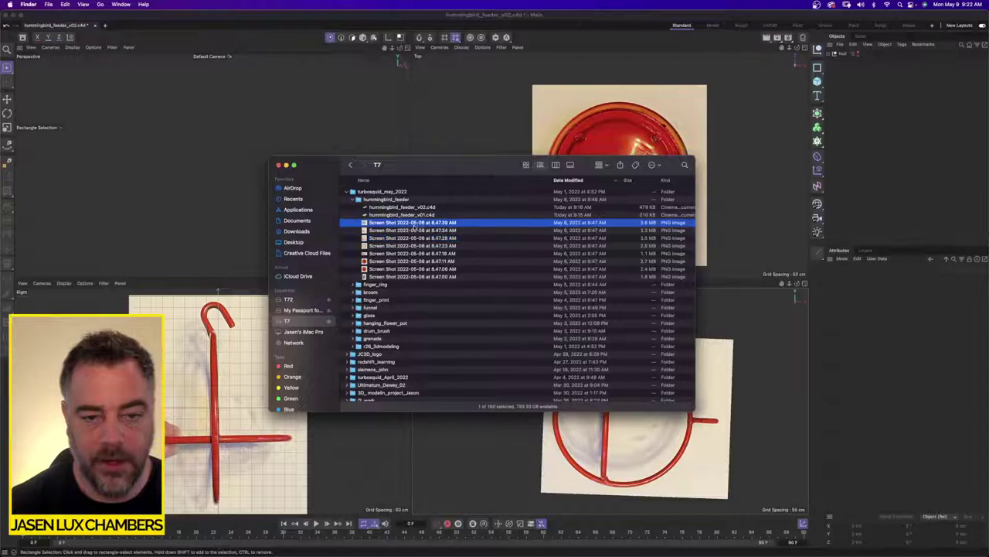
{"action": "key", "text": "space"}
{"action": "key", "text": "space"}
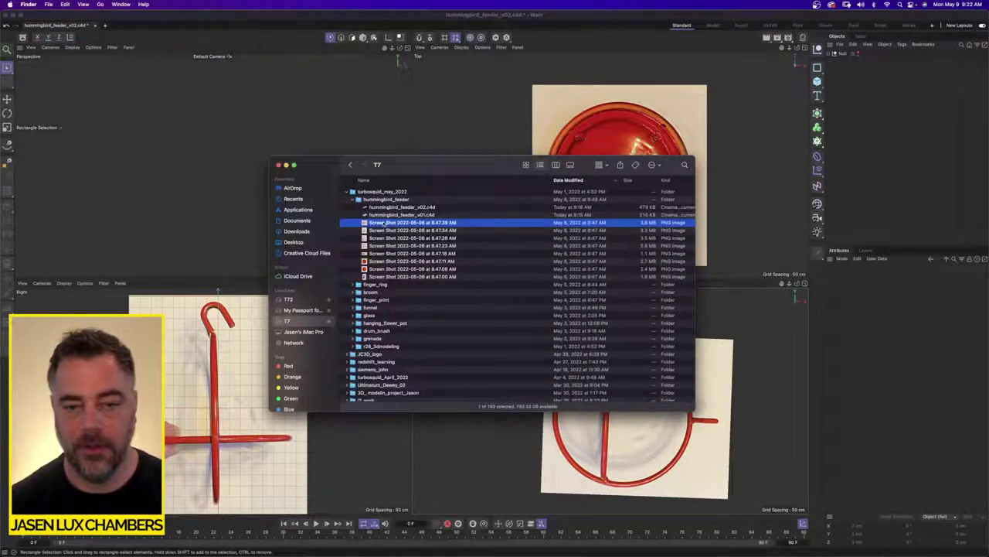
{"action": "left_click_drag", "start_coordinate": [375, 224], "coordinate": [508, 128]}
{"action": "left_click", "coordinate": [572, 46]}
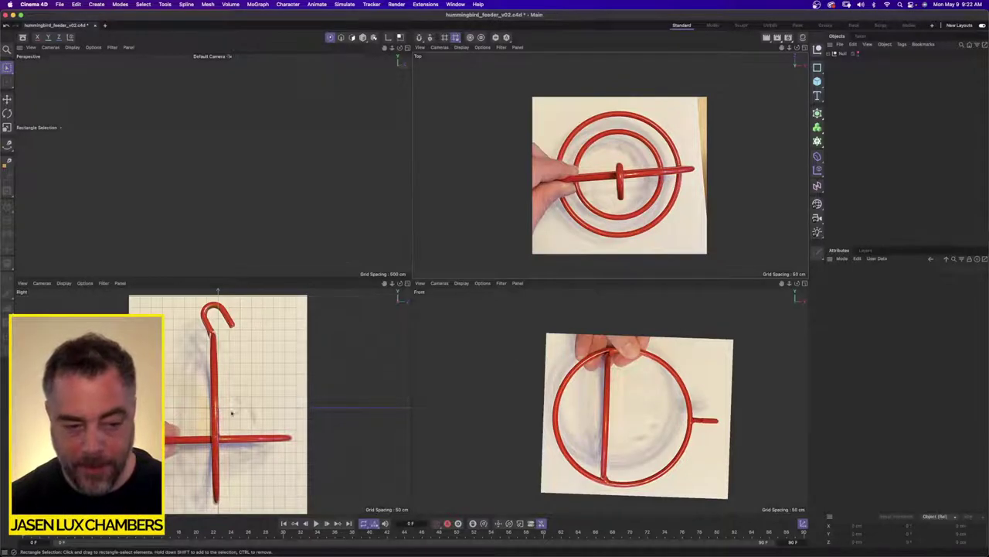
Add a Torus primitive and rotate it 90° so its ring stands upright facing the Front view
{"action": "left_click", "coordinate": [817, 68]}
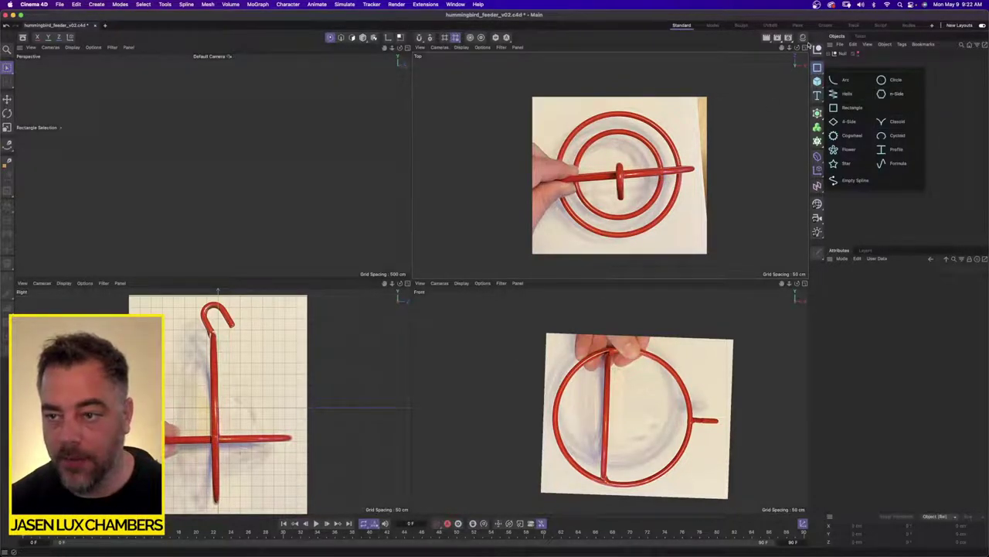
{"action": "left_click", "coordinate": [817, 81]}
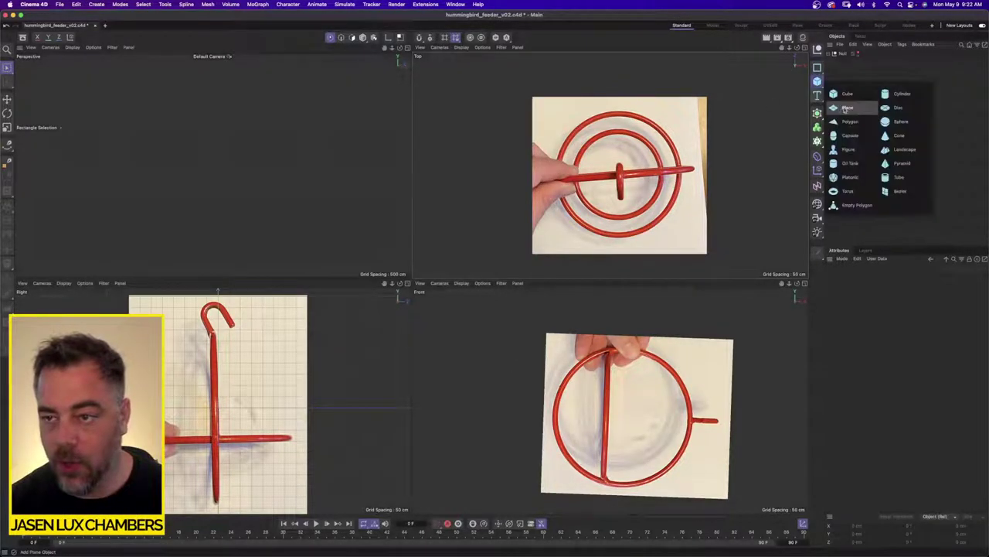
{"action": "left_click", "coordinate": [848, 191]}
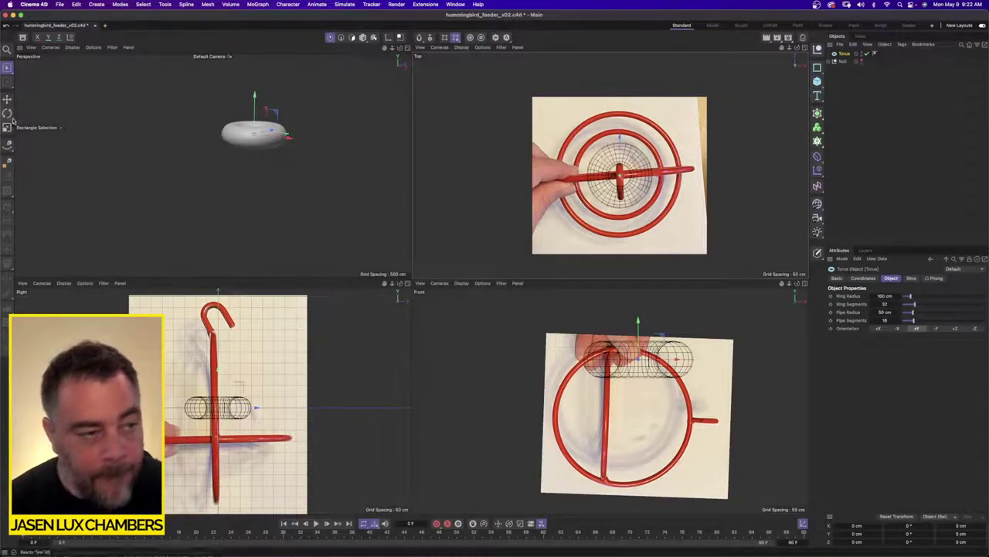
{"action": "key", "text": "r"}
{"action": "left_click_drag", "start_coordinate": [640, 350], "coordinate": [640, 433], "text": "shift"}
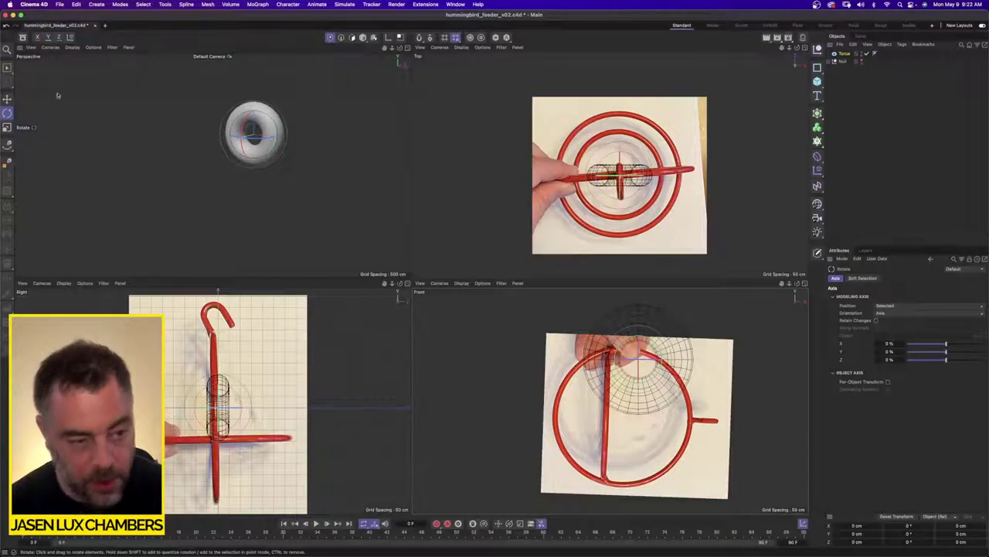
{"action": "key", "text": "e"}
{"action": "scroll", "coordinate": [674, 319], "scroll_direction": "up", "scroll_amount": 2}
{"action": "middle_click_drag", "start_coordinate": [674, 319], "coordinate": [655, 312], "text": "alt"}
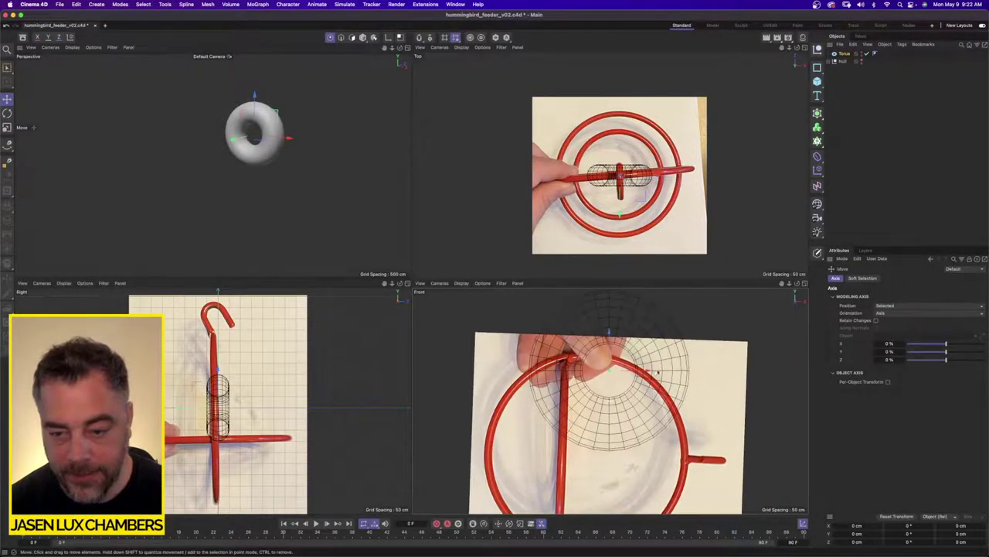
In Model mode, resize the torus to about 325 cm across and thin its pipe to about 14 cm thick
{"action": "left_click", "coordinate": [6, 128]}
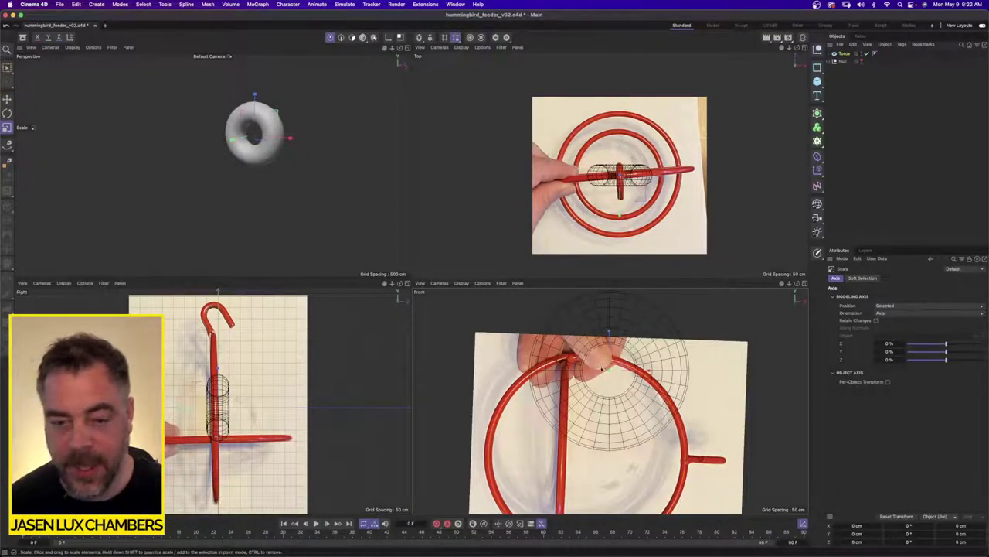
{"action": "left_click", "coordinate": [362, 38]}
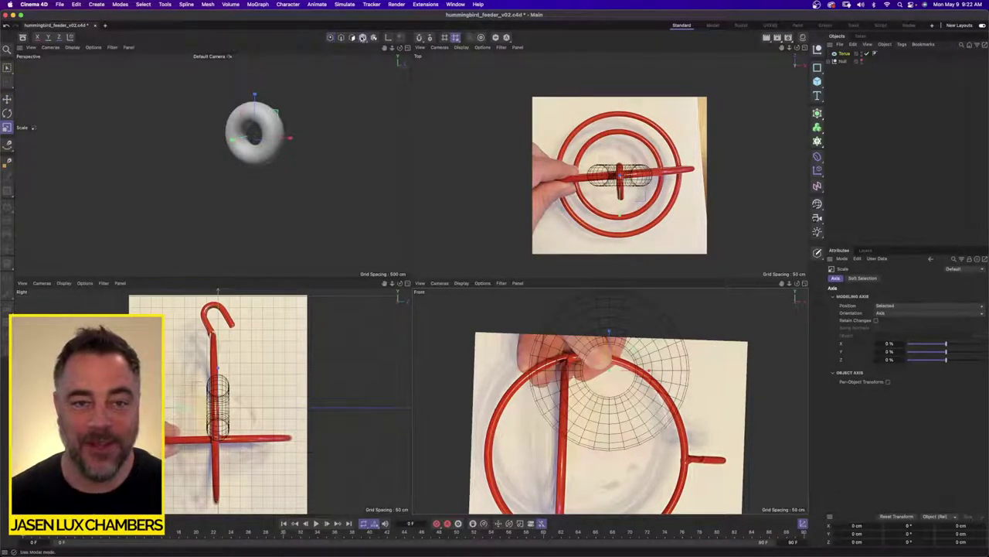
{"action": "left_click_drag", "start_coordinate": [687, 360], "coordinate": [759, 354]}
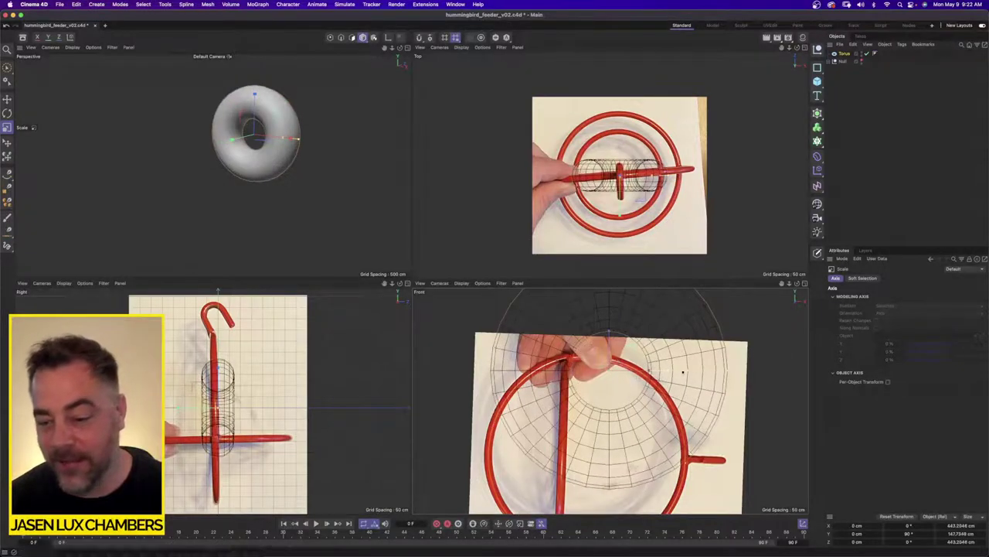
{"action": "mouse_move", "coordinate": [687, 373]}
{"action": "left_mouse_down"}
{"action": "mouse_move", "coordinate": [750, 368]}
{"action": "mouse_move", "coordinate": [695, 376]}
{"action": "left_mouse_up"}
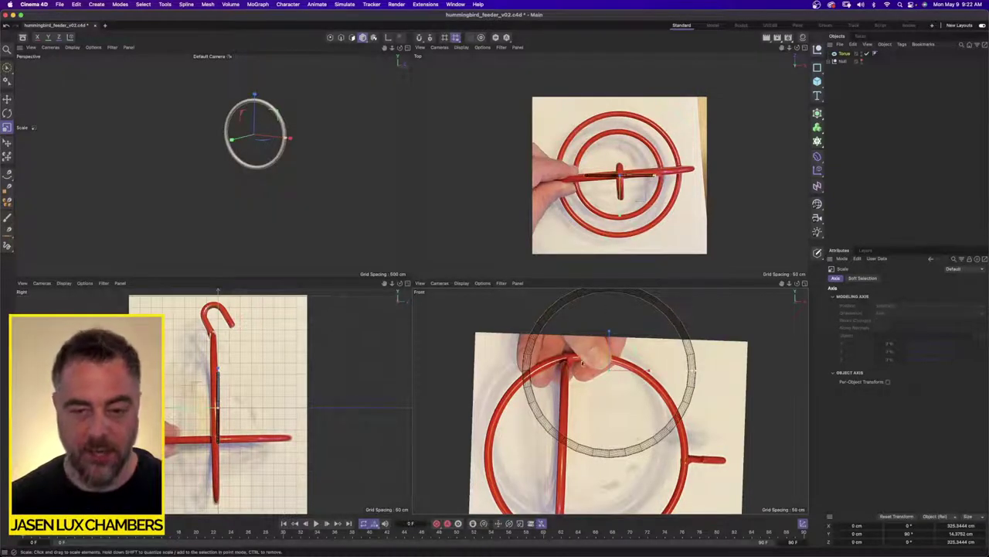
Move the torus inside the wire ring on the Front reference, to about X -45 cm and Y -155 cm
{"action": "key", "text": "e"}
{"action": "scroll", "coordinate": [622, 394], "scroll_direction": "down", "scroll_amount": 3}
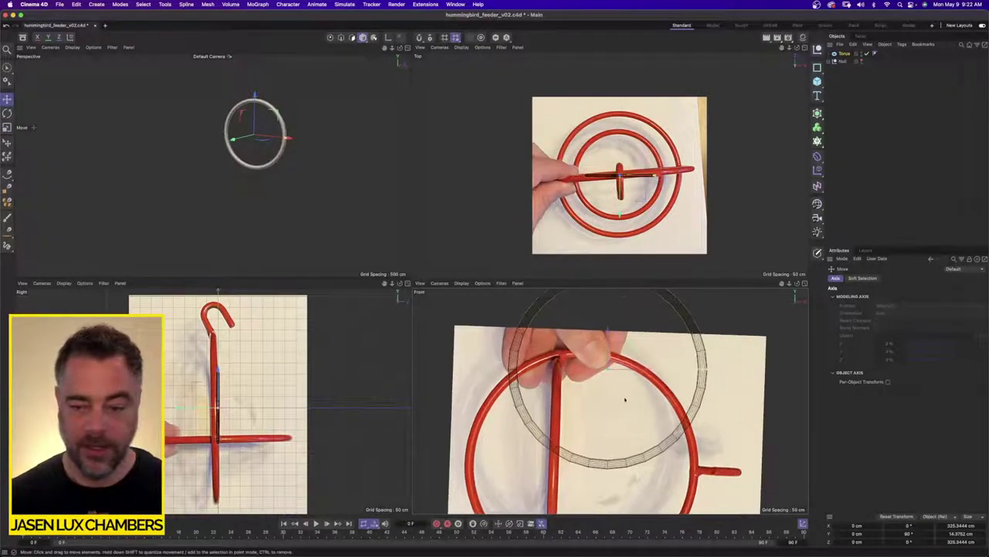
{"action": "scroll", "coordinate": [642, 424], "scroll_direction": "up", "scroll_amount": 1}
{"action": "middle_click_drag", "start_coordinate": [642, 423], "coordinate": [648, 393], "text": "alt"}
{"action": "left_click_drag", "start_coordinate": [637, 374], "coordinate": [627, 422]}
{"action": "scroll", "coordinate": [622, 421], "scroll_direction": "up", "scroll_amount": 2}
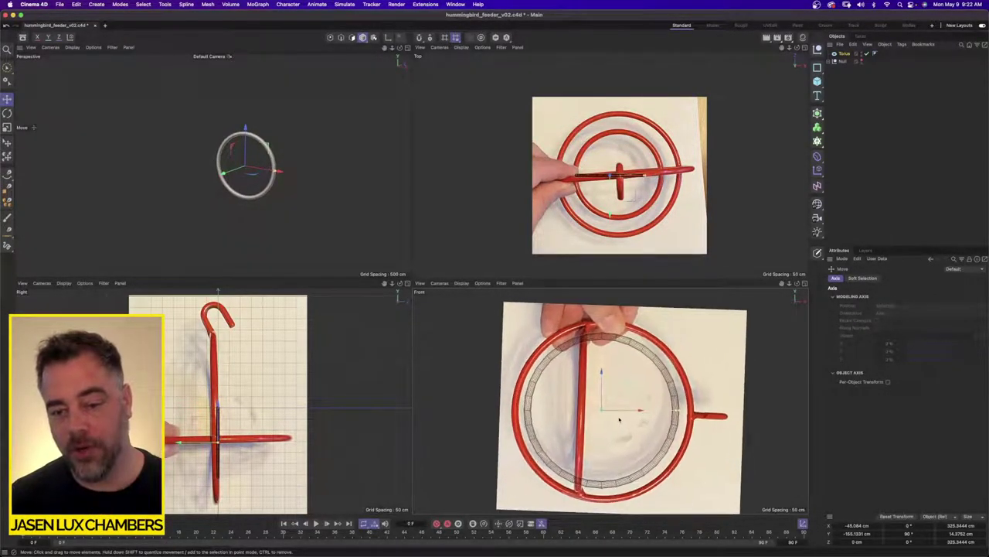
Enlarge the torus to about 387 cm across to match the Front reference ring and check the fit
{"action": "scroll", "coordinate": [641, 389], "scroll_direction": "up", "scroll_amount": 5}
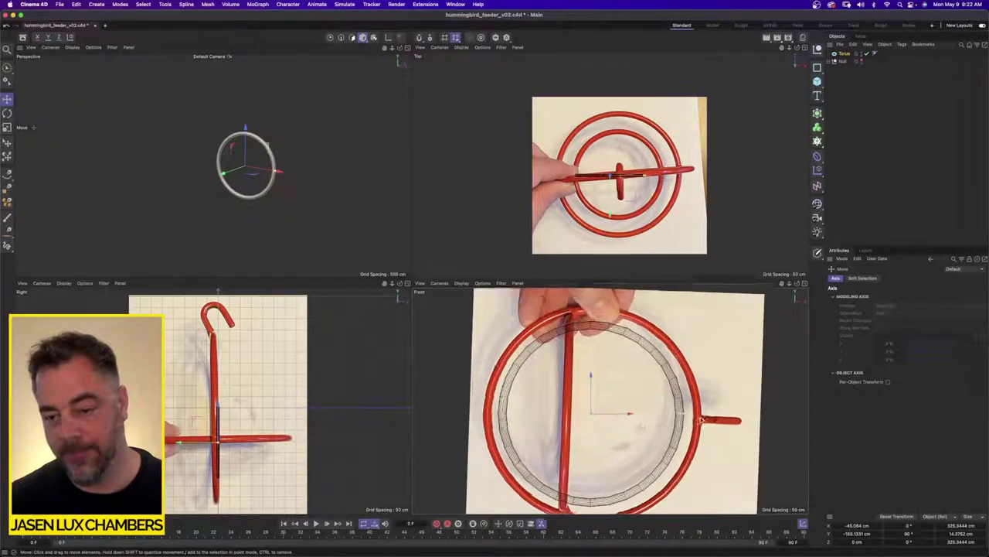
{"action": "left_click_drag", "start_coordinate": [671, 415], "coordinate": [698, 410]}
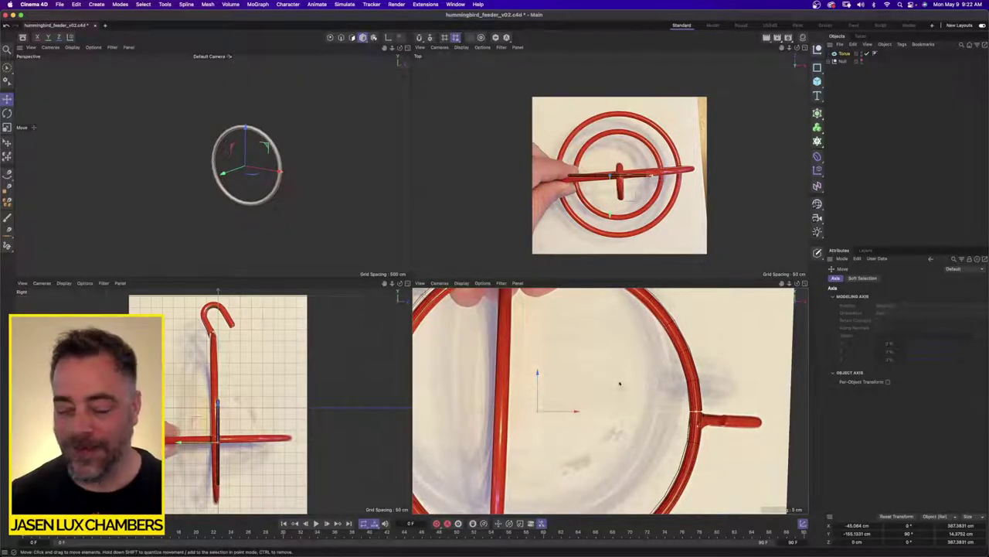
{"action": "scroll", "coordinate": [641, 373], "scroll_direction": "down", "scroll_amount": 3}
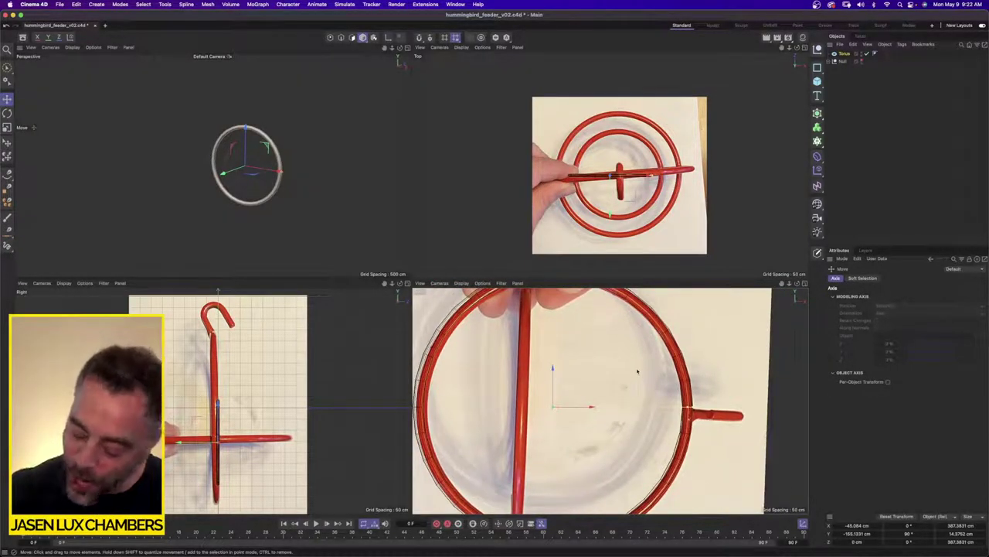
{"action": "scroll", "coordinate": [634, 371], "scroll_direction": "down", "scroll_amount": 2}
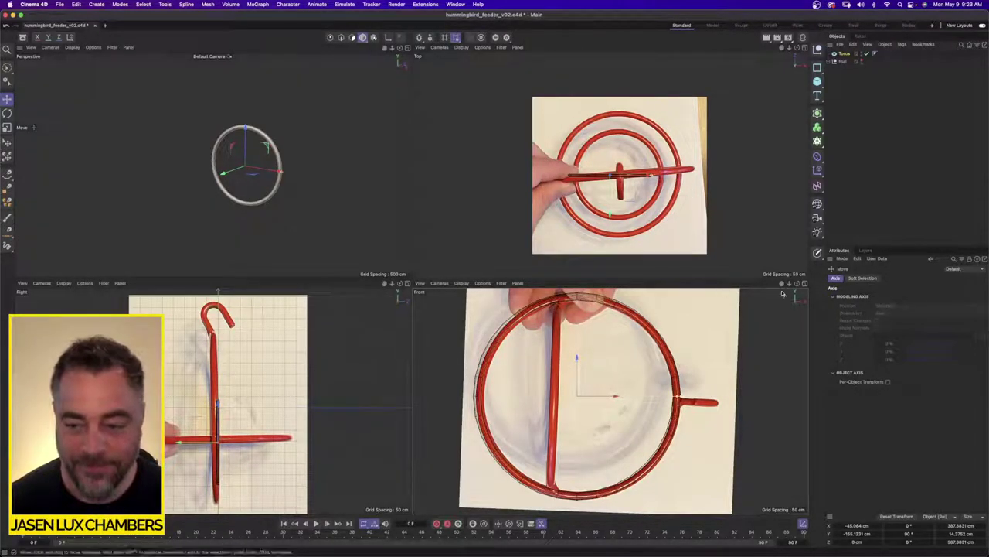
{"action": "middle_click", "coordinate": [711, 317]}
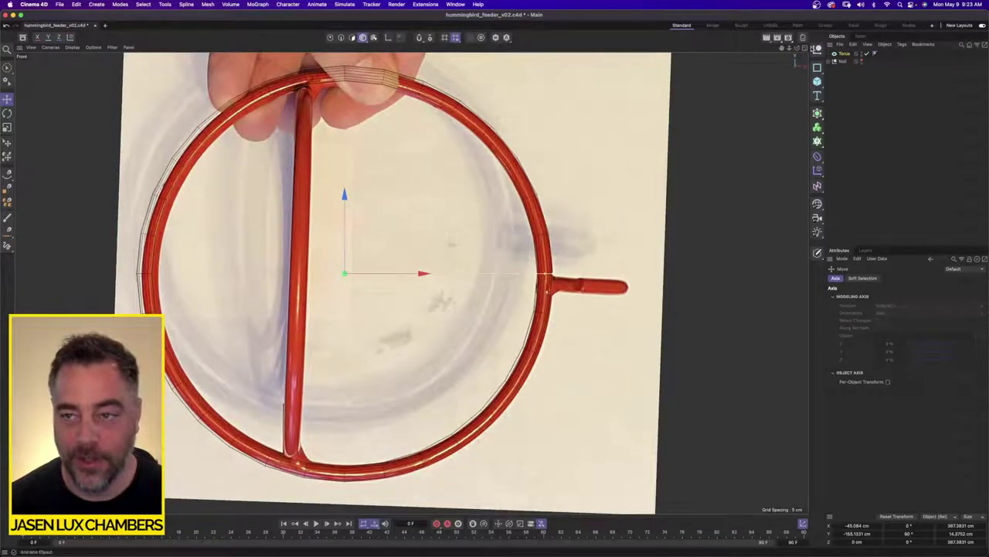
{"action": "middle_click", "coordinate": [599, 182]}
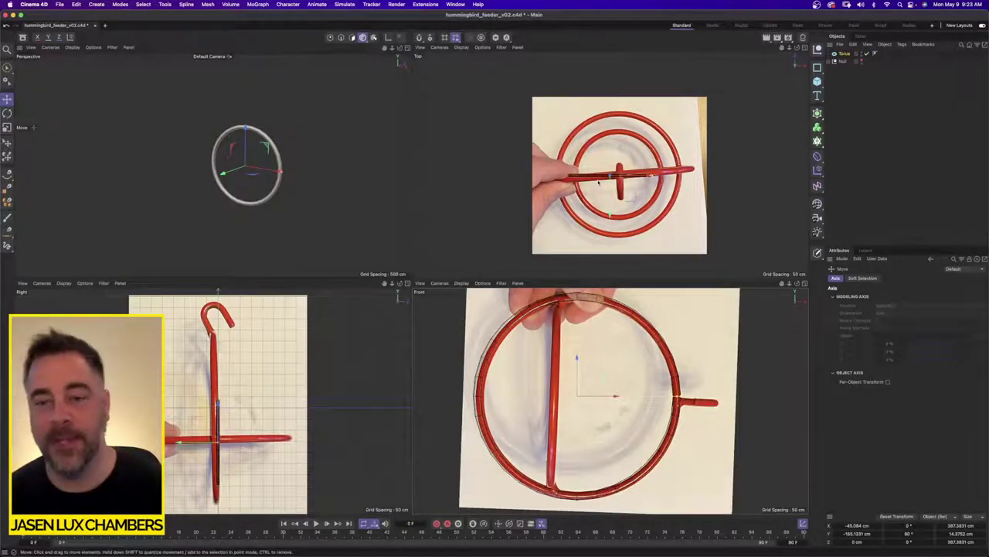
{"action": "scroll", "coordinate": [631, 157], "scroll_direction": "up", "scroll_amount": 2}
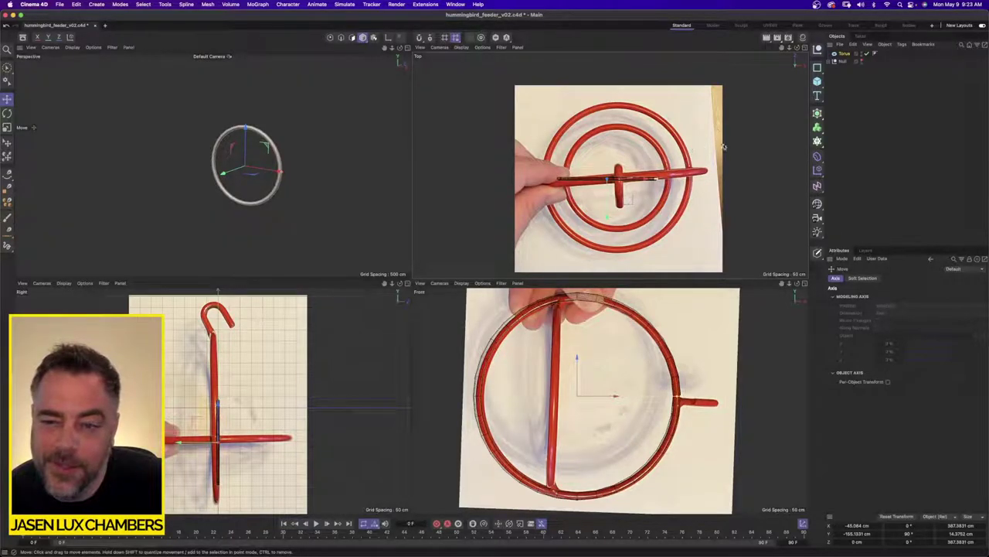
Rotate the Front view's background image to -2° so the hanger's hook stem points upward
{"action": "left_click", "coordinate": [845, 53]}
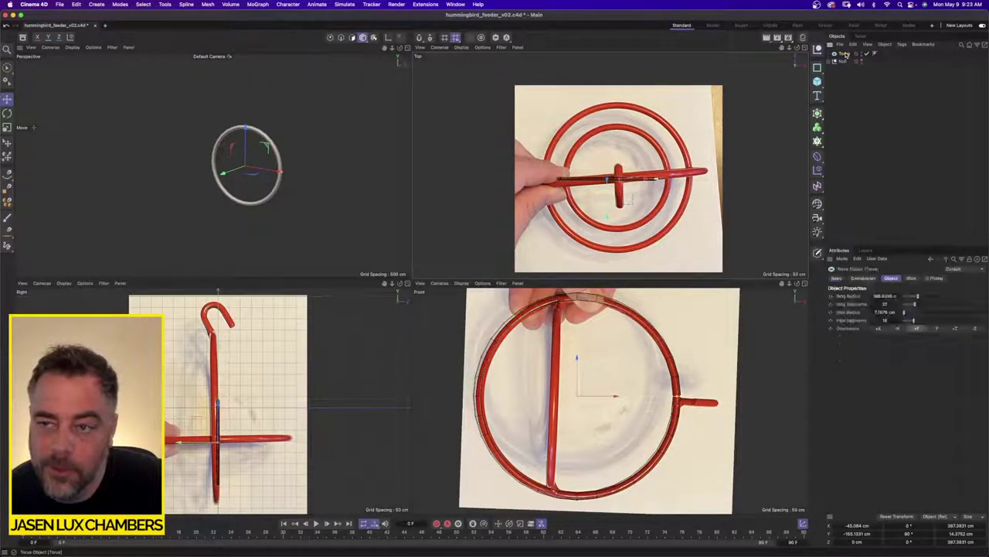
{"action": "left_click", "coordinate": [420, 47]}
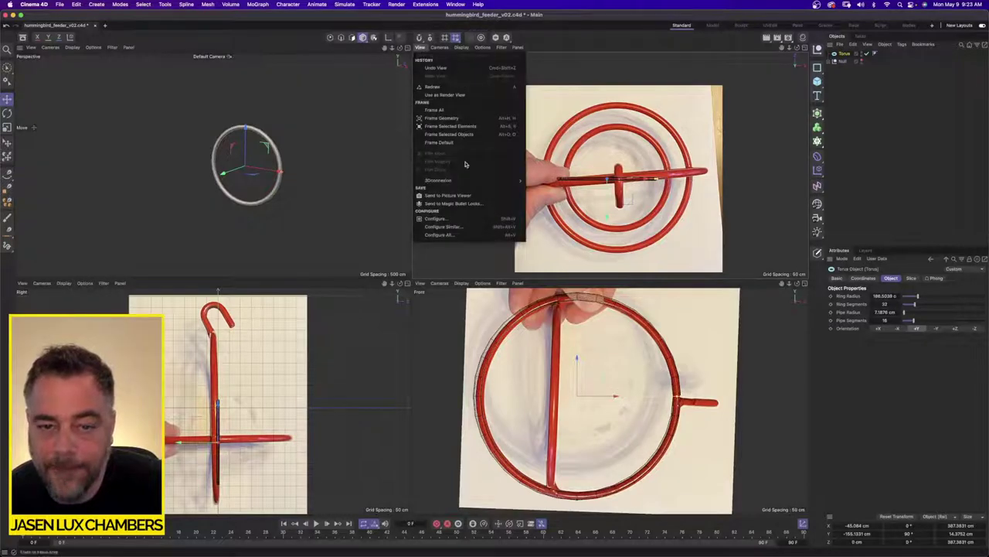
{"action": "left_click", "coordinate": [464, 219]}
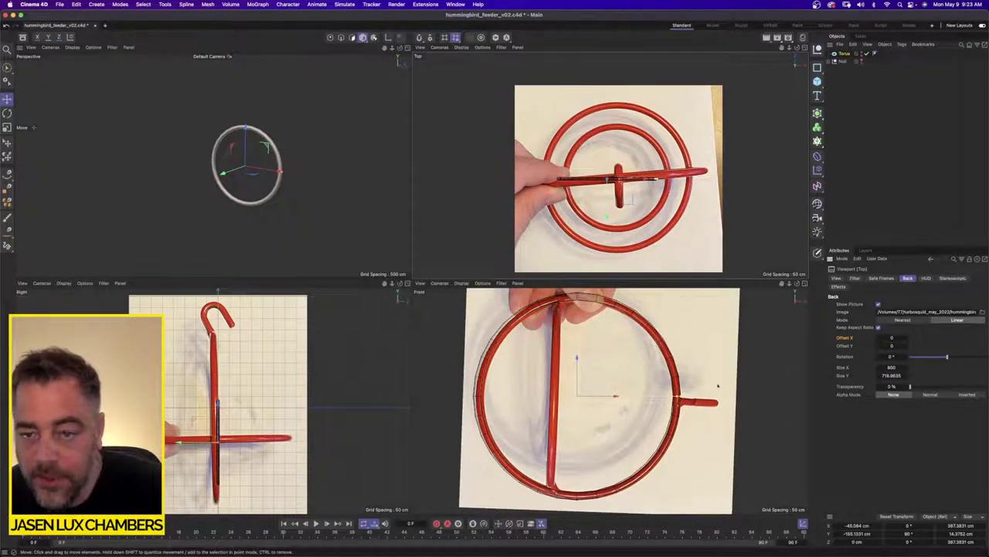
{"action": "left_click", "coordinate": [649, 286]}
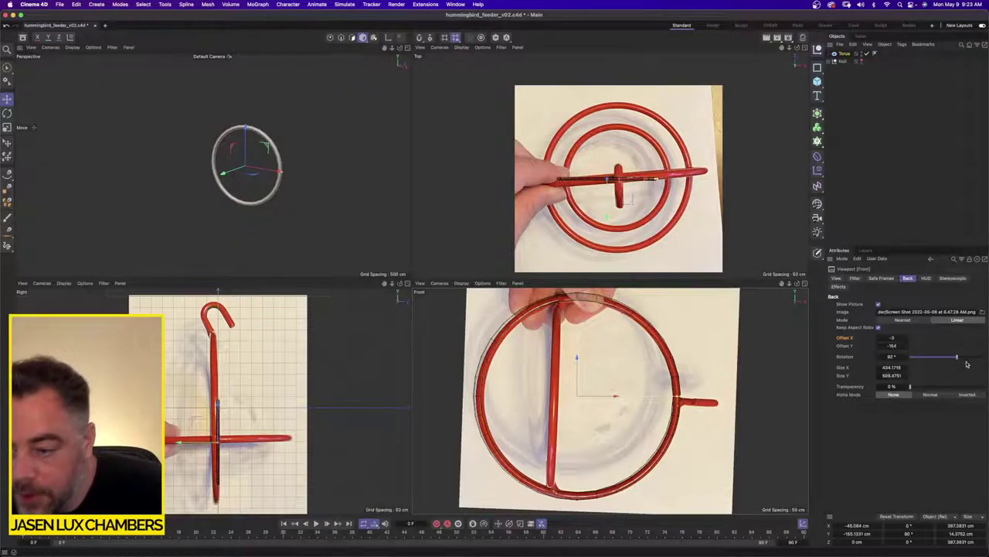
{"action": "left_click_drag", "start_coordinate": [955, 358], "coordinate": [949, 359]}
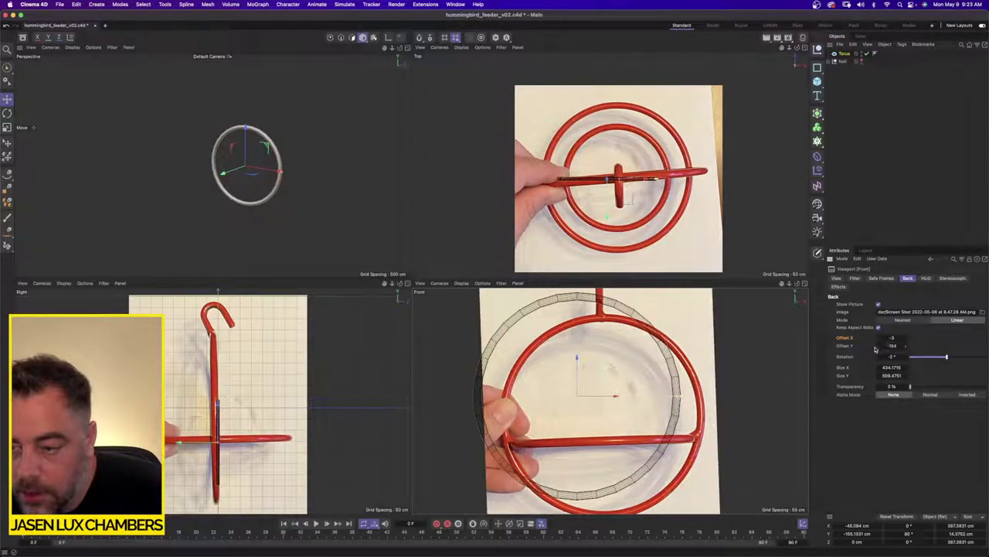
Set the torus's X position to 0 cm
{"action": "left_click", "coordinate": [845, 53]}
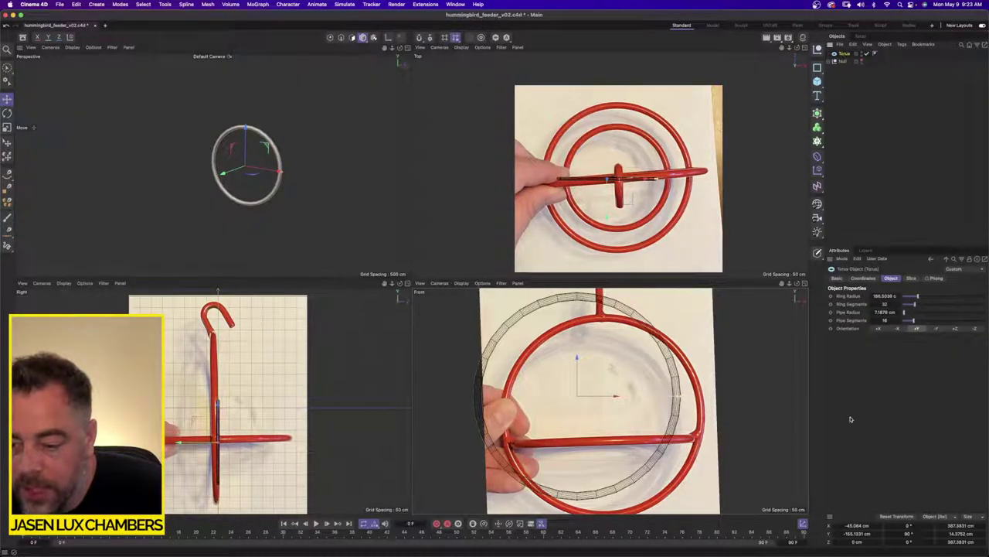
{"action": "left_click", "coordinate": [866, 532]}
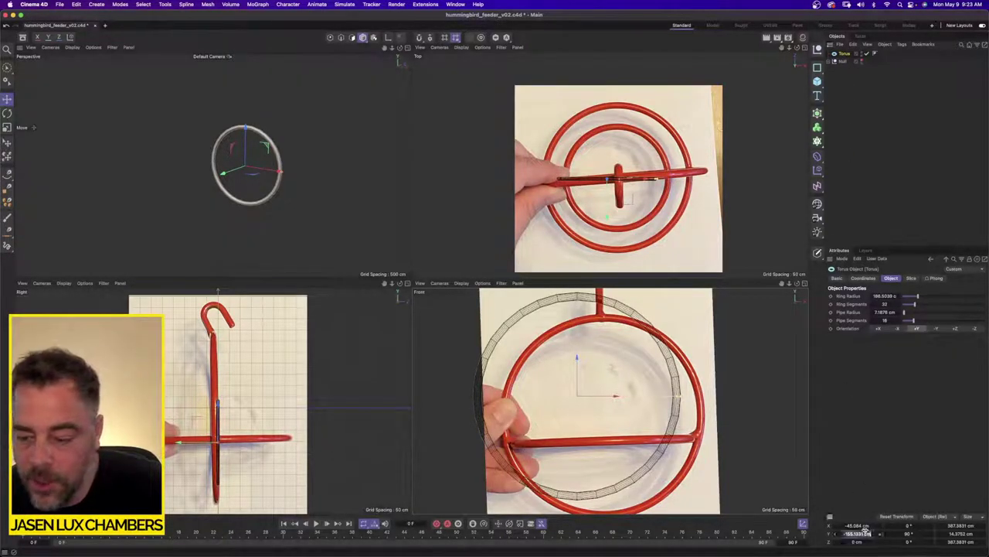
{"action": "left_click", "coordinate": [867, 526]}
{"action": "type", "text": "0"}
{"action": "key", "text": "Return"}
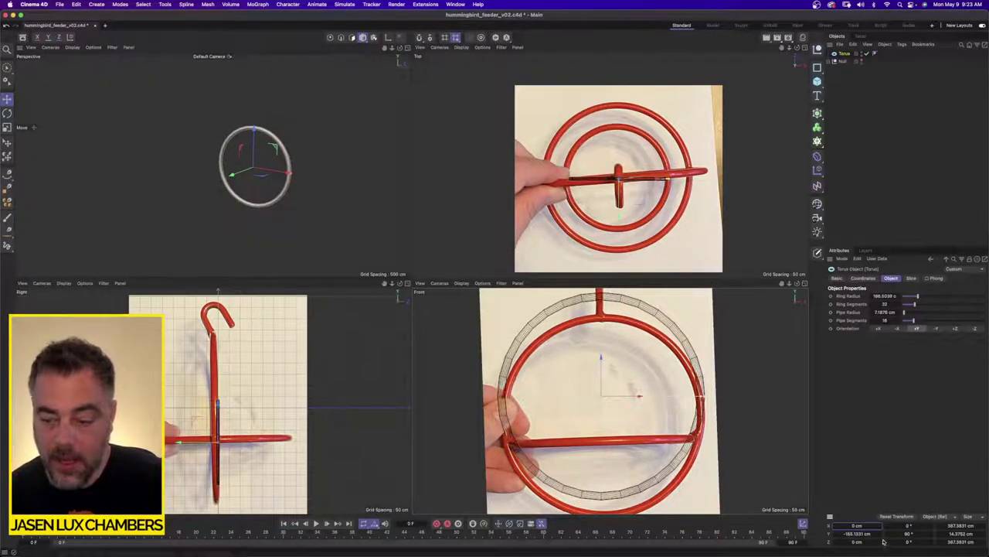
{"action": "left_click", "coordinate": [872, 533]}
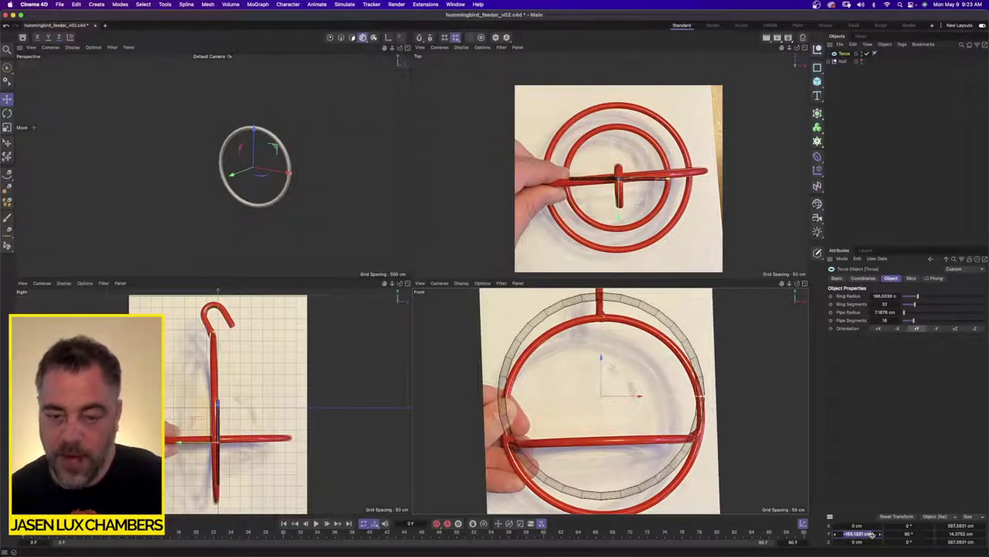
Set the Front background's Offset Y to -118 to align the reference ring vertically with the torus
{"action": "left_click", "coordinate": [420, 283]}
{"action": "left_click", "coordinate": [456, 448]}
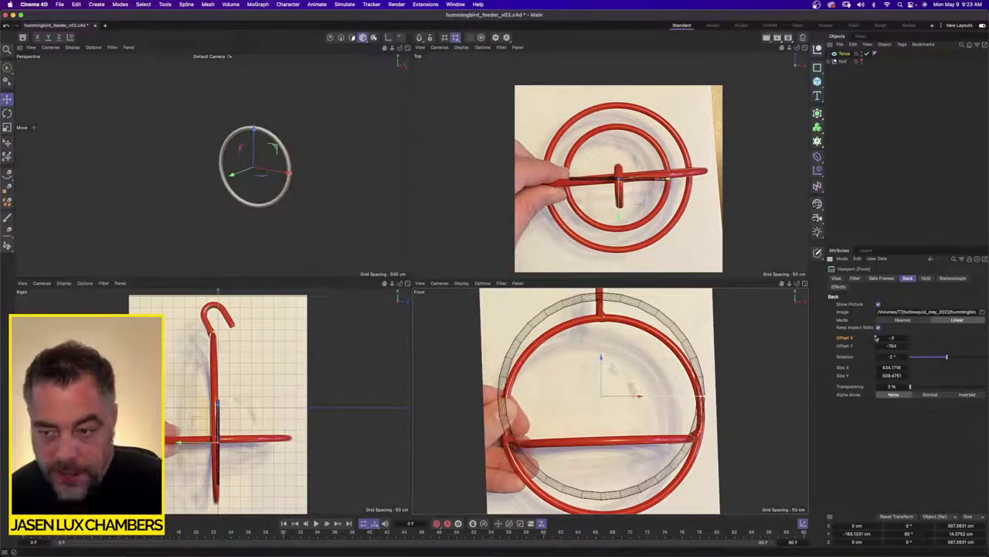
{"action": "left_click_drag", "start_coordinate": [880, 348], "coordinate": [901, 347]}
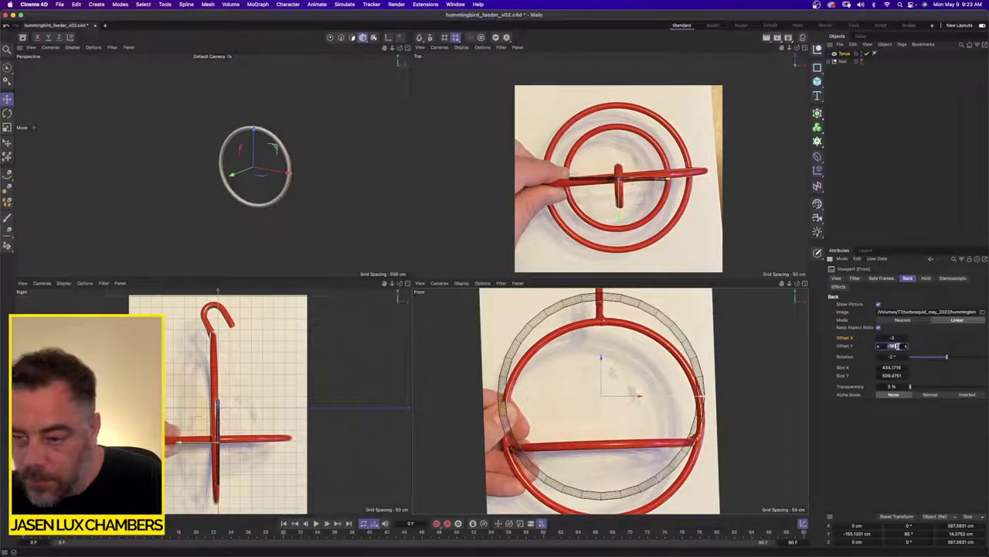
{"action": "key", "text": "shift+Up"}
{"action": "key", "text": "shift+Up"}
{"action": "key", "text": "shift+Up"}
{"action": "key", "text": "shift+Up"}
{"action": "key", "text": "shift+Up"}
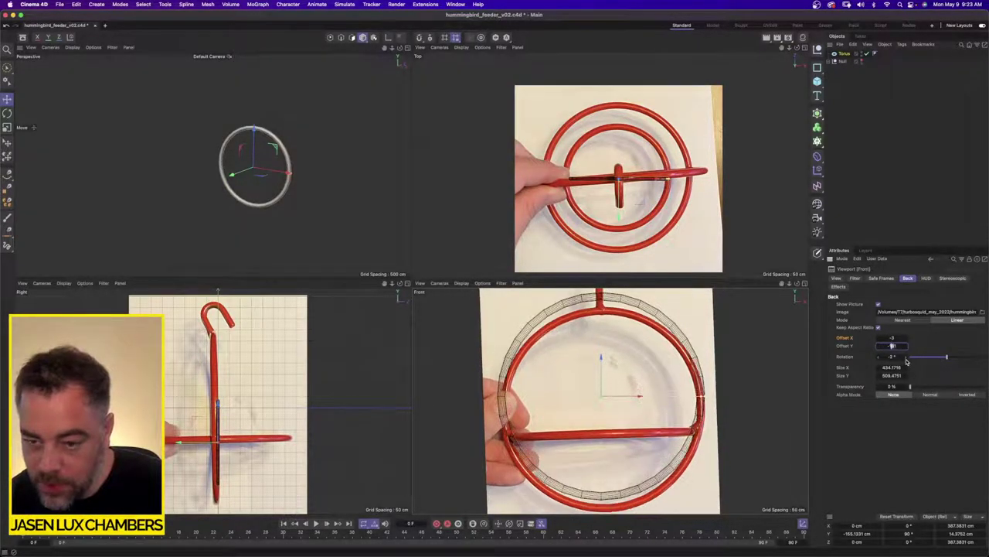
{"action": "key", "text": "Down"}
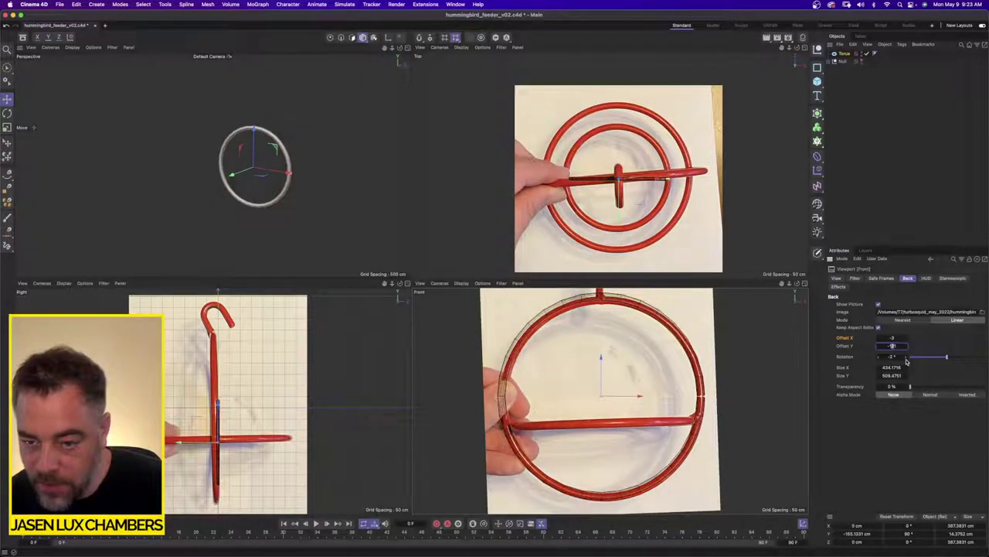
{"action": "key", "text": "Up"}
{"action": "key", "text": "Down"}
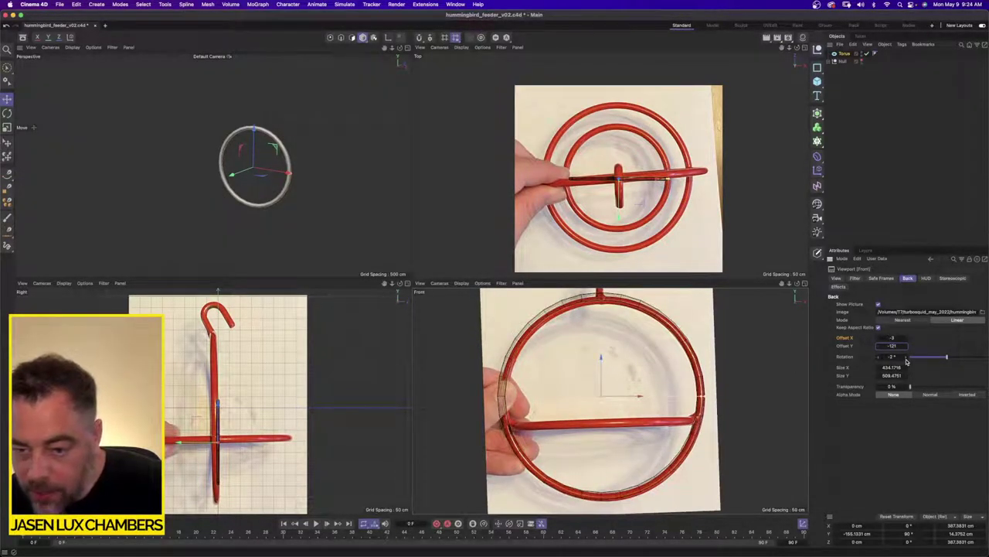
{"action": "key", "text": "Up"}
{"action": "key", "text": "Up"}
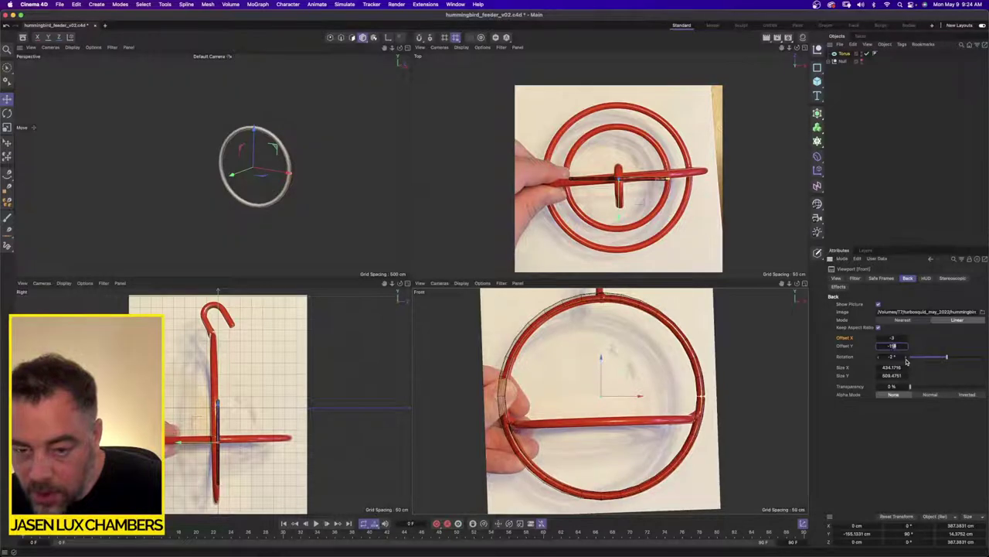
{"action": "key", "text": "Up"}
{"action": "key", "text": "Up"}
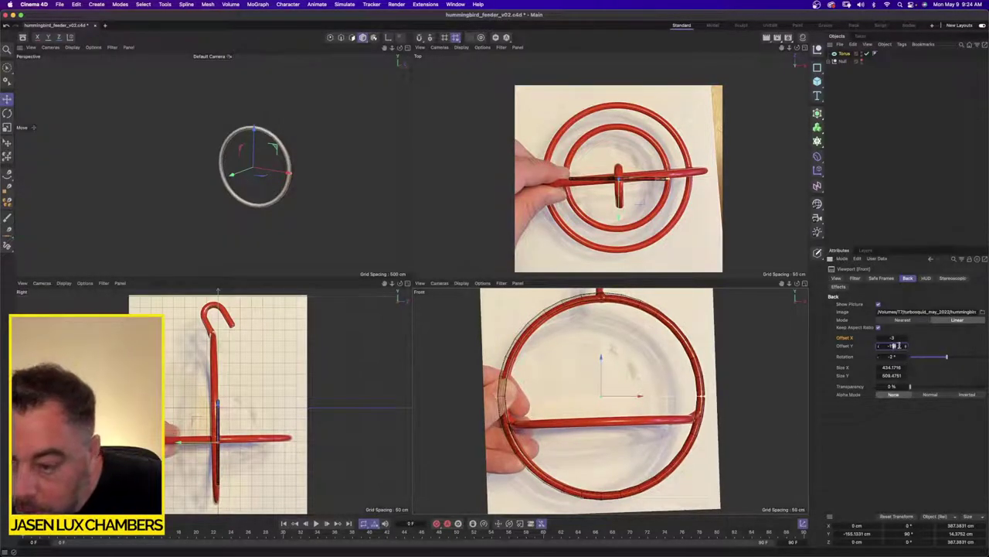
Lower the Front background's Offset X in small increments until the reference ring lines up horizontally with the torus
{"action": "left_click", "coordinate": [897, 337]}
{"action": "key", "text": "Down"}
{"action": "key", "text": "Down"}
{"action": "key", "text": "Down"}
{"action": "key", "text": "Down"}
{"action": "key", "text": "Down"}
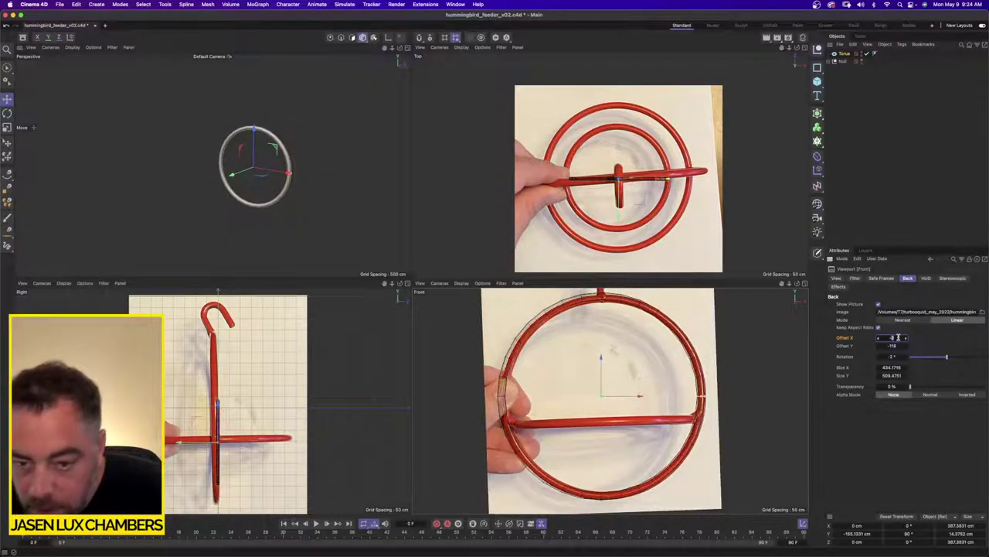
{"action": "key", "text": "Down"}
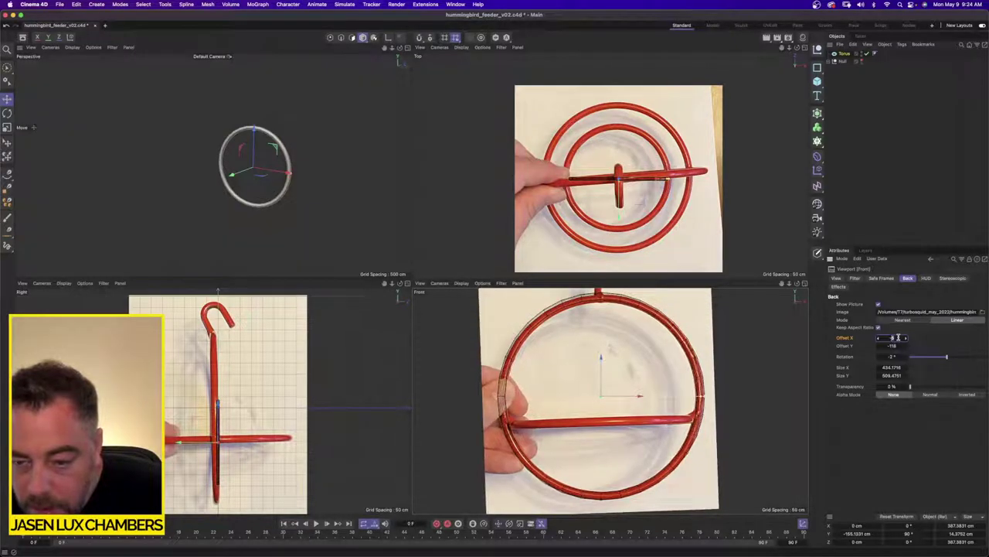
Resize the Right view's background image to Size X 400 and set its Offset Y to -133
{"action": "left_click", "coordinate": [227, 289]}
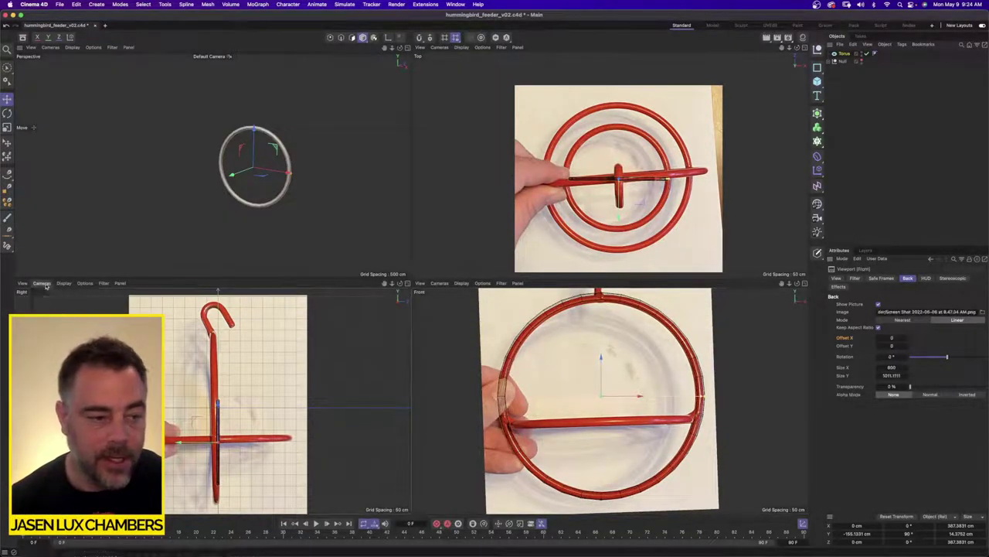
{"action": "left_click", "coordinate": [42, 283]}
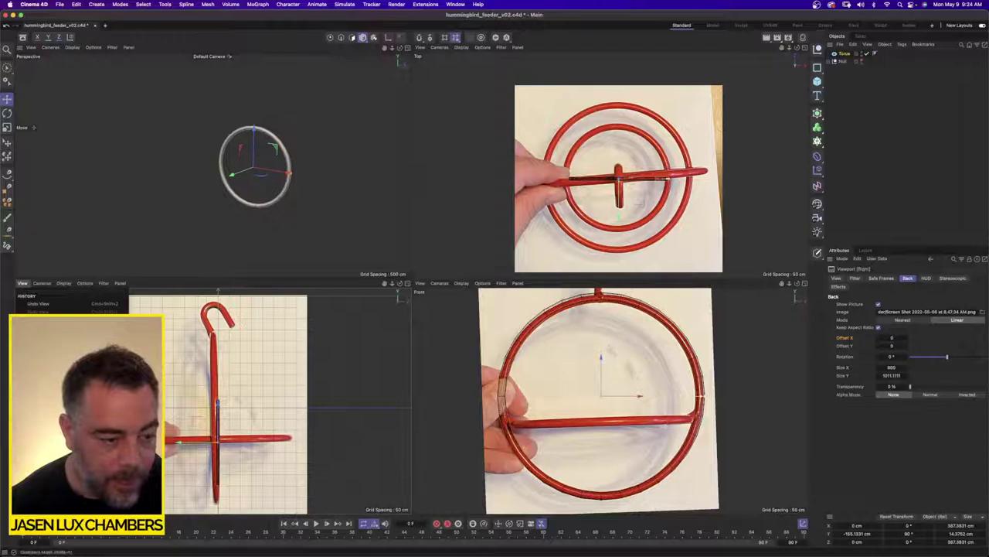
{"action": "left_click", "coordinate": [340, 357]}
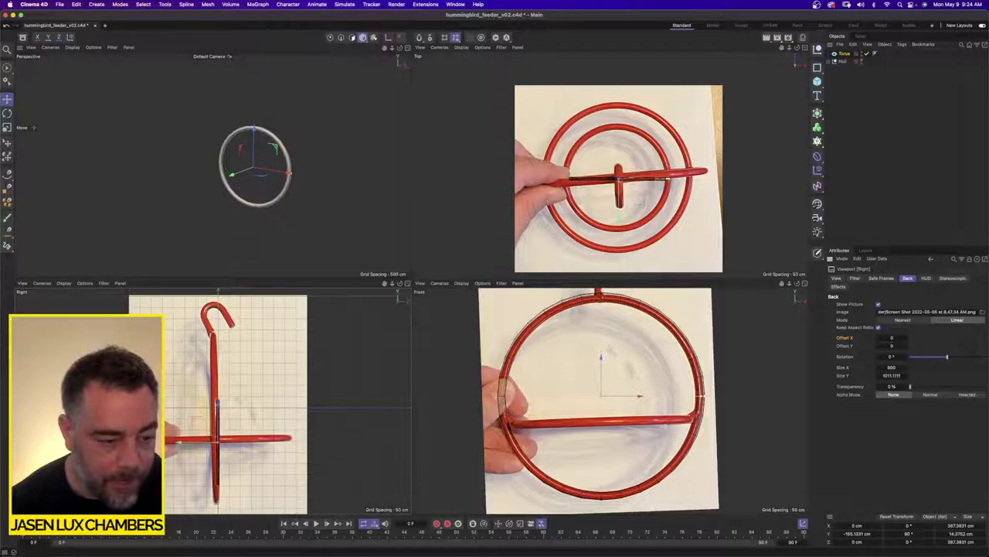
{"action": "left_click", "coordinate": [895, 367]}
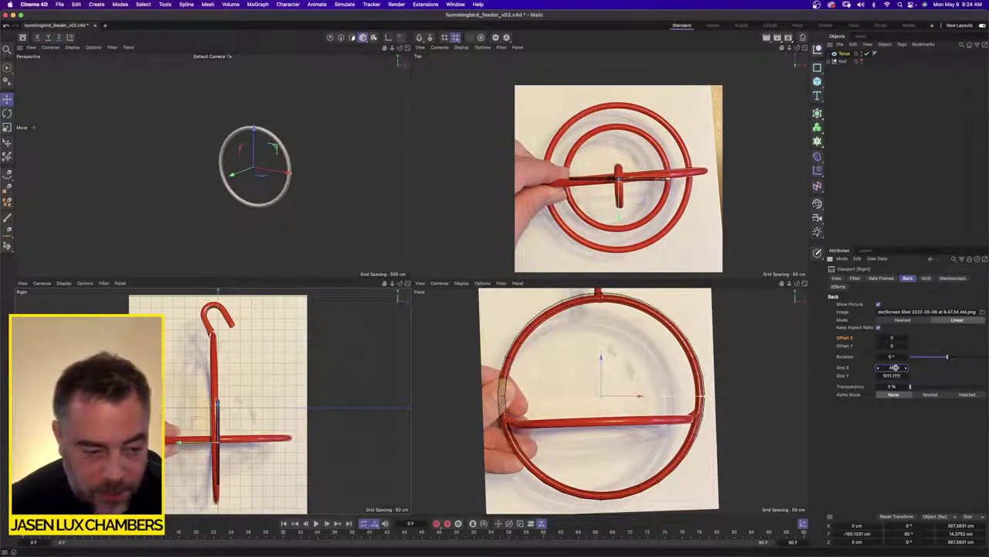
{"action": "type", "text": "400"}
{"action": "key", "text": "Return"}
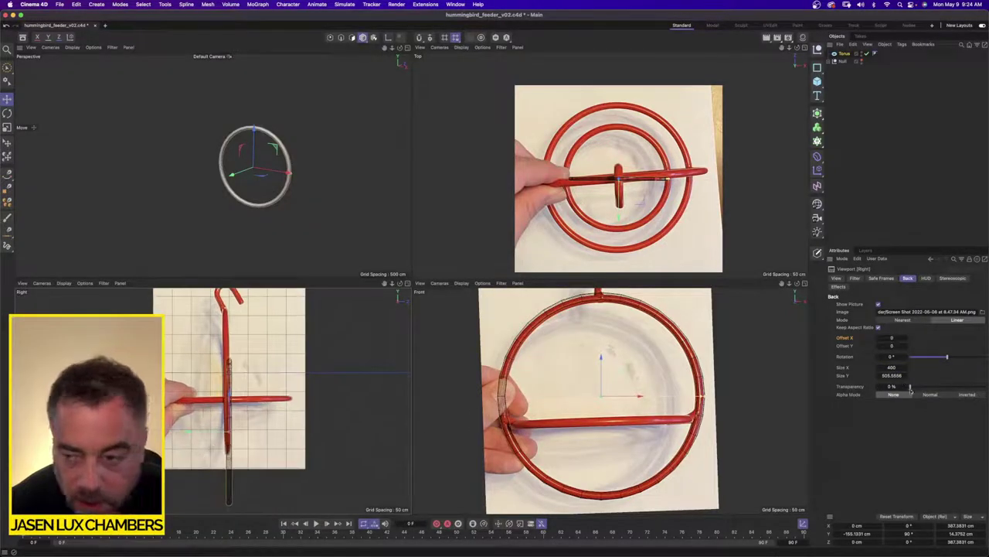
{"action": "left_click_drag", "start_coordinate": [886, 347], "coordinate": [878, 349]}
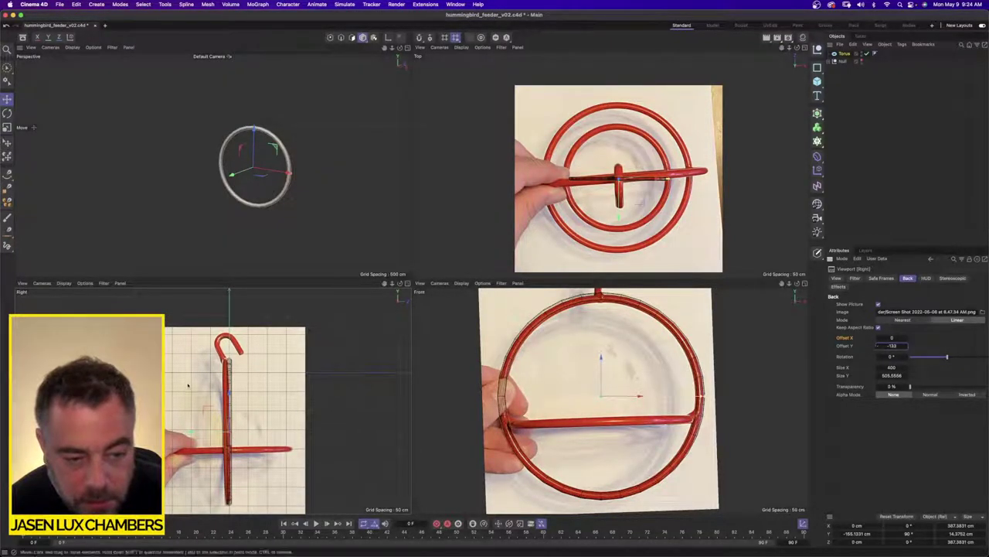
Rotate the Right background image to 1° and set its Offset X to 7, aligning the vertical wire with the torus
{"action": "scroll", "coordinate": [264, 372], "scroll_direction": "up", "scroll_amount": 1}
{"action": "left_click", "coordinate": [409, 283]}
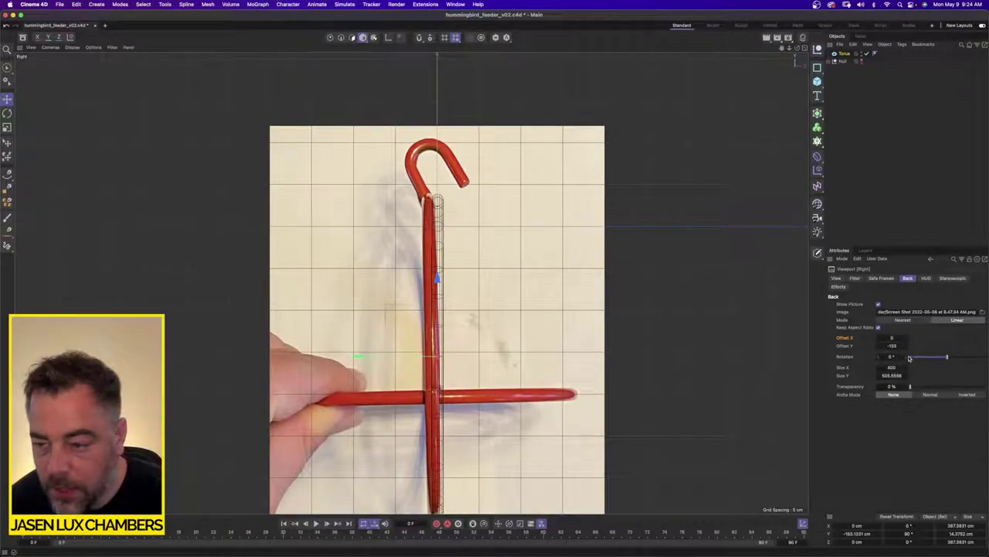
{"action": "left_click_drag", "start_coordinate": [906, 358], "coordinate": [907, 357]}
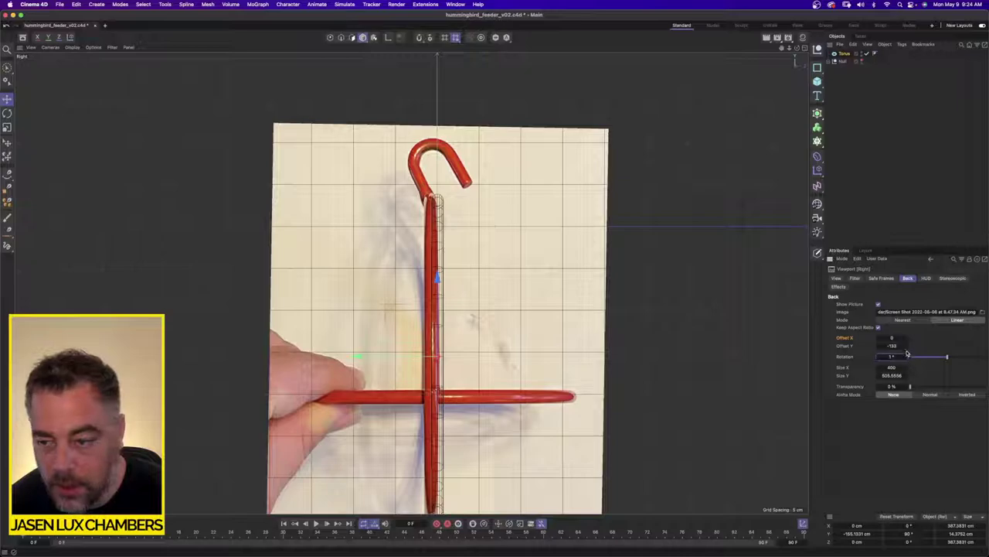
{"action": "left_click", "coordinate": [908, 339]}
{"action": "left_click", "coordinate": [907, 340]}
{"action": "left_click", "coordinate": [908, 340]}
{"action": "left_click", "coordinate": [908, 339]}
{"action": "left_click", "coordinate": [907, 340]}
{"action": "left_click", "coordinate": [907, 339]}
{"action": "left_click", "coordinate": [907, 340]}
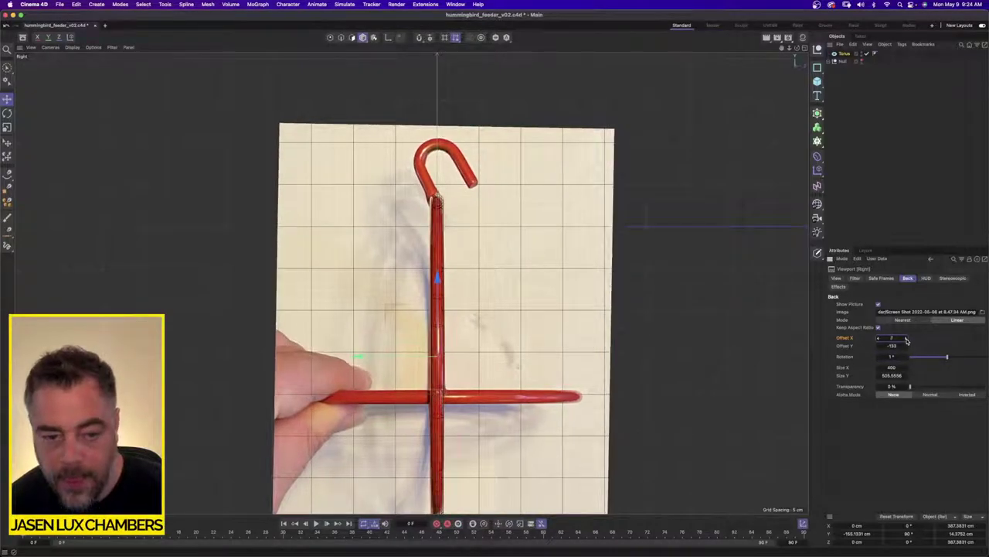
{"action": "left_click", "coordinate": [804, 48]}
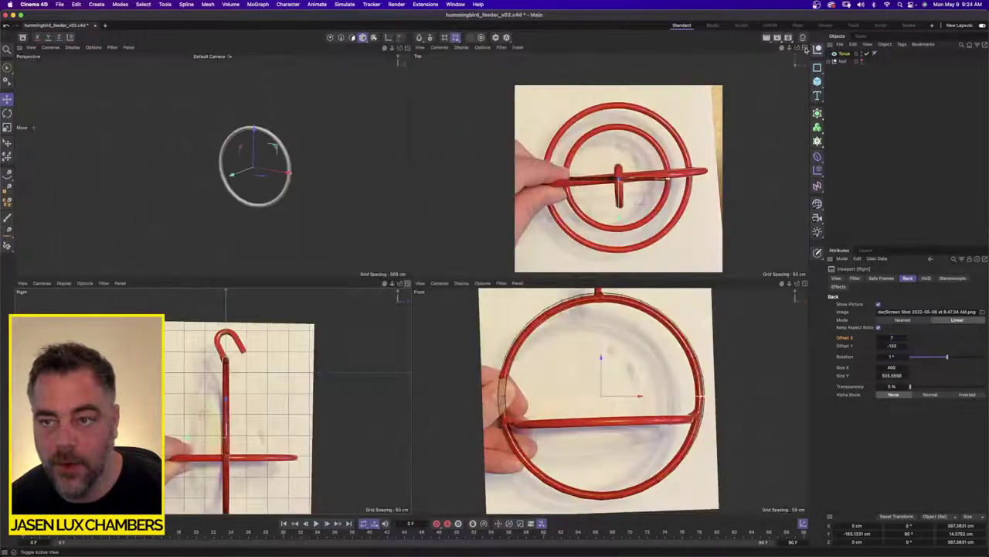
Rotate the Top view's background image to 4° to level the hanger's horizontal wire
{"action": "left_click", "coordinate": [421, 47]}
{"action": "left_click", "coordinate": [440, 225]}
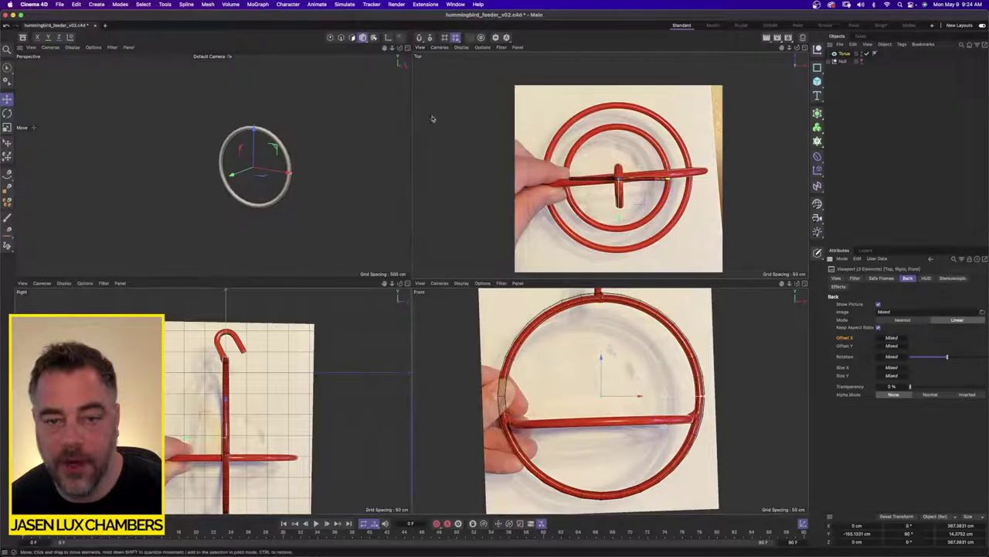
{"action": "left_click", "coordinate": [421, 48]}
{"action": "left_click", "coordinate": [480, 218]}
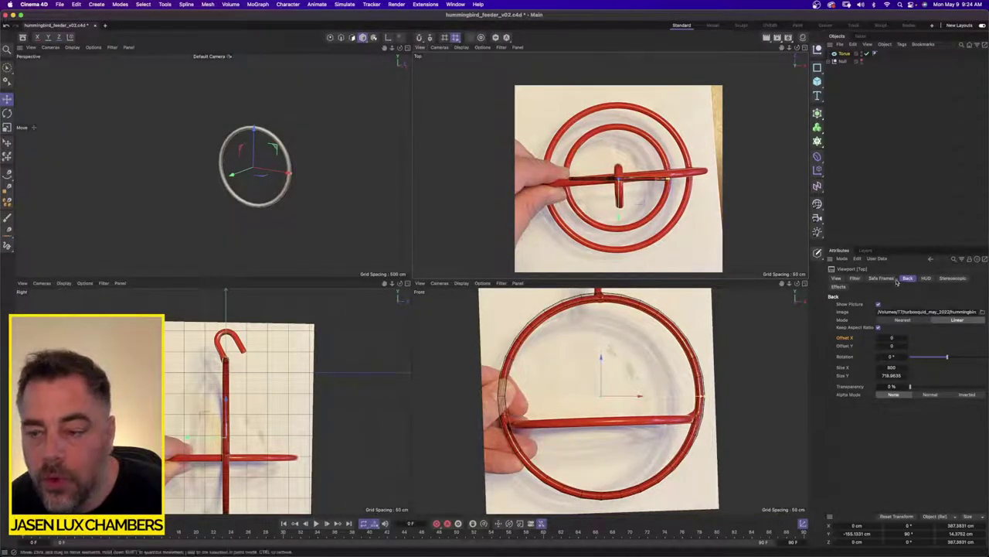
{"action": "left_click_drag", "start_coordinate": [907, 357], "coordinate": [907, 358]}
Resize the Top background image to Size X 440 so its horizontal wire approaches the torus's width
{"action": "double_click", "coordinate": [903, 368]}
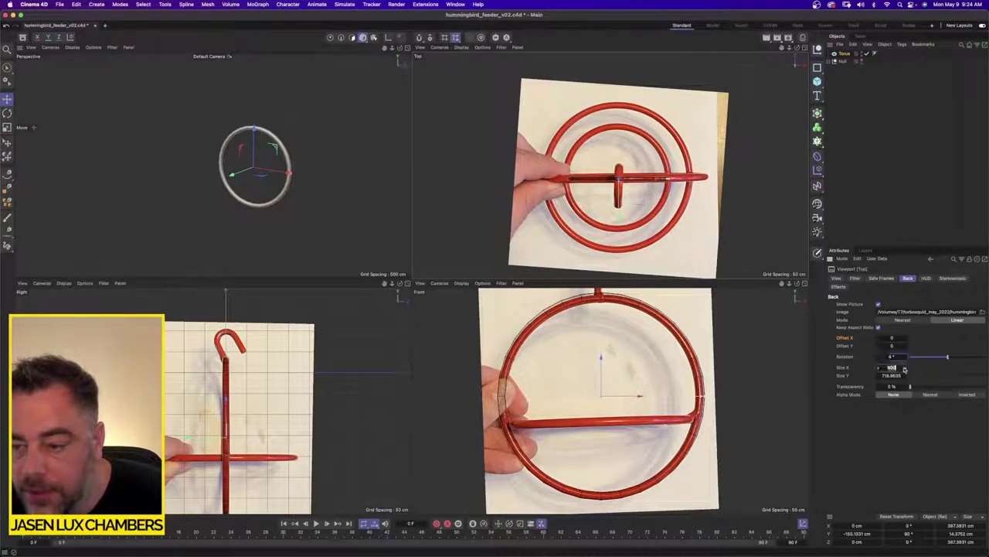
{"action": "type", "text": "300"}
{"action": "key", "text": "Return"}
{"action": "scroll", "coordinate": [641, 200], "scroll_direction": "up", "scroll_amount": 5}
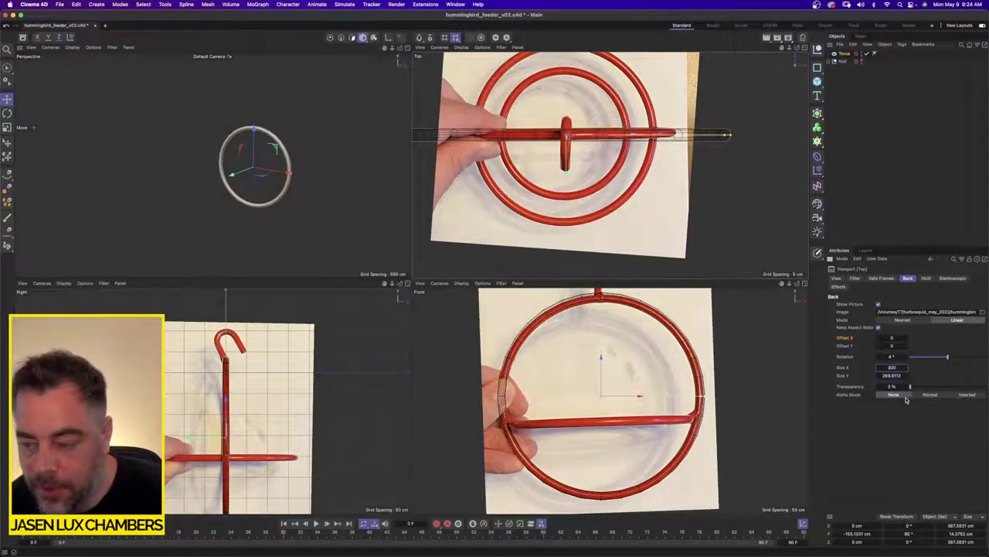
{"action": "key", "text": "shift+Up"}
{"action": "key", "text": "shift+Up"}
{"action": "key", "text": "shift+Up"}
{"action": "key", "text": "shift+Up"}
{"action": "key", "text": "shift+Up"}
{"action": "key", "text": "shift+Up"}
{"action": "key", "text": "shift+Up"}
{"action": "key", "text": "shift+Up"}
{"action": "key", "text": "shift+Up"}
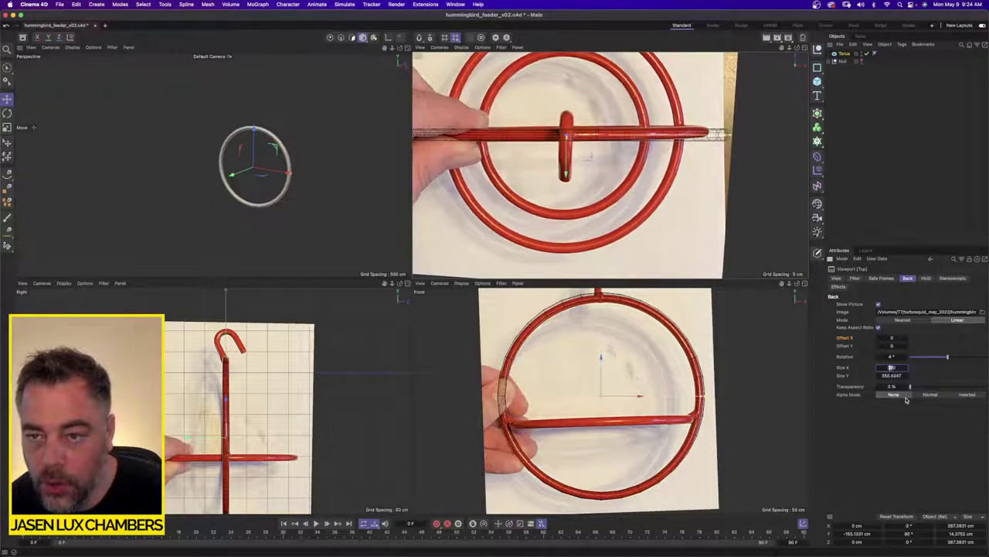
{"action": "type", "text": "440"}
{"action": "key", "text": "Return"}
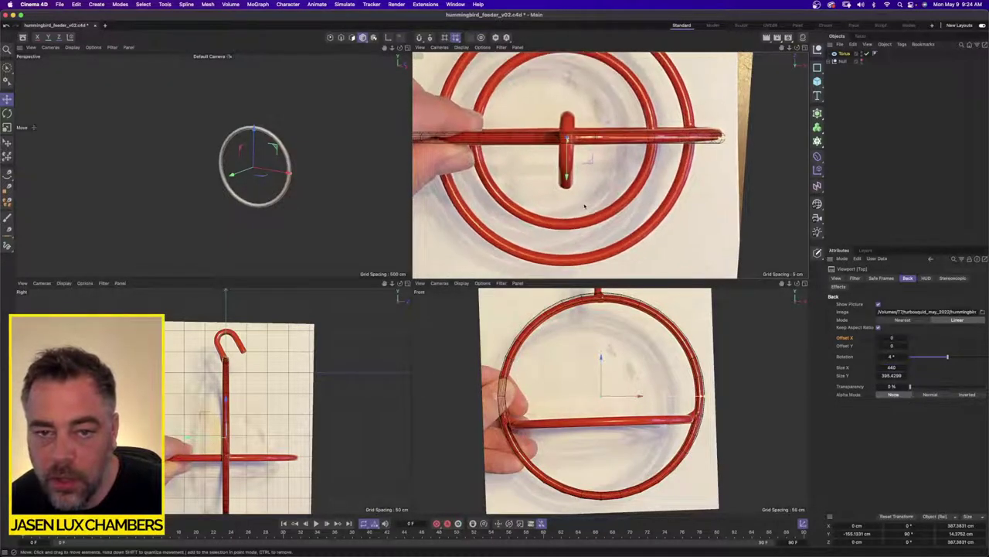
Refine the Top background image to a rotation of 5° and Size X 450 to match the torus
{"action": "scroll", "coordinate": [648, 210], "scroll_direction": "down", "scroll_amount": 2}
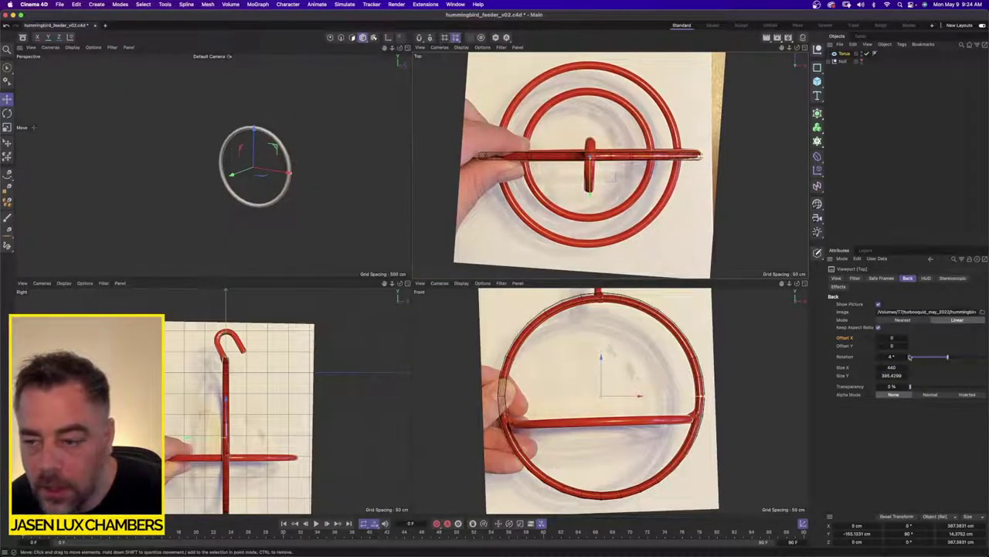
{"action": "scroll", "coordinate": [635, 199], "scroll_direction": "up", "scroll_amount": 3}
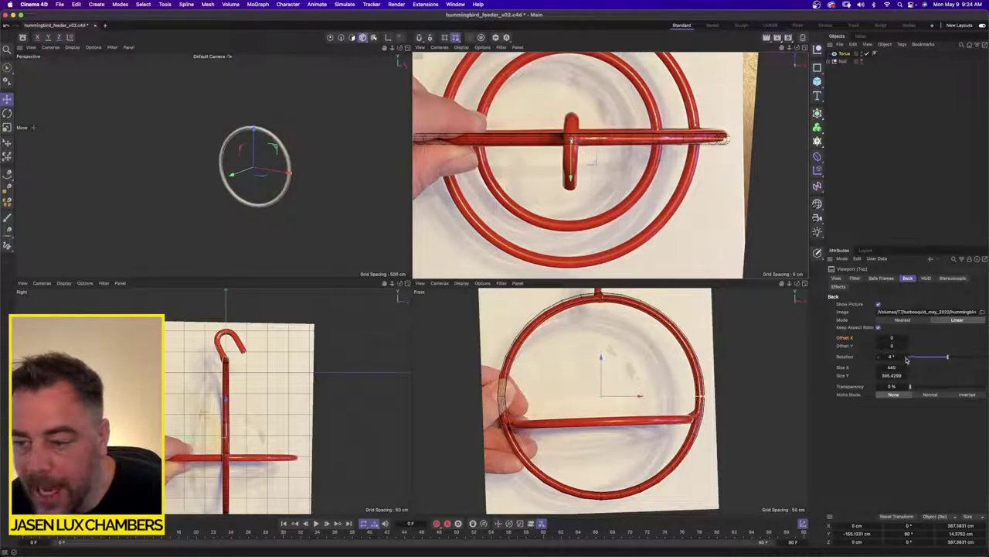
{"action": "left_click_drag", "start_coordinate": [906, 360], "coordinate": [905, 359]}
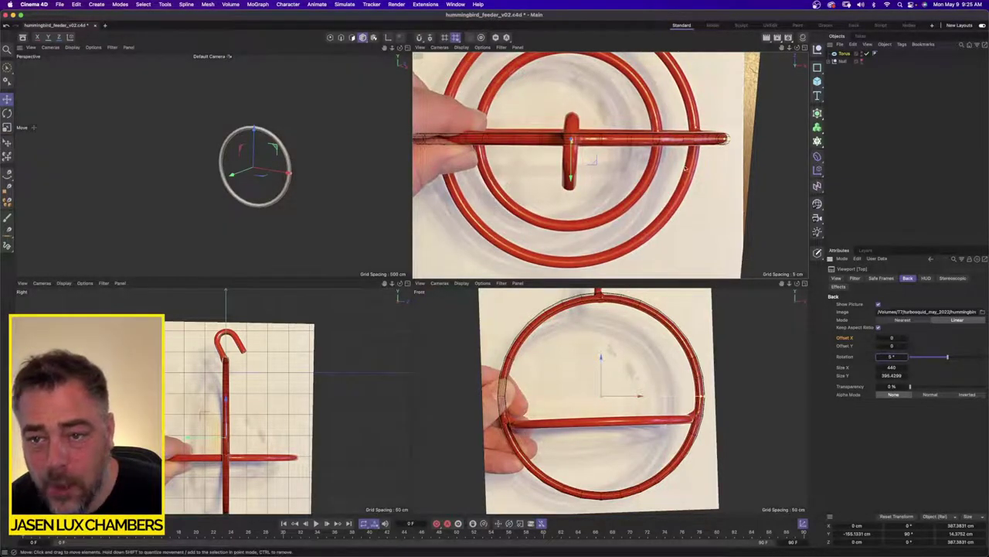
{"action": "left_click", "coordinate": [907, 369]}
{"action": "left_click", "coordinate": [907, 369]}
{"action": "left_click", "coordinate": [907, 369]}
{"action": "left_click", "coordinate": [907, 368]}
{"action": "left_click", "coordinate": [907, 369]}
{"action": "left_click", "coordinate": [907, 369]}
{"action": "left_click", "coordinate": [907, 368]}
{"action": "left_click", "coordinate": [907, 369]}
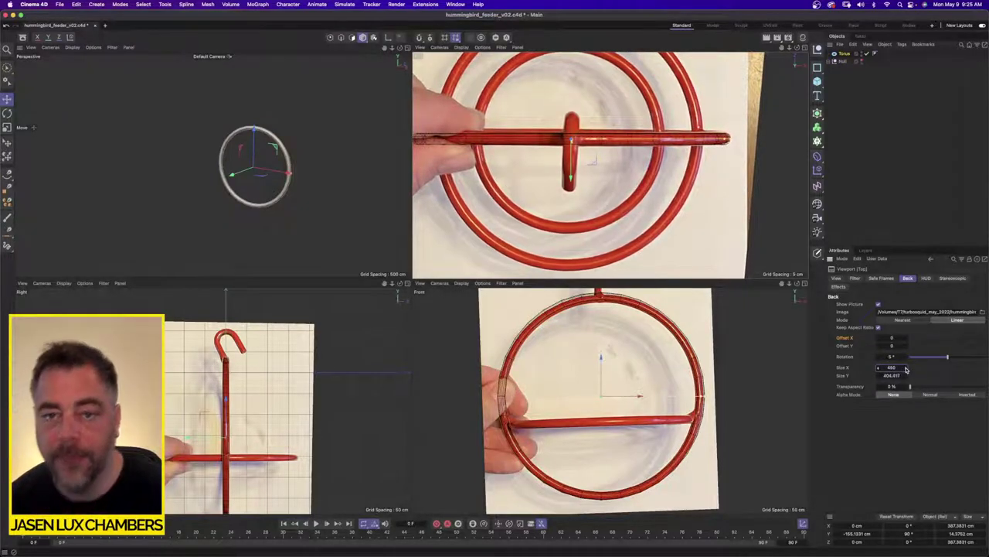
Trace the hook's centreline in the Right view with a Bezier Spline Pen curve, from the top of the torus to the hook's tip
{"action": "left_click", "coordinate": [894, 160]}
{"action": "right_click_drag", "start_coordinate": [224, 332], "coordinate": [245, 324], "text": "alt"}
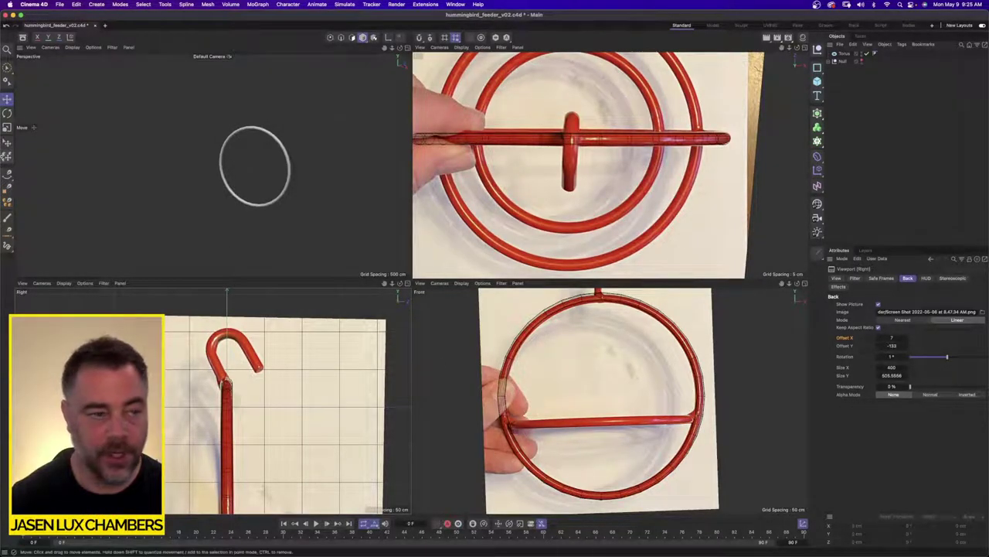
{"action": "left_click_drag", "start_coordinate": [7, 174], "coordinate": [37, 186]}
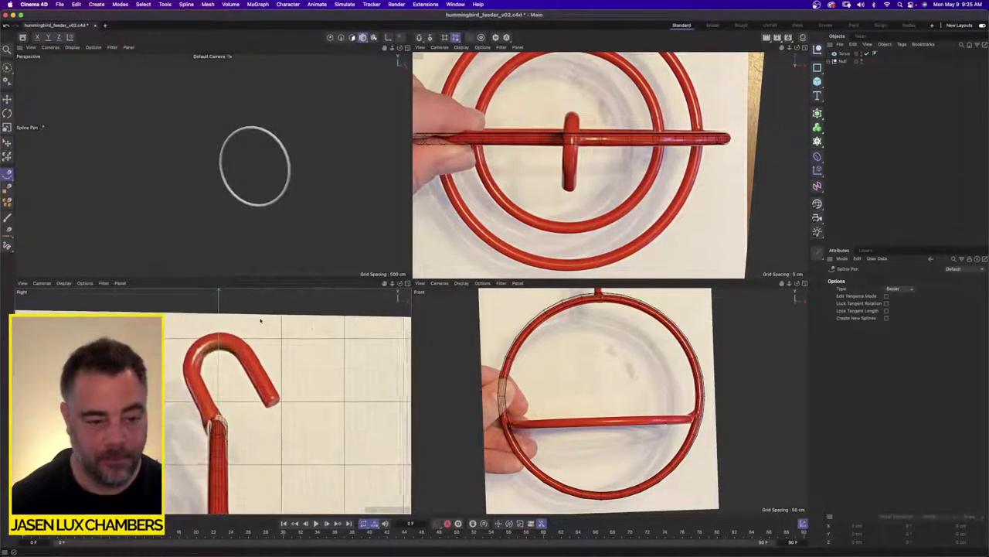
{"action": "scroll", "coordinate": [261, 444], "scroll_direction": "up", "scroll_amount": 5}
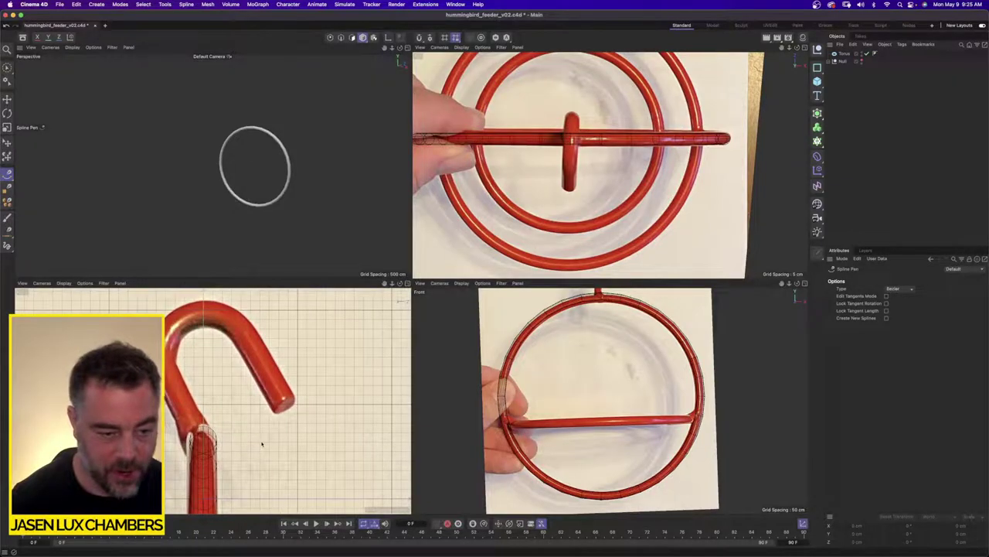
{"action": "left_click", "coordinate": [202, 448]}
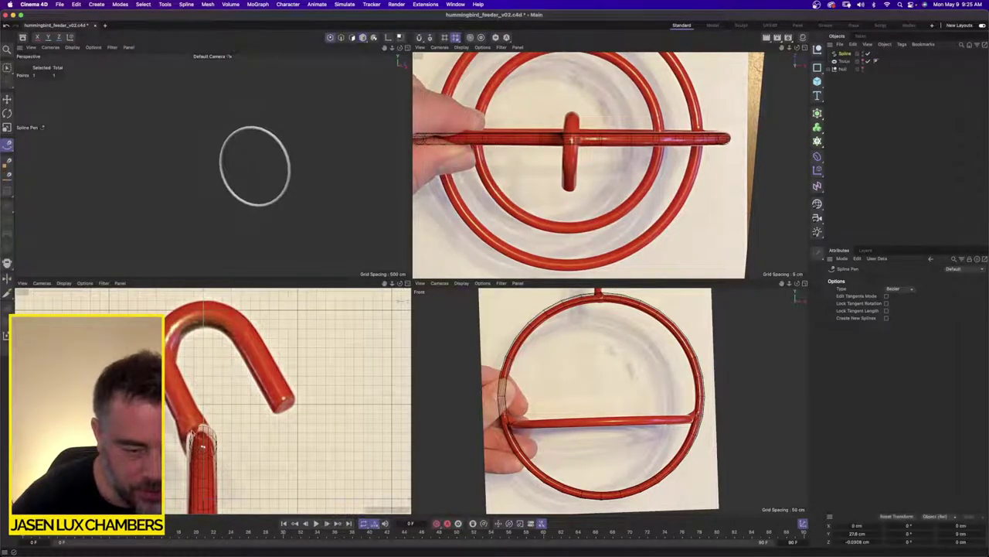
{"action": "left_click", "coordinate": [189, 422]}
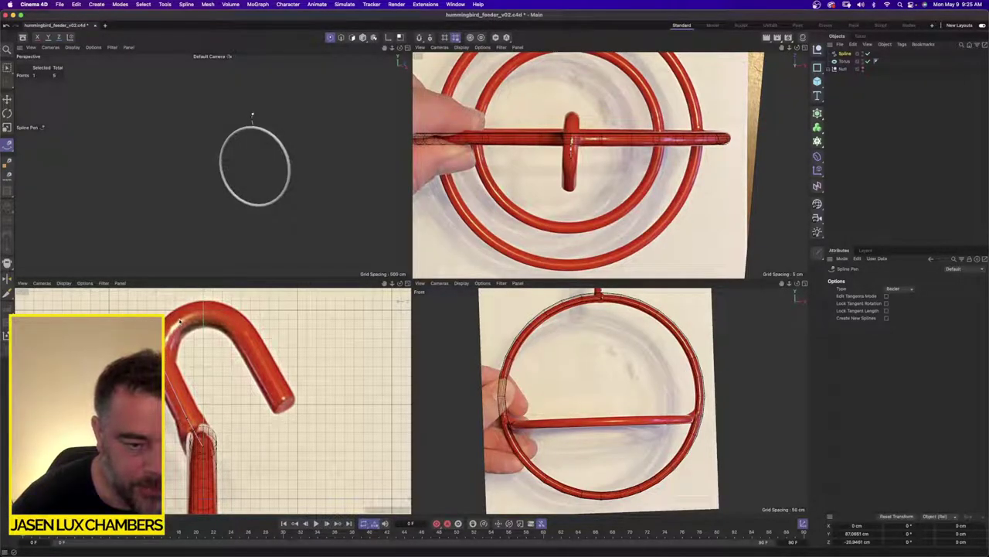
{"action": "left_click", "coordinate": [220, 312]}
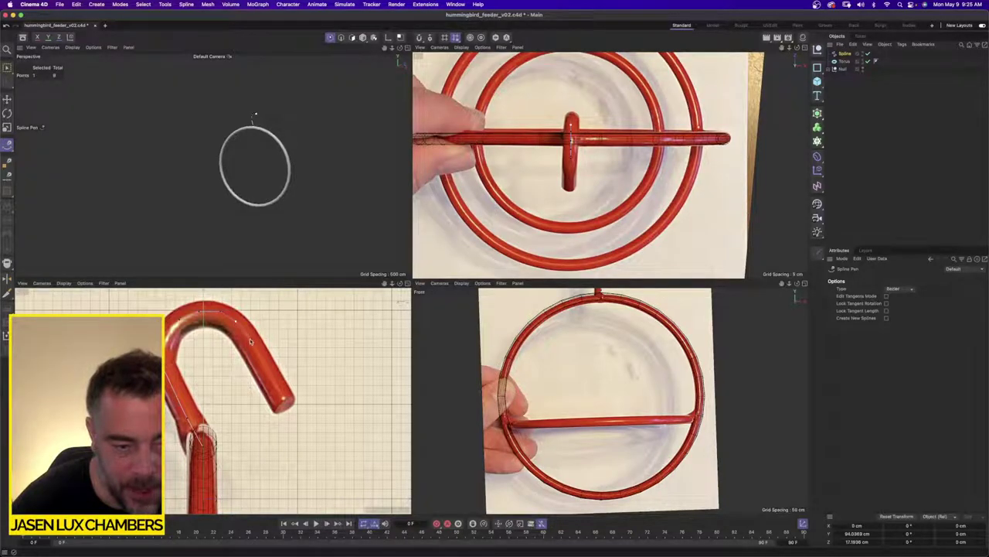
{"action": "left_click", "coordinate": [252, 346]}
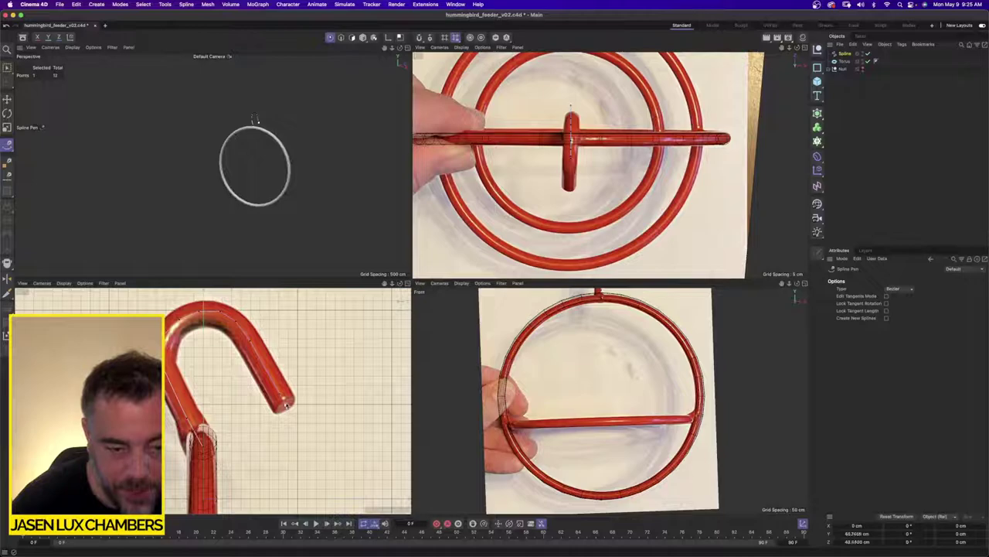
Select all points of the hook spline and examine its alignment with the Front and Top reference images
{"action": "key", "text": "ctrl+a"}
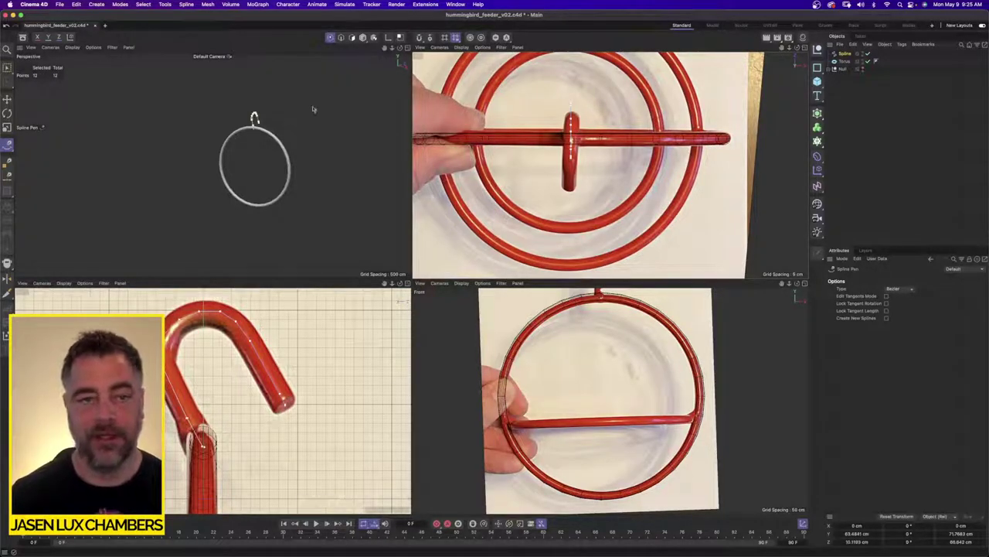
{"action": "scroll", "coordinate": [319, 102], "scroll_direction": "up", "scroll_amount": 5}
{"action": "scroll", "coordinate": [622, 316], "scroll_direction": "up", "scroll_amount": 8}
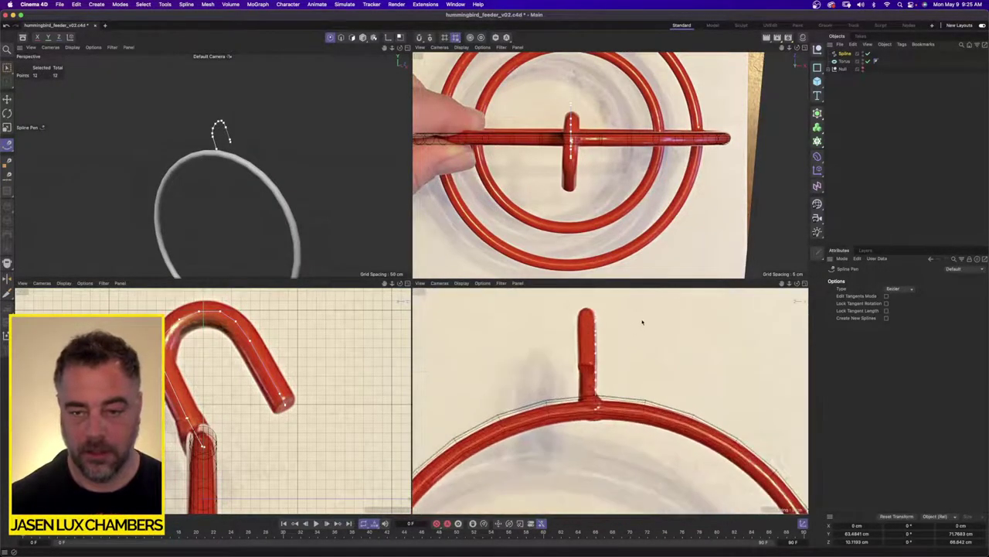
{"action": "scroll", "coordinate": [619, 139], "scroll_direction": "up", "scroll_amount": 6}
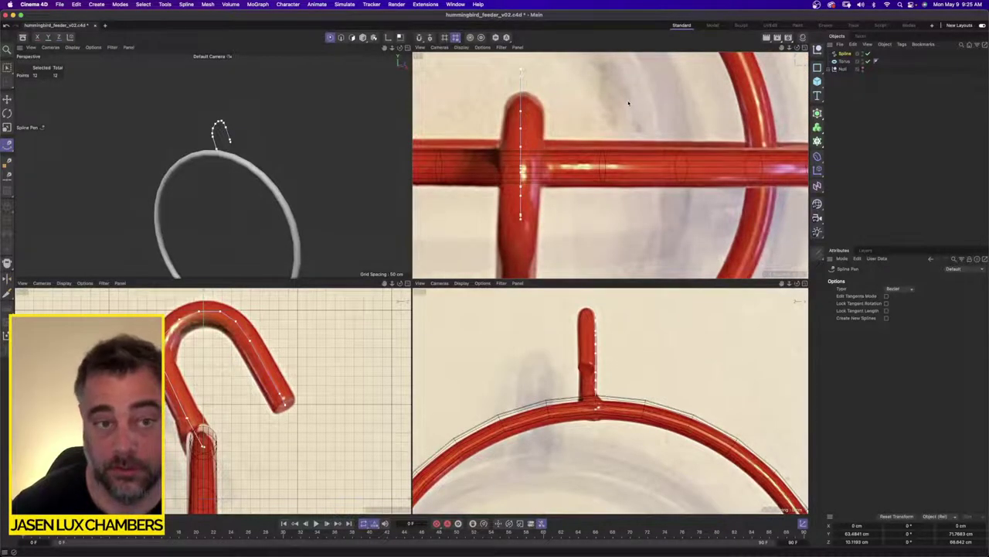
{"action": "scroll", "coordinate": [309, 136], "scroll_direction": "down", "scroll_amount": 6}
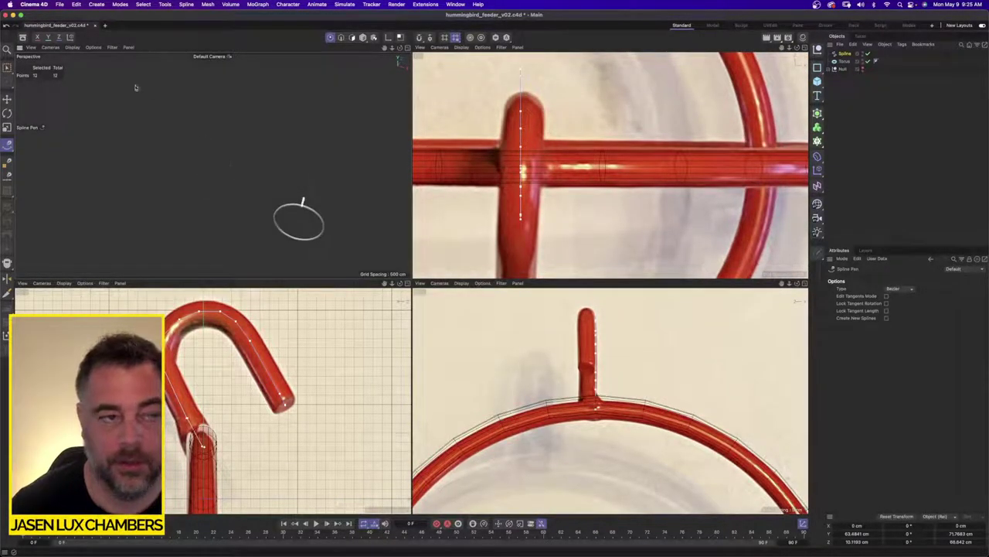
Display the World Axis in the Perspective view and check the hook spline's orientation against it
{"action": "left_click", "coordinate": [38, 48]}
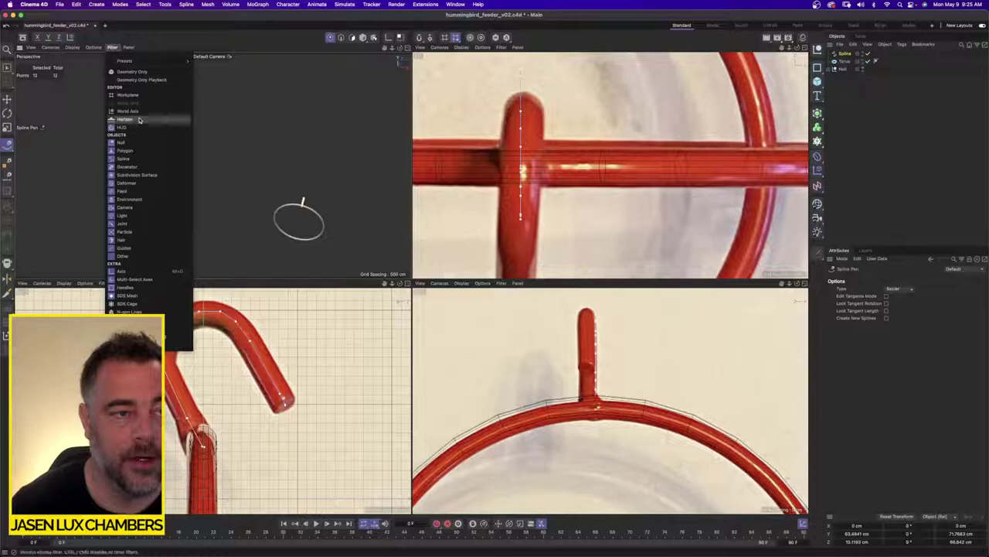
{"action": "left_click", "coordinate": [141, 113]}
{"action": "left_click_drag", "start_coordinate": [273, 175], "coordinate": [306, 180], "text": "alt"}
{"action": "scroll", "coordinate": [305, 179], "scroll_direction": "up", "scroll_amount": 5}
{"action": "scroll", "coordinate": [603, 175], "scroll_direction": "down", "scroll_amount": 8}
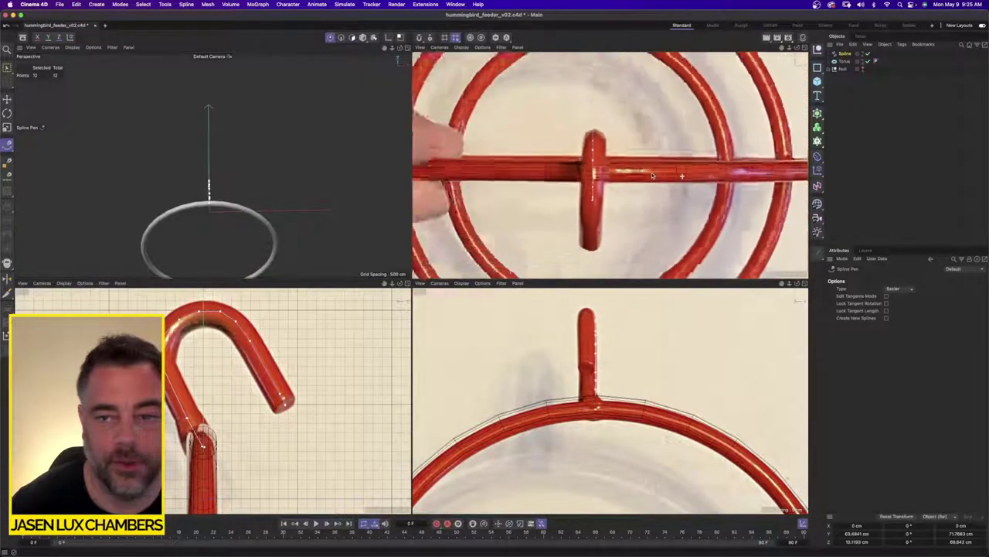
Examine the hook spline against the torus and the reference images in the Perspective, Top and Right views
{"action": "left_click", "coordinate": [501, 47]}
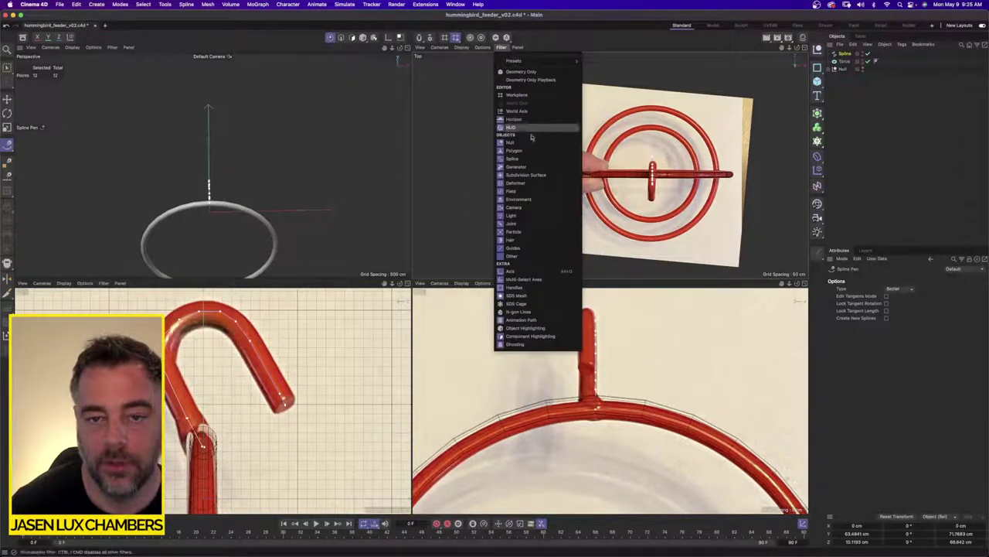
{"action": "left_click", "coordinate": [462, 48]}
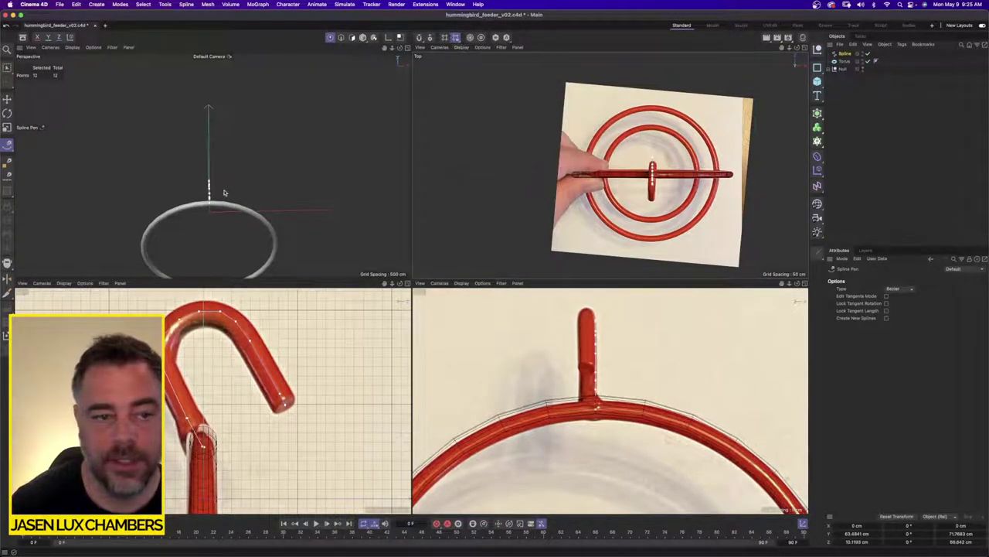
{"action": "mouse_move", "coordinate": [213, 164]}
{"action": "left_mouse_down", "text": "alt"}
{"action": "mouse_move", "coordinate": [271, 159]}
{"action": "mouse_move", "coordinate": [291, 139]}
{"action": "left_mouse_up", "text": "alt"}
{"action": "scroll", "coordinate": [296, 133], "scroll_direction": "up", "scroll_amount": 4}
{"action": "middle_click_drag", "start_coordinate": [295, 133], "coordinate": [267, 162], "text": "alt"}
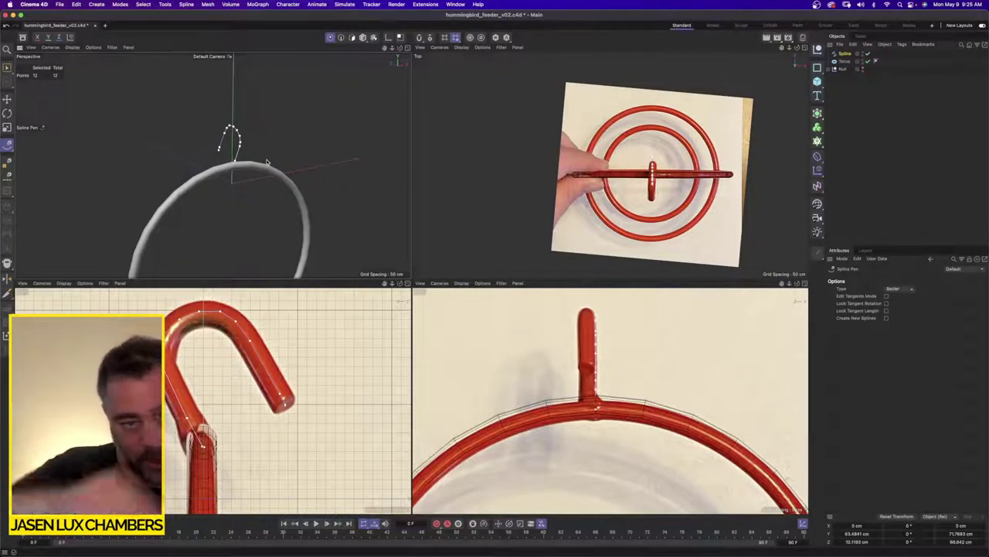
{"action": "mouse_move", "coordinate": [232, 196]}
{"action": "left_mouse_down", "text": "alt"}
{"action": "mouse_move", "coordinate": [263, 199]}
{"action": "mouse_move", "coordinate": [233, 196]}
{"action": "left_mouse_up", "text": "alt"}
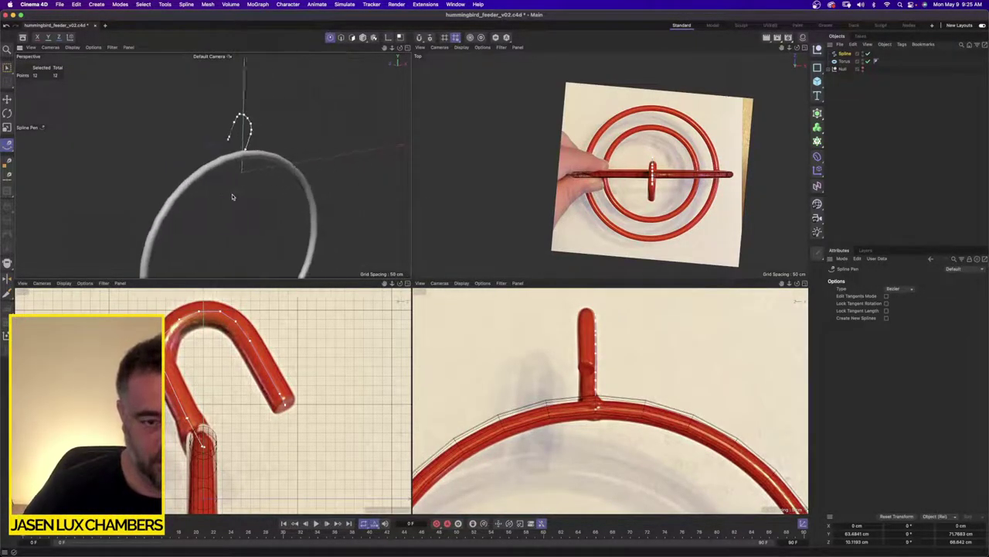
{"action": "scroll", "coordinate": [233, 369], "scroll_direction": "down", "scroll_amount": 6}
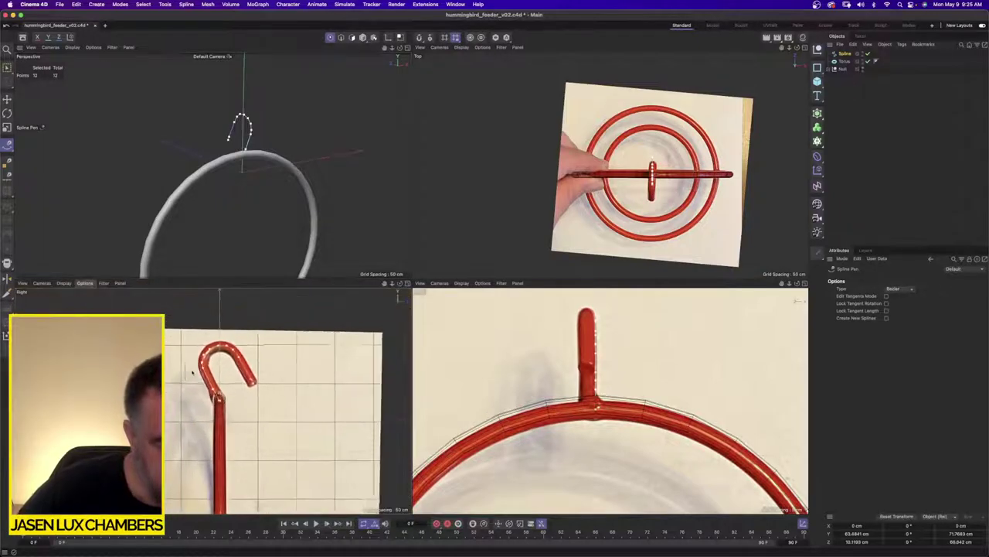
{"action": "scroll", "coordinate": [236, 371], "scroll_direction": "up", "scroll_amount": 2}
{"action": "scroll", "coordinate": [246, 375], "scroll_direction": "down", "scroll_amount": 3}
{"action": "middle_click_drag", "start_coordinate": [261, 422], "coordinate": [244, 378], "text": "alt"}
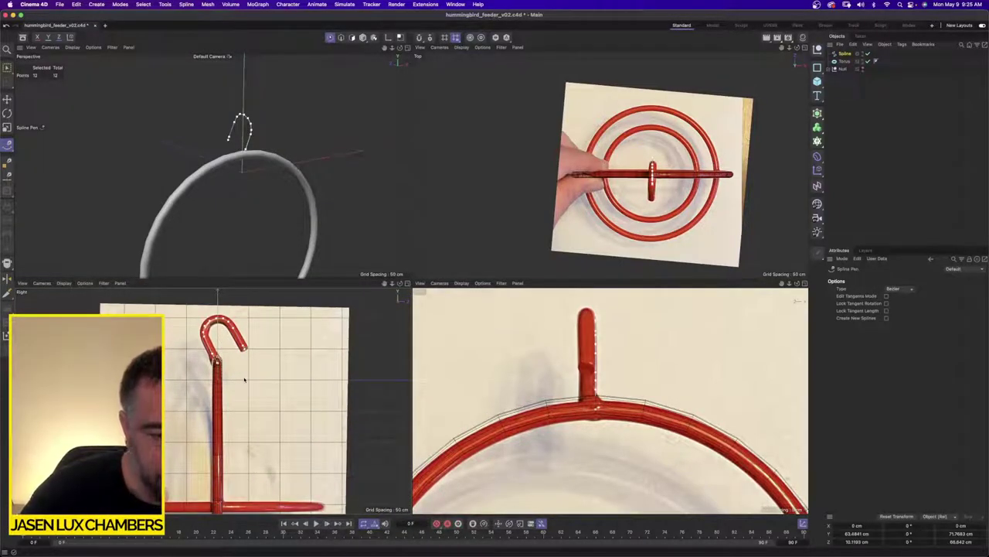
{"action": "left_click_drag", "start_coordinate": [265, 141], "coordinate": [260, 146], "text": "alt"}
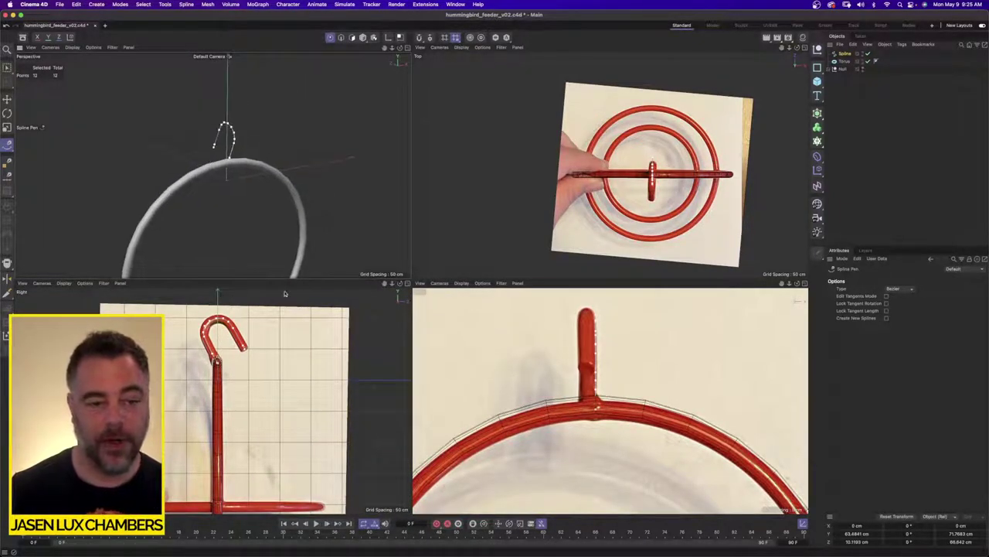
Change the hook spline's type to B-Spline, trying another interpolation type first
{"action": "left_click", "coordinate": [846, 54]}
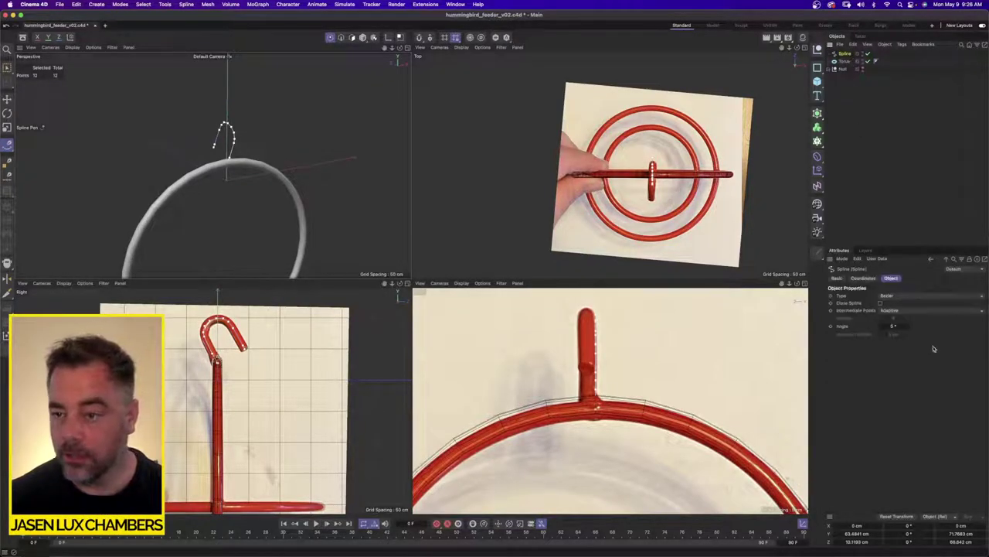
{"action": "left_click", "coordinate": [919, 296]}
{"action": "left_click", "coordinate": [921, 330]}
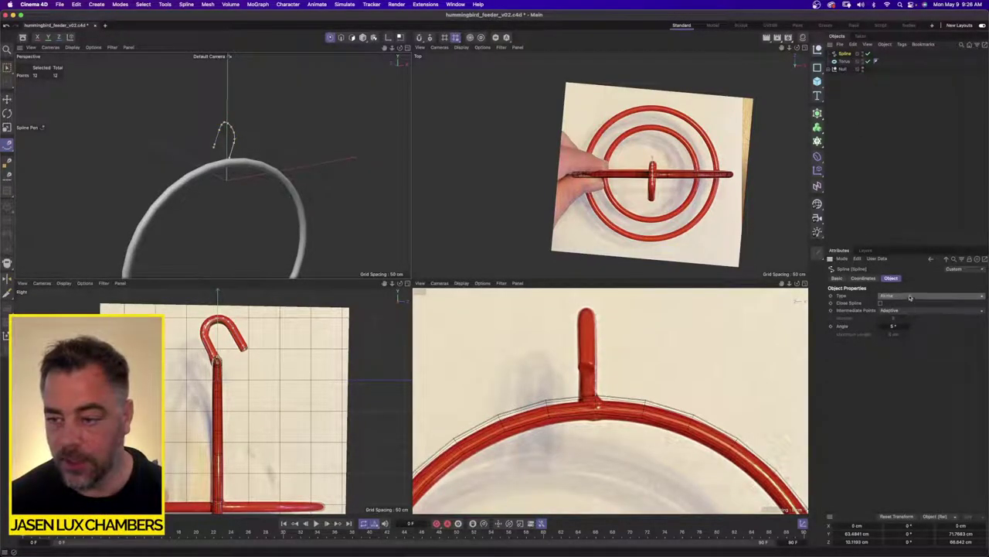
{"action": "left_click", "coordinate": [910, 298]}
{"action": "left_click", "coordinate": [919, 329]}
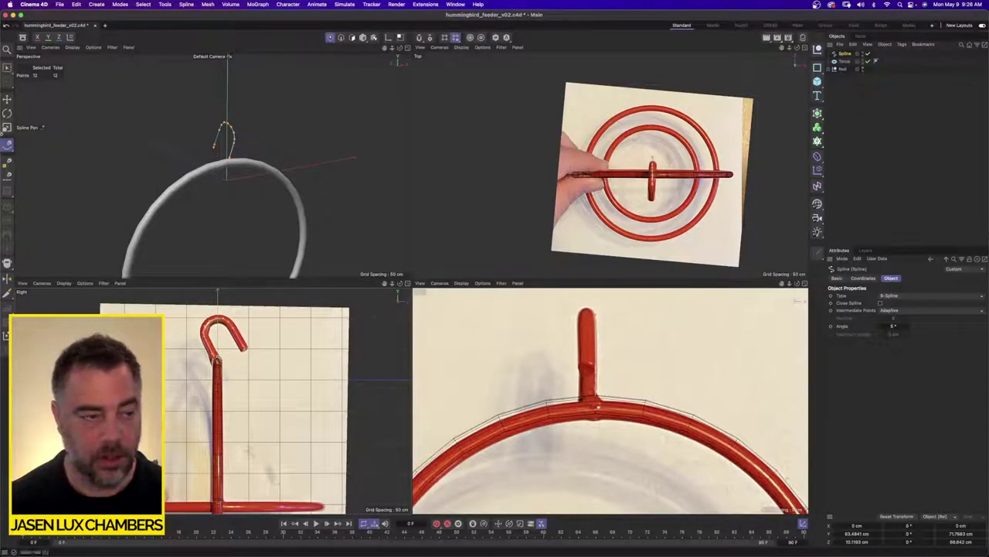
Try turning the hook spline around its vertical axis and shifting it back over the top of the torus
{"action": "key", "text": "r"}
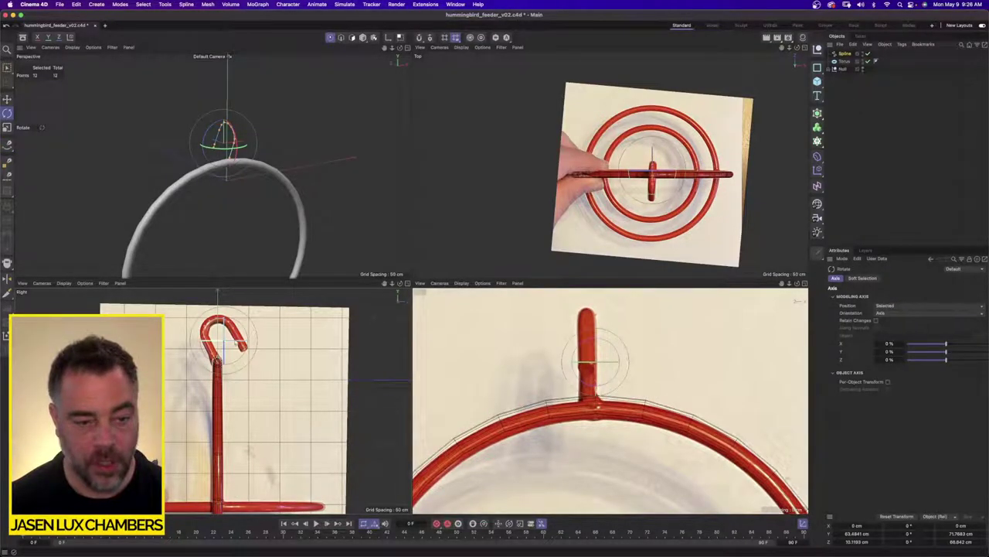
{"action": "mouse_move", "coordinate": [236, 343]}
{"action": "left_mouse_down"}
{"action": "mouse_move", "coordinate": [182, 343]}
{"action": "mouse_move", "coordinate": [241, 333]}
{"action": "left_mouse_up"}
{"action": "key", "text": "e"}
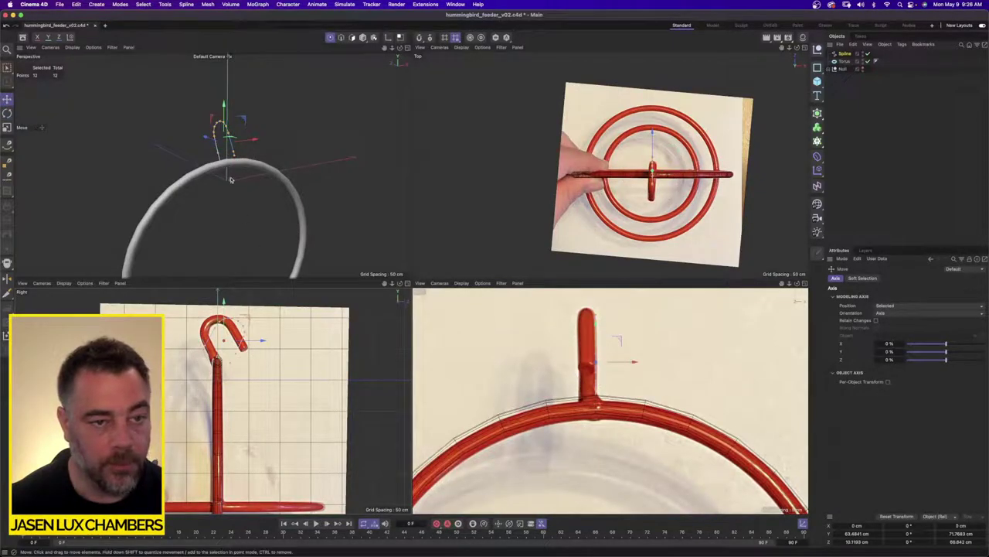
{"action": "left_click_drag", "start_coordinate": [230, 179], "coordinate": [281, 177], "text": "alt"}
{"action": "left_click_drag", "start_coordinate": [349, 154], "coordinate": [378, 162]}
{"action": "scroll", "coordinate": [257, 352], "scroll_direction": "up", "scroll_amount": 3}
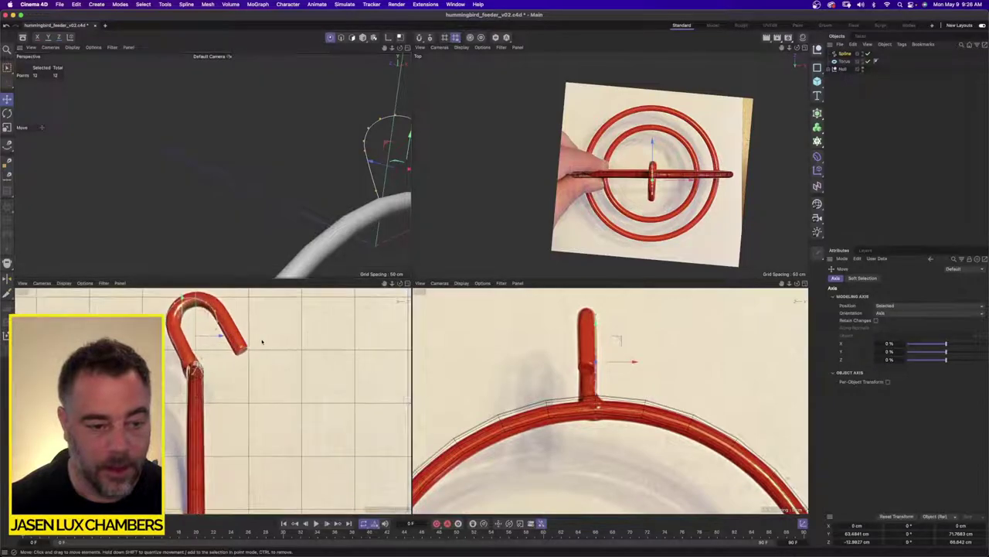
Add a Circle spline and a Sweep generator, and nest the circle and the hook spline under the Sweep
{"action": "left_click", "coordinate": [818, 67]}
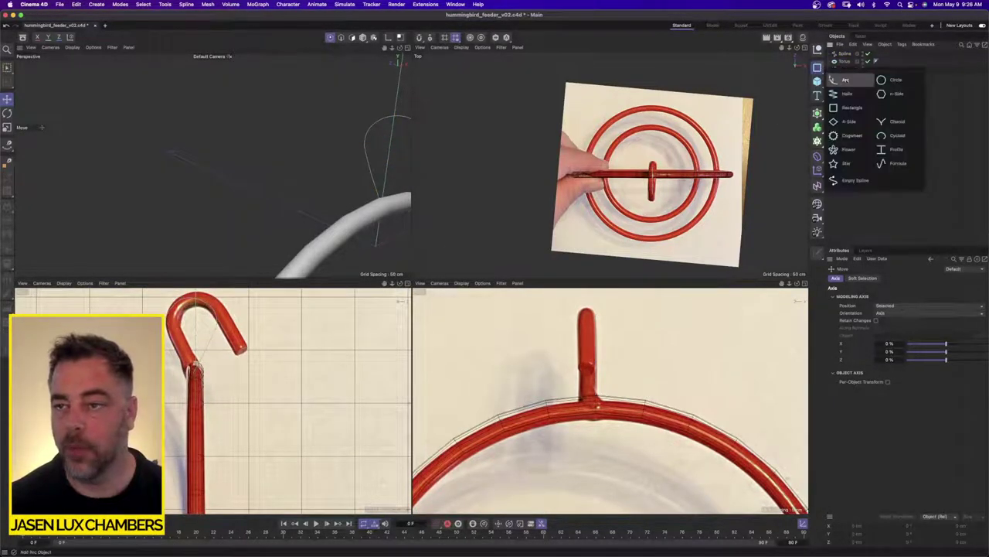
{"action": "left_click", "coordinate": [893, 79]}
{"action": "left_click", "coordinate": [817, 113]}
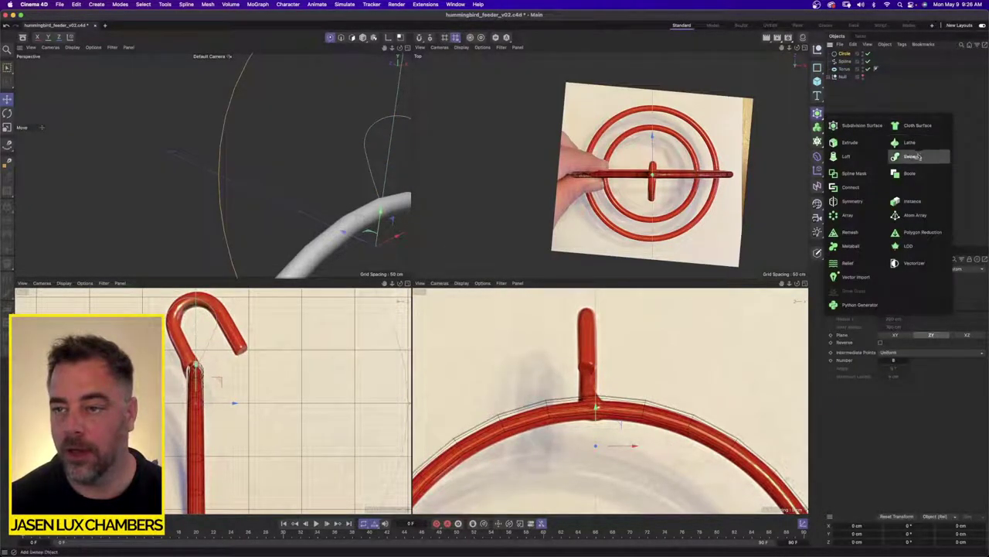
{"action": "left_click", "coordinate": [916, 156]}
{"action": "left_click", "coordinate": [848, 68]}
{"action": "left_click", "coordinate": [846, 62], "text": "shift"}
{"action": "left_click_drag", "start_coordinate": [846, 62], "coordinate": [845, 54]}
Scale the Sweep's circle profile down towards the thickness of the hook wire
{"action": "left_click", "coordinate": [849, 62]}
{"action": "left_click", "coordinate": [6, 127]}
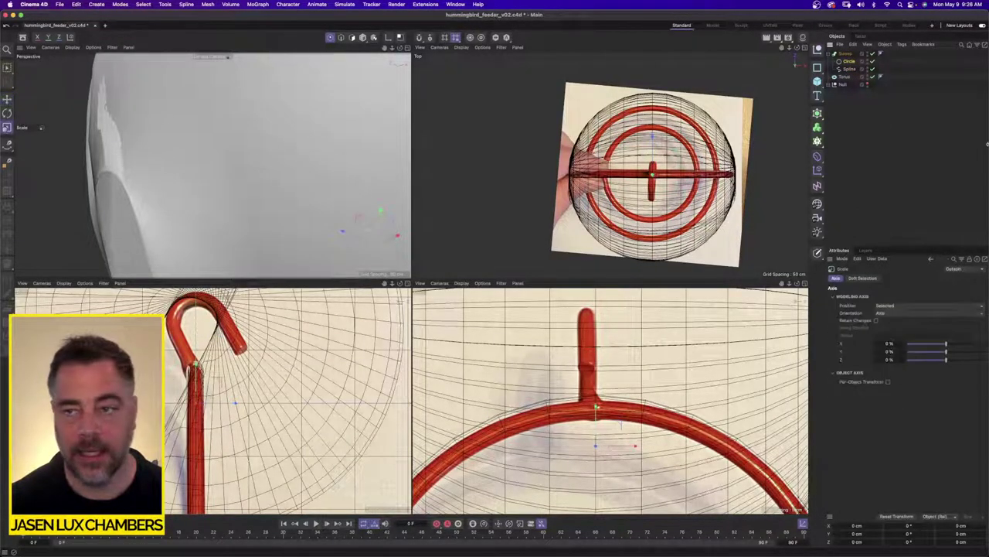
{"action": "left_click_drag", "start_coordinate": [393, 126], "coordinate": [135, 152]}
{"action": "left_click_drag", "start_coordinate": [754, 418], "coordinate": [327, 414]}
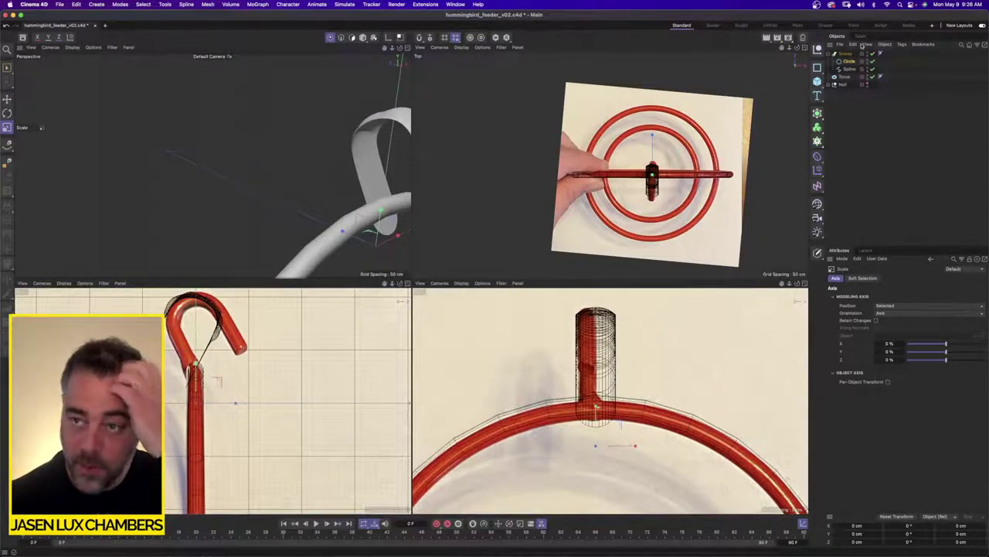
Test the Sweep's Parallel Movement and Banking options on the flattened hook, then restore both settings
{"action": "left_click", "coordinate": [846, 55]}
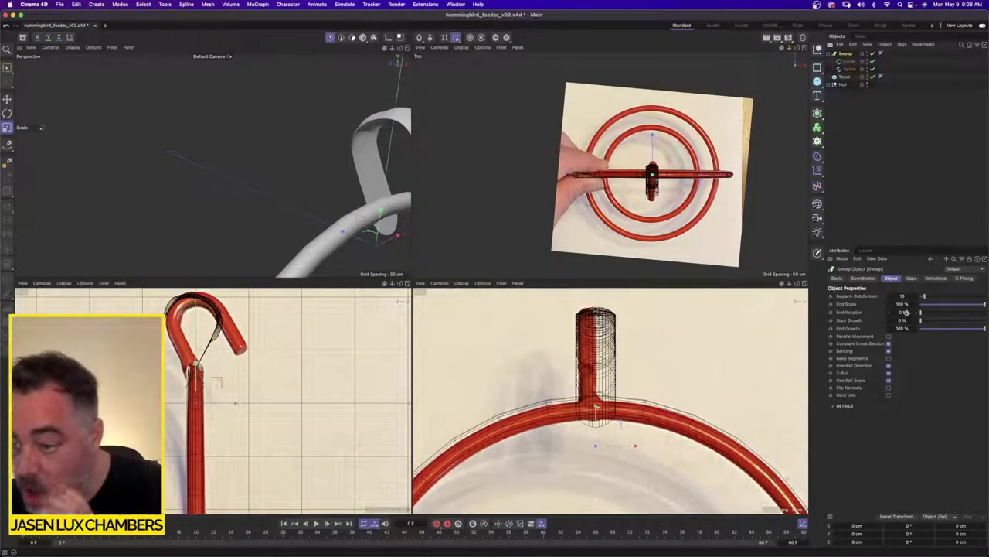
{"action": "left_click", "coordinate": [869, 280]}
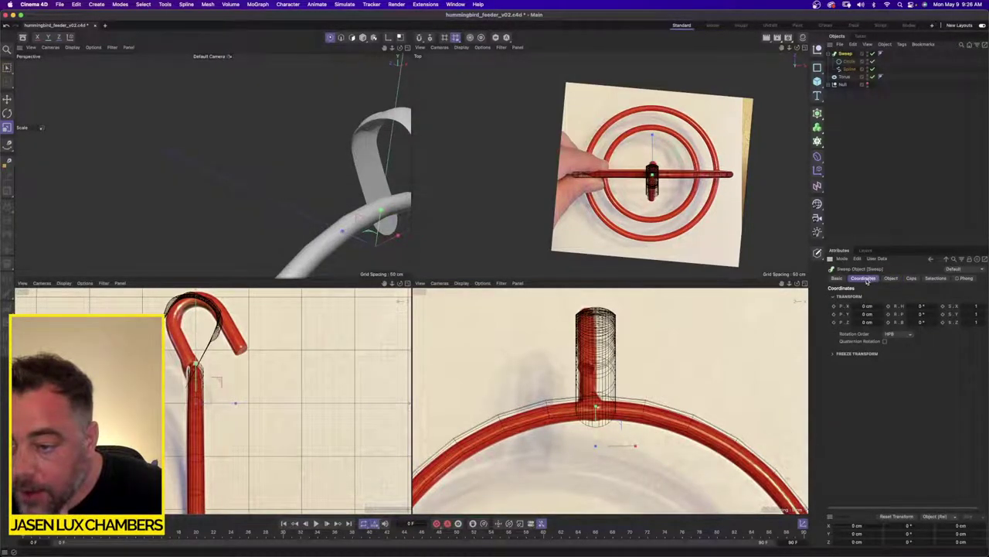
{"action": "left_click", "coordinate": [846, 279]}
{"action": "left_click", "coordinate": [861, 279]}
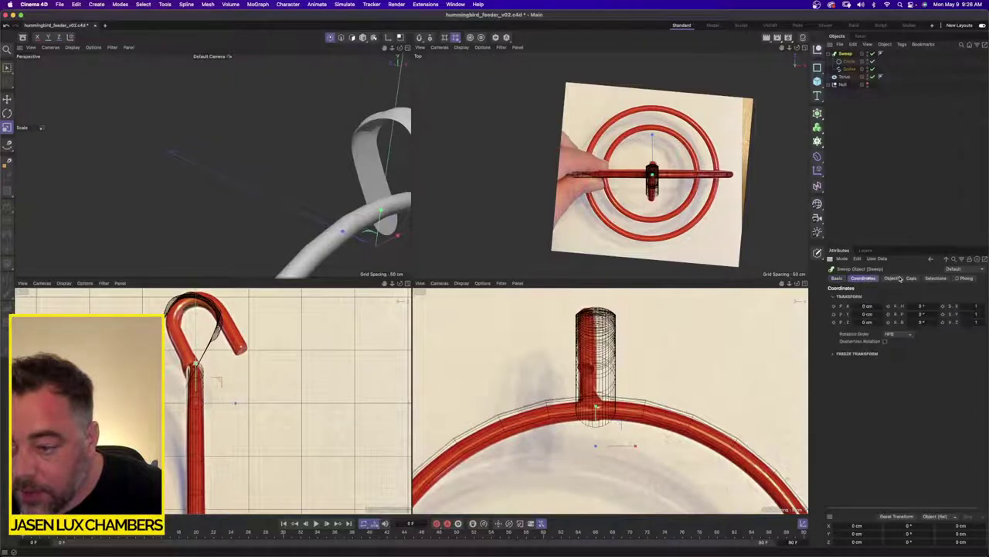
{"action": "left_click", "coordinate": [892, 280]}
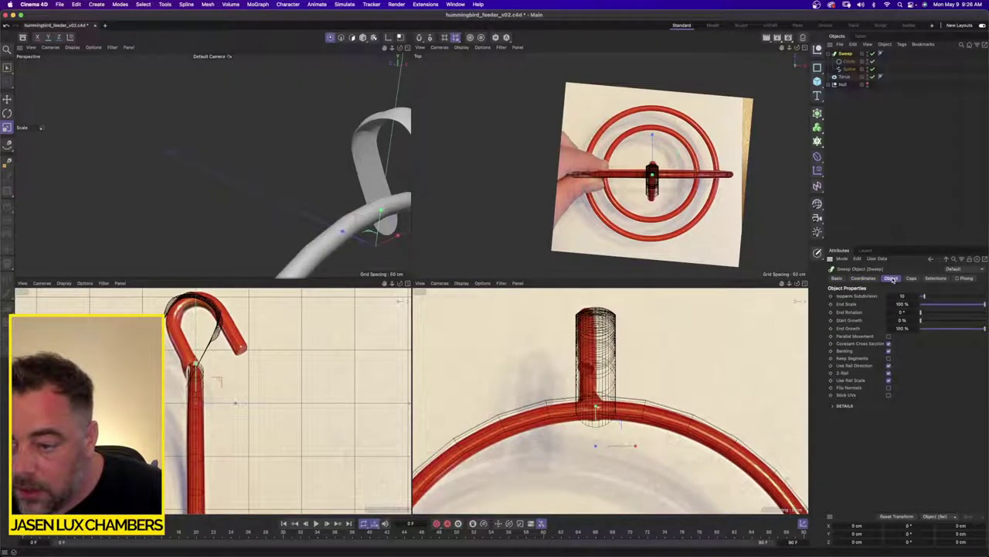
{"action": "left_click", "coordinate": [889, 337]}
{"action": "left_click", "coordinate": [889, 337]}
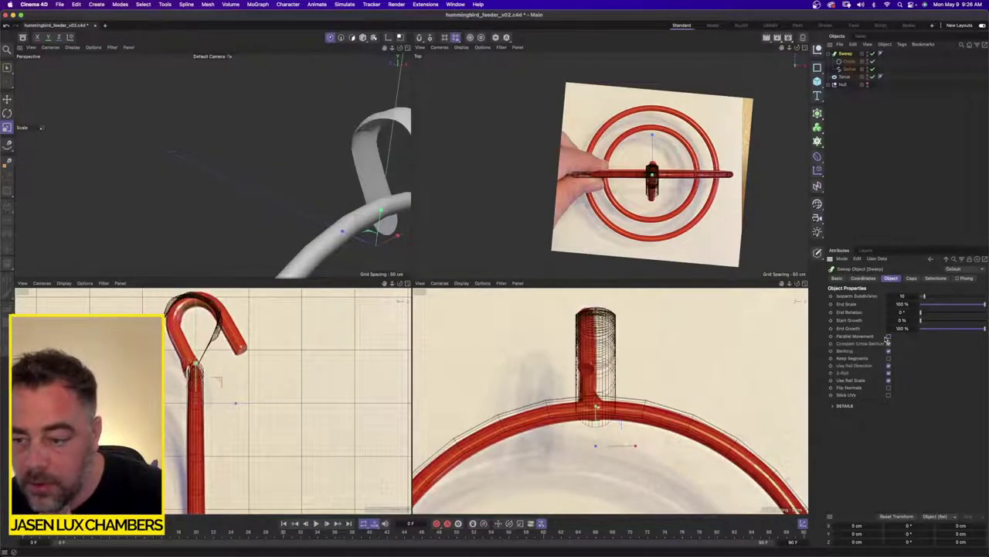
{"action": "left_click", "coordinate": [888, 352]}
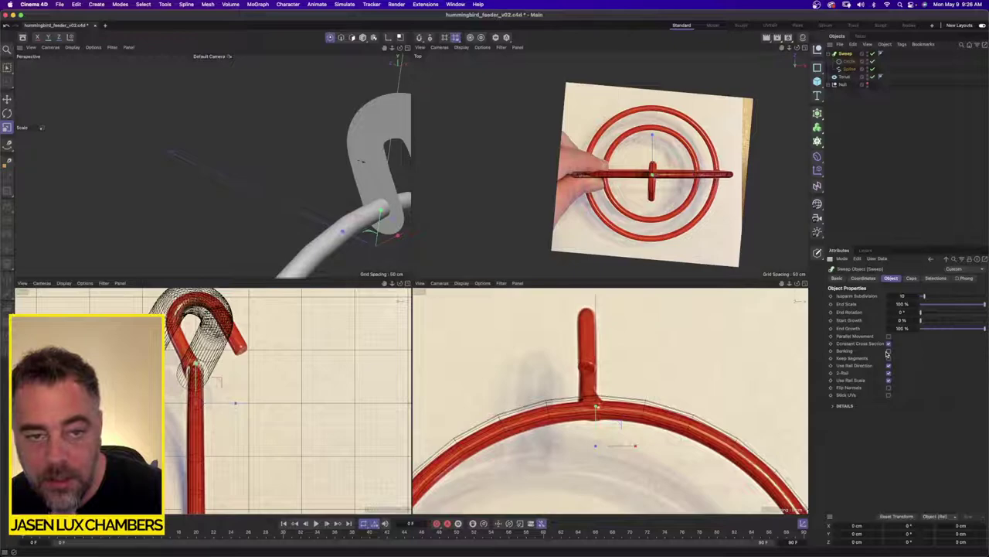
{"action": "left_click", "coordinate": [888, 338]}
{"action": "left_click", "coordinate": [889, 338]}
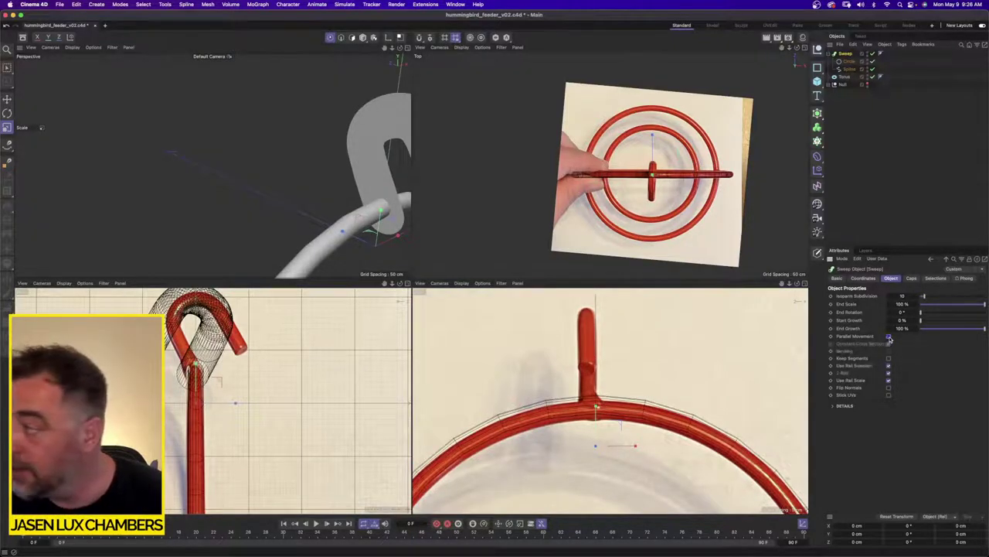
{"action": "left_click", "coordinate": [889, 352]}
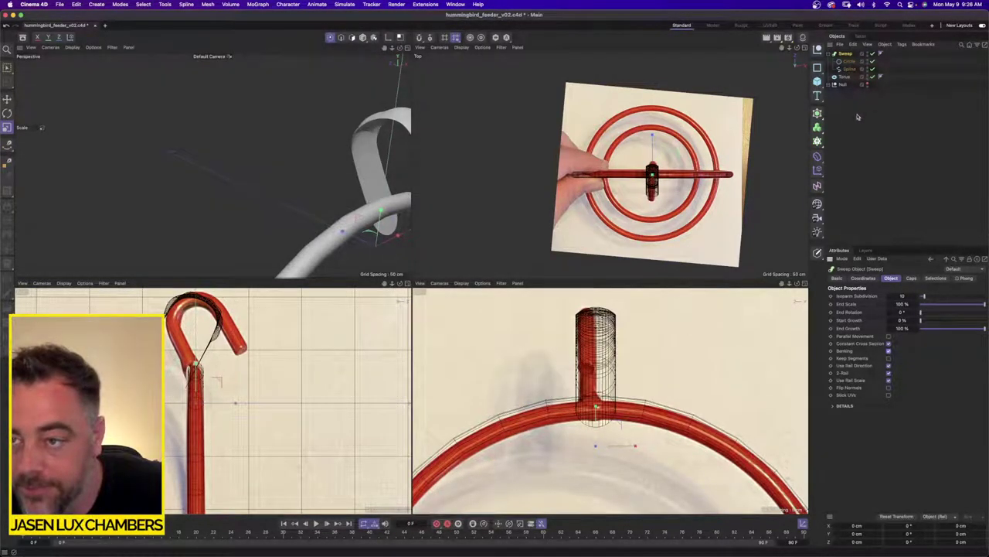
Undo the Sweep, the circle profile and the hook spline's turn and shift, keeping its B-Spline type
{"action": "left_click", "coordinate": [857, 117]}
{"action": "left_click", "coordinate": [848, 70]}
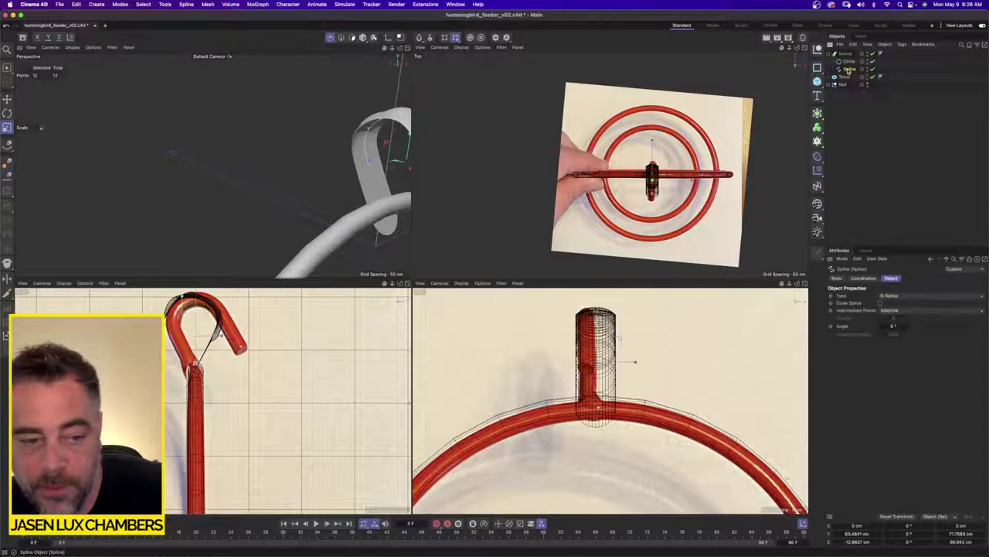
{"action": "key", "text": "super+z"}
{"action": "key", "text": "super+z"}
{"action": "key", "text": "super+z"}
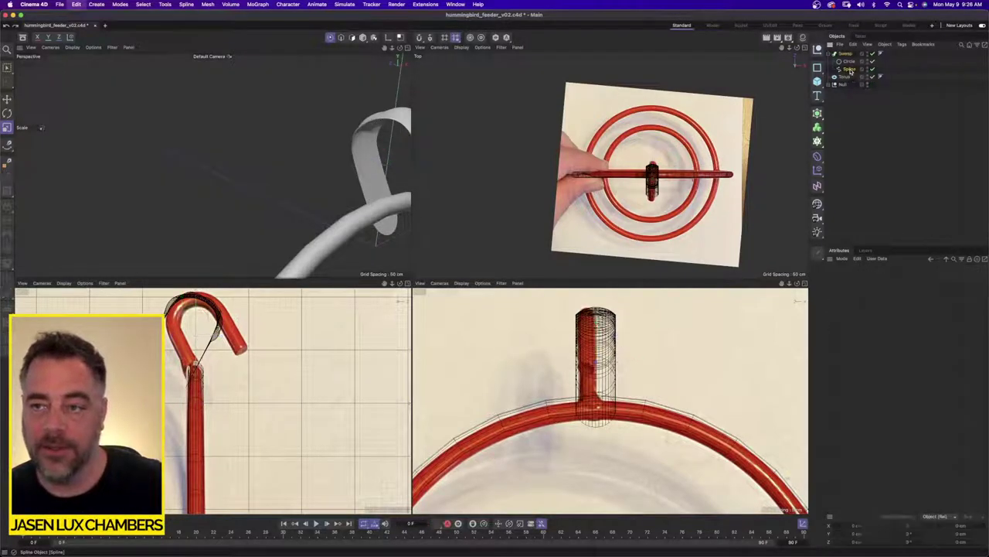
{"action": "key", "text": "super+y"}
{"action": "key", "text": "super+z"}
{"action": "key", "text": "super+z"}
{"action": "key", "text": "super+z"}
{"action": "key", "text": "super+z"}
{"action": "key", "text": "super+z"}
{"action": "key", "text": "super+z"}
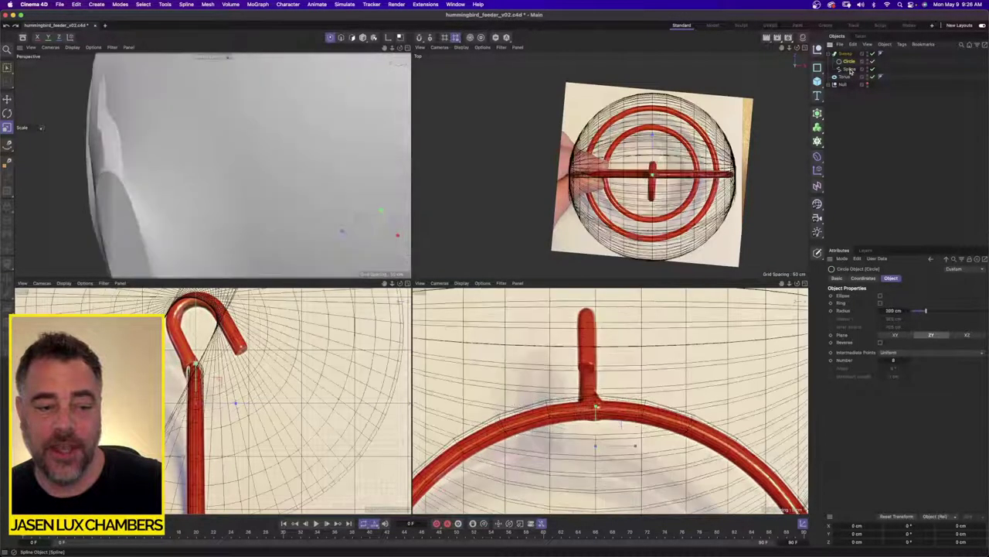
{"action": "key", "text": "super+z"}
{"action": "key", "text": "super+z"}
{"action": "key", "text": "super+z"}
{"action": "key", "text": "super+z"}
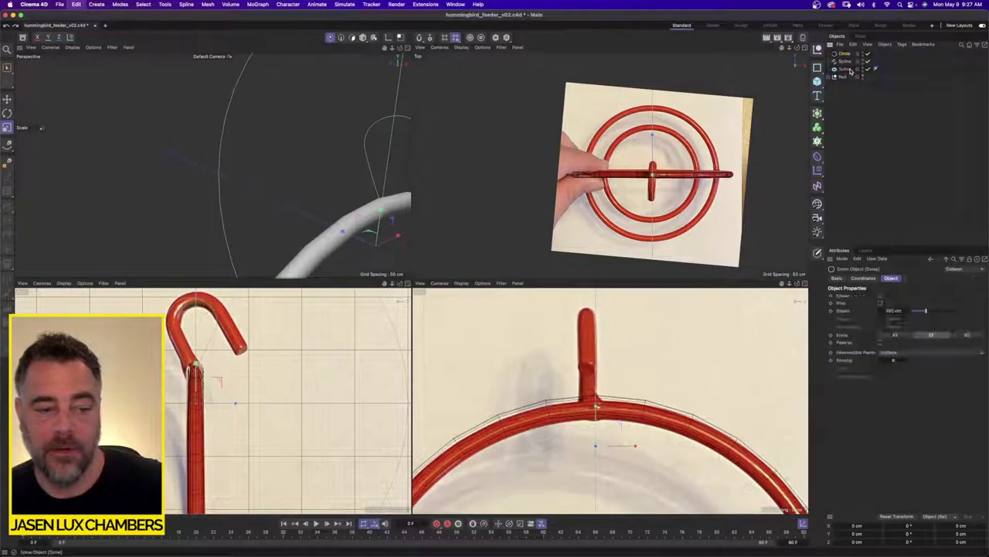
{"action": "key", "text": "super+z"}
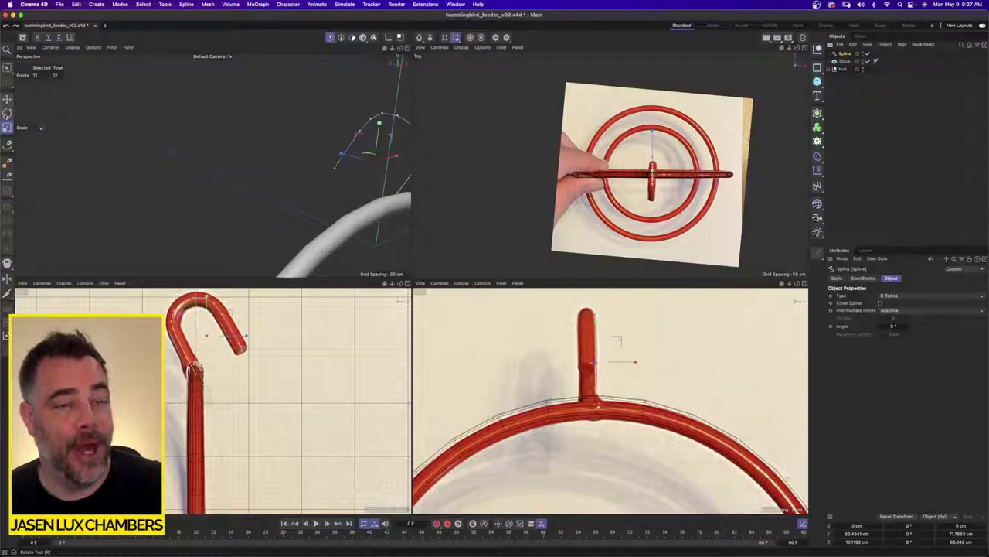
Rotate the hook spline's points around the vertical axis and move them back over the top of the torus
{"action": "left_click", "coordinate": [7, 112]}
{"action": "left_click_drag", "start_coordinate": [657, 161], "coordinate": [679, 195]}
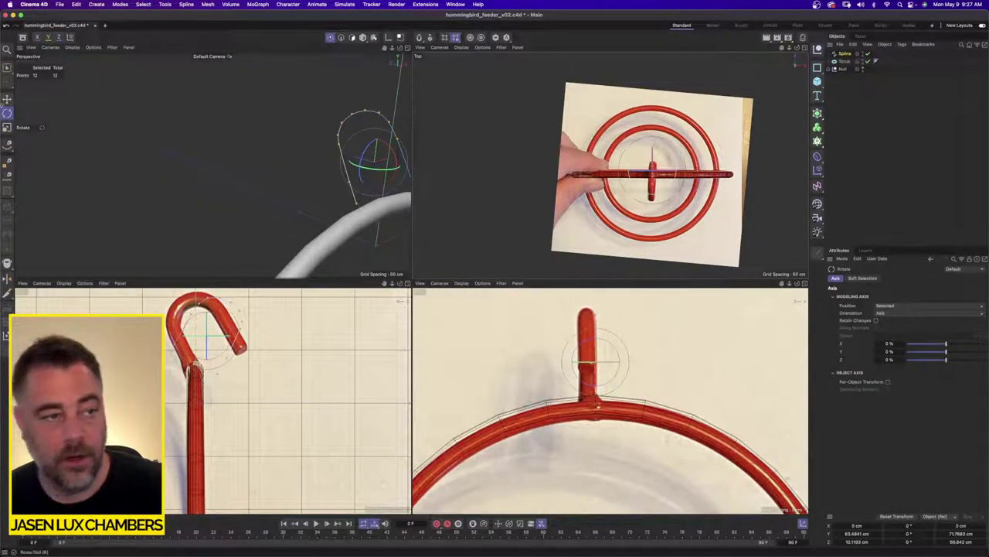
{"action": "key", "text": "e"}
{"action": "left_click_drag", "start_coordinate": [650, 133], "coordinate": [653, 142]}
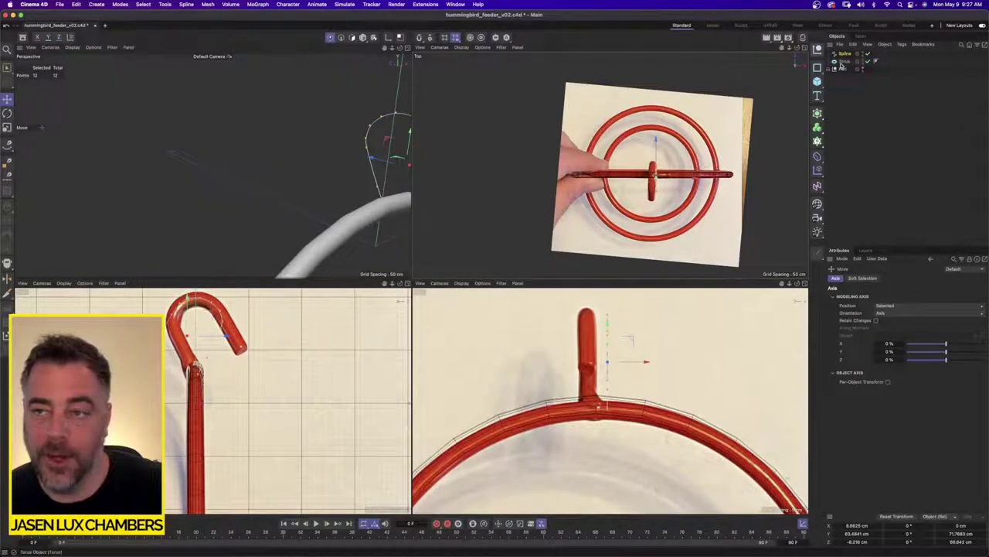
Add a circle spline and a Sweep generator, and nest the circle and the hook spline under the Sweep
{"action": "left_click", "coordinate": [817, 67]}
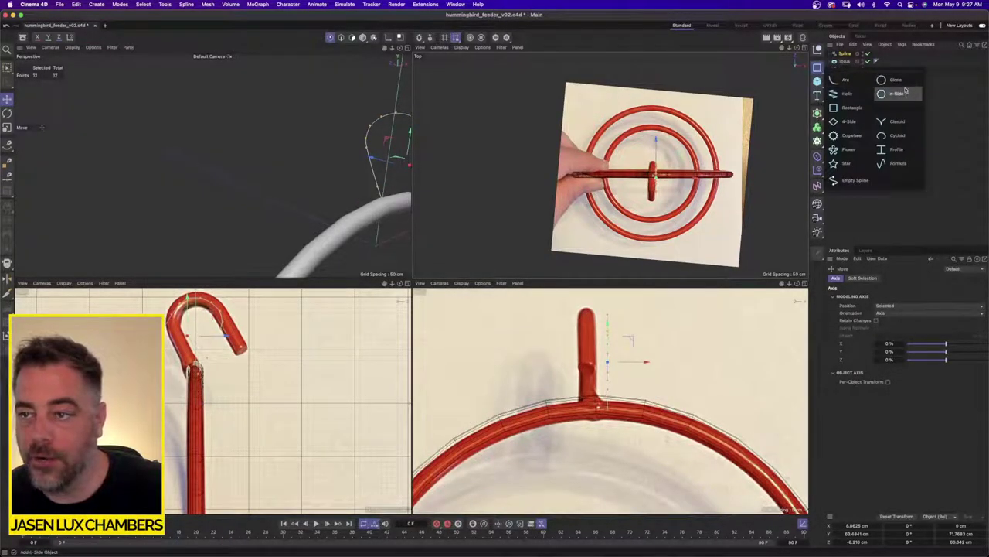
{"action": "left_click", "coordinate": [890, 79]}
{"action": "left_click", "coordinate": [817, 113]}
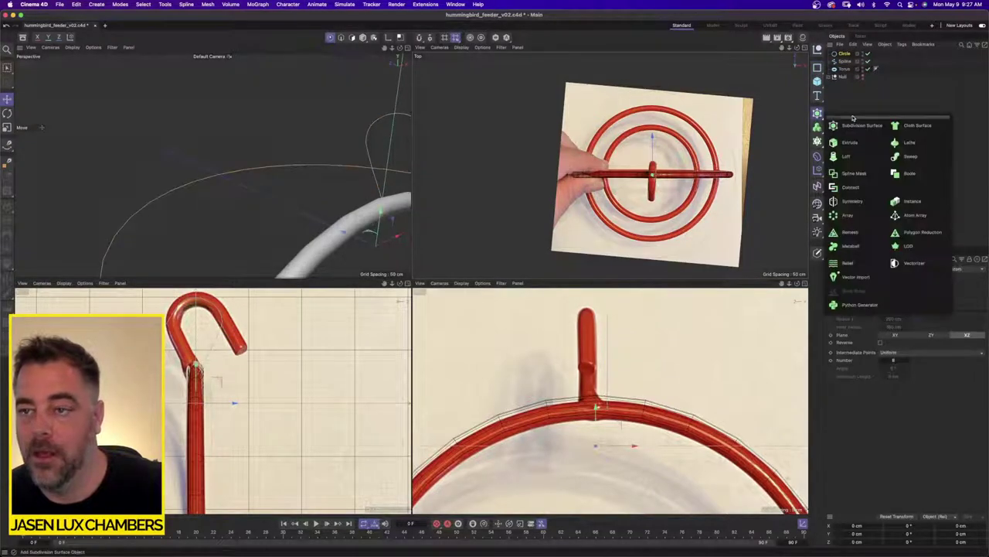
{"action": "left_click", "coordinate": [912, 155], "text": "alt"}
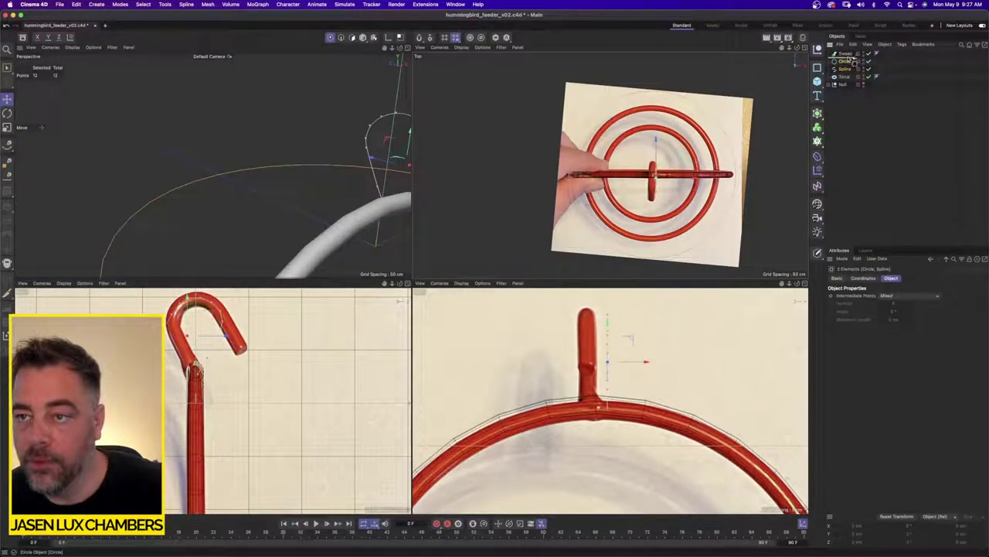
{"action": "left_click", "coordinate": [848, 61]}
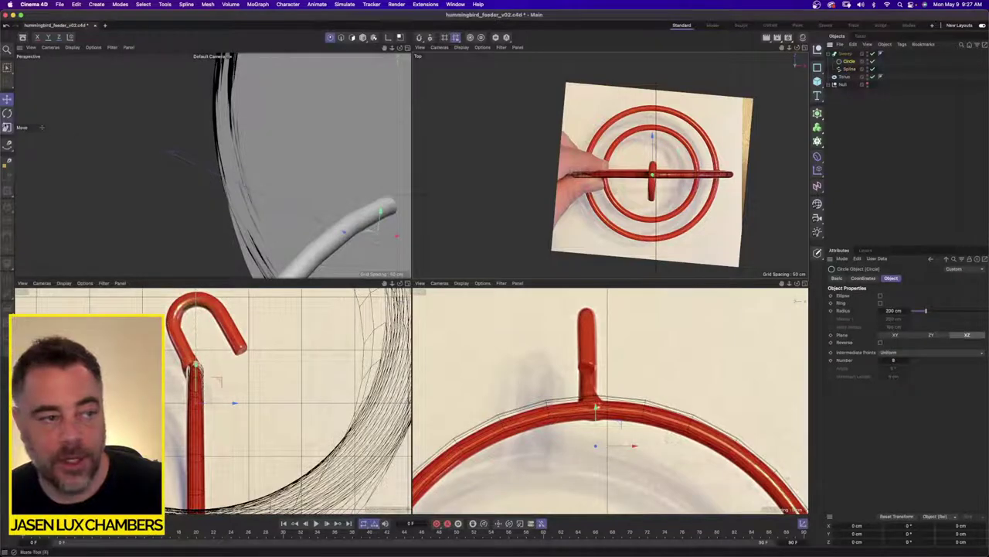
Scale the Sweep's circle profile down to a radius of about 5.9 cm to match the hook wire's thickness
{"action": "key", "text": "t"}
{"action": "left_click_drag", "start_coordinate": [309, 92], "coordinate": [41, 186]}
{"action": "left_click_drag", "start_coordinate": [211, 104], "coordinate": [252, 150]}
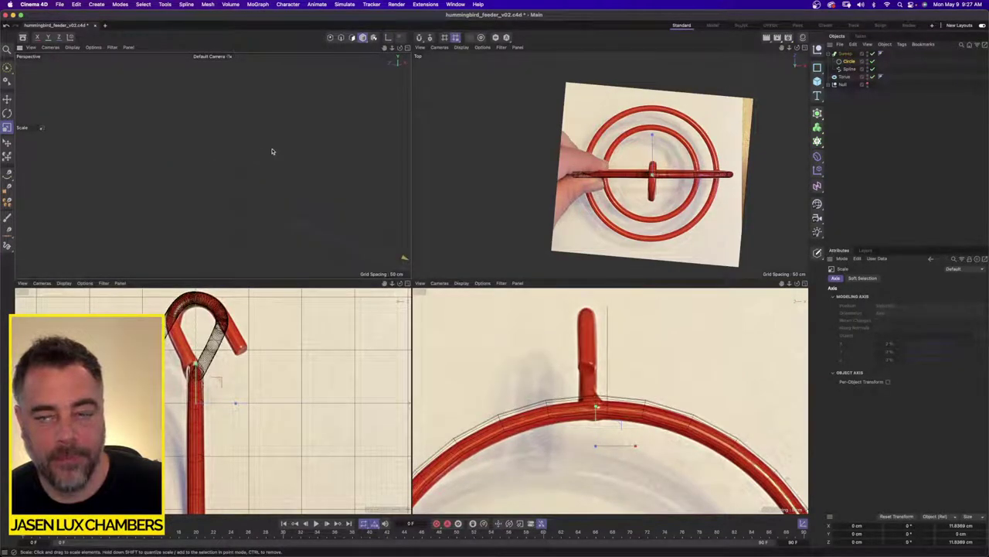
{"action": "left_click", "coordinate": [851, 69]}
{"action": "key", "text": "super+a"}
{"action": "key", "text": "s"}
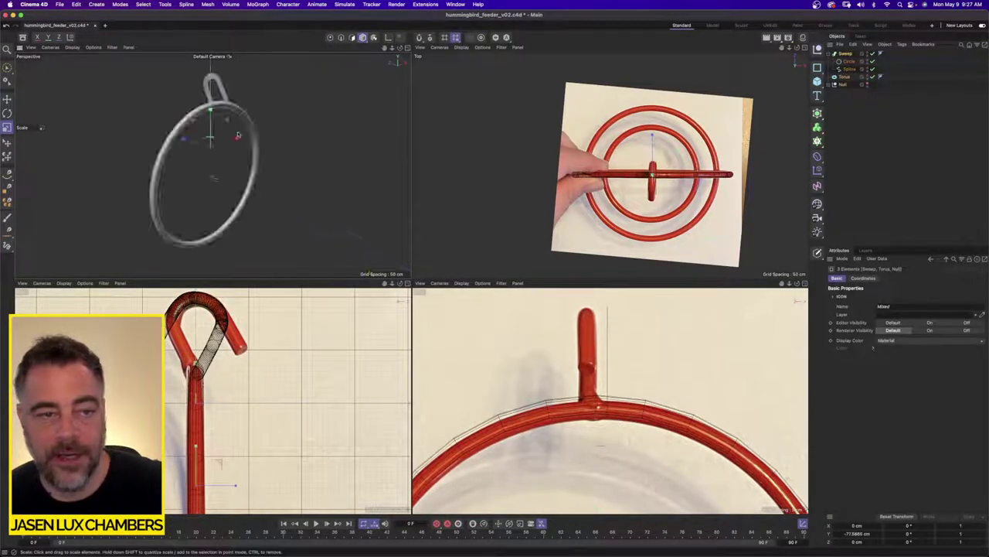
{"action": "middle_click_drag", "start_coordinate": [239, 134], "coordinate": [219, 117], "text": "alt"}
{"action": "right_click_drag", "start_coordinate": [195, 128], "coordinate": [208, 124], "text": "alt"}
{"action": "left_click_drag", "start_coordinate": [194, 190], "coordinate": [214, 163], "text": "alt"}
{"action": "middle_click_drag", "start_coordinate": [214, 163], "coordinate": [309, 58], "text": "alt"}
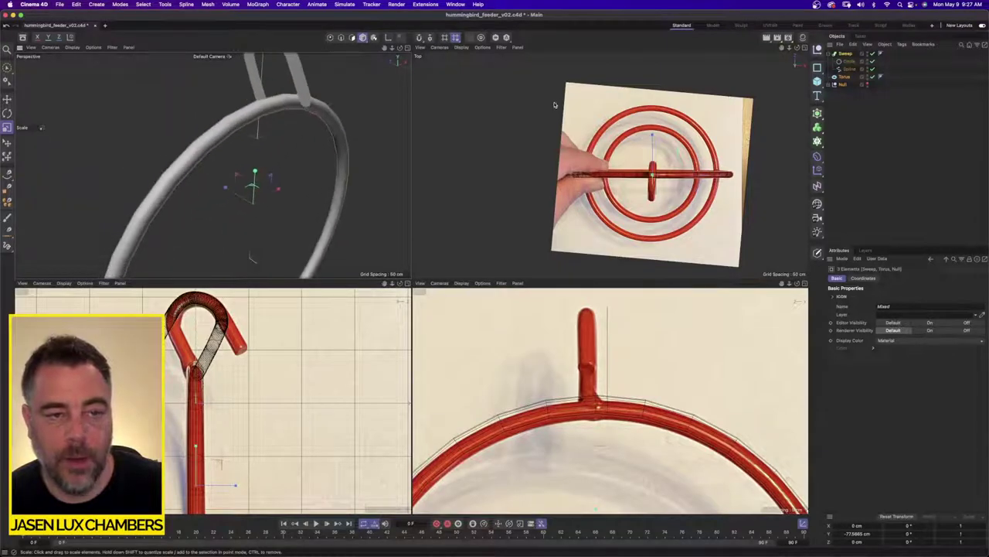
Try the circle profile in the ZY plane, and settle on the XY plane so the hook is swept at full thickness
{"action": "left_click", "coordinate": [850, 61]}
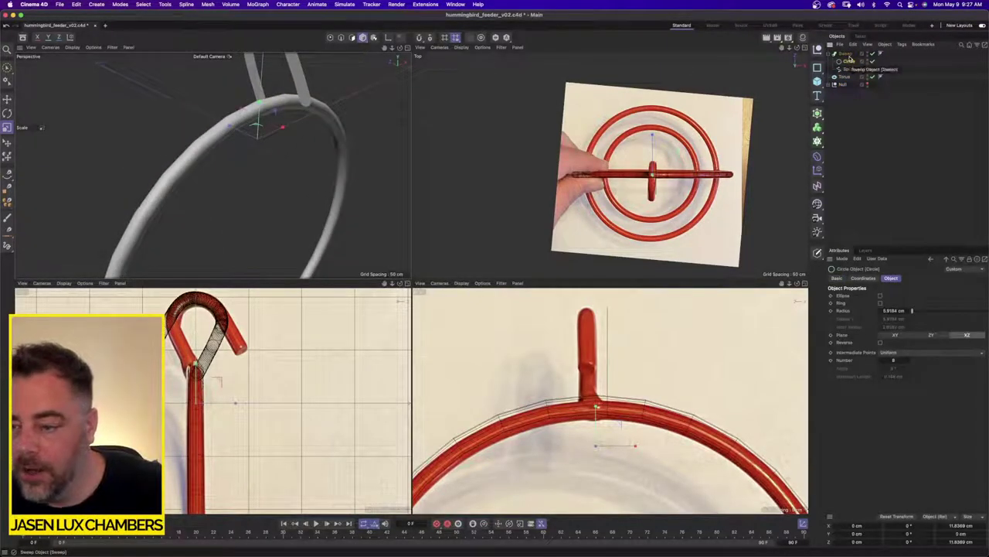
{"action": "left_click", "coordinate": [931, 335]}
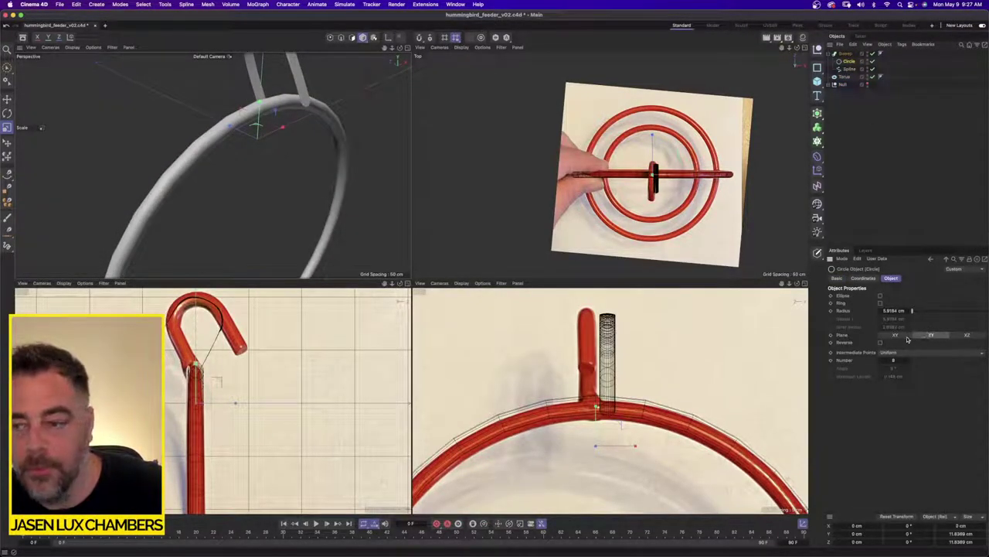
{"action": "left_click", "coordinate": [908, 337]}
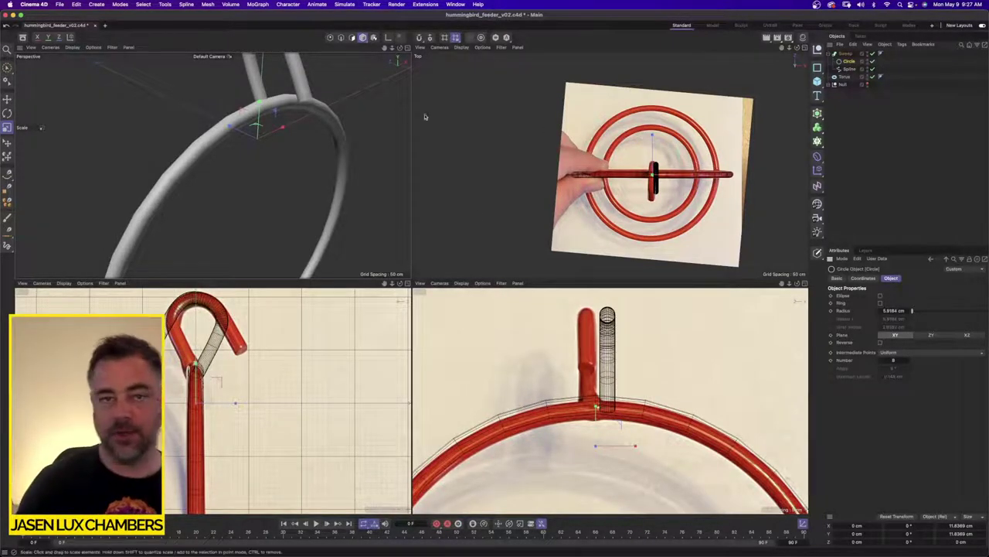
{"action": "left_click_drag", "start_coordinate": [209, 153], "coordinate": [275, 143], "text": "alt"}
{"action": "left_click", "coordinate": [409, 48]}
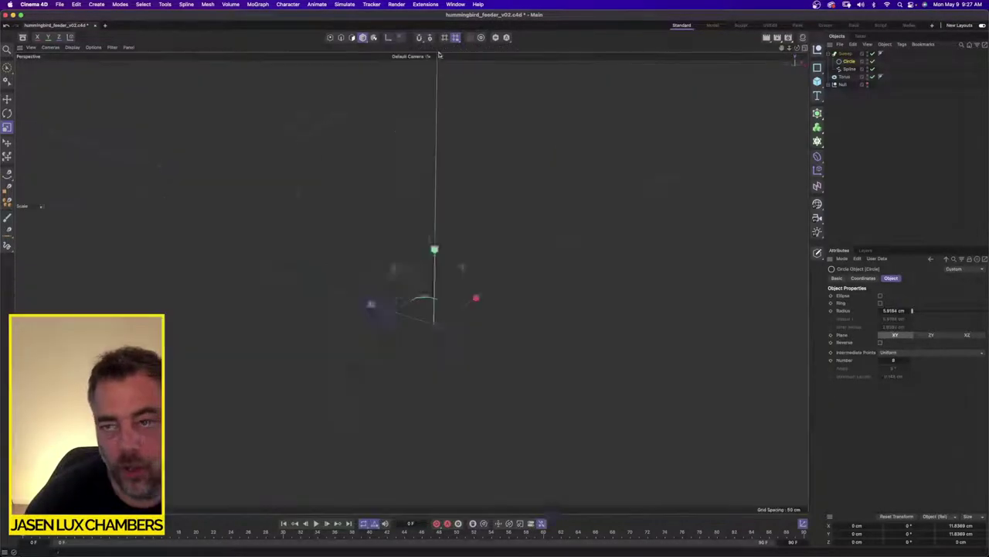
{"action": "left_click_drag", "start_coordinate": [565, 214], "coordinate": [560, 179], "text": "alt"}
{"action": "scroll", "coordinate": [530, 248], "scroll_direction": "up", "scroll_amount": 3}
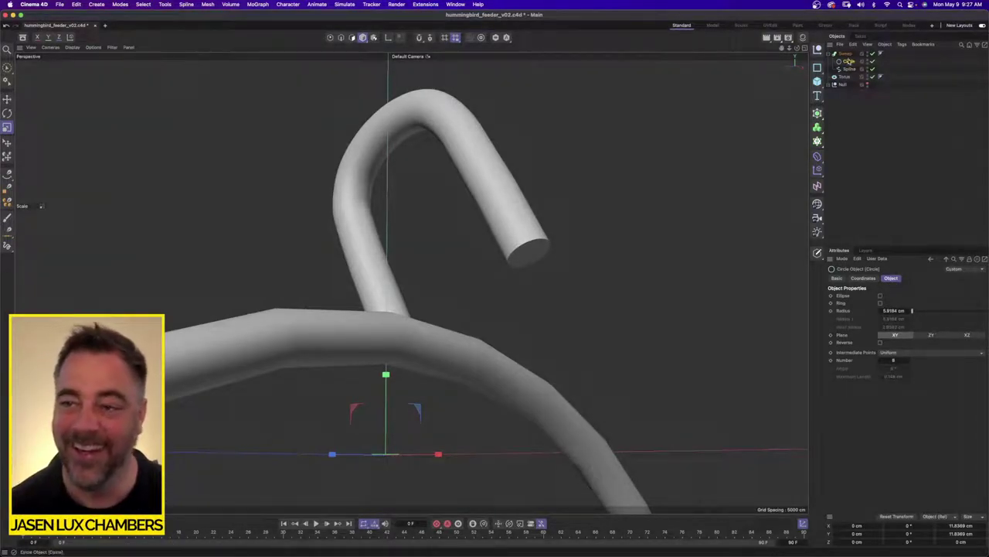
Round off both caps of the hook Sweep with a Round bevel of 7 segments
{"action": "left_click", "coordinate": [846, 54]}
{"action": "left_click", "coordinate": [911, 279]}
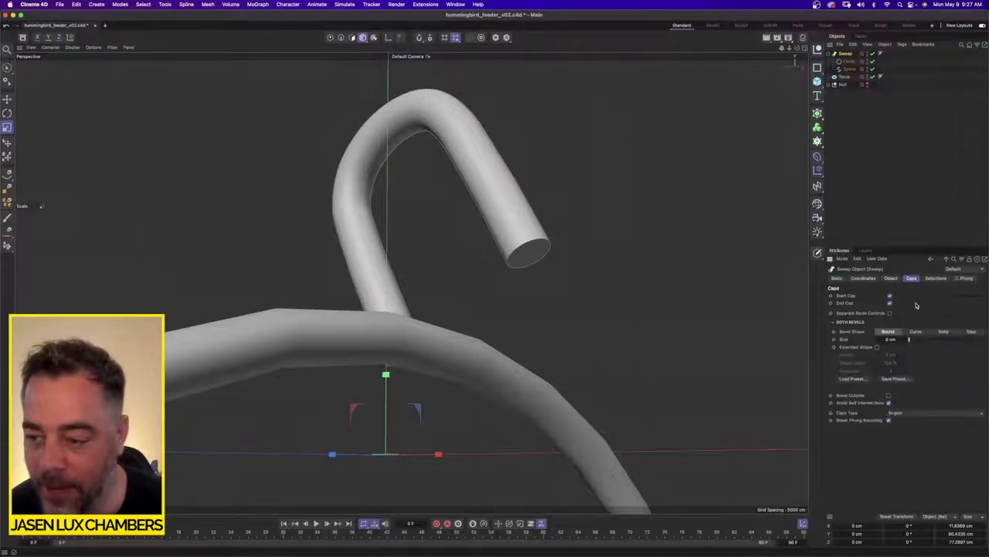
{"action": "left_click", "coordinate": [916, 332]}
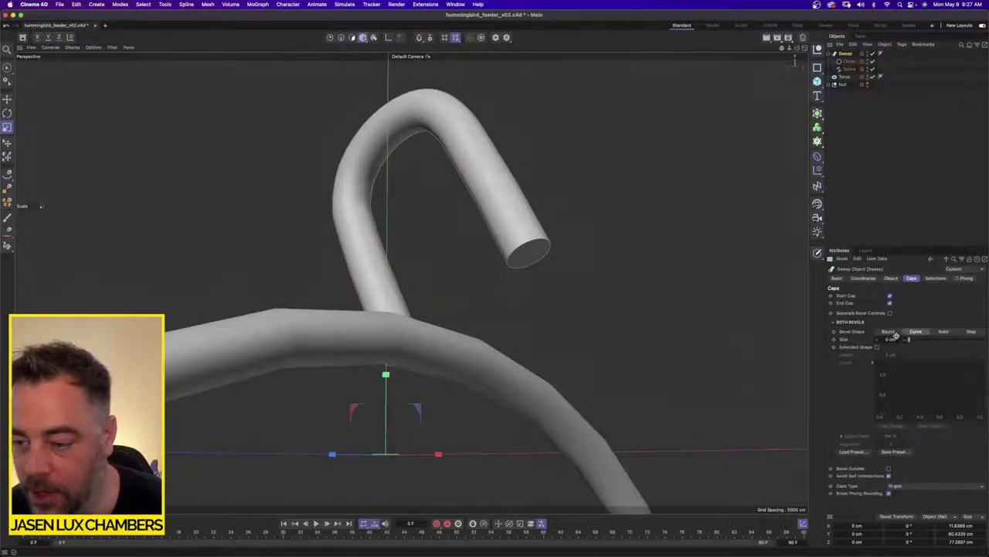
{"action": "left_click", "coordinate": [888, 332]}
{"action": "left_click_drag", "start_coordinate": [908, 340], "coordinate": [945, 342]}
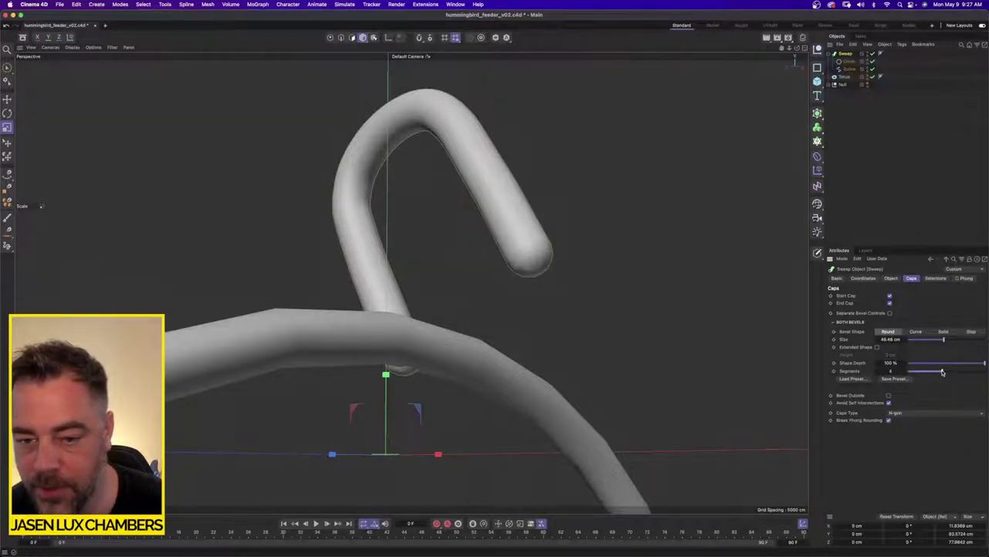
{"action": "left_click", "coordinate": [894, 183]}
{"action": "left_click_drag", "start_coordinate": [557, 216], "coordinate": [405, 335], "text": "alt"}
Raise all points of the hook spline about 3 cm so its base rests on the top of the torus
{"action": "left_click", "coordinate": [849, 69]}
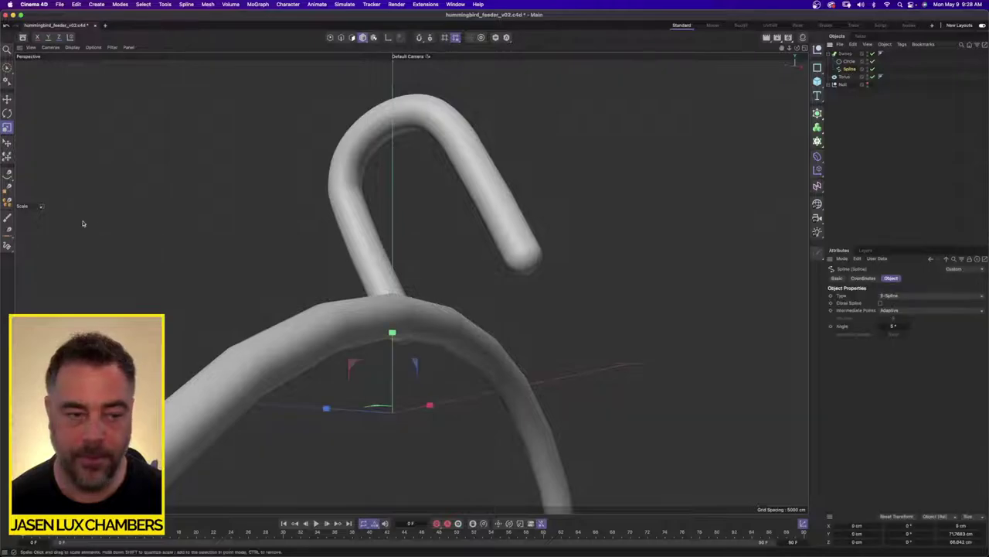
{"action": "left_click", "coordinate": [7, 99]}
{"action": "left_click", "coordinate": [330, 38]}
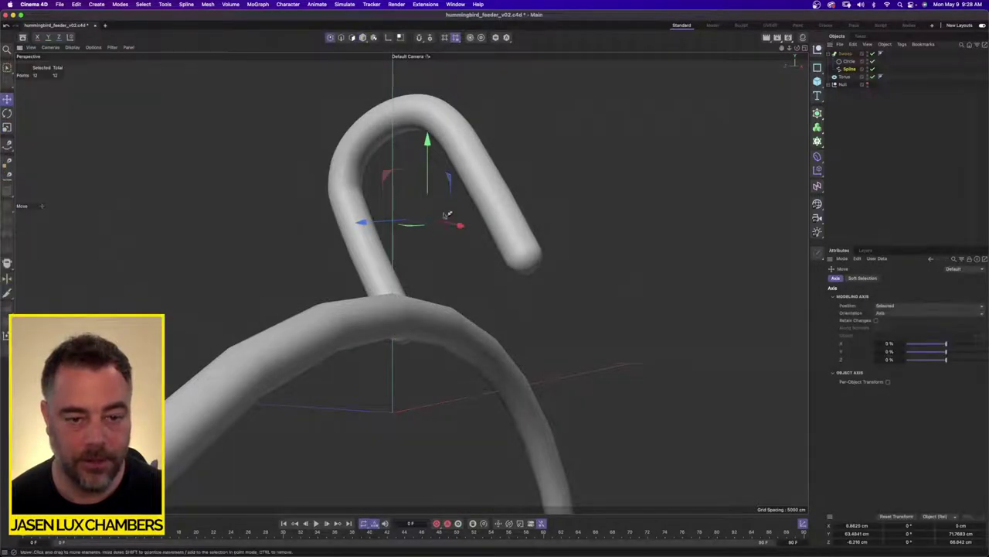
{"action": "left_click_drag", "start_coordinate": [427, 147], "coordinate": [327, 252], "text": "alt"}
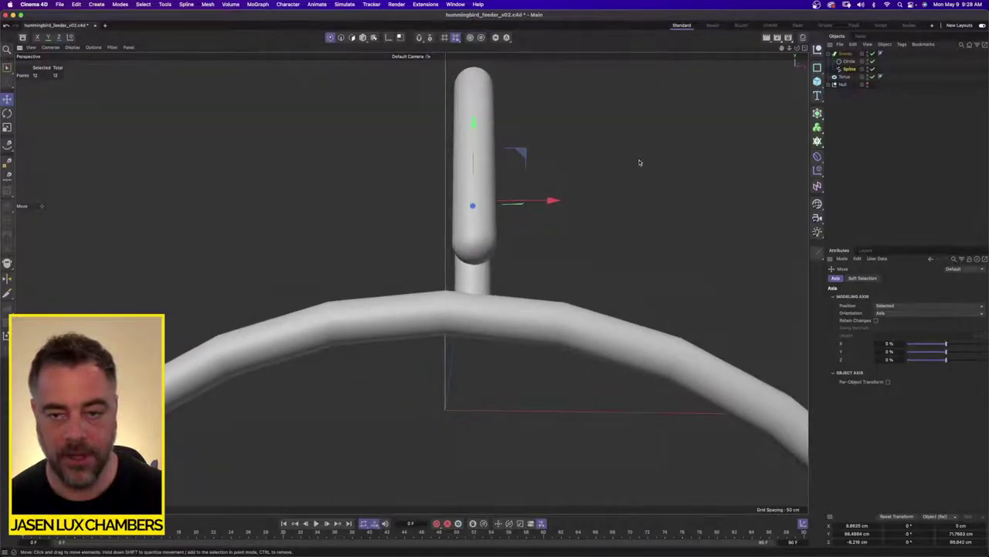
Centre the hook spline's points over the torus by setting their X position to 0 cm
{"action": "left_click", "coordinate": [849, 69]}
{"action": "left_click", "coordinate": [7, 100]}
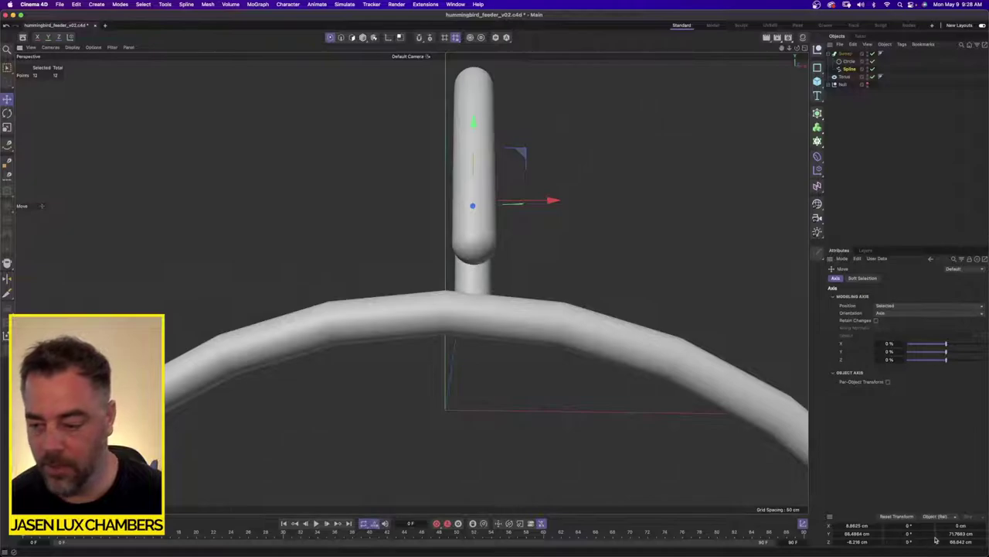
{"action": "left_click", "coordinate": [872, 525]}
{"action": "key", "text": "Return"}
{"action": "left_click_drag", "start_coordinate": [374, 230], "coordinate": [431, 243], "text": "alt"}
{"action": "right_click_drag", "start_coordinate": [411, 283], "coordinate": [380, 278], "text": "alt"}
{"action": "left_click_drag", "start_coordinate": [380, 276], "coordinate": [522, 263], "text": "alt"}
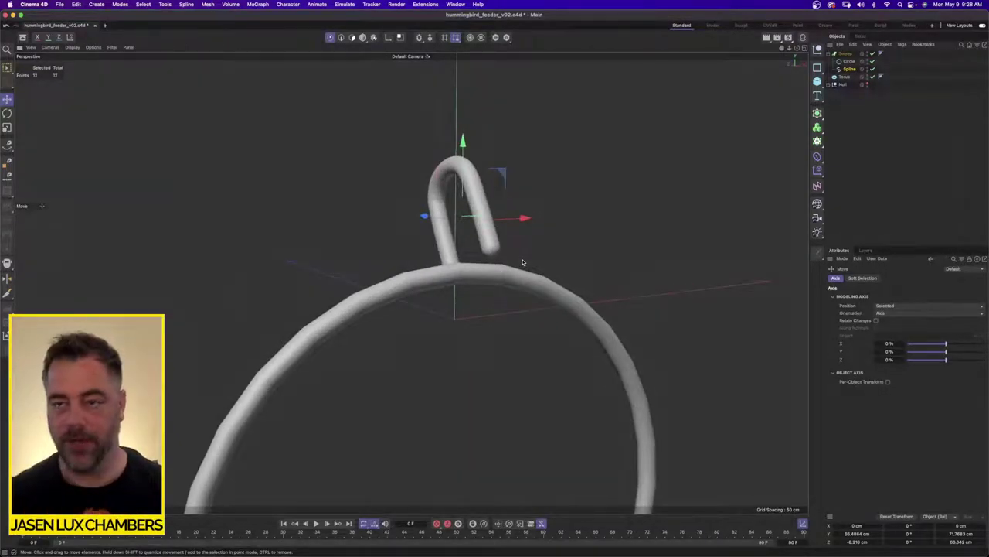
{"action": "left_click_drag", "start_coordinate": [463, 263], "coordinate": [530, 198], "text": "alt"}
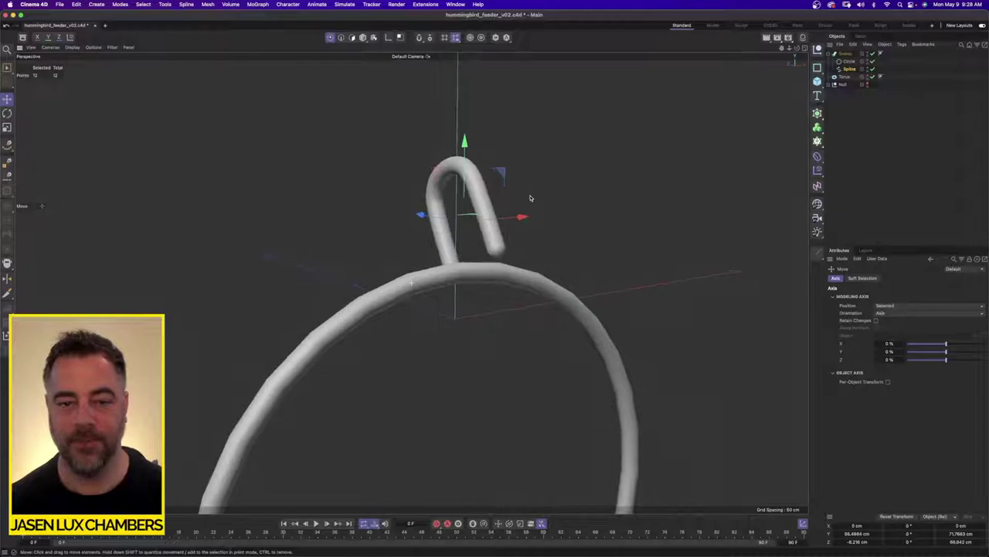
{"action": "right_click_drag", "start_coordinate": [497, 207], "coordinate": [545, 202], "text": "alt"}
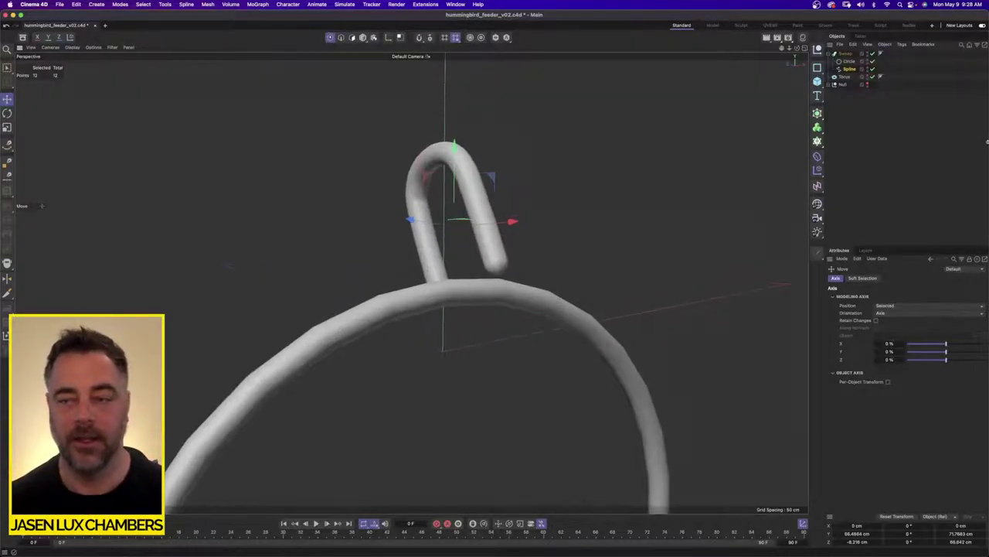
Smooth the torus by setting its ring segments to 64
{"action": "left_click", "coordinate": [843, 101]}
{"action": "left_click", "coordinate": [845, 78]}
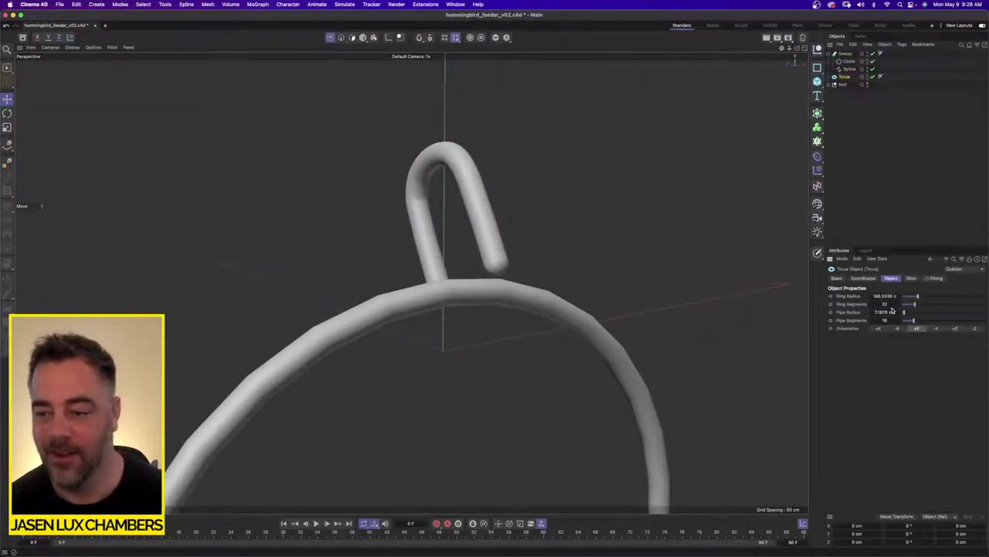
{"action": "type", "text": "64"}
{"action": "key", "text": "Return"}
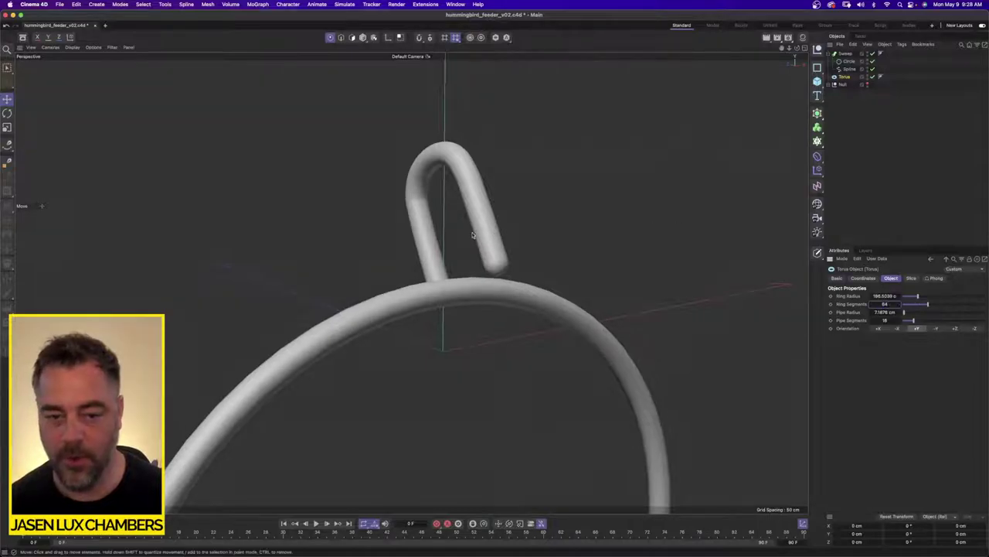
{"action": "left_click_drag", "start_coordinate": [473, 237], "coordinate": [487, 259], "text": "alt"}
{"action": "right_click_drag", "start_coordinate": [487, 258], "coordinate": [404, 279], "text": "alt"}
{"action": "middle_click_drag", "start_coordinate": [404, 279], "coordinate": [463, 221], "text": "alt"}
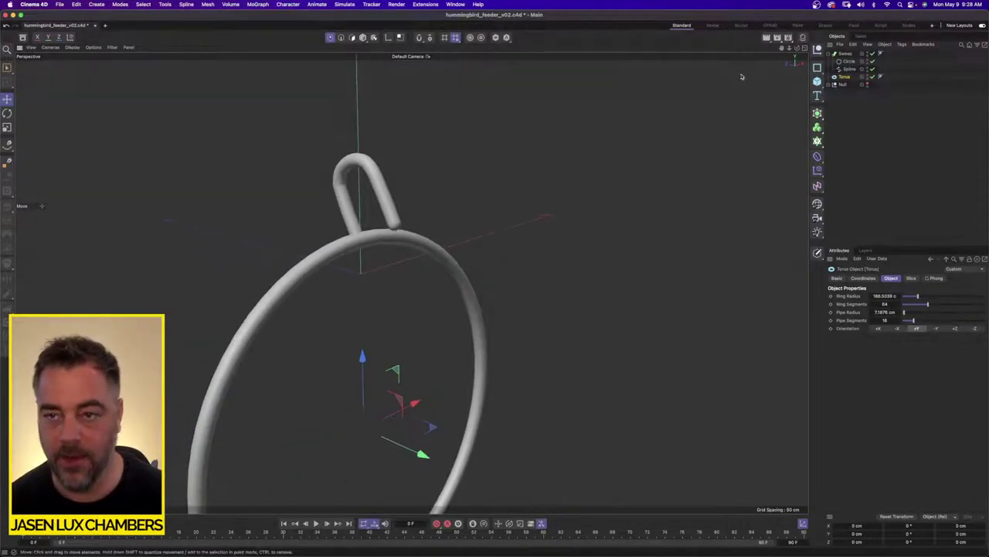
Duplicate the torus and rotate the copy 90° so it lies flat as a horizontal ring
{"action": "left_click", "coordinate": [805, 48]}
{"action": "scroll", "coordinate": [247, 389], "scroll_direction": "down", "scroll_amount": 5}
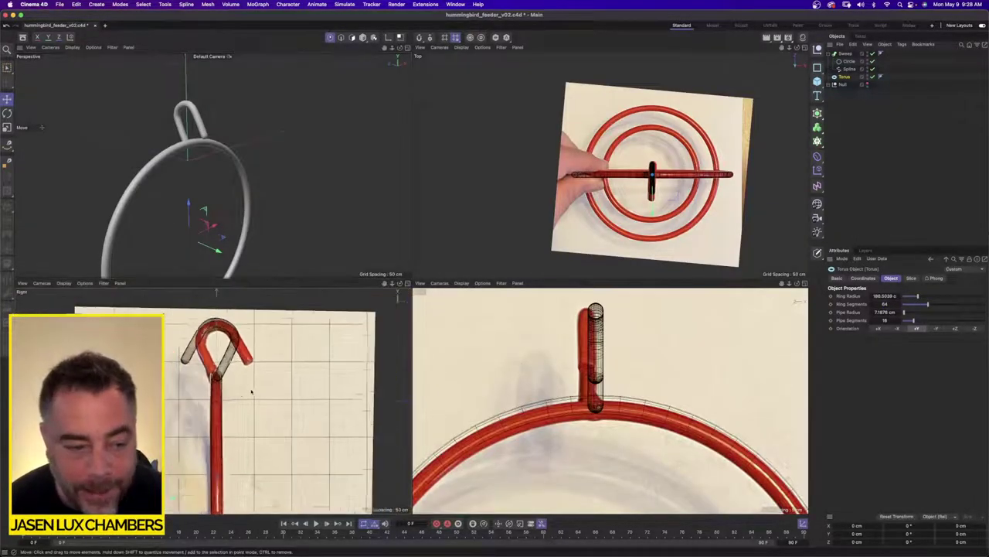
{"action": "scroll", "coordinate": [483, 410], "scroll_direction": "down", "scroll_amount": 5}
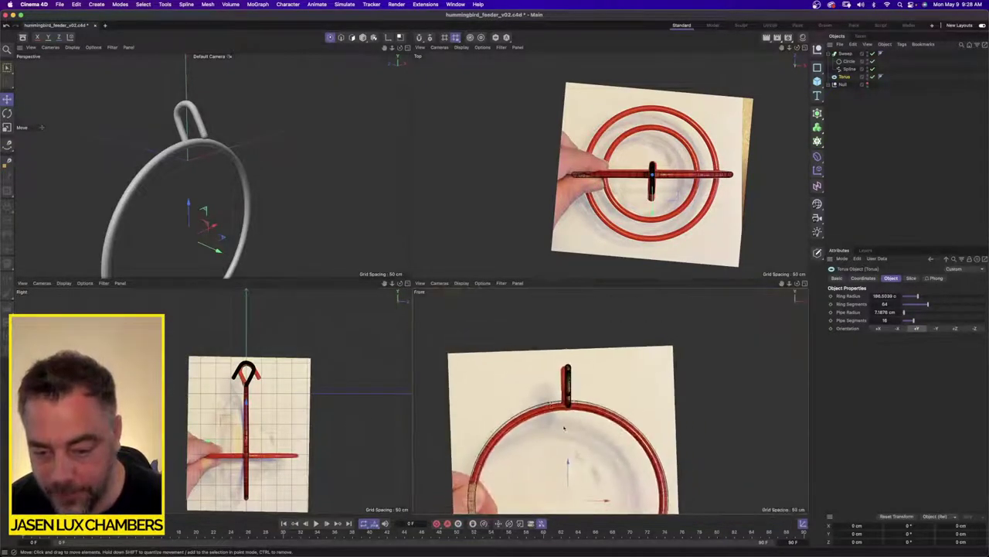
{"action": "left_click", "coordinate": [847, 54]}
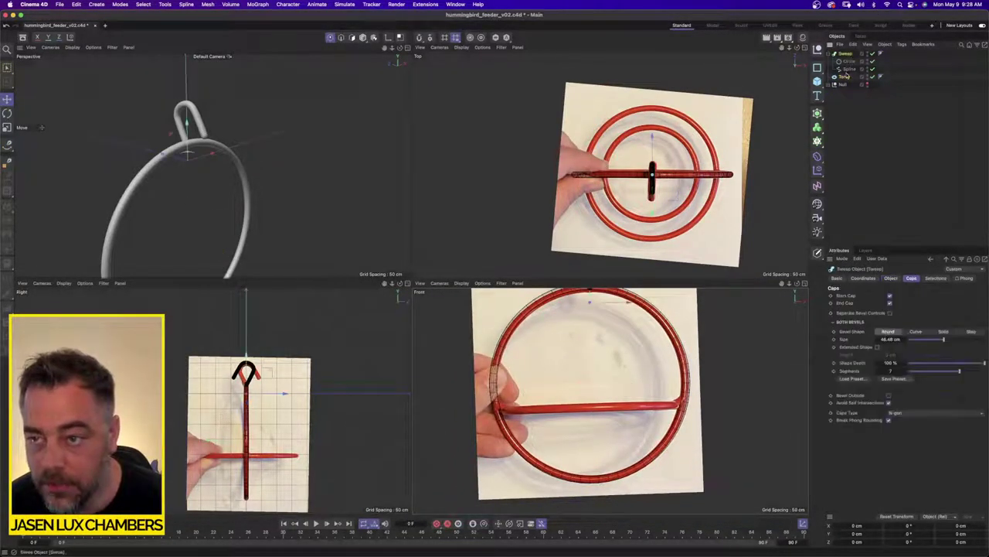
{"action": "left_click", "coordinate": [844, 78]}
{"action": "key", "text": "ctrl+c"}
{"action": "key", "text": "ctrl+v"}
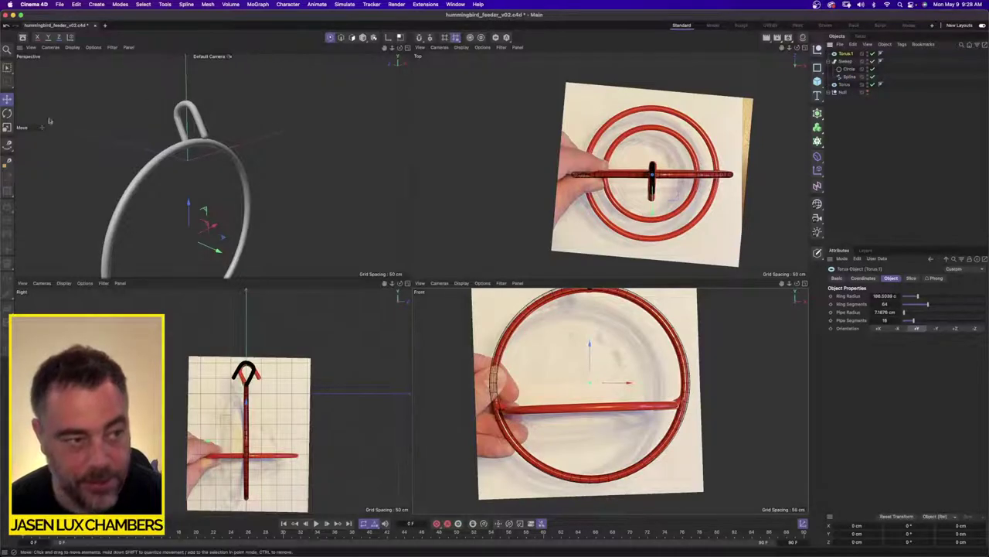
{"action": "key", "text": "r"}
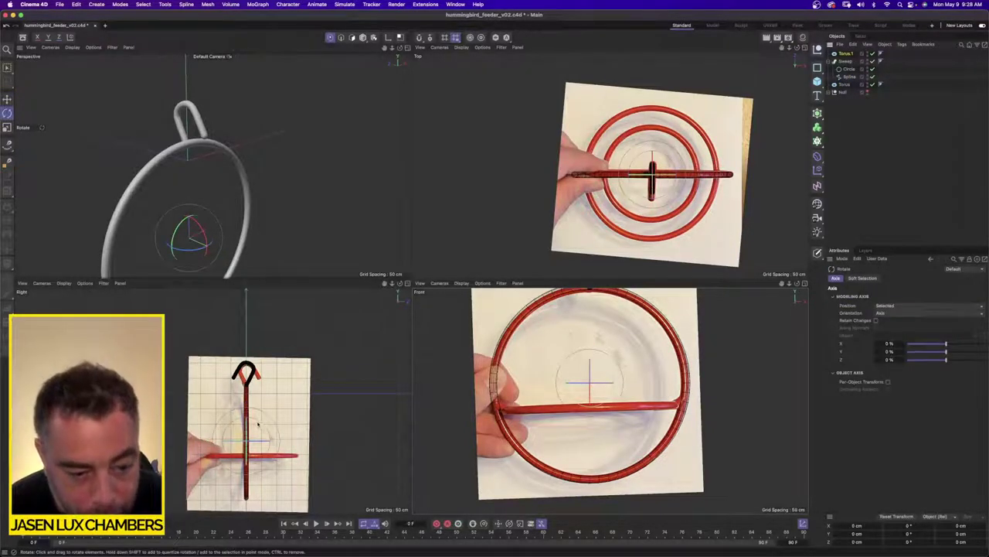
{"action": "left_click_drag", "start_coordinate": [260, 424], "coordinate": [270, 459]}
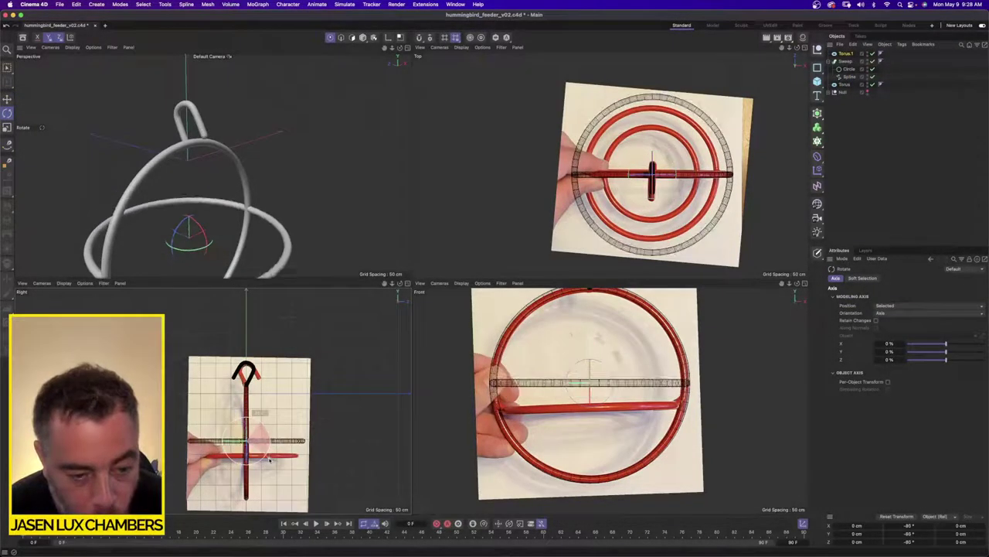
Lower the copied torus onto the horizontal ring in the side and front reference photos, and switch it to Model mode
{"action": "left_click", "coordinate": [7, 99]}
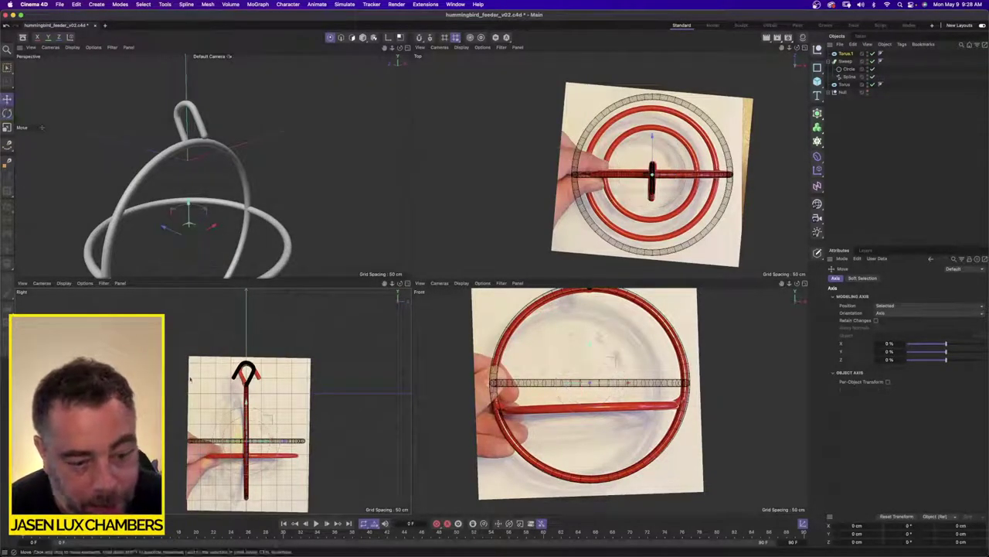
{"action": "left_click_drag", "start_coordinate": [246, 403], "coordinate": [244, 418]}
{"action": "scroll", "coordinate": [594, 396], "scroll_direction": "up", "scroll_amount": 3}
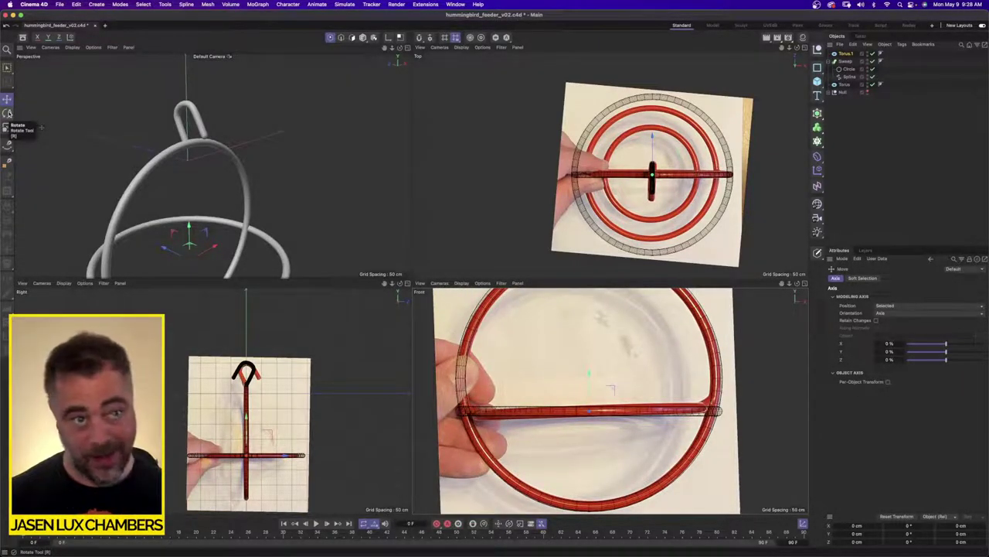
{"action": "left_click", "coordinate": [846, 53]}
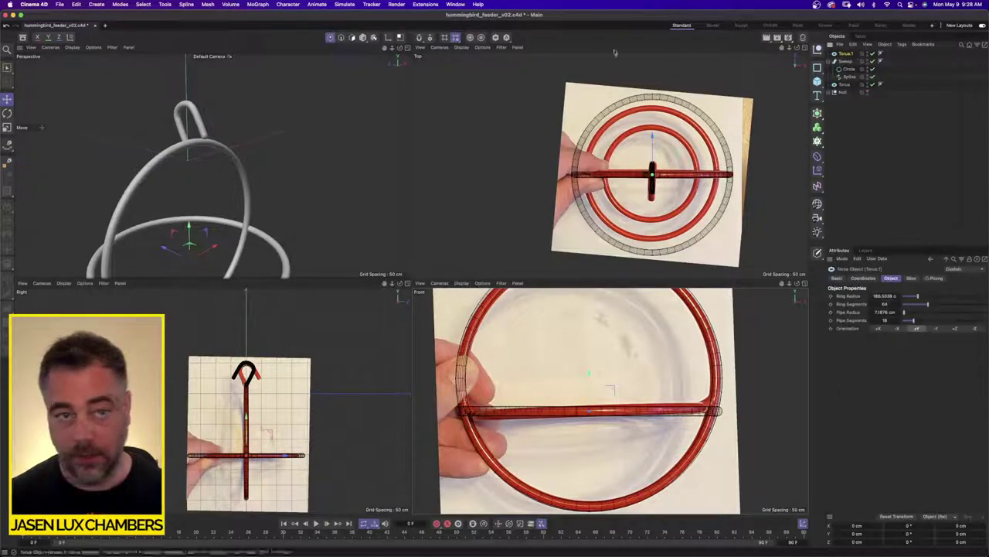
{"action": "left_click", "coordinate": [365, 38]}
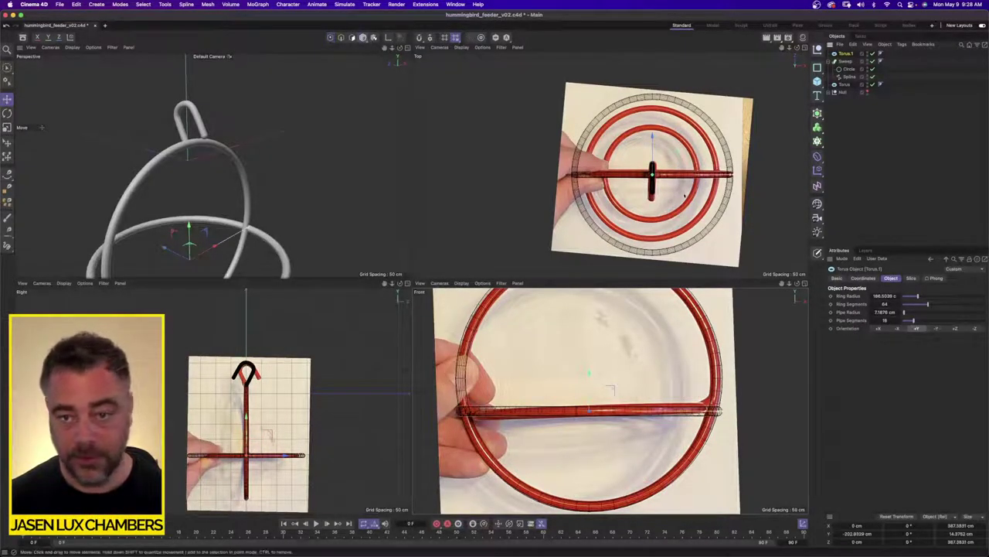
{"action": "scroll", "coordinate": [716, 165], "scroll_direction": "up", "scroll_amount": 3}
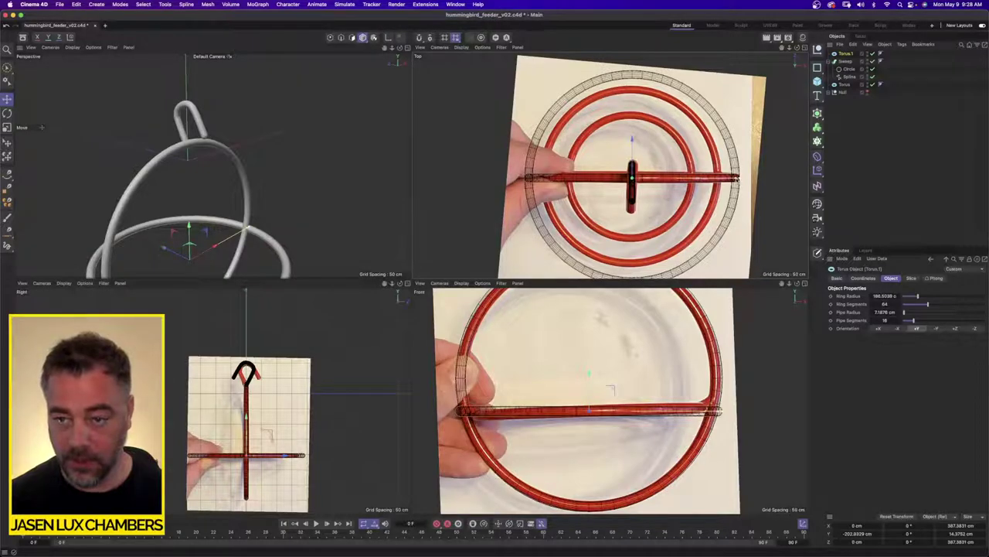
{"action": "left_click_drag", "start_coordinate": [736, 178], "coordinate": [735, 178]}
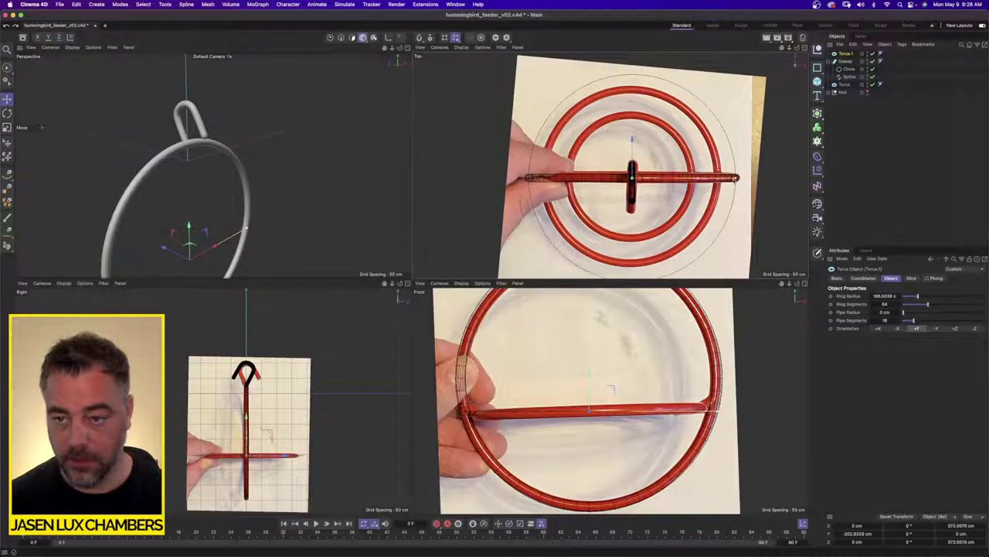
{"action": "key", "text": "super+z"}
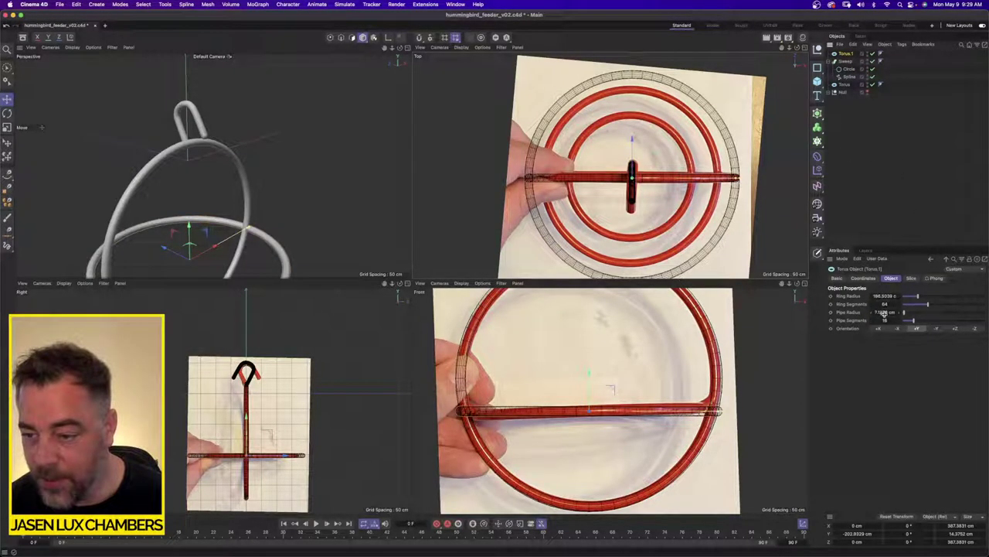
Copy the horizontal torus's pipe radius value, and scale the torus down to match the outer ring in the top reference photo
{"action": "left_click", "coordinate": [883, 311]}
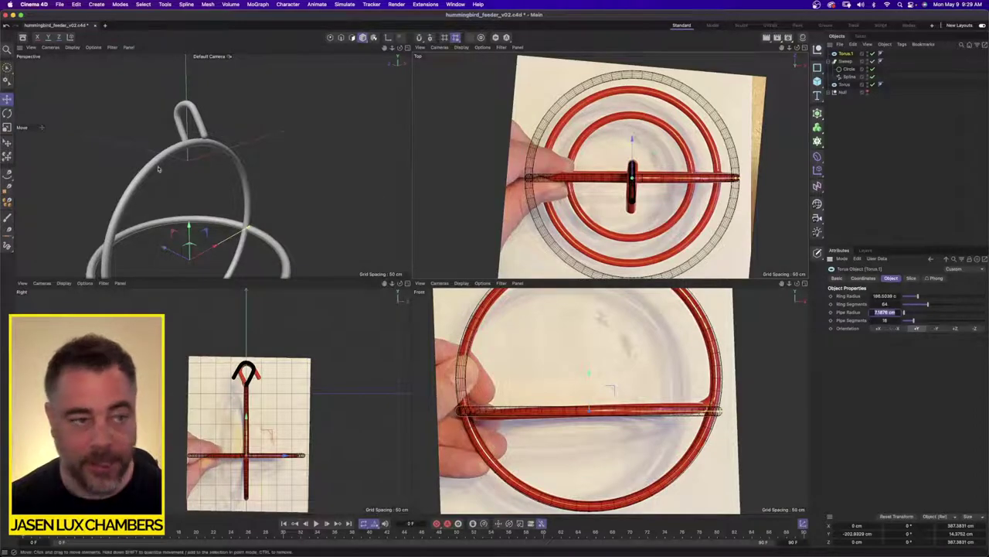
{"action": "left_click", "coordinate": [8, 129]}
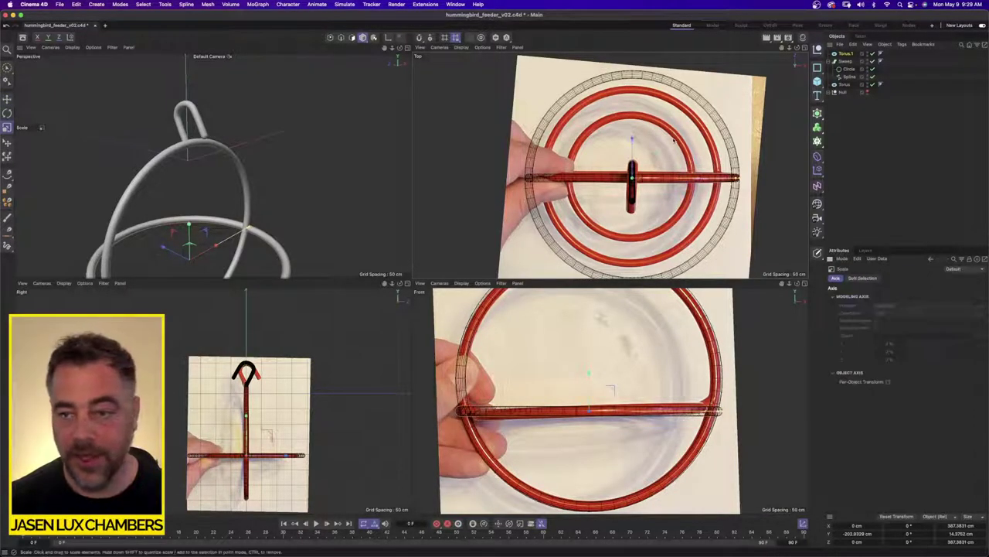
{"action": "left_click_drag", "start_coordinate": [651, 143], "coordinate": [622, 147]}
Duplicate the horizontal ring and scale the copy down to match the inner ring in the top photo, about 112 cm ring radius
{"action": "key", "text": "super+c"}
{"action": "key", "text": "super+v"}
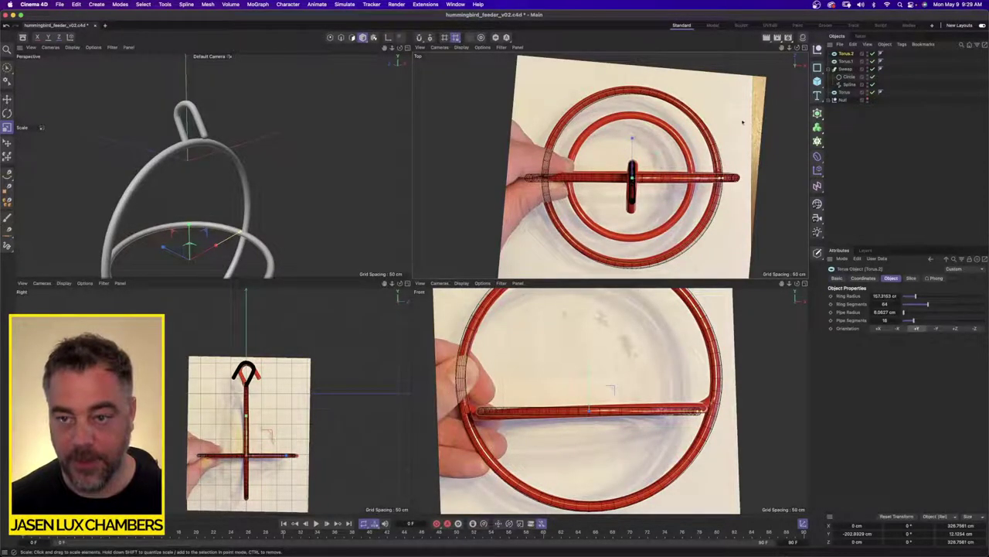
{"action": "left_click_drag", "start_coordinate": [742, 122], "coordinate": [672, 154]}
Set the pipe radius of both horizontal rings to the copied 7.1876 cm
{"action": "left_click", "coordinate": [846, 61], "text": "ctrl"}
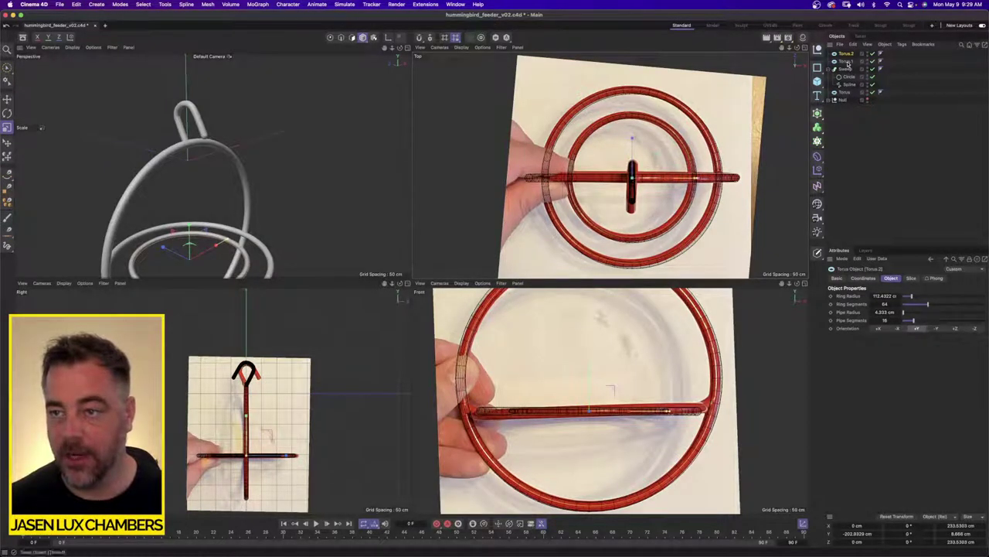
{"action": "left_click", "coordinate": [886, 313]}
{"action": "key", "text": "super+v"}
{"action": "key", "text": "Return"}
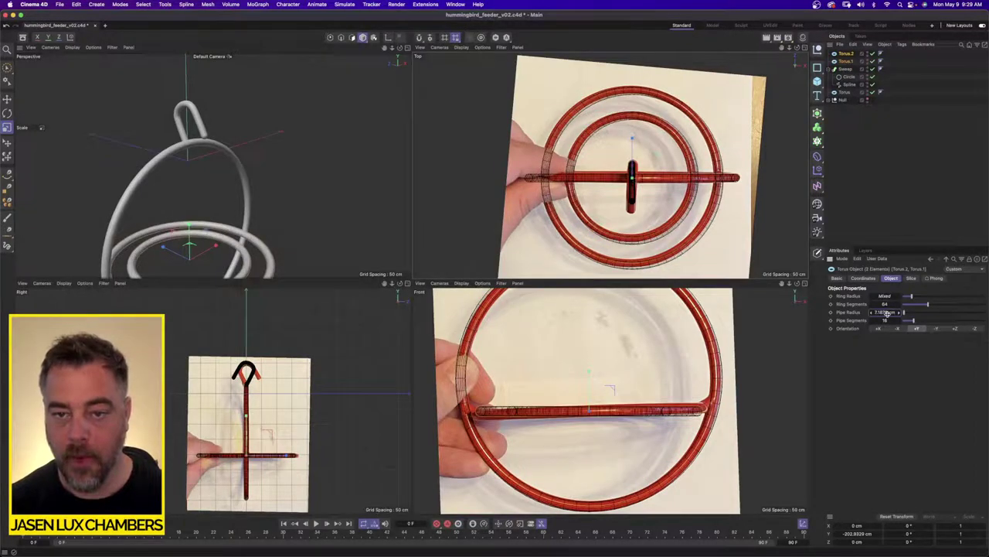
{"action": "left_click", "coordinate": [864, 131]}
Check the rings in perspective, and switch to Finder to examine the feeder reference photos for how the hanger's rings connect
{"action": "scroll", "coordinate": [261, 199], "scroll_direction": "down", "scroll_amount": 1}
{"action": "middle_click_drag", "start_coordinate": [261, 199], "coordinate": [264, 142], "text": "alt"}
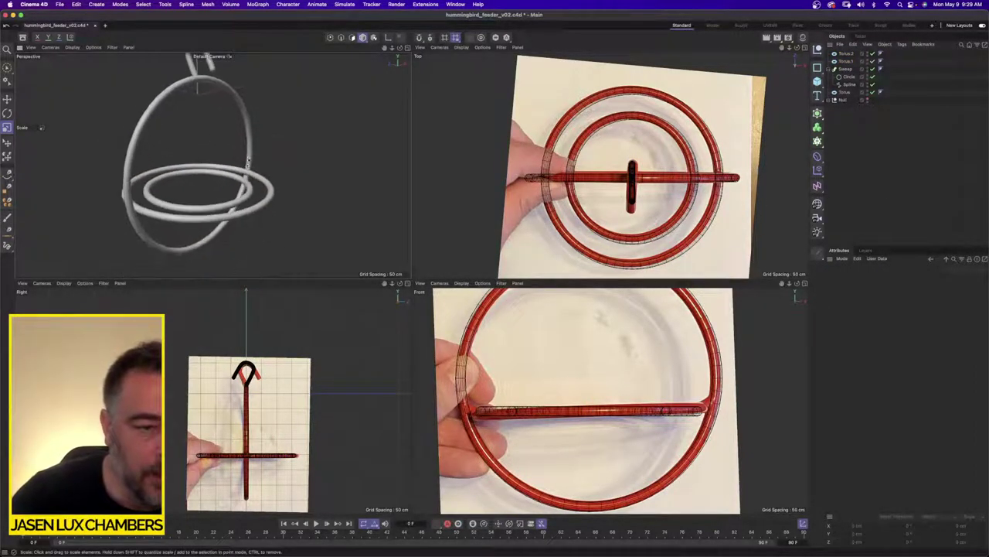
{"action": "left_click_drag", "start_coordinate": [264, 142], "coordinate": [209, 151], "text": "alt"}
{"action": "scroll", "coordinate": [642, 179], "scroll_direction": "up", "scroll_amount": 3}
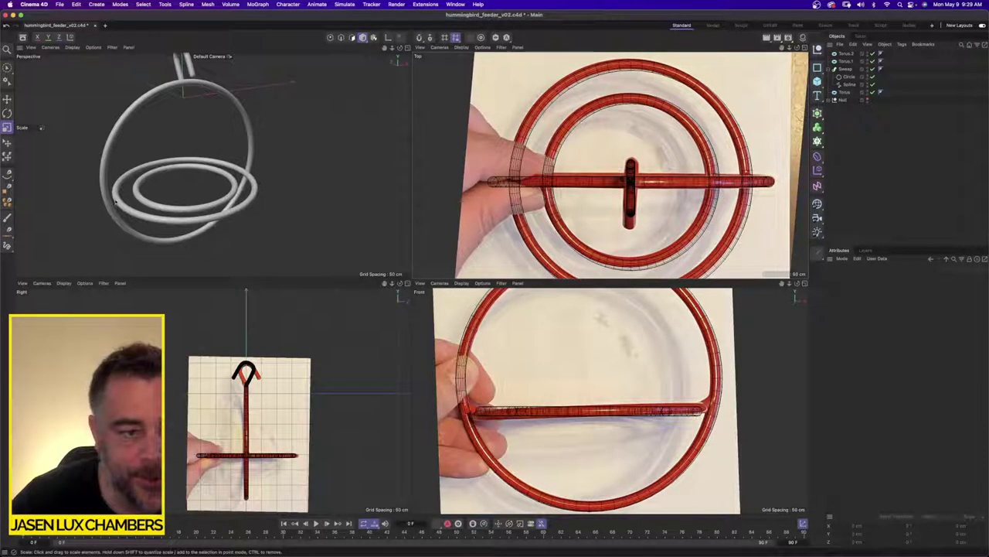
{"action": "key", "text": "super+Tab"}
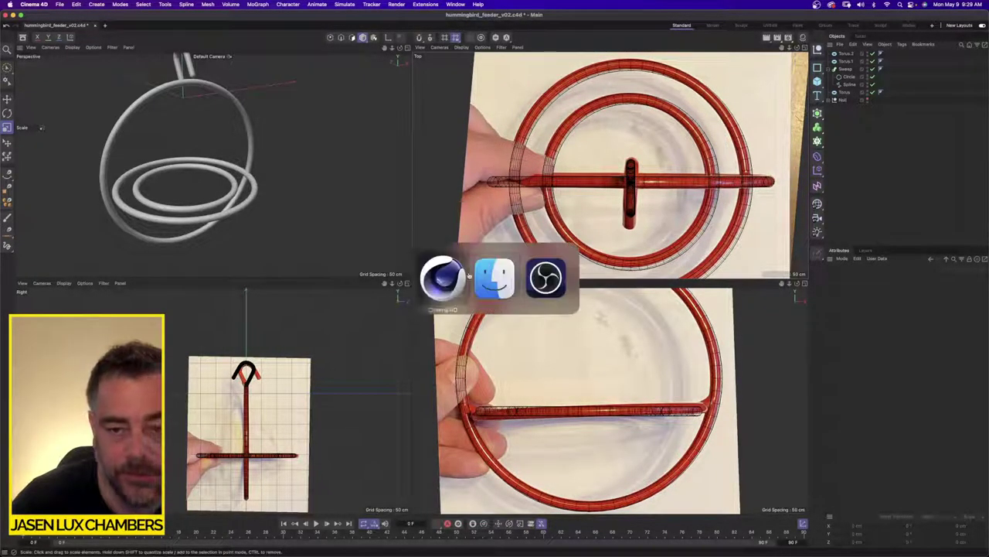
{"action": "left_click", "coordinate": [439, 230]}
{"action": "key", "text": "space"}
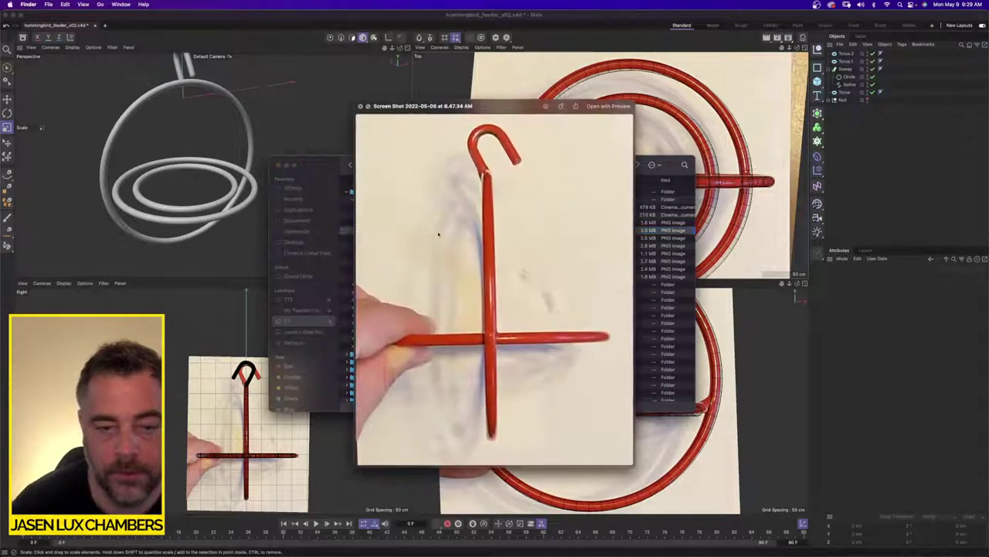
{"action": "key", "text": "Down"}
{"action": "key", "text": "Down"}
{"action": "key", "text": "Down"}
{"action": "key", "text": "Down"}
{"action": "key", "text": "Down"}
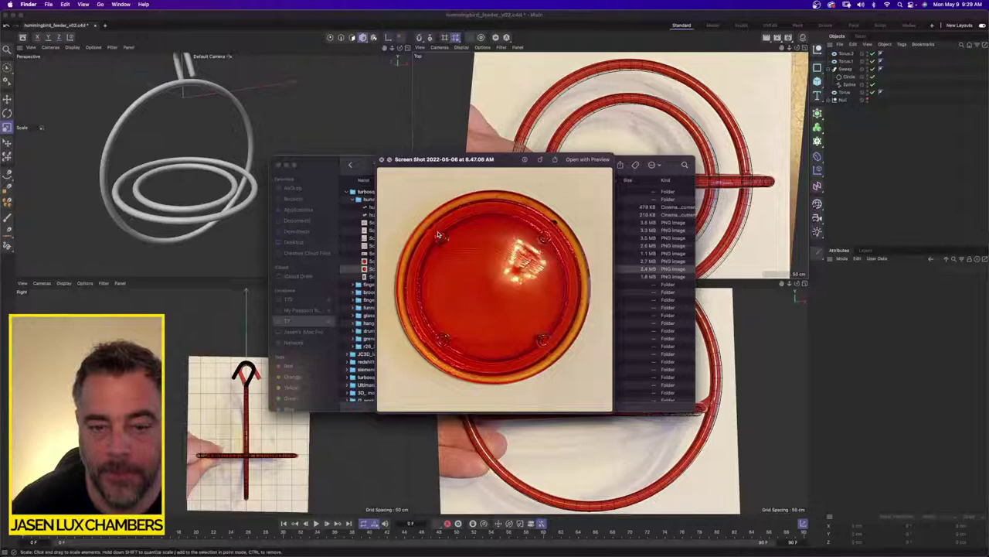
{"action": "key", "text": "Up"}
{"action": "key", "text": "Up"}
{"action": "key", "text": "Up"}
{"action": "key", "text": "Up"}
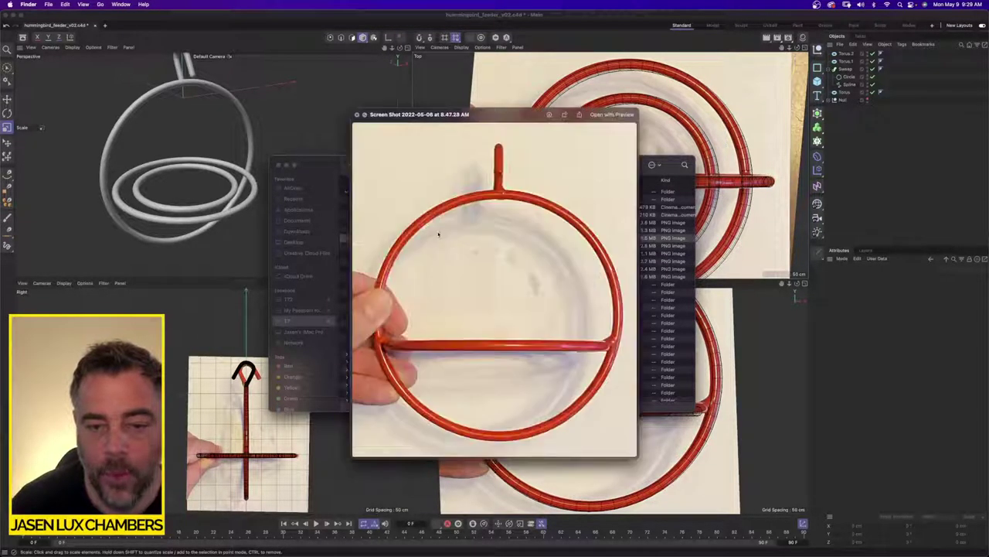
{"action": "key", "text": "Up"}
{"action": "key", "text": "Up"}
{"action": "key", "text": "Up"}
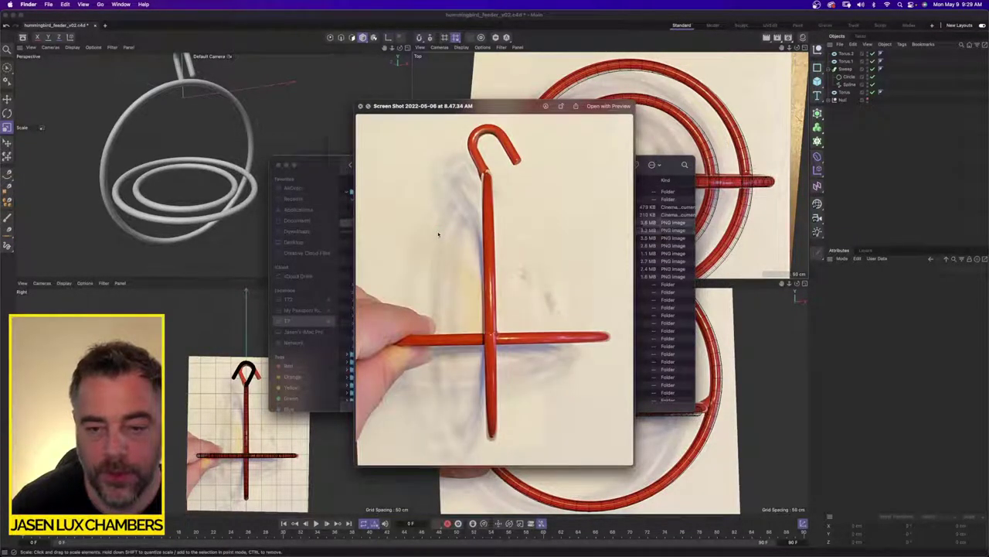
{"action": "key", "text": "Up"}
{"action": "key", "text": "Down"}
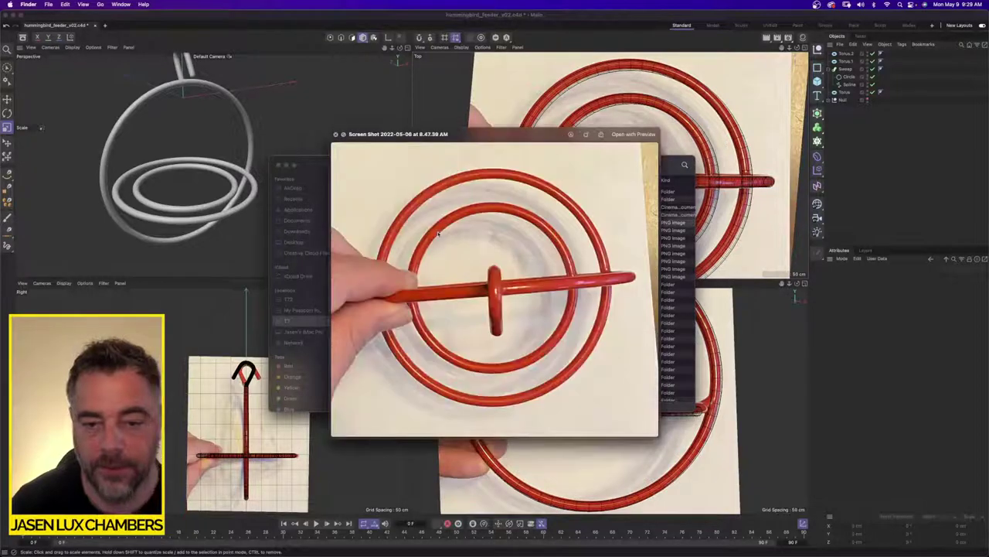
{"action": "key", "text": "space"}
{"action": "key", "text": "super+Tab"}
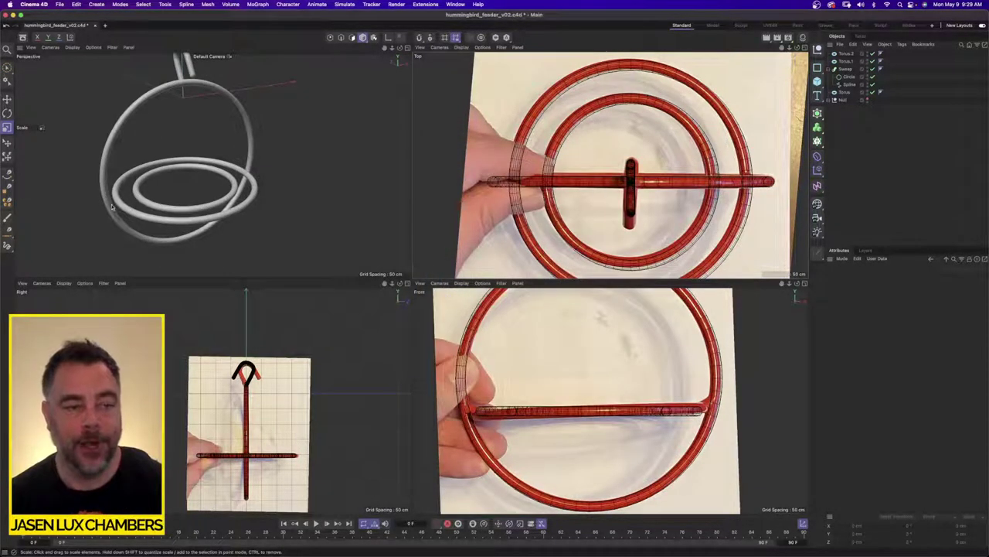
Draw a short connector spline with the Spline Pen from the vertical ring along the horizontal bar in the front reference photo
{"action": "left_click_drag", "start_coordinate": [218, 207], "coordinate": [136, 189], "text": "alt"}
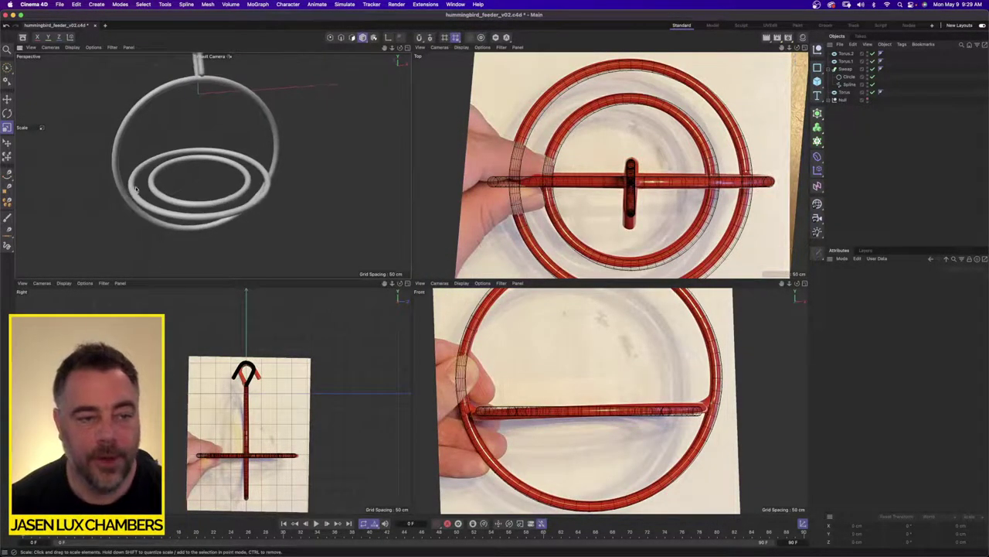
{"action": "scroll", "coordinate": [526, 449], "scroll_direction": "up", "scroll_amount": 4}
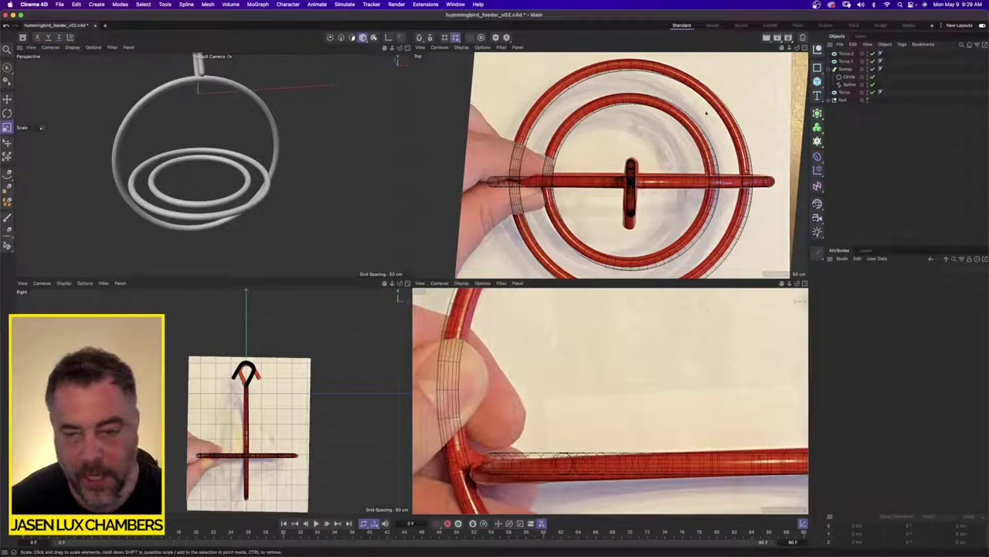
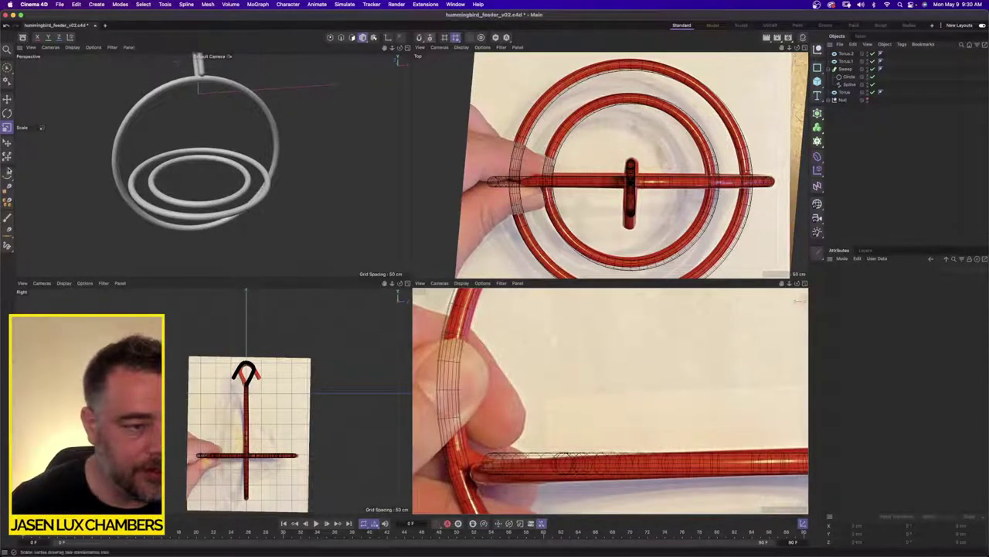
{"action": "left_click", "coordinate": [7, 172]}
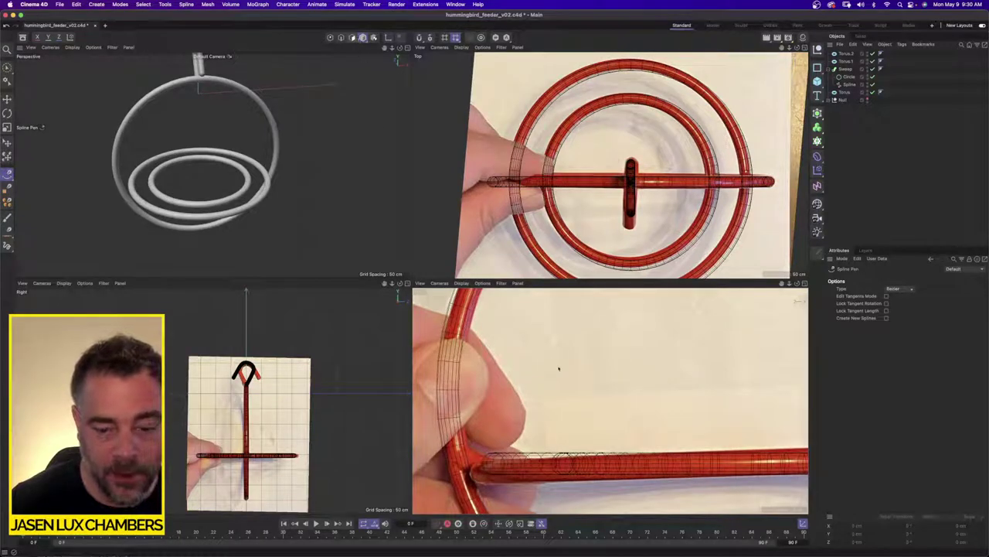
{"action": "middle_click_drag", "start_coordinate": [494, 446], "coordinate": [507, 382], "text": "alt"}
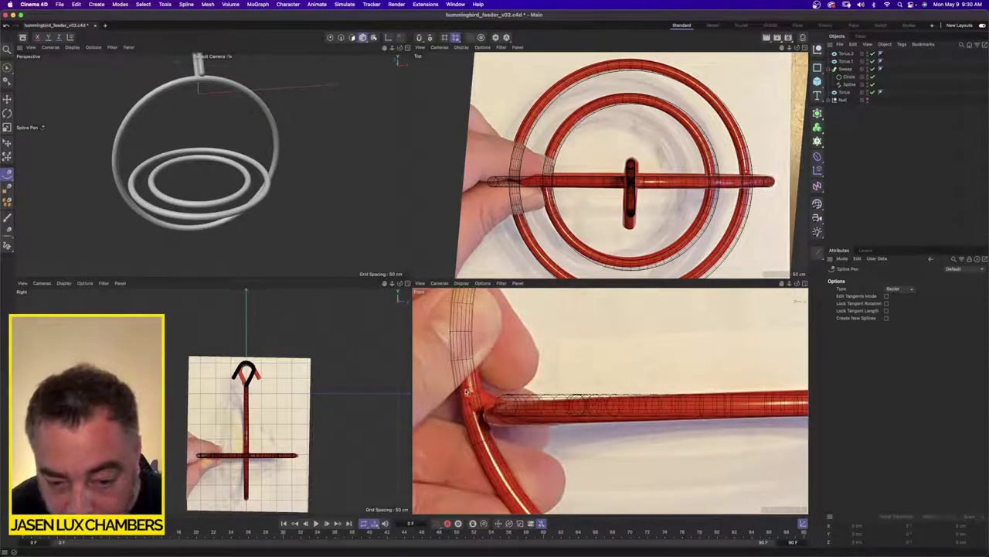
{"action": "left_click", "coordinate": [466, 390]}
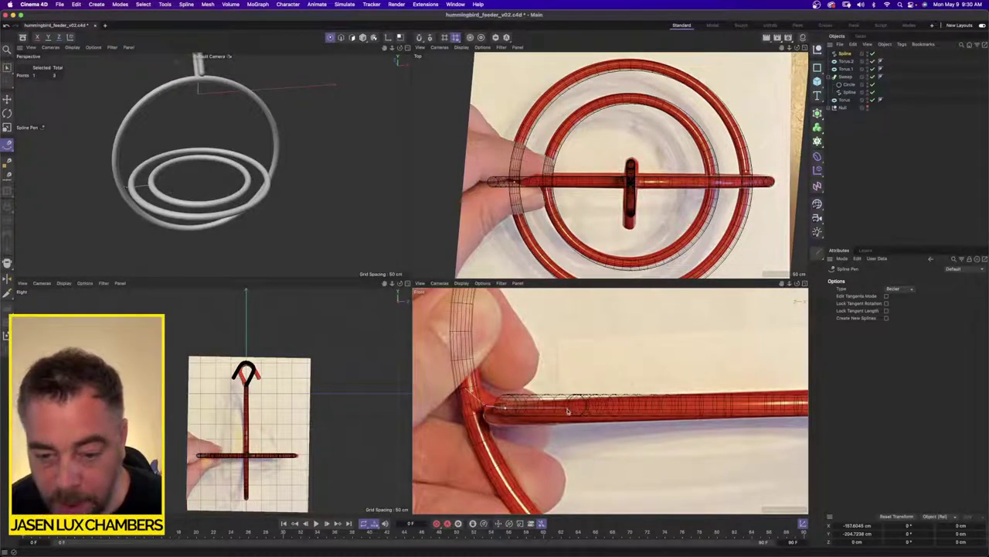
{"action": "left_click", "coordinate": [576, 410]}
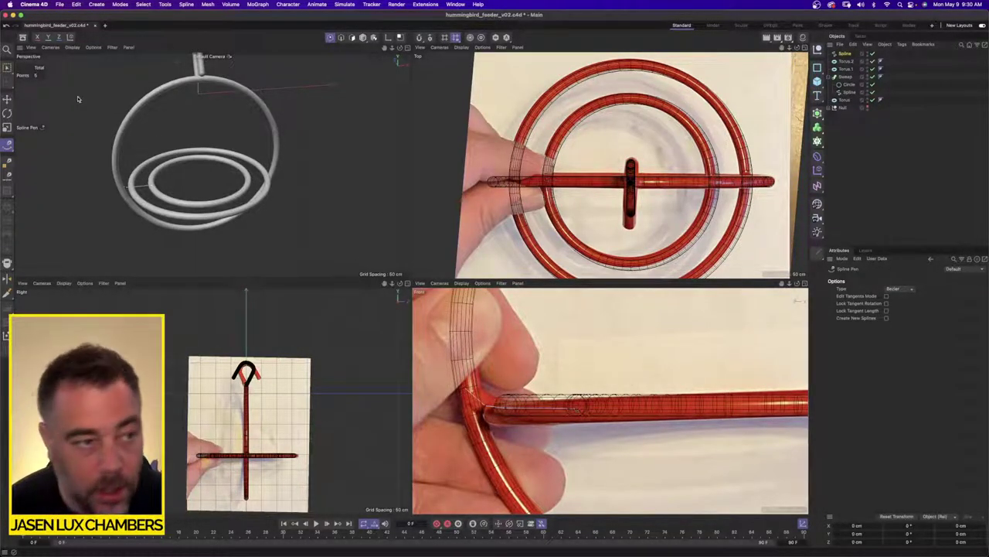
Change the new connector spline's type to B-Spline
{"action": "left_click", "coordinate": [9, 73]}
{"action": "left_click", "coordinate": [48, 95]}
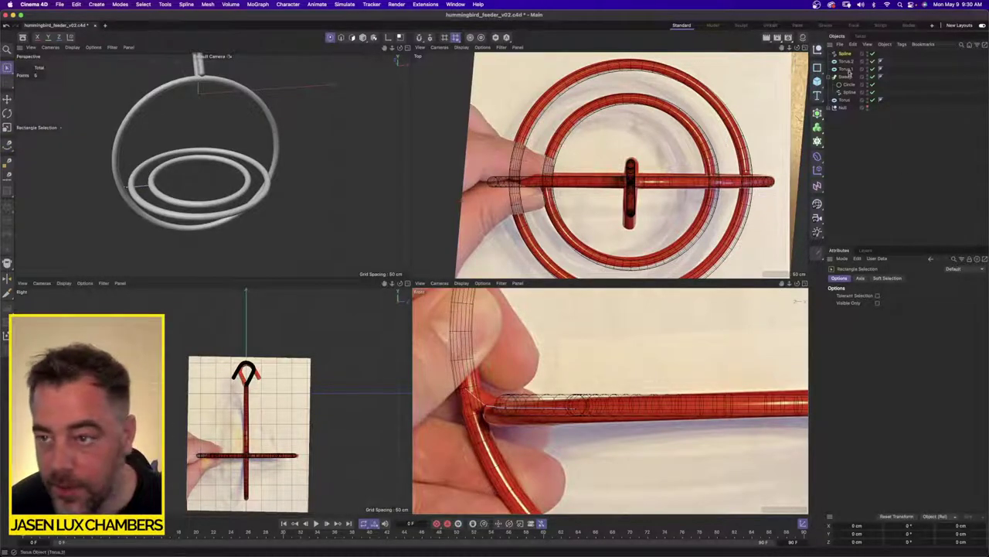
{"action": "left_click", "coordinate": [845, 54]}
{"action": "left_click", "coordinate": [912, 295]}
{"action": "left_click", "coordinate": [920, 331]}
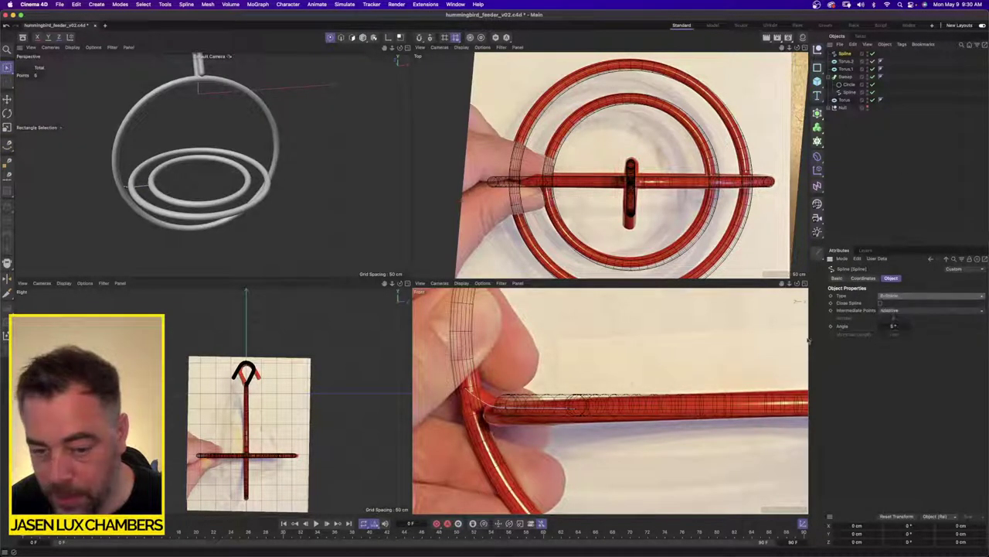
Flatten the connector spline's three bar-end points to a Y size of 0 cm and adjust the points forming its bend at the vertical ring
{"action": "left_click_drag", "start_coordinate": [629, 382], "coordinate": [492, 454]}
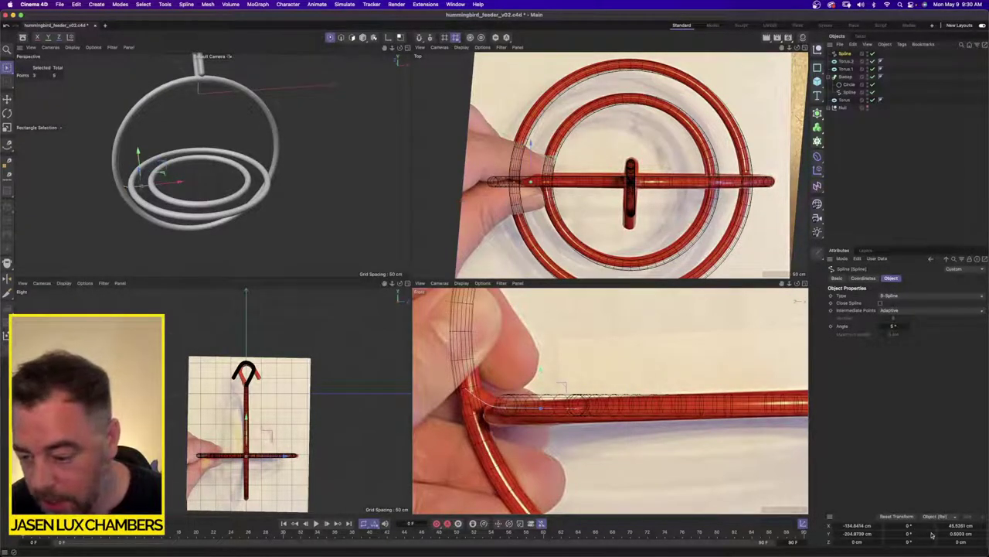
{"action": "double_click", "coordinate": [959, 533]}
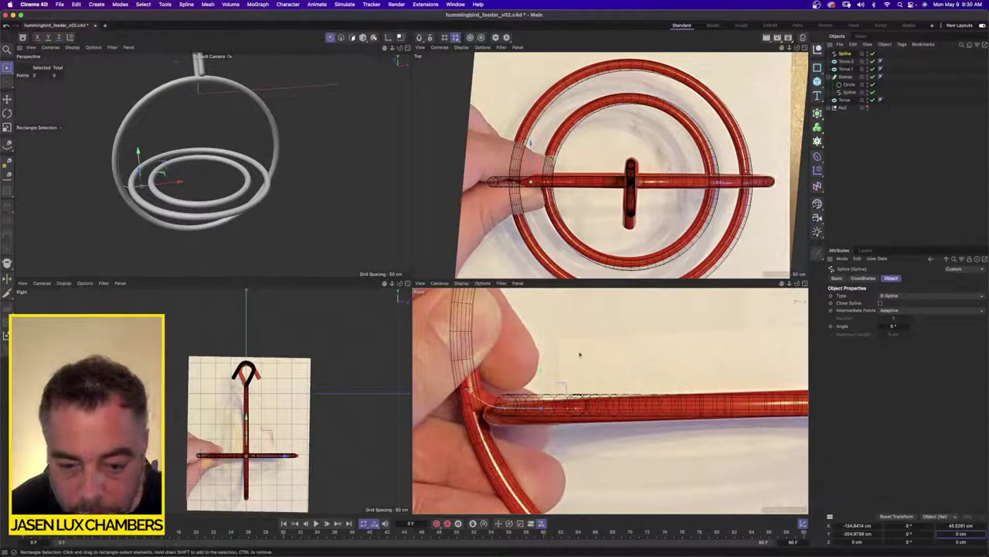
{"action": "left_click_drag", "start_coordinate": [542, 386], "coordinate": [477, 415]}
{"action": "left_click_drag", "start_coordinate": [480, 368], "coordinate": [464, 351]}
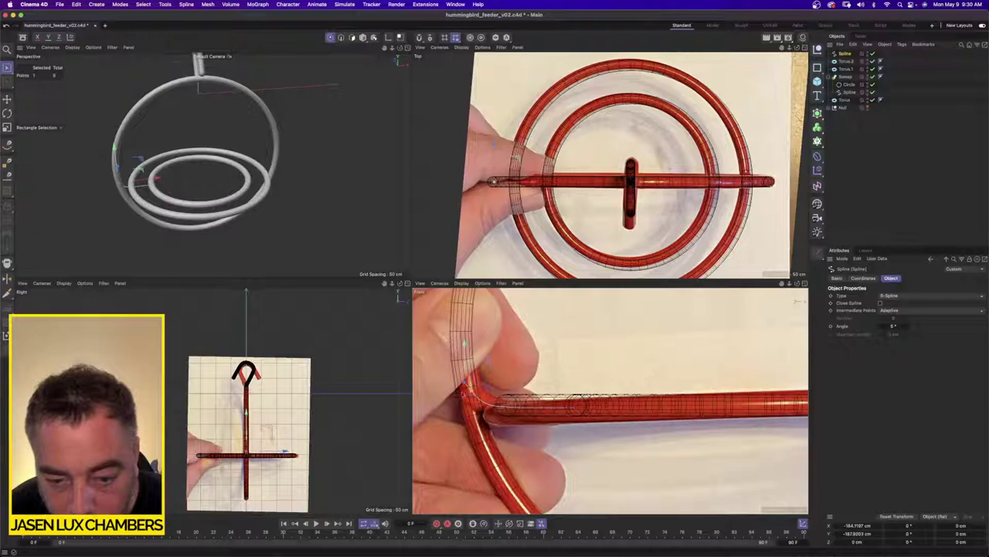
{"action": "left_click_drag", "start_coordinate": [488, 397], "coordinate": [450, 430]}
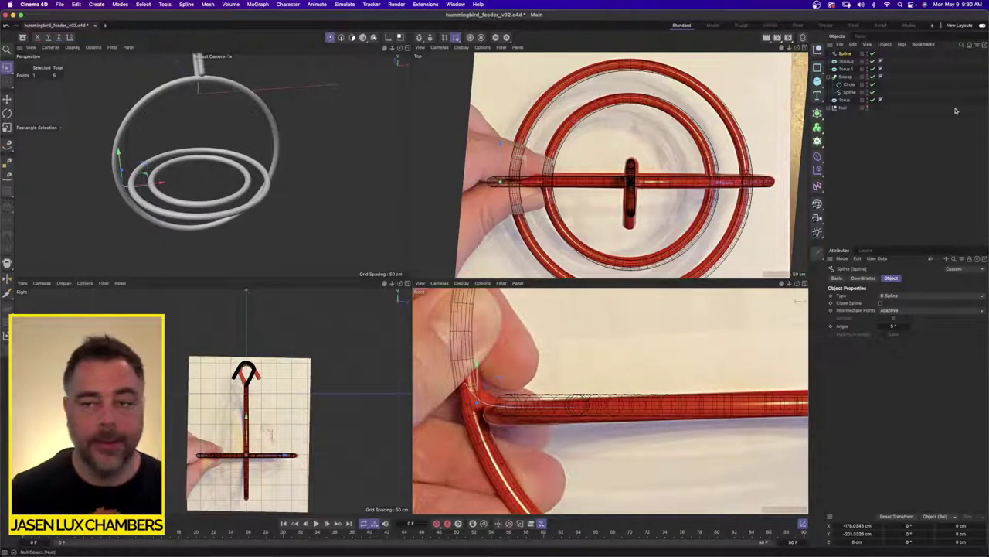
Duplicate the hook's Sweep and replace the copy's path with the connector spline, deleting the old hook spline from the copy
{"action": "left_click", "coordinate": [846, 77]}
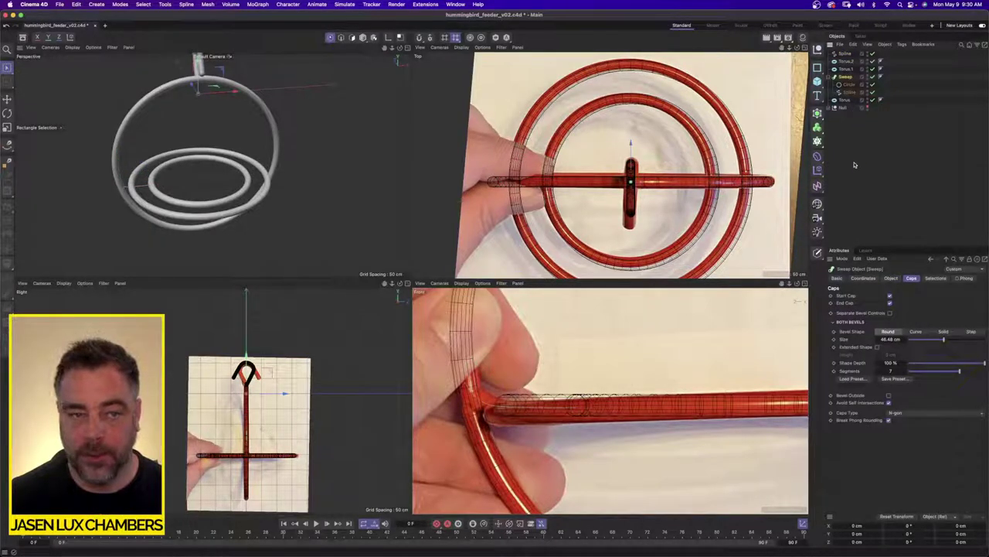
{"action": "key", "text": "super+v"}
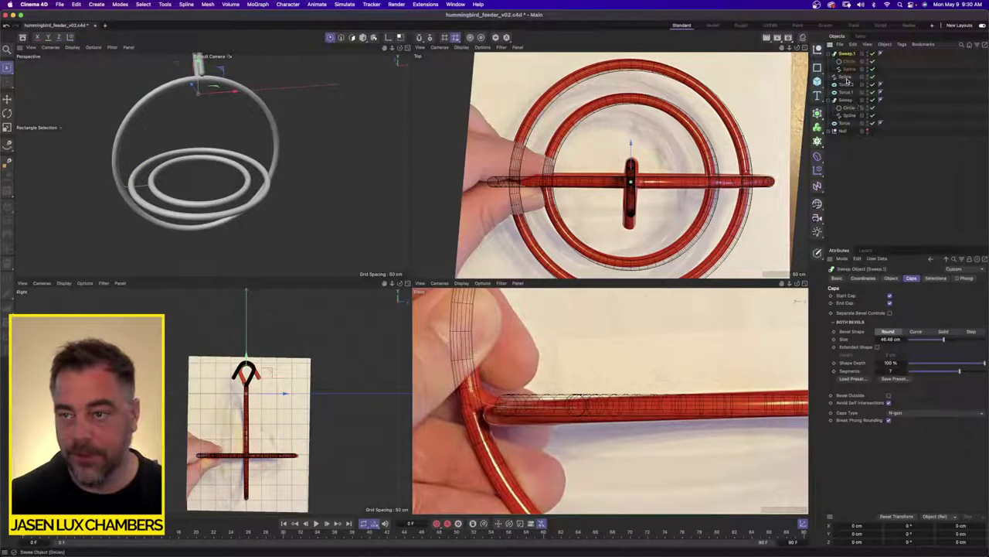
{"action": "left_click_drag", "start_coordinate": [846, 78], "coordinate": [850, 66]}
{"action": "left_click", "coordinate": [849, 78]}
{"action": "key", "text": "Delete"}
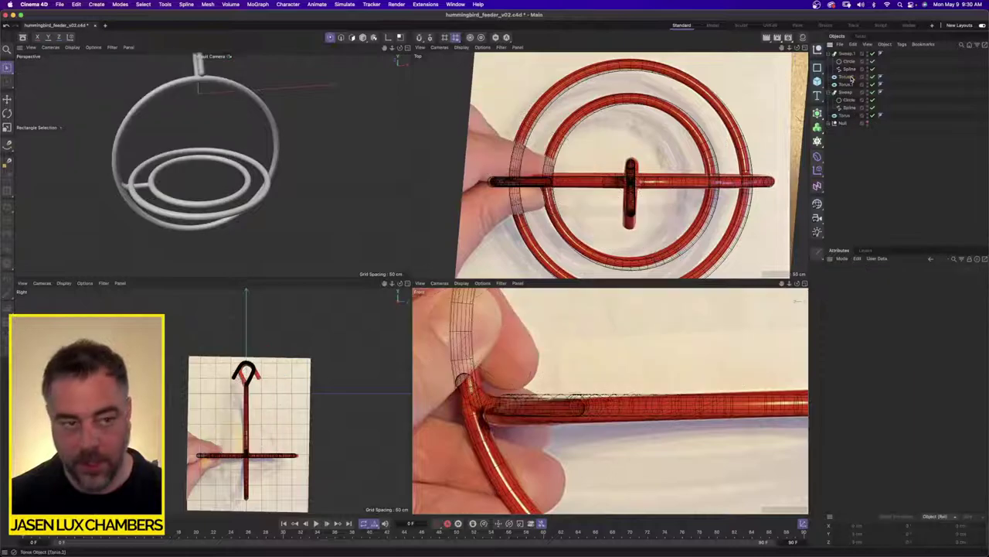
{"action": "scroll", "coordinate": [215, 163], "scroll_direction": "up", "scroll_amount": 5}
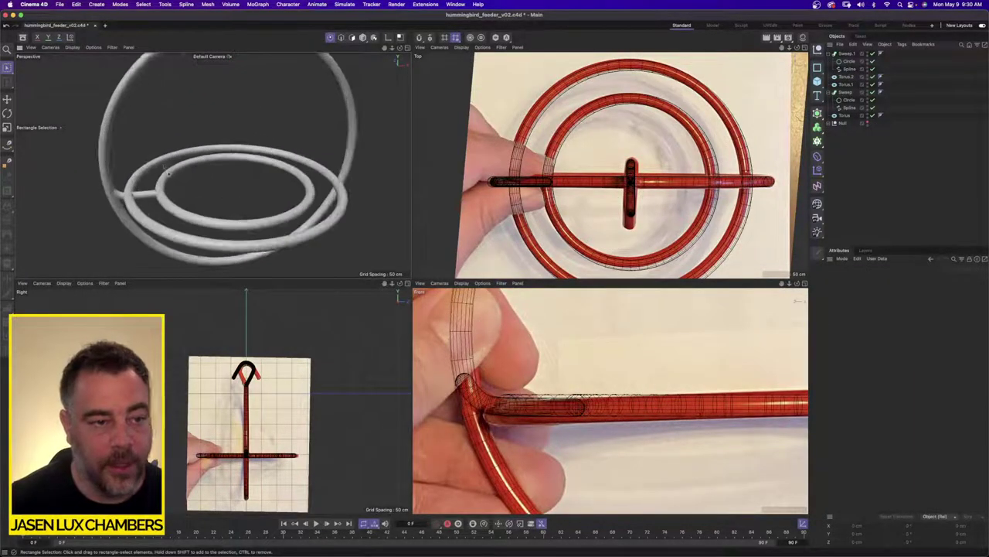
{"action": "left_click_drag", "start_coordinate": [169, 174], "coordinate": [135, 157], "text": "alt"}
{"action": "scroll", "coordinate": [171, 180], "scroll_direction": "up", "scroll_amount": 8}
{"action": "scroll", "coordinate": [167, 179], "scroll_direction": "up", "scroll_amount": 8}
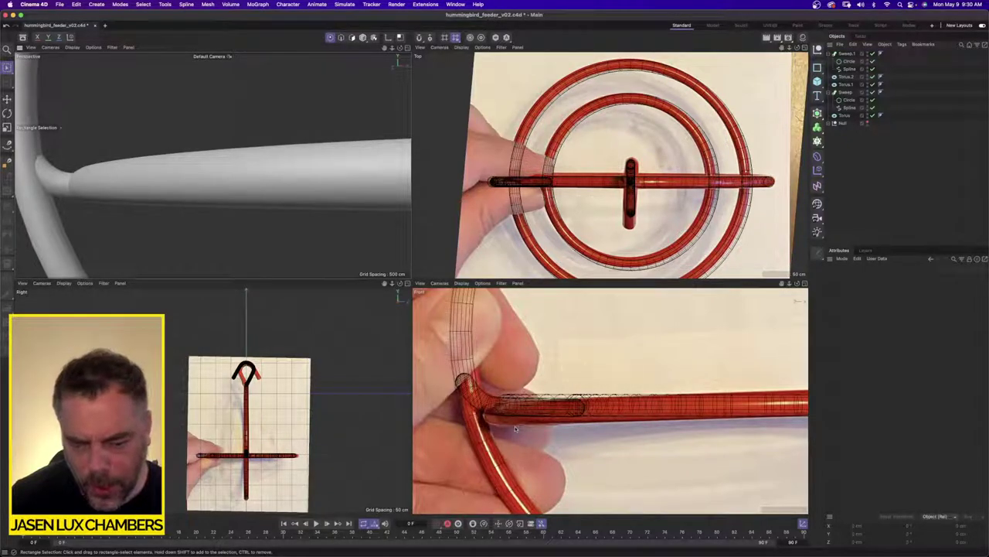
Set the radius of the connector Sweep's circle profile to 7.1876 cm
{"action": "scroll", "coordinate": [177, 210], "scroll_direction": "down", "scroll_amount": 10}
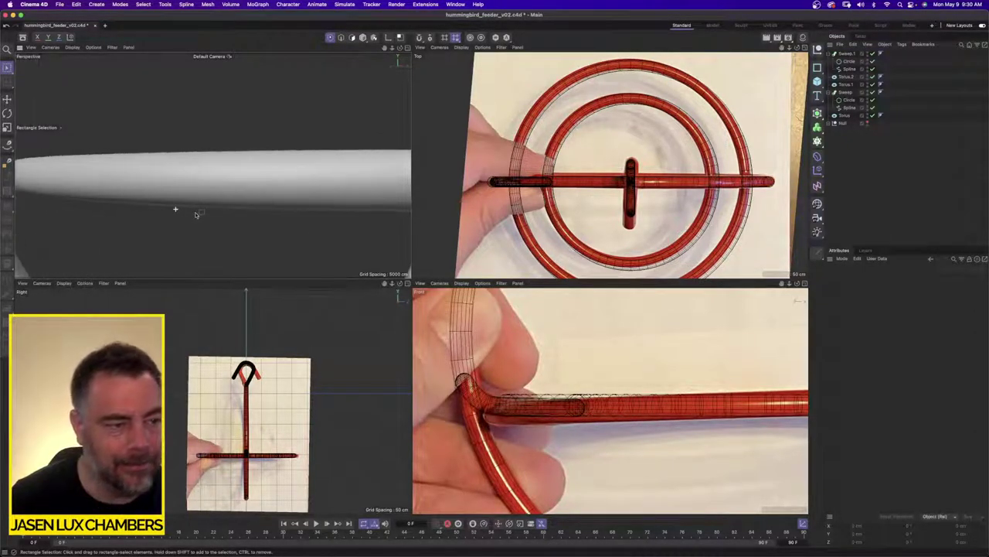
{"action": "left_click", "coordinate": [849, 62]}
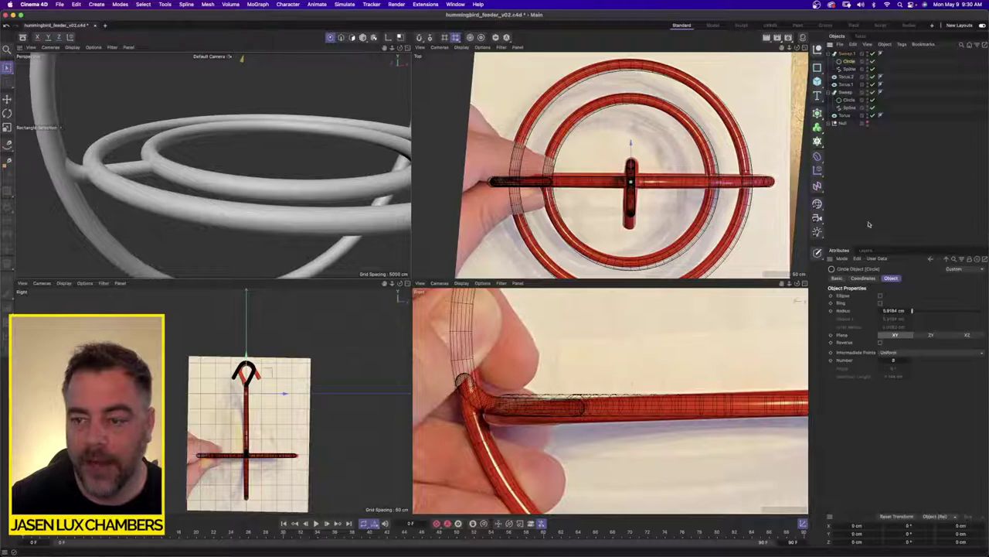
{"action": "double_click", "coordinate": [895, 310]}
{"action": "type", "text": "7.1876 cm"}
{"action": "key", "text": "Return"}
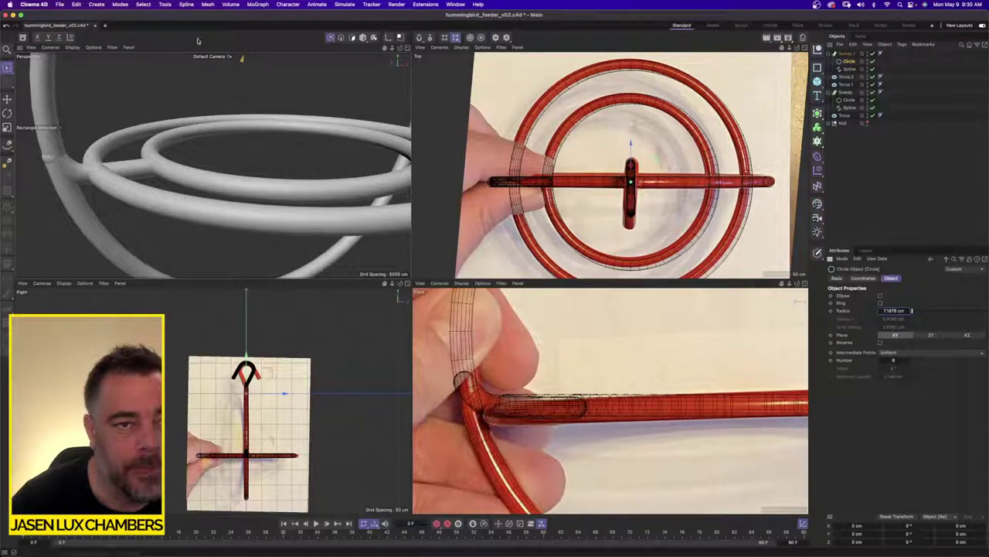
Turn off both the start cap and the end cap of the connector's Sweep
{"action": "left_click", "coordinate": [6, 69]}
{"action": "left_click", "coordinate": [47, 73]}
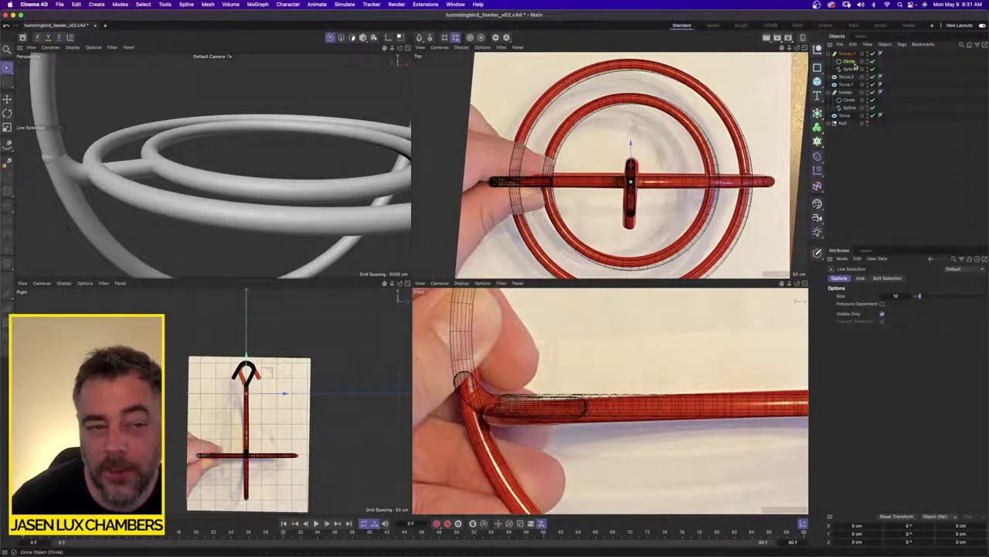
{"action": "left_click", "coordinate": [846, 55]}
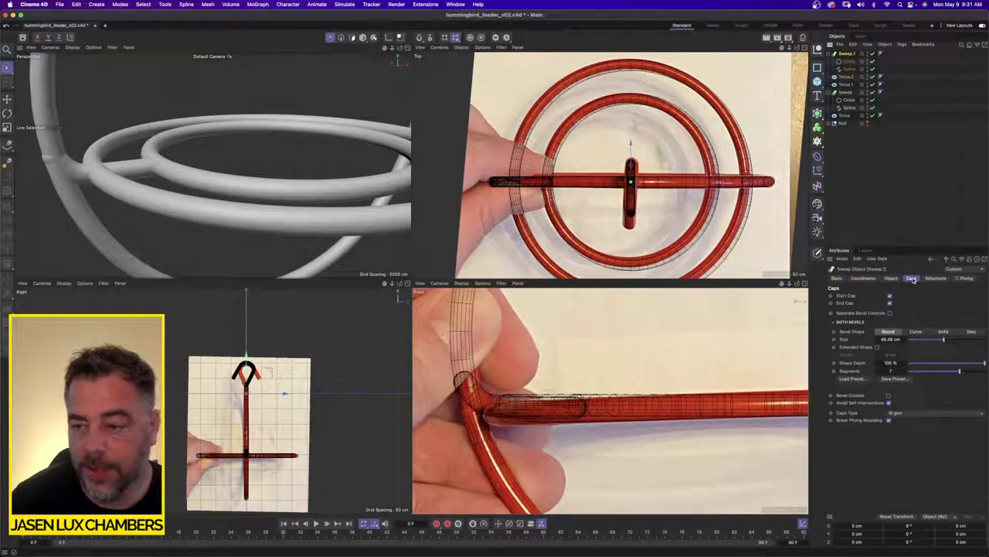
{"action": "left_click", "coordinate": [890, 296]}
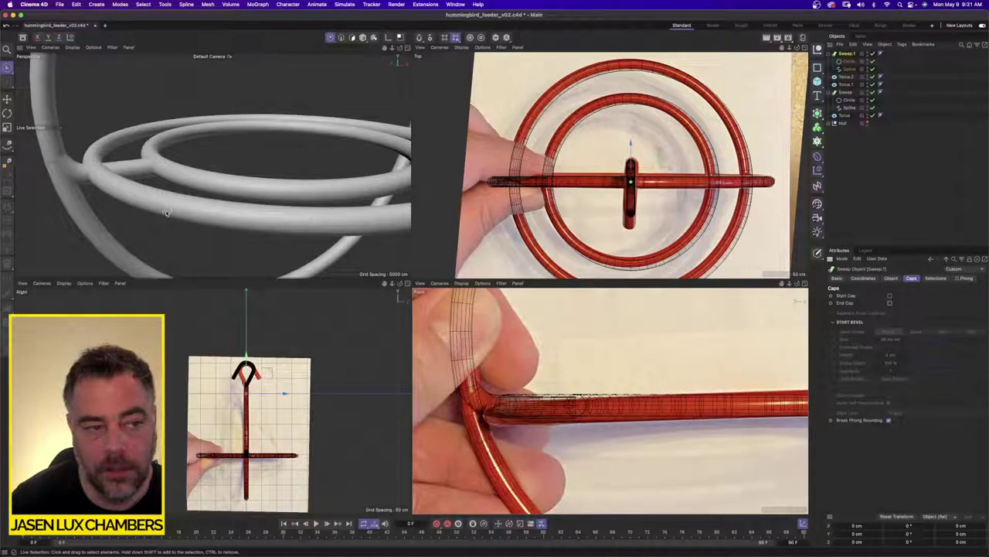
Select all points of the connector spline and move them slightly up in Y so the connector lines up with the horizontal rings
{"action": "left_click_drag", "start_coordinate": [105, 168], "coordinate": [111, 143], "text": "alt"}
{"action": "scroll", "coordinate": [85, 188], "scroll_direction": "up", "scroll_amount": 4}
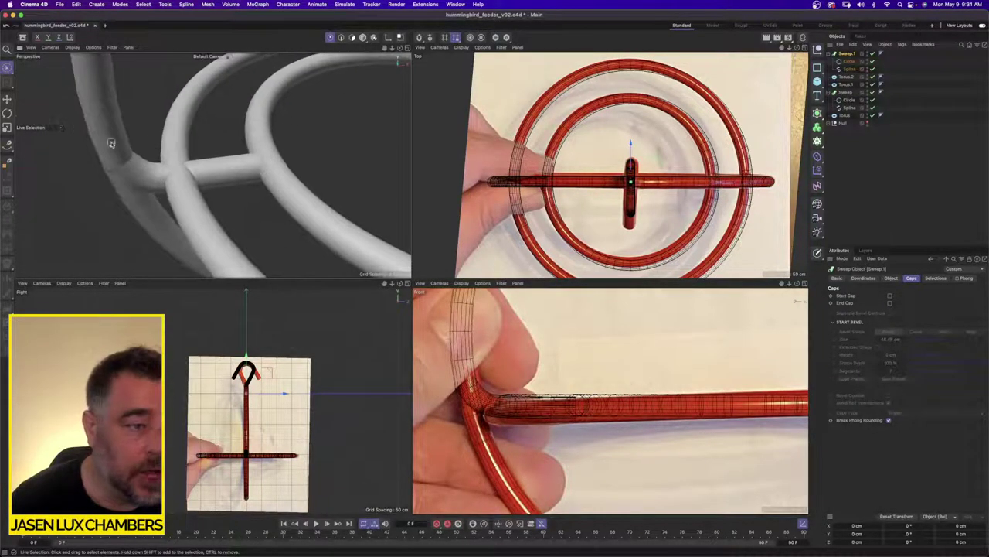
{"action": "left_click_drag", "start_coordinate": [344, 83], "coordinate": [213, 99], "text": "alt"}
{"action": "left_click", "coordinate": [849, 68]}
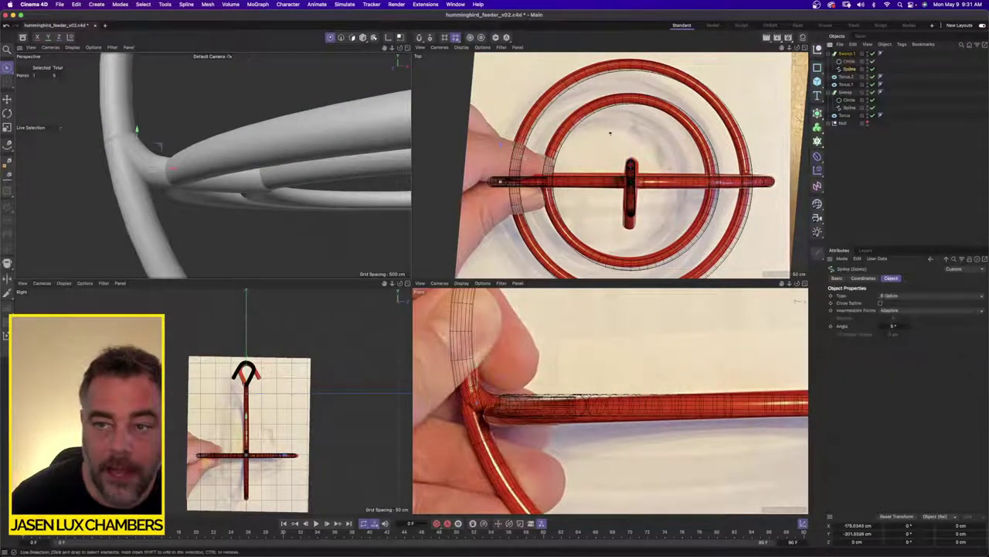
{"action": "left_click", "coordinate": [406, 48]}
{"action": "left_click", "coordinate": [7, 99]}
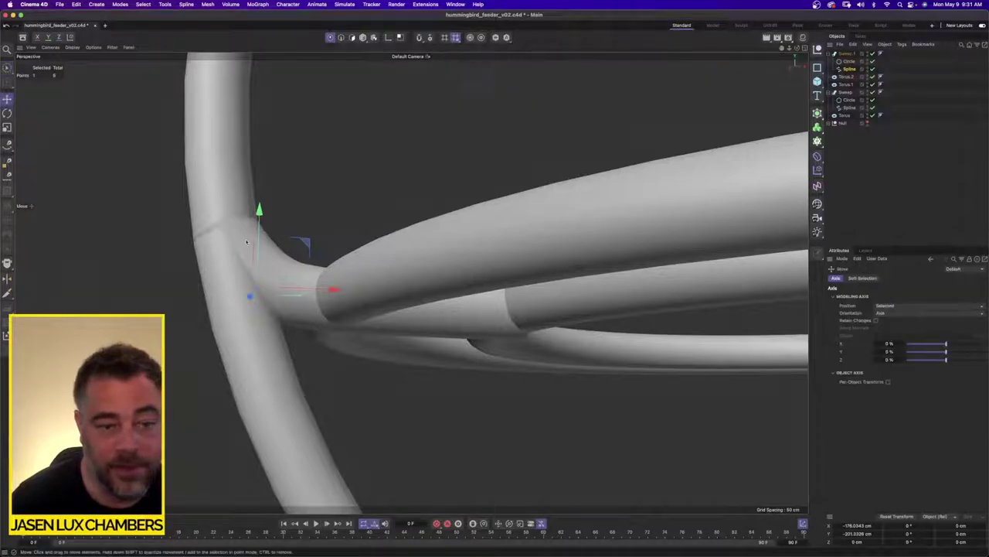
{"action": "key", "text": "ctrl+a"}
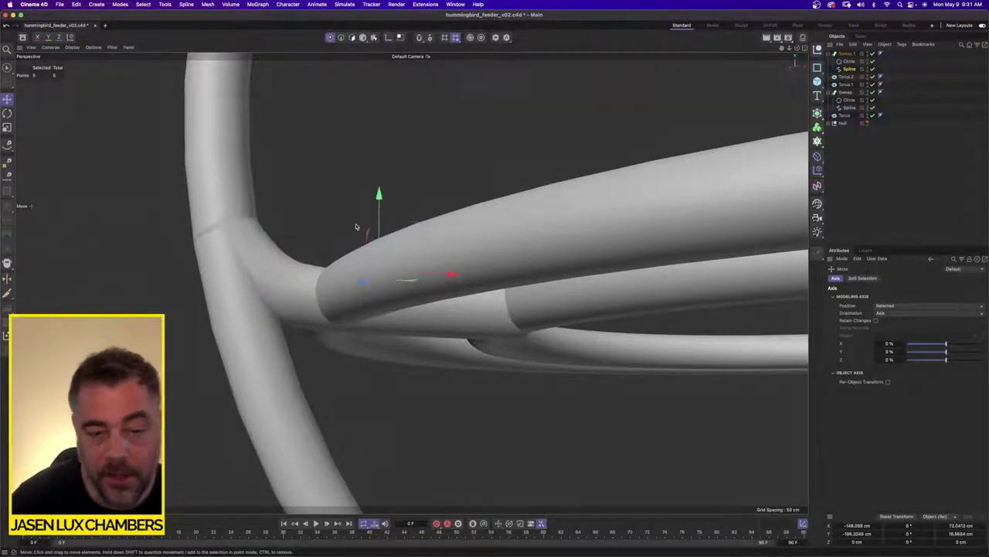
{"action": "mouse_move", "coordinate": [380, 214]}
{"action": "left_mouse_down"}
{"action": "mouse_move", "coordinate": [389, 246]}
{"action": "mouse_move", "coordinate": [435, 201]}
{"action": "mouse_move", "coordinate": [379, 206]}
{"action": "left_mouse_up"}
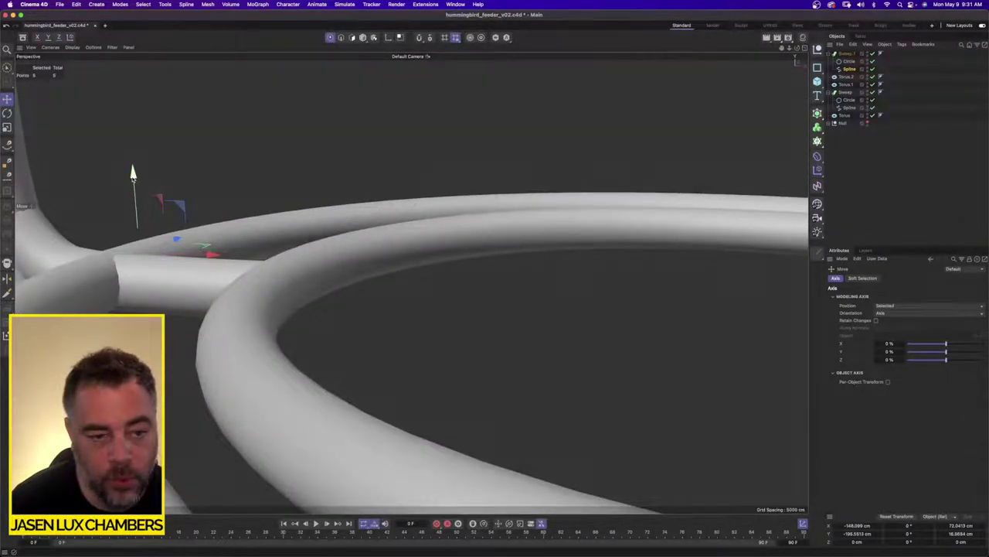
Select the connector spline's two end points at the inner ring and shift them slightly along X within the ring's wire
{"action": "left_click", "coordinate": [7, 68]}
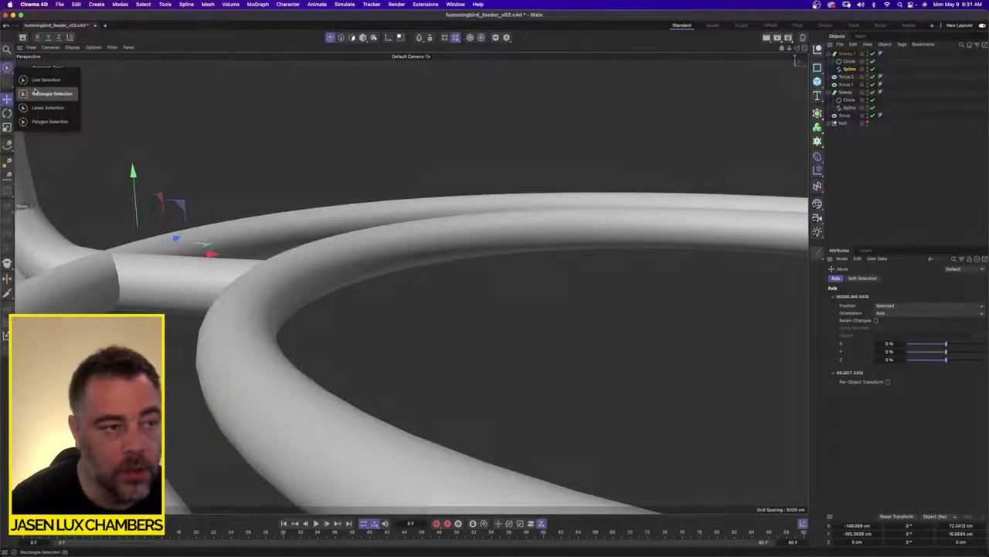
{"action": "left_click", "coordinate": [40, 92]}
{"action": "left_click_drag", "start_coordinate": [337, 280], "coordinate": [362, 278], "text": "alt"}
{"action": "left_click_drag", "start_coordinate": [248, 207], "coordinate": [442, 385]}
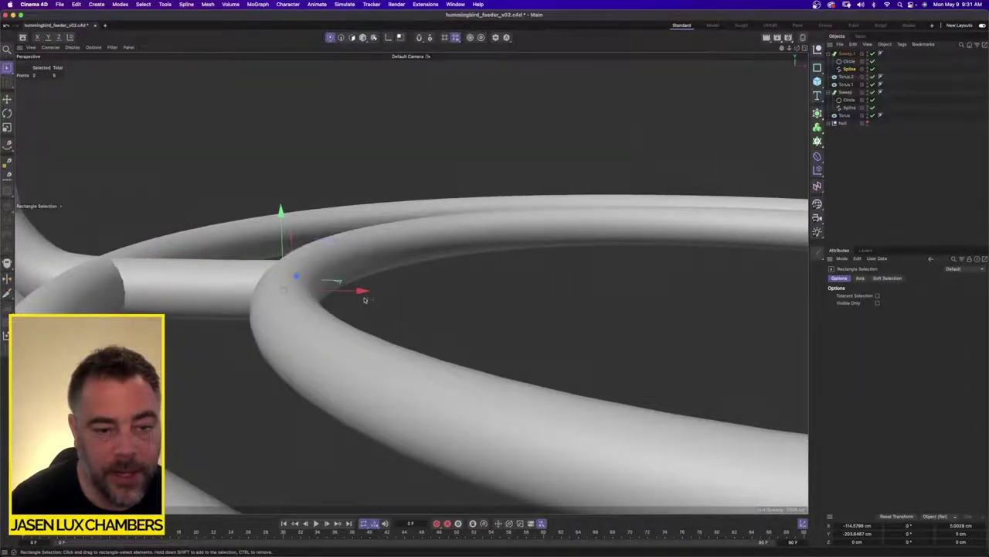
{"action": "left_click_drag", "start_coordinate": [364, 298], "coordinate": [318, 320]}
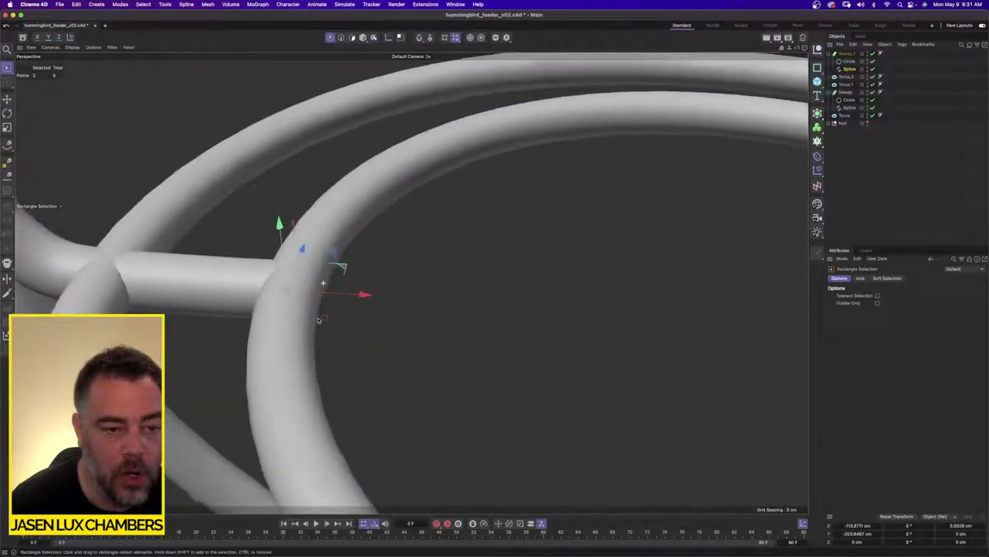
{"action": "scroll", "coordinate": [318, 320], "scroll_direction": "down", "scroll_amount": 10}
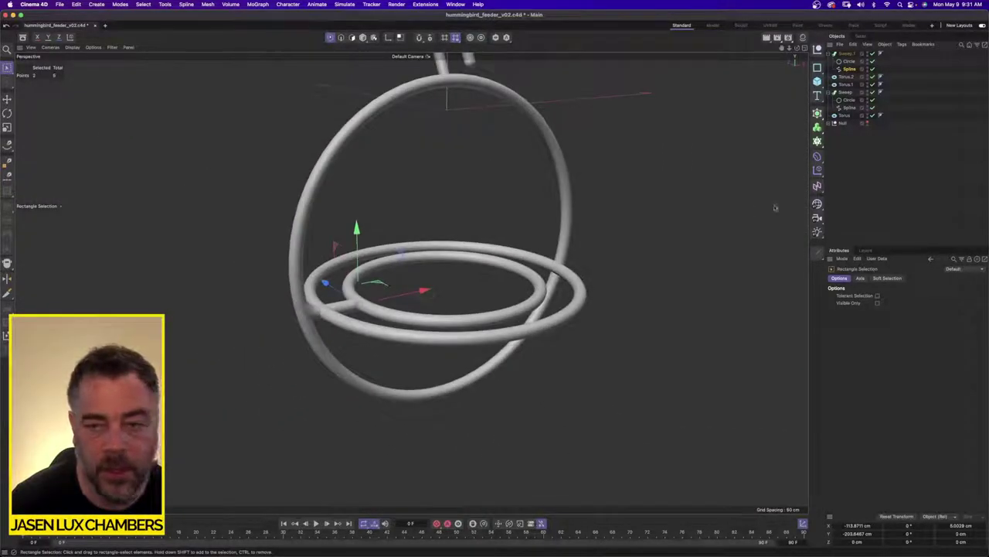
Add a Symmetry object mirroring across the ZY plane and place the connector's Sweep inside it
{"action": "left_click", "coordinate": [843, 170]}
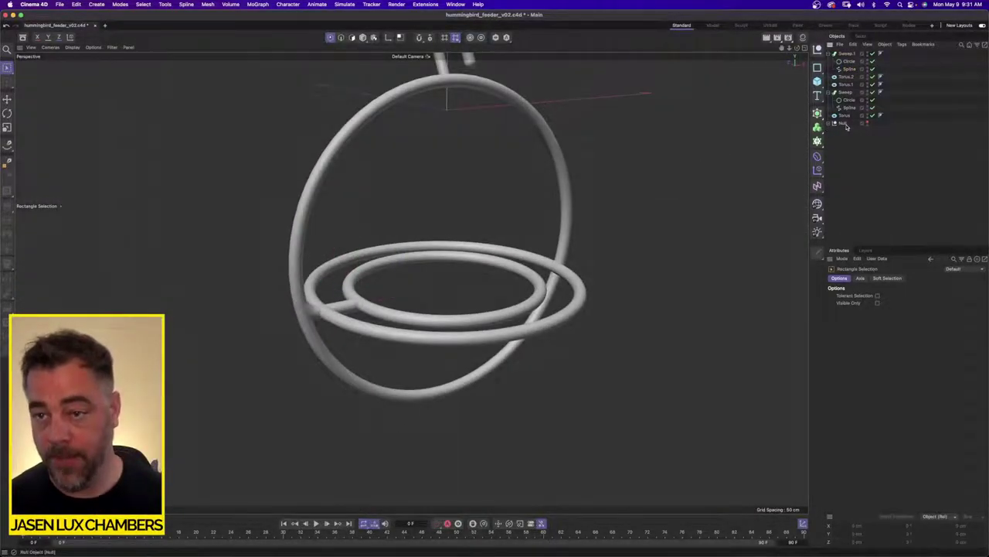
{"action": "left_click", "coordinate": [822, 117]}
{"action": "left_click", "coordinate": [851, 194]}
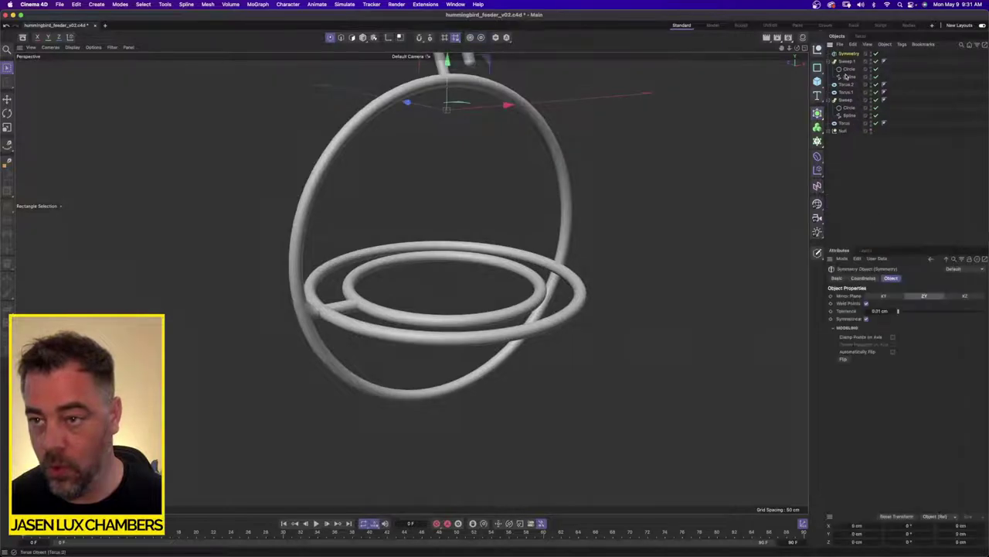
{"action": "left_click_drag", "start_coordinate": [860, 60], "coordinate": [852, 54]}
{"action": "left_click", "coordinate": [876, 185]}
{"action": "mouse_move", "coordinate": [542, 271]}
{"action": "left_mouse_down", "text": "alt"}
{"action": "mouse_move", "coordinate": [506, 267]}
{"action": "mouse_move", "coordinate": [526, 261]}
{"action": "left_mouse_up", "text": "alt"}
{"action": "scroll", "coordinate": [506, 267], "scroll_direction": "down", "scroll_amount": 3}
{"action": "scroll", "coordinate": [506, 266], "scroll_direction": "down", "scroll_amount": 2}
{"action": "middle_click_drag", "start_coordinate": [526, 260], "coordinate": [474, 321], "text": "alt"}
{"action": "left_click_drag", "start_coordinate": [495, 297], "coordinate": [544, 283], "text": "alt"}
{"action": "scroll", "coordinate": [545, 283], "scroll_direction": "up", "scroll_amount": 5}
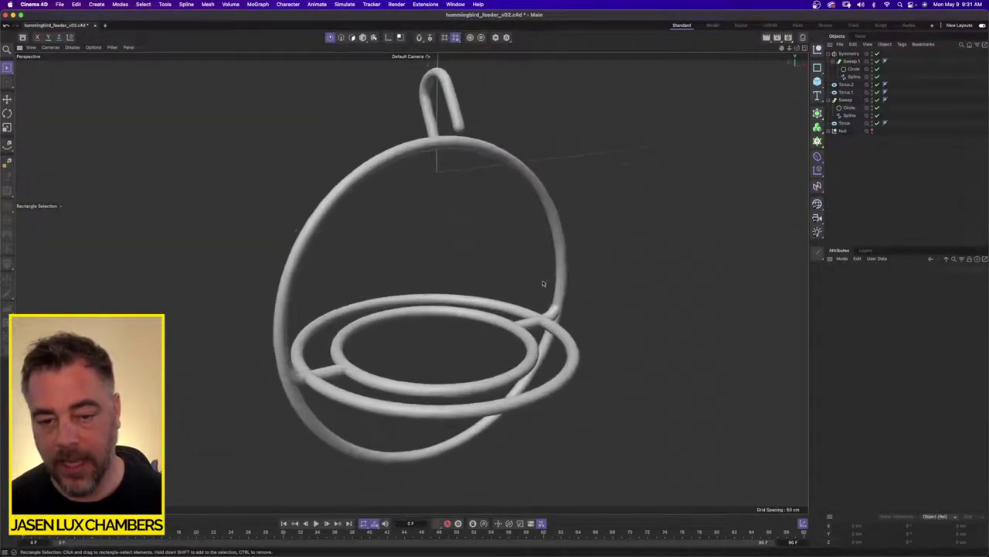
Scale the connector's circle profile down to about 11.95 cm across so the connector wire becomes thinner
{"action": "left_click", "coordinate": [863, 69]}
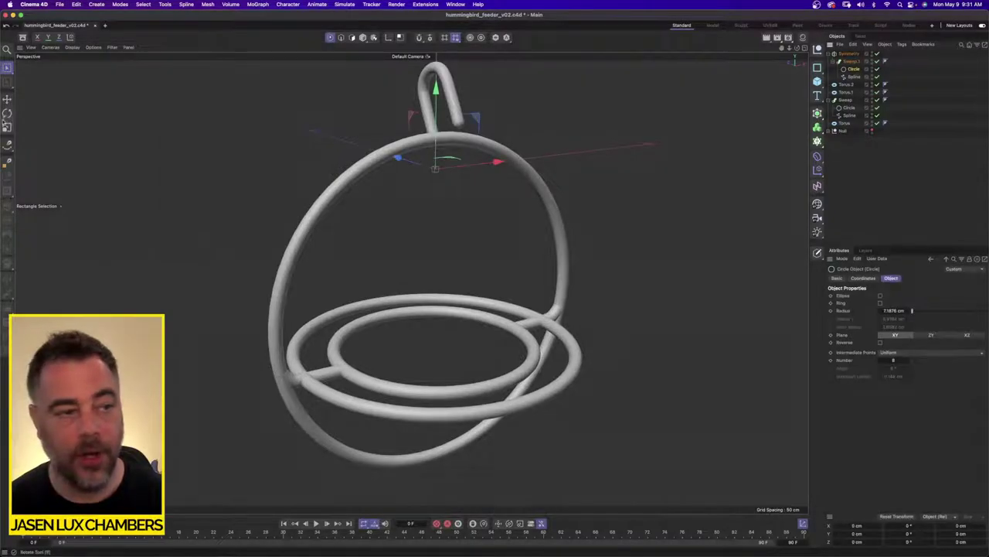
{"action": "key", "text": "t"}
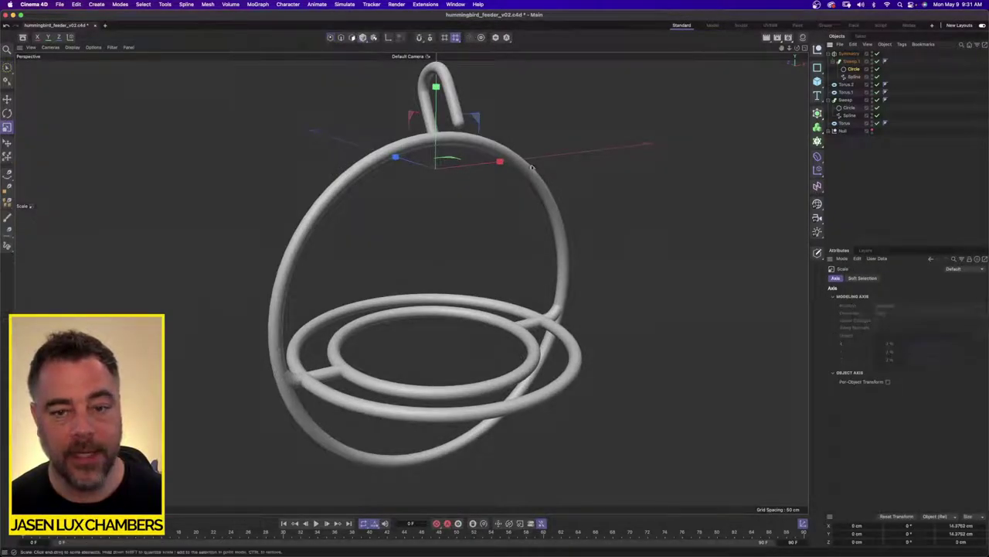
{"action": "left_click_drag", "start_coordinate": [630, 204], "coordinate": [596, 200]}
{"action": "left_click_drag", "start_coordinate": [455, 256], "coordinate": [520, 237], "text": "alt"}
{"action": "left_click_drag", "start_coordinate": [521, 234], "coordinate": [481, 241], "text": "alt"}
{"action": "left_click", "coordinate": [804, 48]}
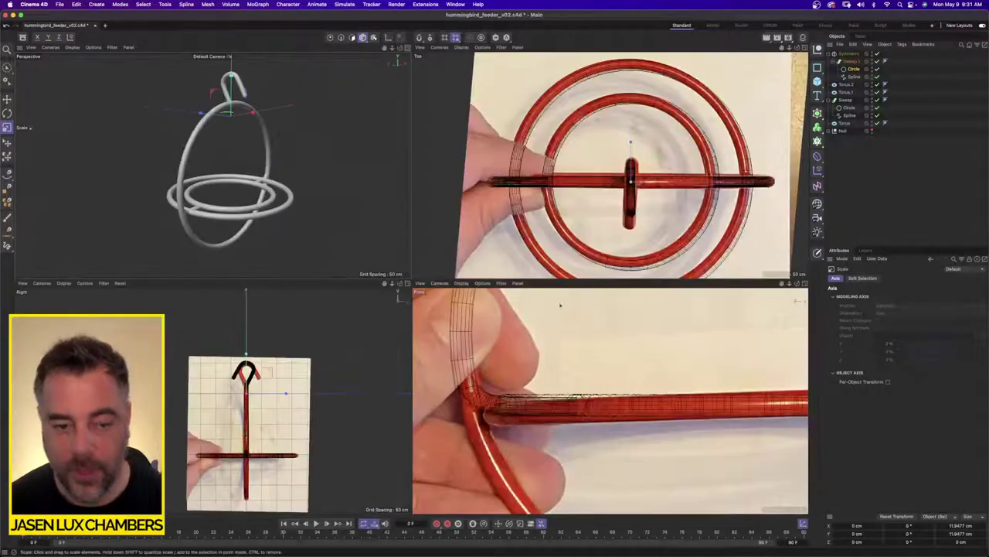
Compare the hook with its side reference photo and set the cap bevel size of the hook's Sweep to 0 cm
{"action": "scroll", "coordinate": [306, 352], "scroll_direction": "up", "scroll_amount": 5}
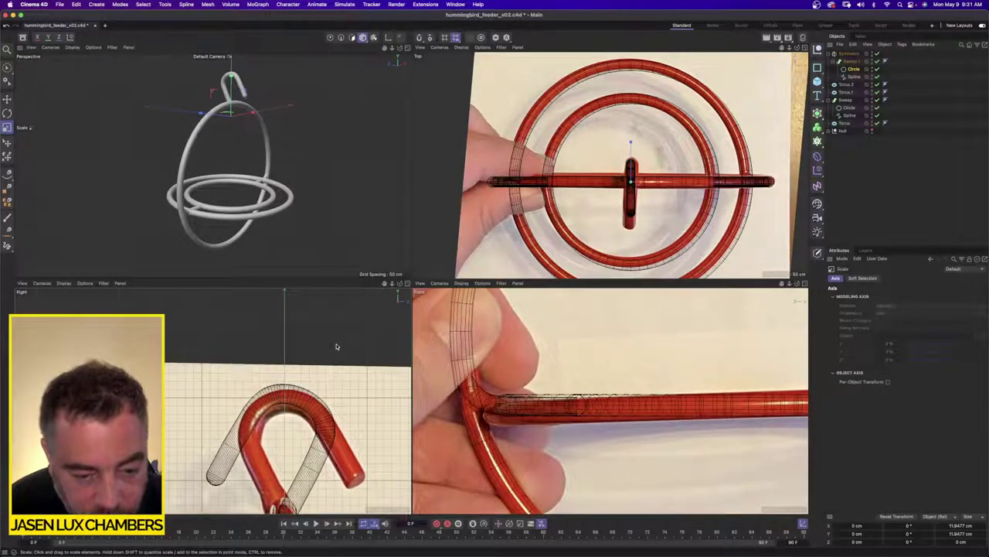
{"action": "scroll", "coordinate": [320, 355], "scroll_direction": "down", "scroll_amount": 2}
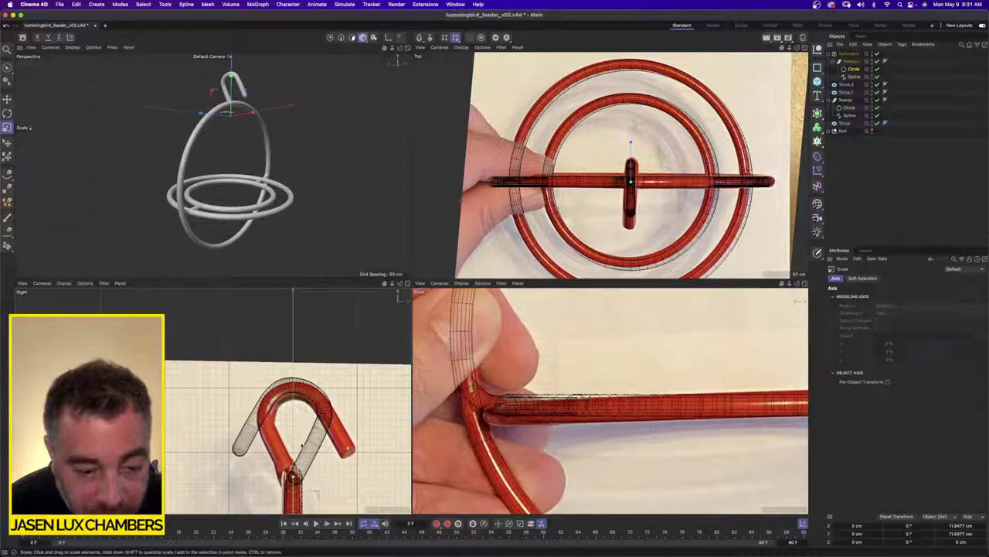
{"action": "scroll", "coordinate": [301, 445], "scroll_direction": "up", "scroll_amount": 2}
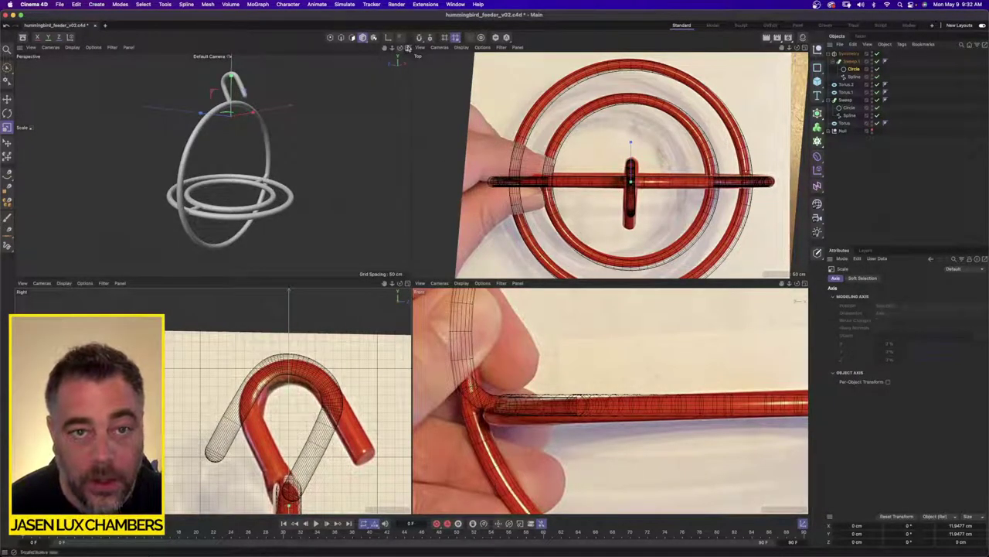
{"action": "left_click", "coordinate": [408, 48]}
{"action": "left_click", "coordinate": [846, 100]}
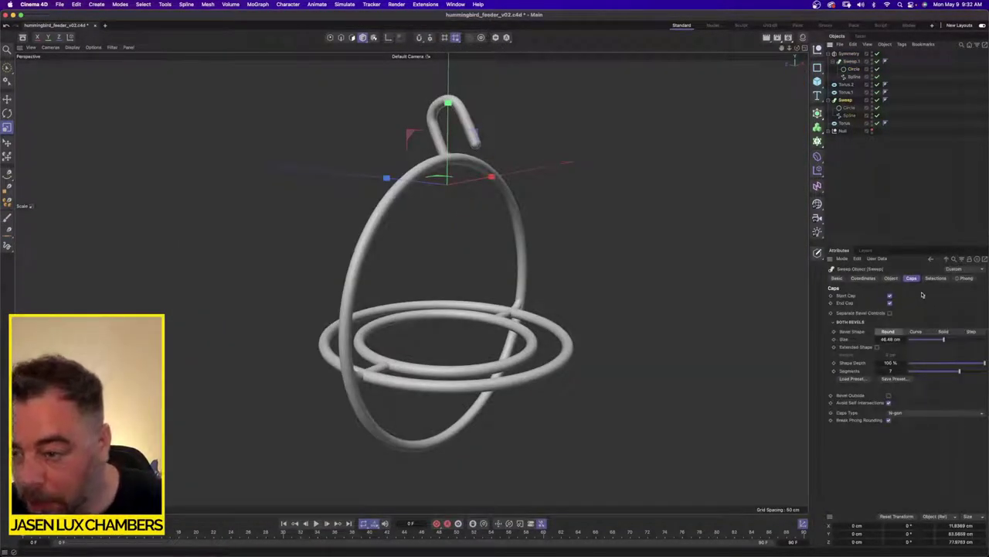
{"action": "scroll", "coordinate": [549, 142], "scroll_direction": "up", "scroll_amount": 5}
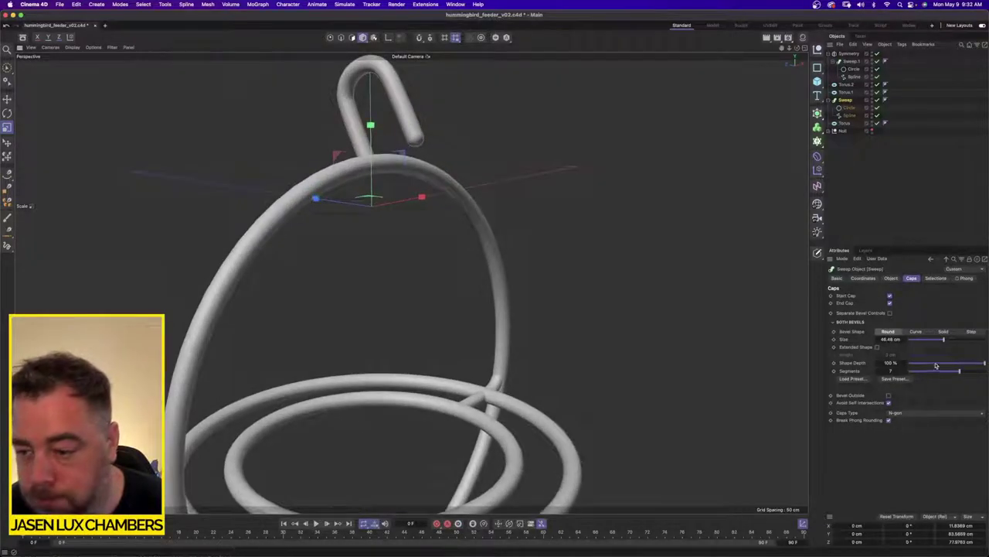
{"action": "left_click_drag", "start_coordinate": [944, 345], "coordinate": [900, 343]}
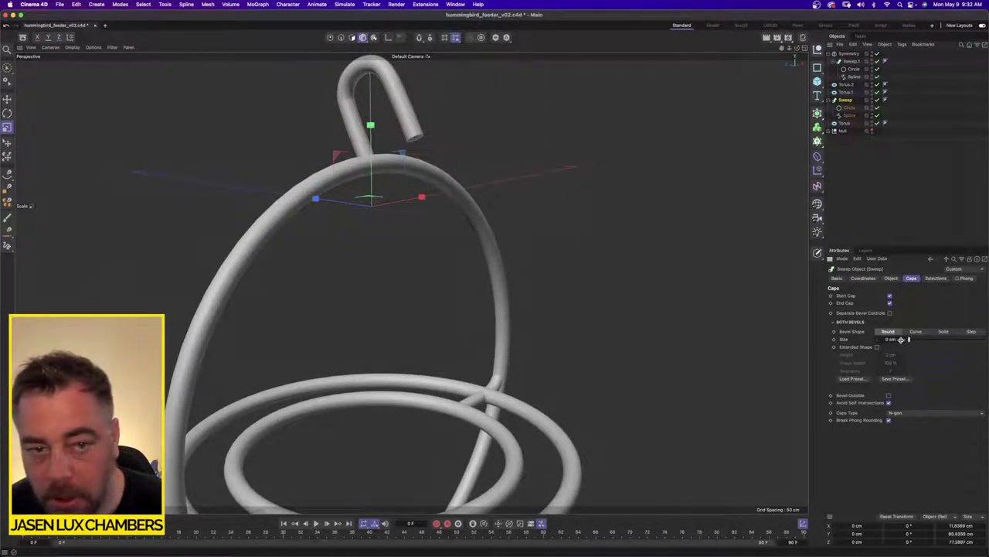
Set the shared round bevel of the hook Sweep's caps to a size of 1.28 cm
{"action": "right_click_drag", "start_coordinate": [419, 133], "coordinate": [643, 129], "text": "alt"}
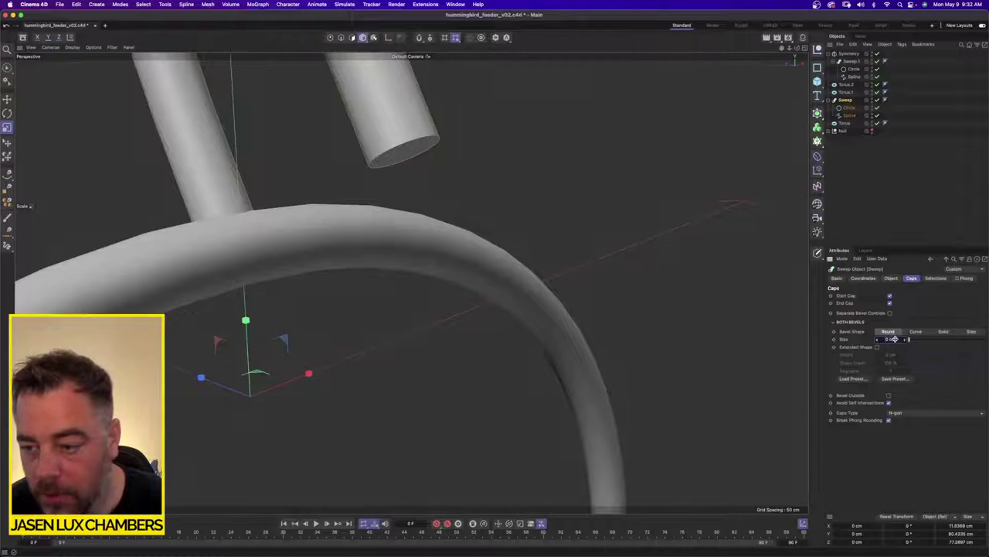
{"action": "type", "text": ".1"}
{"action": "key", "text": "Return"}
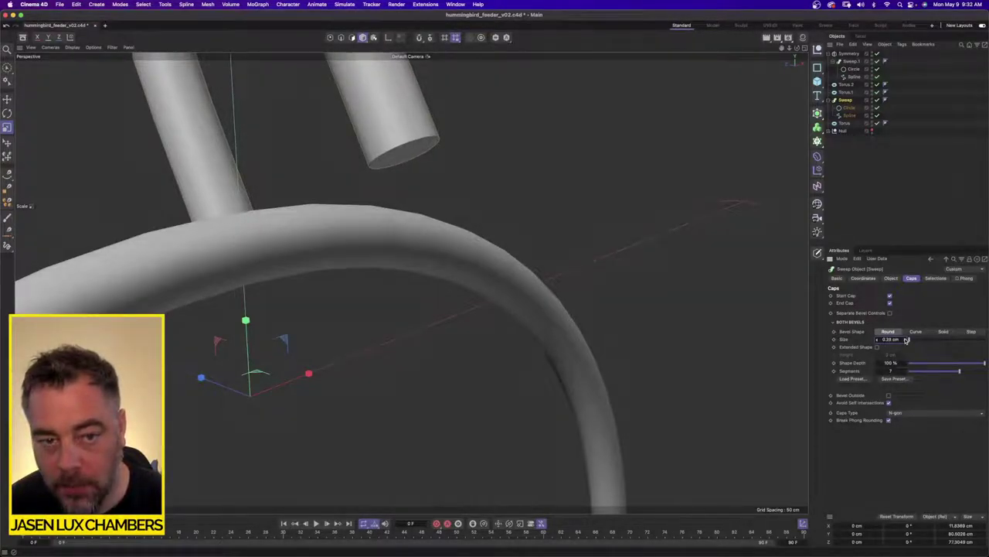
{"action": "left_click_drag", "start_coordinate": [906, 340], "coordinate": [906, 339]}
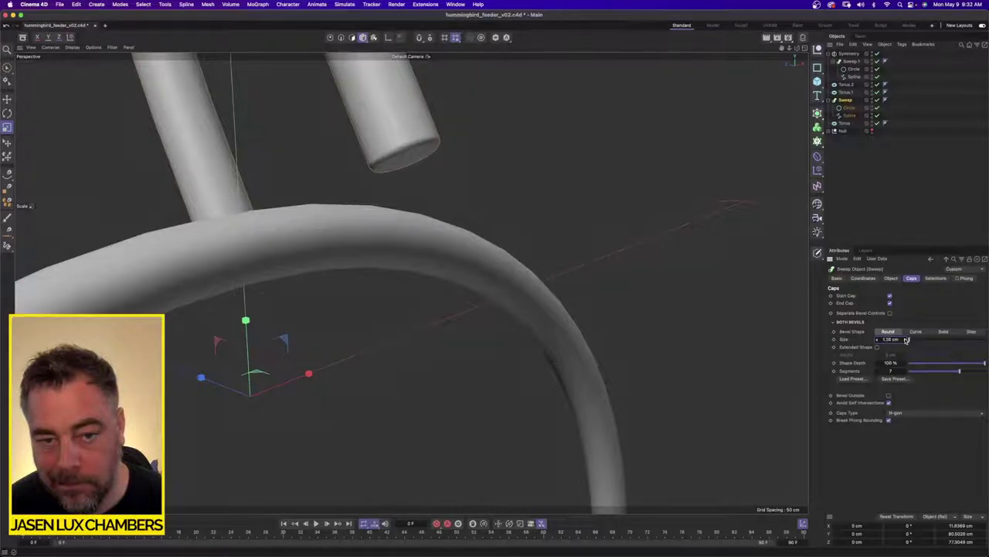
{"action": "right_click_drag", "start_coordinate": [563, 216], "coordinate": [348, 261], "text": "alt"}
{"action": "left_click_drag", "start_coordinate": [422, 258], "coordinate": [507, 247], "text": "alt"}
{"action": "right_click_drag", "start_coordinate": [345, 185], "coordinate": [434, 209], "text": "alt"}
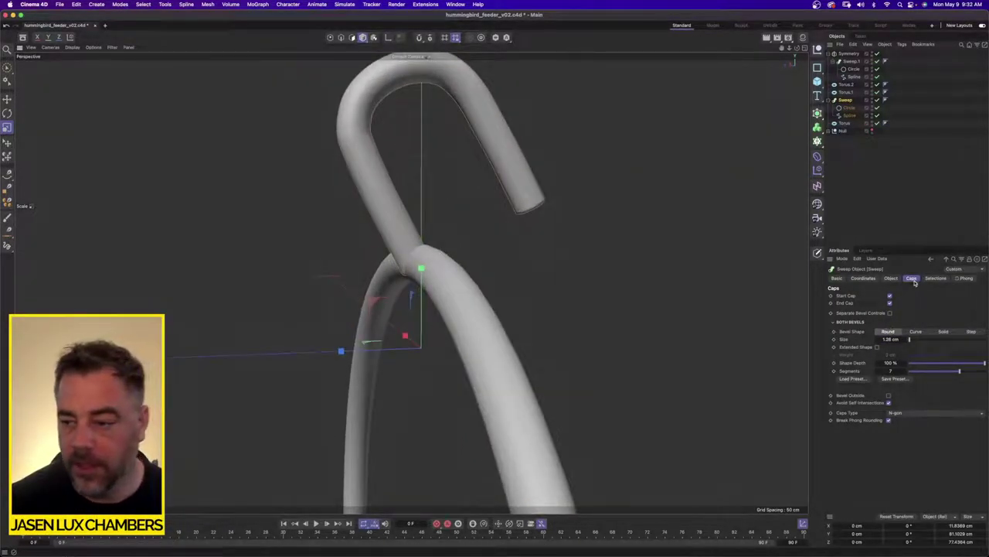
Disable the start cap of the hook's Sweep and set the end cap's round bevel size to 0.5 cm
{"action": "left_click", "coordinate": [891, 304]}
{"action": "left_click", "coordinate": [890, 304]}
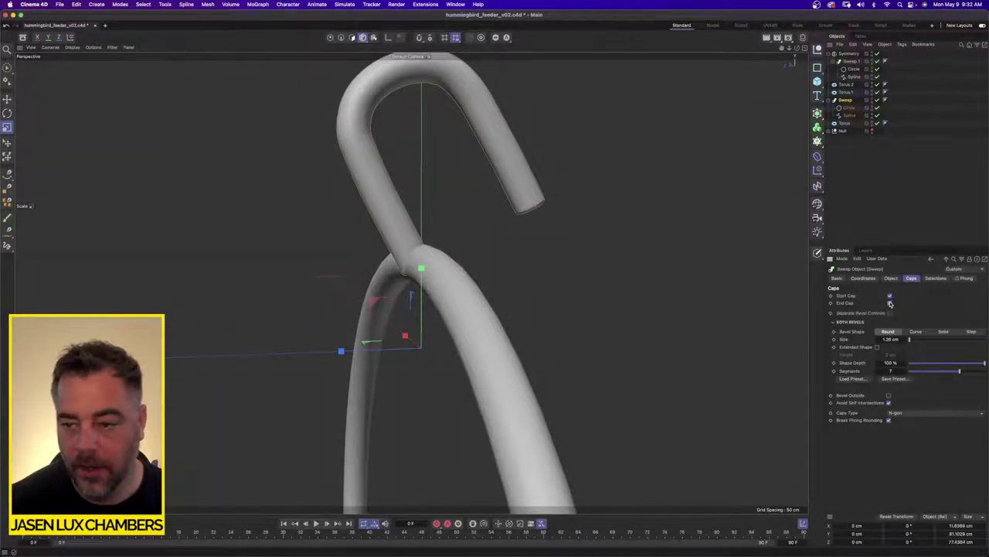
{"action": "left_click", "coordinate": [890, 296]}
{"action": "left_click_drag", "start_coordinate": [495, 292], "coordinate": [453, 147], "text": "alt"}
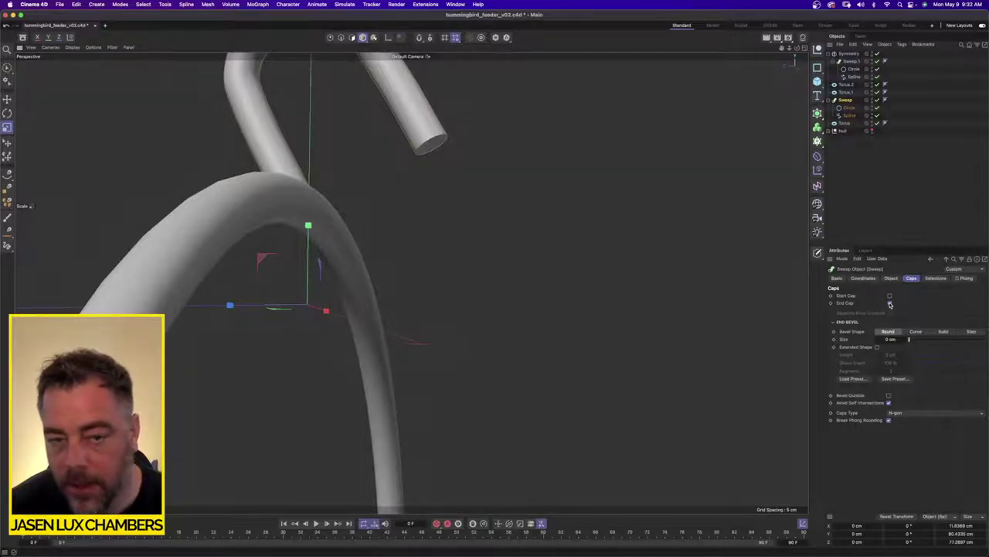
{"action": "right_click_drag", "start_coordinate": [446, 132], "coordinate": [625, 150], "text": "alt"}
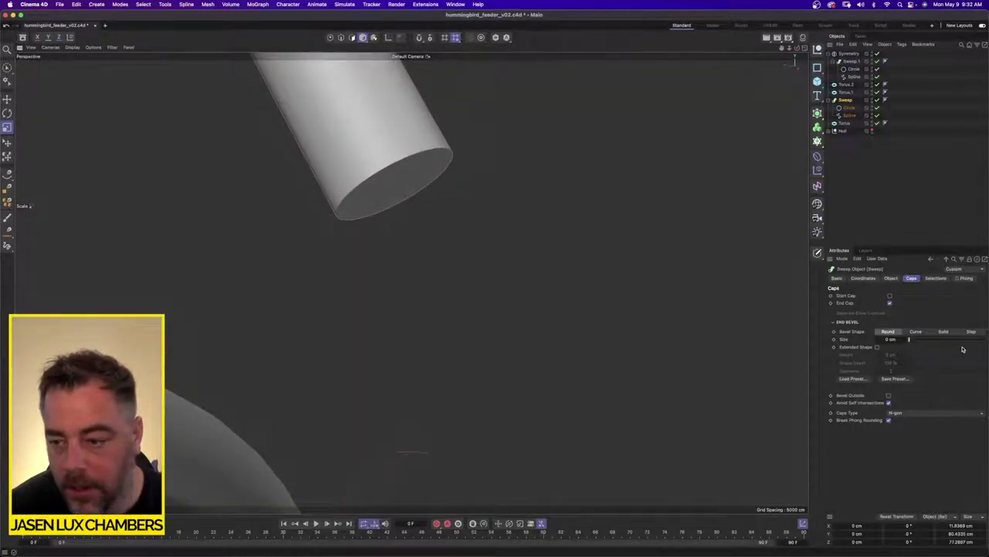
{"action": "left_click_drag", "start_coordinate": [896, 339], "coordinate": [900, 340]}
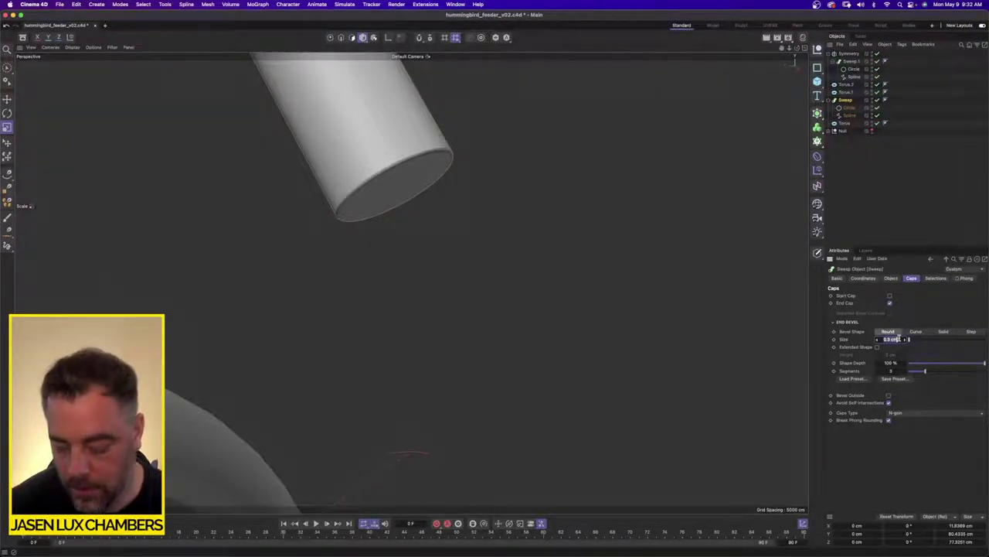
{"action": "scroll", "coordinate": [422, 204], "scroll_direction": "down", "scroll_amount": 6}
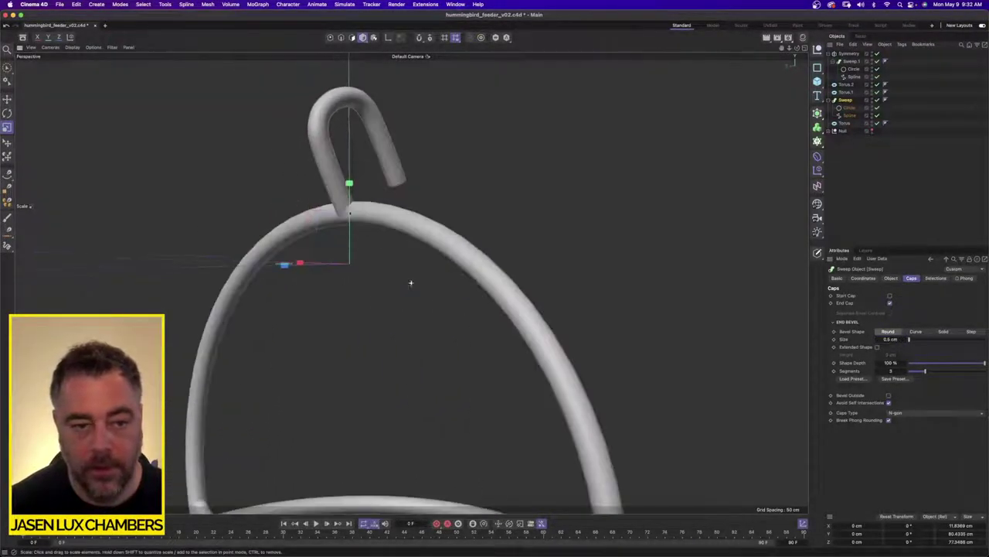
Select the hook's spline and, in point mode with Rectangle Selection, select its lowest point where it meets the large ring
{"action": "scroll", "coordinate": [411, 282], "scroll_direction": "up", "scroll_amount": 3}
{"action": "left_click", "coordinate": [850, 115]}
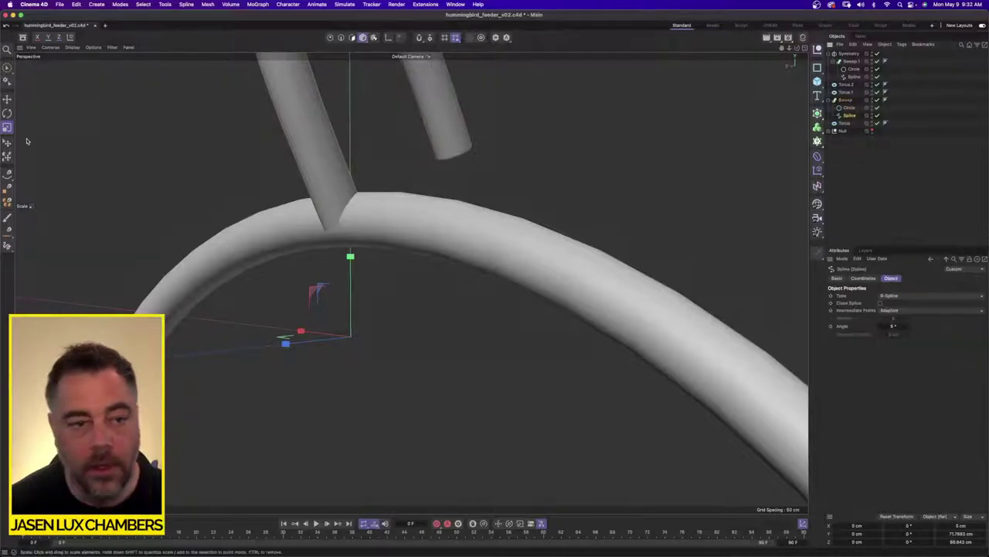
{"action": "left_click_drag", "start_coordinate": [7, 68], "coordinate": [40, 96]}
{"action": "left_click", "coordinate": [331, 37]}
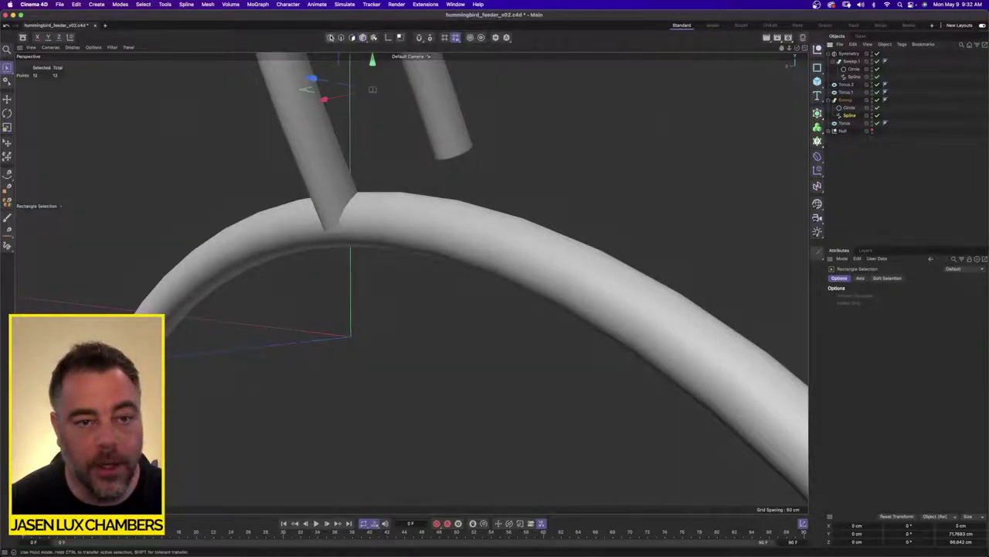
{"action": "left_click_drag", "start_coordinate": [272, 204], "coordinate": [461, 337]}
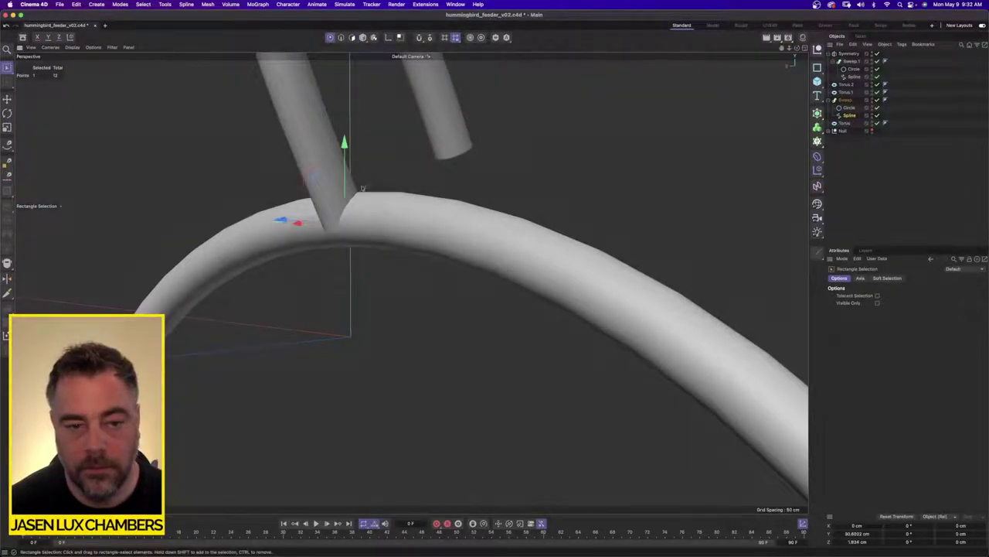
Undo the select-all to restore the single point, and invert the selection to pick the other 11 hook points
{"action": "key", "text": "super+a"}
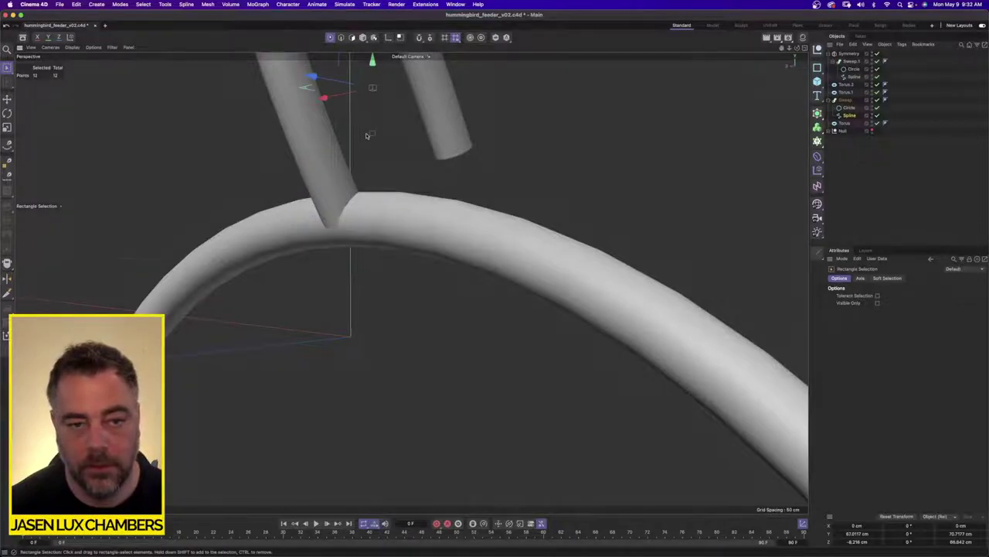
{"action": "scroll", "coordinate": [367, 136], "scroll_direction": "down", "scroll_amount": 5}
{"action": "key", "text": "super+z"}
{"action": "key", "text": "super+z"}
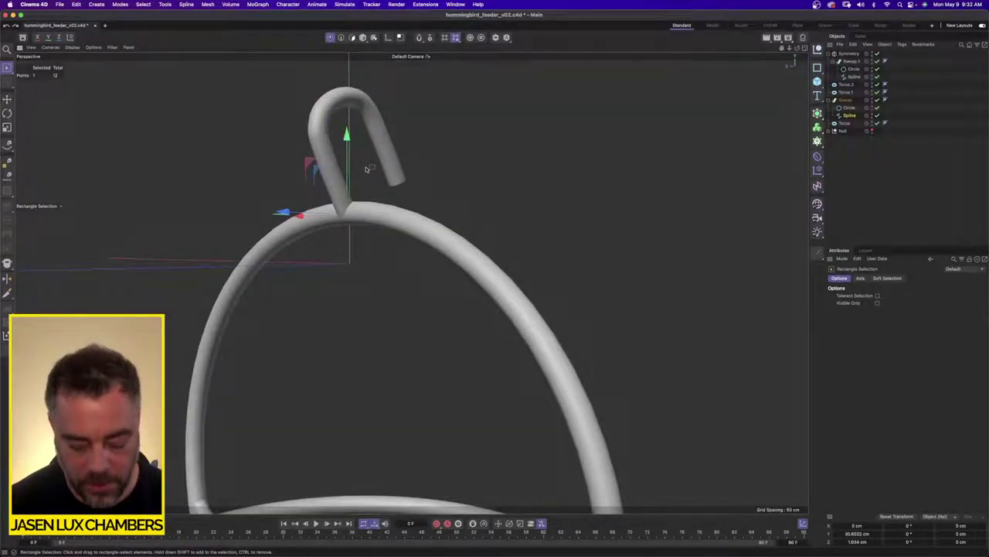
{"action": "key", "text": "i"}
{"action": "key", "text": "u"}
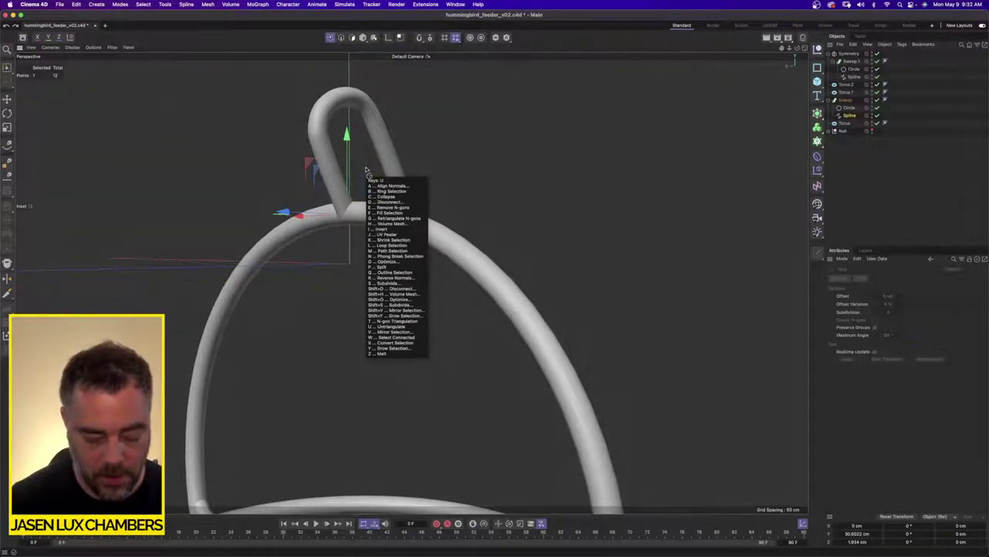
{"action": "key", "text": "i"}
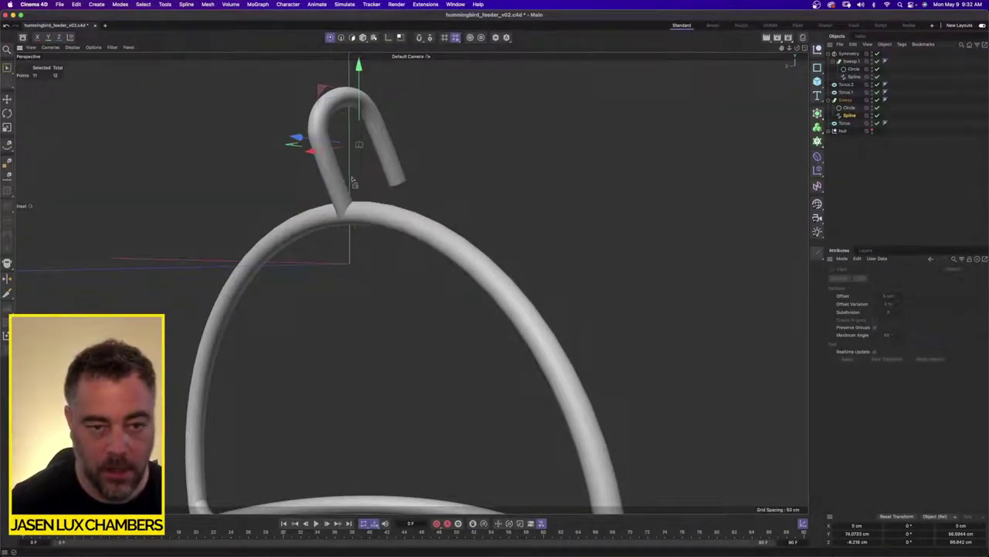
Select all 12 points of the hook spline with Rectangle Selection and move them about 2 cm along Z
{"action": "right_click_drag", "start_coordinate": [342, 184], "coordinate": [431, 159], "text": "alt"}
{"action": "left_click", "coordinate": [7, 67]}
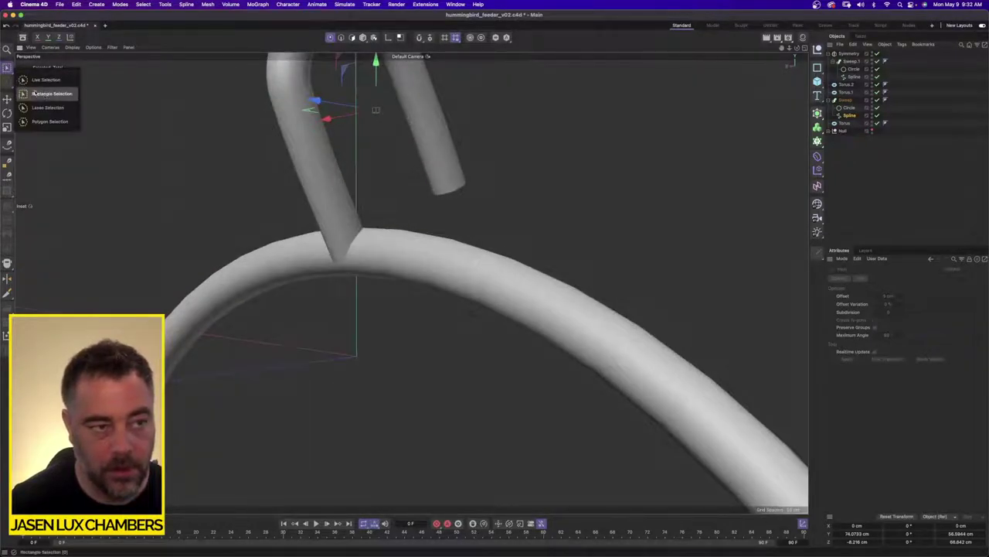
{"action": "left_click", "coordinate": [43, 95]}
{"action": "left_click_drag", "start_coordinate": [335, 214], "coordinate": [363, 251], "text": "alt"}
{"action": "left_click_drag", "start_coordinate": [325, 129], "coordinate": [330, 129]}
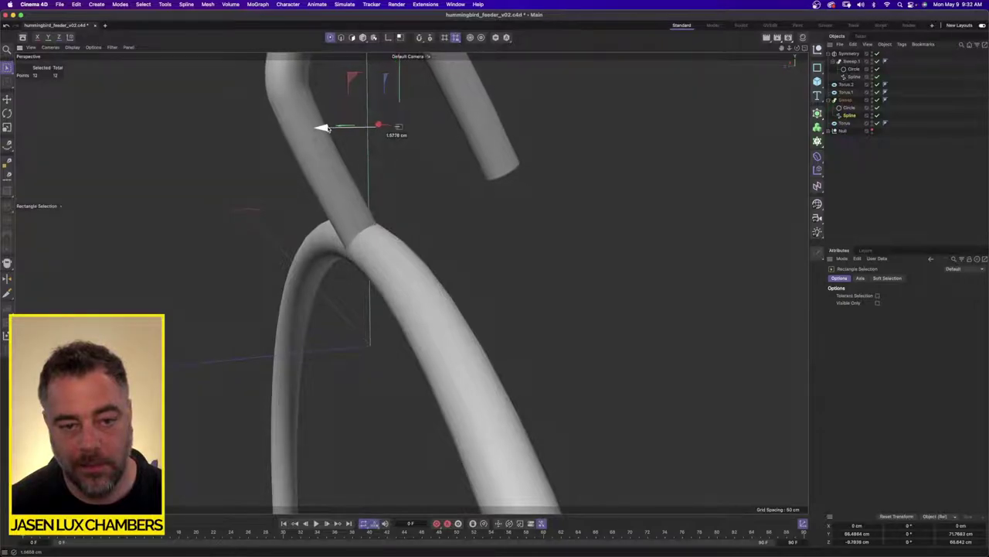
Deselect all objects and examine the whole wire hanger and the hook's joint from several angles
{"action": "left_click_drag", "start_coordinate": [411, 217], "coordinate": [342, 208], "text": "alt"}
{"action": "left_click_drag", "start_coordinate": [415, 218], "coordinate": [486, 223], "text": "alt"}
{"action": "middle_click_drag", "start_coordinate": [486, 223], "coordinate": [353, 211], "text": "alt"}
{"action": "left_click", "coordinate": [858, 182]}
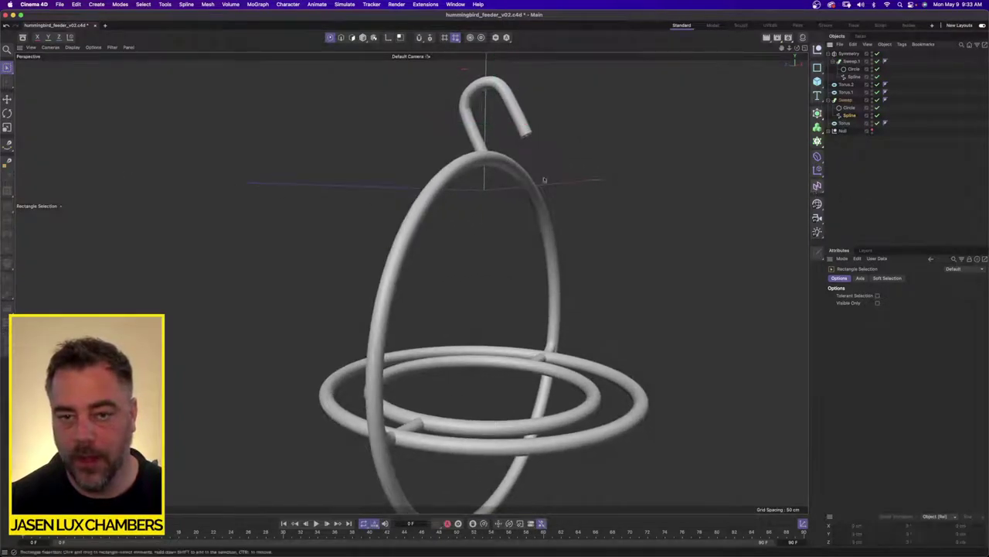
{"action": "right_click_drag", "start_coordinate": [543, 181], "coordinate": [382, 193], "text": "alt"}
{"action": "middle_click_drag", "start_coordinate": [488, 193], "coordinate": [418, 196], "text": "alt"}
{"action": "left_click_drag", "start_coordinate": [419, 196], "coordinate": [368, 211], "text": "alt"}
{"action": "right_click_drag", "start_coordinate": [369, 212], "coordinate": [456, 187], "text": "alt"}
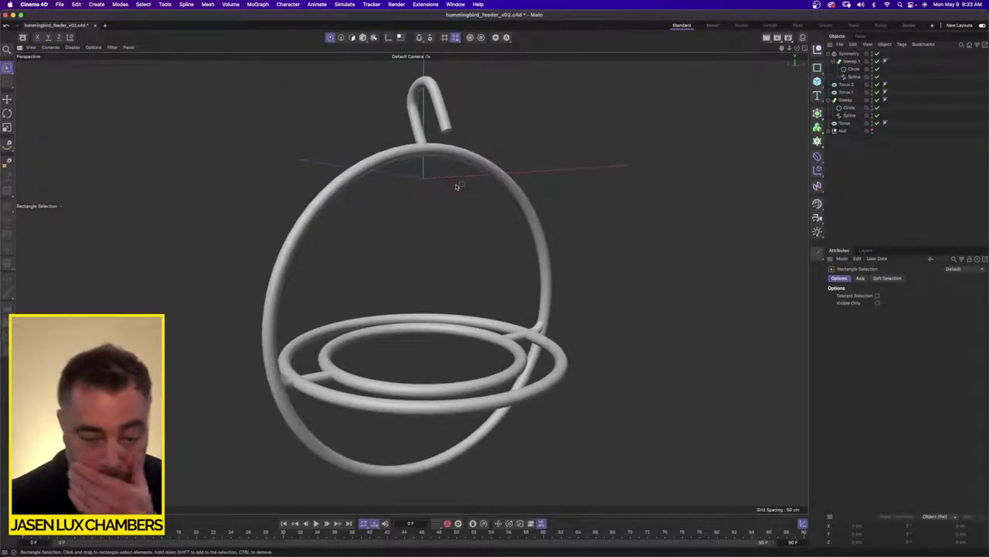
Display the model with mesh lines over the shading and compare the segment density of the rings and connectors
{"action": "left_click", "coordinate": [93, 47]}
{"action": "left_click", "coordinate": [84, 72]}
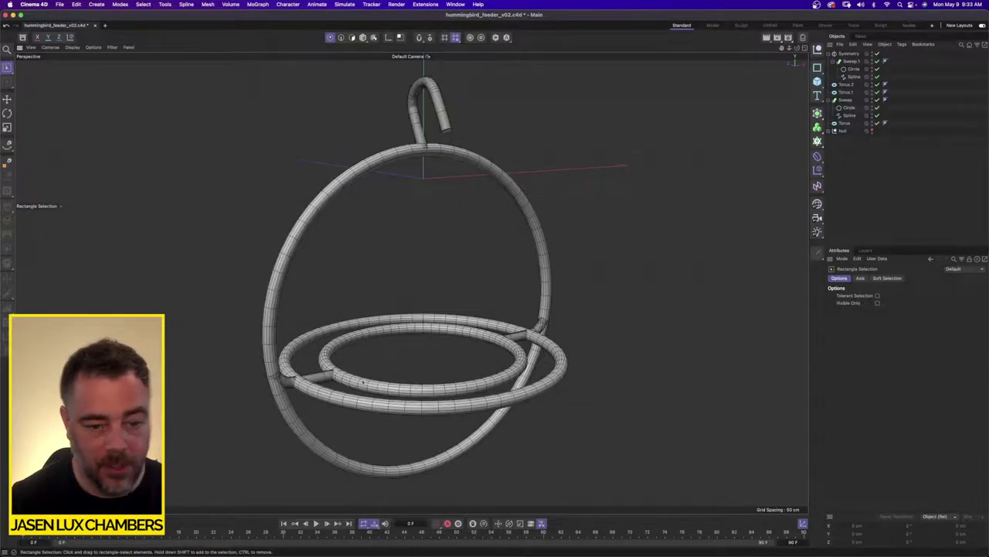
{"action": "right_click_drag", "start_coordinate": [387, 379], "coordinate": [506, 336], "text": "alt"}
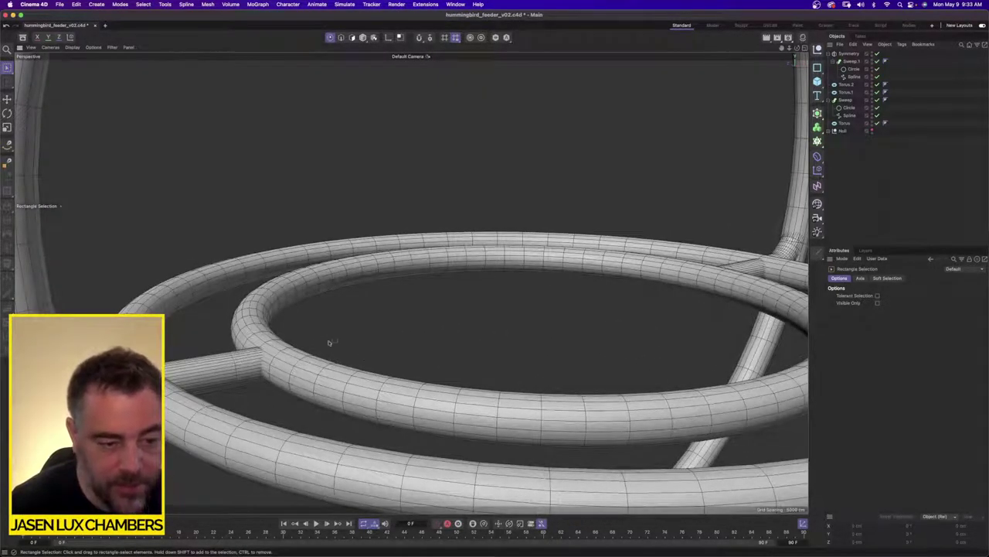
{"action": "right_click_drag", "start_coordinate": [330, 342], "coordinate": [221, 369], "text": "alt"}
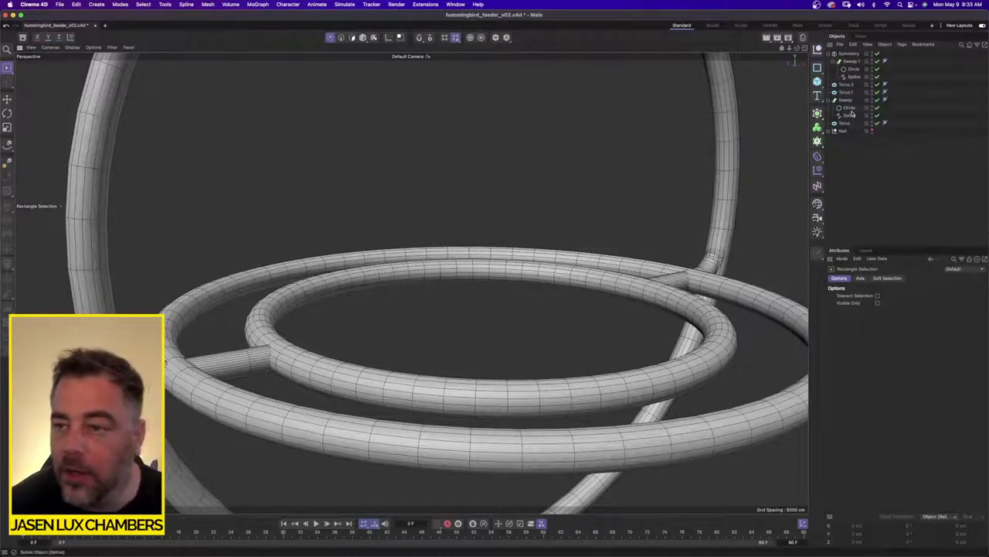
Set the Uniform intermediate points number of the mirrored connector's profile circle to 2
{"action": "left_click", "coordinate": [850, 61]}
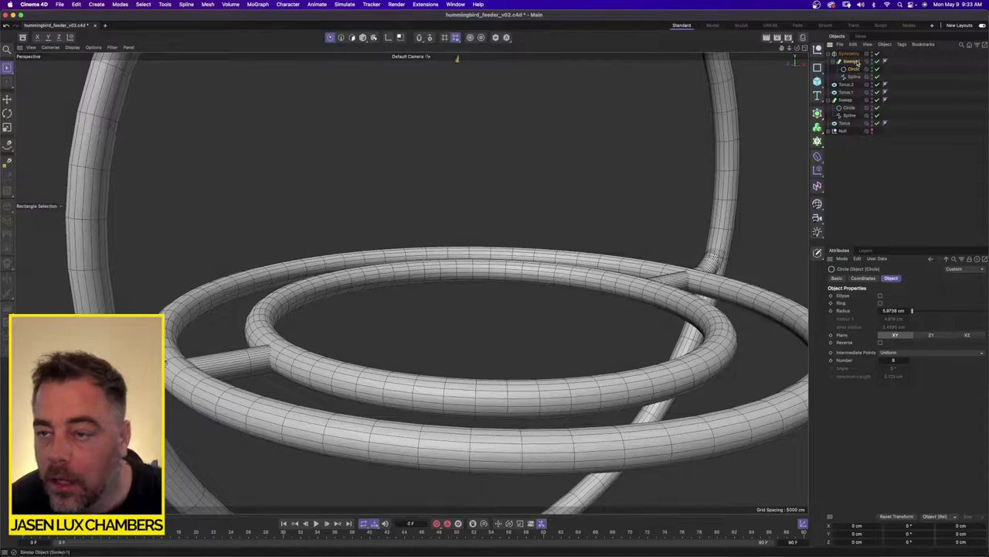
{"action": "left_click", "coordinate": [855, 68]}
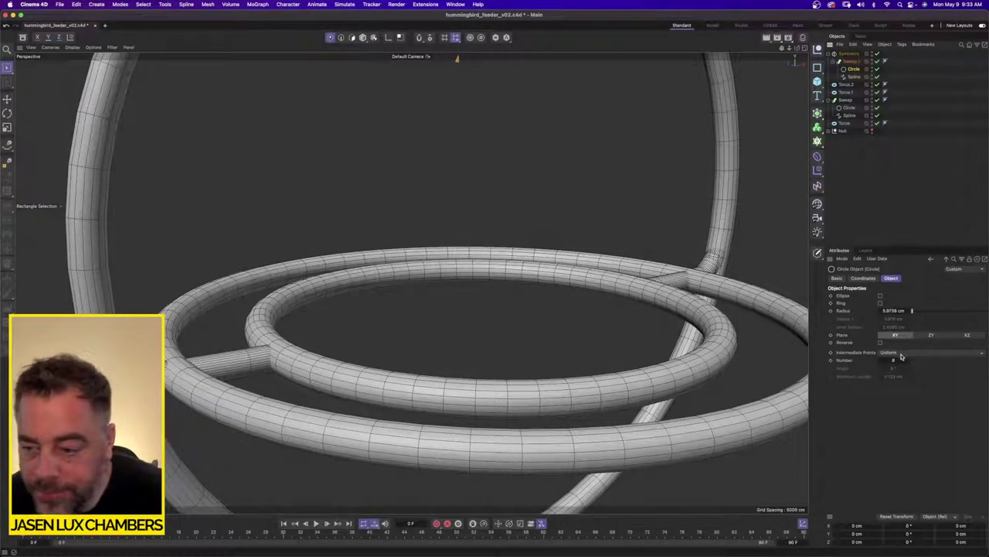
{"action": "double_click", "coordinate": [899, 359]}
{"action": "type", "text": "0"}
{"action": "key", "text": "Return"}
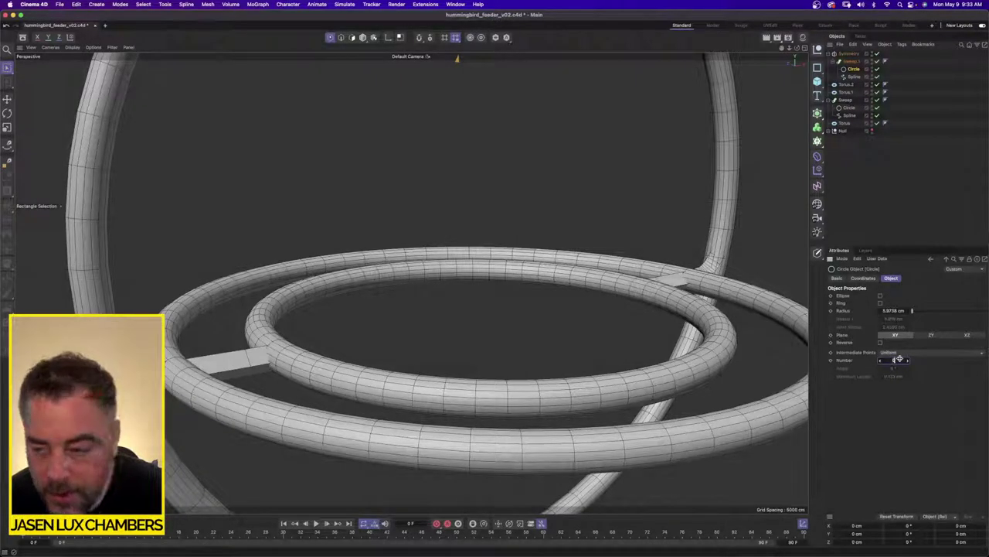
{"action": "type", "text": "2"}
{"action": "key", "text": "Return"}
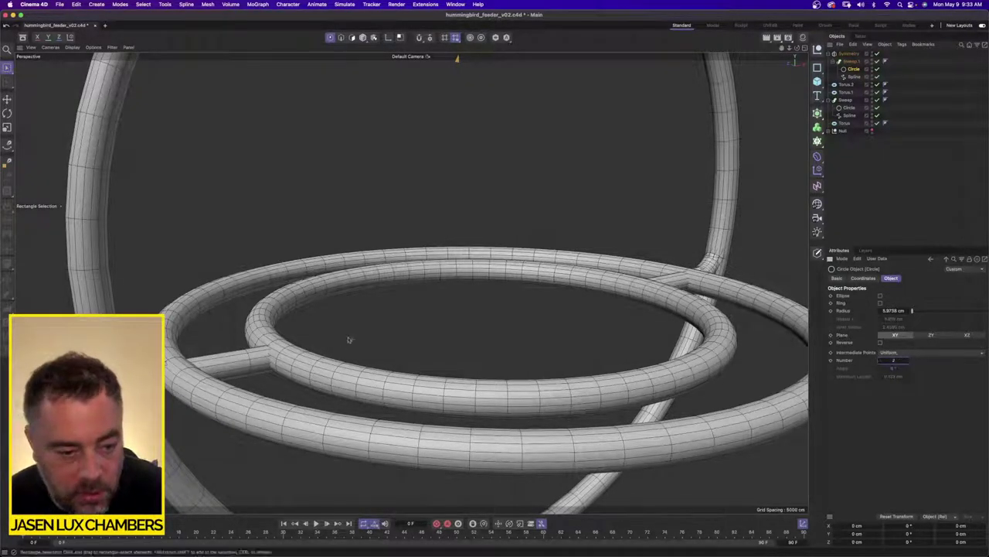
Examine the mesh density of the connectors, the large ring and the hook
{"action": "left_click_drag", "start_coordinate": [325, 331], "coordinate": [347, 327], "text": "alt"}
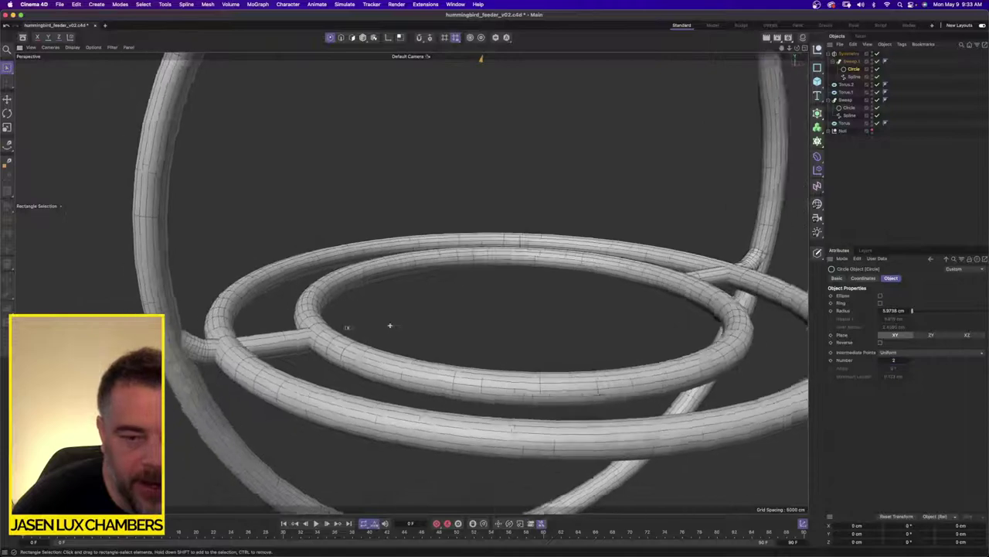
{"action": "right_click_drag", "start_coordinate": [347, 327], "coordinate": [391, 270], "text": "alt"}
{"action": "left_click_drag", "start_coordinate": [391, 269], "coordinate": [351, 260], "text": "alt"}
{"action": "right_click_drag", "start_coordinate": [350, 261], "coordinate": [419, 192], "text": "alt"}
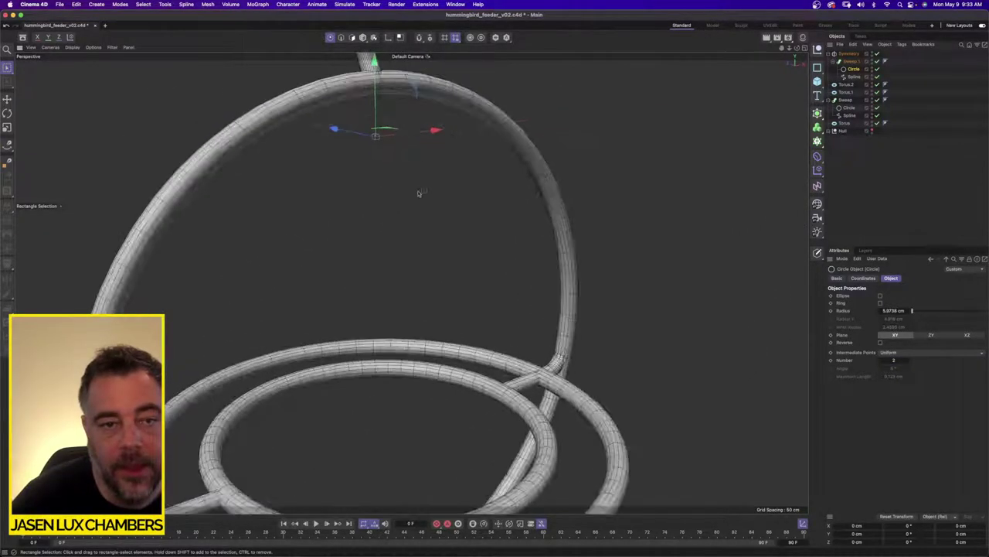
{"action": "middle_click_drag", "start_coordinate": [420, 192], "coordinate": [401, 201], "text": "alt"}
{"action": "left_click_drag", "start_coordinate": [402, 201], "coordinate": [420, 196], "text": "alt"}
{"action": "right_click_drag", "start_coordinate": [610, 234], "coordinate": [619, 231], "text": "alt"}
{"action": "middle_click_drag", "start_coordinate": [619, 231], "coordinate": [522, 207], "text": "alt"}
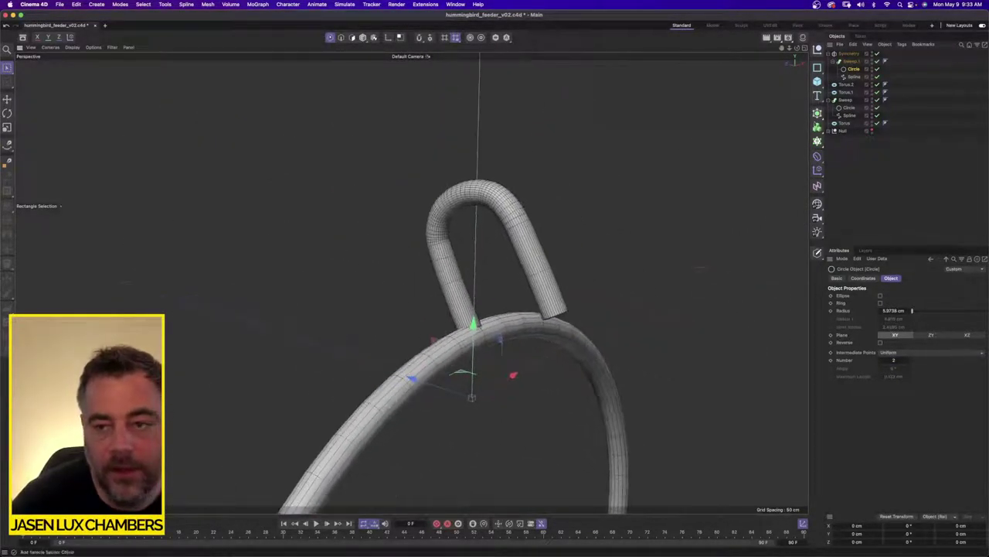
Set the hook spline's intermediate points to Natural with a number of 3
{"action": "left_click", "coordinate": [845, 99]}
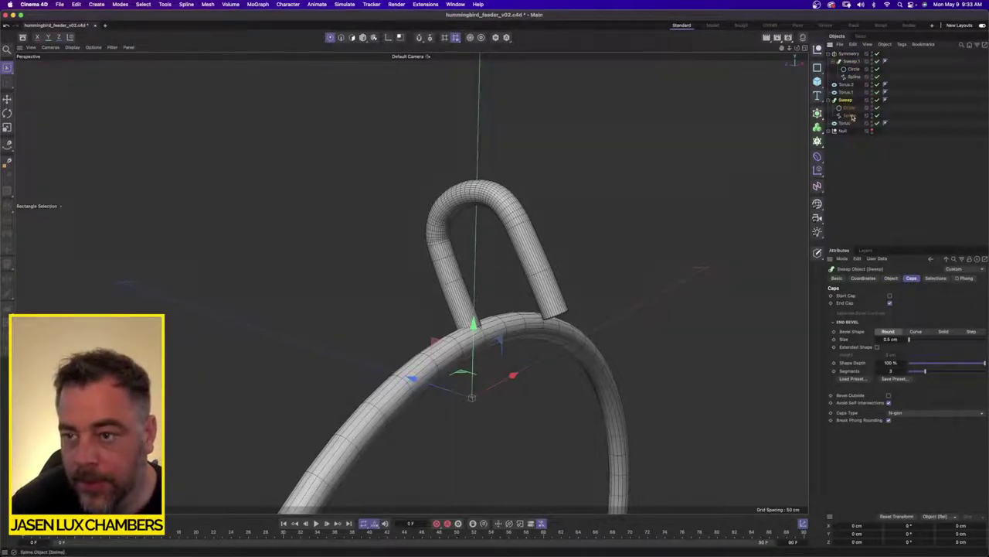
{"action": "left_click", "coordinate": [849, 115]}
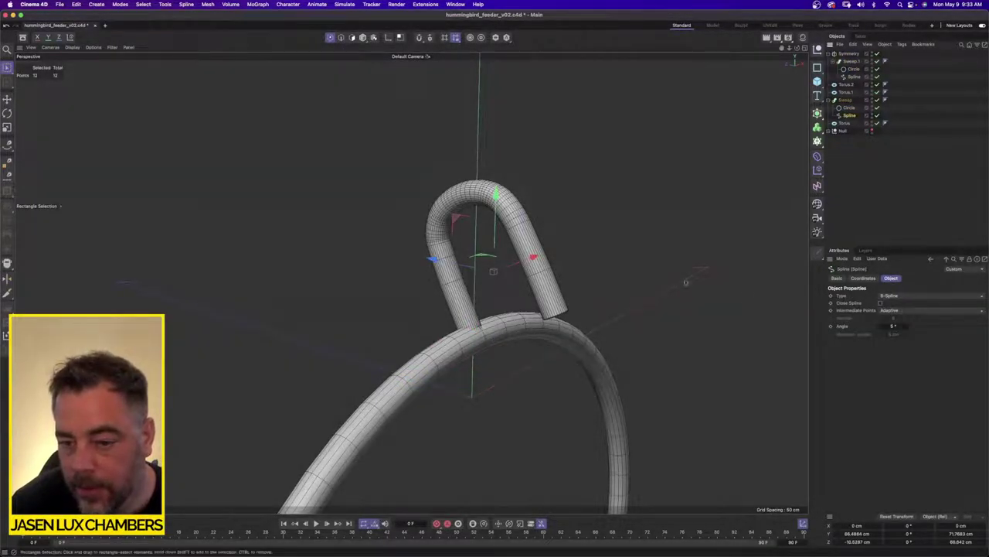
{"action": "left_click_drag", "start_coordinate": [687, 281], "coordinate": [544, 273], "text": "alt"}
{"action": "mouse_move", "coordinate": [582, 300]}
{"action": "left_mouse_down", "text": "alt"}
{"action": "mouse_move", "coordinate": [489, 272]}
{"action": "mouse_move", "coordinate": [519, 286]}
{"action": "left_mouse_up", "text": "alt"}
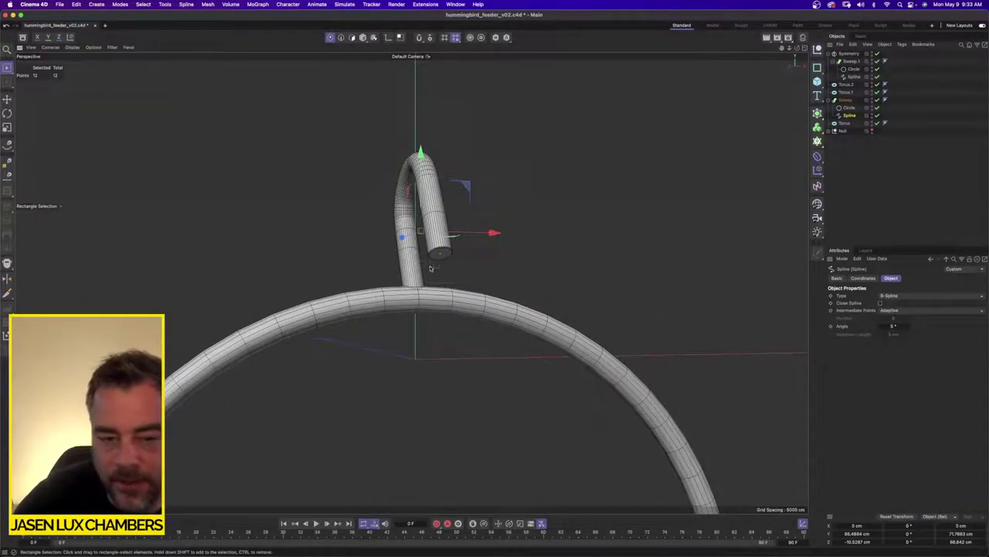
{"action": "left_click_drag", "start_coordinate": [448, 261], "coordinate": [475, 283], "text": "alt"}
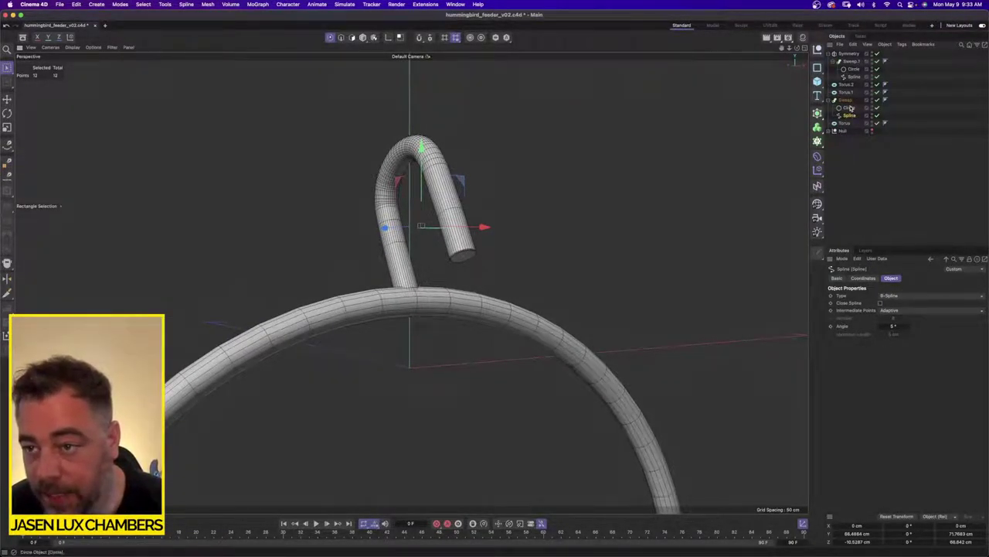
{"action": "left_click", "coordinate": [905, 313]}
{"action": "left_click", "coordinate": [906, 327]}
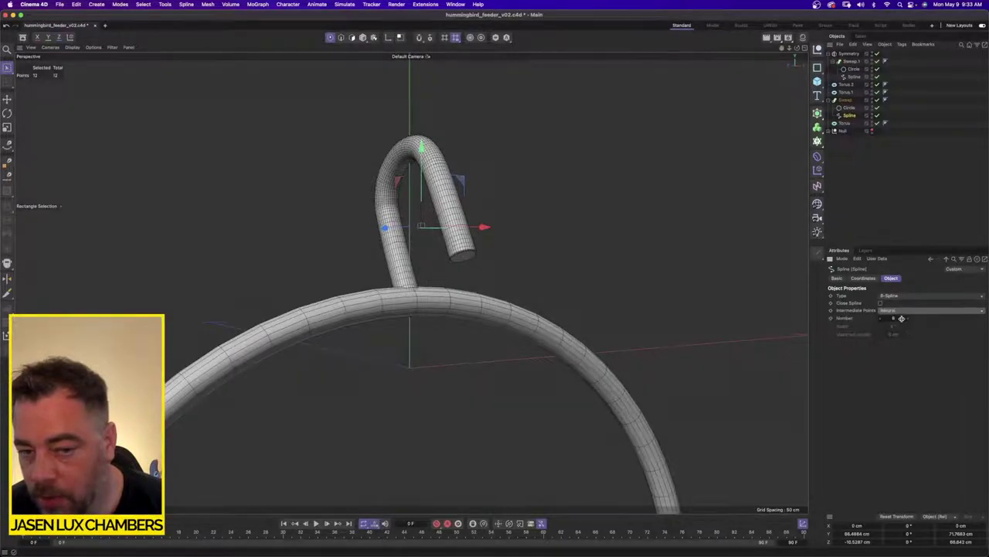
{"action": "key", "text": "Return"}
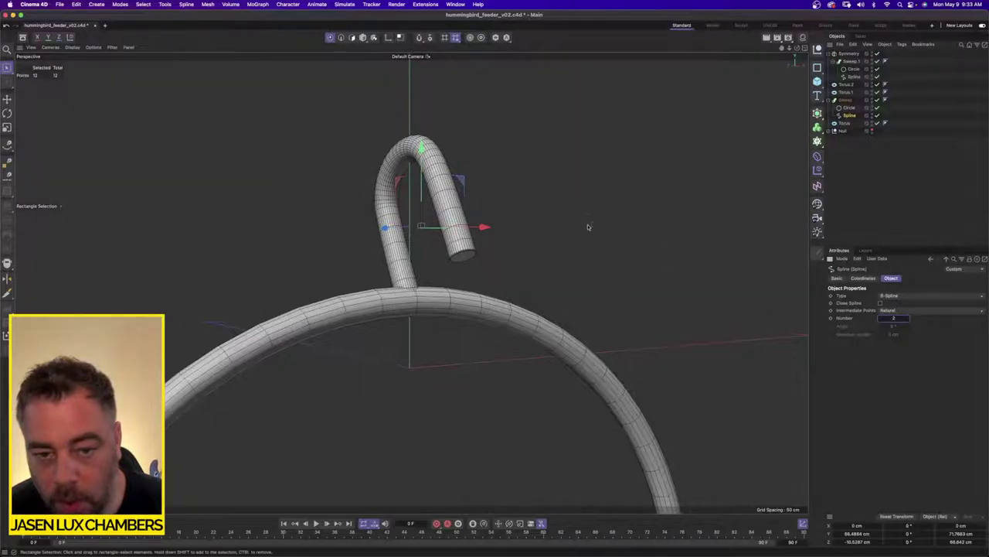
Set the Uniform intermediate points number of the hook's profile circle to 2
{"action": "left_click", "coordinate": [849, 108]}
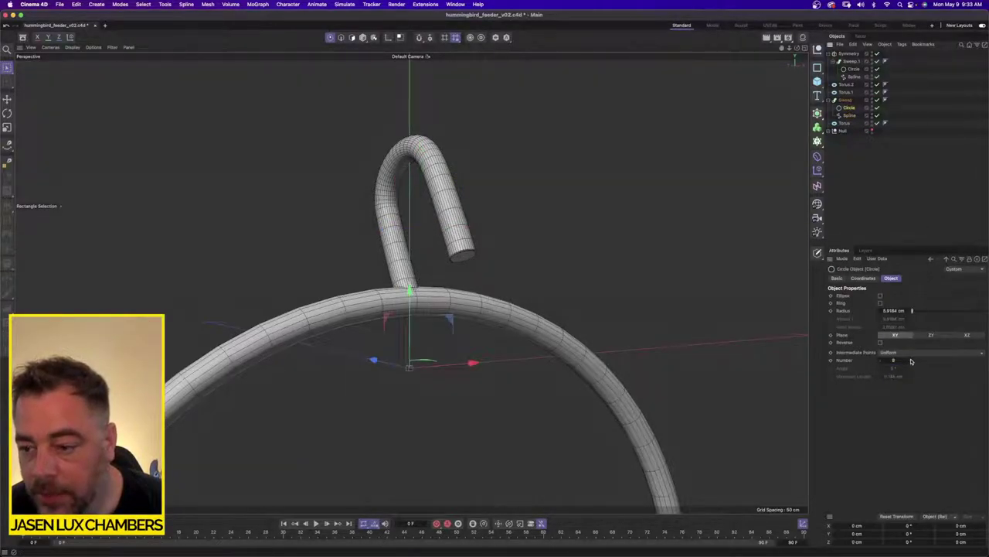
{"action": "left_click_drag", "start_coordinate": [901, 360], "coordinate": [899, 360]}
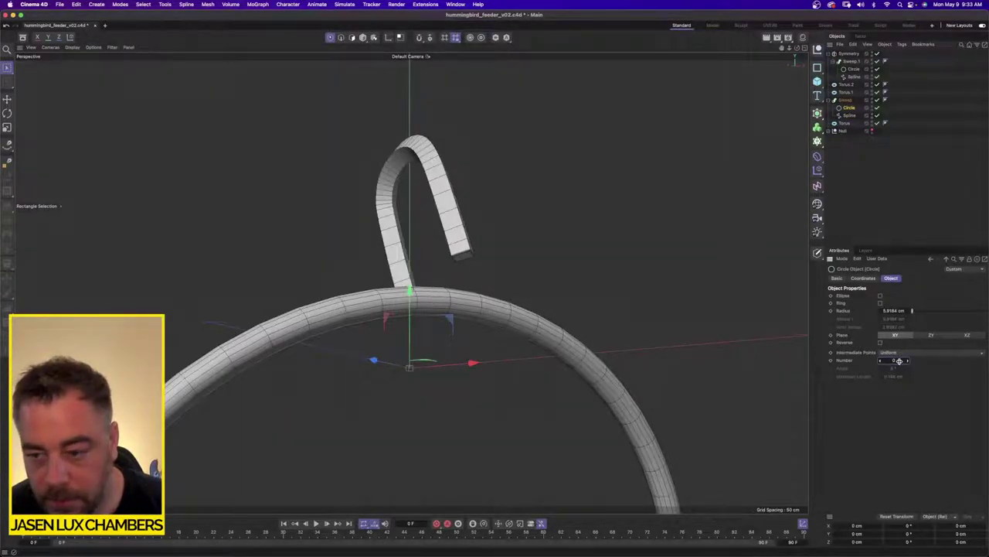
{"action": "type", "text": "2"}
{"action": "key", "text": "Return"}
{"action": "left_click_drag", "start_coordinate": [660, 212], "coordinate": [607, 192], "text": "alt"}
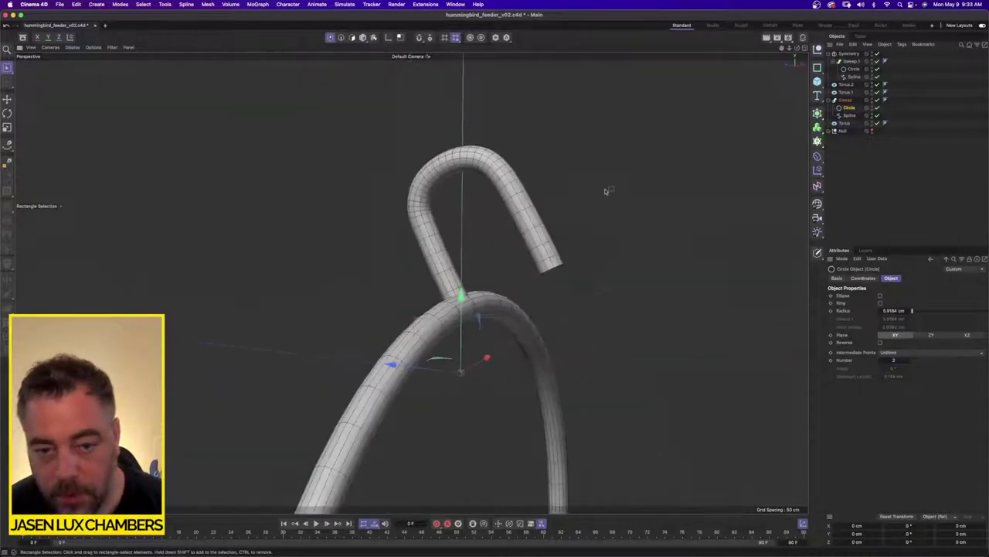
Set the end bevel of the hook's sweep cap to 1 segment
{"action": "right_click_drag", "start_coordinate": [607, 192], "coordinate": [597, 264], "text": "alt"}
{"action": "left_click_drag", "start_coordinate": [597, 264], "coordinate": [585, 230], "text": "alt"}
{"action": "right_click_drag", "start_coordinate": [585, 229], "coordinate": [669, 269], "text": "alt"}
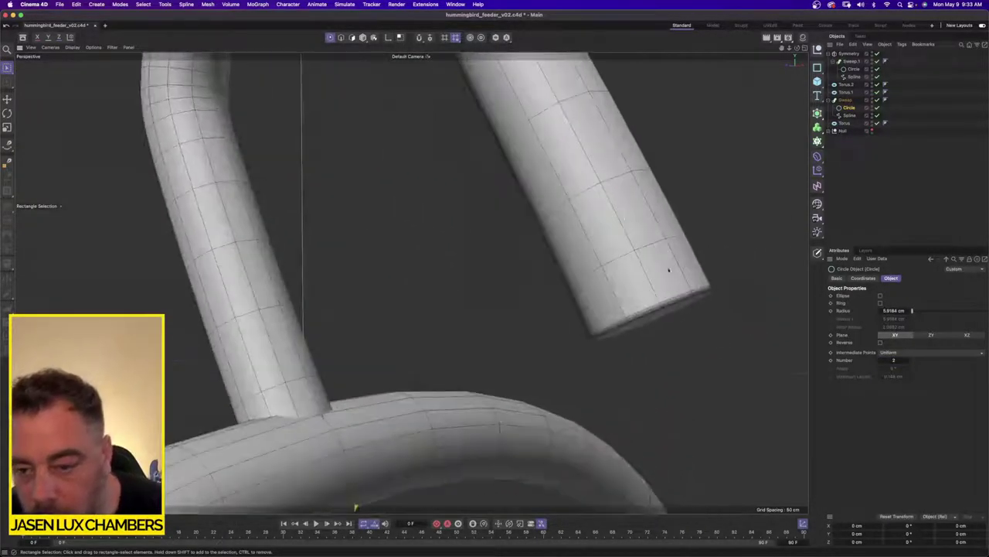
{"action": "left_click_drag", "start_coordinate": [681, 309], "coordinate": [670, 297], "text": "alt"}
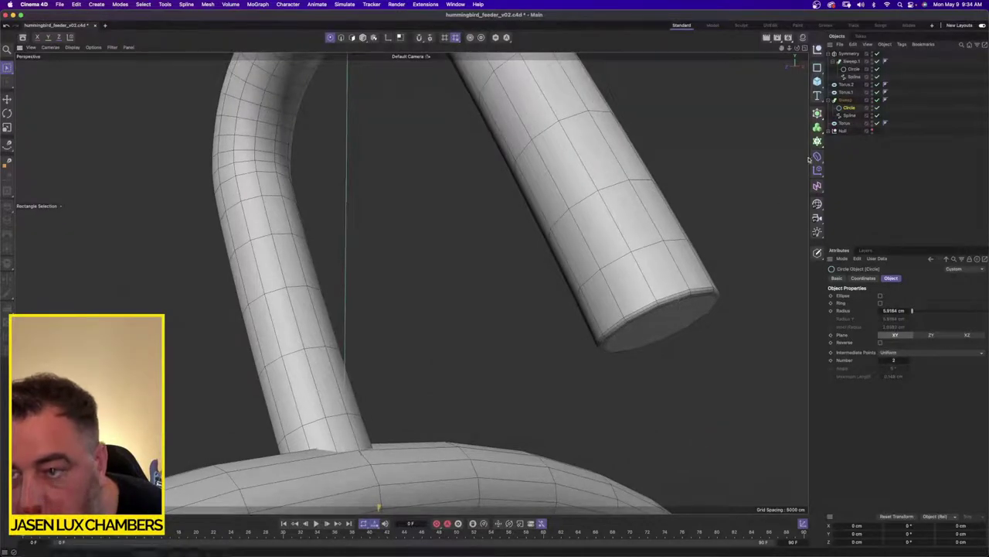
{"action": "left_click", "coordinate": [845, 100]}
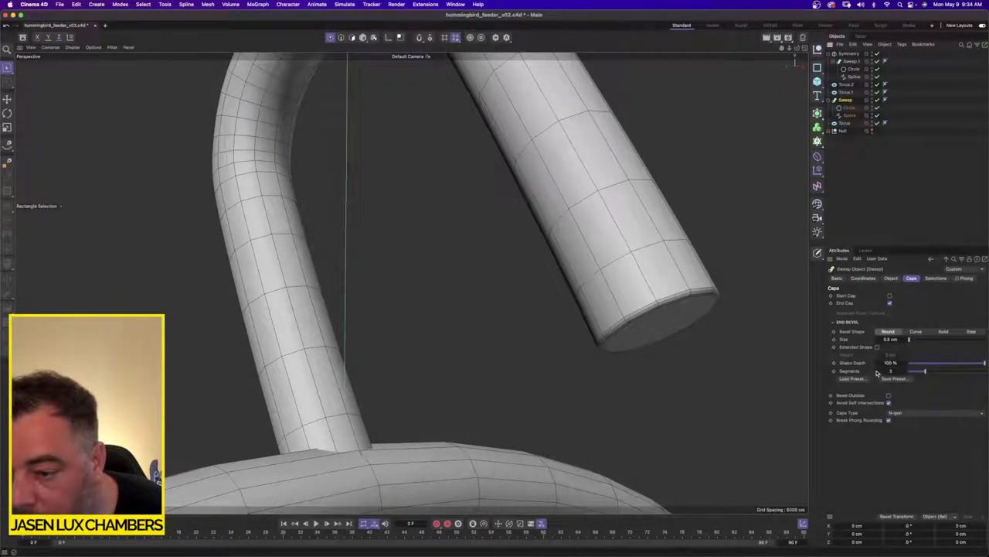
{"action": "left_click_drag", "start_coordinate": [878, 373], "coordinate": [877, 372]}
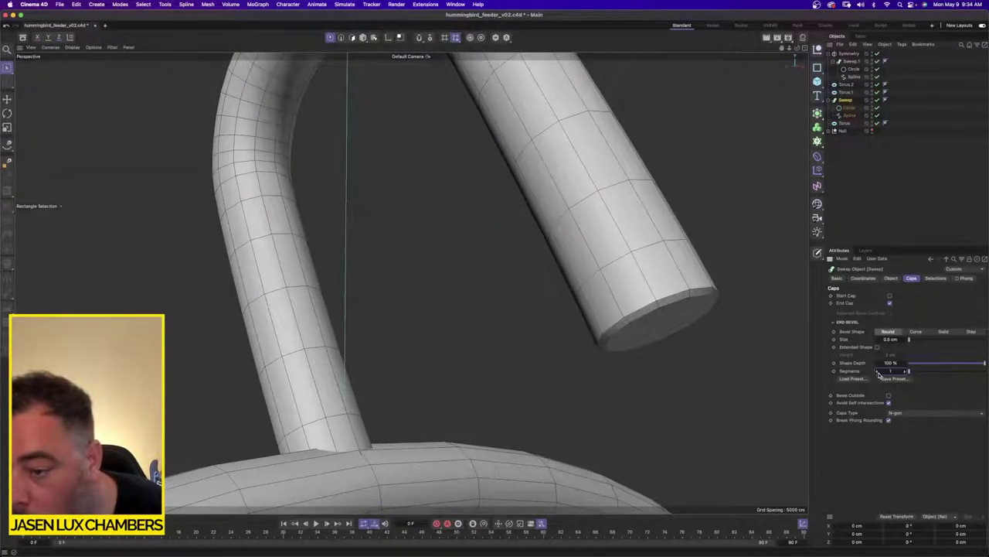
Collapse the connector Symmetry and hook Sweep hierarchies in the object list
{"action": "right_click_drag", "start_coordinate": [667, 309], "coordinate": [570, 300], "text": "alt"}
{"action": "left_click_drag", "start_coordinate": [570, 300], "coordinate": [619, 305], "text": "alt"}
{"action": "middle_click_drag", "start_coordinate": [674, 338], "coordinate": [540, 228], "text": "alt"}
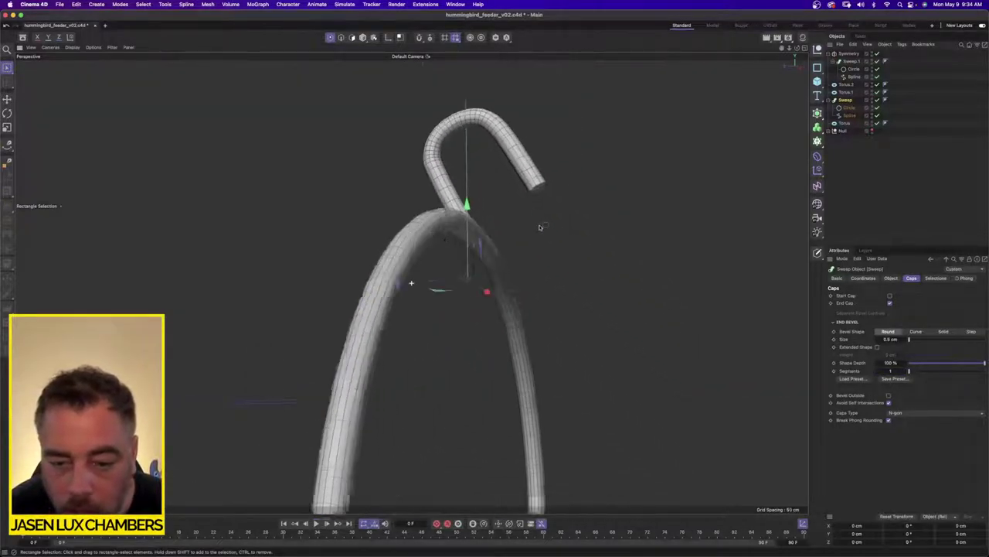
{"action": "left_click_drag", "start_coordinate": [540, 227], "coordinate": [536, 330], "text": "alt"}
{"action": "right_click_drag", "start_coordinate": [536, 329], "coordinate": [528, 373], "text": "alt"}
{"action": "left_click_drag", "start_coordinate": [528, 374], "coordinate": [201, 410], "text": "alt"}
{"action": "middle_click_drag", "start_coordinate": [201, 410], "coordinate": [402, 333], "text": "alt"}
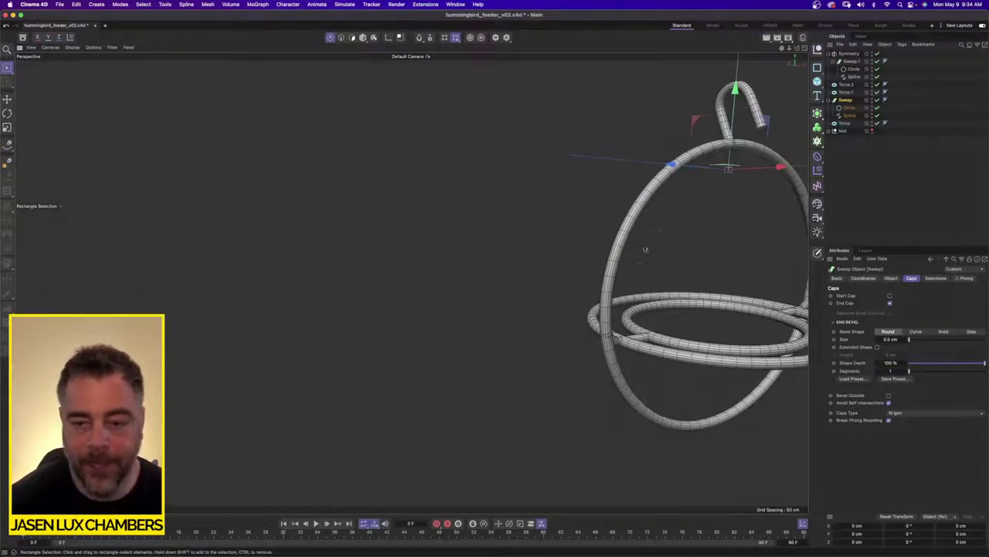
{"action": "left_click", "coordinate": [828, 54]}
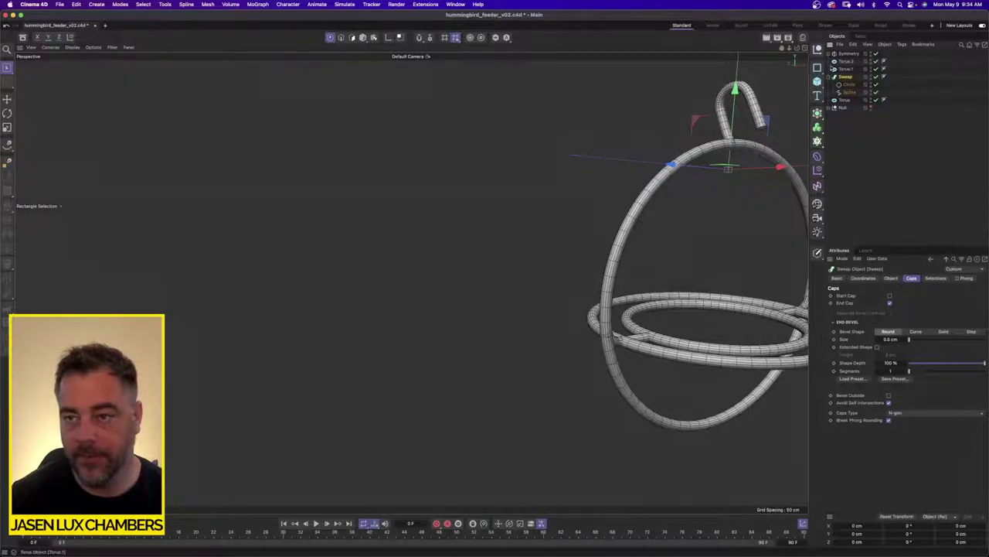
{"action": "left_click", "coordinate": [830, 77]}
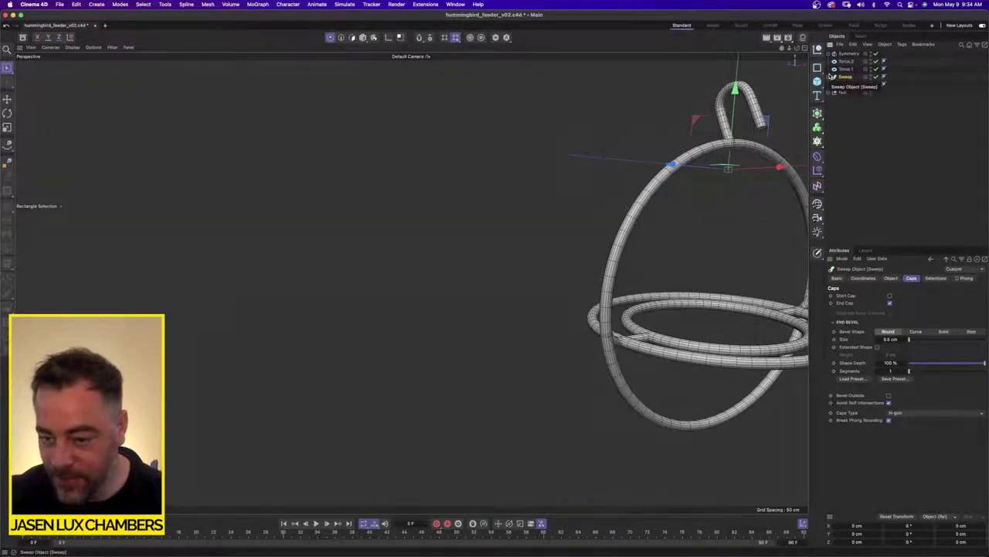
Frame the whole wire hanger in the perspective view and leave all objects deselected
{"action": "key", "text": "super+a"}
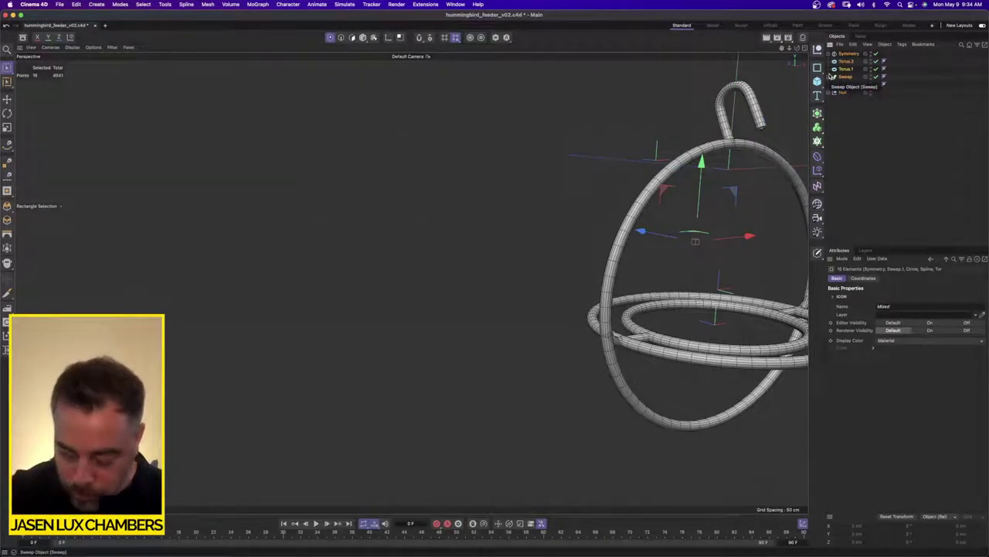
{"action": "key", "text": "s"}
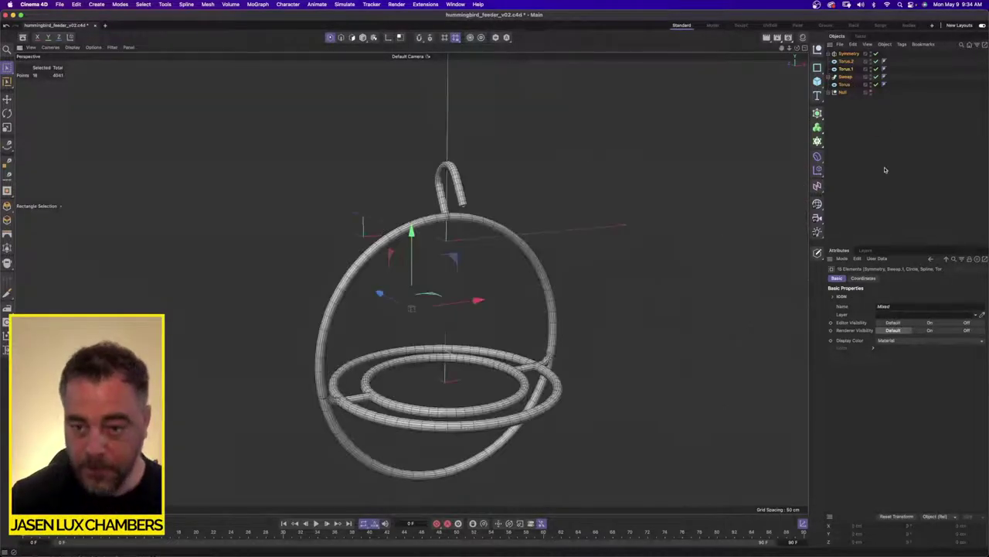
{"action": "left_click", "coordinate": [886, 170]}
{"action": "key", "text": "h"}
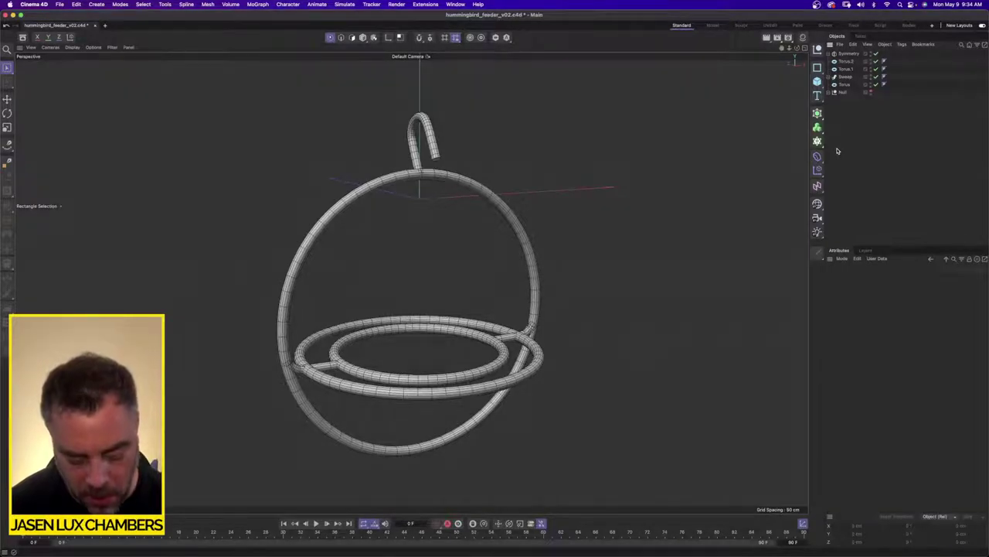
Open the command search to find a command
{"action": "key", "text": "shift+c"}
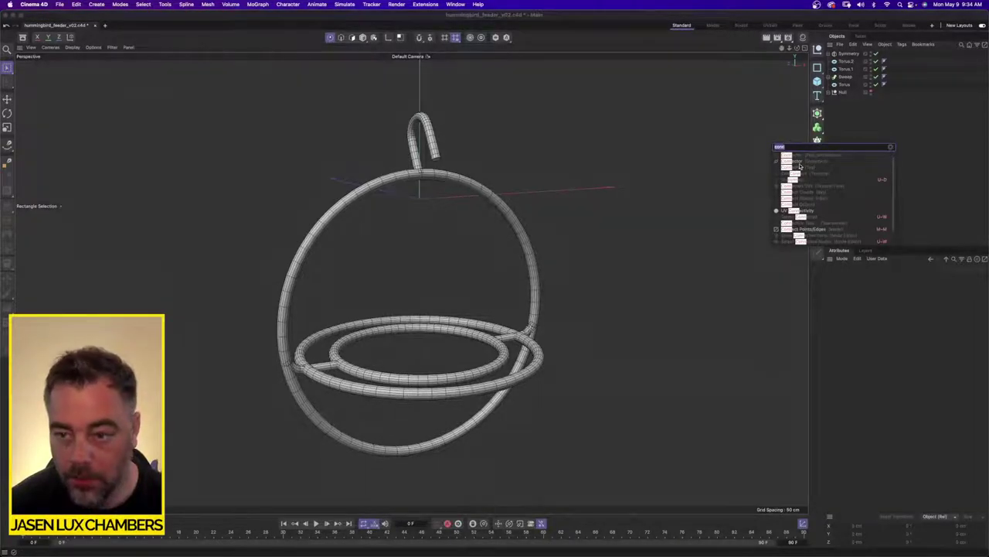
Add a Connect object and nest the Symmetry, both extra tori, the Sweep and the Torus inside it
{"action": "type", "text": "conn"}
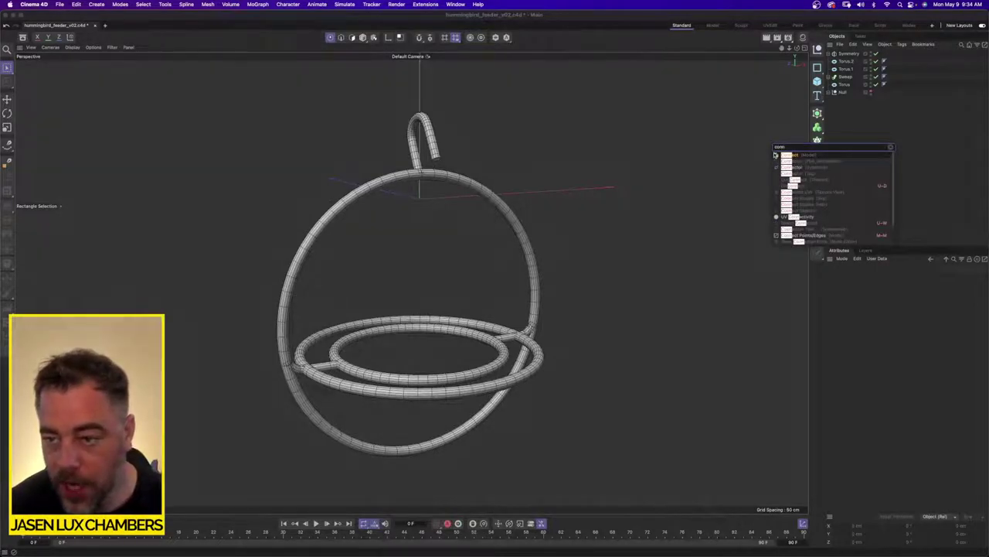
{"action": "key", "text": "Return"}
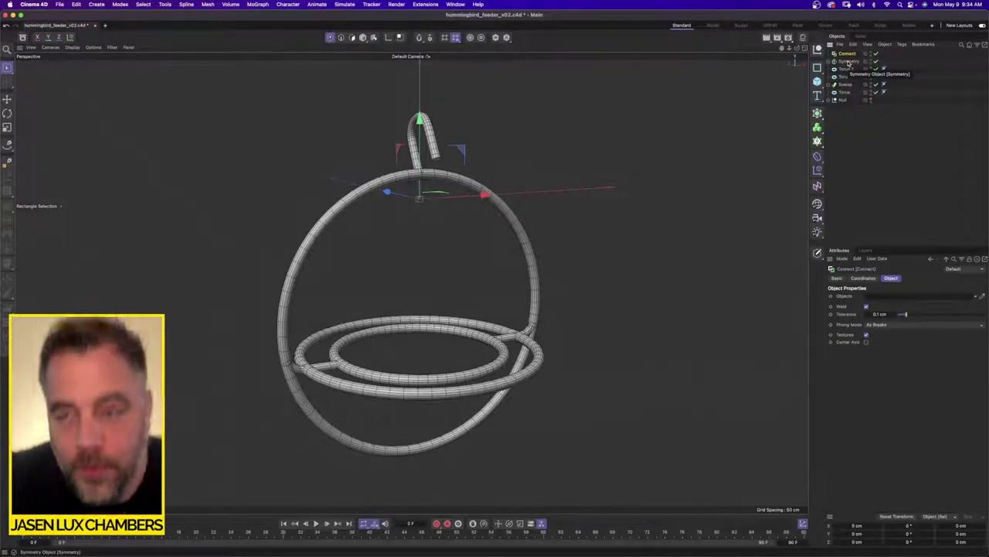
{"action": "left_click", "coordinate": [848, 62]}
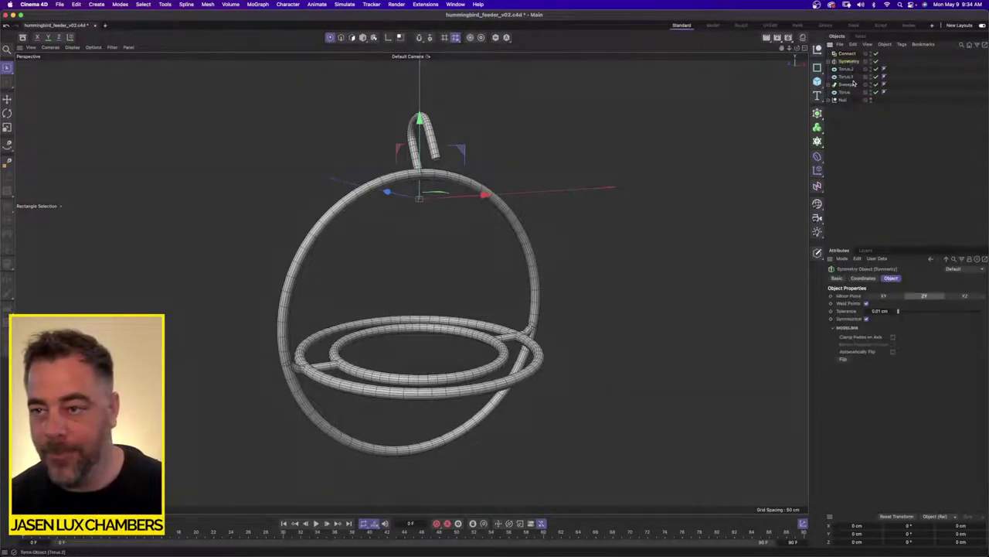
{"action": "left_click", "coordinate": [845, 93], "text": "shift"}
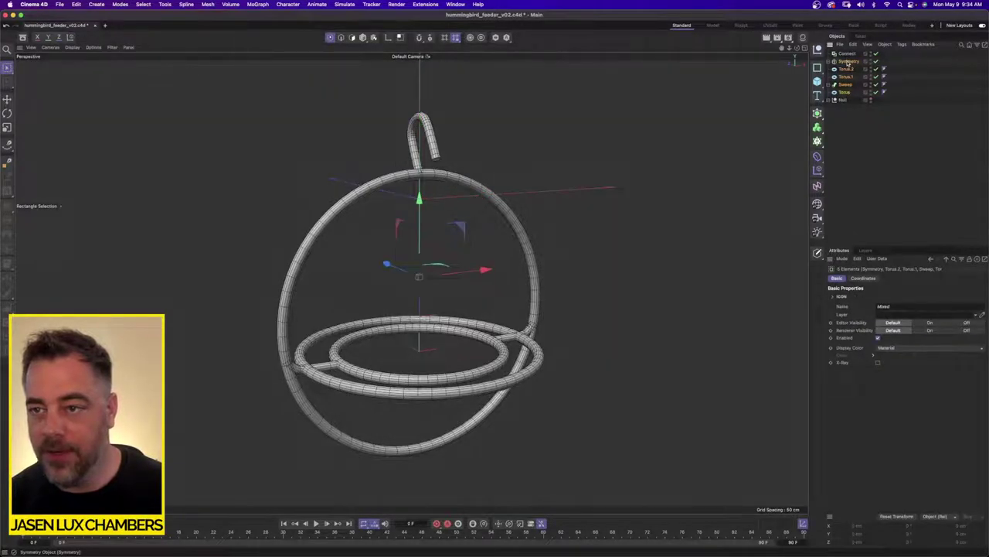
{"action": "left_click_drag", "start_coordinate": [848, 63], "coordinate": [851, 56]}
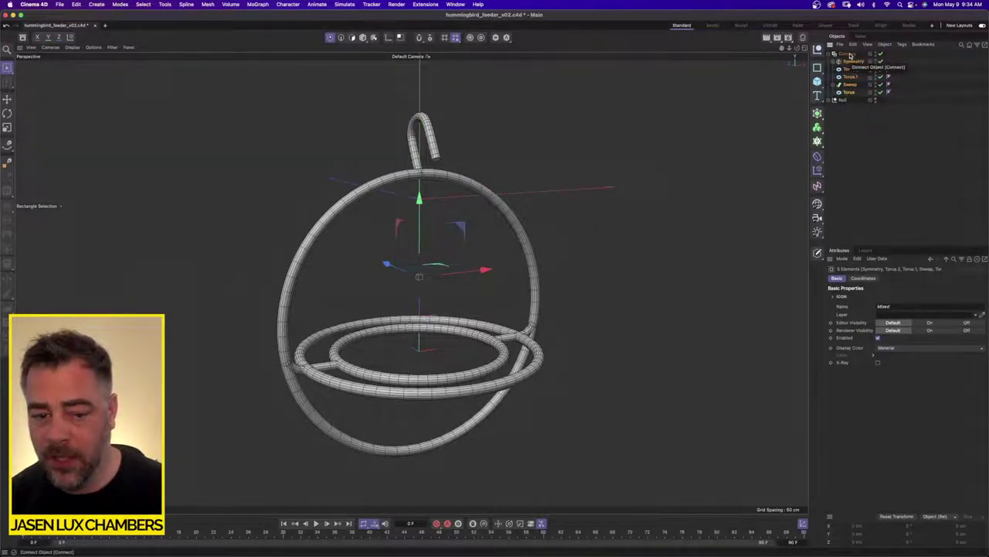
Set the viewport display to Gouraud Shading and inspect the joint between the crossbar and the large ring
{"action": "left_click", "coordinate": [72, 47]}
{"action": "left_click", "coordinate": [85, 71]}
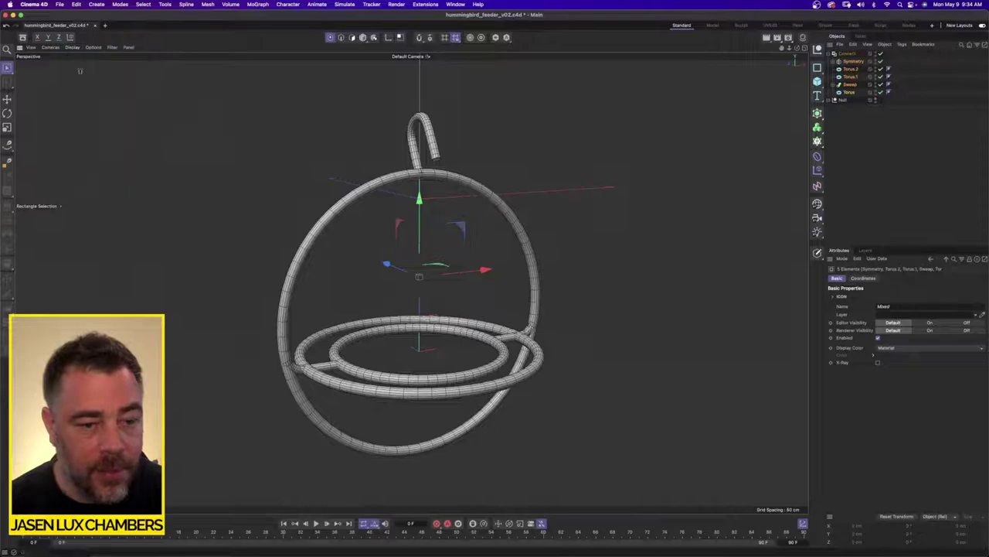
{"action": "scroll", "coordinate": [476, 340], "scroll_direction": "up", "scroll_amount": 5}
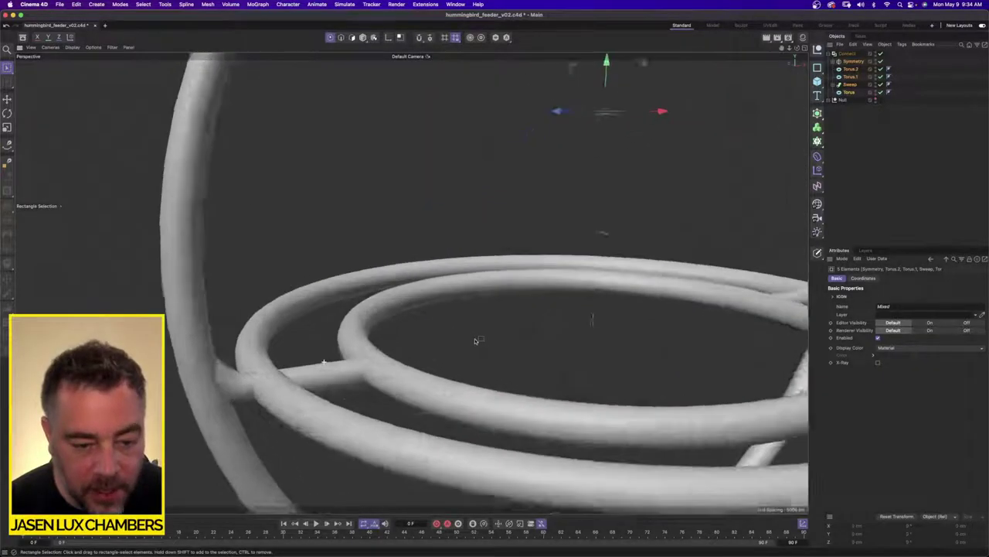
{"action": "left_click_drag", "start_coordinate": [475, 340], "coordinate": [410, 283], "text": "alt"}
{"action": "left_click_drag", "start_coordinate": [400, 355], "coordinate": [372, 364], "text": "alt"}
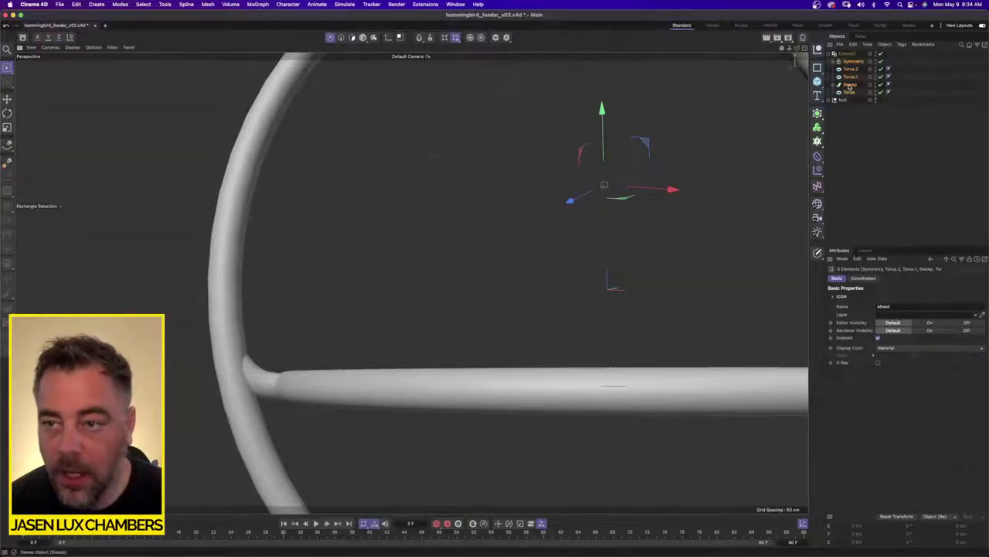
Select all points of the crossbar spline inside the Symmetry's sweep and move them slightly upward
{"action": "left_click", "coordinate": [833, 85]}
{"action": "left_click", "coordinate": [854, 100]}
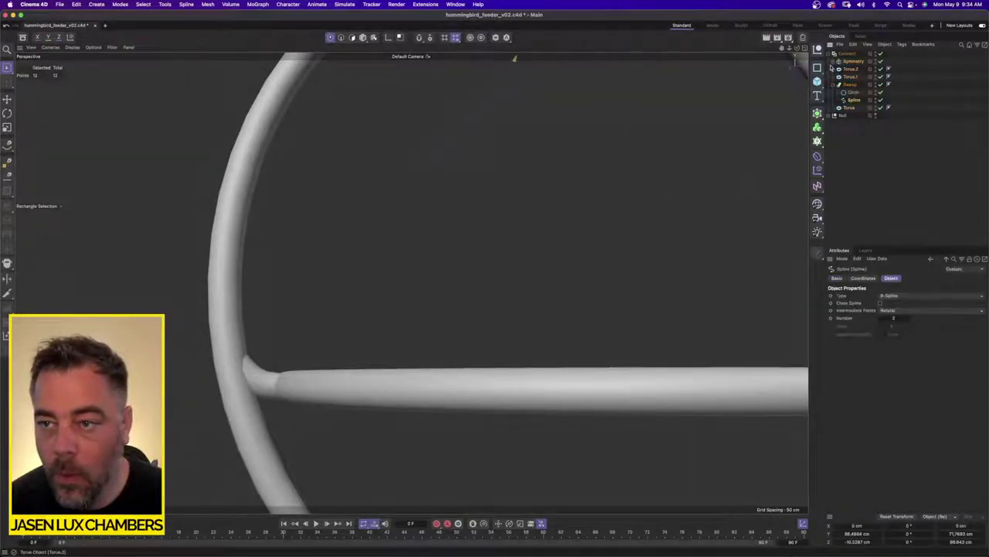
{"action": "left_click", "coordinate": [833, 62]}
{"action": "left_click", "coordinate": [859, 84]}
{"action": "left_click", "coordinate": [7, 99]}
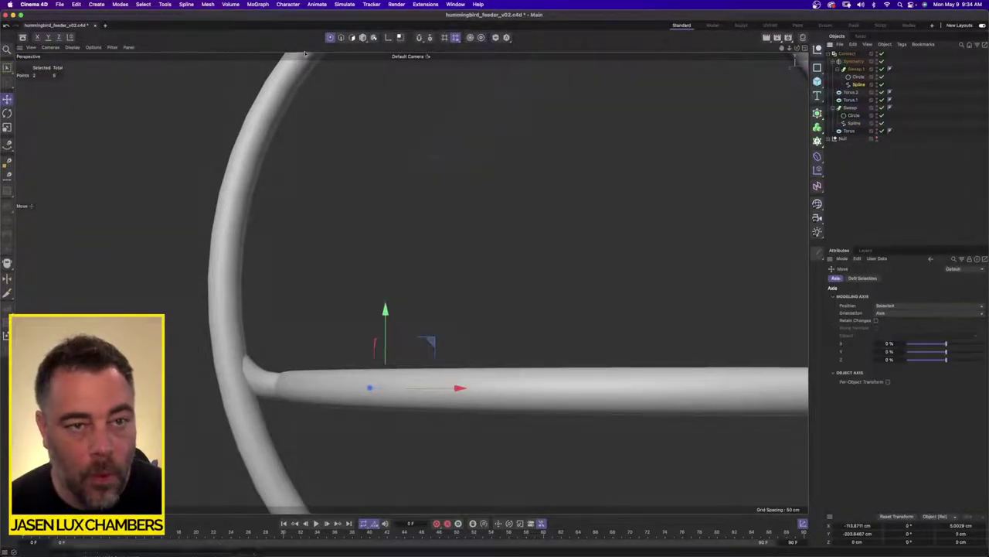
{"action": "key", "text": "super+a"}
{"action": "mouse_move", "coordinate": [461, 199]}
{"action": "left_mouse_down", "text": "alt"}
{"action": "mouse_move", "coordinate": [481, 200]}
{"action": "mouse_move", "coordinate": [460, 216]}
{"action": "left_mouse_up", "text": "alt"}
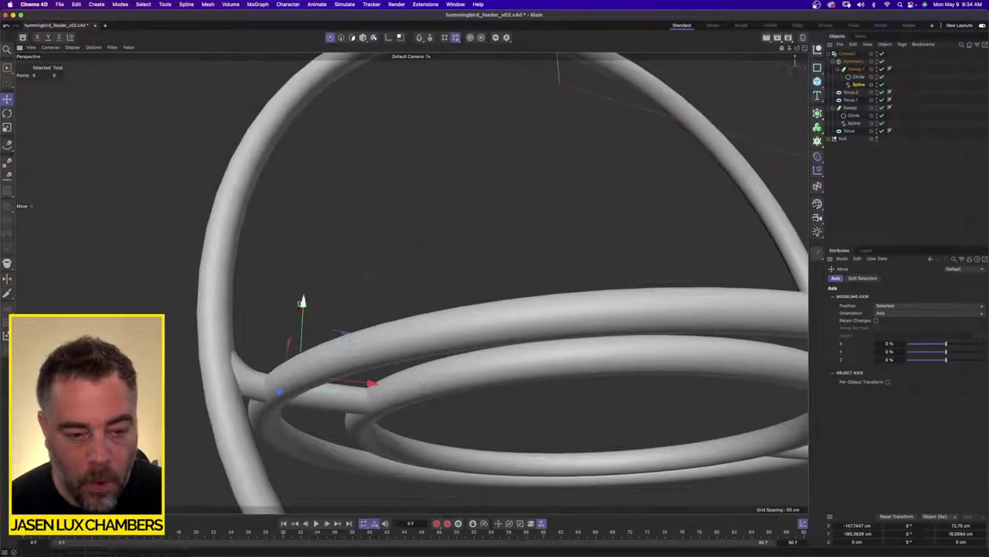
{"action": "left_click_drag", "start_coordinate": [303, 304], "coordinate": [302, 300]}
Examine how the crossbar meets the two horizontal rings, and collapse the Symmetry and Sweep hierarchies
{"action": "mouse_move", "coordinate": [348, 220]}
{"action": "left_mouse_down", "text": "alt"}
{"action": "mouse_move", "coordinate": [410, 283]}
{"action": "mouse_move", "coordinate": [347, 347]}
{"action": "mouse_move", "coordinate": [325, 305]}
{"action": "mouse_move", "coordinate": [258, 334]}
{"action": "left_mouse_up", "text": "alt"}
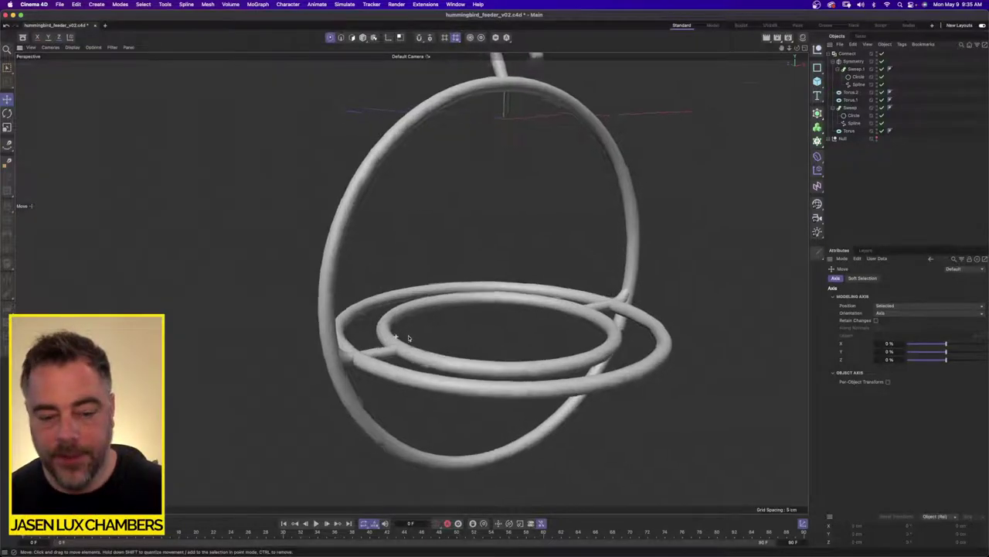
{"action": "right_click_drag", "start_coordinate": [409, 338], "coordinate": [592, 327], "text": "alt"}
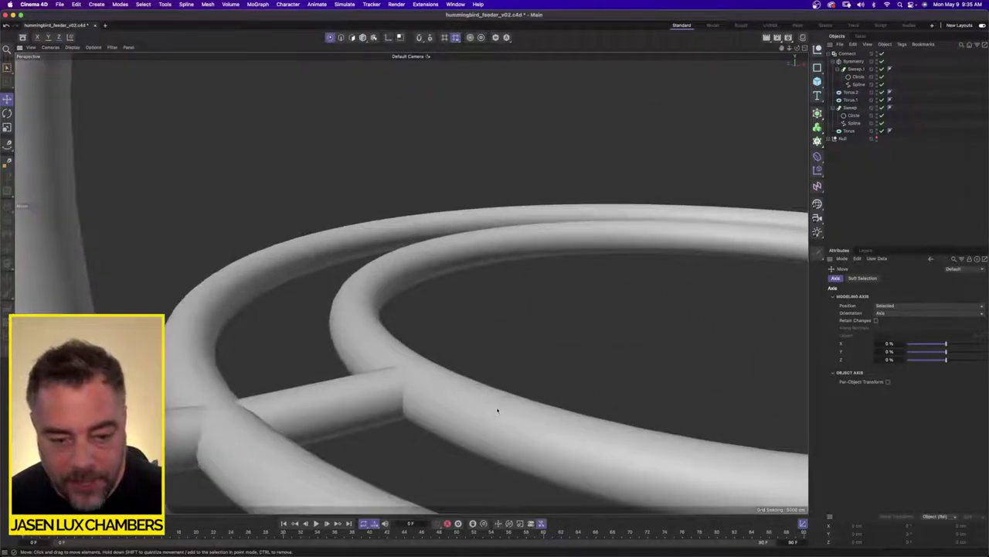
{"action": "left_click_drag", "start_coordinate": [497, 409], "coordinate": [294, 402], "text": "alt"}
{"action": "right_click_drag", "start_coordinate": [294, 402], "coordinate": [503, 398], "text": "alt"}
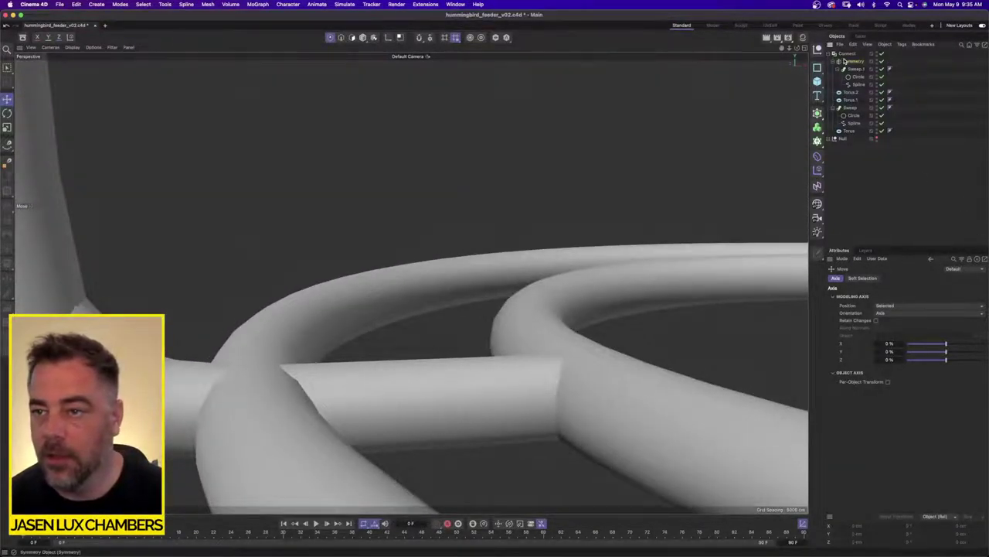
{"action": "left_click", "coordinate": [845, 61]}
{"action": "left_click", "coordinate": [833, 62]}
{"action": "left_click", "coordinate": [834, 85]}
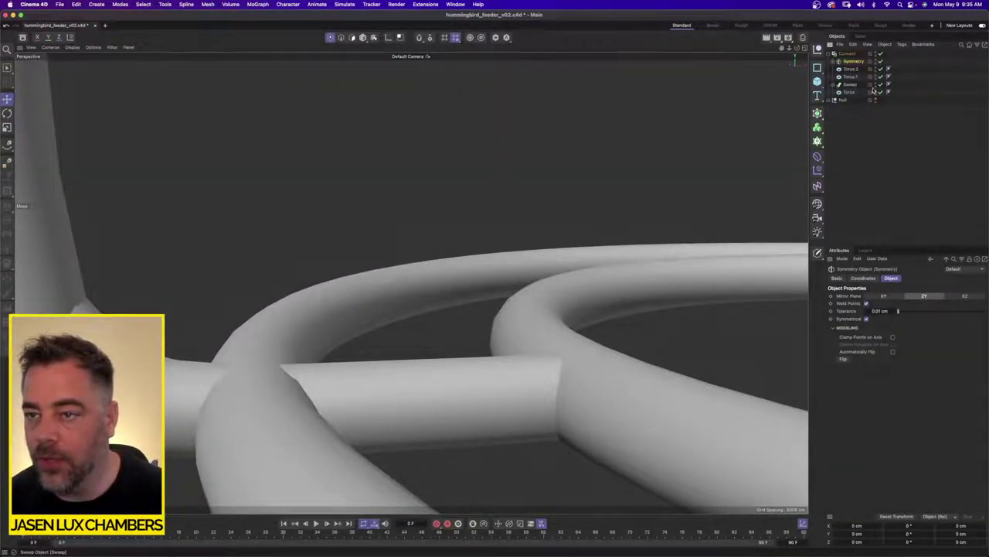
{"action": "left_click", "coordinate": [847, 53]}
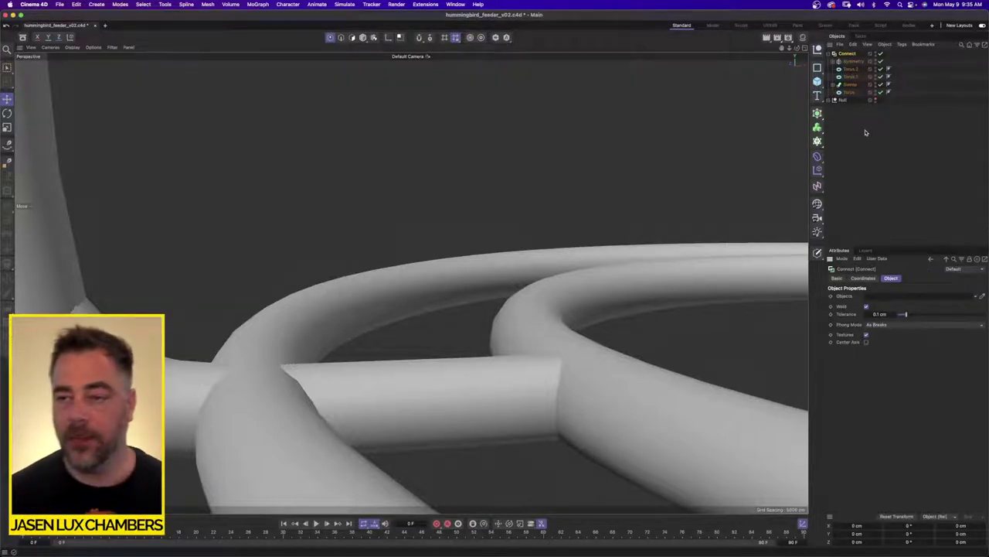
Add a Boole object and move the Symmetry, the three tori and the Sweep from the Connect into it
{"action": "left_click", "coordinate": [817, 113]}
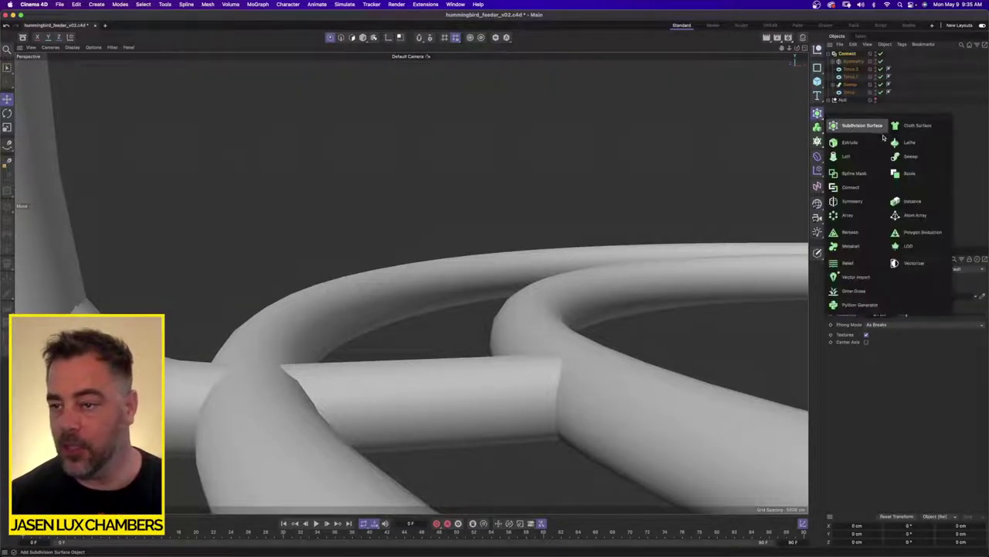
{"action": "left_click", "coordinate": [912, 173]}
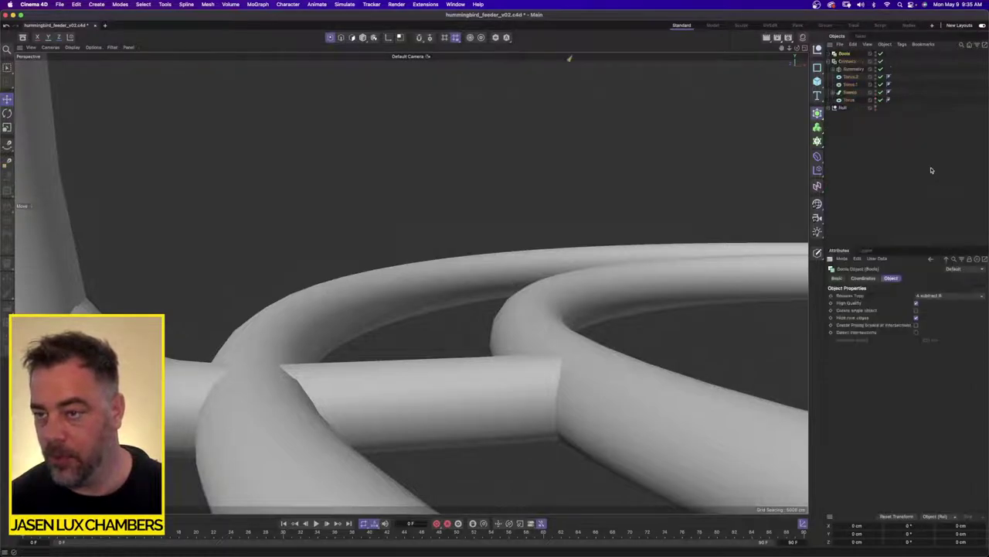
{"action": "left_click", "coordinate": [853, 69]}
{"action": "left_click", "coordinate": [851, 98], "text": "shift"}
{"action": "left_click_drag", "start_coordinate": [853, 77], "coordinate": [850, 56]}
Set the Boole's Boolean Type to A union B
{"action": "left_click", "coordinate": [845, 53]}
{"action": "left_click", "coordinate": [892, 278]}
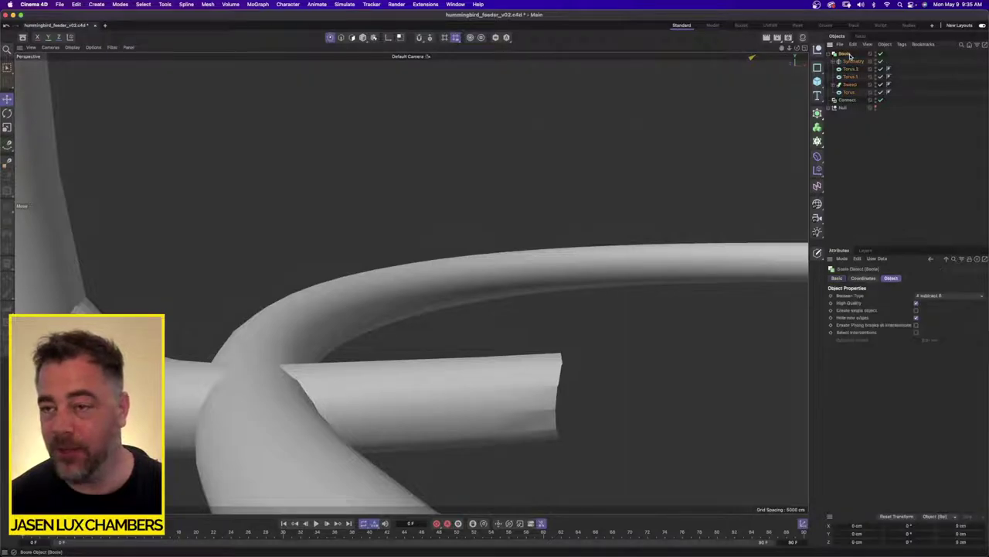
{"action": "left_click", "coordinate": [930, 296]}
{"action": "left_click", "coordinate": [935, 304]}
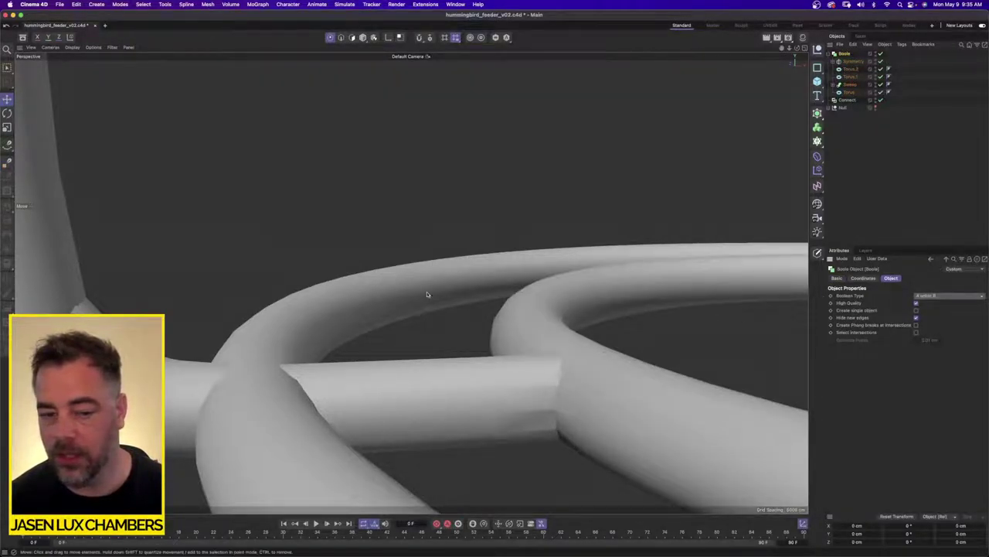
Examine the joint where the hook meets the large ring
{"action": "scroll", "coordinate": [426, 294], "scroll_direction": "down", "scroll_amount": 10}
{"action": "left_click_drag", "start_coordinate": [495, 297], "coordinate": [434, 305], "text": "alt"}
{"action": "middle_click_drag", "start_coordinate": [462, 212], "coordinate": [441, 255], "text": "alt"}
{"action": "left_click_drag", "start_coordinate": [446, 178], "coordinate": [411, 282], "text": "alt"}
{"action": "right_click_drag", "start_coordinate": [501, 218], "coordinate": [692, 203], "text": "alt"}
{"action": "left_click_drag", "start_coordinate": [601, 182], "coordinate": [487, 175], "text": "alt"}
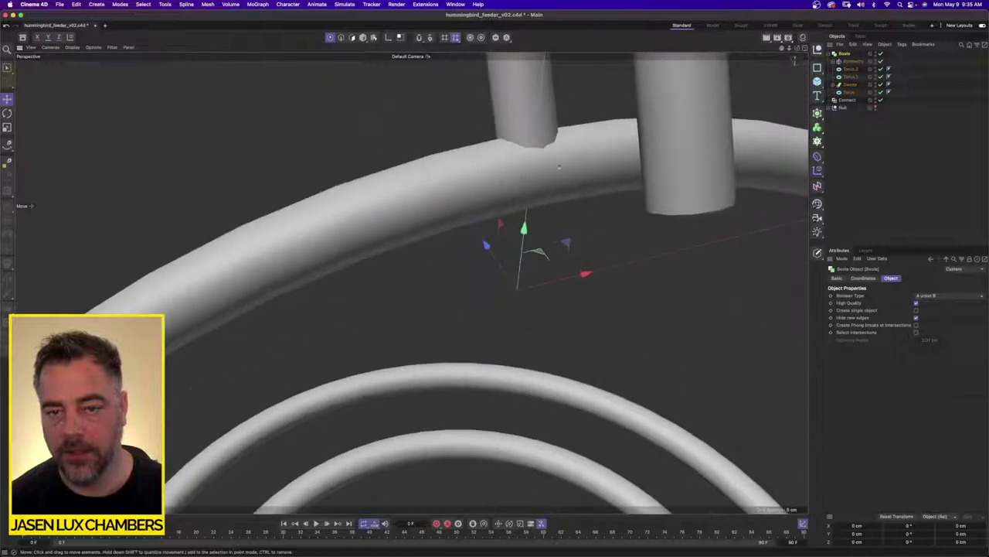
{"action": "right_click_drag", "start_coordinate": [562, 171], "coordinate": [494, 171], "text": "alt"}
Nest the Boole inside the Connect object and check the hook joint from the side
{"action": "left_click_drag", "start_coordinate": [846, 54], "coordinate": [847, 100]}
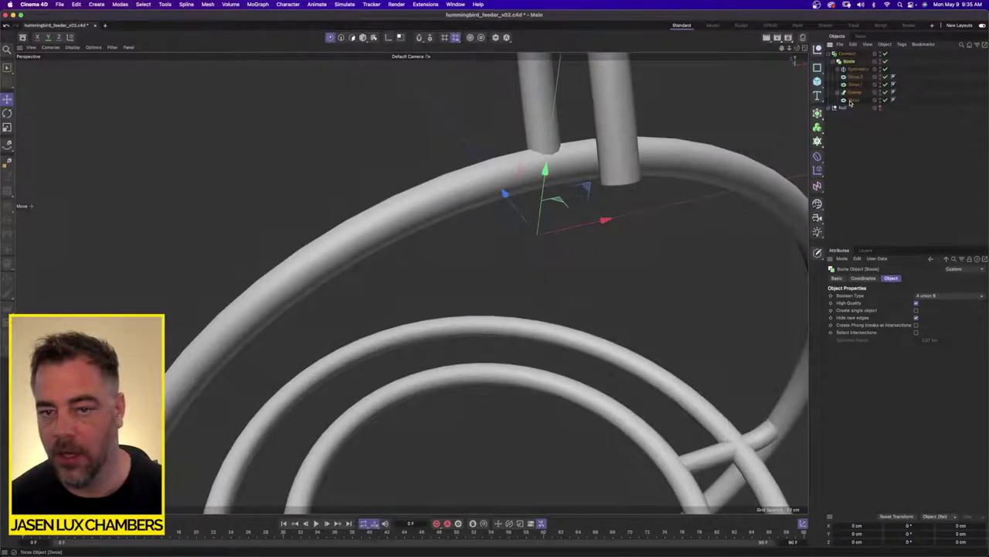
{"action": "left_click", "coordinate": [846, 177]}
{"action": "left_click_drag", "start_coordinate": [551, 155], "coordinate": [612, 149], "text": "alt"}
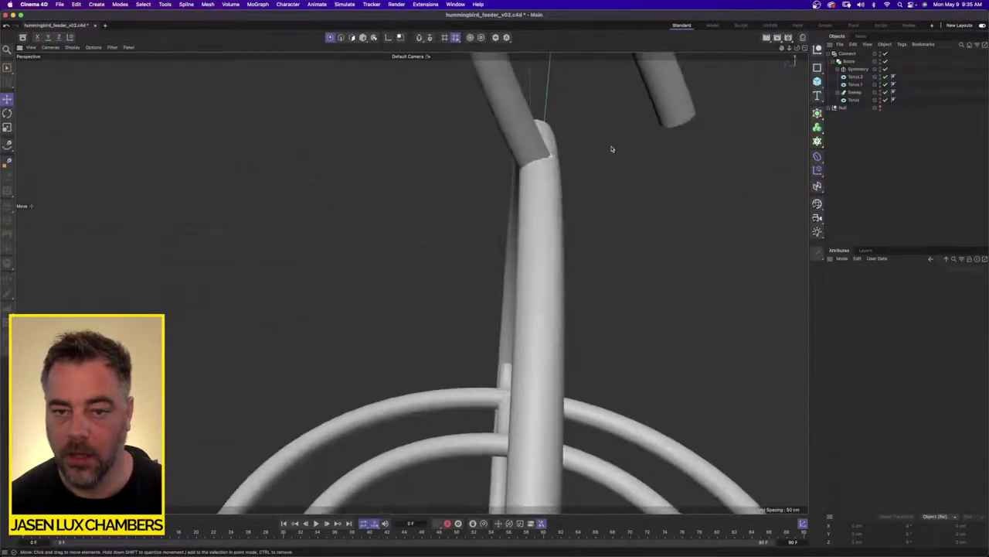
{"action": "right_click_drag", "start_coordinate": [511, 143], "coordinate": [593, 143], "text": "alt"}
Add a Remesh generator, save the project, and place the Connect object inside the Remesh
{"action": "left_click", "coordinate": [817, 113]}
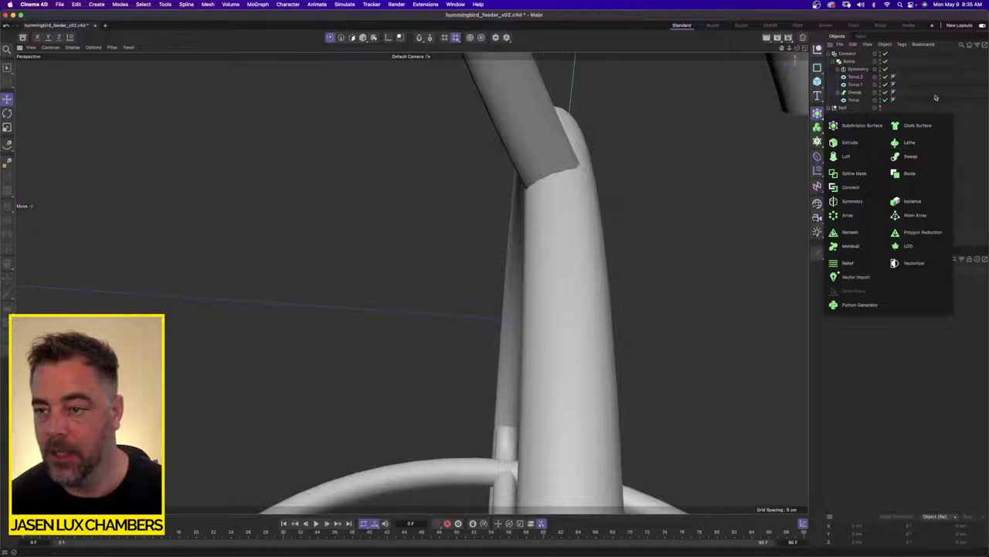
{"action": "left_click", "coordinate": [849, 232]}
{"action": "key", "text": "super+s"}
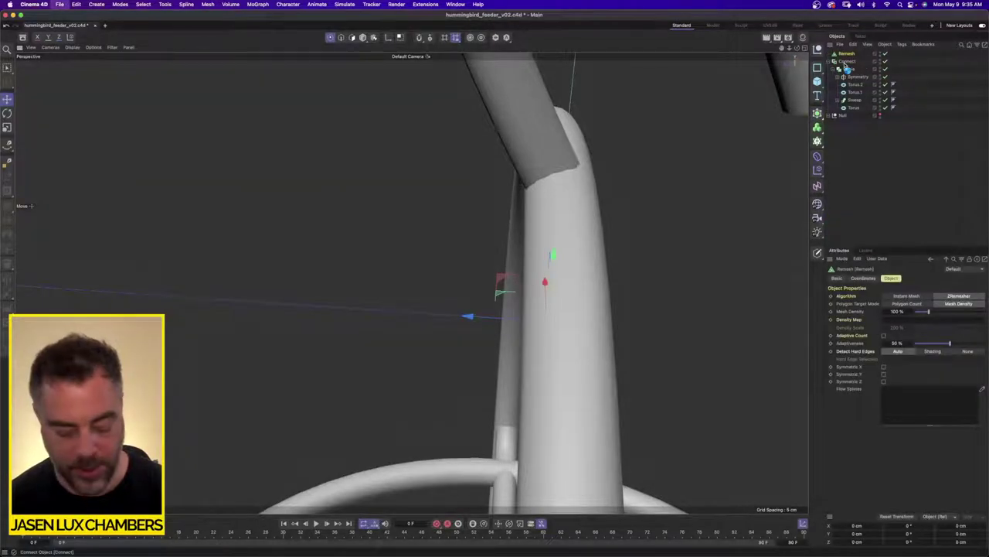
{"action": "left_click_drag", "start_coordinate": [849, 62], "coordinate": [850, 56]}
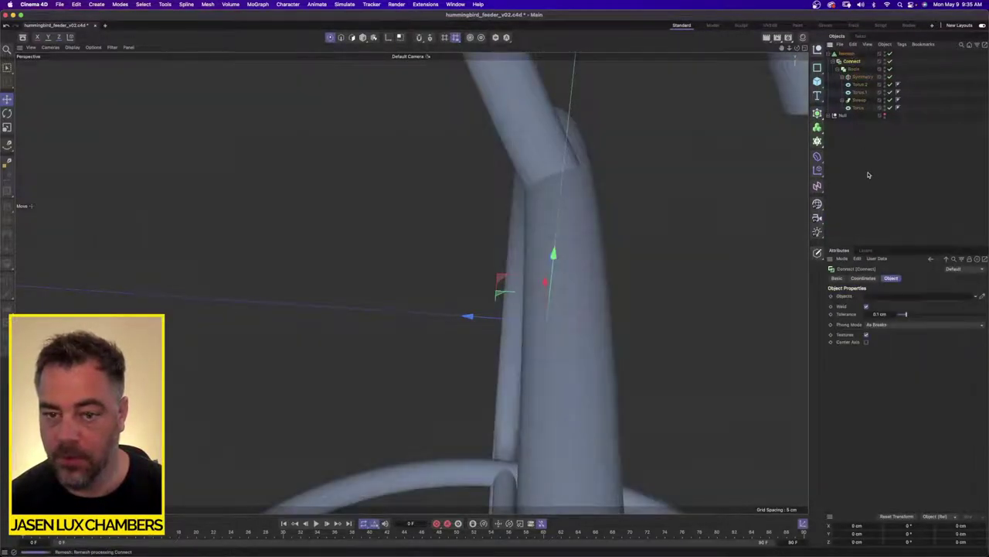
Switch the viewport display to Gouraud Shading (Lines) and inspect the mesh around the hook joint and rings
{"action": "left_click", "coordinate": [71, 47]}
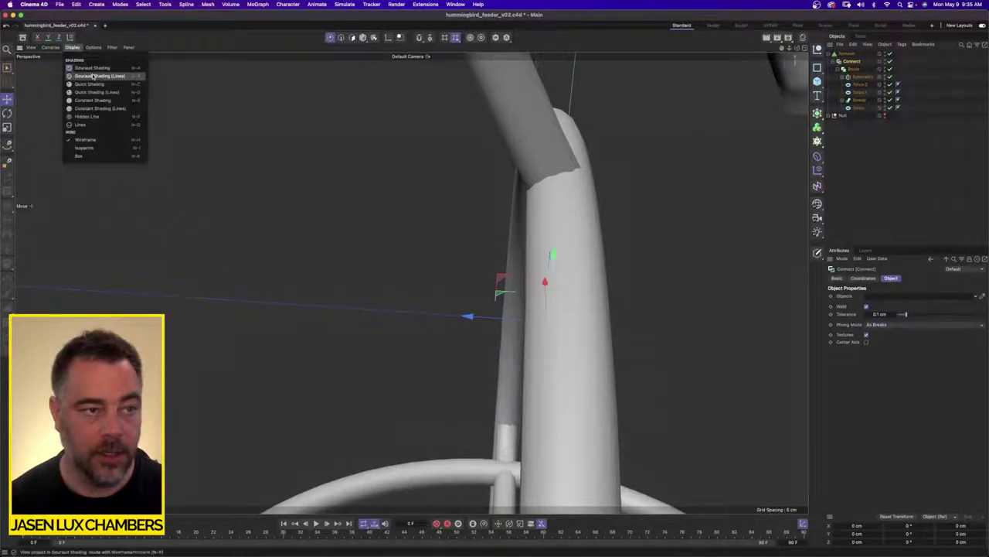
{"action": "left_click", "coordinate": [93, 77]}
{"action": "left_click_drag", "start_coordinate": [591, 177], "coordinate": [640, 179], "text": "alt"}
{"action": "right_click_drag", "start_coordinate": [641, 178], "coordinate": [646, 202], "text": "alt"}
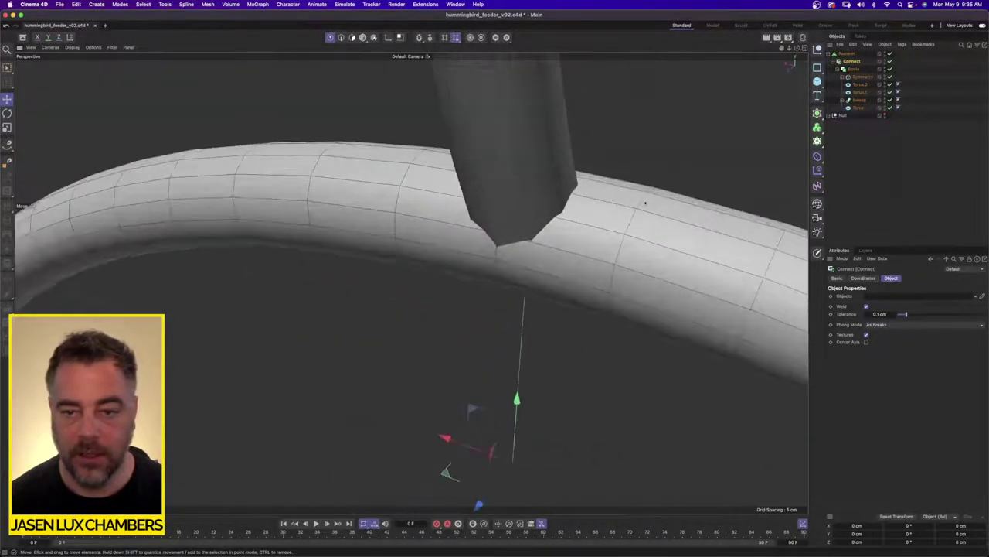
{"action": "scroll", "coordinate": [464, 229], "scroll_direction": "down", "scroll_amount": 10}
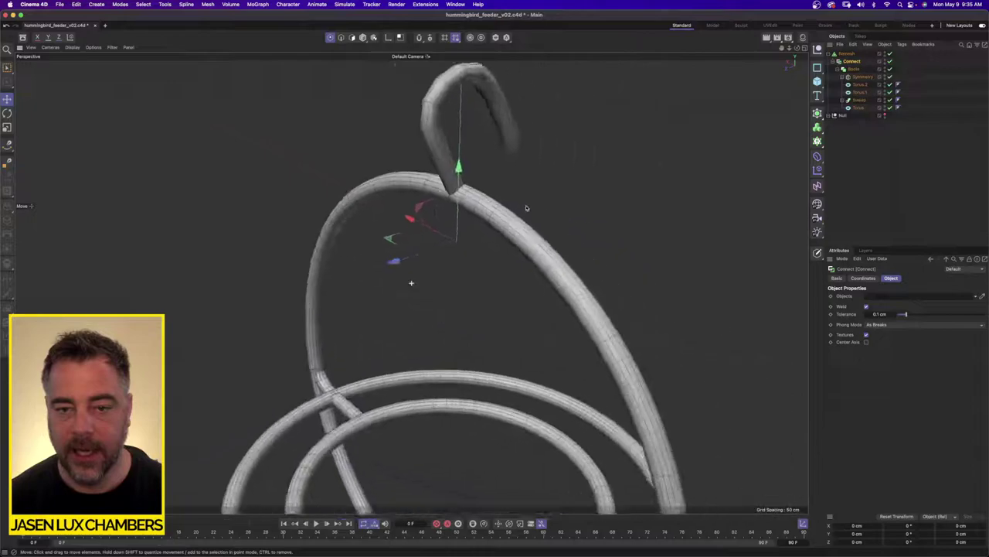
{"action": "left_click_drag", "start_coordinate": [336, 377], "coordinate": [518, 307], "text": "alt"}
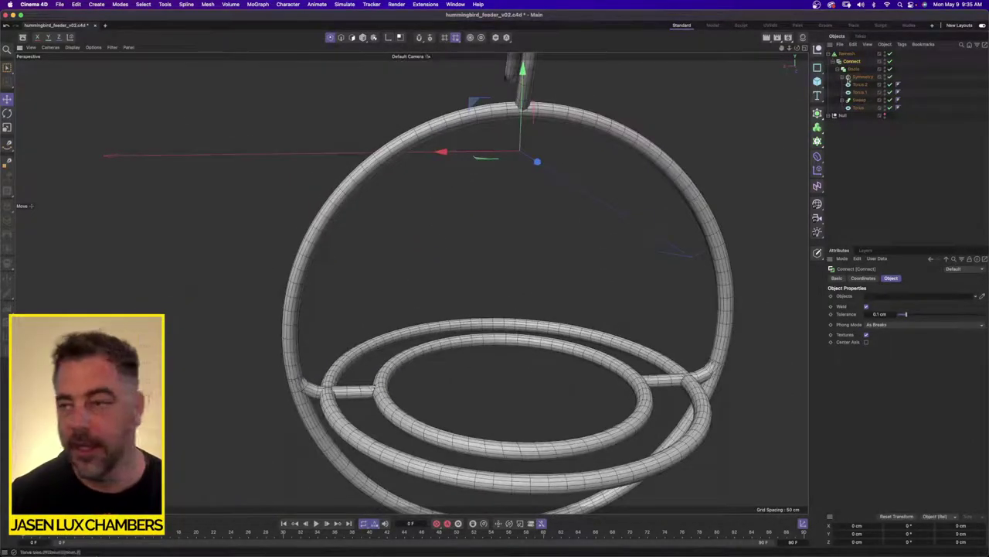
Move the Boole out of the Connect object to the top level, and take its five child objects out of it
{"action": "left_click", "coordinate": [861, 92]}
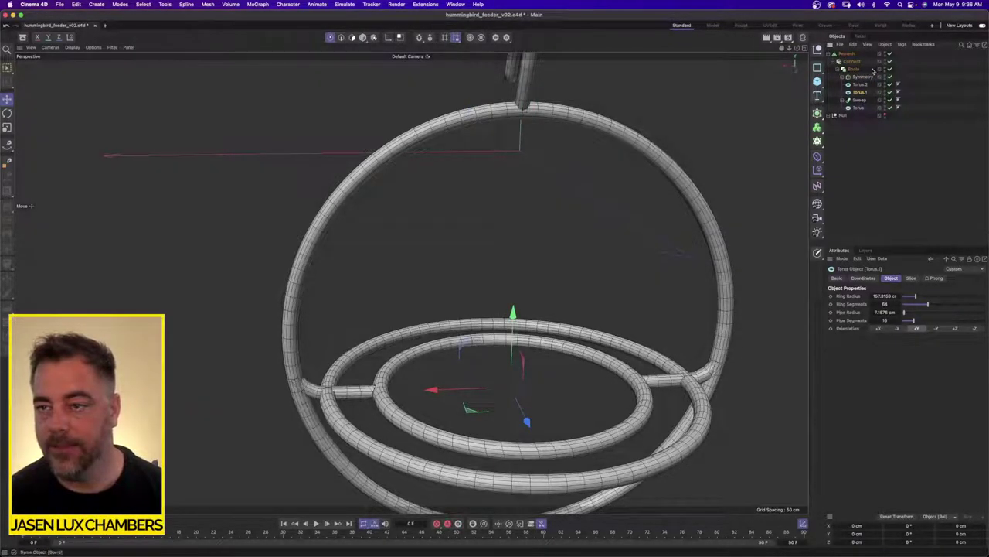
{"action": "left_click_drag", "start_coordinate": [851, 179], "coordinate": [851, 181]}
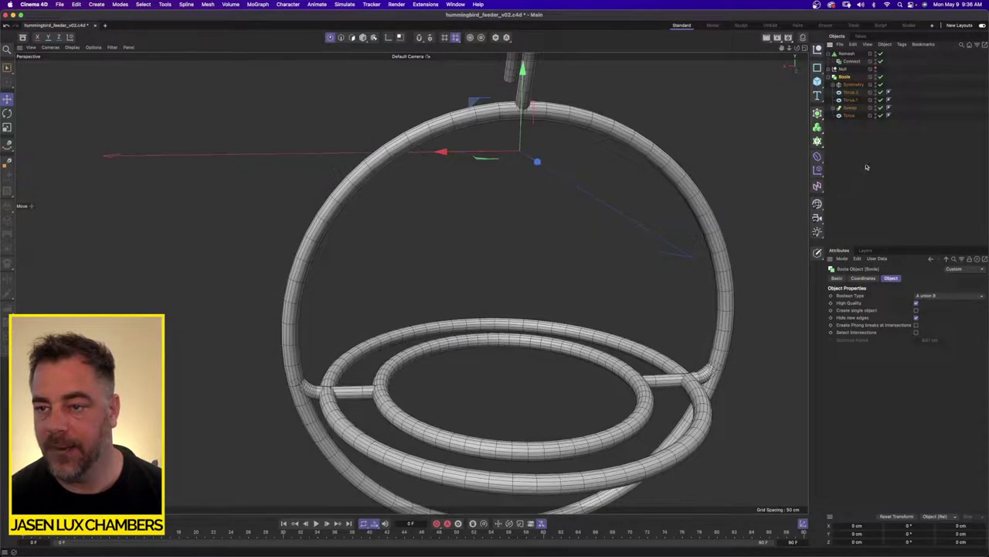
{"action": "key", "text": "super+z"}
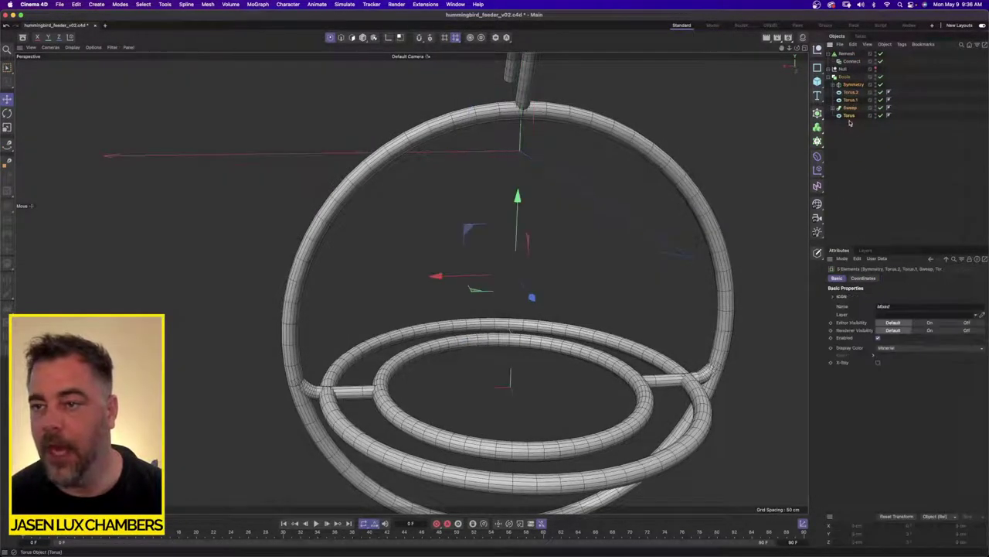
Nest the hook Sweep and the large upright Torus inside the Boole, and place the Boole inside the Connect object under Remesh
{"action": "left_click", "coordinate": [362, 37]}
{"action": "left_click", "coordinate": [530, 85]}
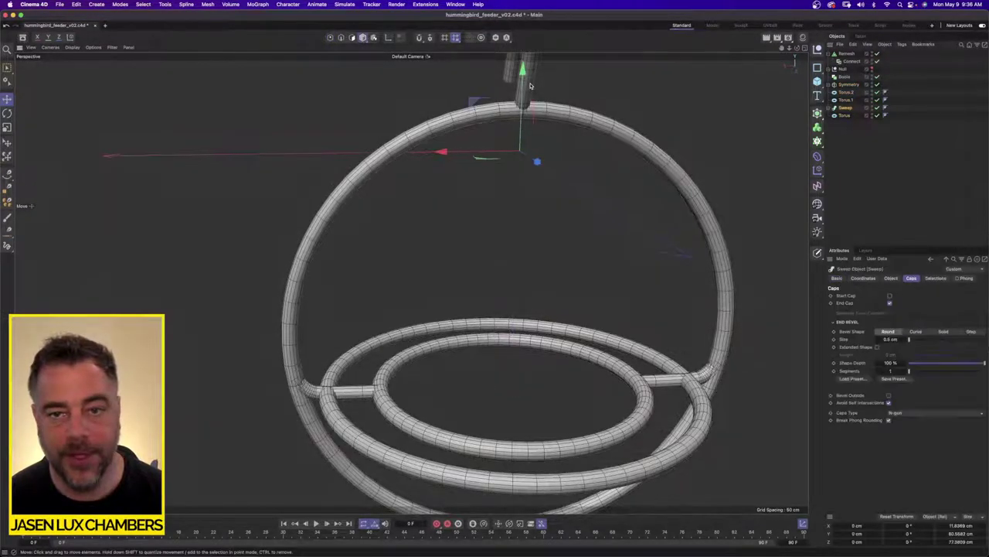
{"action": "left_click", "coordinate": [503, 116], "text": "shift"}
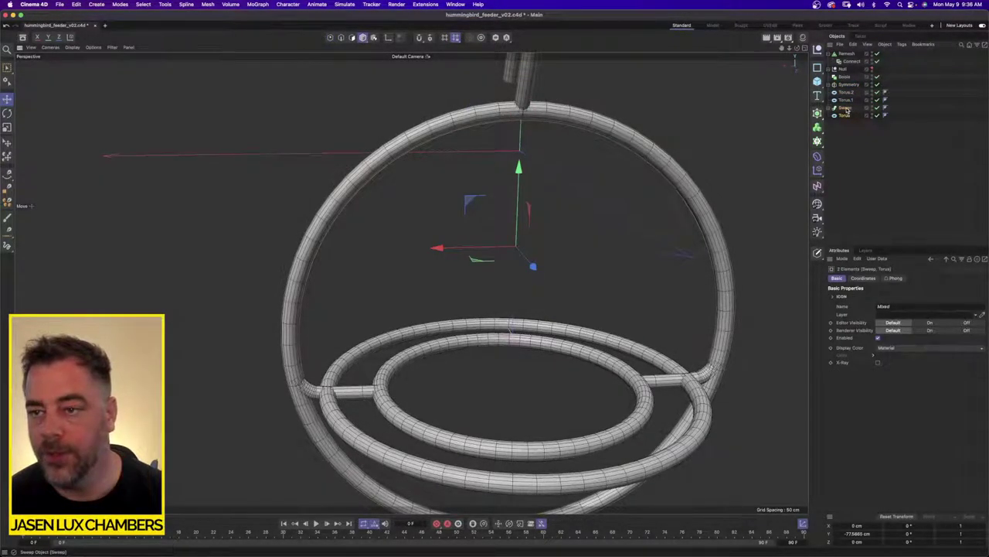
{"action": "left_click_drag", "start_coordinate": [846, 110], "coordinate": [846, 77]}
{"action": "left_click", "coordinate": [845, 77]}
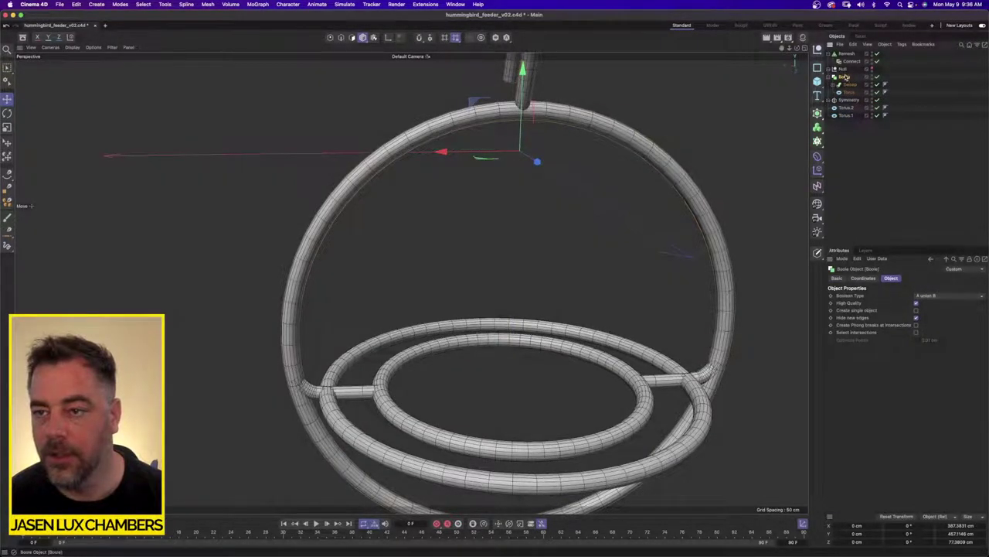
{"action": "left_click_drag", "start_coordinate": [854, 77], "coordinate": [858, 64]}
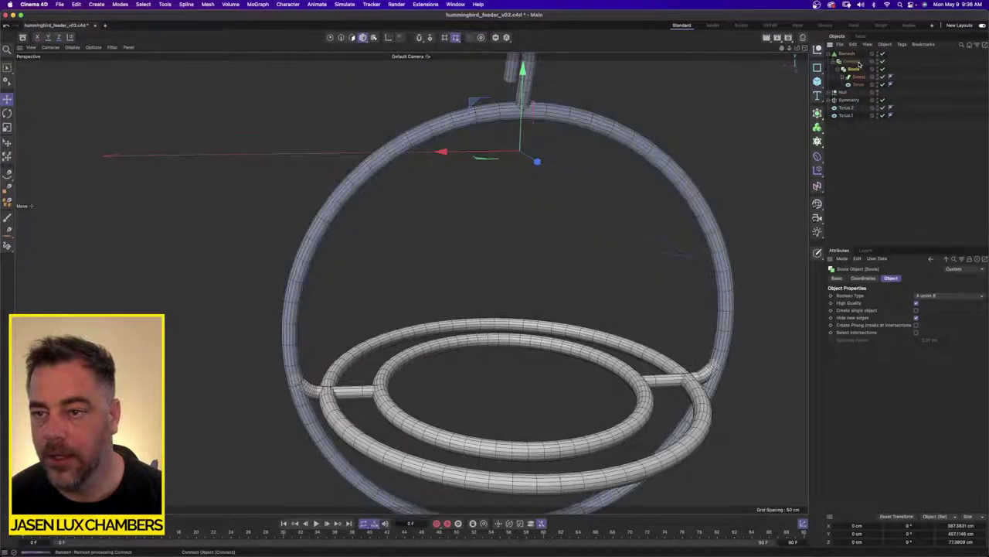
Inspect the remeshed joint between the hook and the large ring up close from several angles
{"action": "mouse_move", "coordinate": [495, 96]}
{"action": "left_mouse_down", "text": "alt"}
{"action": "mouse_move", "coordinate": [543, 93]}
{"action": "mouse_move", "coordinate": [565, 130]}
{"action": "mouse_move", "coordinate": [491, 111]}
{"action": "left_mouse_up", "text": "alt"}
{"action": "right_click_drag", "start_coordinate": [508, 115], "coordinate": [596, 111], "text": "alt"}
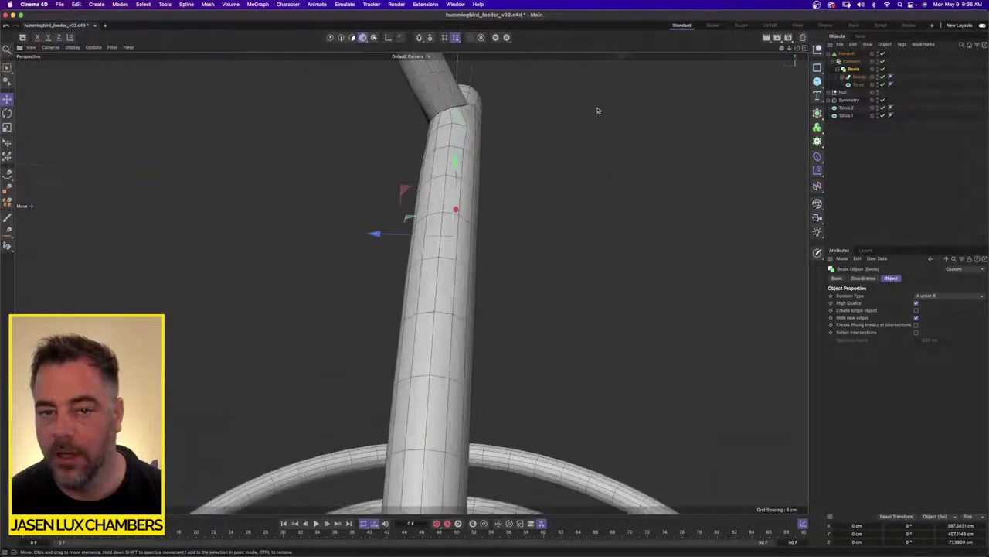
{"action": "mouse_move", "coordinate": [469, 105]}
{"action": "left_mouse_down", "text": "alt"}
{"action": "mouse_move", "coordinate": [513, 117]}
{"action": "mouse_move", "coordinate": [484, 120]}
{"action": "mouse_move", "coordinate": [456, 100]}
{"action": "left_mouse_up", "text": "alt"}
{"action": "right_click_drag", "start_coordinate": [456, 98], "coordinate": [678, 116], "text": "alt"}
{"action": "left_click_drag", "start_coordinate": [677, 114], "coordinate": [530, 168], "text": "alt"}
{"action": "right_click_drag", "start_coordinate": [530, 168], "coordinate": [407, 208], "text": "alt"}
{"action": "left_click_drag", "start_coordinate": [406, 207], "coordinate": [421, 203], "text": "alt"}
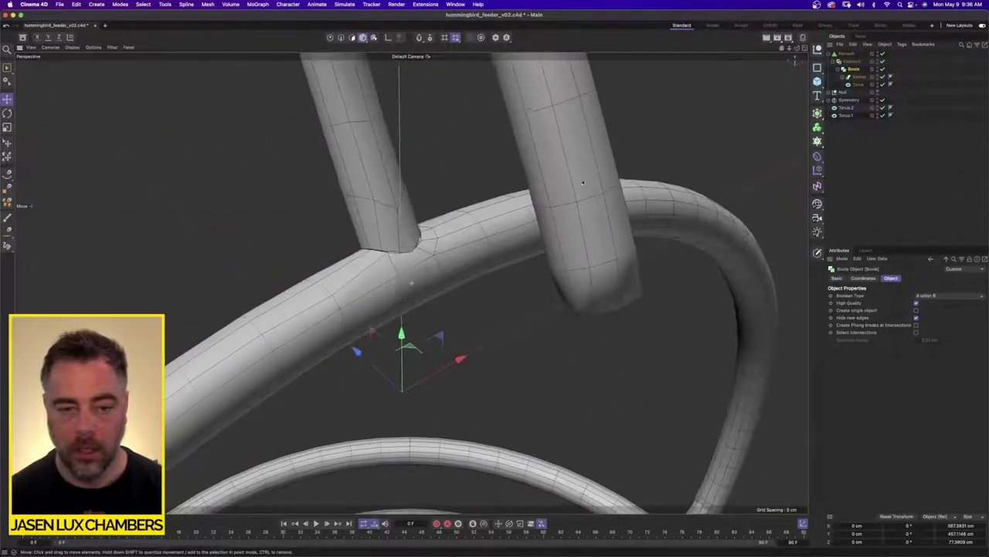
Review the settings of the Remesh, Connect and hook Sweep objects, including the Sweep's Circle and Spline
{"action": "left_click", "coordinate": [847, 55]}
{"action": "left_click", "coordinate": [850, 61]}
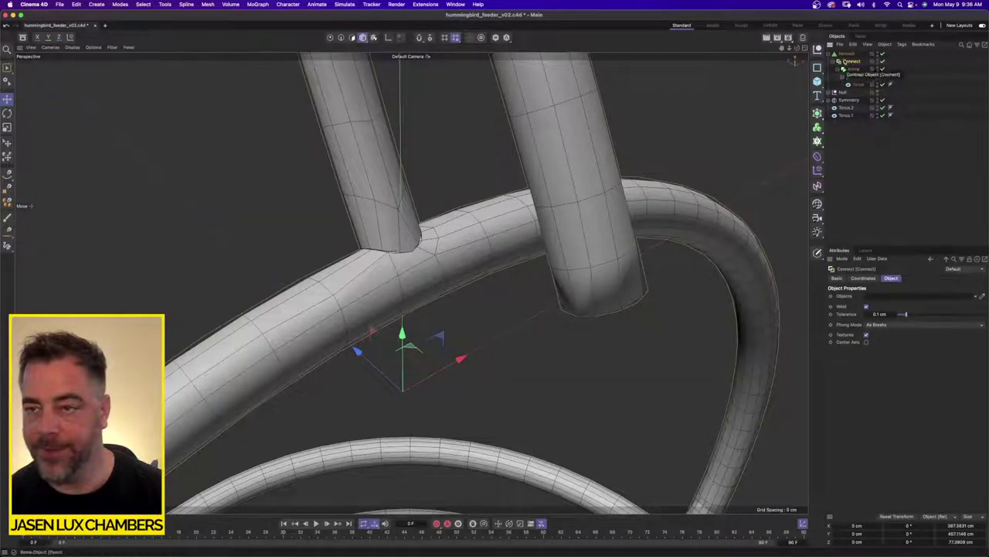
{"action": "left_click", "coordinate": [846, 54]}
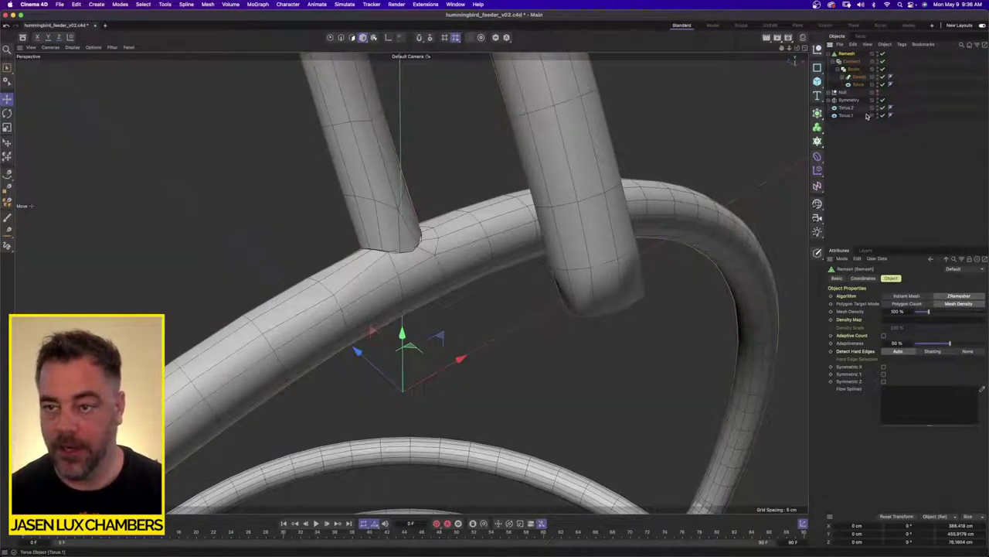
{"action": "left_click", "coordinate": [862, 77]}
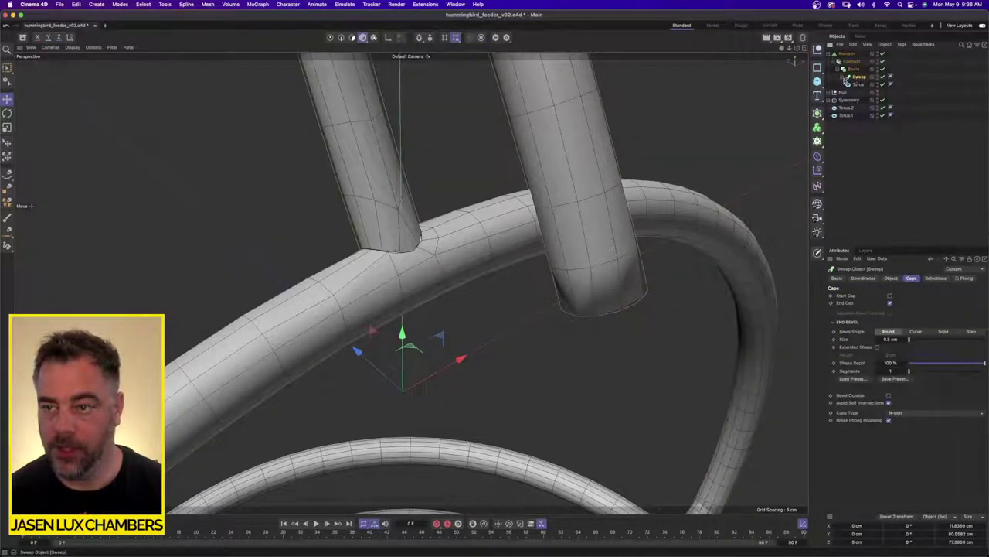
{"action": "left_click", "coordinate": [845, 78]}
{"action": "left_click", "coordinate": [860, 84]}
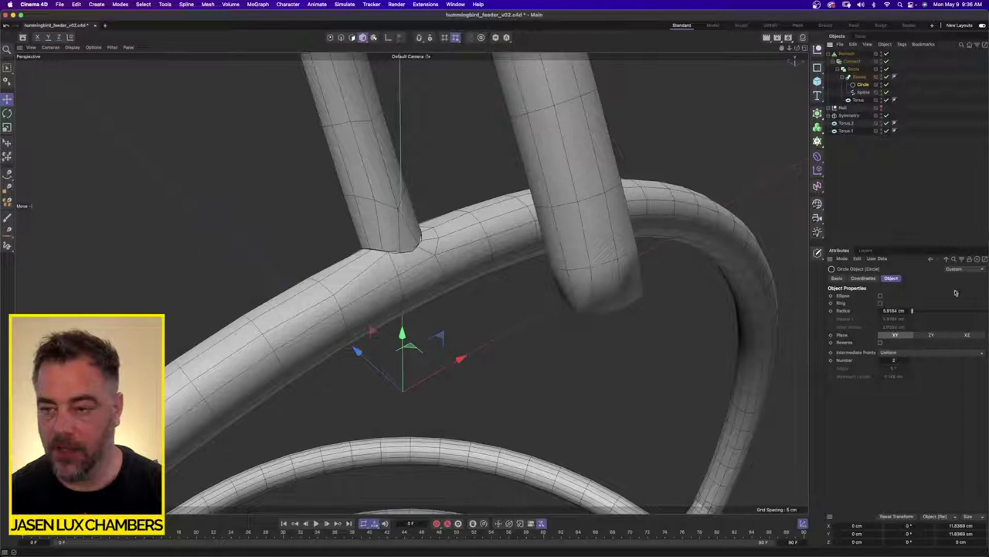
{"action": "left_click", "coordinate": [861, 93]}
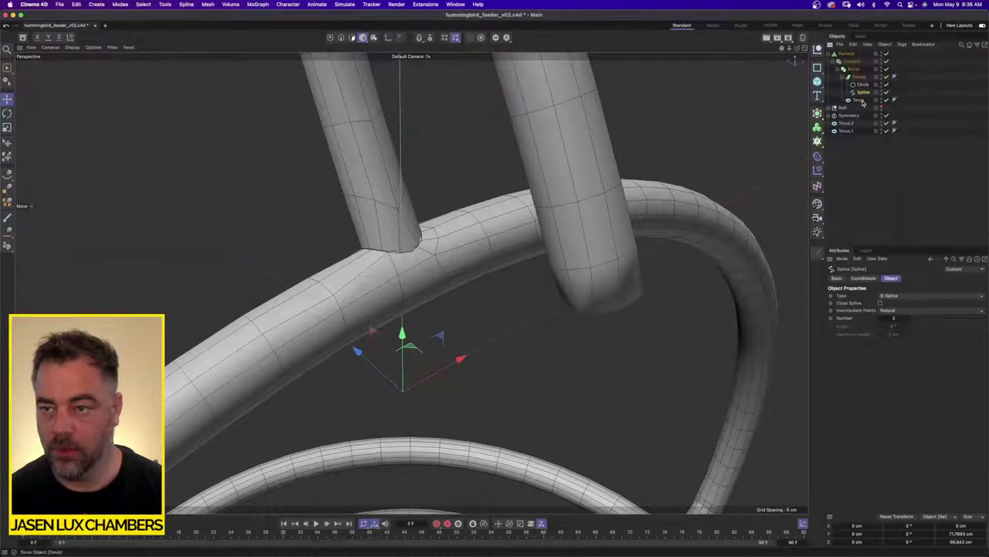
Try 8 pipe segments on the Torus inside the Boole and check the hook joint
{"action": "left_click", "coordinate": [859, 101]}
{"action": "left_click_drag", "start_coordinate": [508, 283], "coordinate": [425, 294], "text": "alt"}
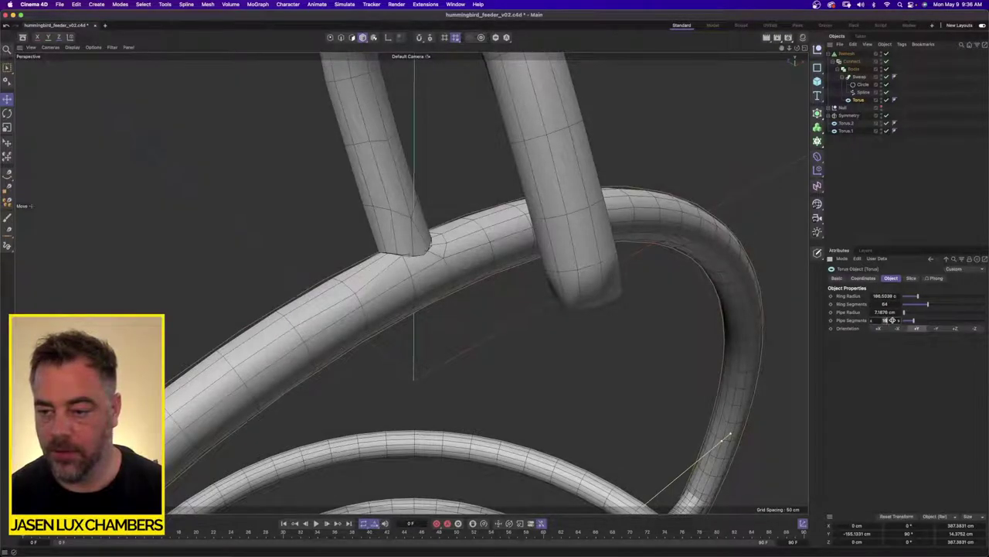
{"action": "mouse_move", "coordinate": [386, 136]}
{"action": "left_mouse_down", "text": "alt"}
{"action": "mouse_move", "coordinate": [406, 122]}
{"action": "mouse_move", "coordinate": [397, 132]}
{"action": "left_mouse_up", "text": "alt"}
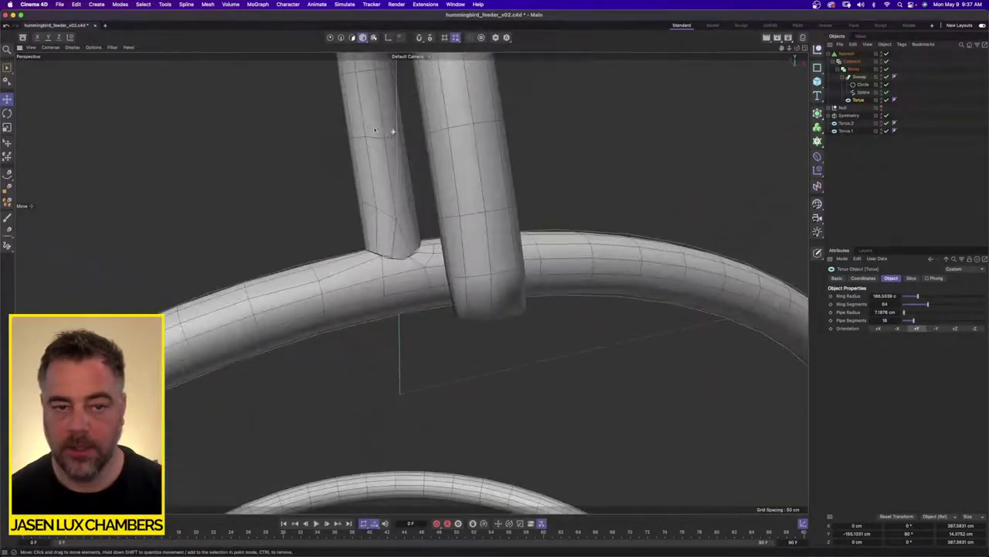
{"action": "type", "text": "8"}
{"action": "key", "text": "Return"}
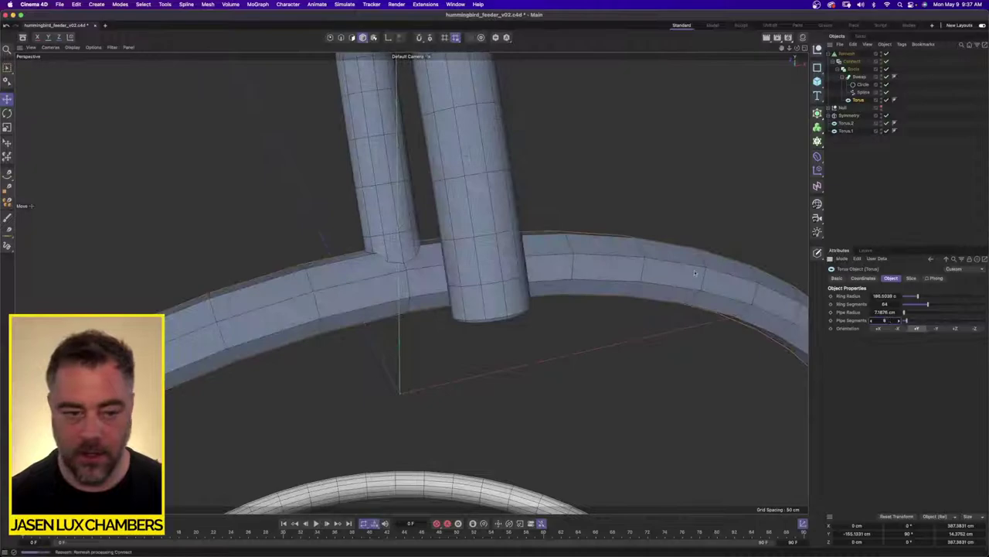
{"action": "left_click_drag", "start_coordinate": [368, 256], "coordinate": [438, 258], "text": "alt"}
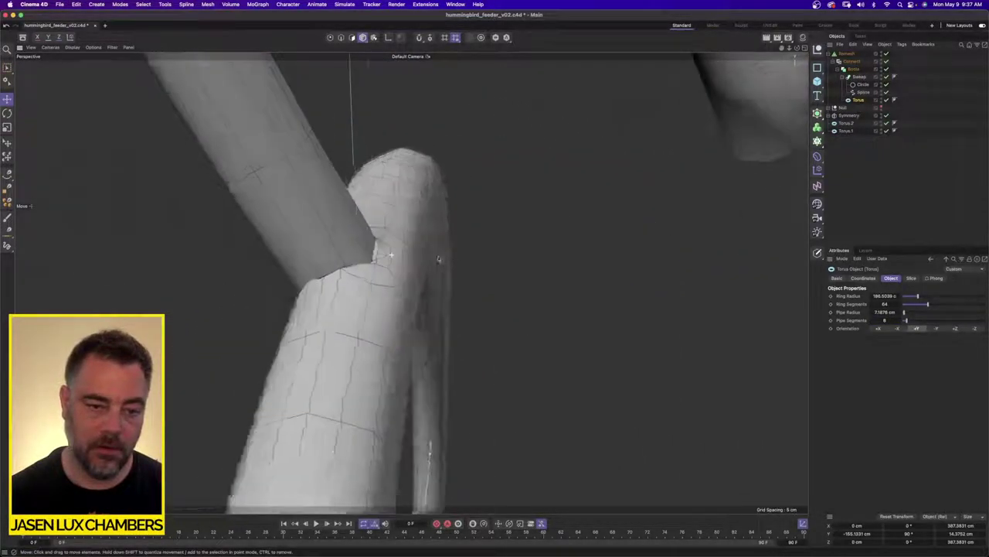
Try 4 pipe segments on the Torus inside the Boole and check the whole frame
{"action": "double_click", "coordinate": [892, 319]}
{"action": "type", "text": "4"}
{"action": "key", "text": "Return"}
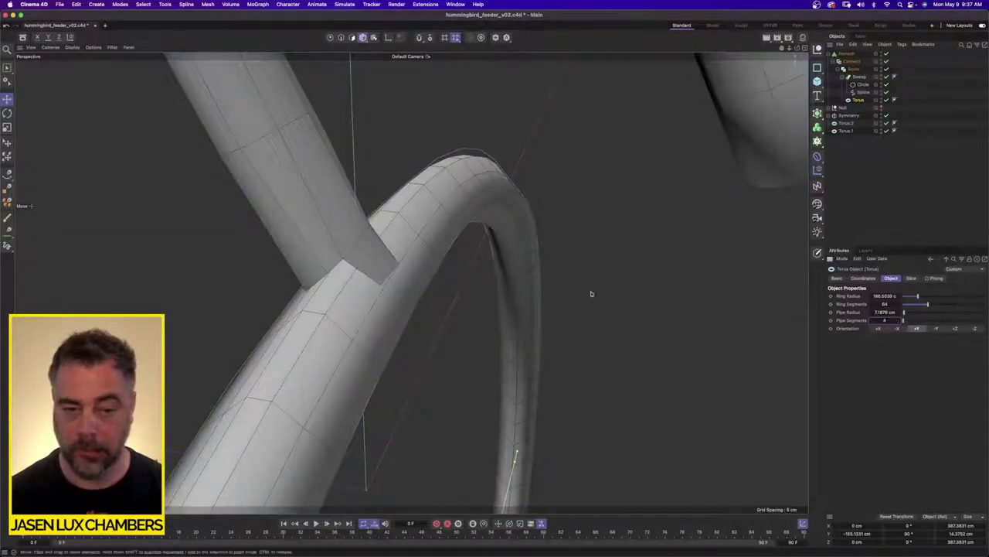
{"action": "left_click_drag", "start_coordinate": [589, 289], "coordinate": [713, 276], "text": "alt"}
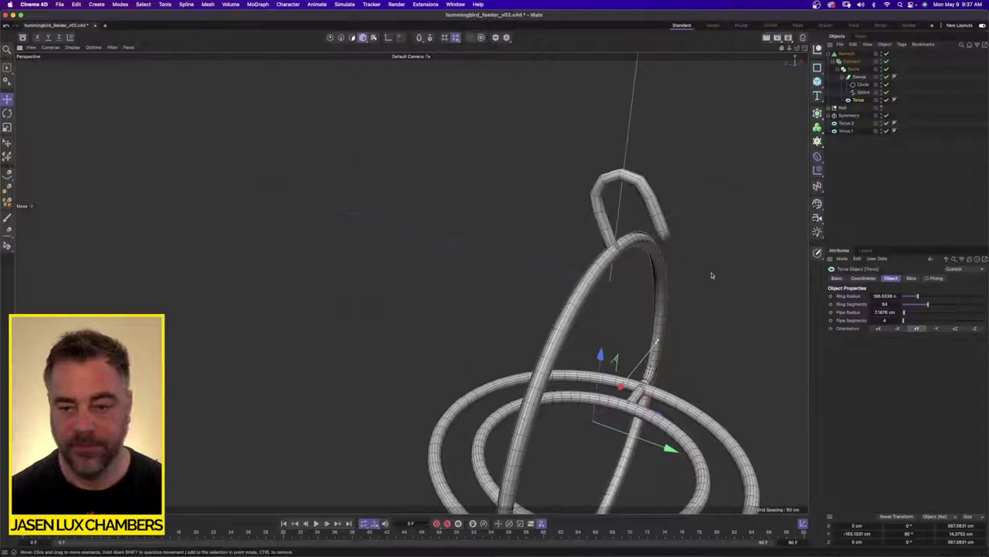
{"action": "left_click_drag", "start_coordinate": [468, 182], "coordinate": [549, 192], "text": "alt"}
{"action": "middle_click_drag", "start_coordinate": [550, 193], "coordinate": [372, 109], "text": "alt"}
{"action": "right_click_drag", "start_coordinate": [371, 109], "coordinate": [988, 357], "text": "alt"}
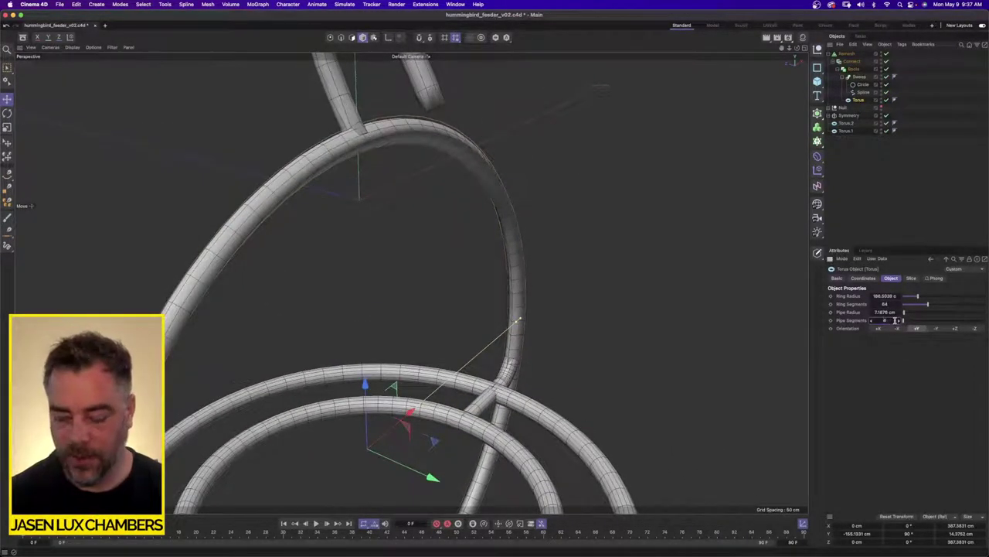
Try a Connect weld tolerance of 0.2 cm and inspect the hook joint
{"action": "left_click", "coordinate": [851, 62]}
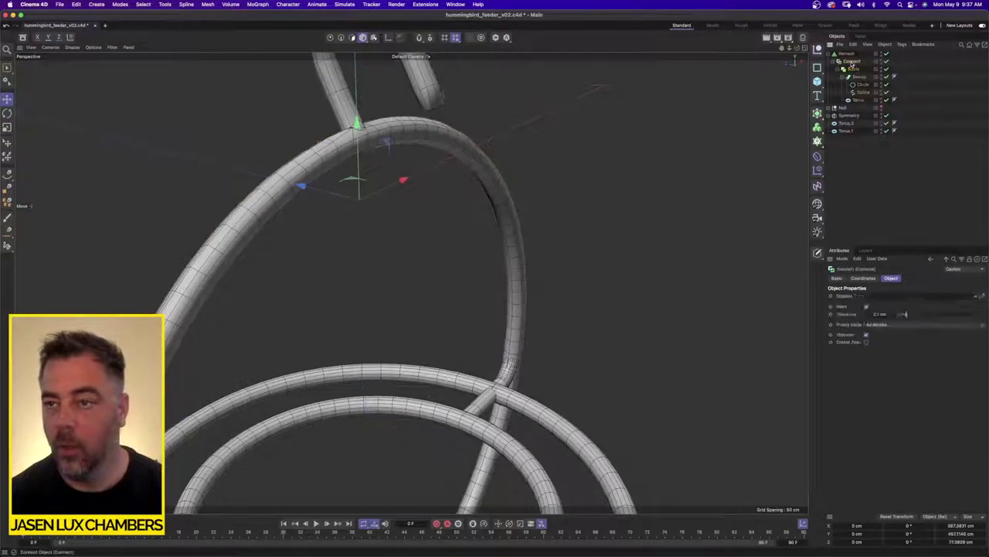
{"action": "double_click", "coordinate": [884, 315]}
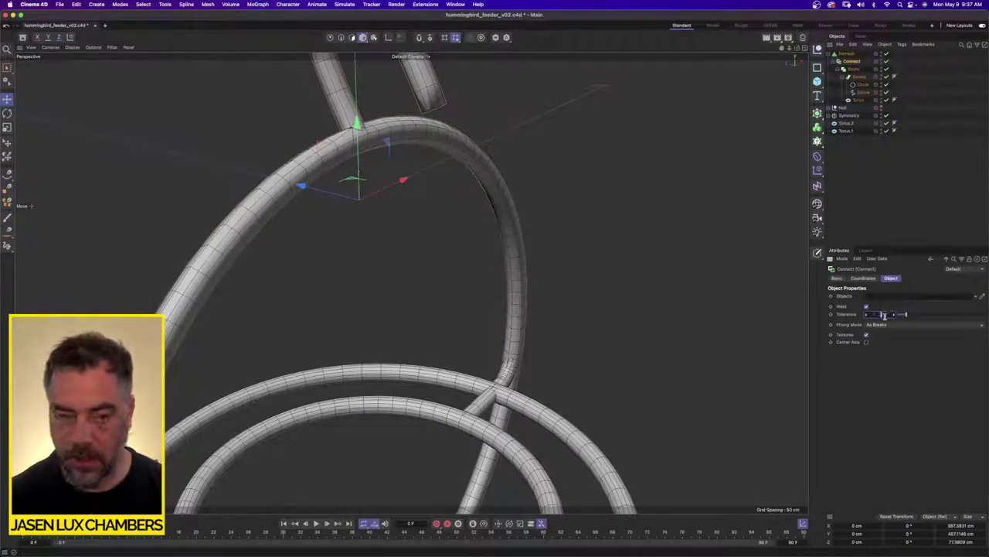
{"action": "type", "text": "0.2"}
{"action": "key", "text": "Return"}
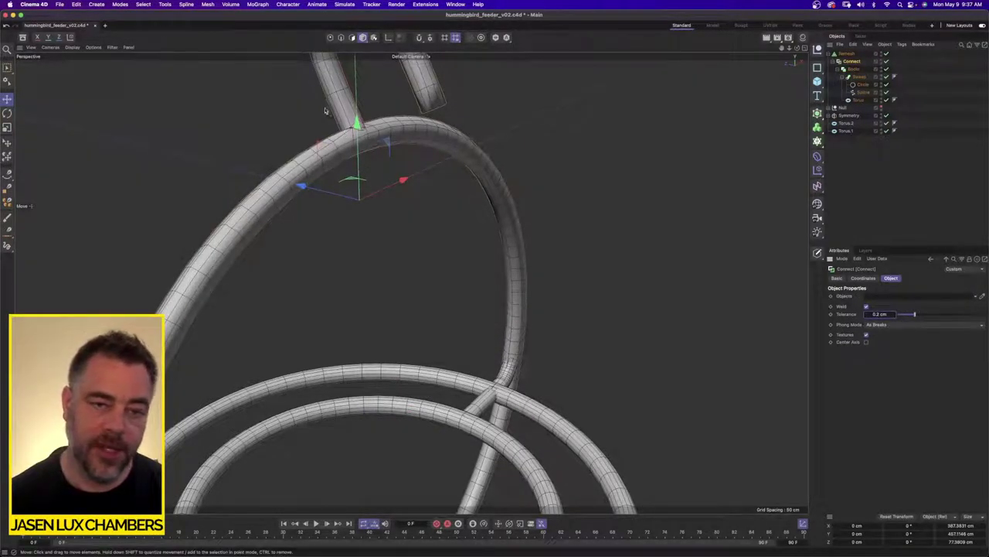
{"action": "left_click_drag", "start_coordinate": [325, 111], "coordinate": [400, 139], "text": "alt"}
{"action": "right_click_drag", "start_coordinate": [405, 139], "coordinate": [472, 174], "text": "alt"}
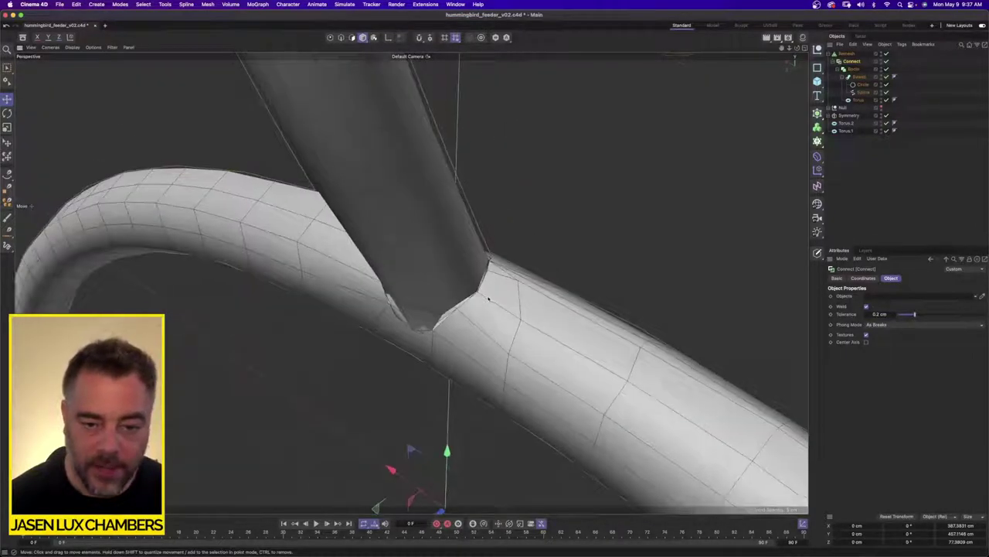
{"action": "left_click_drag", "start_coordinate": [488, 299], "coordinate": [591, 303], "text": "alt"}
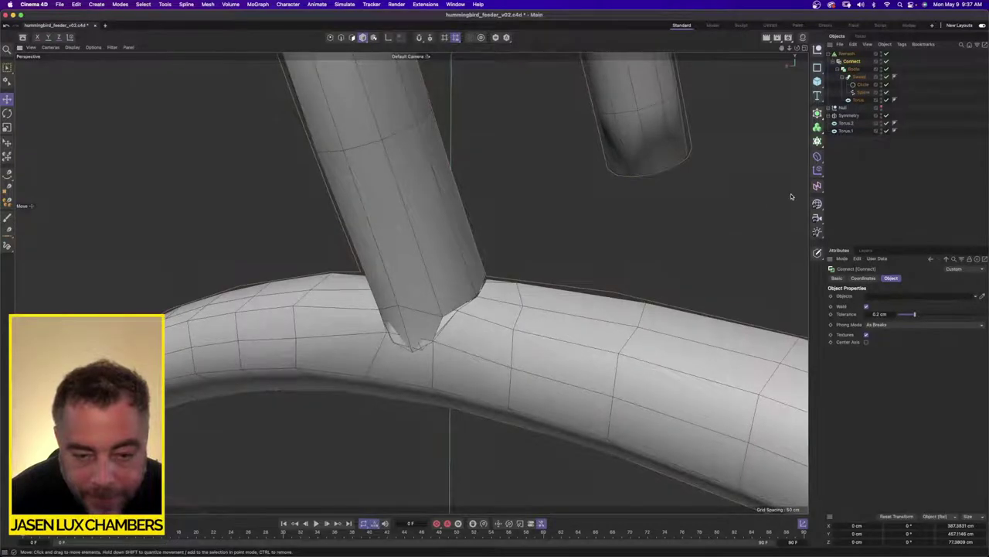
{"action": "left_click_drag", "start_coordinate": [536, 287], "coordinate": [559, 292], "text": "alt"}
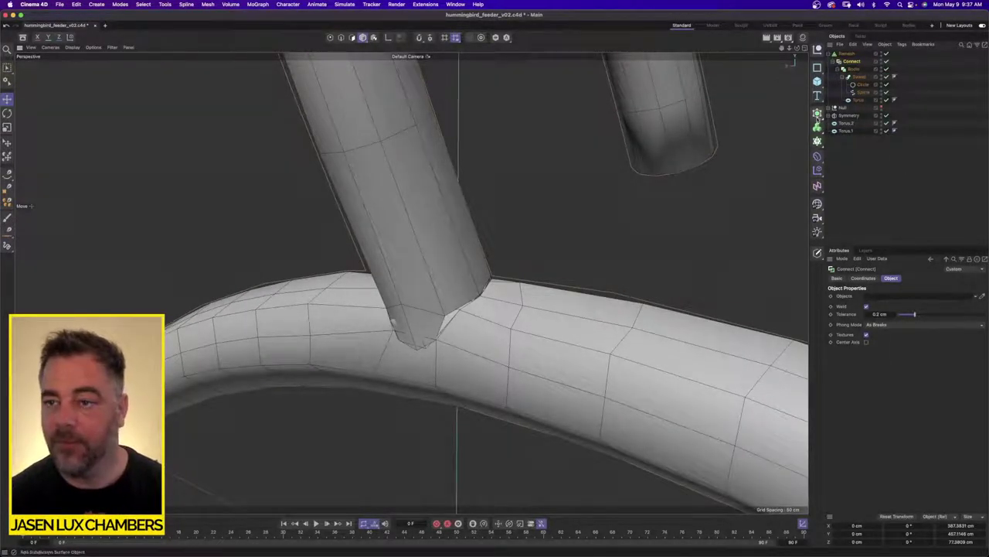
Try adding a Subdivision Surface as parent of the Remesh object and check the joint
{"action": "left_click", "coordinate": [818, 116]}
{"action": "left_click_drag", "start_coordinate": [848, 61], "coordinate": [851, 54]}
{"action": "left_click", "coordinate": [863, 158]}
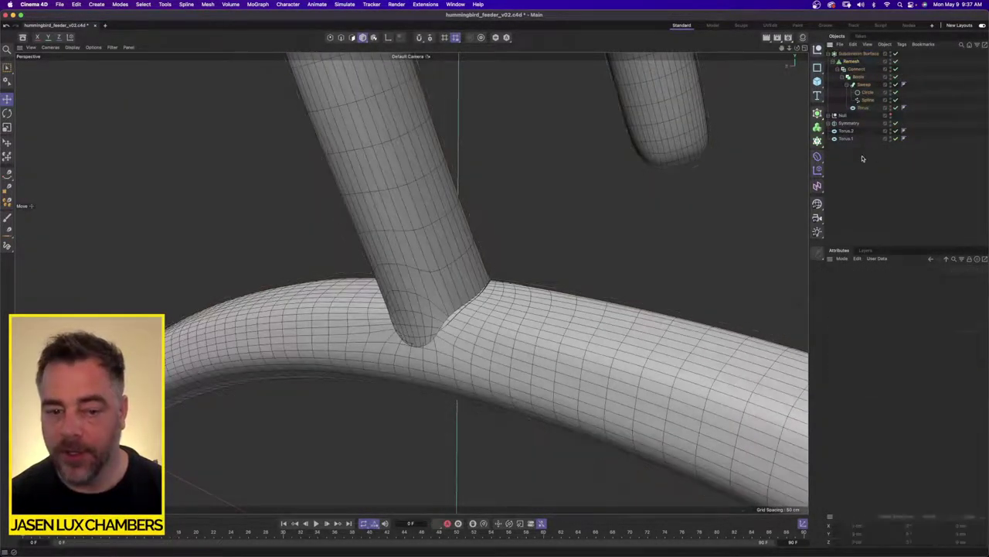
{"action": "left_click_drag", "start_coordinate": [440, 263], "coordinate": [409, 270], "text": "alt"}
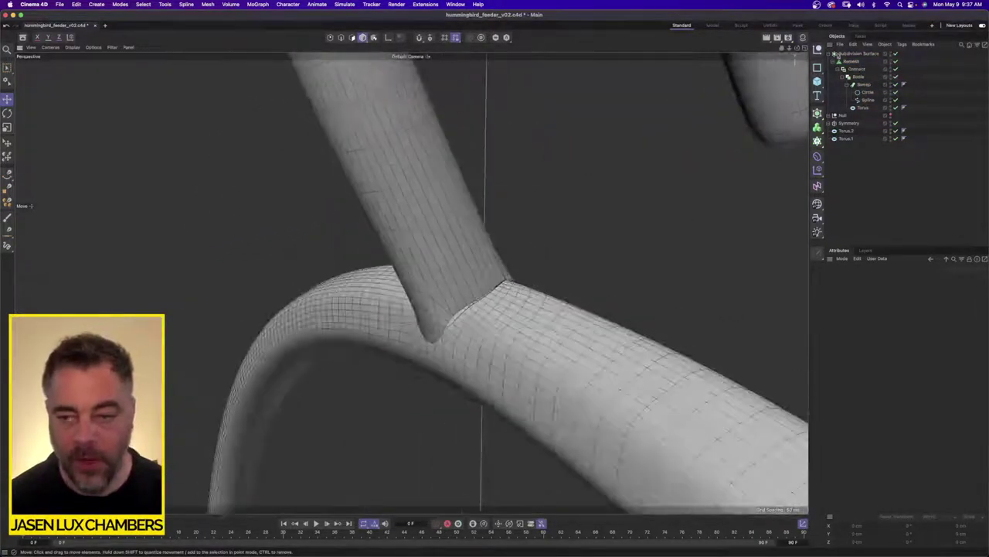
Undo the Subdivision Surface, the Connect tolerance change and the Torus pipe segment changes
{"action": "key", "text": "super+z"}
{"action": "key", "text": "super+z"}
{"action": "key", "text": "super+z"}
{"action": "key", "text": "super+z"}
{"action": "key", "text": "super+z"}
{"action": "key", "text": "super+z"}
{"action": "key", "text": "super+z"}
{"action": "key", "text": "super+z"}
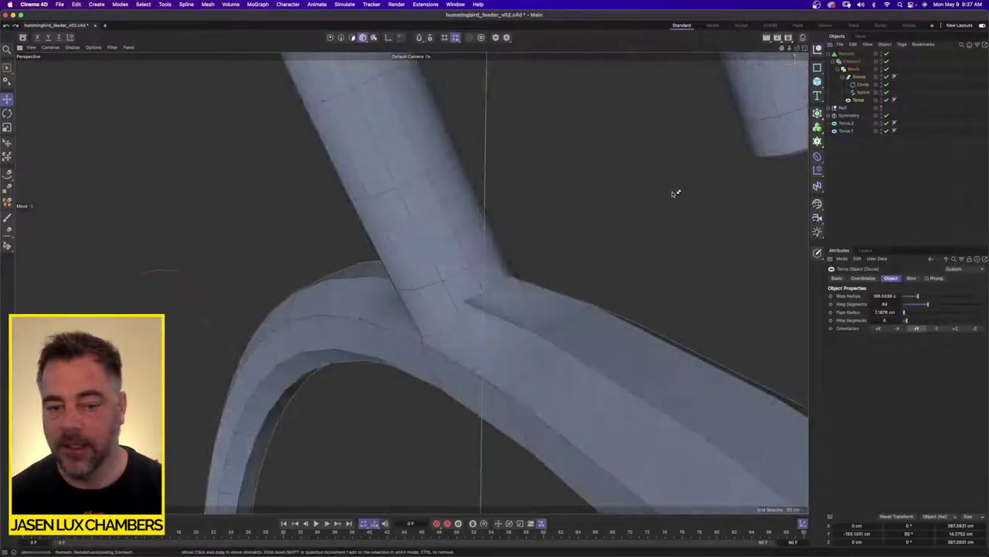
{"action": "key", "text": "super+z"}
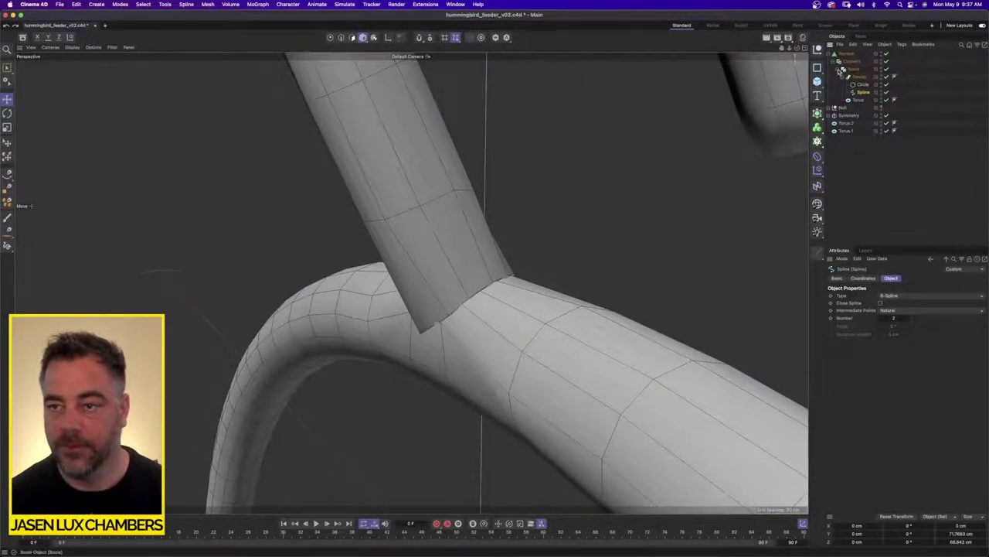
Turn off High Quality on the Boole object
{"action": "left_click", "coordinate": [842, 69]}
{"action": "left_click", "coordinate": [853, 69]}
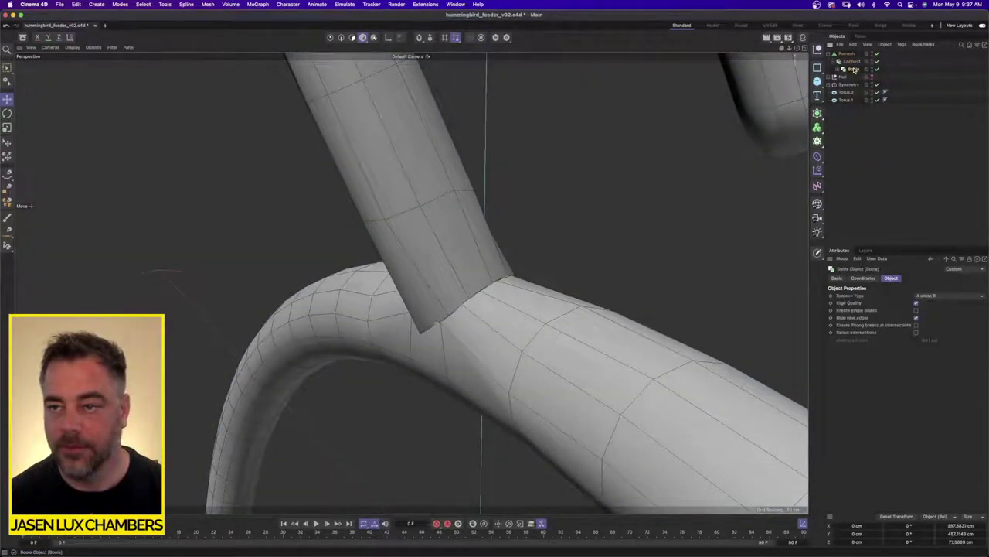
{"action": "left_click", "coordinate": [917, 303]}
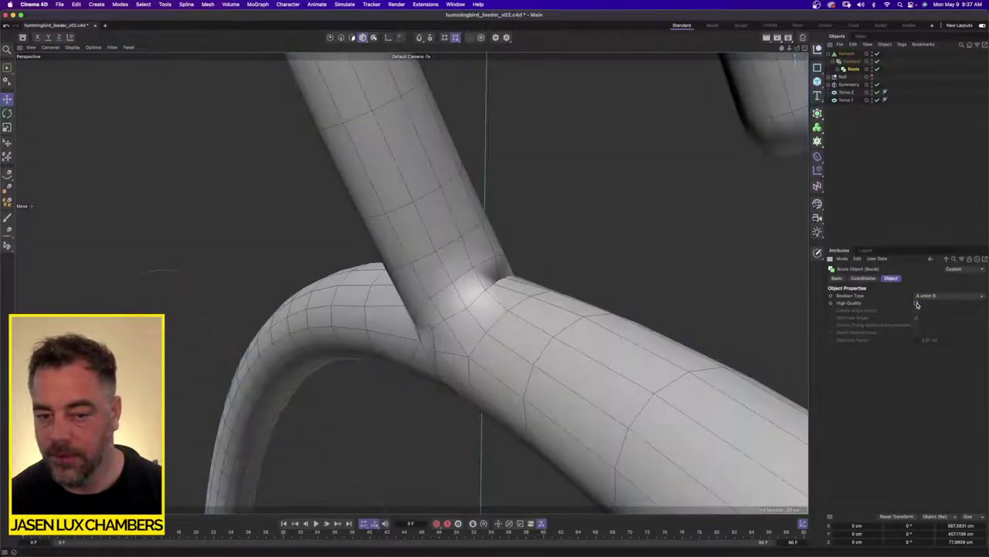
Inspect the blended hook joint from several angles and review the Connect object's settings
{"action": "left_click_drag", "start_coordinate": [794, 312], "coordinate": [478, 263], "text": "alt"}
{"action": "right_click_drag", "start_coordinate": [477, 263], "coordinate": [410, 283], "text": "alt"}
{"action": "left_click_drag", "start_coordinate": [410, 283], "coordinate": [433, 311], "text": "alt"}
{"action": "left_click", "coordinate": [852, 62]}
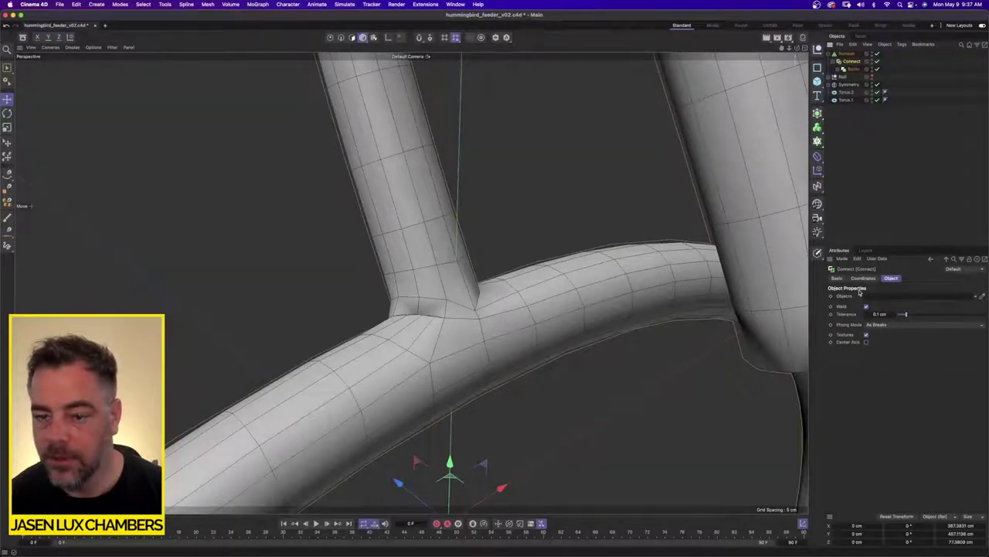
{"action": "mouse_move", "coordinate": [525, 316]}
{"action": "left_mouse_down", "text": "alt"}
{"action": "mouse_move", "coordinate": [554, 317]}
{"action": "mouse_move", "coordinate": [539, 316]}
{"action": "left_mouse_up", "text": "alt"}
{"action": "left_click_drag", "start_coordinate": [510, 363], "coordinate": [511, 362], "text": "alt"}
{"action": "left_click_drag", "start_coordinate": [429, 382], "coordinate": [358, 379], "text": "alt"}
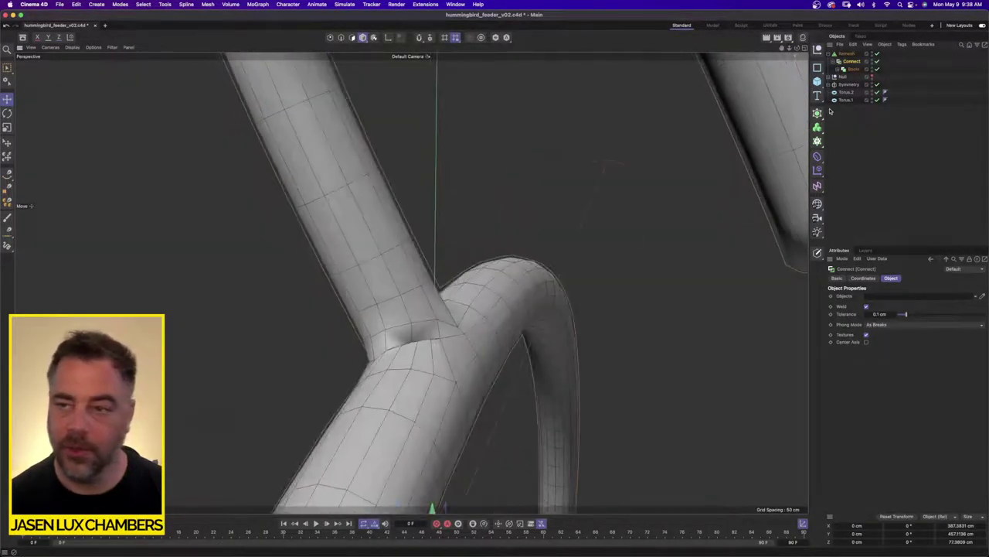
Set the pipe segments of the Torus inside the Boole to 8 and check the hook joint
{"action": "left_click", "coordinate": [838, 70]}
{"action": "left_click", "coordinate": [858, 99]}
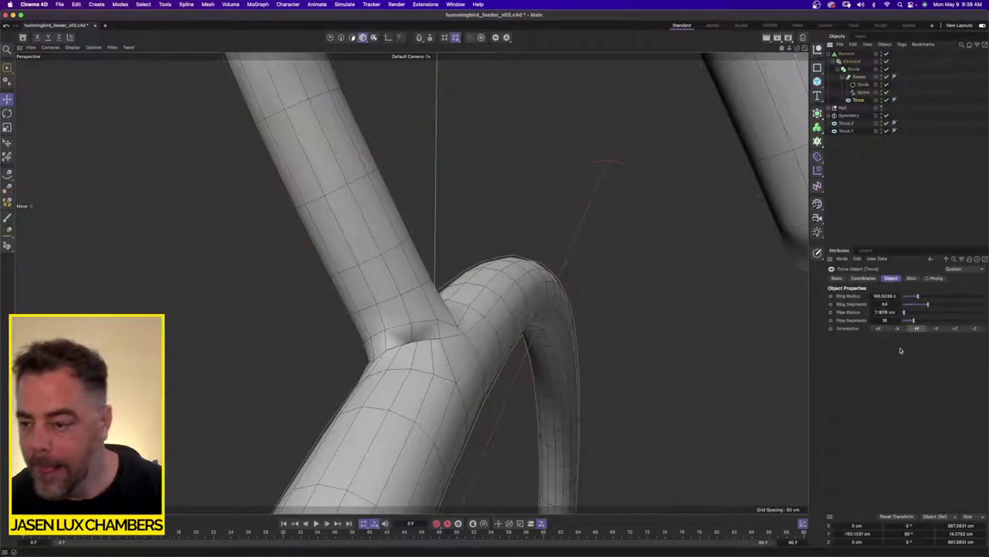
{"action": "left_click", "coordinate": [889, 319]}
{"action": "type", "text": "8"}
{"action": "key", "text": "Return"}
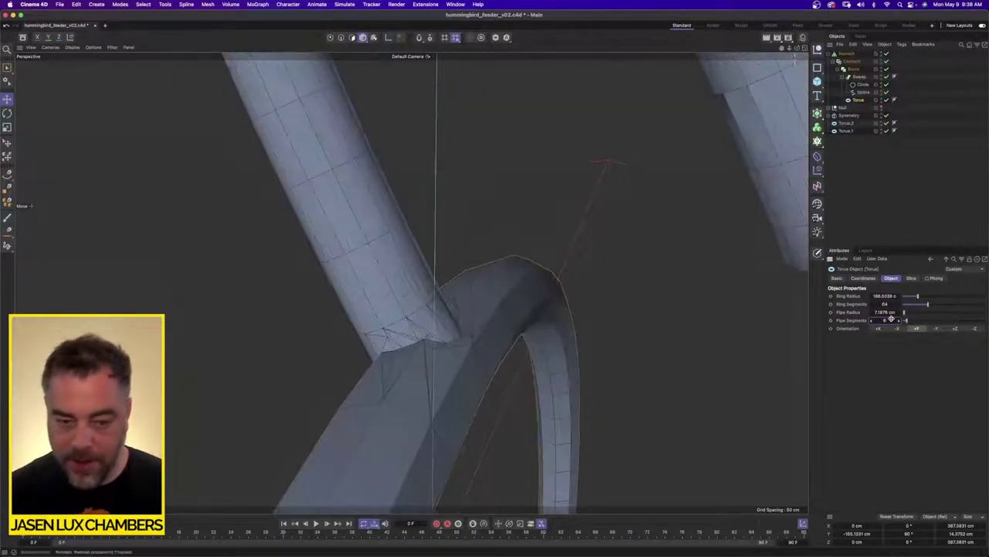
{"action": "left_click_drag", "start_coordinate": [446, 341], "coordinate": [509, 319], "text": "alt"}
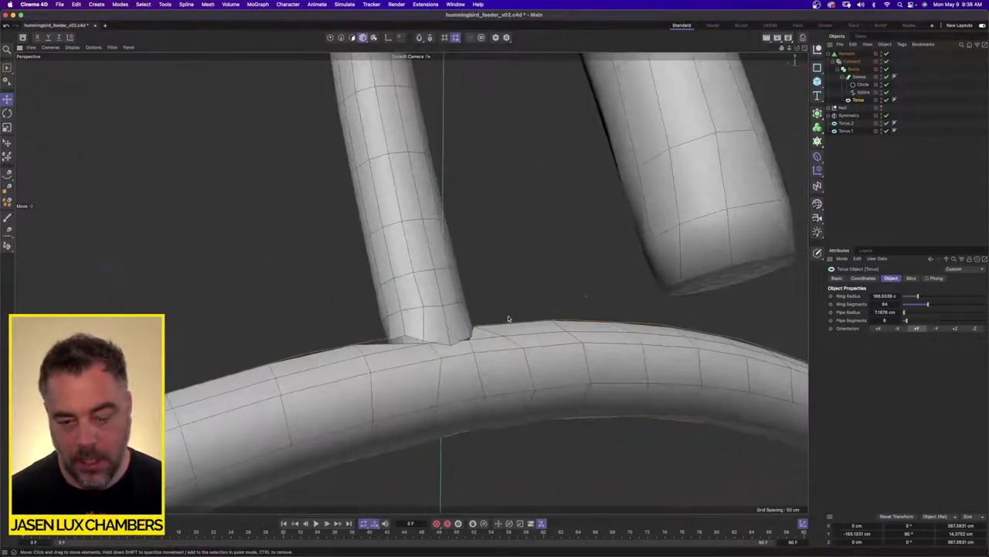
Set the ring segments of the Torus inside the Boole to 32 and check the hook joint
{"action": "double_click", "coordinate": [886, 304]}
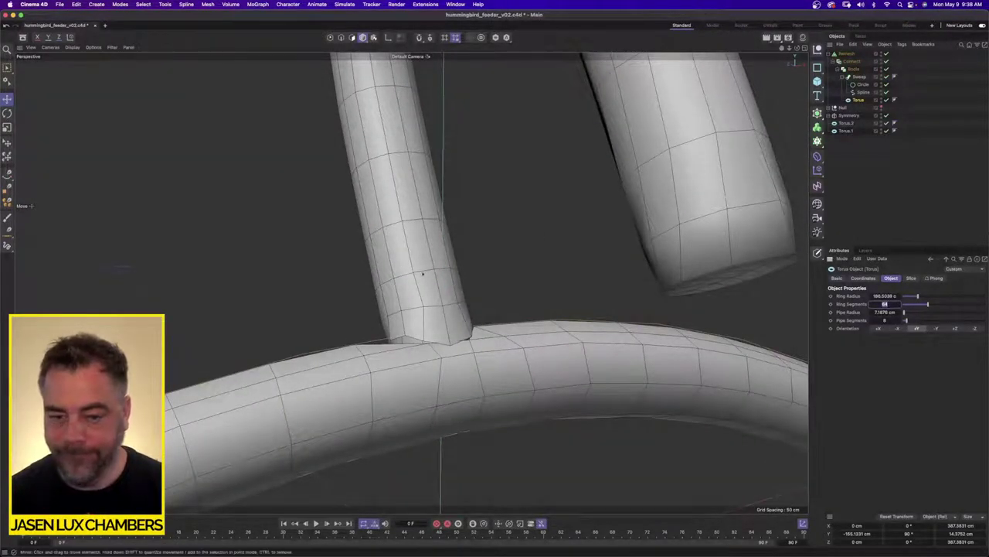
{"action": "right_click_drag", "start_coordinate": [424, 272], "coordinate": [376, 291], "text": "alt"}
{"action": "left_click_drag", "start_coordinate": [375, 291], "coordinate": [674, 295], "text": "alt"}
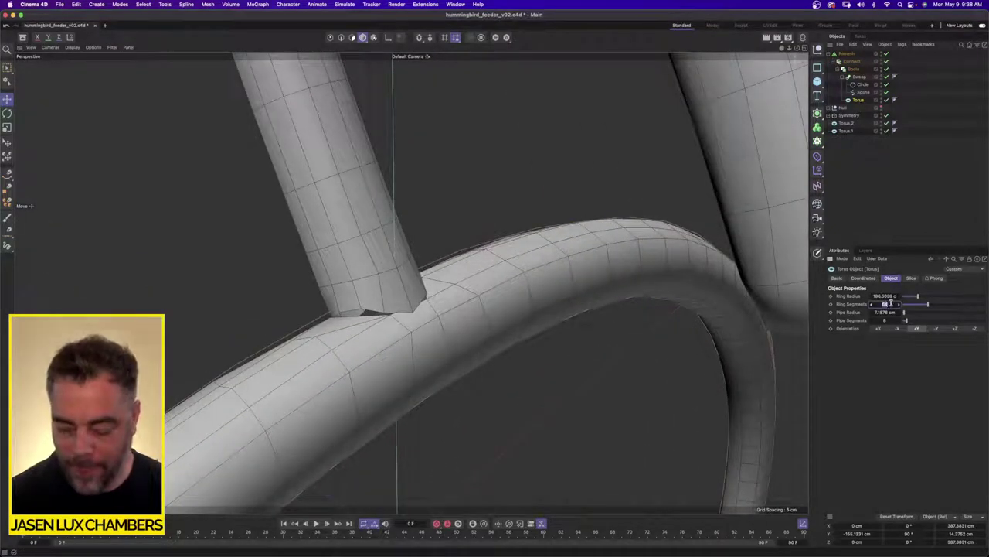
{"action": "type", "text": "32"}
{"action": "key", "text": "Return"}
{"action": "left_click_drag", "start_coordinate": [515, 342], "coordinate": [473, 296], "text": "alt"}
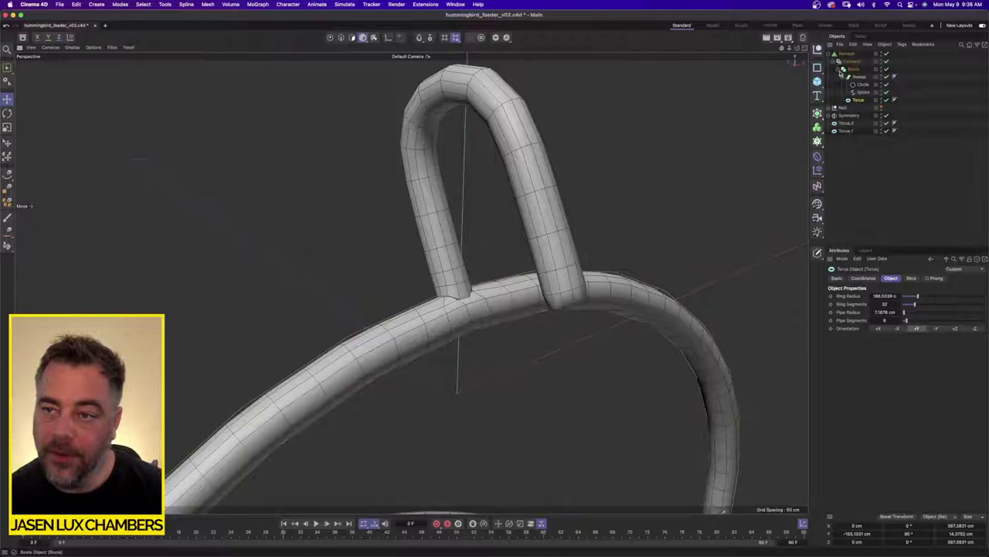
Move the hook Sweep and the Torus out of the Boole to the end of the object hierarchy
{"action": "left_click", "coordinate": [858, 77]}
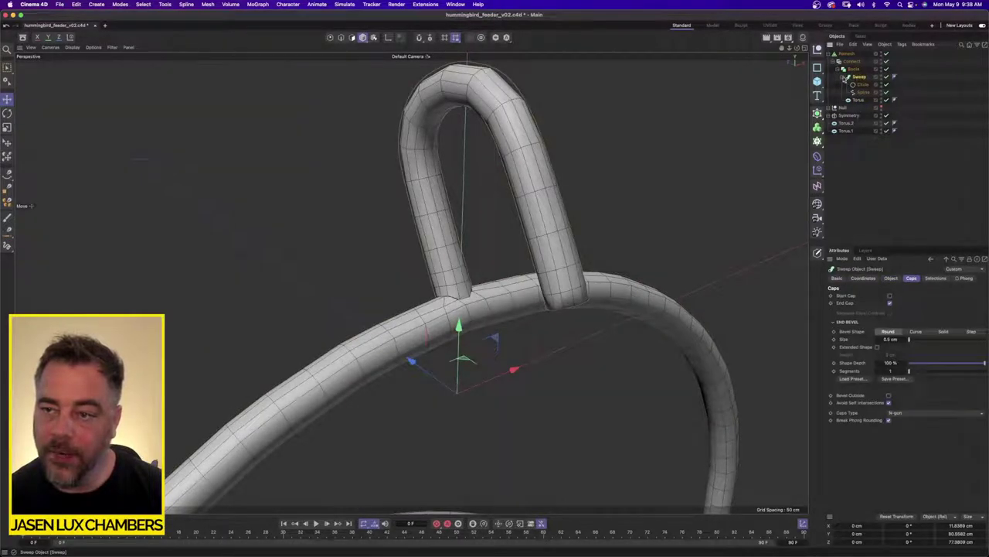
{"action": "left_click", "coordinate": [842, 78]}
{"action": "left_click", "coordinate": [858, 85]}
{"action": "left_click", "coordinate": [860, 77], "text": "shift"}
{"action": "left_click_drag", "start_coordinate": [859, 78], "coordinate": [839, 146]}
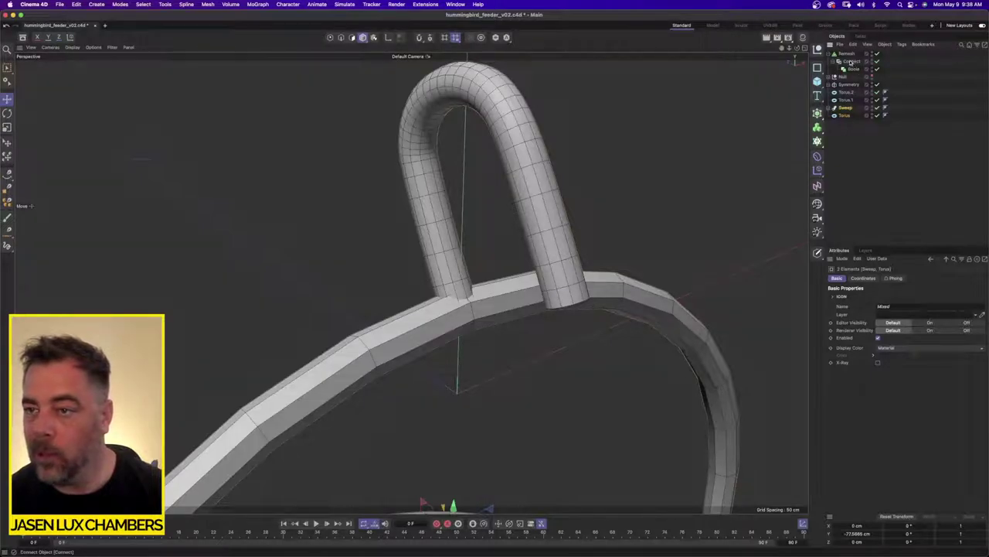
Delete the Remesh object with its nested Connect and Boole, and save the file
{"action": "left_click", "coordinate": [851, 55]}
{"action": "key", "text": "Delete"}
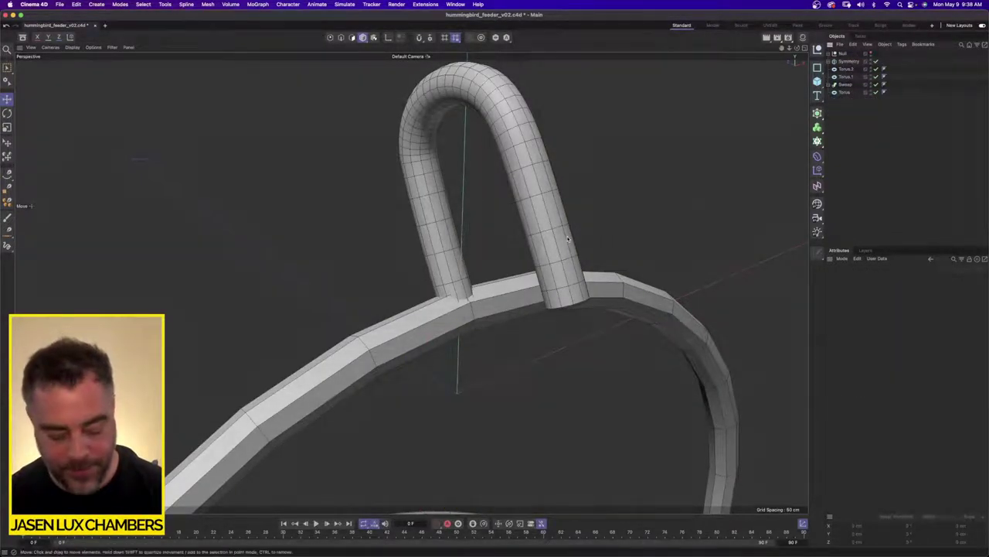
{"action": "key", "text": "super+s"}
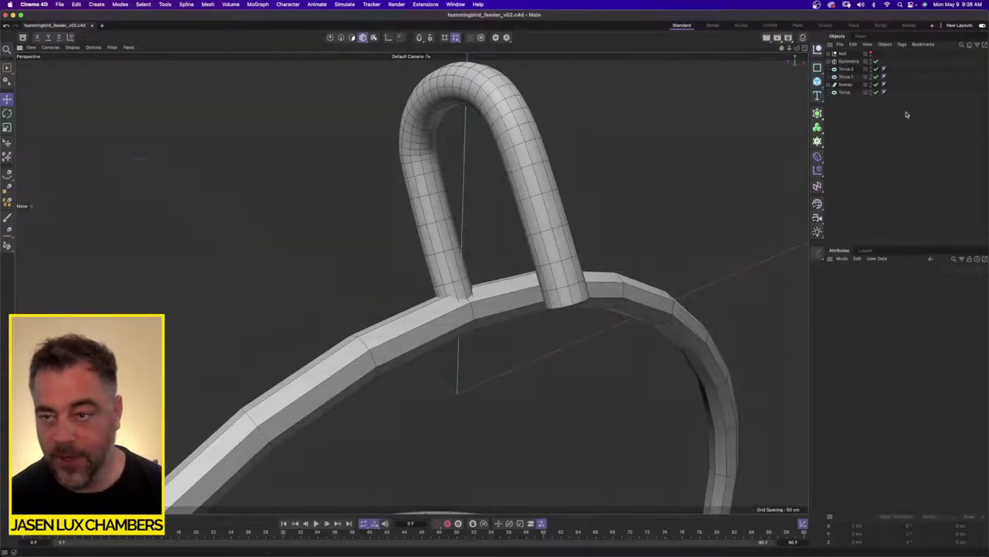
Add a Volume Mesher with a Volume Builder nested inside it
{"action": "left_click_drag", "start_coordinate": [817, 126], "coordinate": [854, 153]}
{"action": "left_click", "coordinate": [844, 138]}
{"action": "left_click_drag", "start_coordinate": [860, 62], "coordinate": [864, 54]}
{"action": "left_click", "coordinate": [862, 132]}
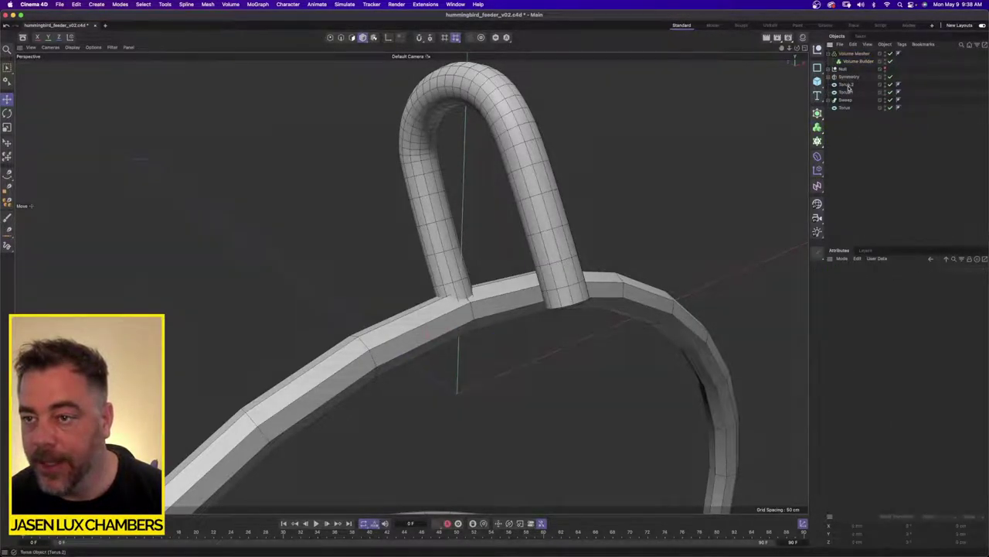
Place the Symmetry, Torus.2, Torus.1, Sweep and Torus objects inside the Volume Builder
{"action": "left_click", "coordinate": [848, 77]}
{"action": "left_click", "coordinate": [848, 107], "text": "shift"}
{"action": "left_click_drag", "start_coordinate": [848, 105], "coordinate": [861, 63]}
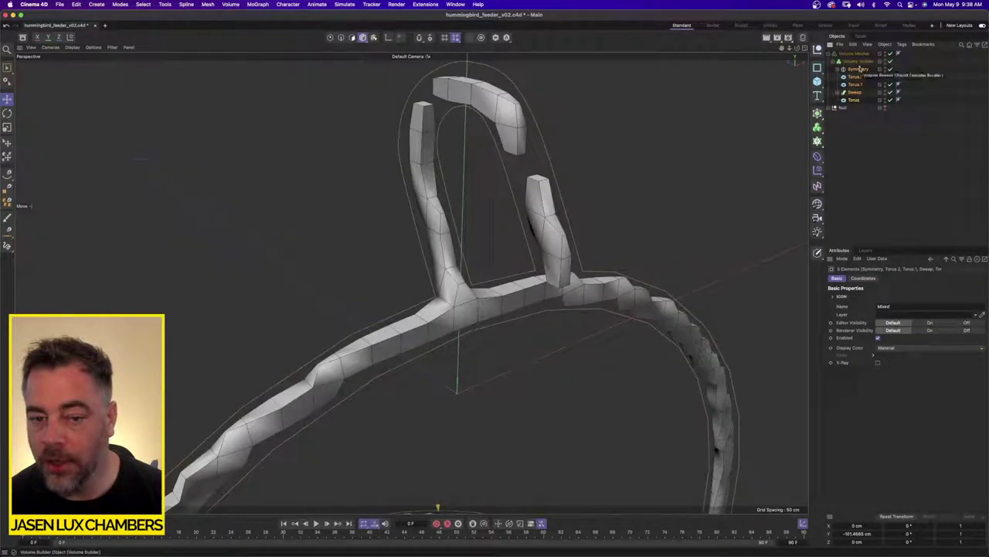
Set the Volume Builder's voxel size to 2.5 cm and halve it to 1.25 cm
{"action": "left_click", "coordinate": [860, 62]}
{"action": "double_click", "coordinate": [894, 304]}
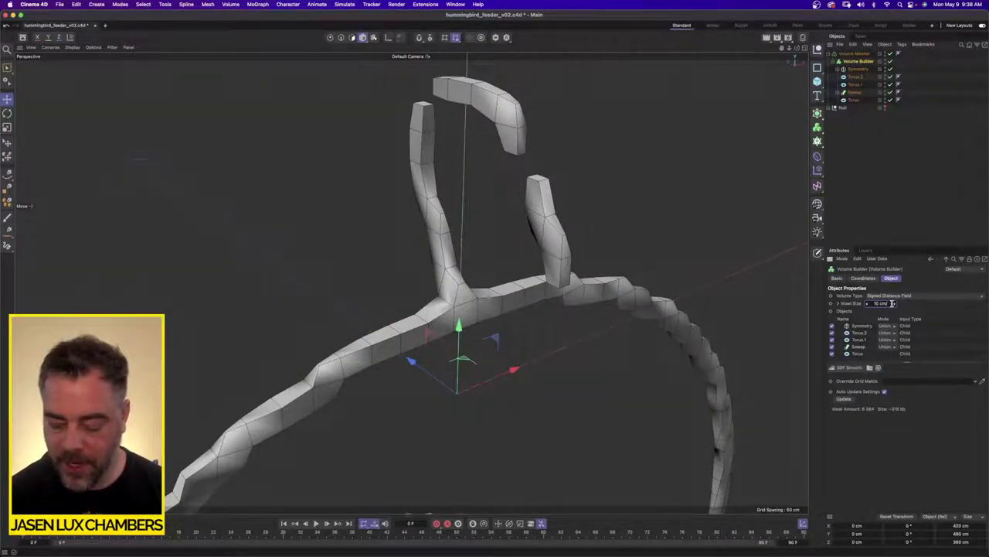
{"action": "type", "text": "2.5"}
{"action": "key", "text": "Return"}
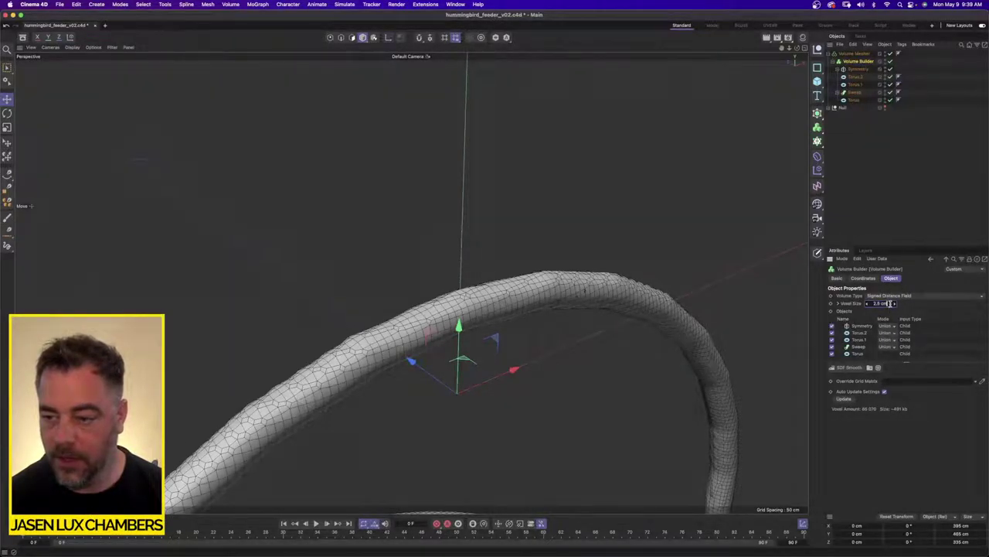
{"action": "type", "text": "/2"}
{"action": "key", "text": "Return"}
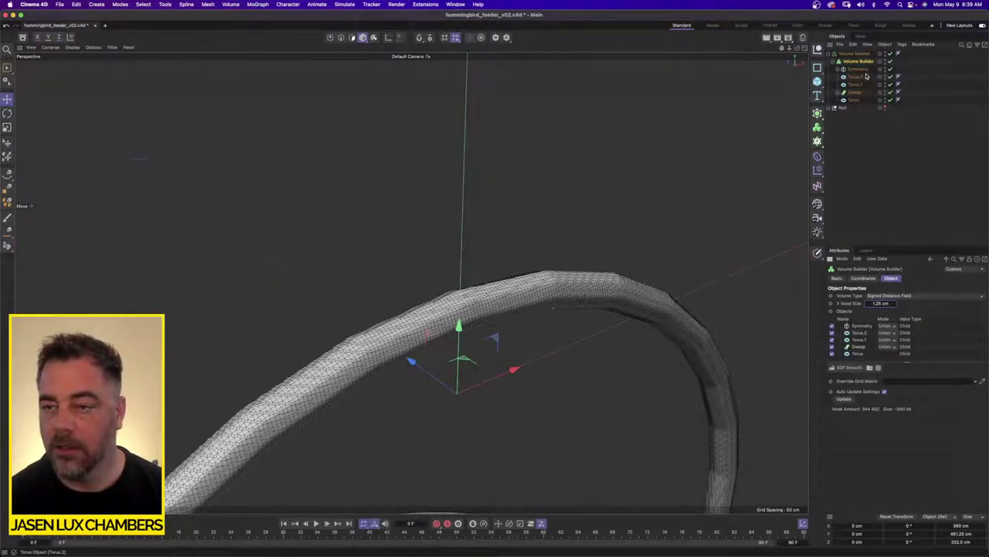
Increase the number of intermediate points on the Spline of the hook's Sweep
{"action": "left_click", "coordinate": [838, 92]}
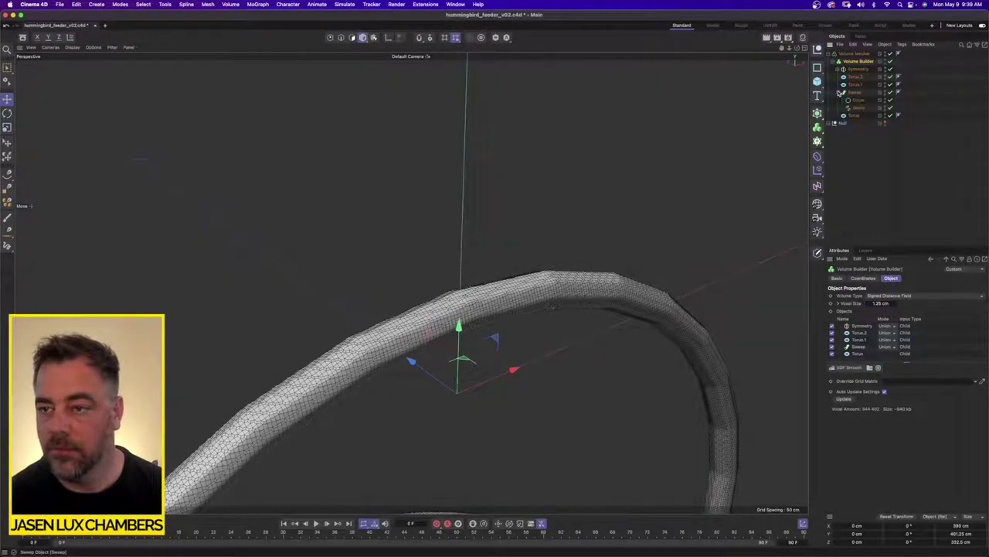
{"action": "left_click", "coordinate": [839, 68]}
{"action": "left_click", "coordinate": [855, 116]}
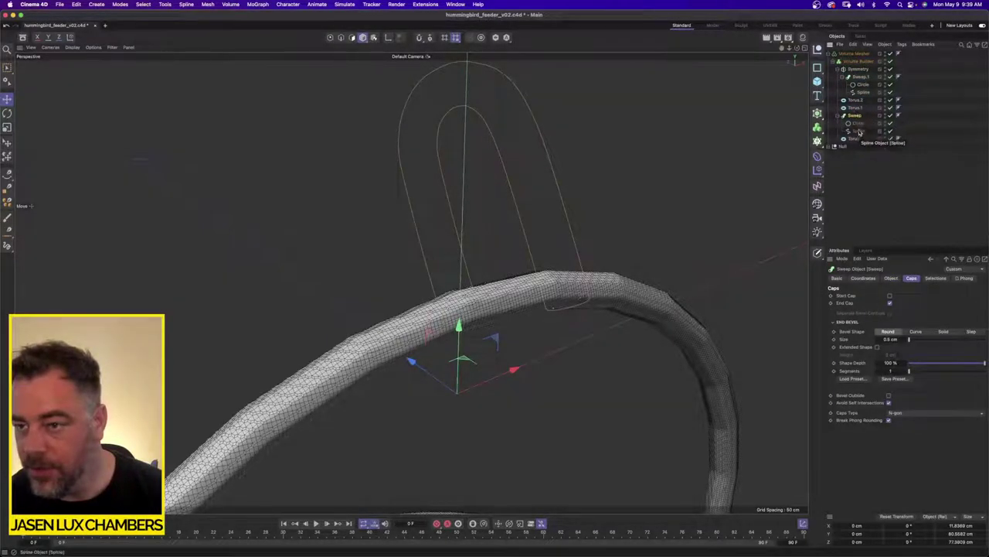
{"action": "left_click", "coordinate": [858, 131]}
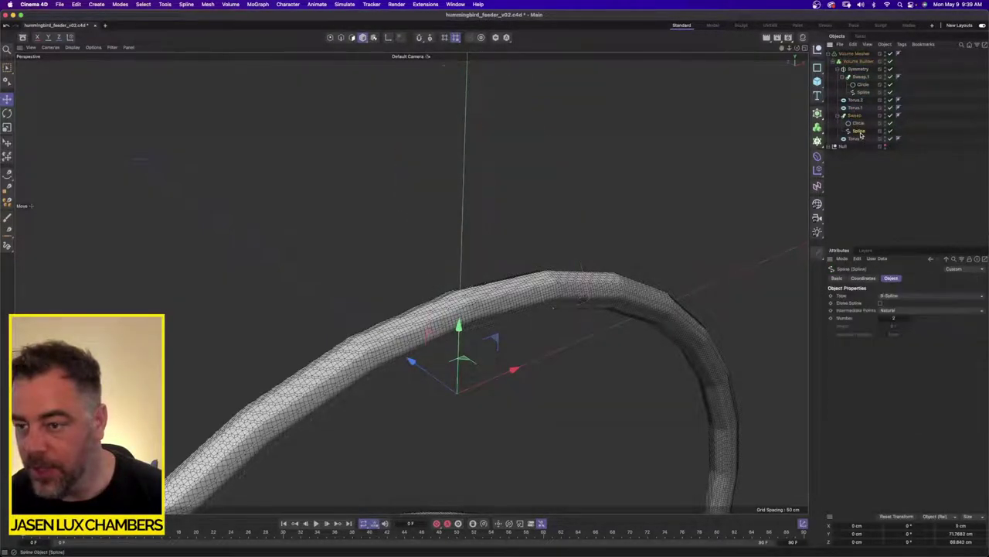
{"action": "left_click", "coordinate": [899, 318]}
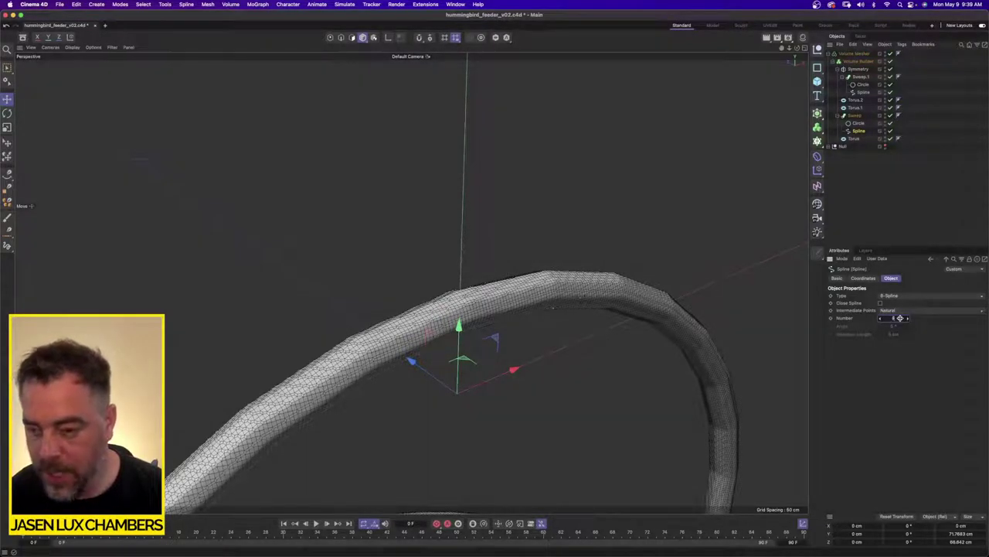
Set the hook profile Circle's intermediate points to 8 and enable the start cap on its Sweep
{"action": "left_click", "coordinate": [859, 123]}
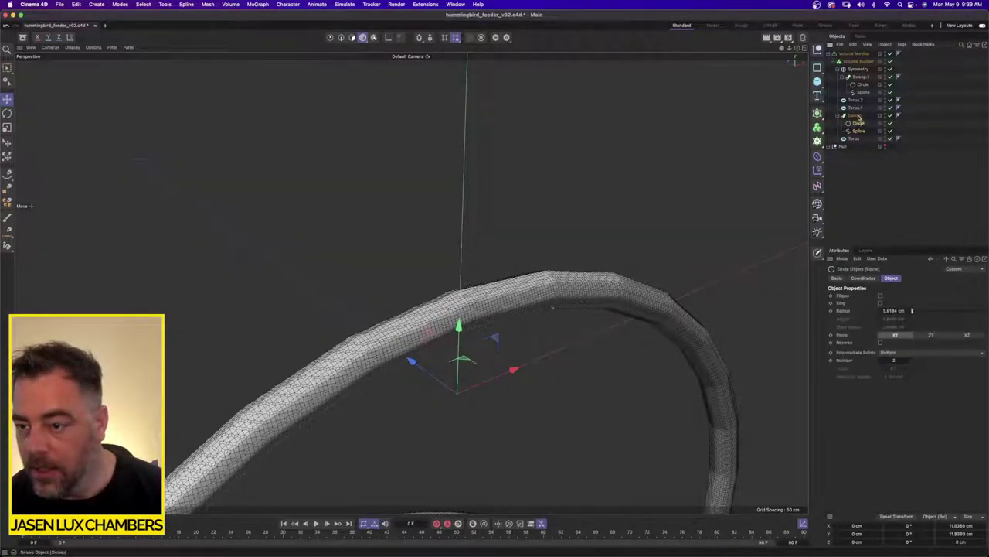
{"action": "left_click", "coordinate": [897, 360]}
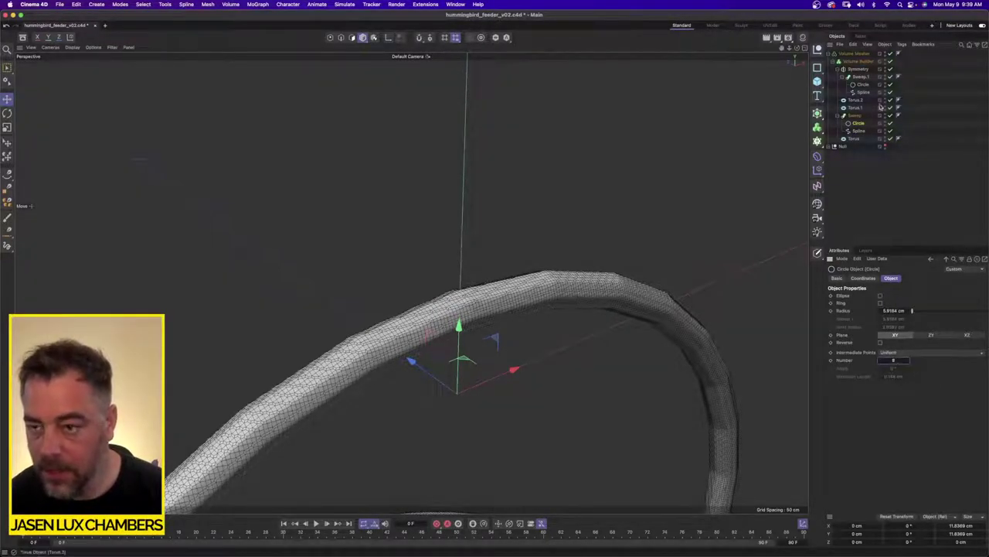
{"action": "left_click", "coordinate": [854, 115]}
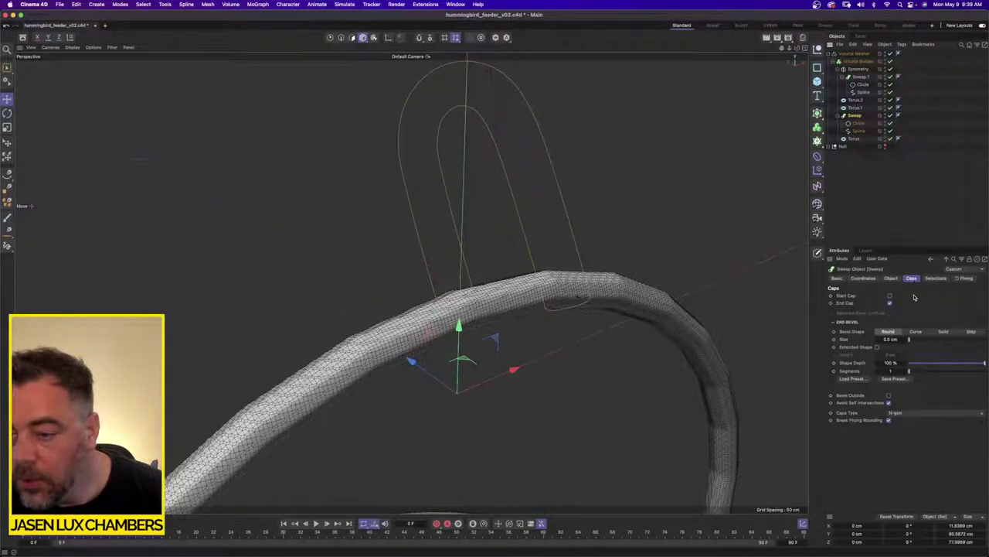
{"action": "left_click", "coordinate": [889, 296]}
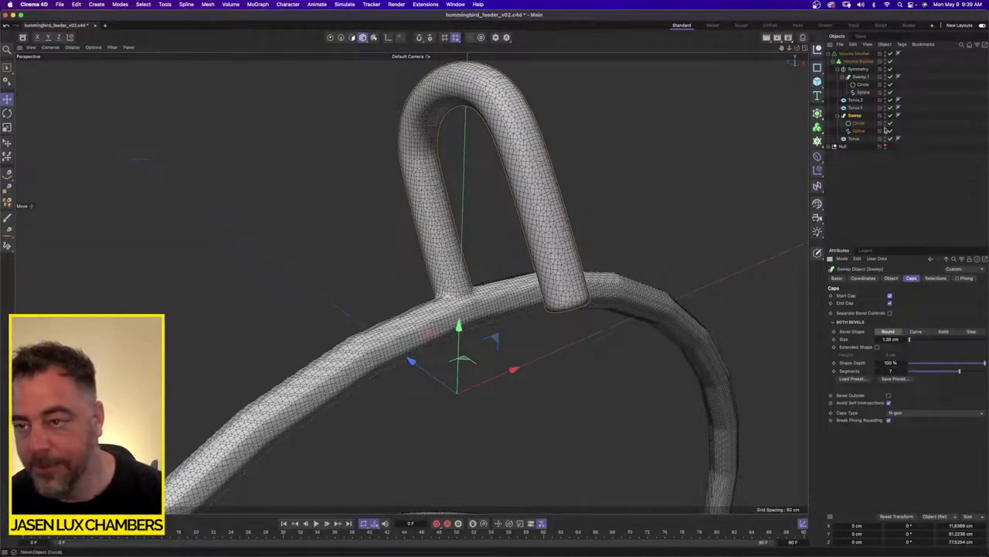
Raise the ring segments of Torus.1, Torus.2 and the large ring's Torus to 122
{"action": "left_click", "coordinate": [854, 107]}
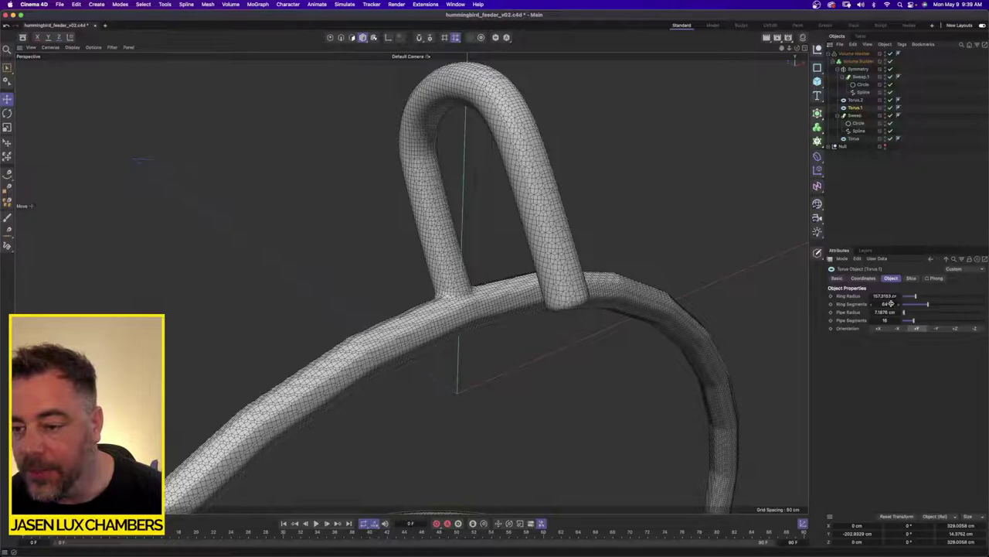
{"action": "double_click", "coordinate": [888, 303]}
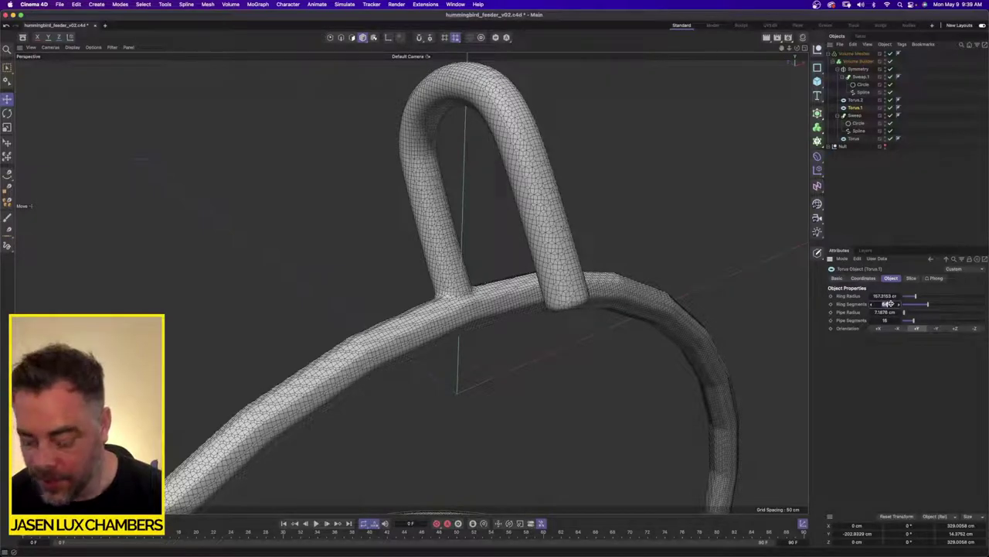
{"action": "left_click", "coordinate": [855, 100]}
{"action": "double_click", "coordinate": [892, 304]}
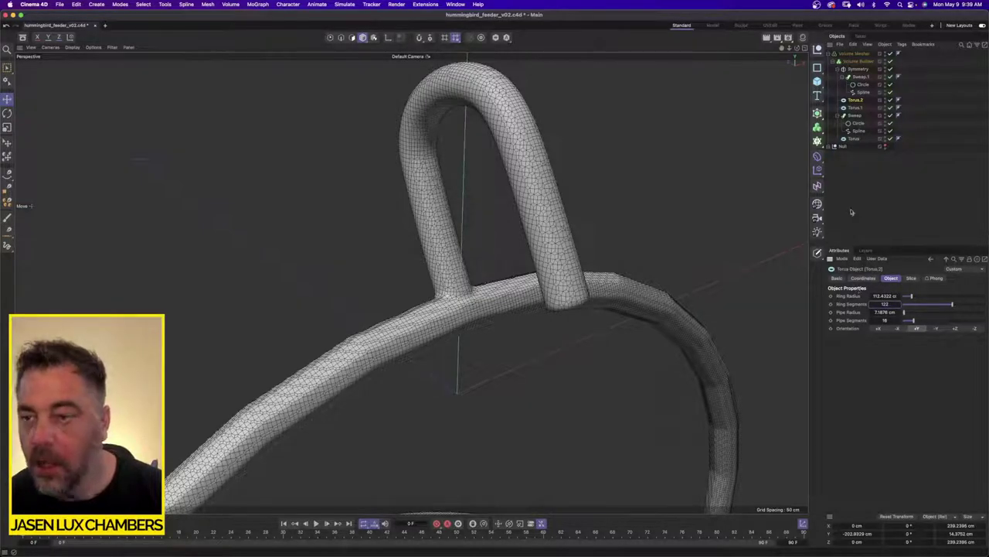
{"action": "left_click", "coordinate": [853, 139]}
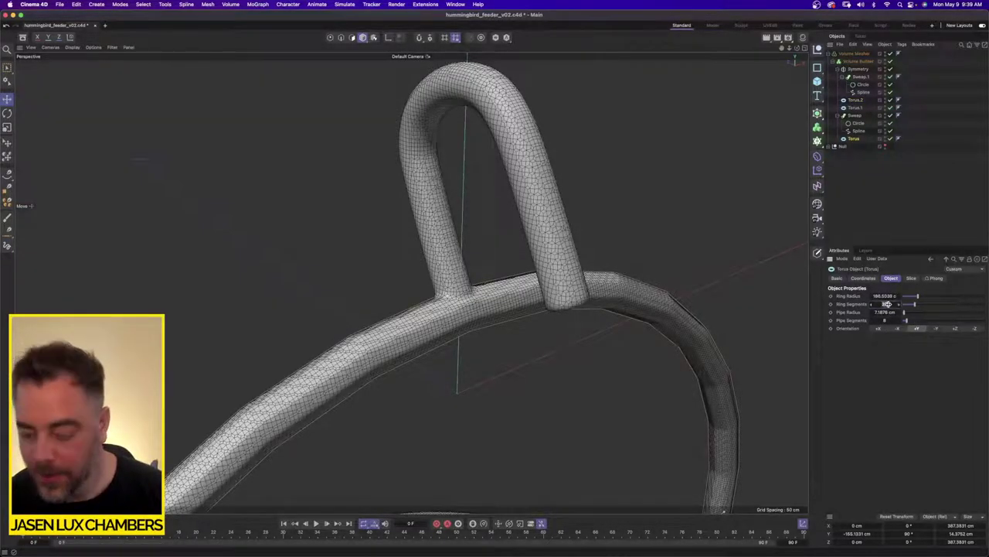
{"action": "type", "text": "128"}
{"action": "key", "text": "Return"}
{"action": "left_click", "coordinate": [840, 214]}
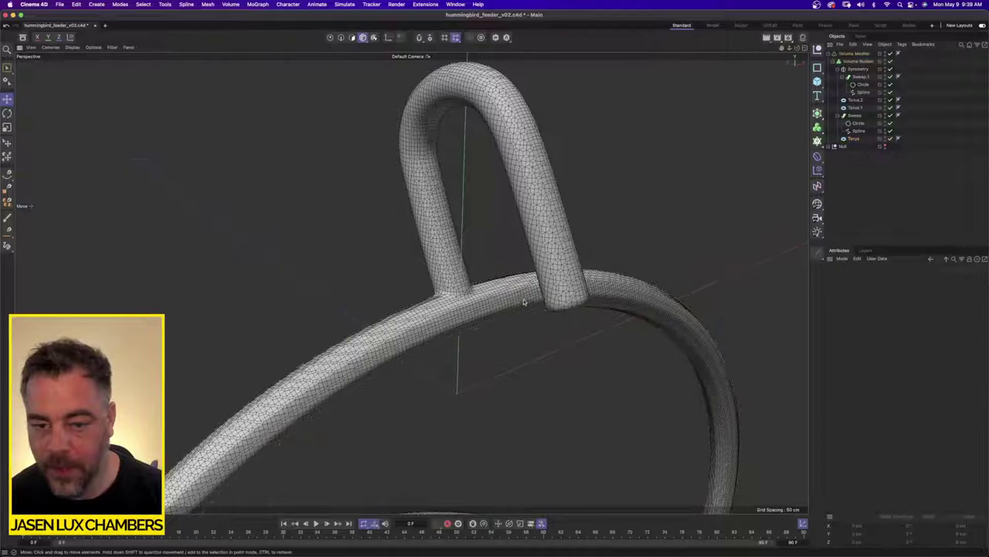
Switch the viewport display to Gouraud Shading without lines and check the hook joint
{"action": "left_click_drag", "start_coordinate": [523, 300], "coordinate": [530, 289], "text": "alt"}
{"action": "left_click", "coordinate": [72, 47]}
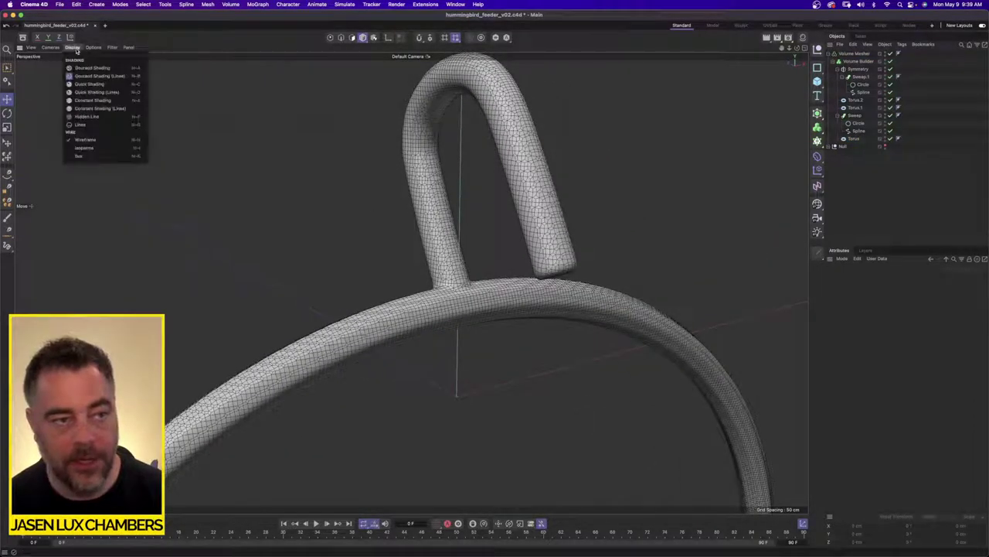
{"action": "left_click", "coordinate": [78, 68]}
{"action": "left_click_drag", "start_coordinate": [461, 320], "coordinate": [473, 313], "text": "alt"}
Set the pipe segments of the large ring's Torus to 12
{"action": "left_click", "coordinate": [853, 138]}
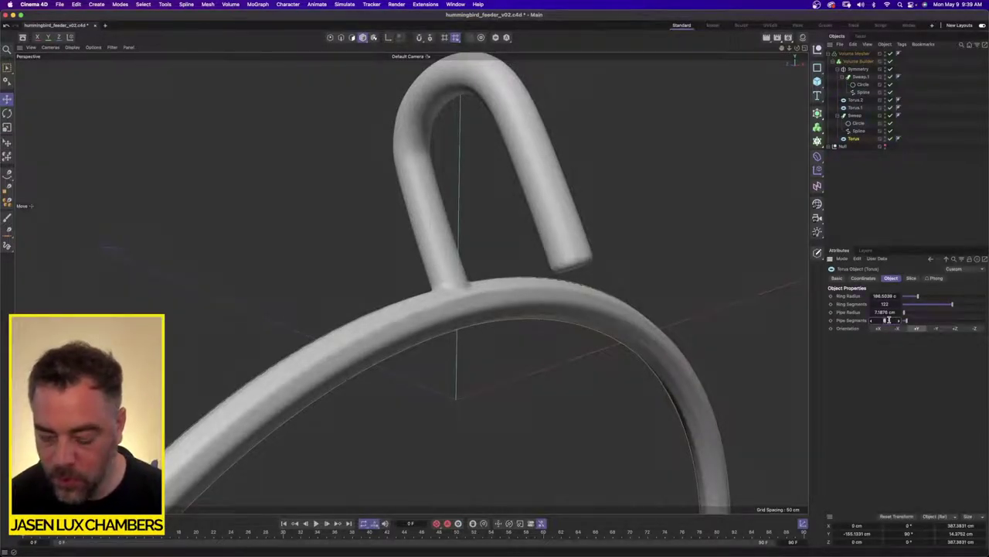
{"action": "left_click_drag", "start_coordinate": [889, 320], "coordinate": [889, 319]}
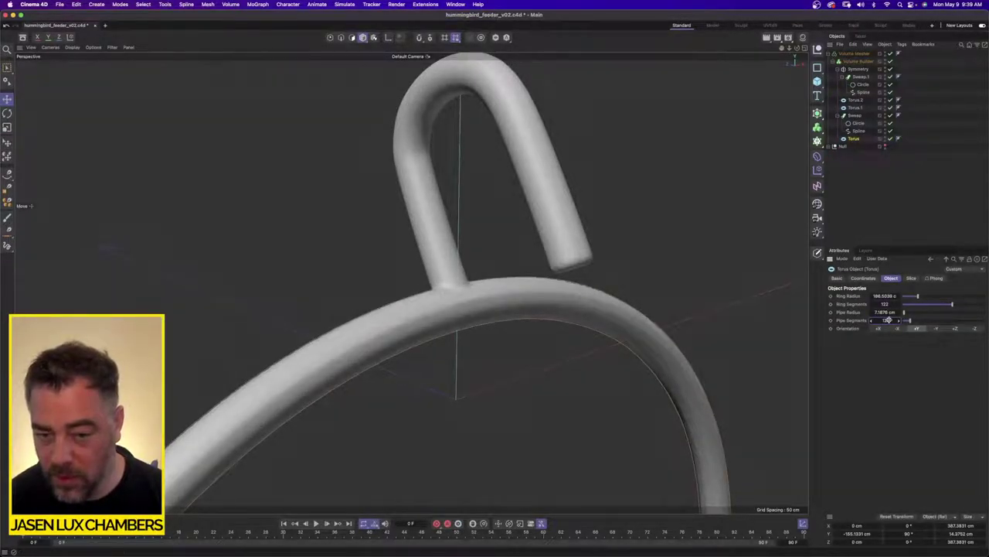
{"action": "left_click_drag", "start_coordinate": [479, 262], "coordinate": [508, 261], "text": "alt"}
{"action": "right_click_drag", "start_coordinate": [507, 262], "coordinate": [410, 281], "text": "alt"}
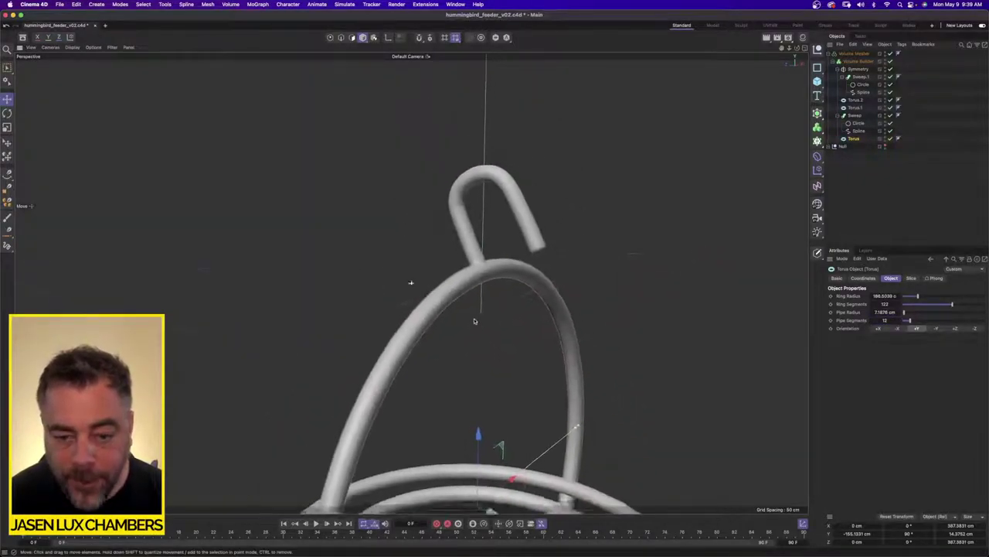
Examine the meshed wire frame from several angles, checking the hook, the large ring and both horizontal rings
{"action": "left_click_drag", "start_coordinate": [410, 281], "coordinate": [526, 397], "text": "alt"}
{"action": "mouse_move", "coordinate": [678, 243]}
{"action": "left_mouse_down", "text": "alt"}
{"action": "mouse_move", "coordinate": [680, 298]}
{"action": "mouse_move", "coordinate": [685, 255]}
{"action": "left_mouse_up", "text": "alt"}
{"action": "scroll", "coordinate": [685, 255], "scroll_direction": "up", "scroll_amount": 5}
{"action": "left_click_drag", "start_coordinate": [639, 315], "coordinate": [661, 299], "text": "alt"}
{"action": "right_click_drag", "start_coordinate": [685, 319], "coordinate": [638, 338], "text": "alt"}
{"action": "left_click_drag", "start_coordinate": [638, 337], "coordinate": [541, 270], "text": "alt"}
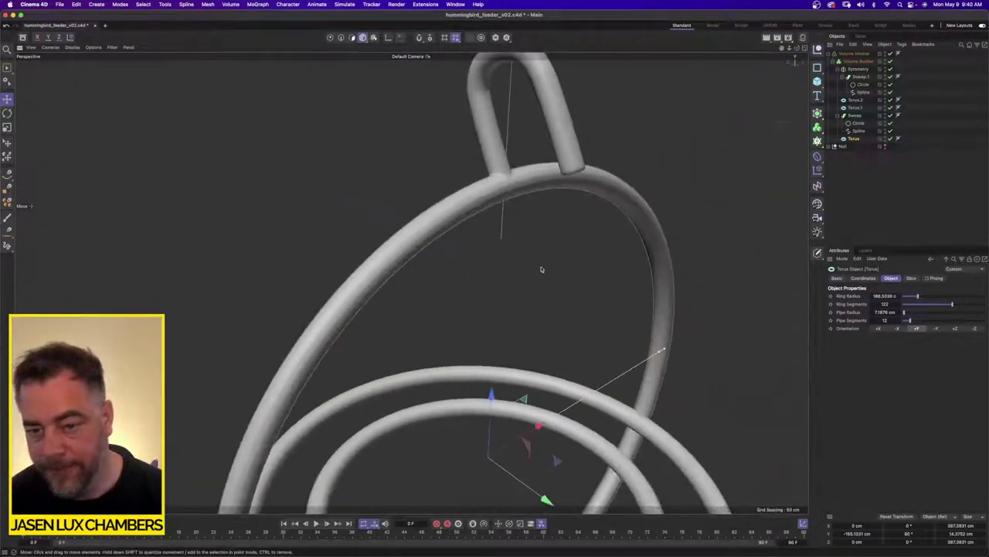
{"action": "right_click_drag", "start_coordinate": [505, 230], "coordinate": [411, 282], "text": "alt"}
{"action": "left_click_drag", "start_coordinate": [497, 324], "coordinate": [440, 330], "text": "alt"}
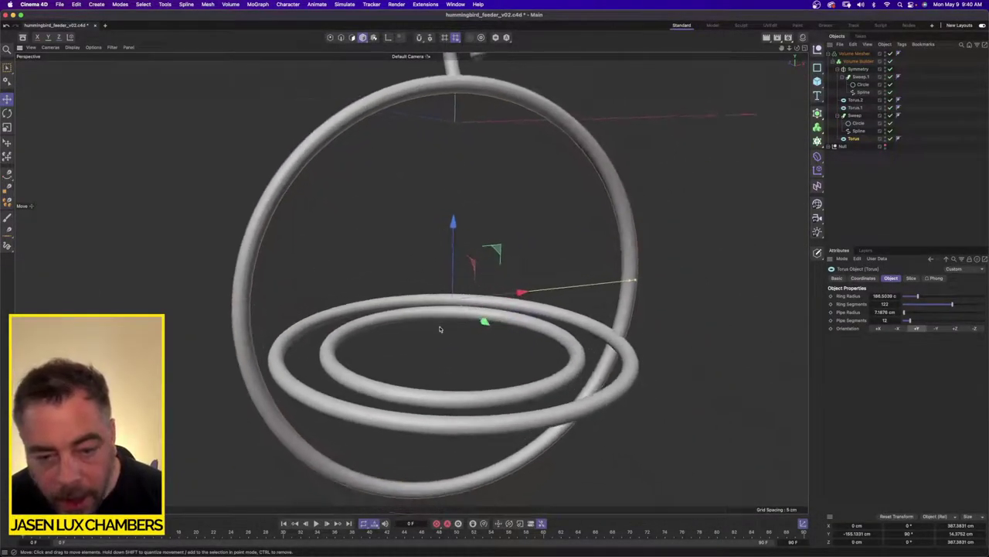
Set the intermediate points of Sweep.1's Circle to 8 and enable the start and end caps on Sweep.1
{"action": "left_click", "coordinate": [863, 92]}
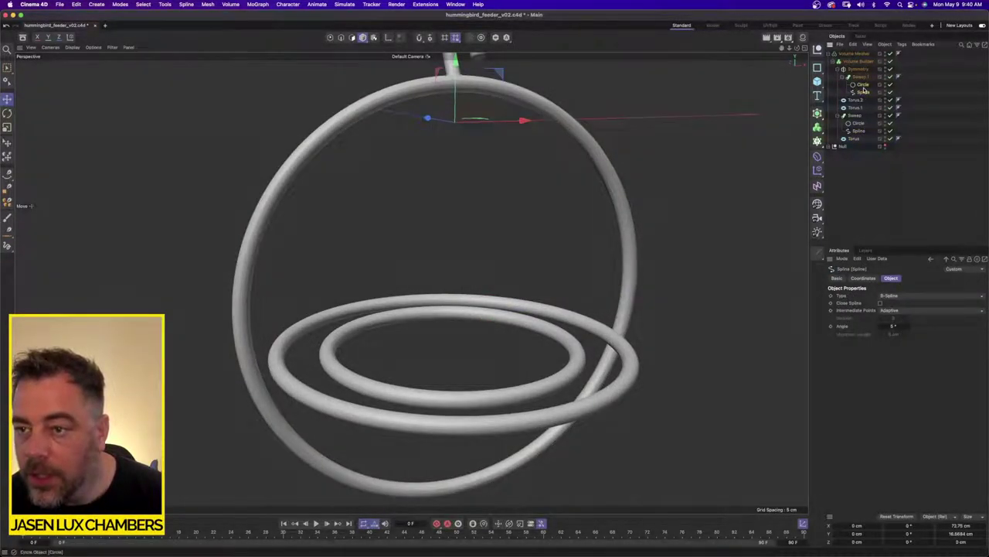
{"action": "left_click", "coordinate": [863, 84]}
{"action": "left_click", "coordinate": [899, 360]}
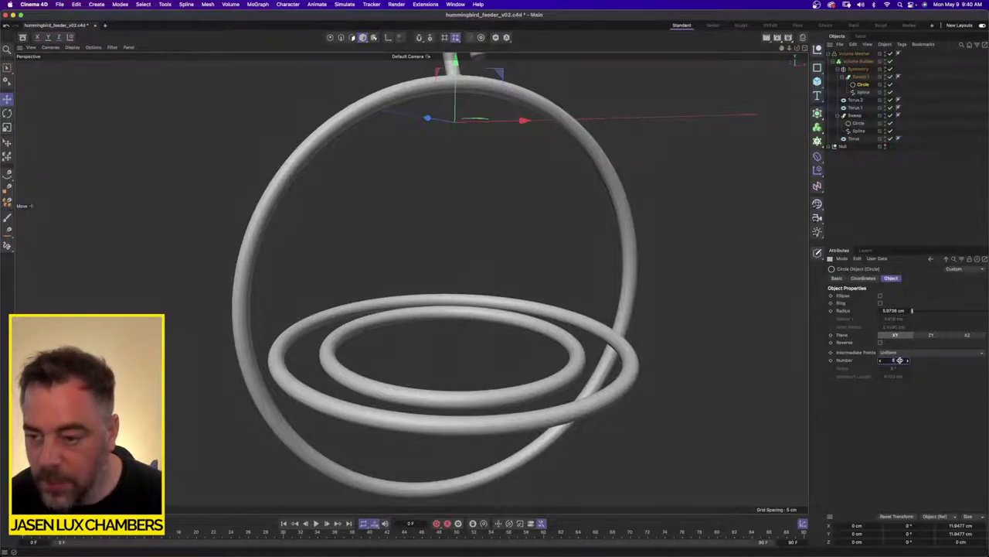
{"action": "left_click", "coordinate": [861, 77]}
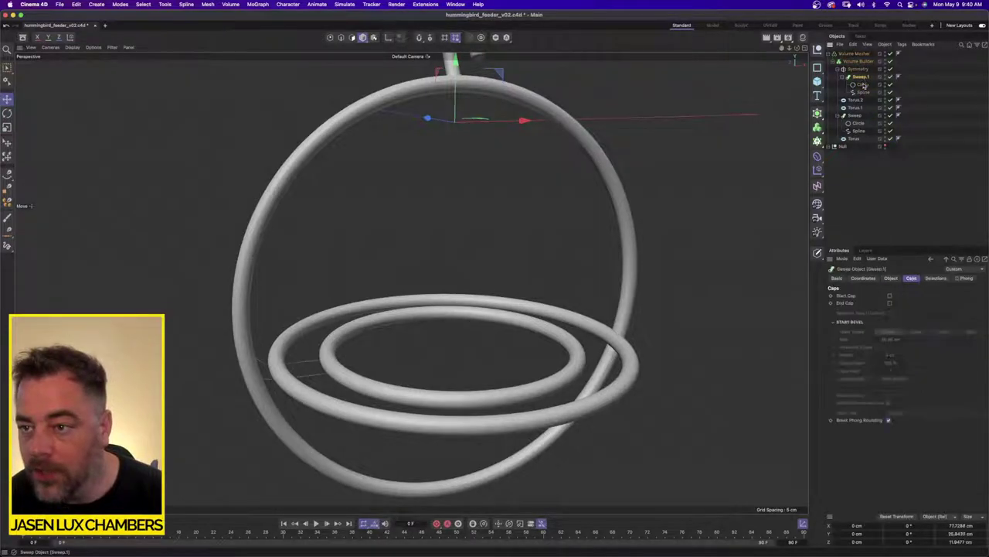
{"action": "left_click", "coordinate": [890, 296]}
{"action": "left_click_drag", "start_coordinate": [322, 402], "coordinate": [387, 413], "text": "alt"}
{"action": "scroll", "coordinate": [452, 317], "scroll_direction": "down", "scroll_amount": 5}
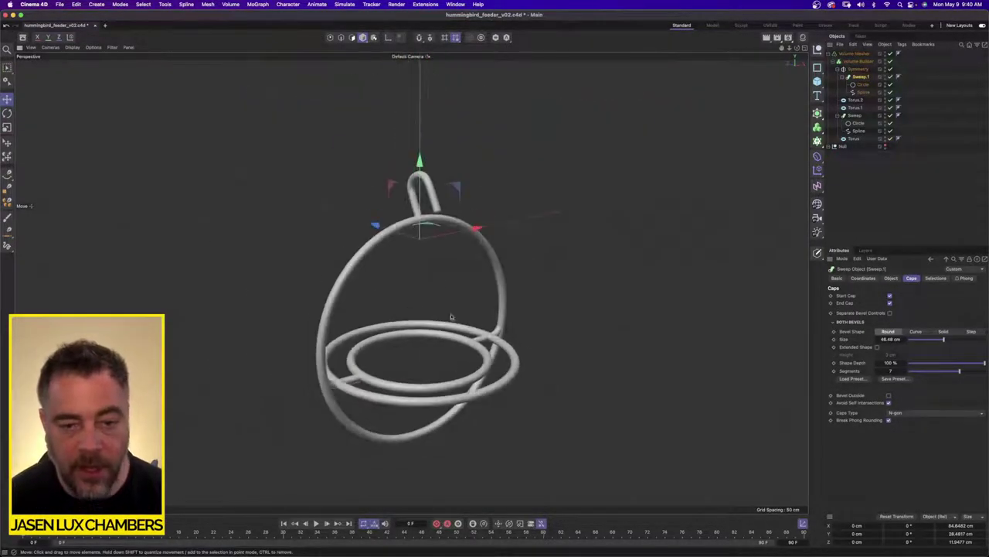
Add an SDF Smooth filter layer to the Volume Builder to soften the joints of the wire frame
{"action": "left_click_drag", "start_coordinate": [451, 316], "coordinate": [449, 261], "text": "alt"}
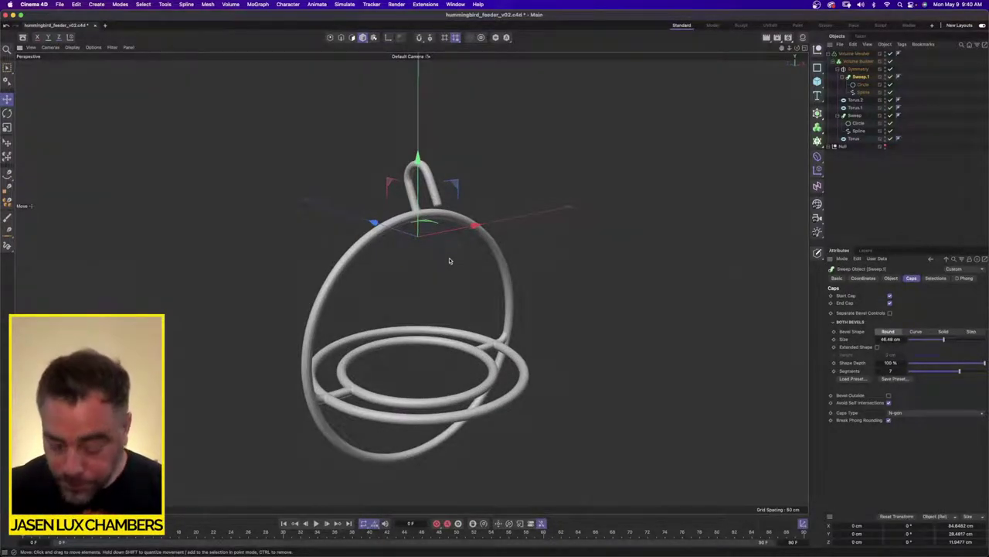
{"action": "left_click_drag", "start_coordinate": [350, 378], "coordinate": [379, 379], "text": "alt"}
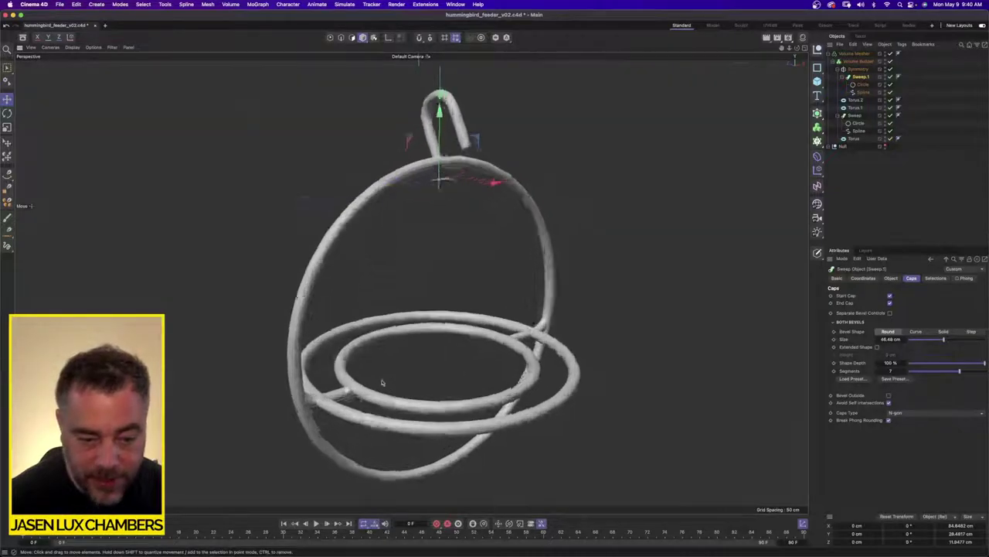
{"action": "scroll", "coordinate": [563, 358], "scroll_direction": "up", "scroll_amount": 5}
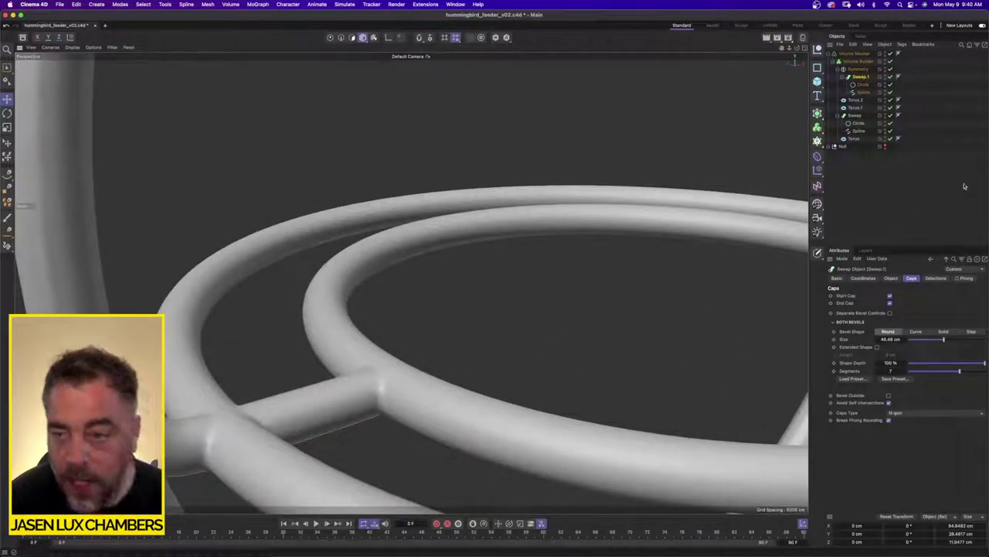
{"action": "left_click", "coordinate": [858, 61]}
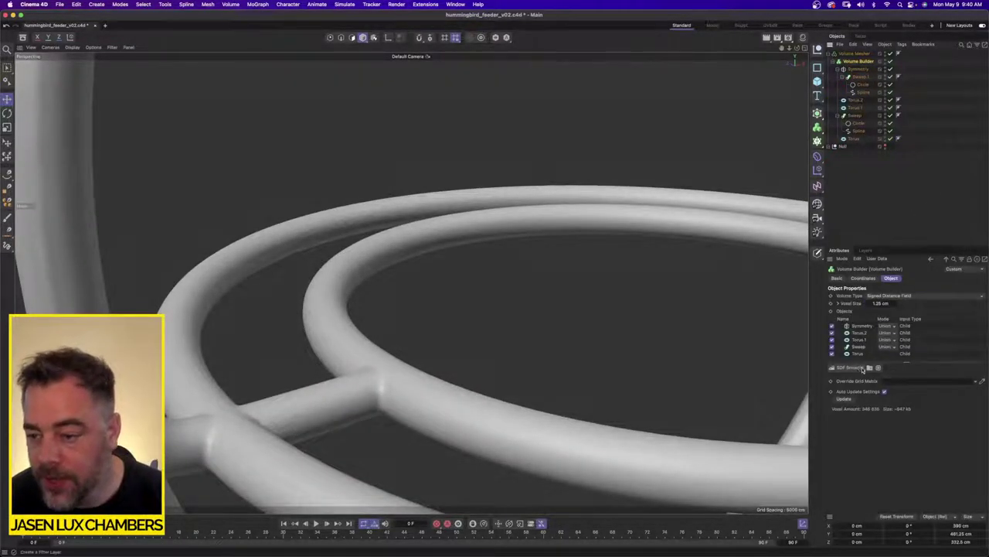
{"action": "left_click", "coordinate": [847, 369]}
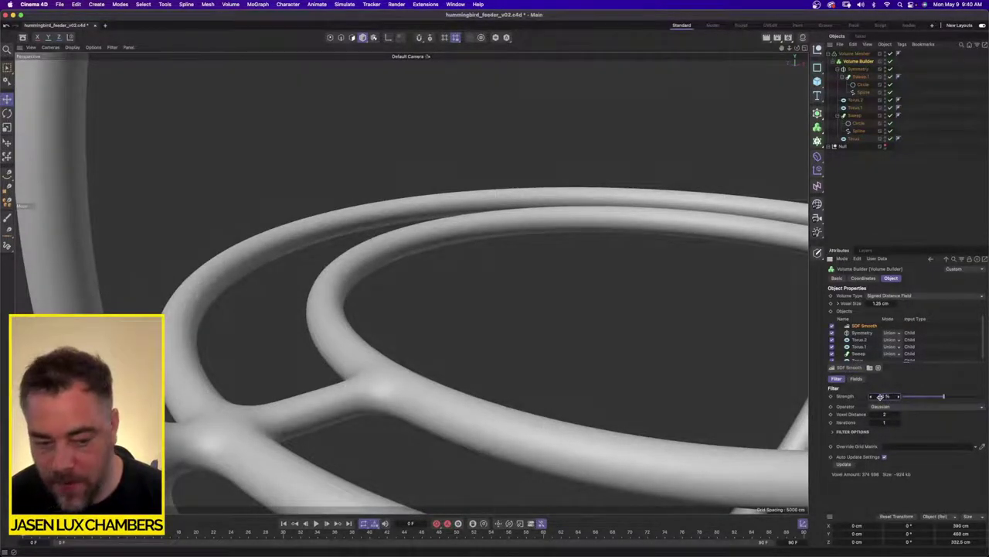
Add a Remesh generator and make the Volume Mesher its child
{"action": "scroll", "coordinate": [425, 269], "scroll_direction": "down", "scroll_amount": 5}
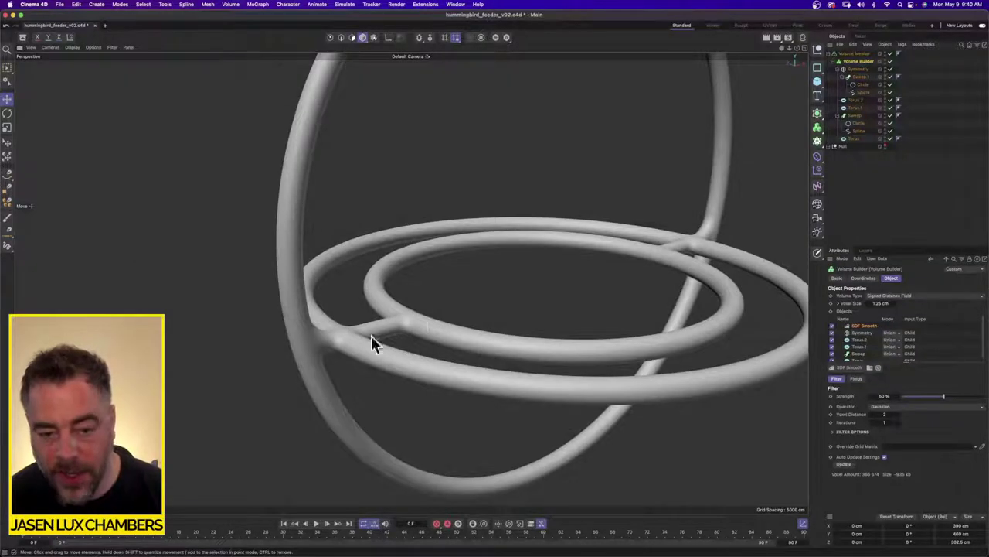
{"action": "scroll", "coordinate": [468, 254], "scroll_direction": "down", "scroll_amount": 5}
{"action": "middle_click_drag", "start_coordinate": [488, 216], "coordinate": [377, 283], "text": "alt"}
{"action": "left_click_drag", "start_coordinate": [396, 251], "coordinate": [441, 227], "text": "alt"}
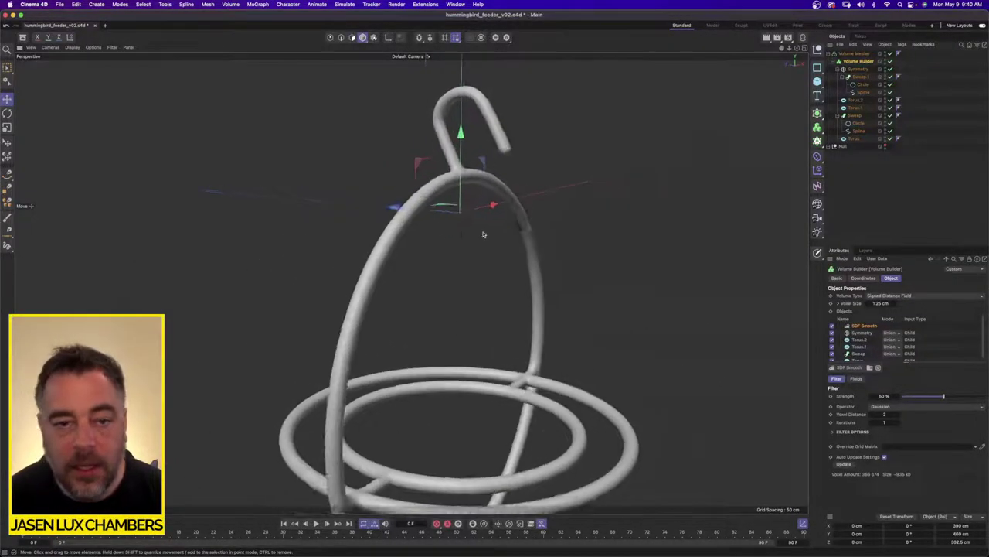
{"action": "scroll", "coordinate": [483, 234], "scroll_direction": "up", "scroll_amount": 2}
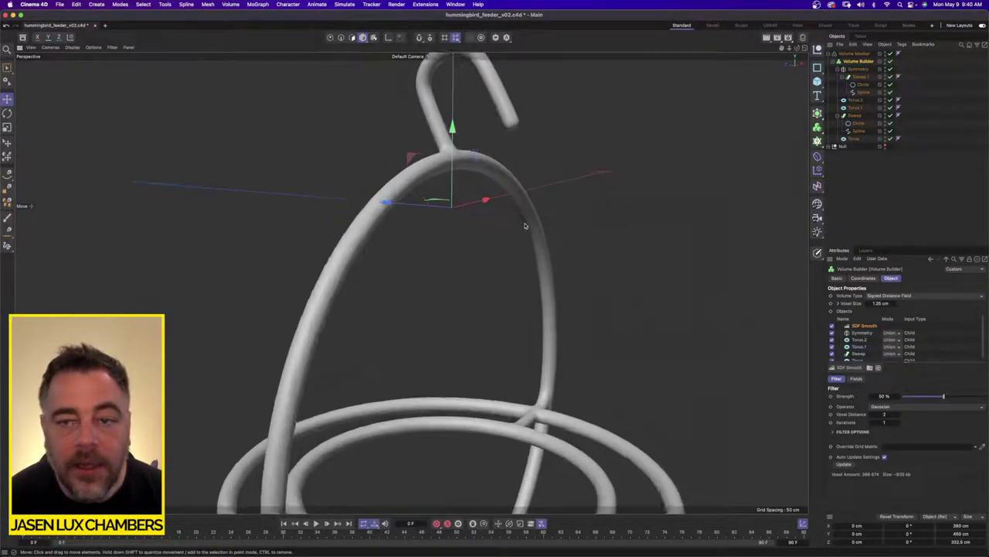
{"action": "left_click", "coordinate": [817, 112]}
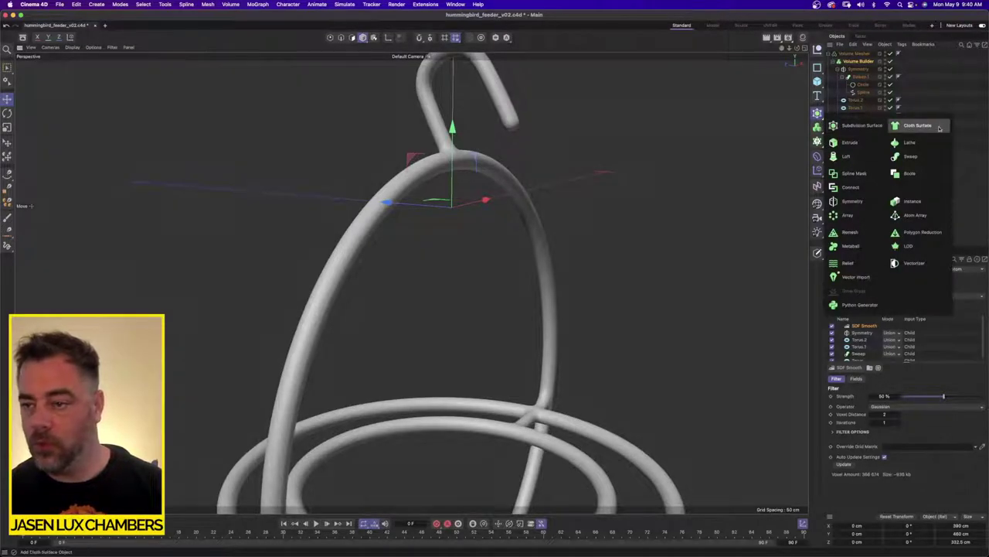
{"action": "left_click", "coordinate": [850, 232]}
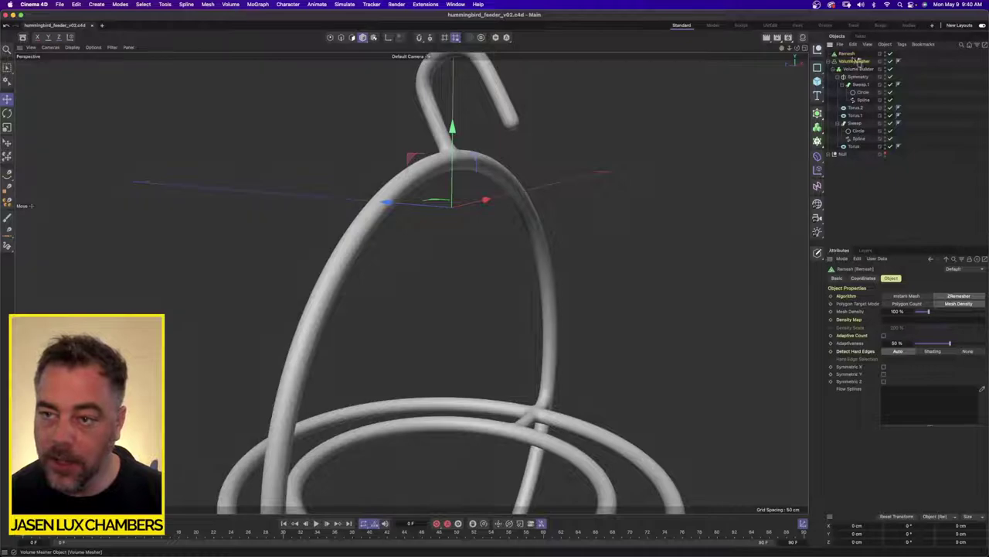
{"action": "left_click_drag", "start_coordinate": [858, 62], "coordinate": [848, 54]}
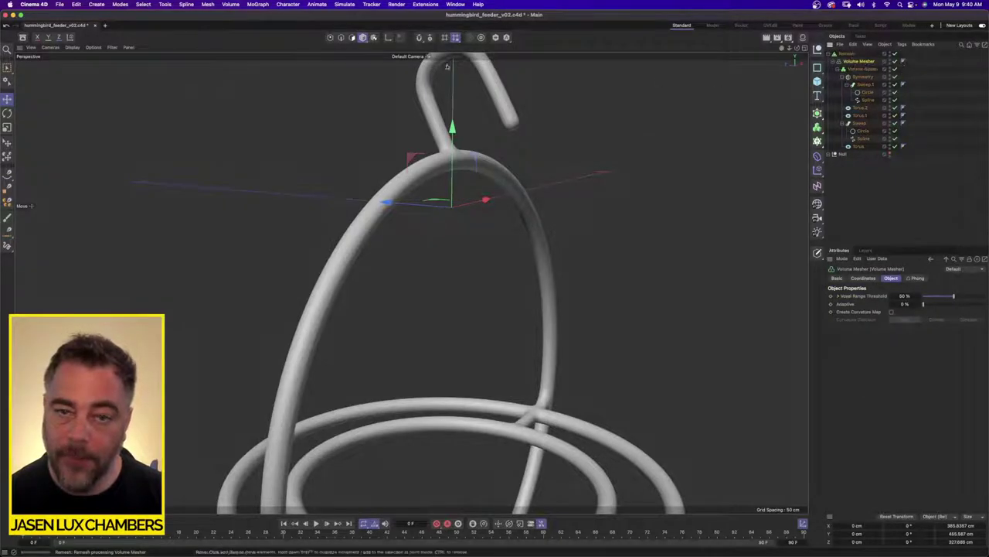
Switch the viewport display to Gouraud Shading with lines and check the remeshed topology at the hook
{"action": "left_click", "coordinate": [72, 47]}
{"action": "left_click", "coordinate": [93, 75]}
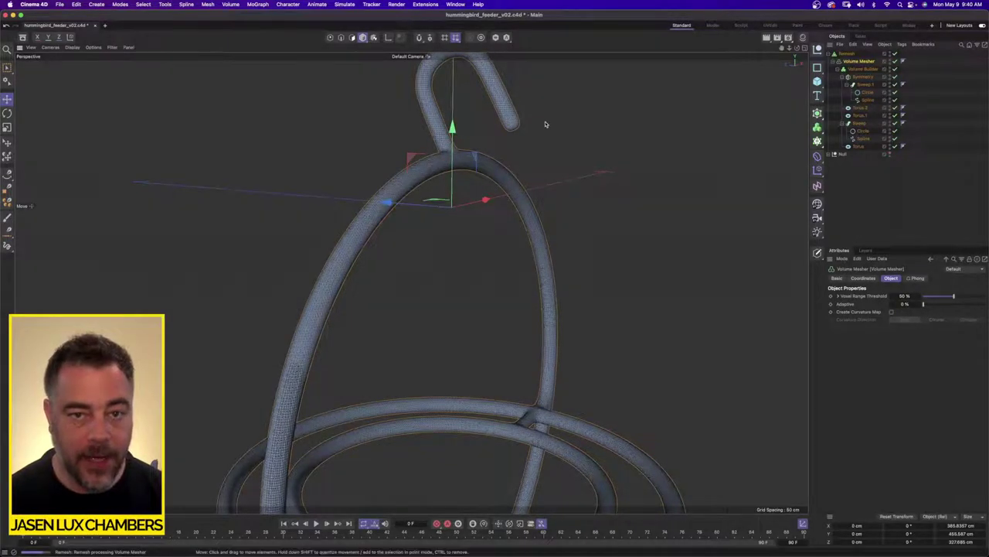
{"action": "scroll", "coordinate": [454, 108], "scroll_direction": "up", "scroll_amount": 10}
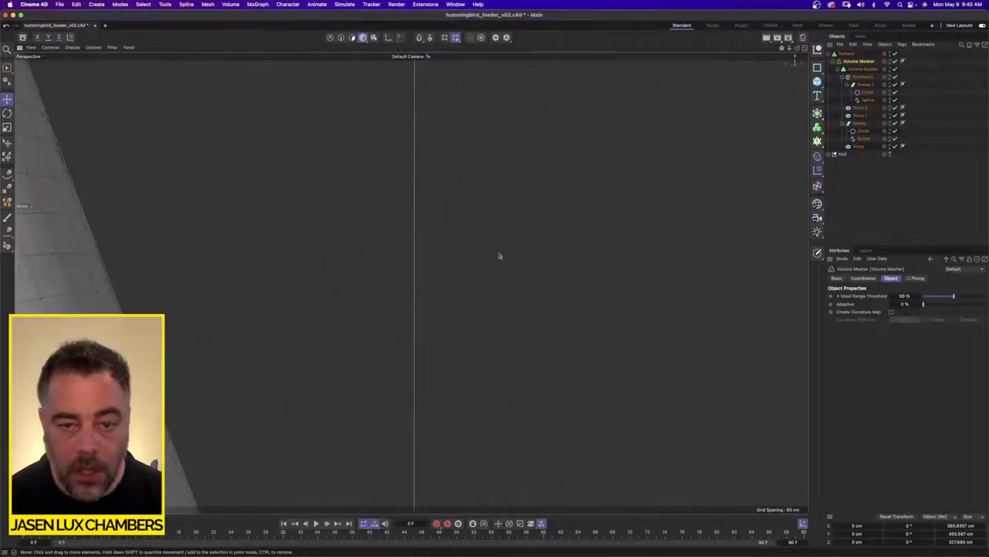
{"action": "scroll", "coordinate": [437, 234], "scroll_direction": "down", "scroll_amount": 7}
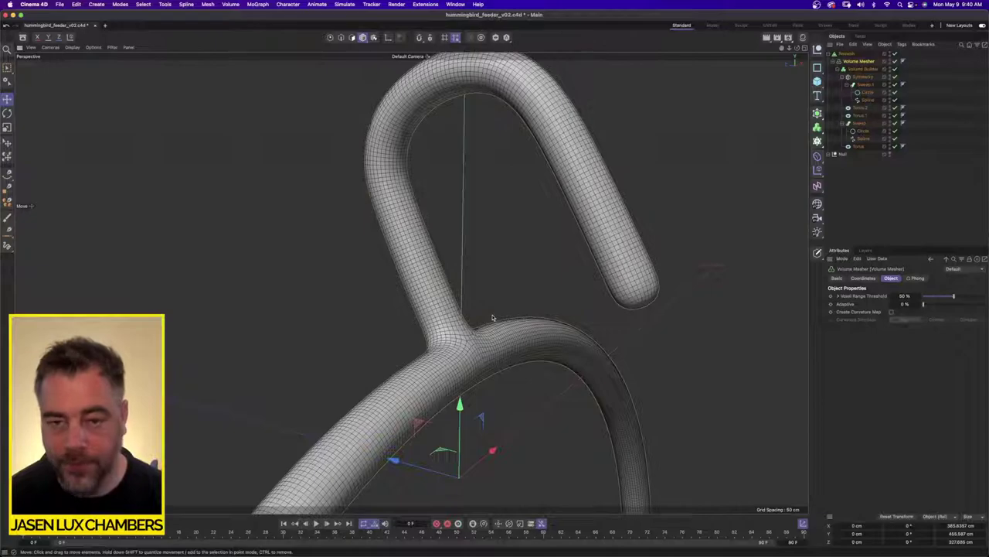
Disable and re-enable the Remesh to compare the topology around the hook joint
{"action": "left_click", "coordinate": [896, 55]}
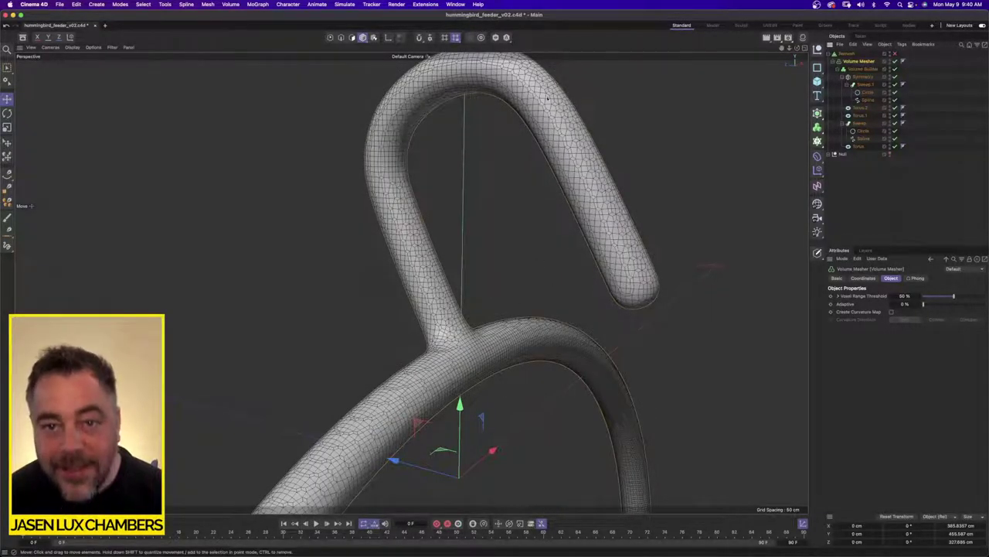
{"action": "left_click_drag", "start_coordinate": [489, 376], "coordinate": [460, 371], "text": "alt"}
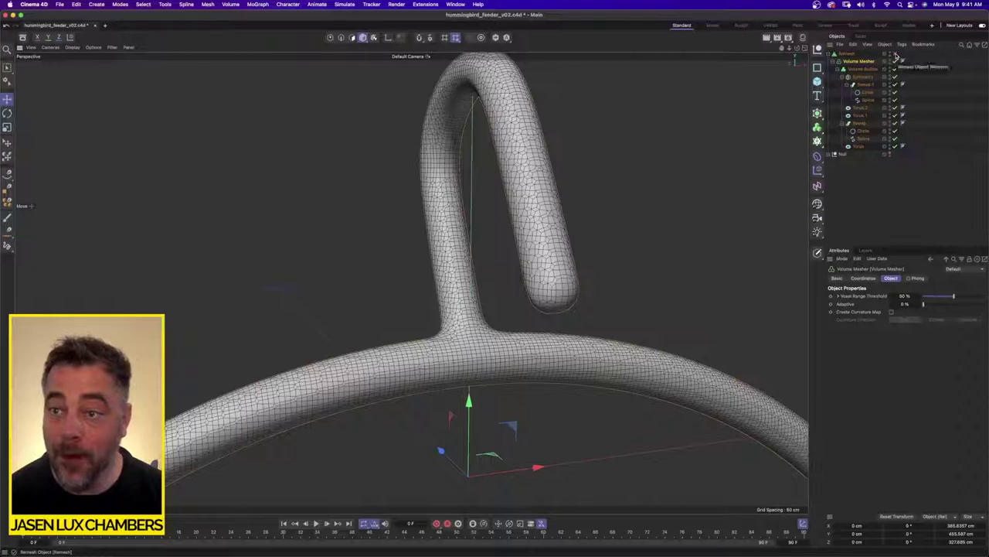
{"action": "left_click", "coordinate": [896, 55]}
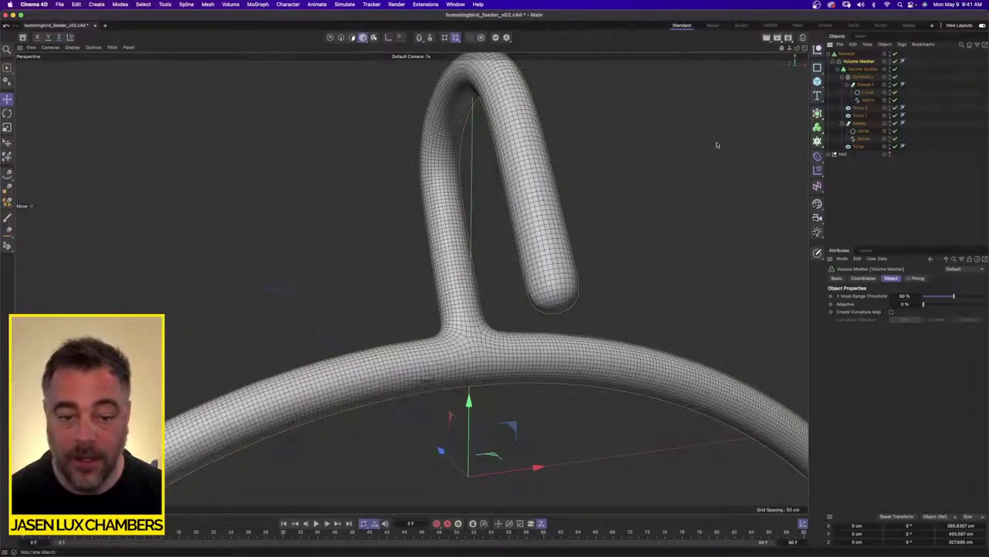
Examine the remeshed topology at the hook joint, the horizontal rings and their connecting bars
{"action": "scroll", "coordinate": [431, 385], "scroll_direction": "up", "scroll_amount": 5}
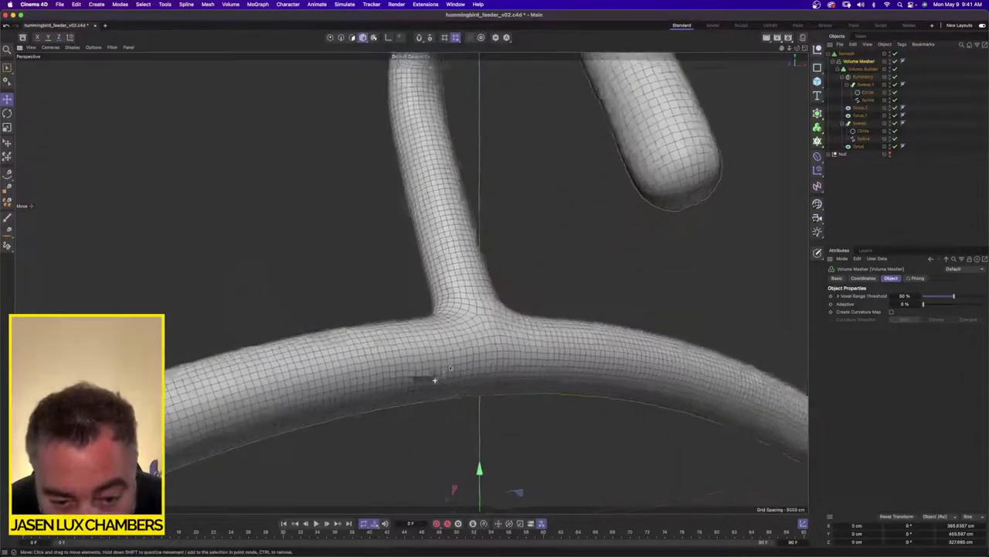
{"action": "scroll", "coordinate": [473, 350], "scroll_direction": "down", "scroll_amount": 8}
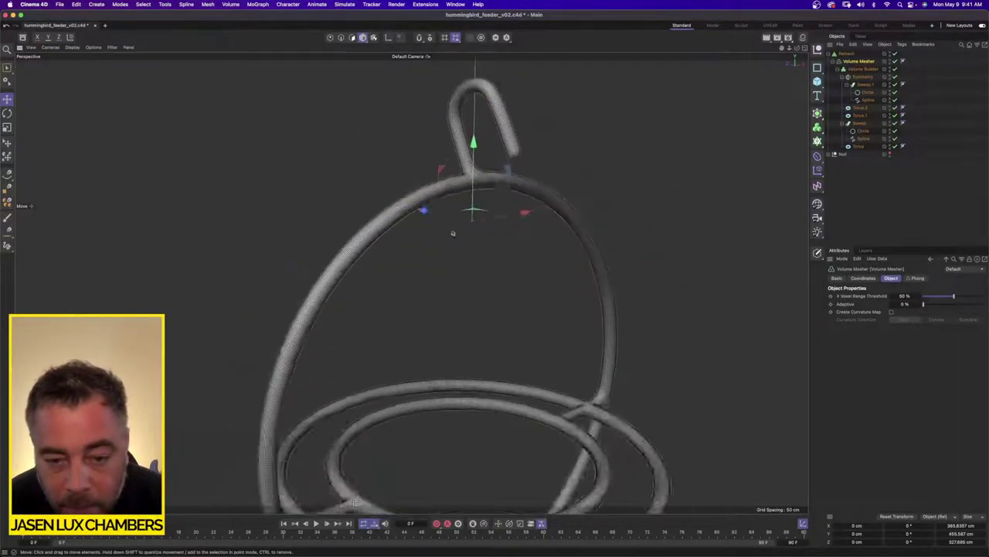
{"action": "scroll", "coordinate": [469, 393], "scroll_direction": "down", "scroll_amount": 3}
{"action": "middle_click_drag", "start_coordinate": [390, 483], "coordinate": [404, 345], "text": "alt"}
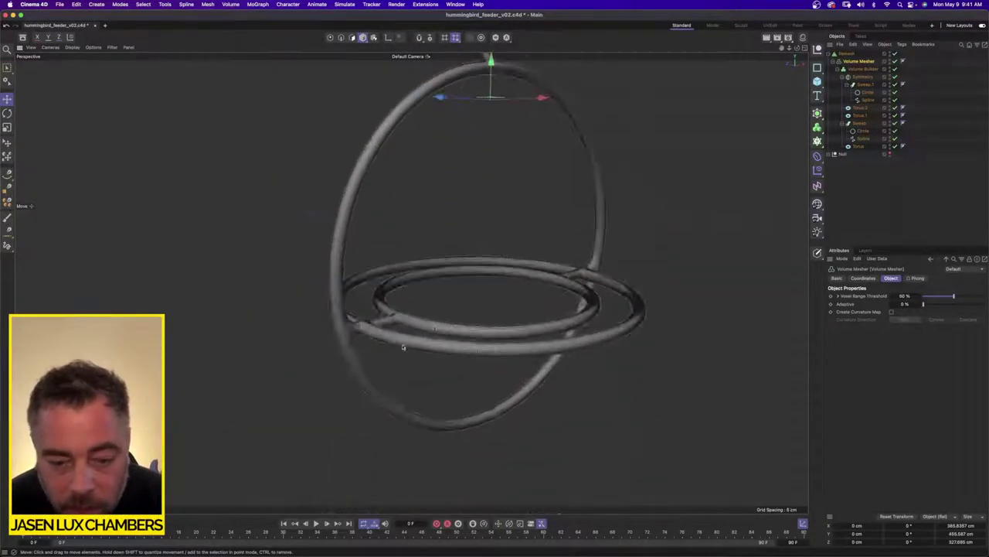
{"action": "left_click_drag", "start_coordinate": [404, 344], "coordinate": [385, 362], "text": "alt"}
{"action": "scroll", "coordinate": [500, 292], "scroll_direction": "up", "scroll_amount": 5}
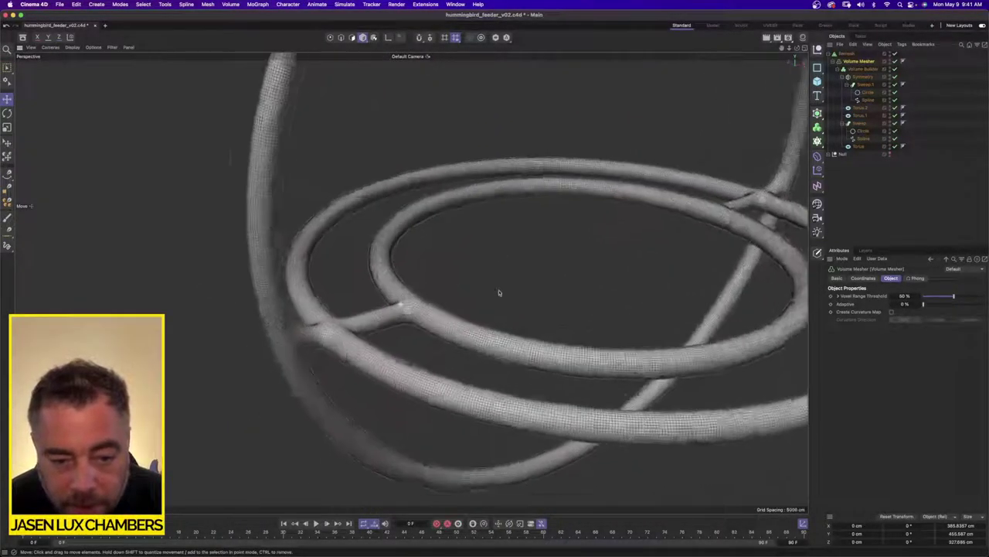
{"action": "mouse_move", "coordinate": [500, 292]}
{"action": "right_mouse_down", "text": "alt"}
{"action": "mouse_move", "coordinate": [572, 294]}
{"action": "mouse_move", "coordinate": [503, 285]}
{"action": "right_mouse_up", "text": "alt"}
{"action": "left_click", "coordinate": [871, 201]}
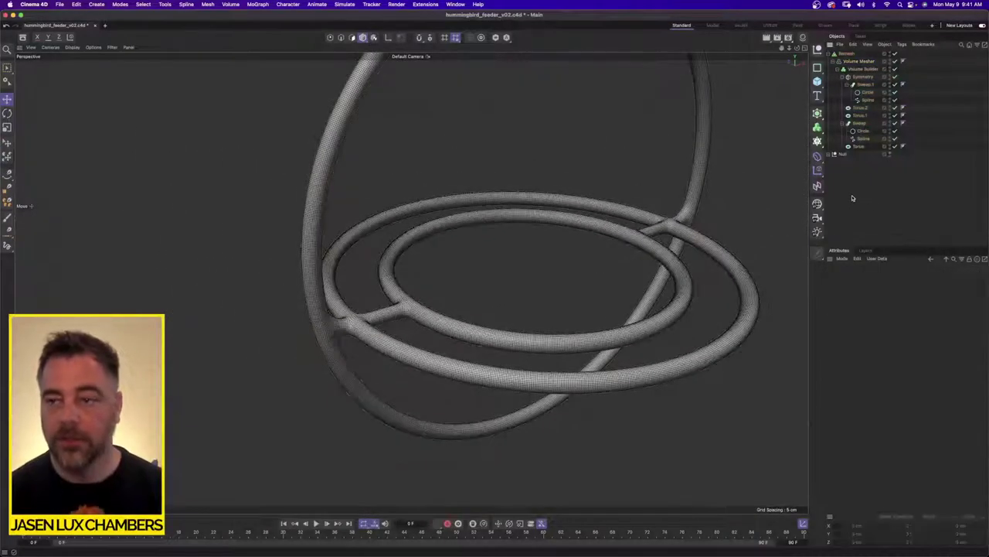
Set the Remesh generator's mesh density to 50 %
{"action": "left_click", "coordinate": [850, 54]}
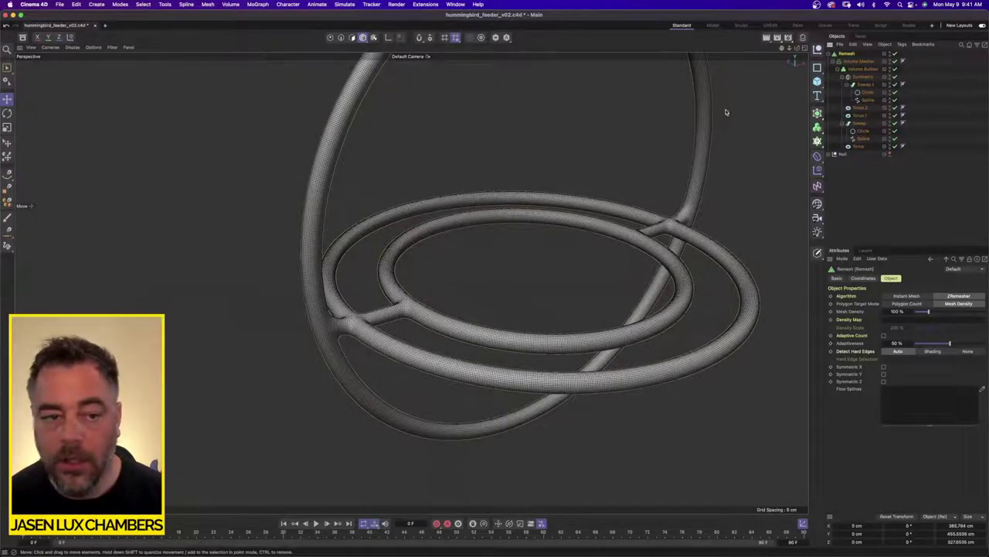
{"action": "mouse_move", "coordinate": [391, 146]}
{"action": "right_mouse_down", "text": "alt"}
{"action": "mouse_move", "coordinate": [454, 133]}
{"action": "mouse_move", "coordinate": [348, 146]}
{"action": "right_mouse_up", "text": "alt"}
{"action": "mouse_move", "coordinate": [386, 157]}
{"action": "left_mouse_down", "text": "alt"}
{"action": "mouse_move", "coordinate": [408, 201]}
{"action": "mouse_move", "coordinate": [468, 125]}
{"action": "left_mouse_up", "text": "alt"}
{"action": "mouse_move", "coordinate": [437, 106]}
{"action": "right_mouse_down", "text": "alt"}
{"action": "mouse_move", "coordinate": [459, 93]}
{"action": "mouse_move", "coordinate": [524, 95]}
{"action": "right_mouse_up", "text": "alt"}
{"action": "left_click_drag", "start_coordinate": [431, 118], "coordinate": [574, 146], "text": "alt"}
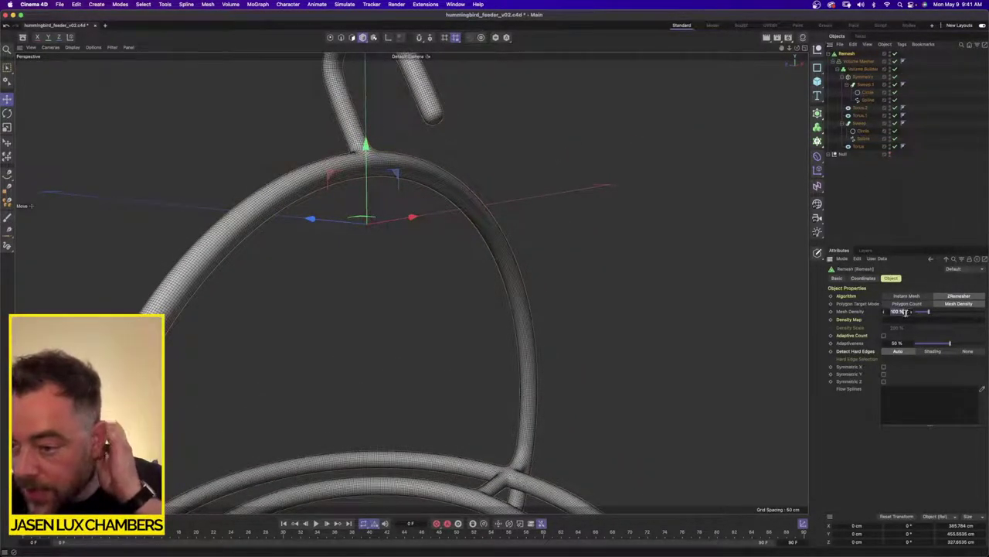
{"action": "type", "text": "50"}
{"action": "key", "text": "Return"}
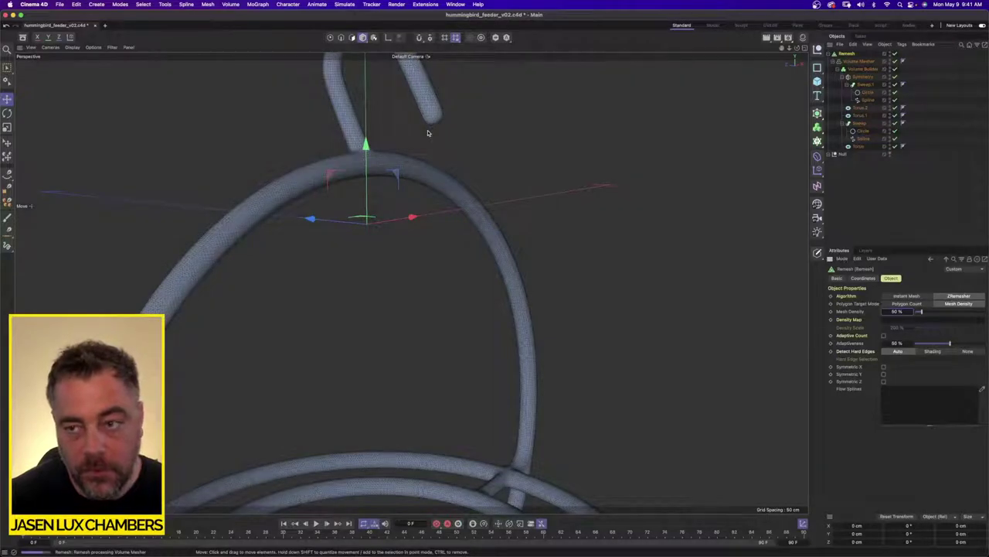
Reduce the Remesh generator's mesh density to 5 %
{"action": "right_click_drag", "start_coordinate": [473, 168], "coordinate": [391, 182], "text": "alt"}
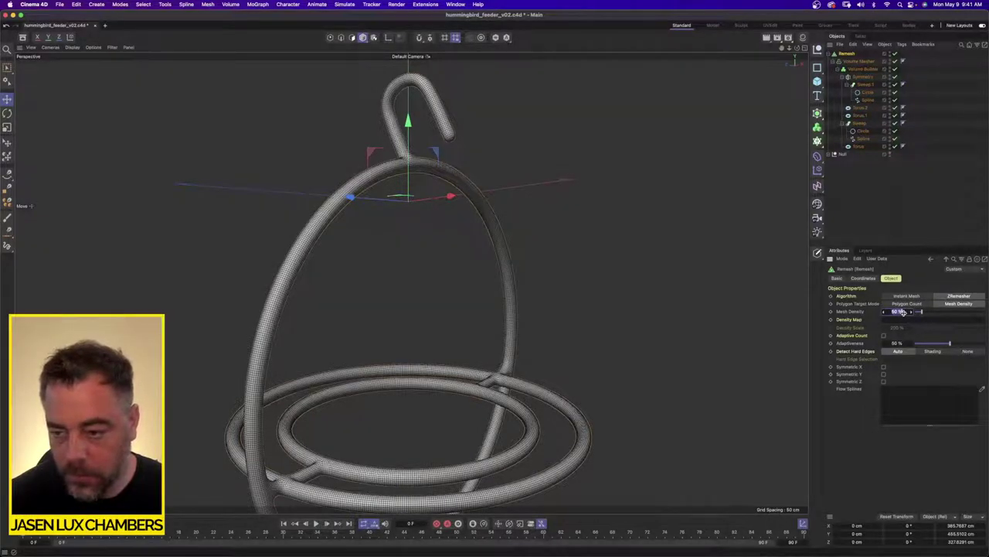
{"action": "type", "text": "5"}
{"action": "key", "text": "Return"}
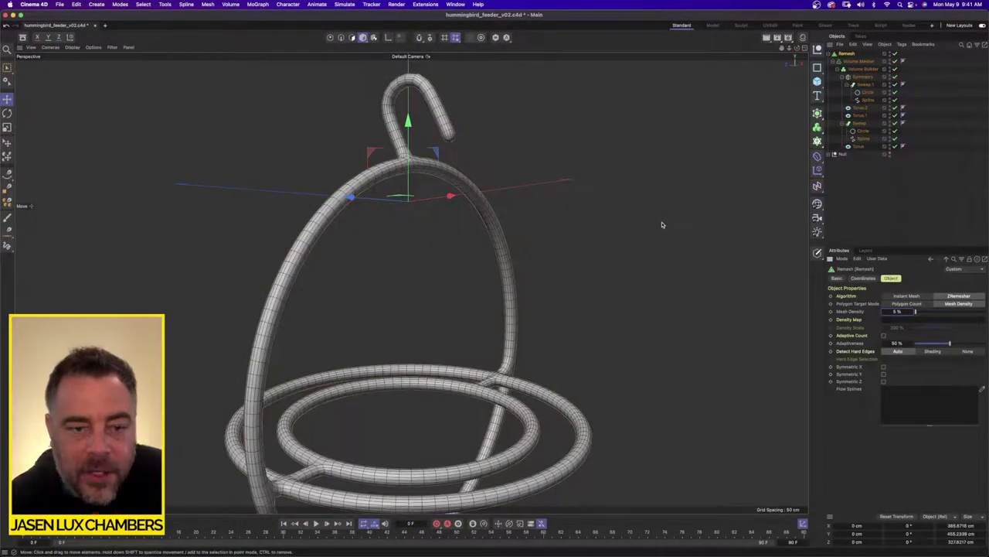
Examine the low-density wire frame mesh from several angles, checking the ring joints and the hook
{"action": "left_click_drag", "start_coordinate": [429, 148], "coordinate": [260, 332], "text": "alt"}
{"action": "right_click_drag", "start_coordinate": [259, 333], "coordinate": [292, 340], "text": "alt"}
{"action": "left_click_drag", "start_coordinate": [263, 348], "coordinate": [270, 371], "text": "alt"}
{"action": "scroll", "coordinate": [269, 370], "scroll_direction": "down", "scroll_amount": 10}
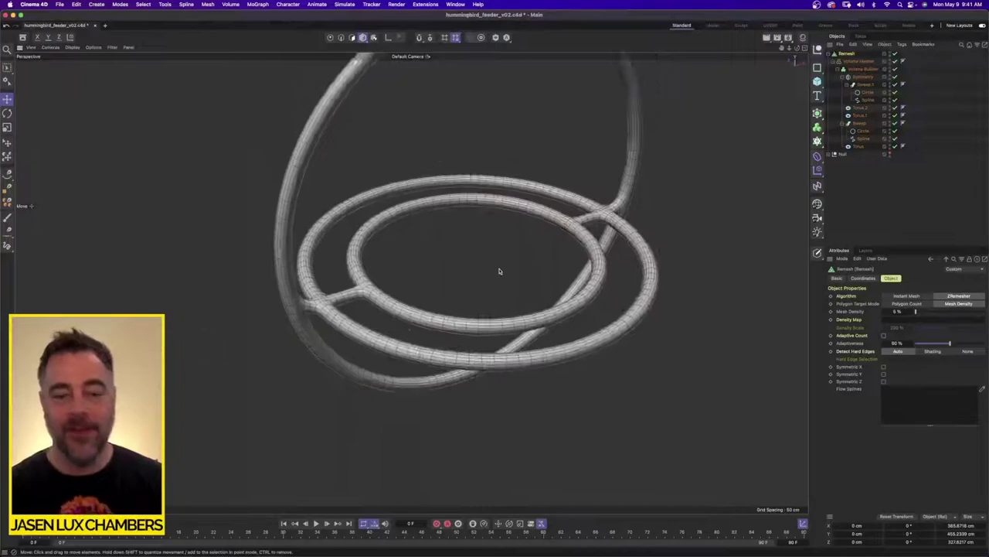
{"action": "mouse_move", "coordinate": [499, 269]}
{"action": "left_mouse_down", "text": "alt"}
{"action": "mouse_move", "coordinate": [411, 281]}
{"action": "mouse_move", "coordinate": [503, 271]}
{"action": "left_mouse_up", "text": "alt"}
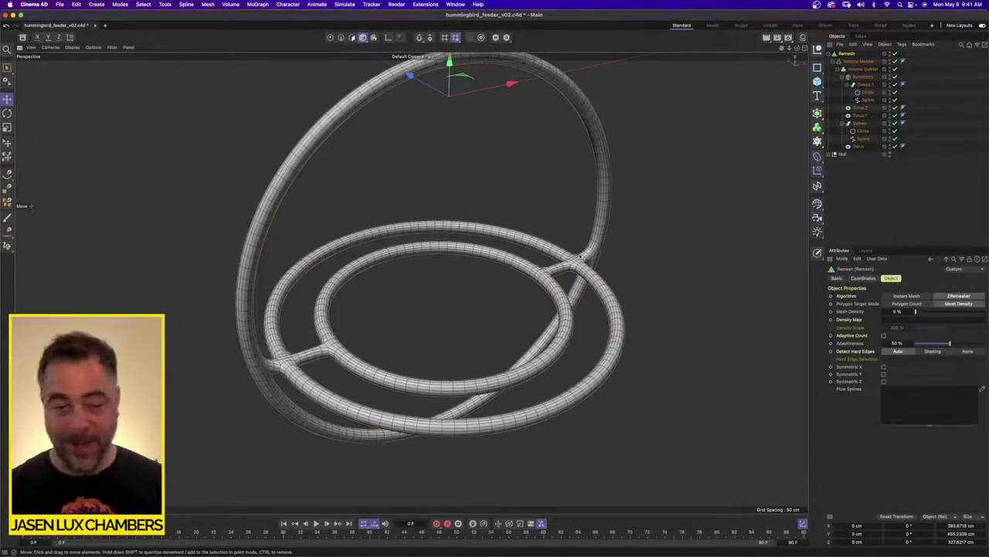
{"action": "left_click_drag", "start_coordinate": [581, 258], "coordinate": [409, 283], "text": "alt"}
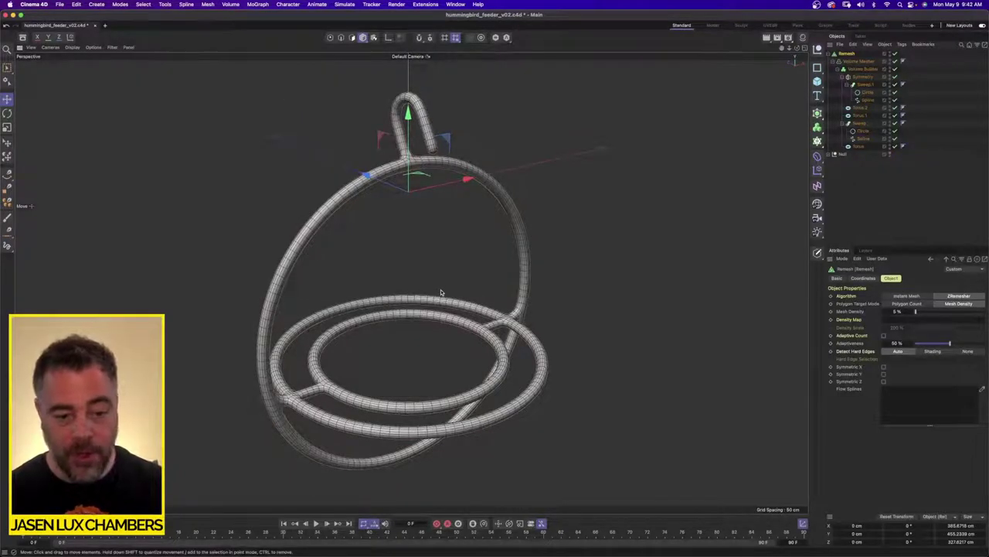
{"action": "left_click", "coordinate": [877, 195]}
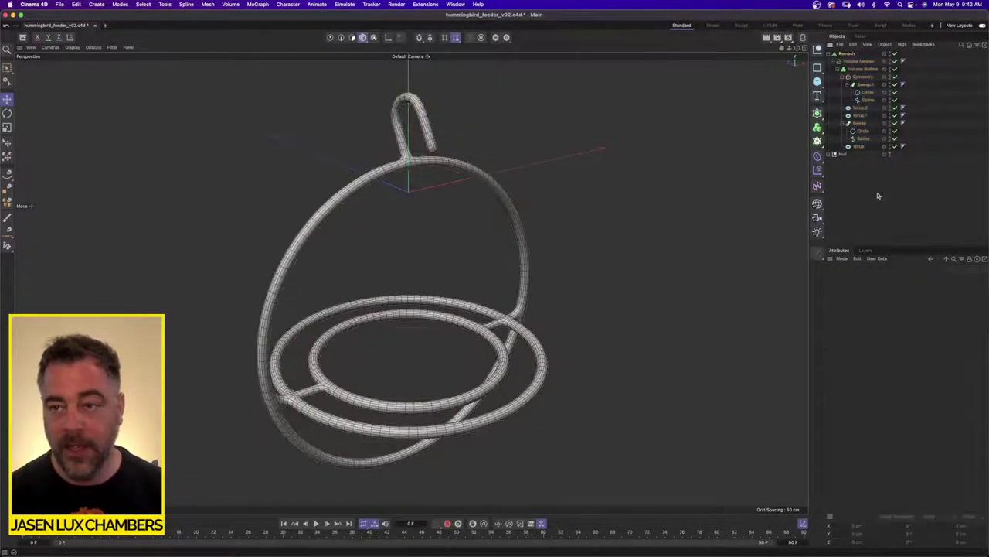
{"action": "left_click_drag", "start_coordinate": [400, 260], "coordinate": [457, 223], "text": "alt"}
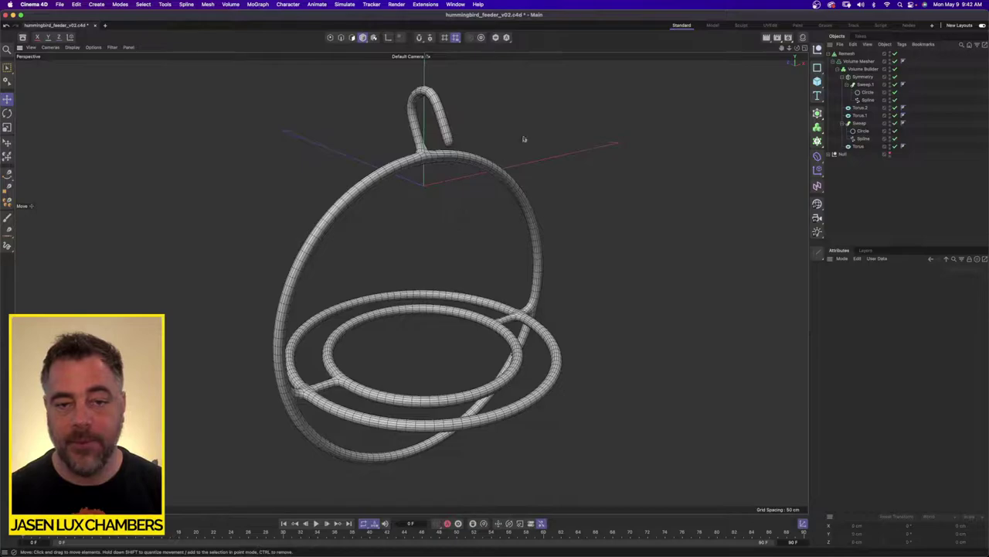
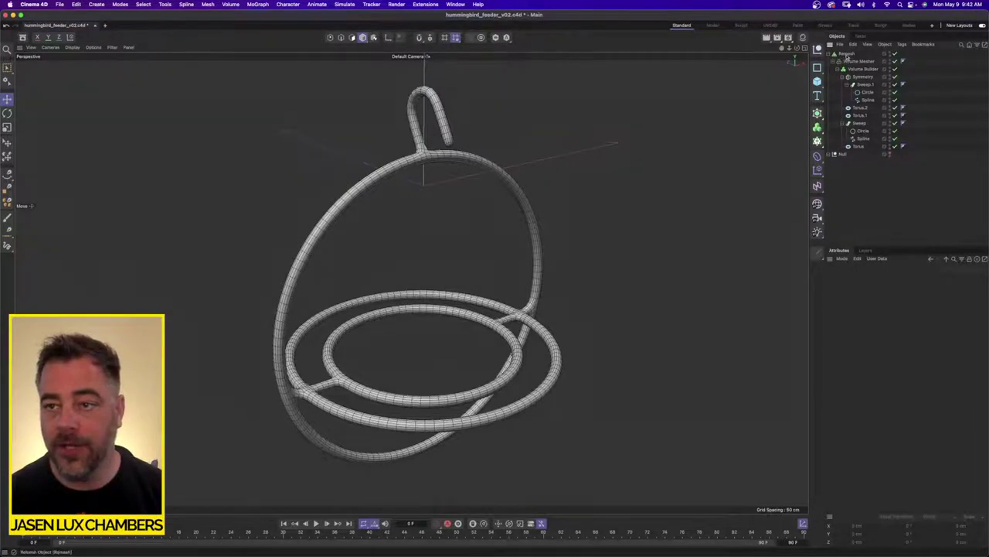
Make the Remesh generator editable, converting the wire frame into a single polygon object, and deselect it
{"action": "right_click", "coordinate": [847, 56]}
{"action": "left_click", "coordinate": [921, 294]}
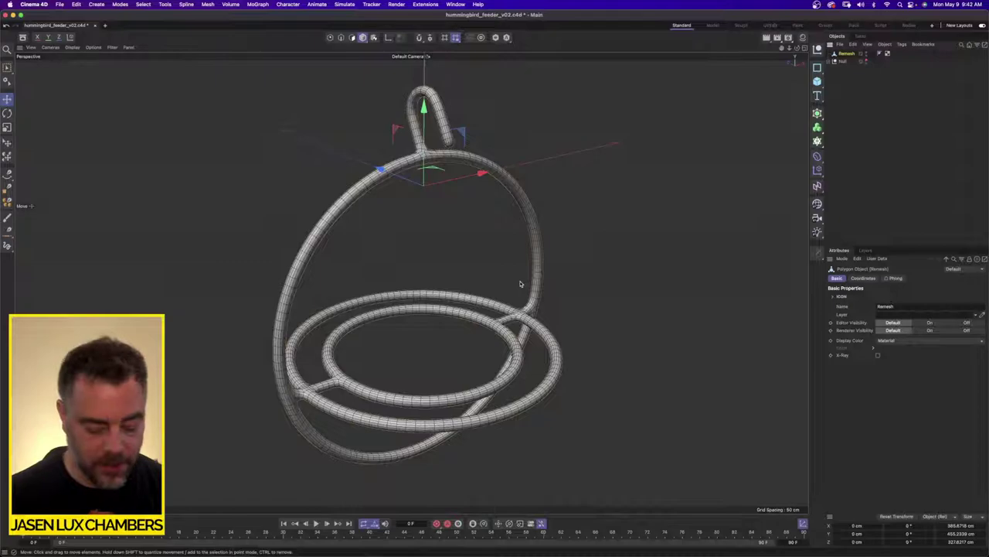
{"action": "left_click", "coordinate": [863, 84]}
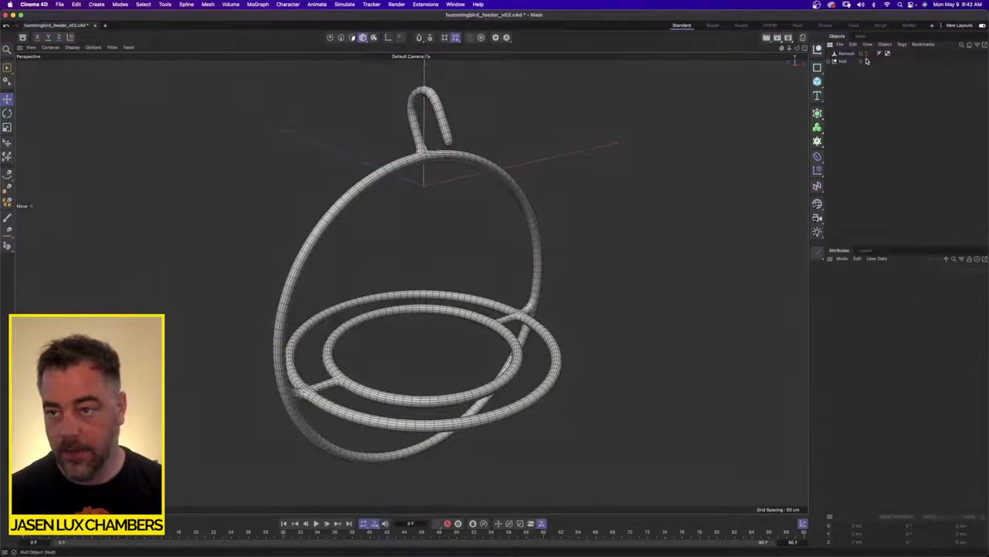
Make the Null group holding the feeder body visible again and expand its hierarchy
{"action": "left_click", "coordinate": [867, 61], "text": "alt"}
{"action": "left_click", "coordinate": [829, 61]}
{"action": "right_click_drag", "start_coordinate": [558, 191], "coordinate": [468, 189], "text": "alt"}
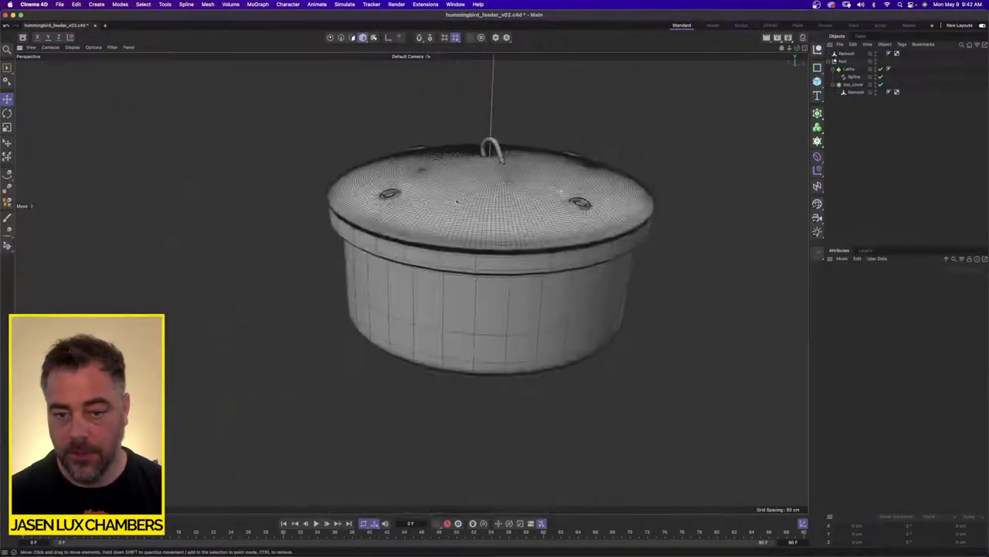
{"action": "left_click_drag", "start_coordinate": [467, 189], "coordinate": [507, 202], "text": "alt"}
{"action": "scroll", "coordinate": [464, 232], "scroll_direction": "down", "scroll_amount": 2}
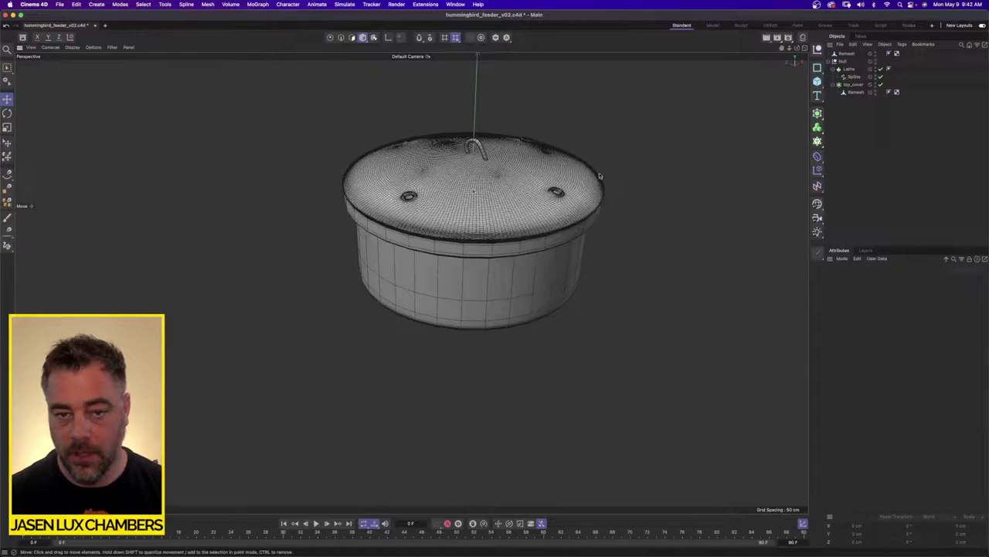
Scale the wire frame up uniformly to about 1126 cm wide and 1330 cm tall so it can surround the feeder body
{"action": "left_click", "coordinate": [846, 53]}
{"action": "left_click", "coordinate": [7, 113]}
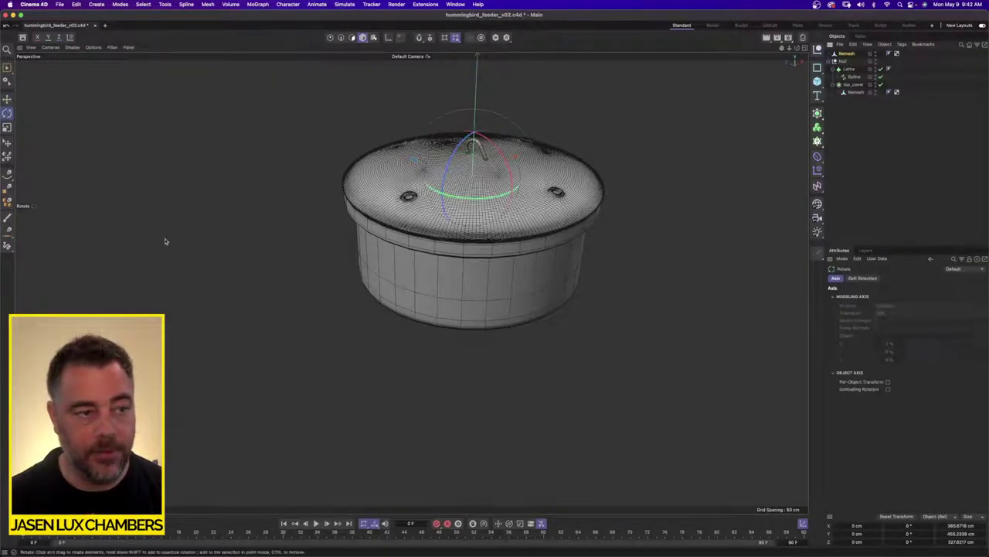
{"action": "left_click", "coordinate": [6, 128]}
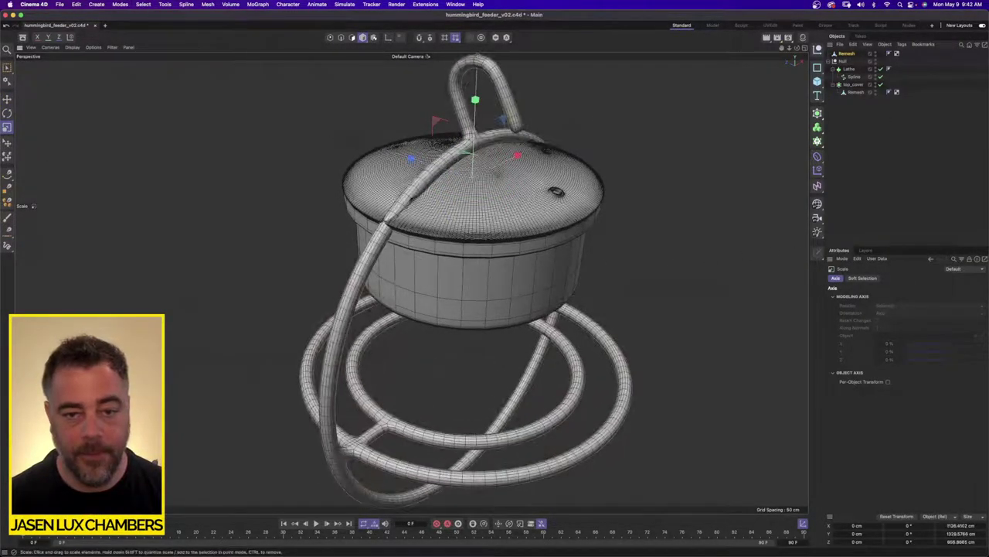
Raise the wire frame to about 248 cm on Y so its rings sit just below the feeder body
{"action": "left_click", "coordinate": [6, 99]}
{"action": "left_click_drag", "start_coordinate": [699, 375], "coordinate": [522, 309], "text": "alt"}
{"action": "middle_click_drag", "start_coordinate": [522, 309], "coordinate": [470, 286], "text": "alt"}
{"action": "left_click_drag", "start_coordinate": [441, 127], "coordinate": [441, 47]}
{"action": "scroll", "coordinate": [512, 182], "scroll_direction": "down", "scroll_amount": 3}
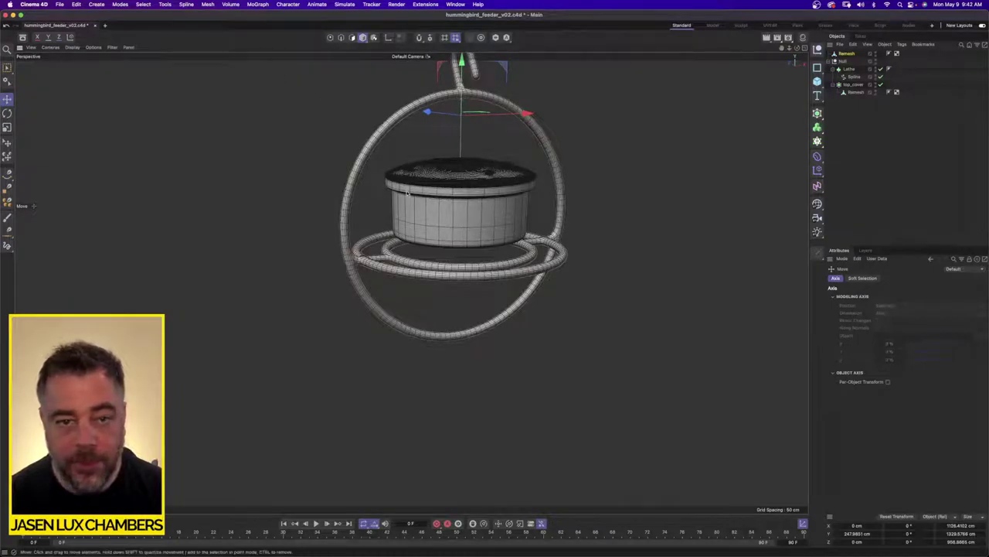
{"action": "scroll", "coordinate": [418, 185], "scroll_direction": "down", "scroll_amount": 1}
{"action": "middle_click_drag", "start_coordinate": [465, 116], "coordinate": [452, 156], "text": "alt"}
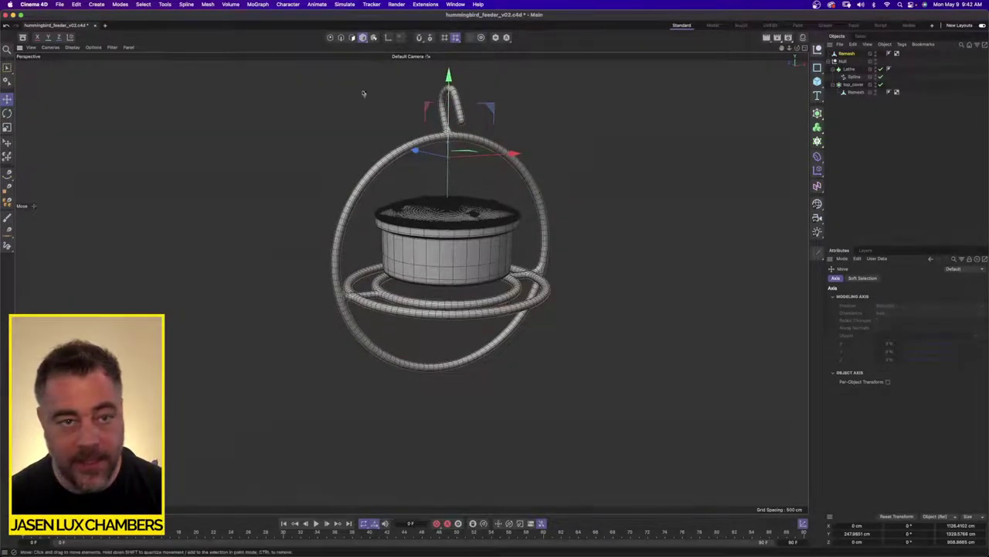
Move only the wire frame's axis down to the level of its horizontal rings, at Y about -341 cm
{"action": "left_click", "coordinate": [388, 37]}
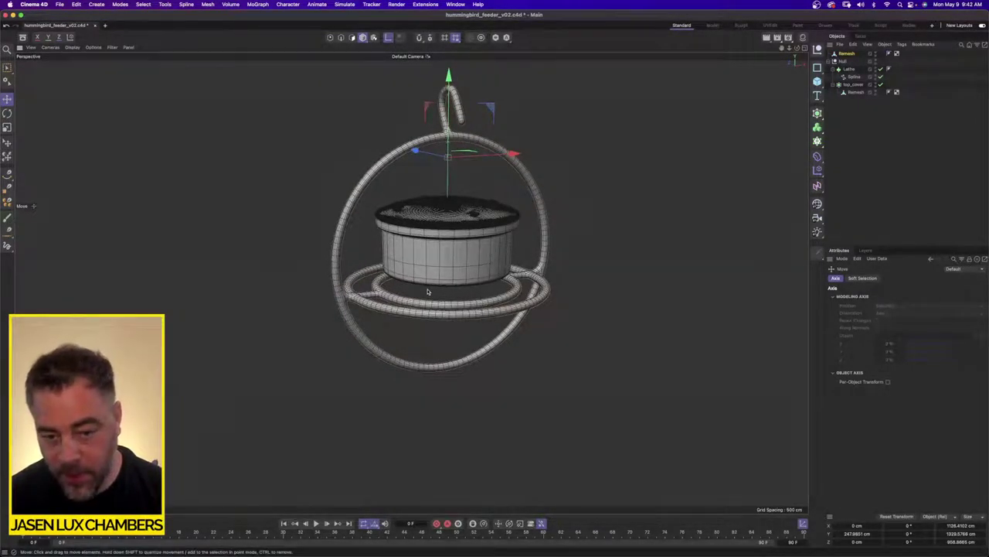
{"action": "left_click", "coordinate": [804, 49]}
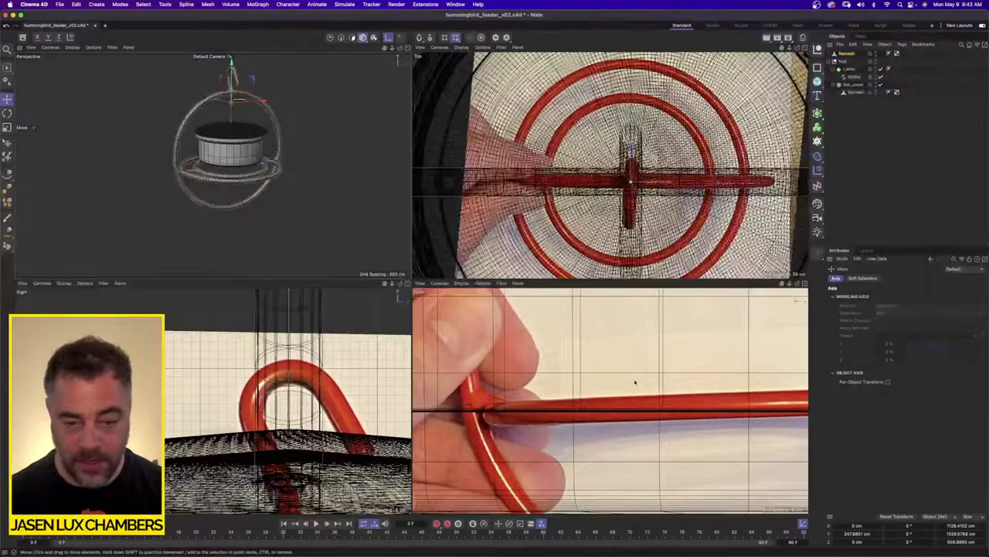
{"action": "right_click_drag", "start_coordinate": [637, 383], "coordinate": [576, 385], "text": "alt"}
{"action": "scroll", "coordinate": [577, 384], "scroll_direction": "down", "scroll_amount": 3}
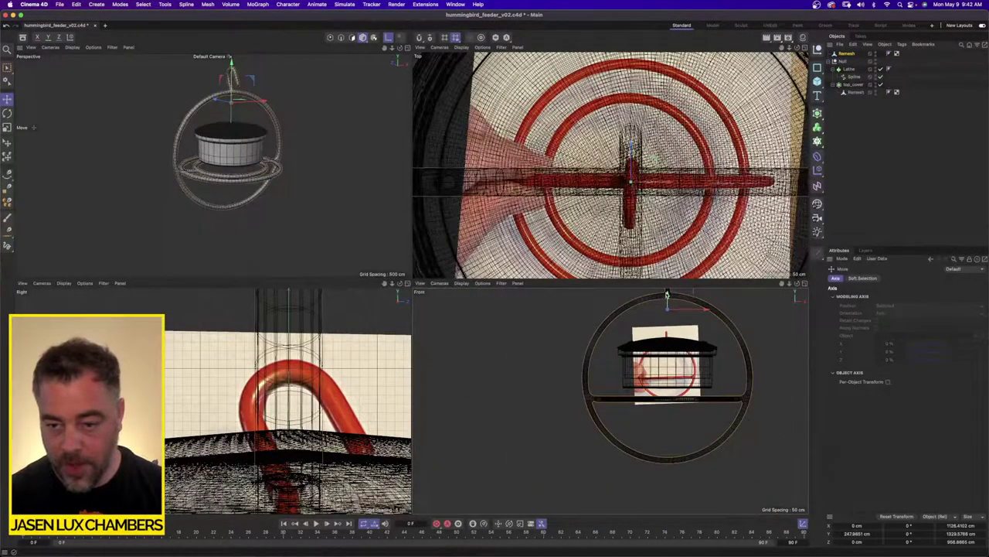
{"action": "left_click_drag", "start_coordinate": [668, 316], "coordinate": [674, 384]}
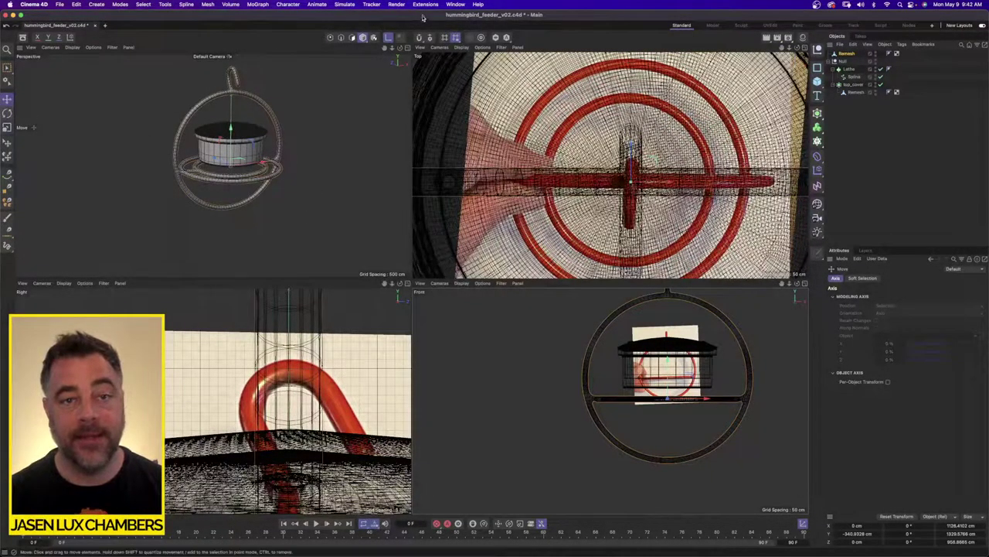
Test the wire frame's new axis by rotating and scaling the frame around it, undoing the changes
{"action": "left_click", "coordinate": [7, 113]}
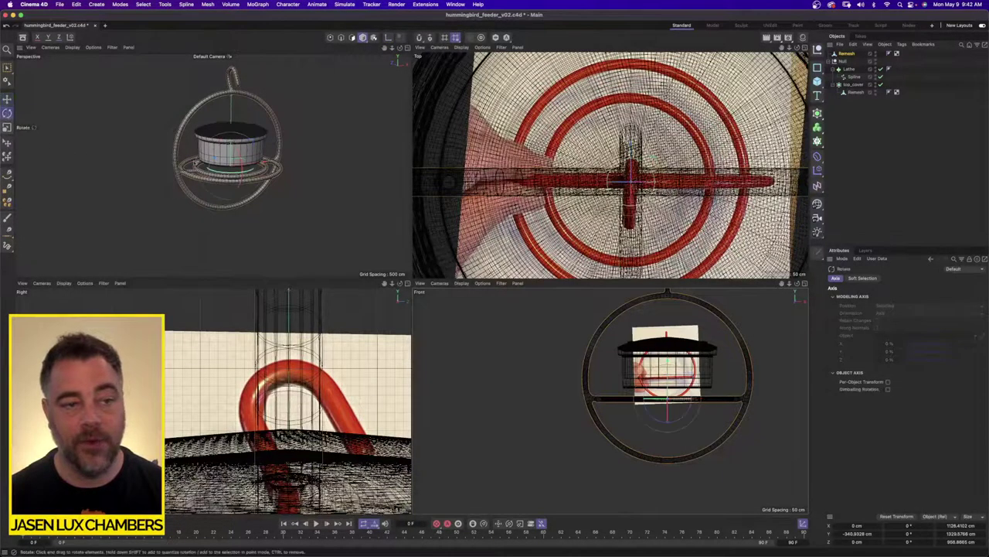
{"action": "left_click_drag", "start_coordinate": [116, 139], "coordinate": [157, 204]}
{"action": "key", "text": "super+z"}
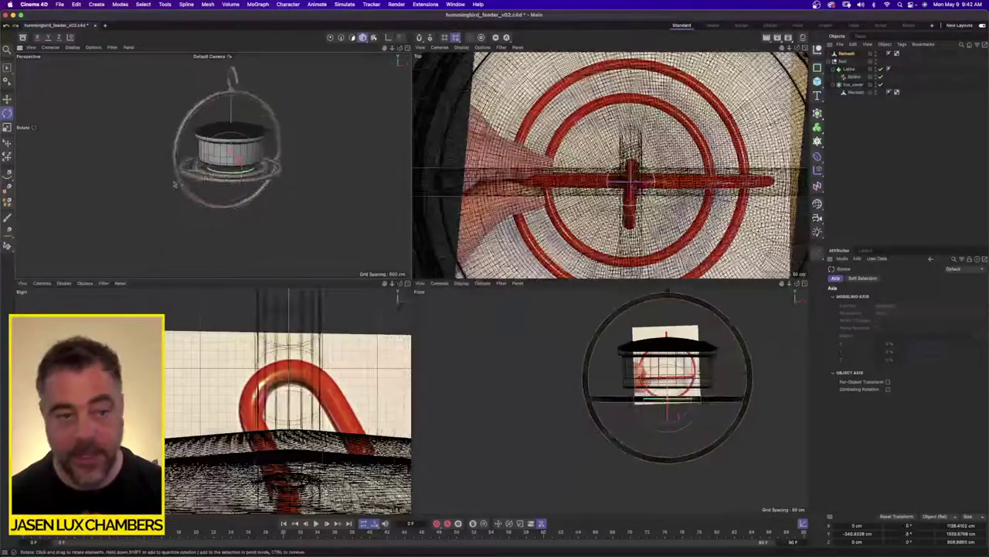
{"action": "key", "text": "t"}
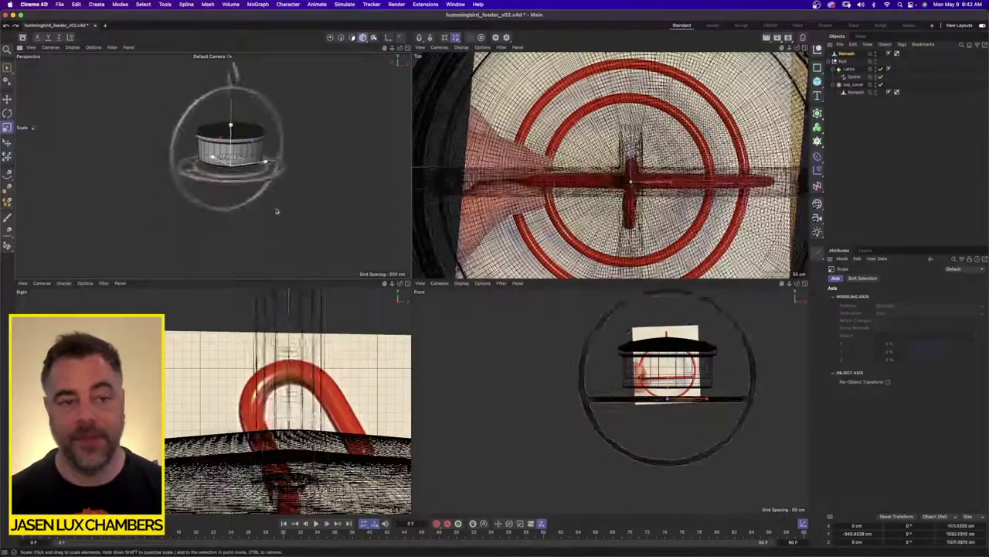
Raise the wire frame to about -74 cm on Y so the inner ring sits just under the lid's rim
{"action": "middle_click", "coordinate": [387, 84]}
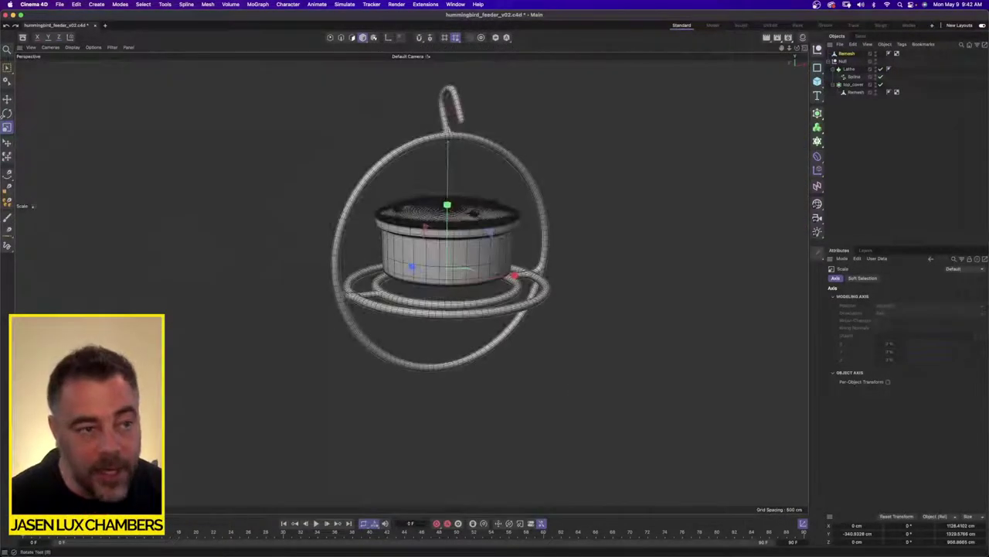
{"action": "key", "text": "e"}
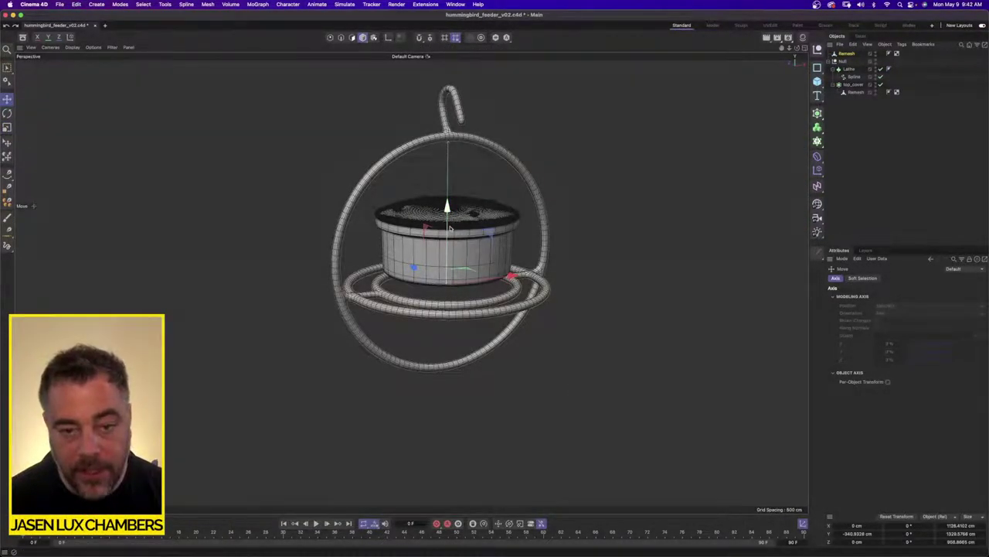
{"action": "left_click_drag", "start_coordinate": [445, 222], "coordinate": [444, 184]}
{"action": "scroll", "coordinate": [555, 261], "scroll_direction": "up", "scroll_amount": 5}
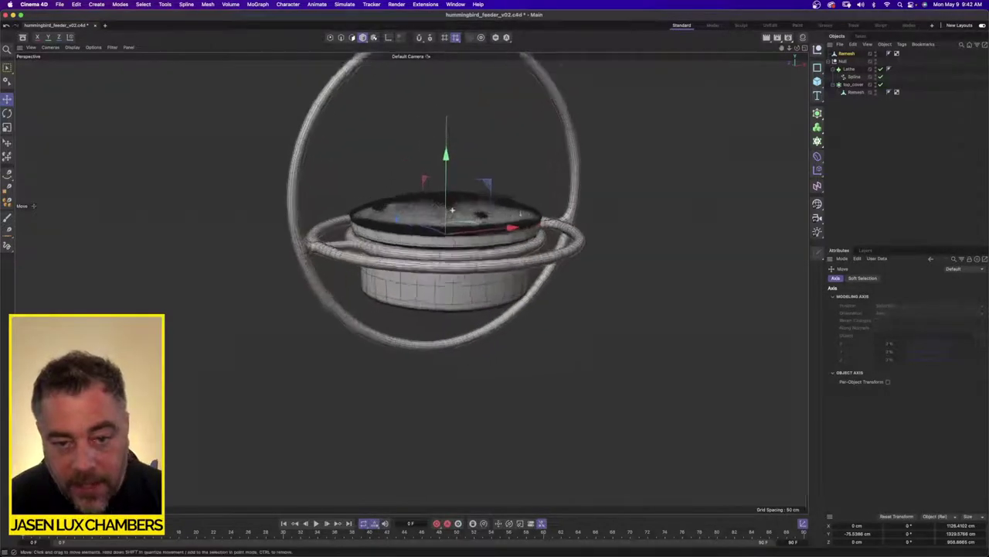
{"action": "mouse_move", "coordinate": [554, 260]}
{"action": "left_mouse_down", "text": "alt"}
{"action": "mouse_move", "coordinate": [530, 199]}
{"action": "mouse_move", "coordinate": [541, 260]}
{"action": "left_mouse_up", "text": "alt"}
{"action": "left_click_drag", "start_coordinate": [465, 177], "coordinate": [465, 177]}
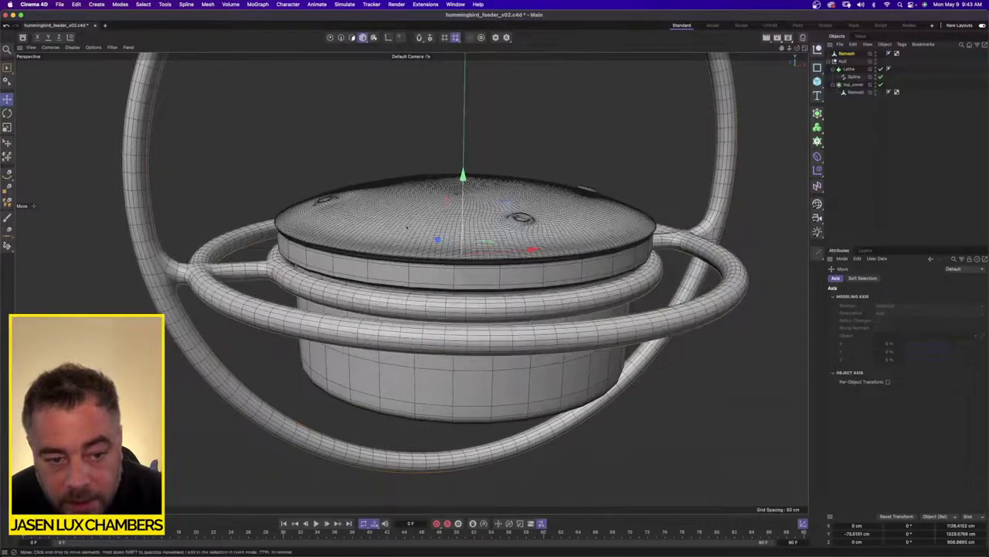
Scale the wire frame down slightly so the inner ring fits snugly around the feeder body, and deselect it
{"action": "scroll", "coordinate": [303, 265], "scroll_direction": "up", "scroll_amount": 3}
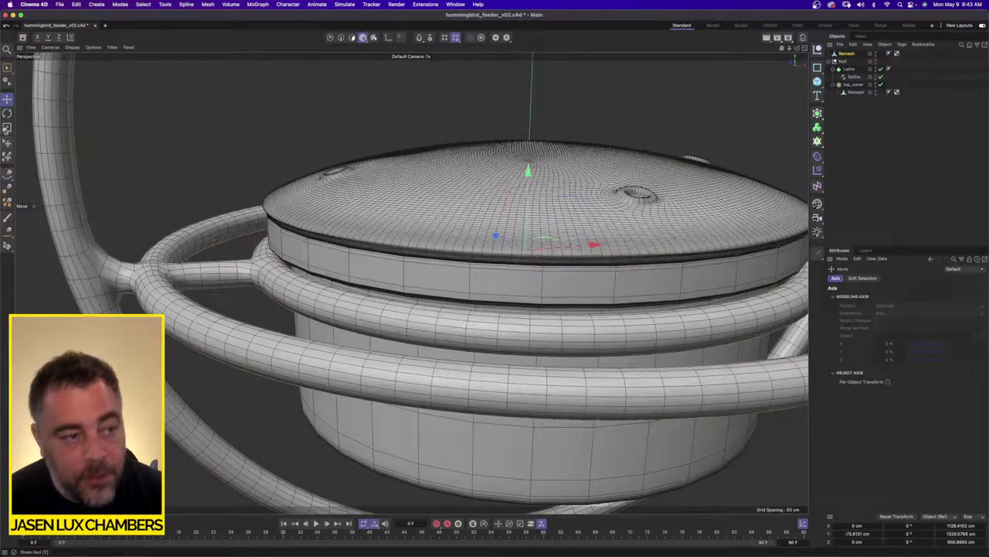
{"action": "left_click", "coordinate": [7, 126]}
{"action": "left_click_drag", "start_coordinate": [384, 225], "coordinate": [378, 225]}
{"action": "left_click", "coordinate": [884, 194]}
{"action": "scroll", "coordinate": [462, 244], "scroll_direction": "down", "scroll_amount": 5}
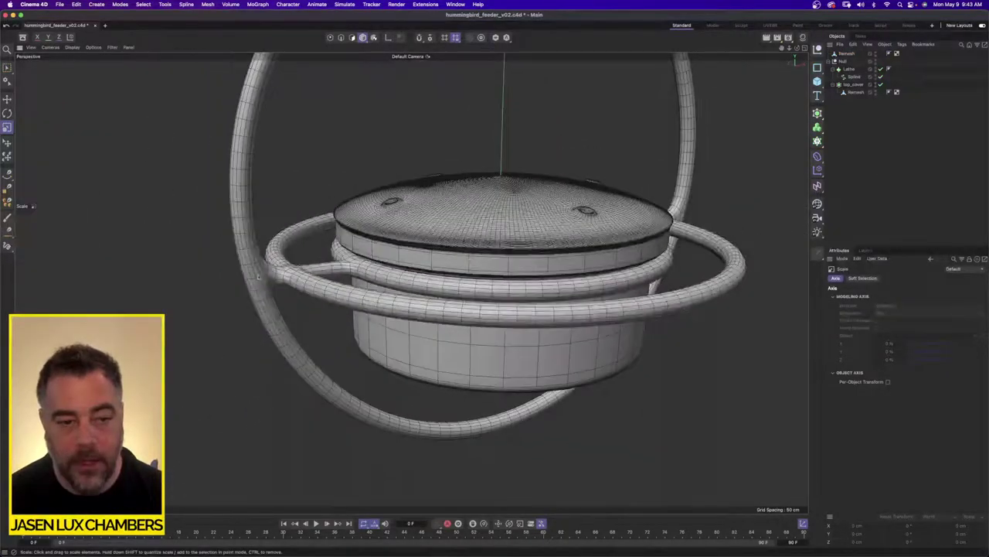
Add a Subdivision Surface and put the wire frame's Remesh object inside it
{"action": "left_click", "coordinate": [817, 127]}
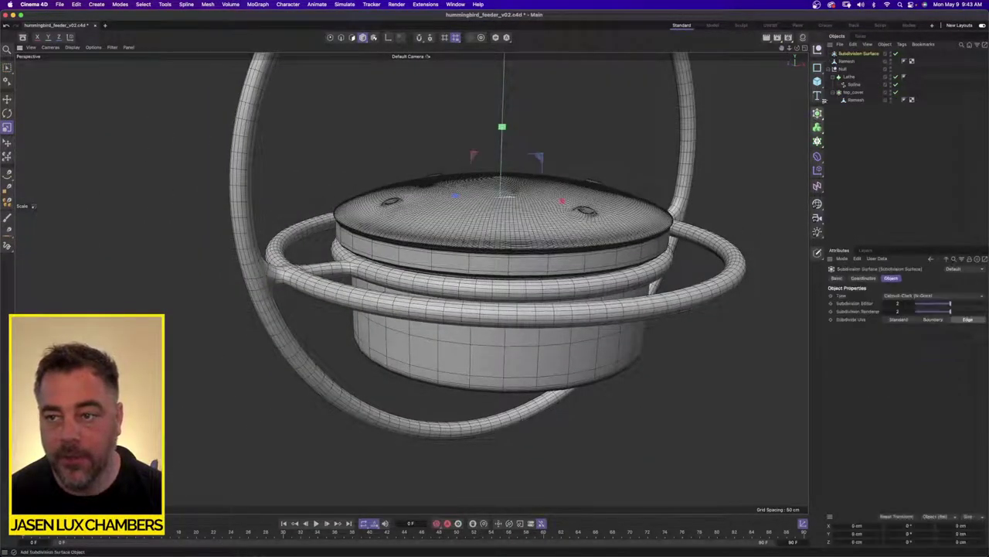
{"action": "left_click_drag", "start_coordinate": [843, 62], "coordinate": [849, 55]}
{"action": "left_click", "coordinate": [856, 153]}
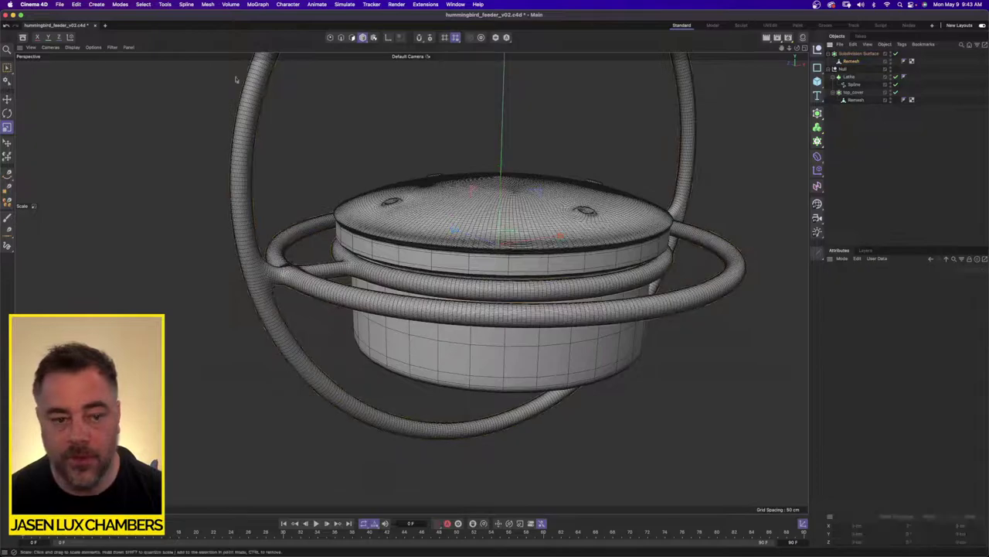
Display the perspective view with Gouraud Shading without lines and inspect the feeder from above
{"action": "left_click", "coordinate": [113, 48]}
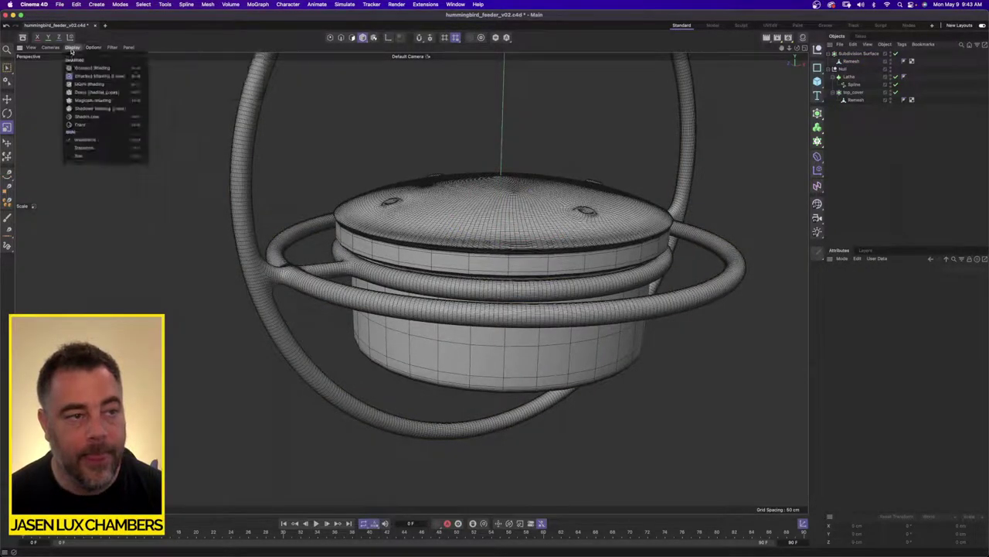
{"action": "left_click", "coordinate": [77, 68]}
{"action": "scroll", "coordinate": [402, 226], "scroll_direction": "down", "scroll_amount": 4}
{"action": "middle_click_drag", "start_coordinate": [404, 193], "coordinate": [348, 261], "text": "alt"}
{"action": "mouse_move", "coordinate": [349, 261]}
{"action": "left_mouse_down", "text": "alt"}
{"action": "mouse_move", "coordinate": [358, 279]}
{"action": "mouse_move", "coordinate": [471, 333]}
{"action": "left_mouse_up", "text": "alt"}
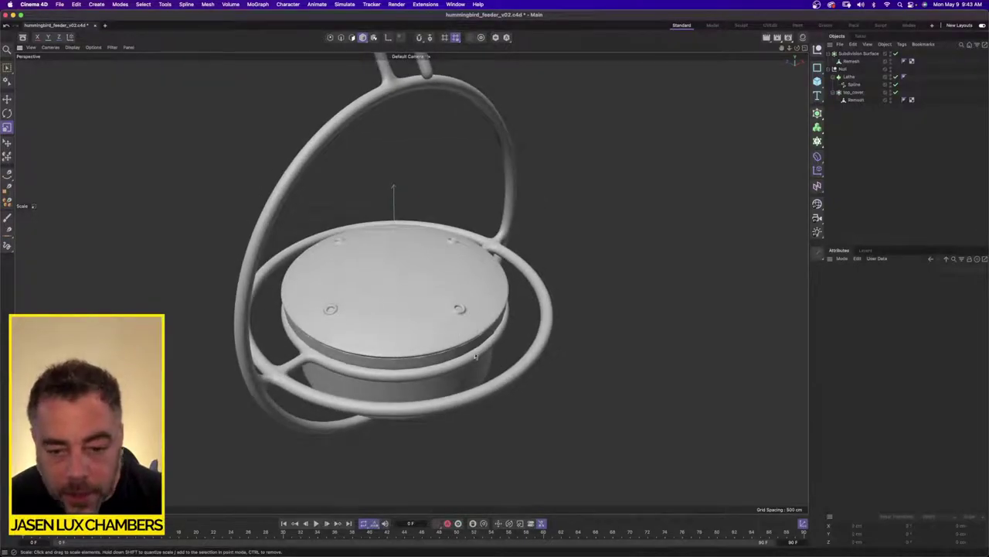
Increase the rotation subdivision of the Lathe object that forms the feeder body
{"action": "left_click", "coordinate": [849, 77]}
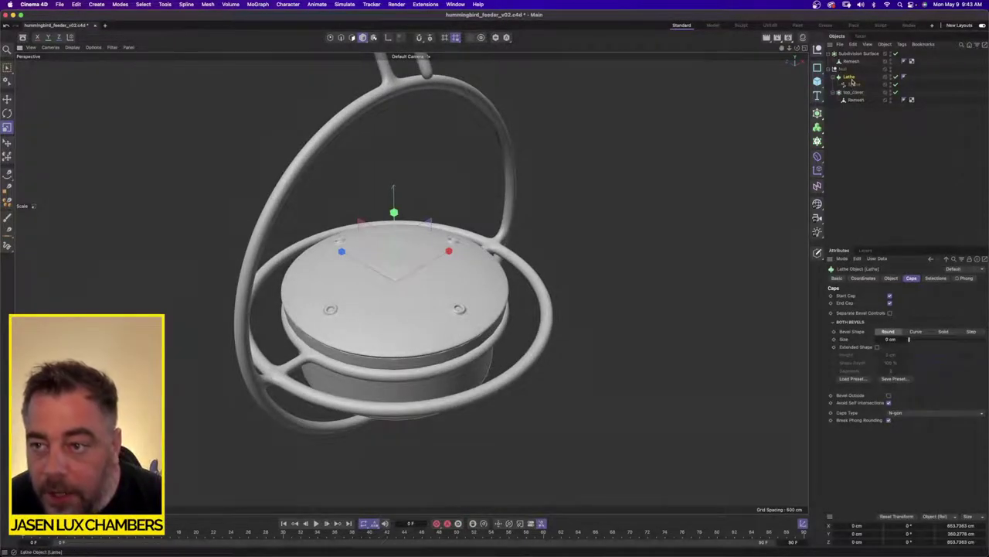
{"action": "left_click", "coordinate": [892, 280]}
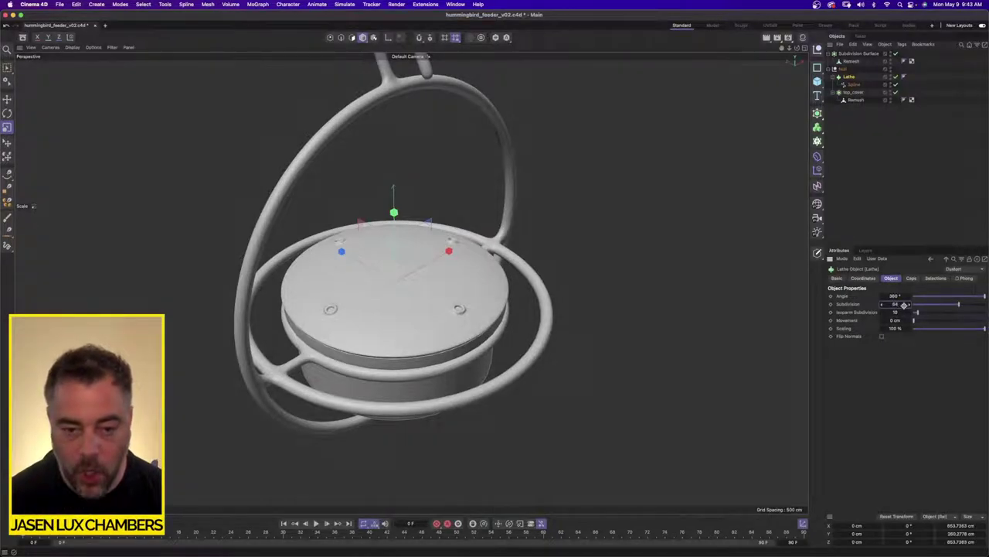
{"action": "left_click", "coordinate": [954, 129]}
Collapse the Subdivision Surface and Null hierarchies in the object list
{"action": "right_click_drag", "start_coordinate": [460, 311], "coordinate": [468, 312], "text": "alt"}
{"action": "left_click_drag", "start_coordinate": [468, 312], "coordinate": [531, 352], "text": "alt"}
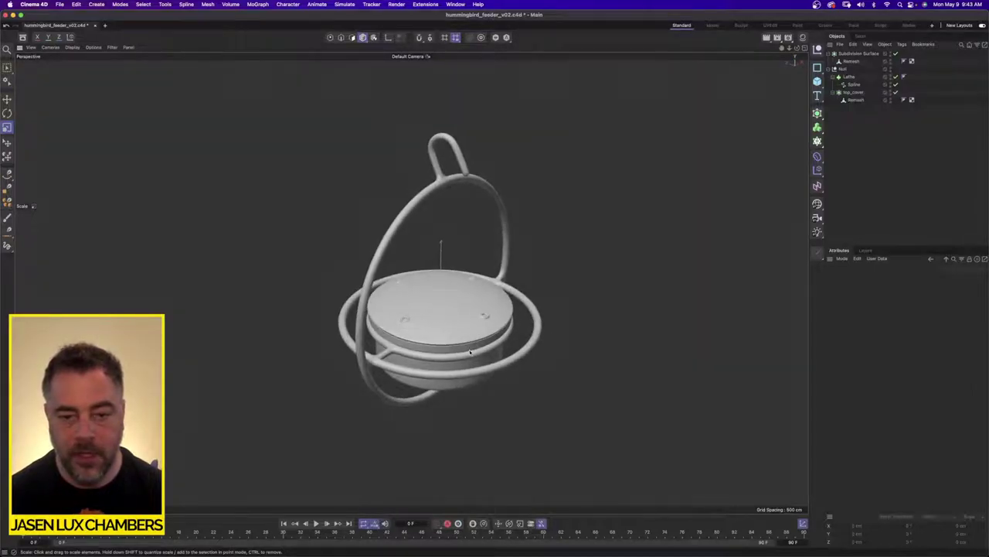
{"action": "left_click_drag", "start_coordinate": [469, 352], "coordinate": [488, 344], "text": "alt"}
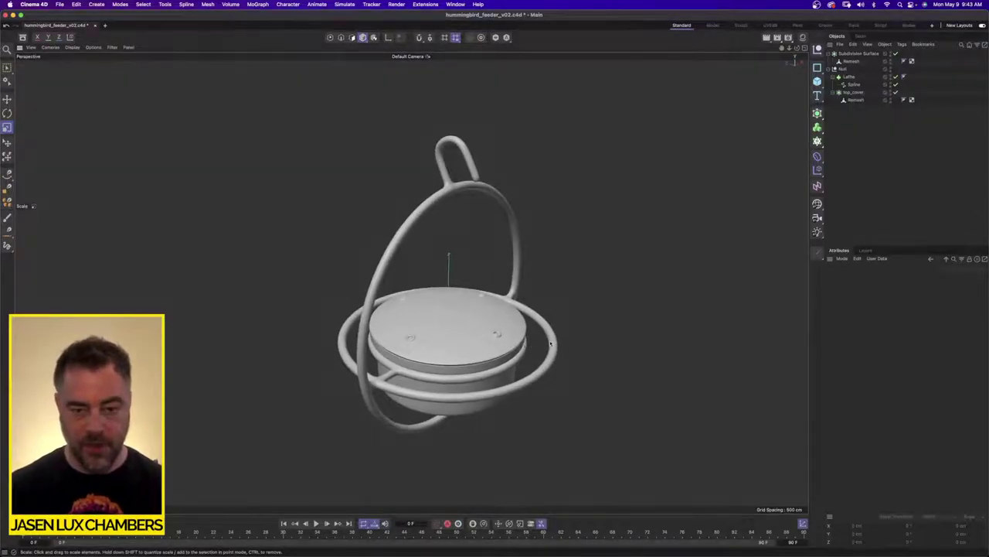
{"action": "left_click", "coordinate": [828, 54]}
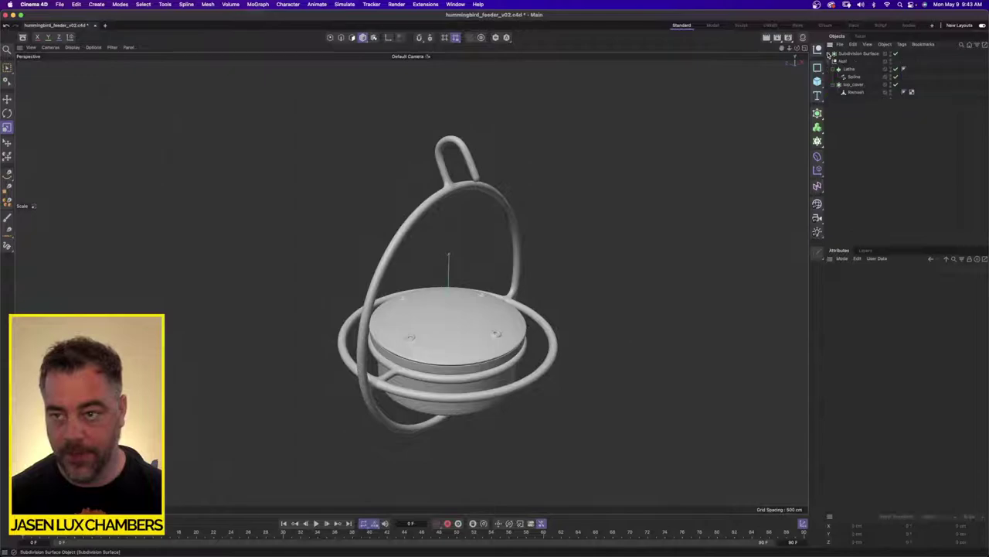
{"action": "left_click", "coordinate": [830, 61]}
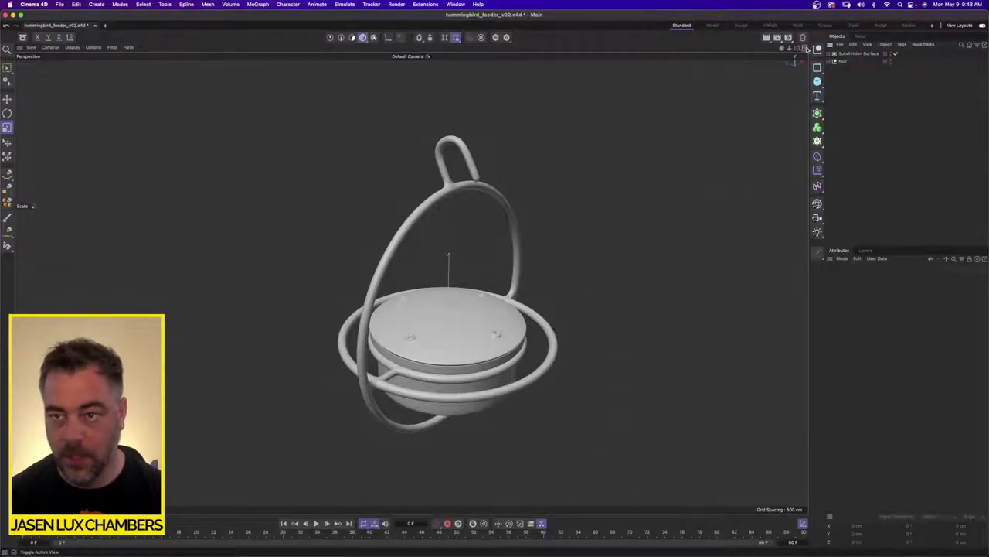
Compare the feeder in the four-view layout and the enlarged Top view, ending in the full Perspective view
{"action": "left_click", "coordinate": [804, 47]}
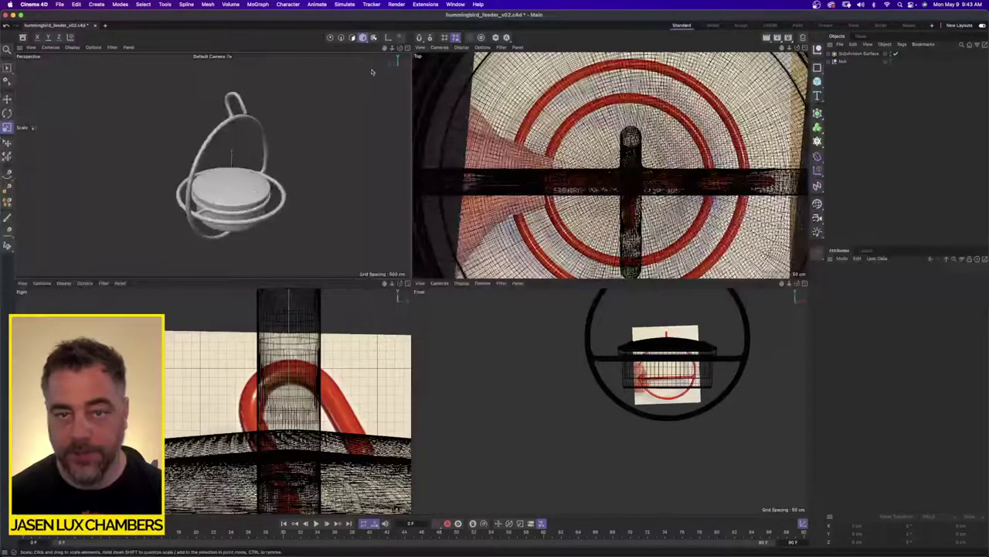
{"action": "left_click", "coordinate": [408, 48]}
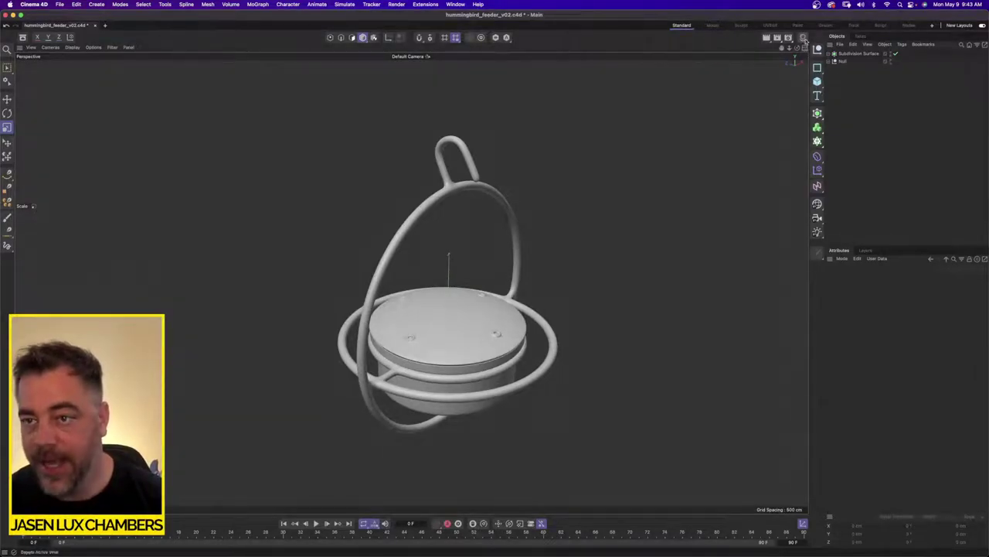
{"action": "left_click", "coordinate": [804, 48]}
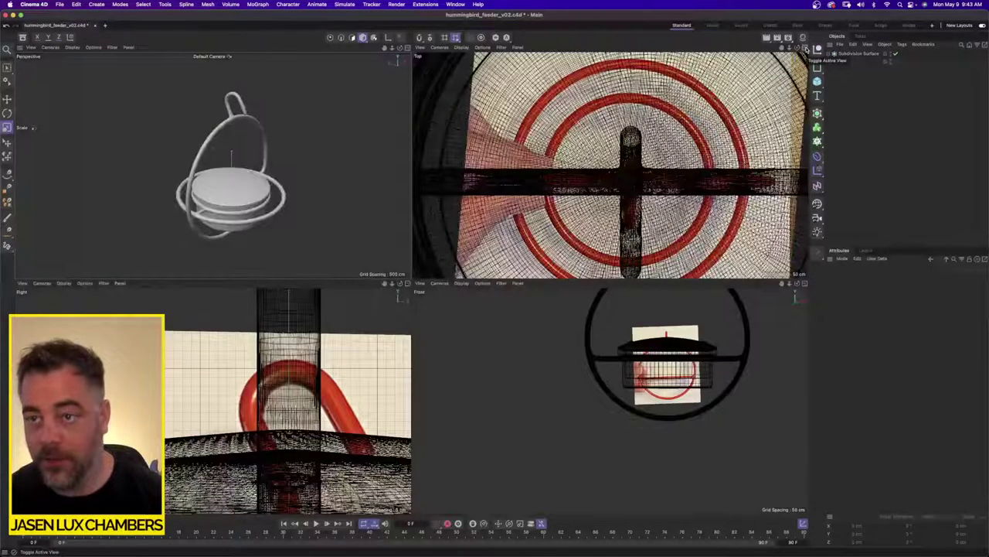
{"action": "left_click", "coordinate": [805, 48]}
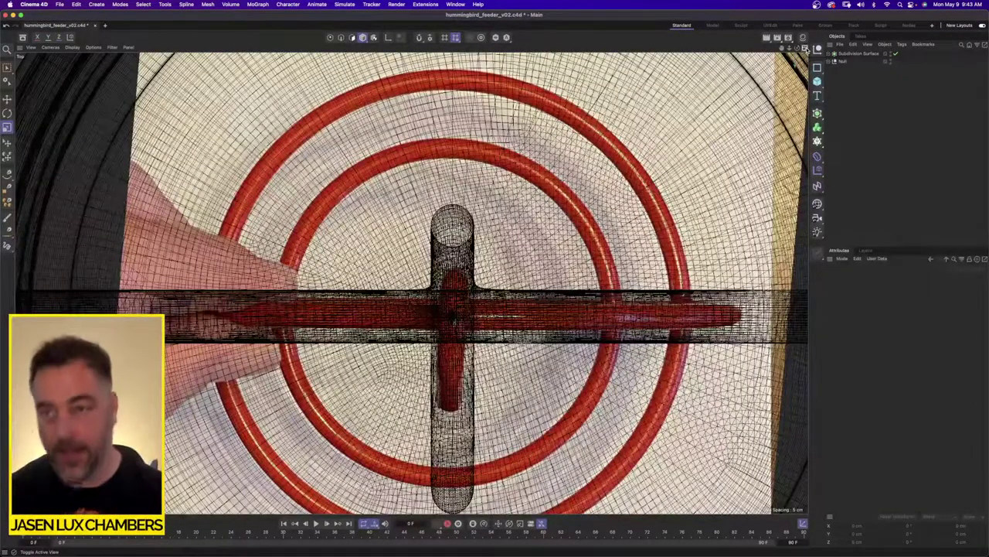
{"action": "left_click", "coordinate": [806, 49]}
{"action": "left_click", "coordinate": [407, 49]}
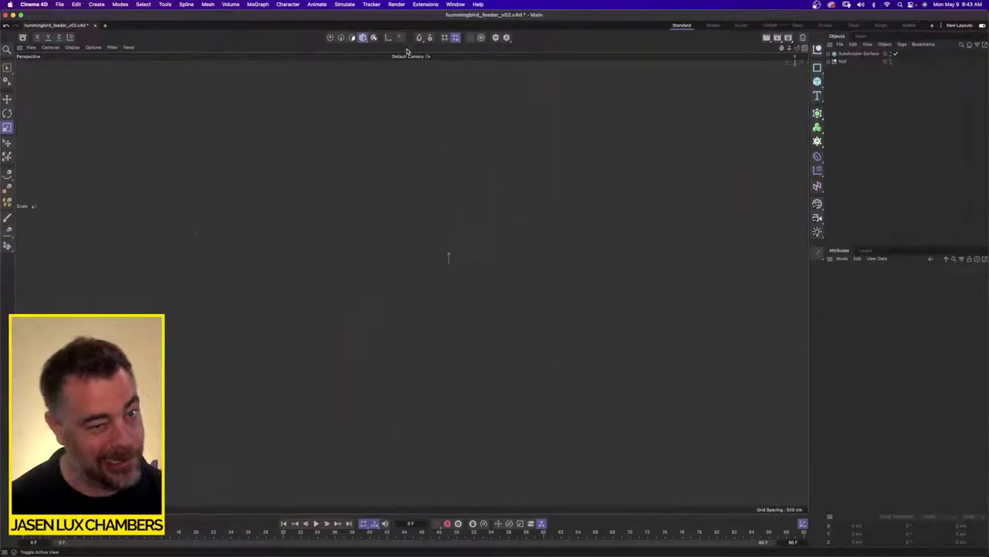
Show the material manager and search the Asset Browser for glass, limited to materials
{"action": "left_click", "coordinate": [803, 38]}
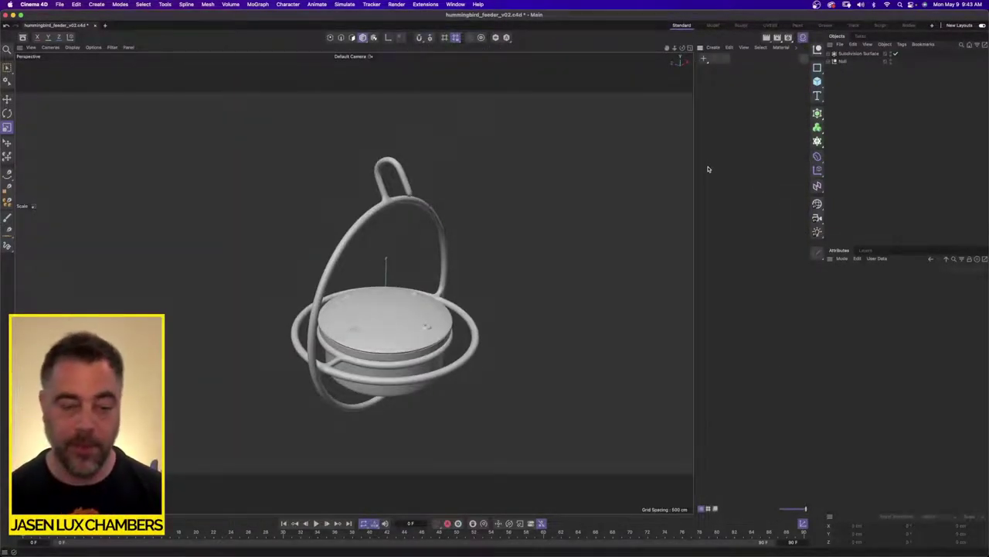
{"action": "left_click", "coordinate": [455, 4]}
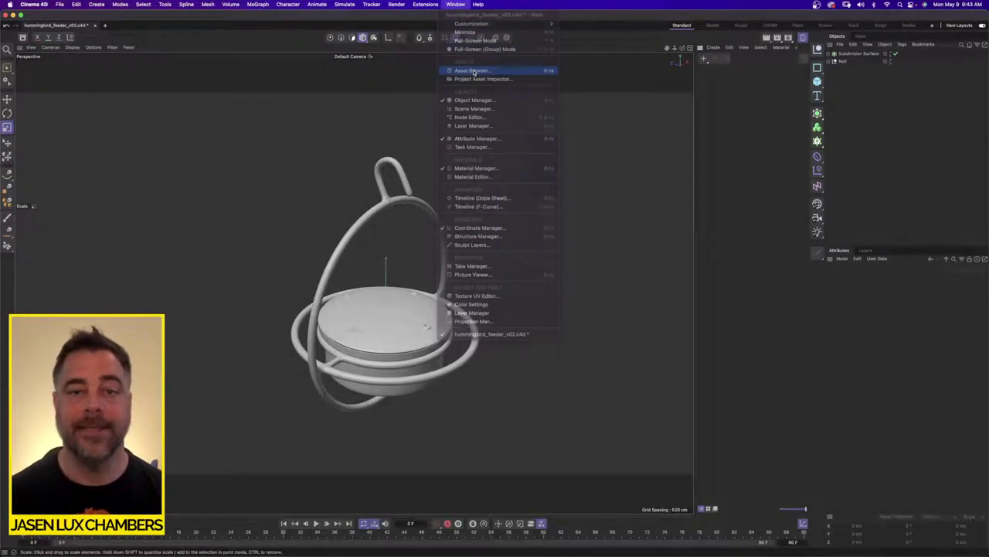
{"action": "left_click", "coordinate": [473, 71]}
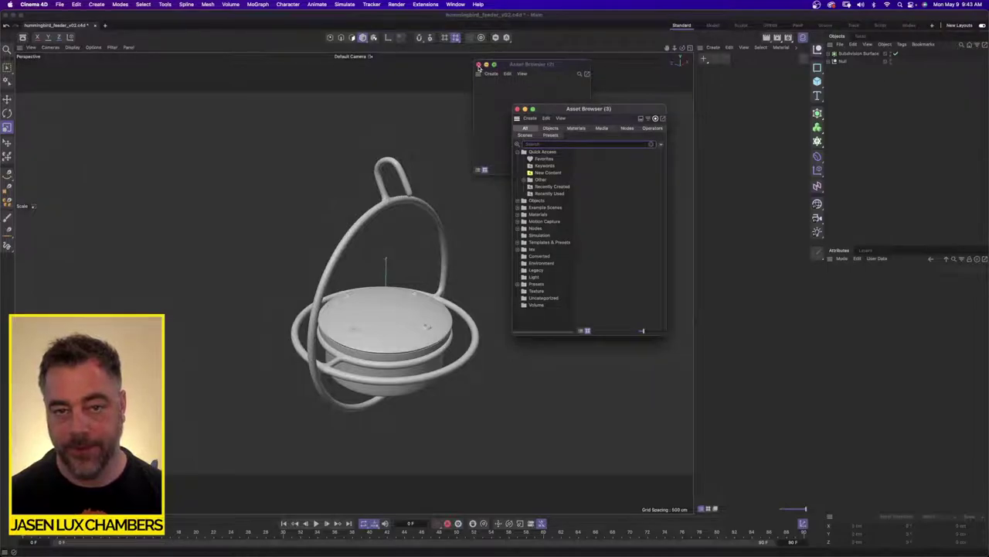
{"action": "left_click", "coordinate": [478, 65]}
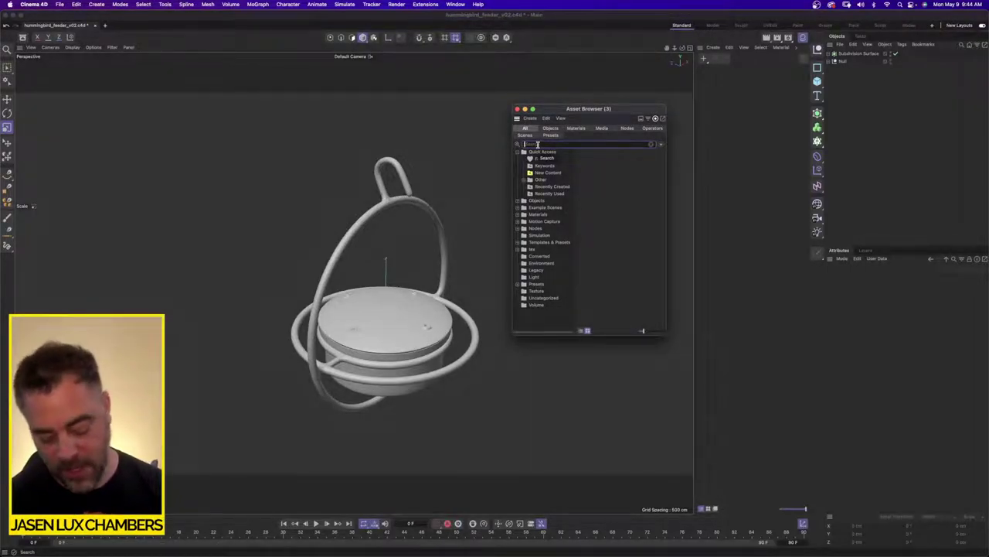
{"action": "type", "text": "glass"}
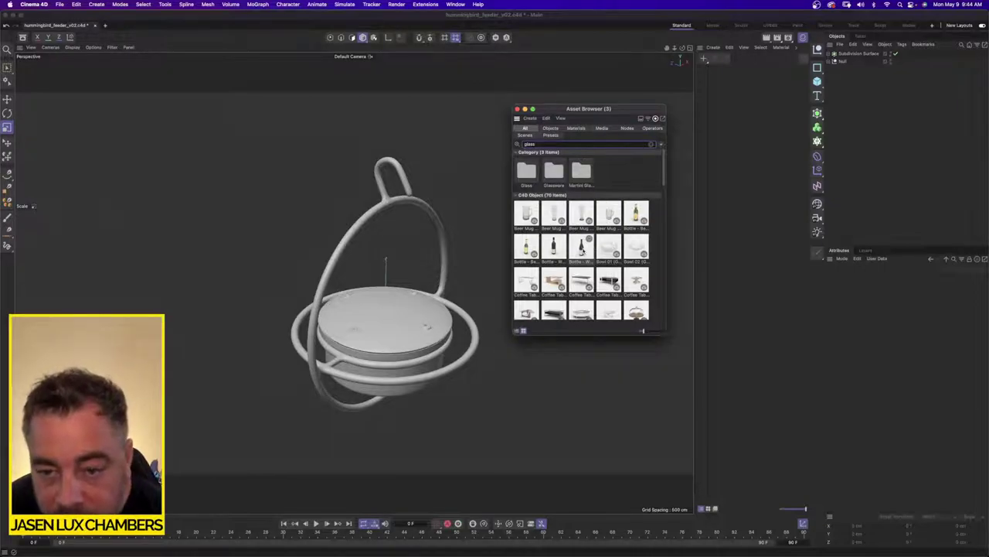
{"action": "left_click", "coordinate": [576, 127]}
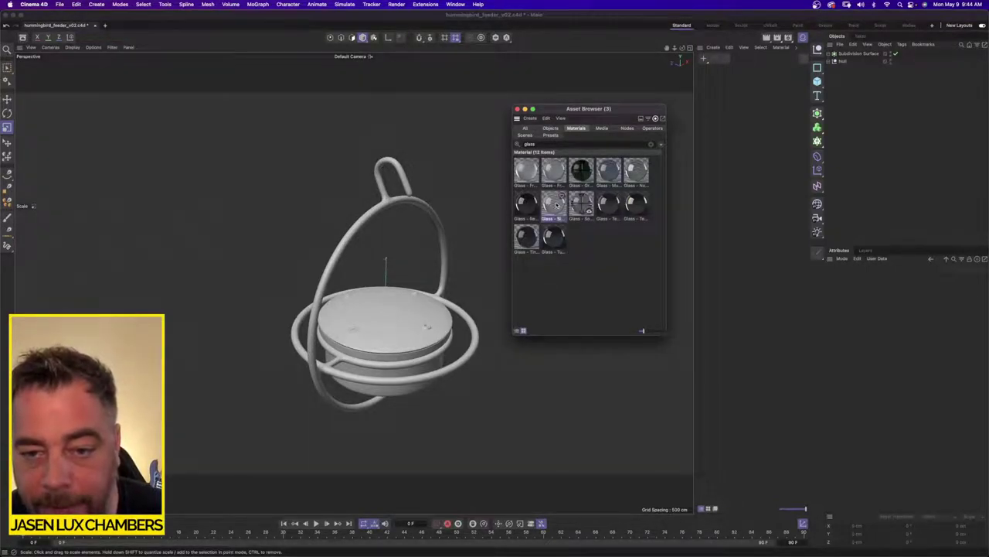
Add the Glass - Simple material to the scene from enlarged thumbnails and close the Asset Browser
{"action": "left_click", "coordinate": [654, 331]}
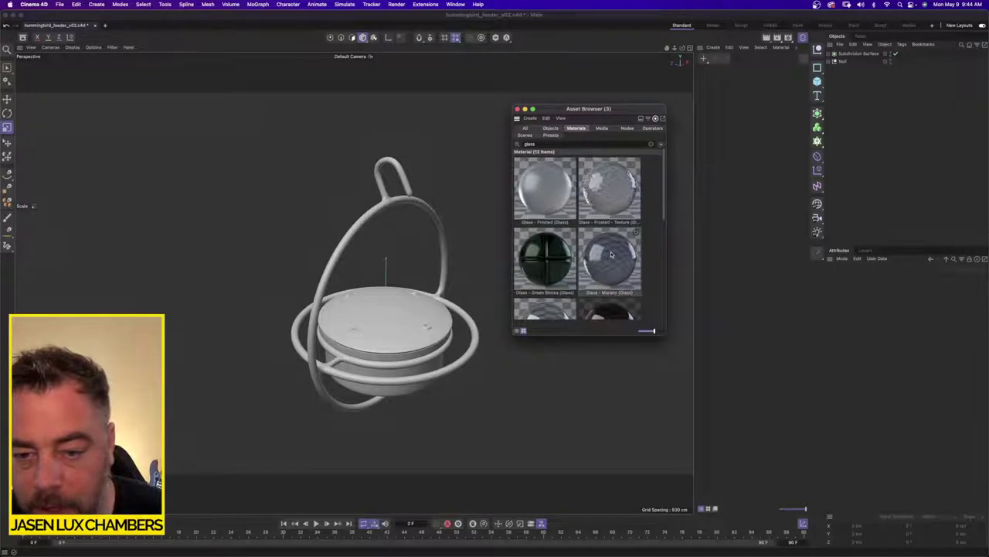
{"action": "scroll", "coordinate": [611, 255], "scroll_direction": "down", "scroll_amount": 5}
{"action": "left_click", "coordinate": [549, 222]}
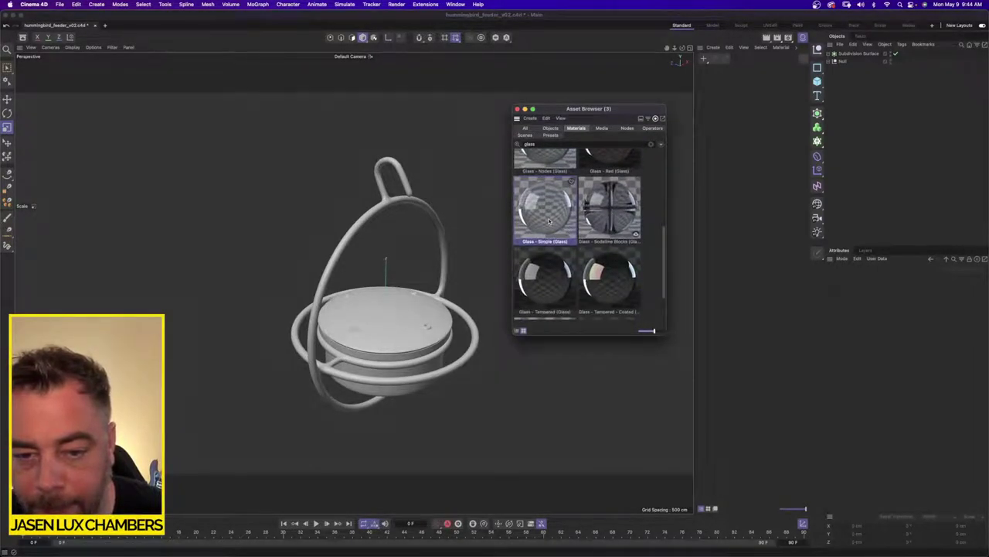
{"action": "double_click", "coordinate": [548, 213]}
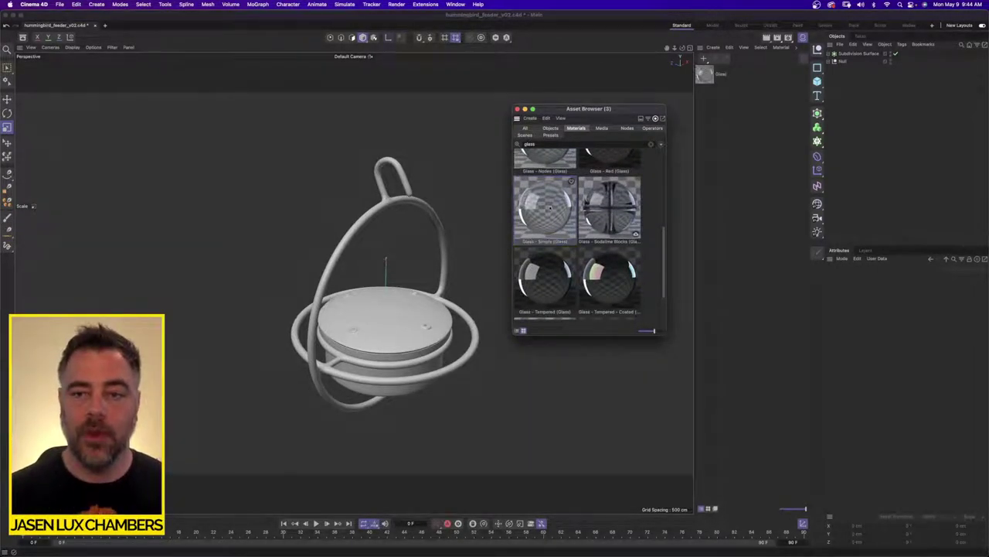
{"action": "left_click", "coordinate": [517, 108]}
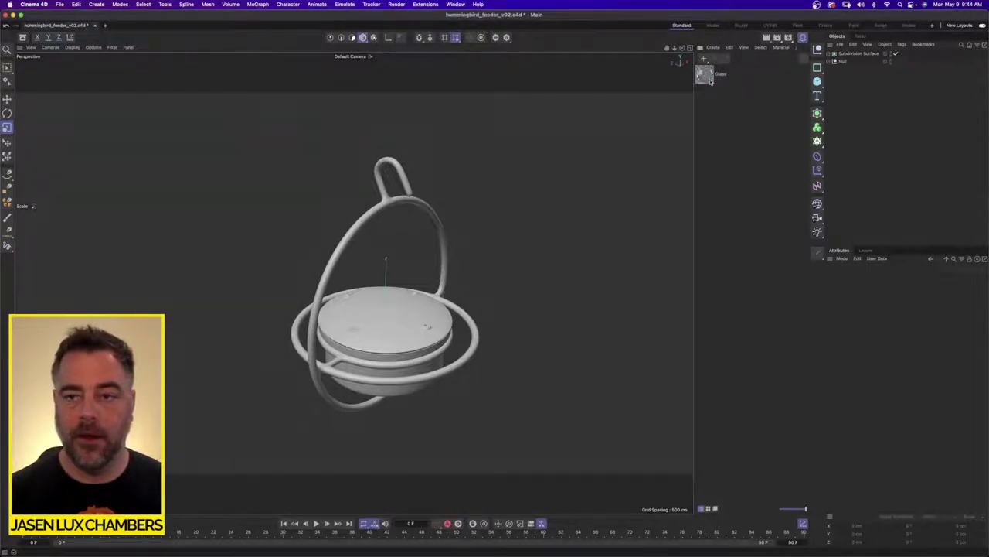
Apply the Glass material to the feeder's lower bowl
{"action": "left_click_drag", "start_coordinate": [466, 415], "coordinate": [419, 340]}
{"action": "right_click_drag", "start_coordinate": [418, 340], "coordinate": [437, 331], "text": "alt"}
{"action": "left_click_drag", "start_coordinate": [437, 331], "coordinate": [437, 341], "text": "alt"}
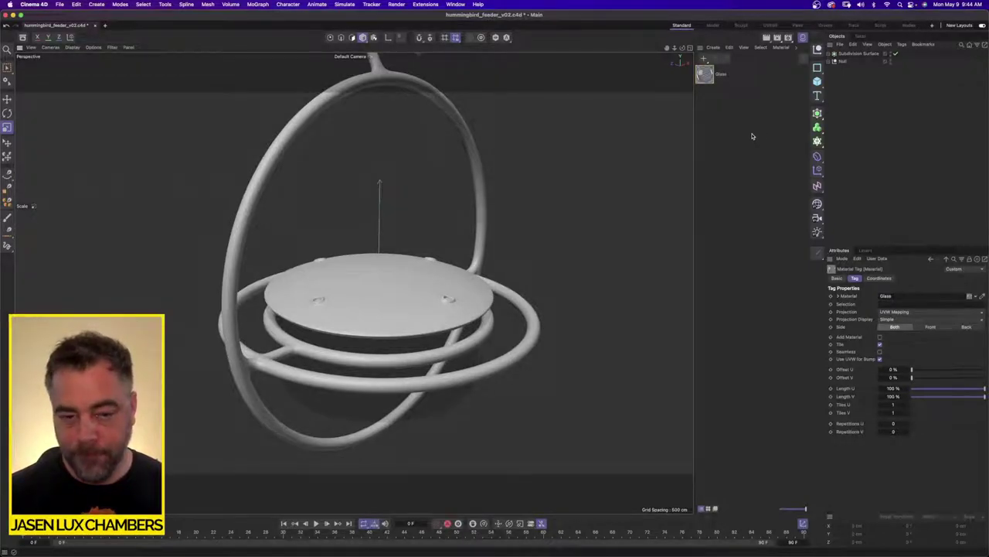
Find the glass materials in the Asset Browser again and add Glass - Red to the scene
{"action": "left_click", "coordinate": [456, 4]}
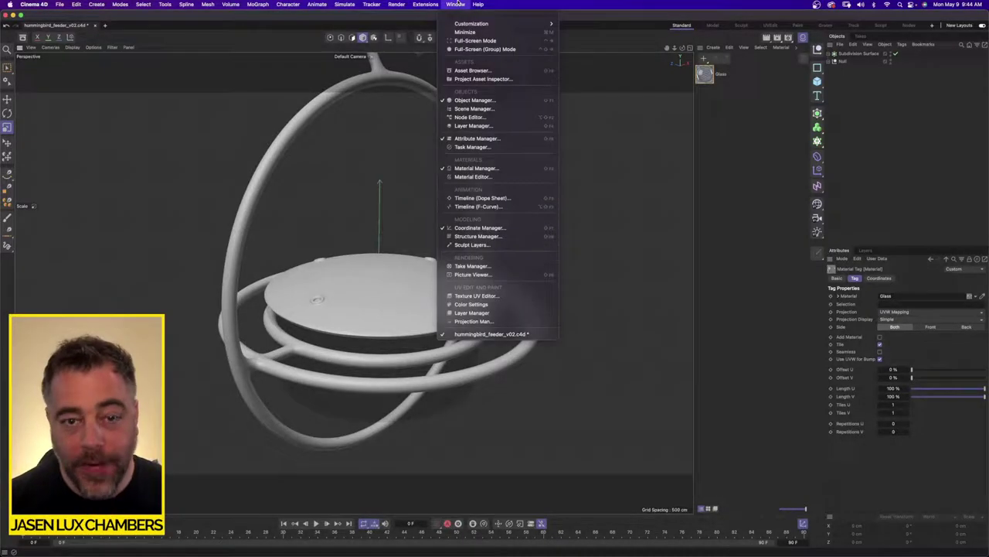
{"action": "left_click", "coordinate": [493, 70]}
{"action": "left_click", "coordinate": [471, 49]}
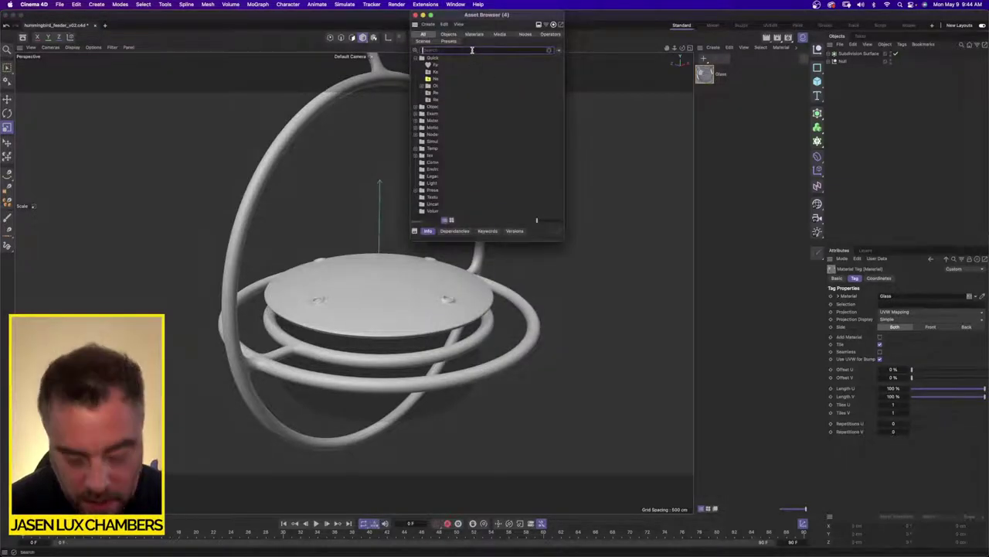
{"action": "type", "text": "glass"}
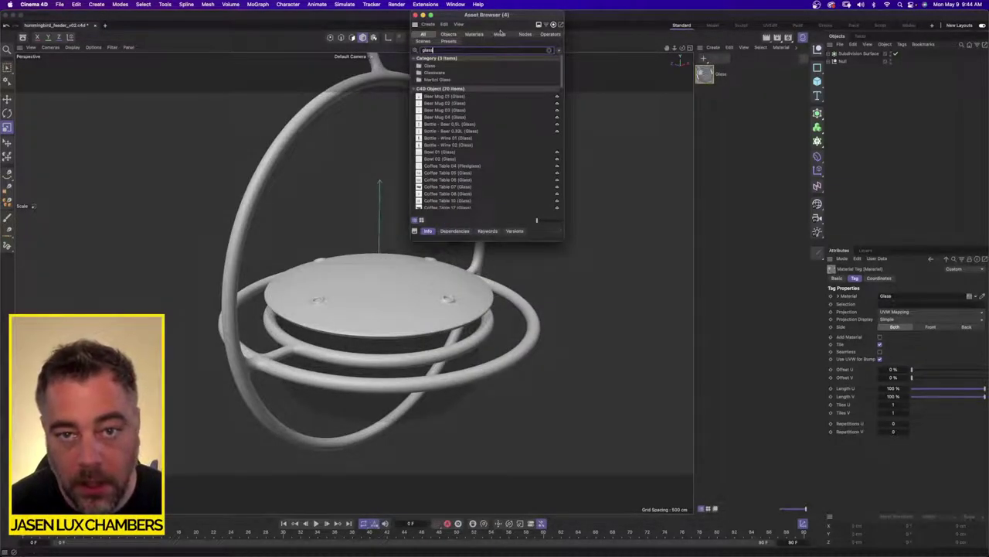
{"action": "left_click", "coordinate": [501, 34]}
{"action": "left_click", "coordinate": [474, 34]}
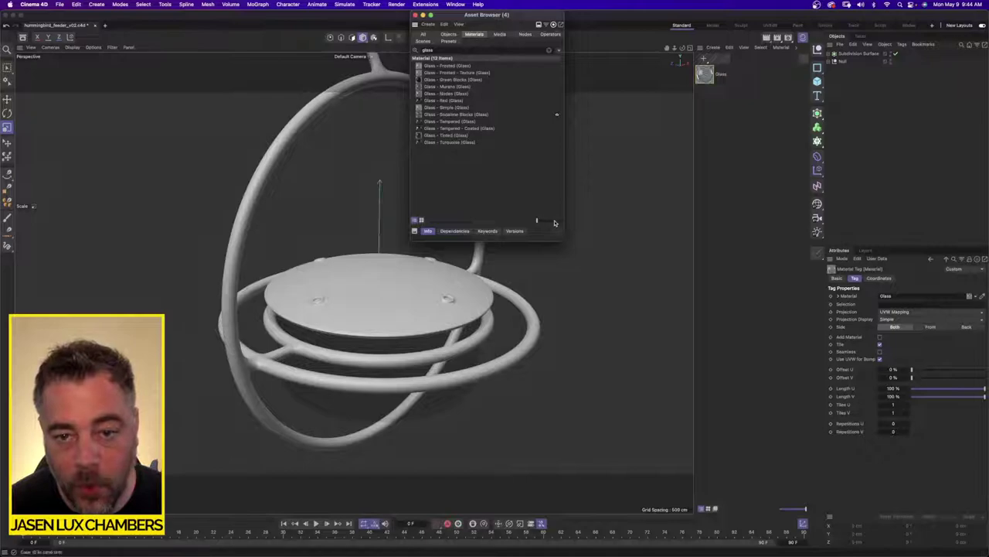
{"action": "left_click_drag", "start_coordinate": [537, 221], "coordinate": [729, 514]}
{"action": "scroll", "coordinate": [617, 338], "scroll_direction": "down", "scroll_amount": 2}
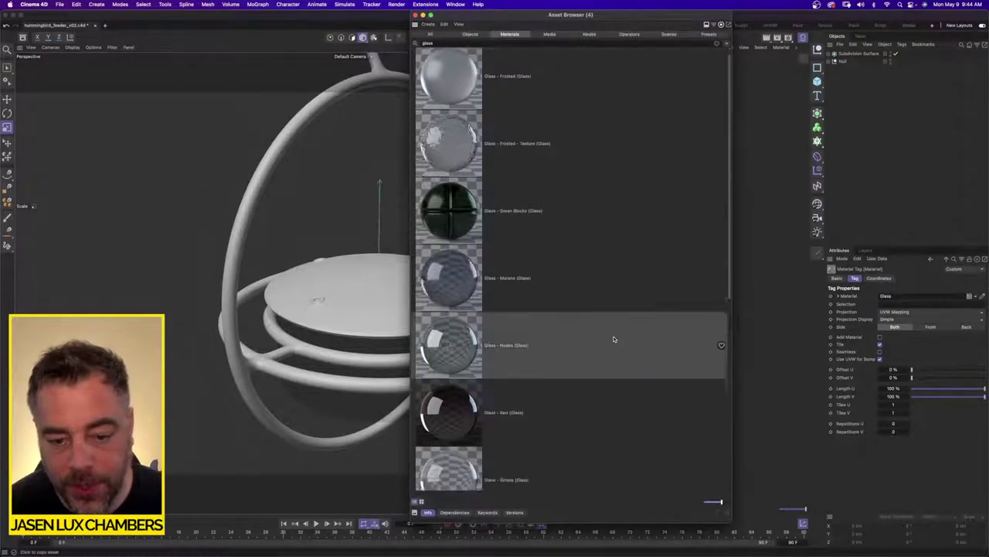
{"action": "double_click", "coordinate": [452, 342]}
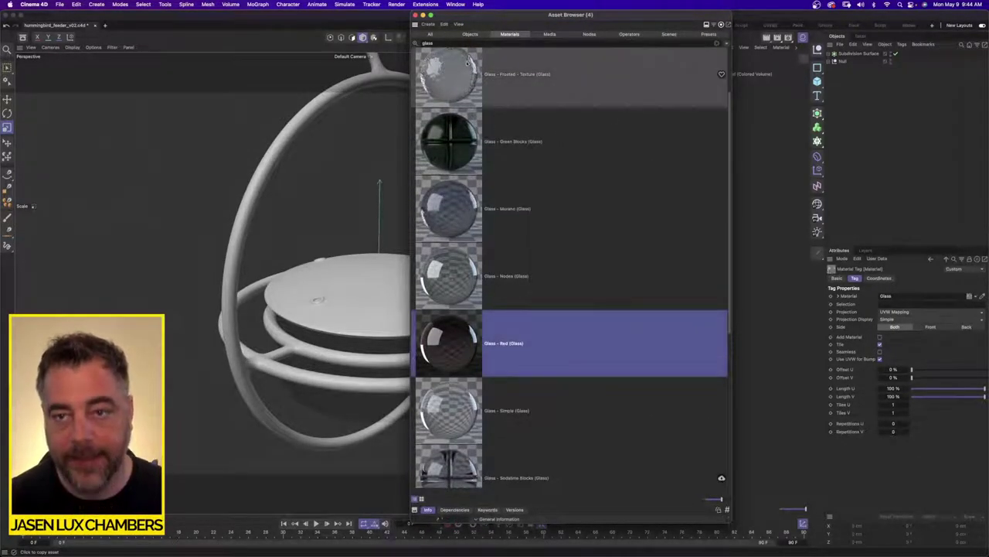
{"action": "left_click", "coordinate": [414, 15]}
Apply the Glass Red (Colored Volume) material to the feeder's round lid
{"action": "left_click", "coordinate": [705, 76]}
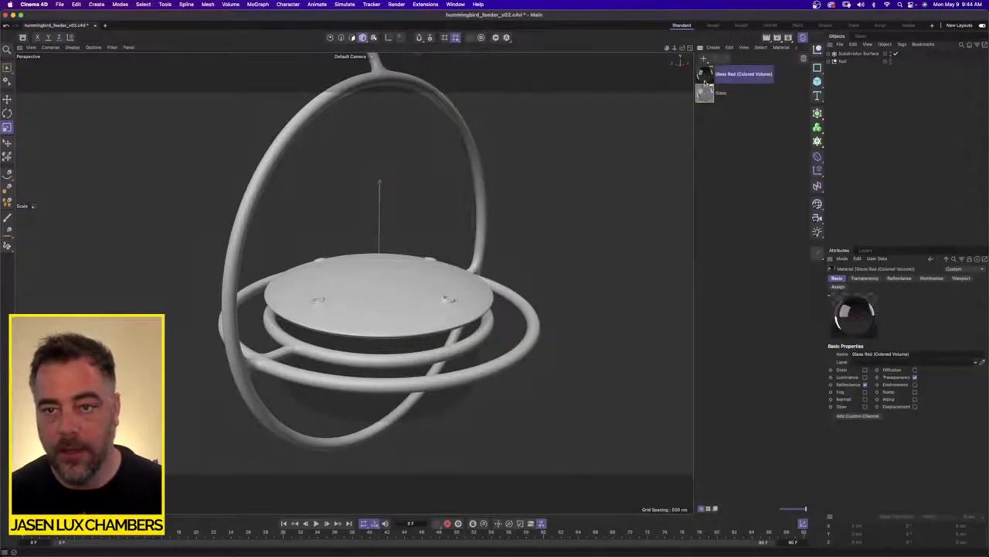
{"action": "left_click_drag", "start_coordinate": [705, 76], "coordinate": [404, 270]}
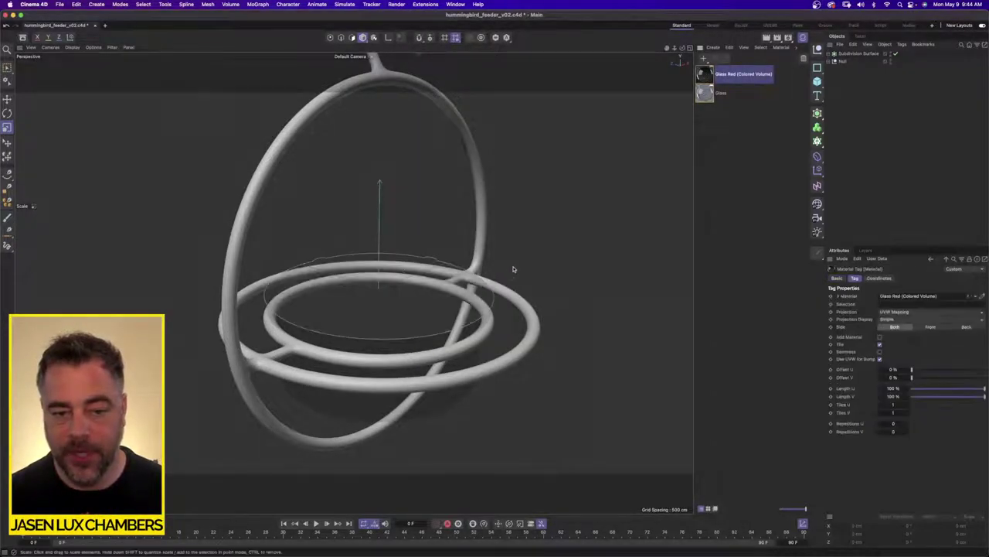
{"action": "left_click", "coordinate": [748, 135]}
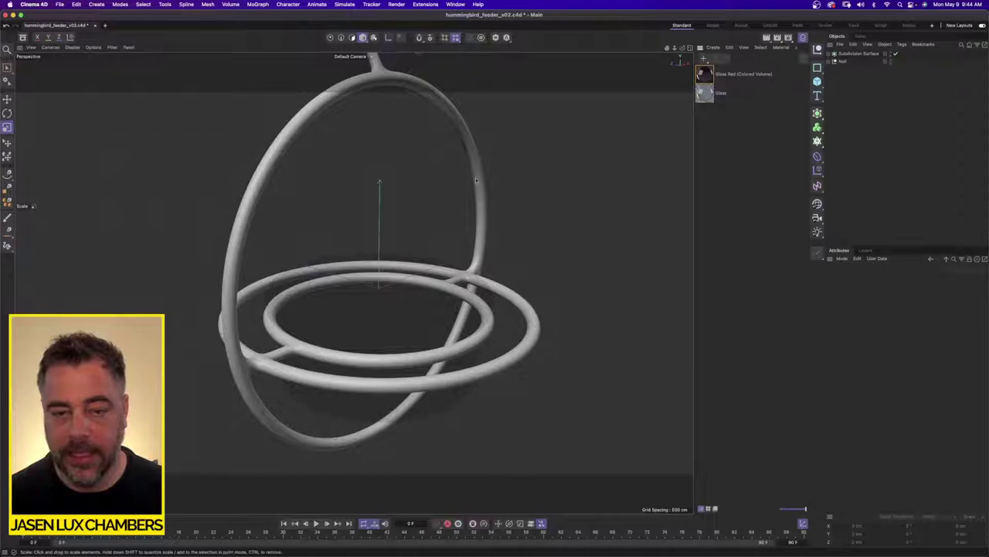
Search the Asset Browser for car paint and examine the available materials in an enlarged preview list
{"action": "left_click", "coordinate": [455, 3]}
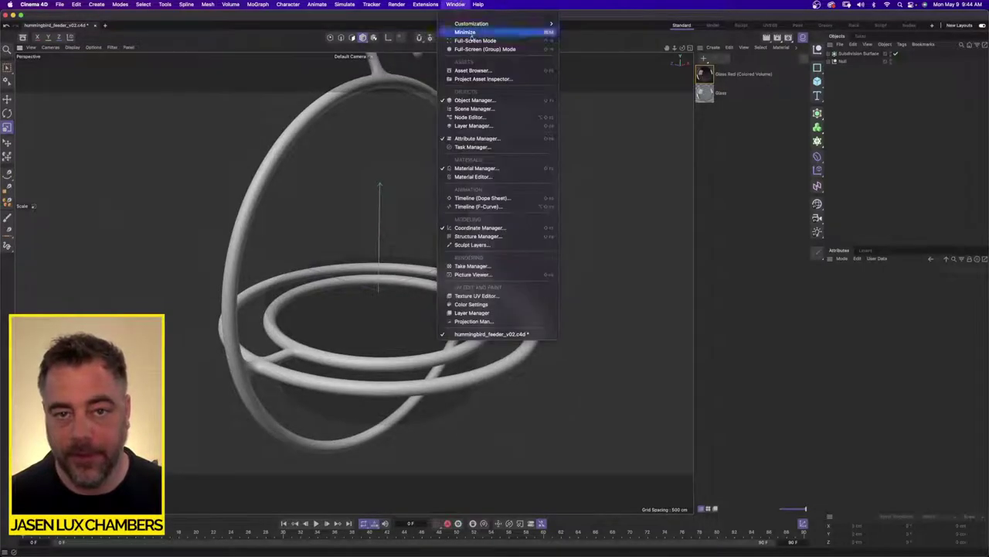
{"action": "left_click", "coordinate": [471, 70]}
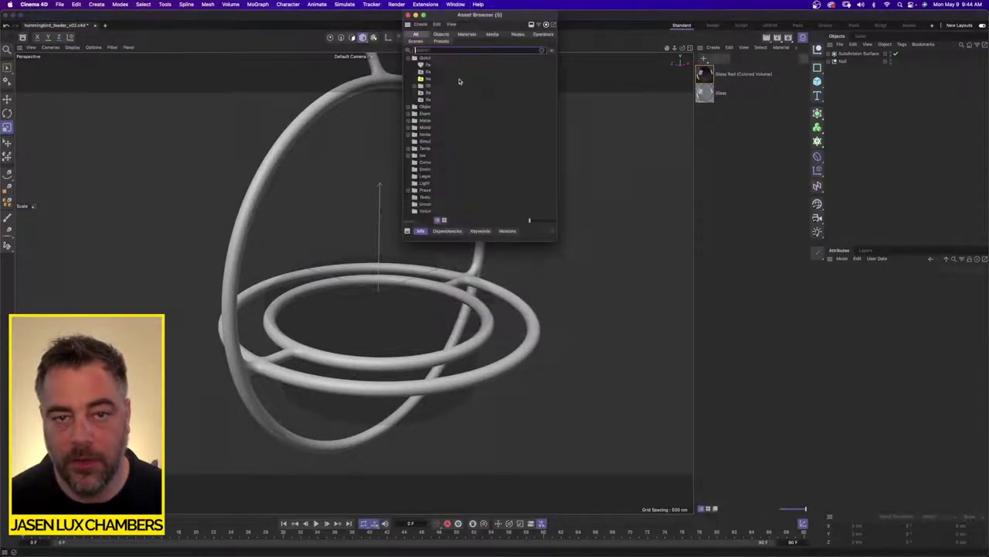
{"action": "left_click", "coordinate": [455, 50]}
{"action": "type", "text": "car paint"}
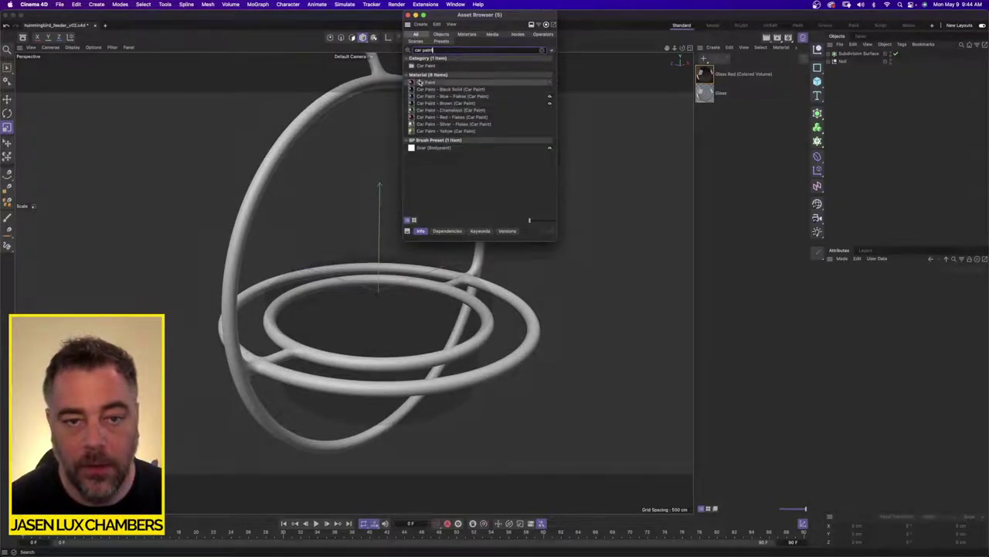
{"action": "left_click", "coordinate": [489, 36]}
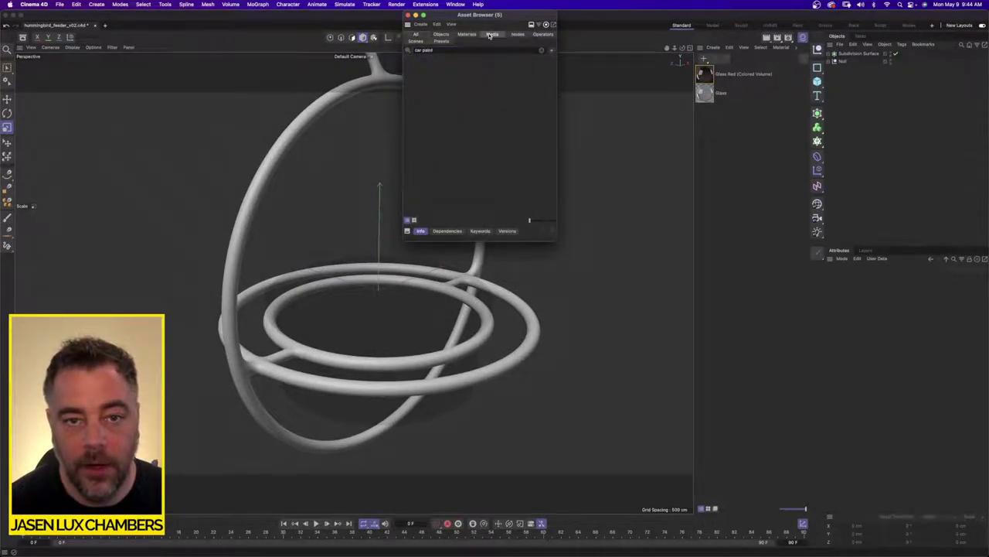
{"action": "left_click", "coordinate": [467, 35]}
{"action": "left_click", "coordinate": [547, 220]}
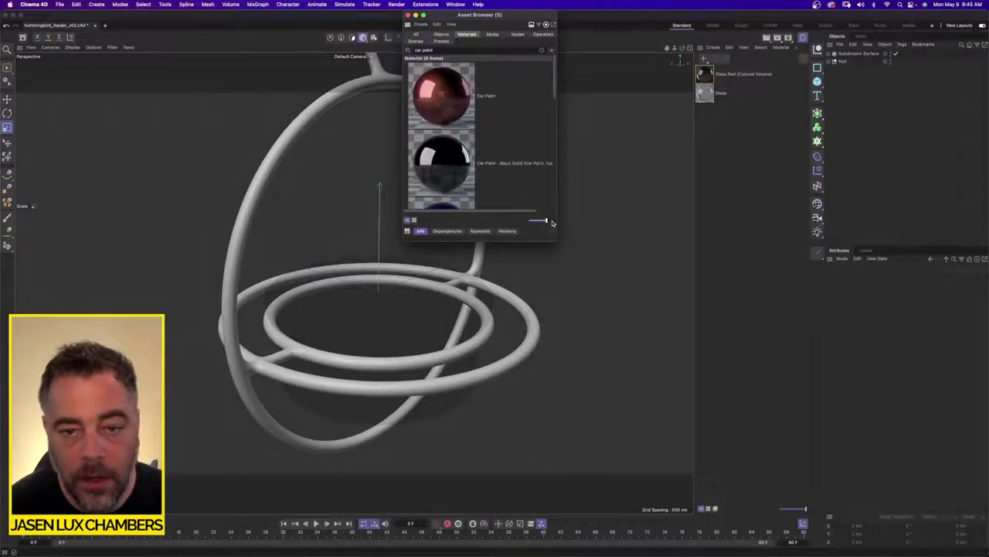
{"action": "left_click_drag", "start_coordinate": [553, 246], "coordinate": [715, 488]}
{"action": "scroll", "coordinate": [607, 216], "scroll_direction": "down", "scroll_amount": 3}
{"action": "scroll", "coordinate": [607, 216], "scroll_direction": "up", "scroll_amount": 3}
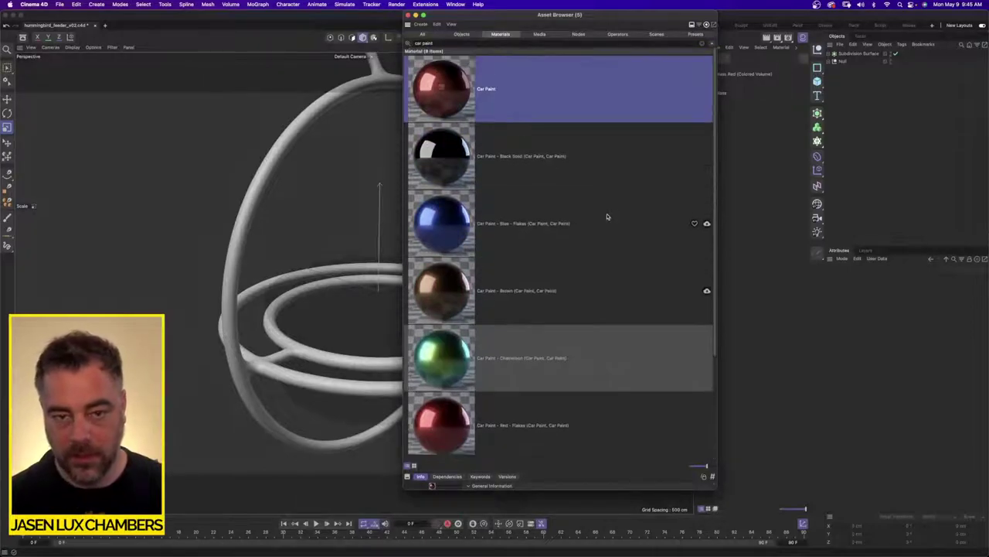
Search the materials for plastic and add Plastic Green - Glossy to the scene
{"action": "left_click", "coordinate": [452, 44]}
{"action": "type", "text": "plastic"}
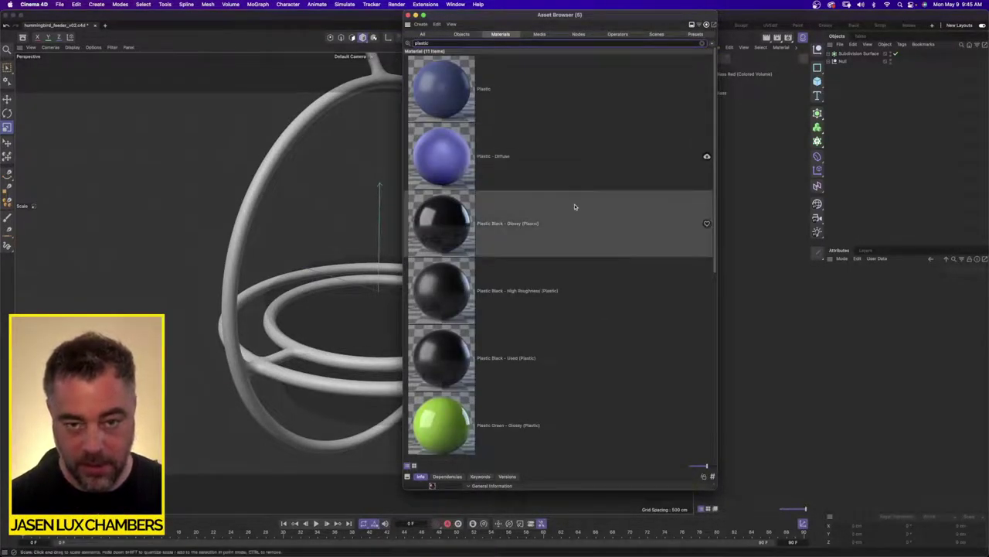
{"action": "scroll", "coordinate": [574, 207], "scroll_direction": "down", "scroll_amount": 5}
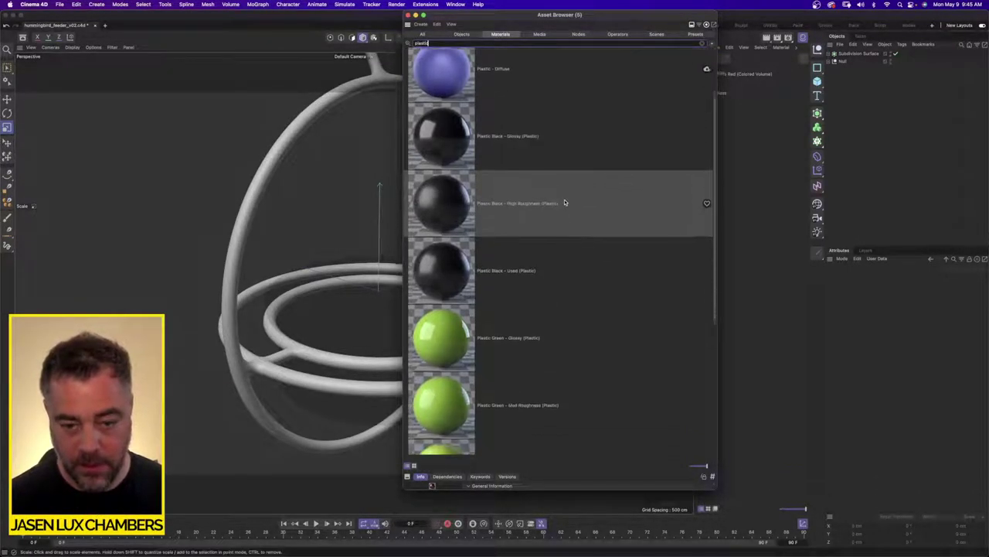
{"action": "left_click", "coordinate": [445, 261]}
{"action": "scroll", "coordinate": [445, 261], "scroll_direction": "down", "scroll_amount": 3}
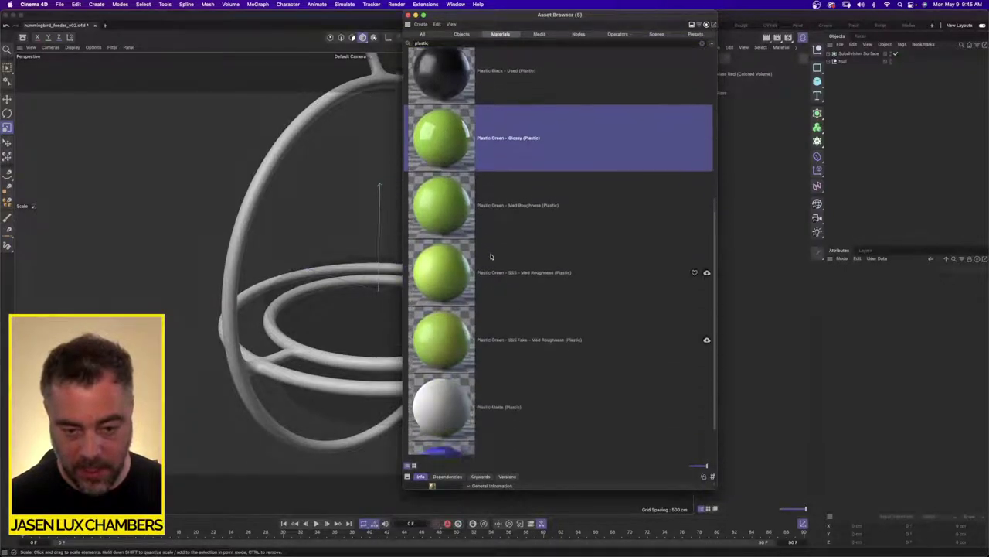
{"action": "double_click", "coordinate": [439, 88]}
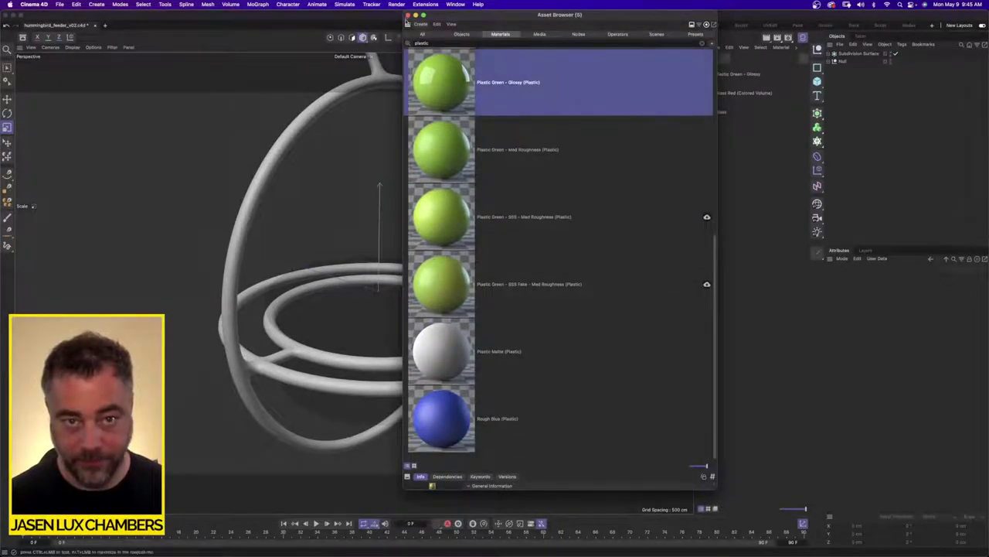
{"action": "left_click", "coordinate": [408, 15]}
Recolor the Plastic Green - Glossy material with the red sampled from the wire in the Right view's reference photo
{"action": "left_click", "coordinate": [704, 74]}
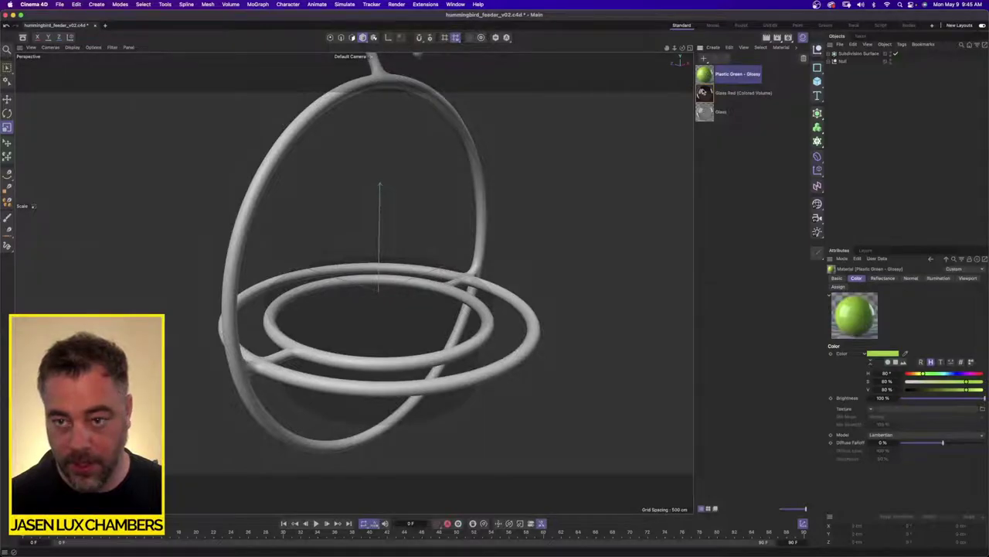
{"action": "double_click", "coordinate": [705, 75]}
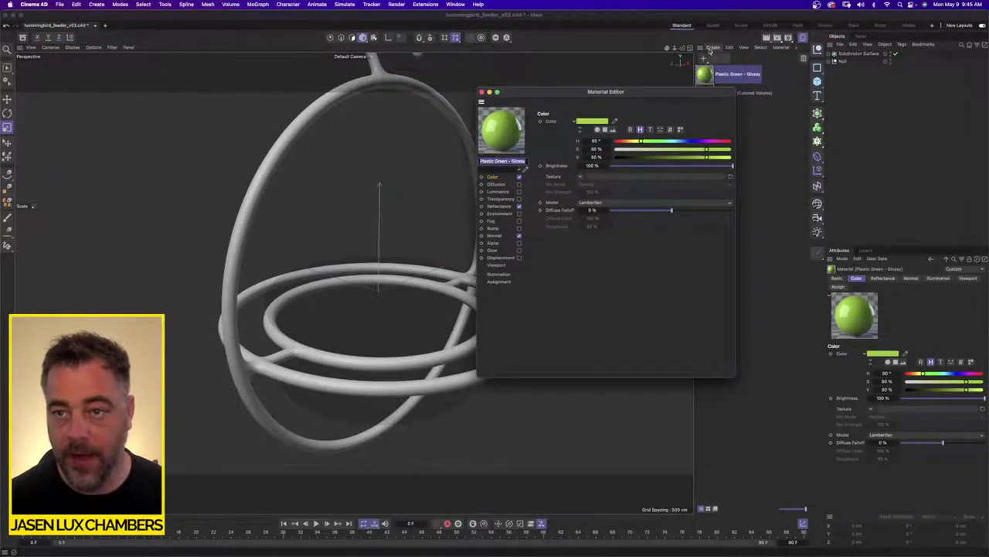
{"action": "left_click", "coordinate": [689, 48]}
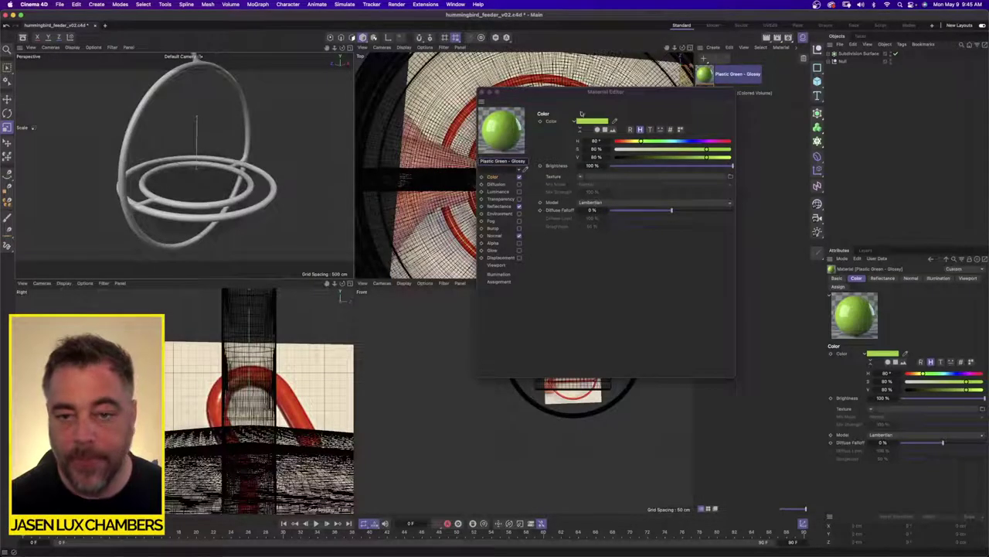
{"action": "left_click", "coordinate": [614, 122]}
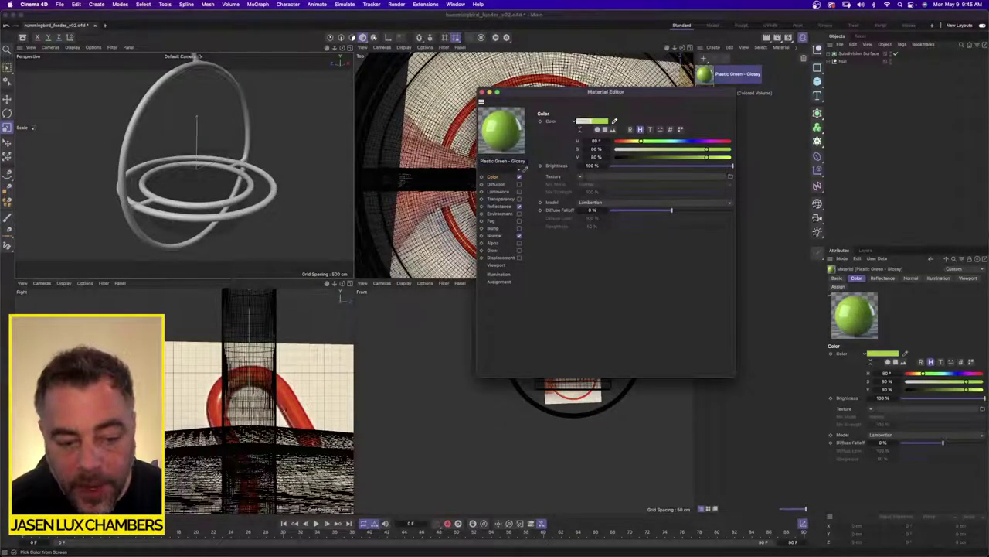
{"action": "left_click", "coordinate": [292, 403]}
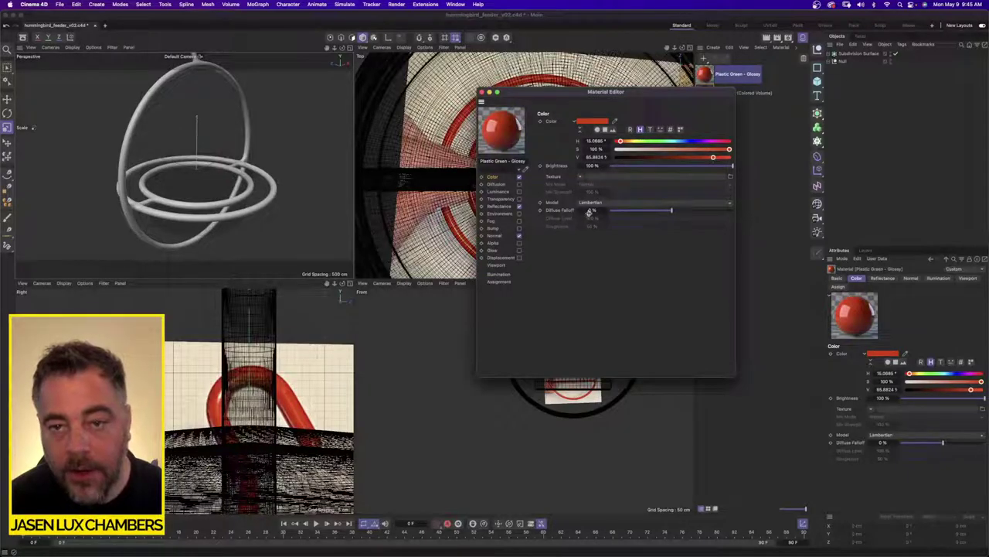
Apply the recolored Plastic Green - Glossy material to the feeder's wire frame in an enlarged Perspective view
{"action": "left_click", "coordinate": [506, 207]}
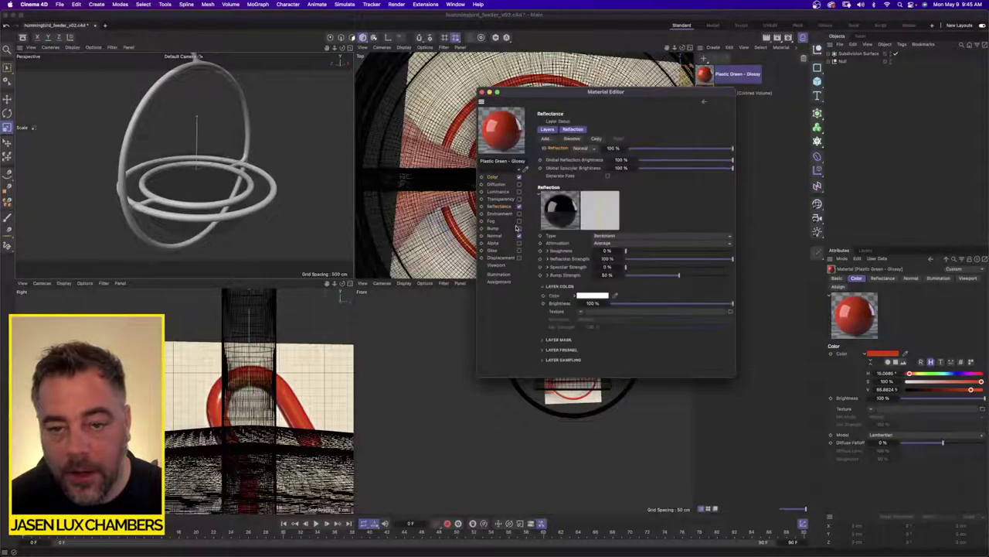
{"action": "left_click", "coordinate": [482, 92]}
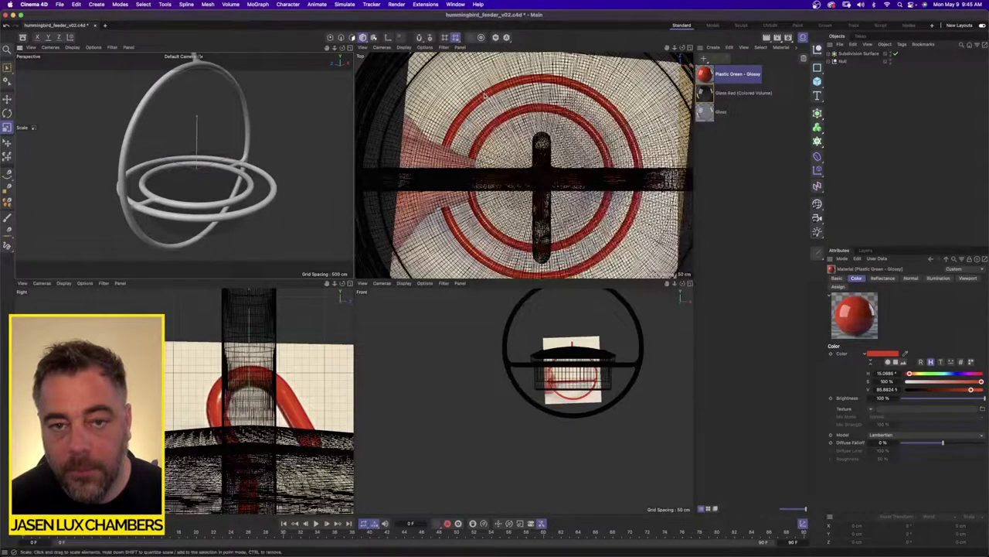
{"action": "left_click", "coordinate": [349, 47]}
{"action": "left_click_drag", "start_coordinate": [746, 77], "coordinate": [411, 92]}
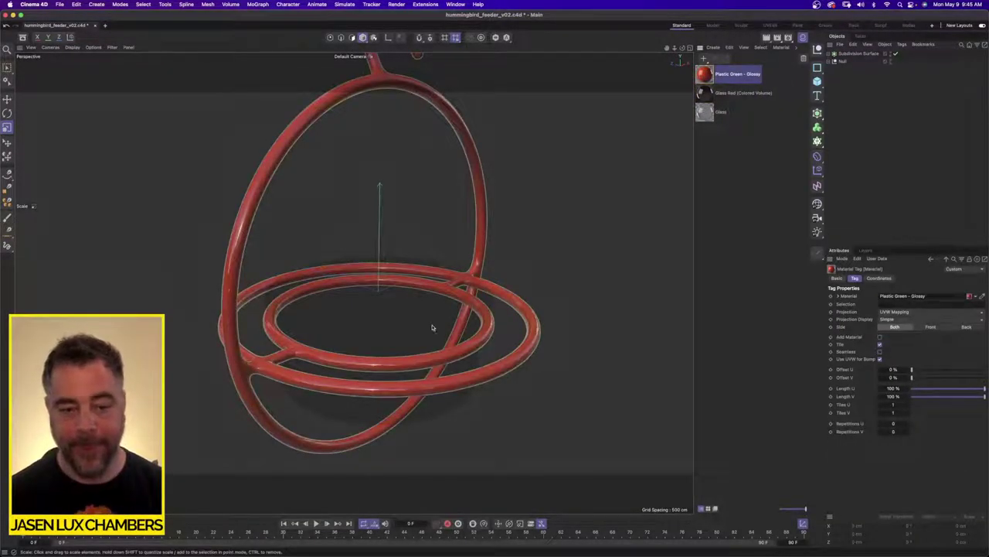
{"action": "right_click_drag", "start_coordinate": [432, 328], "coordinate": [367, 311], "text": "alt"}
{"action": "right_click_drag", "start_coordinate": [447, 296], "coordinate": [426, 287], "text": "alt"}
{"action": "mouse_move", "coordinate": [426, 287]}
{"action": "left_mouse_down", "text": "alt"}
{"action": "mouse_move", "coordinate": [402, 302]}
{"action": "mouse_move", "coordinate": [430, 289]}
{"action": "left_mouse_up", "text": "alt"}
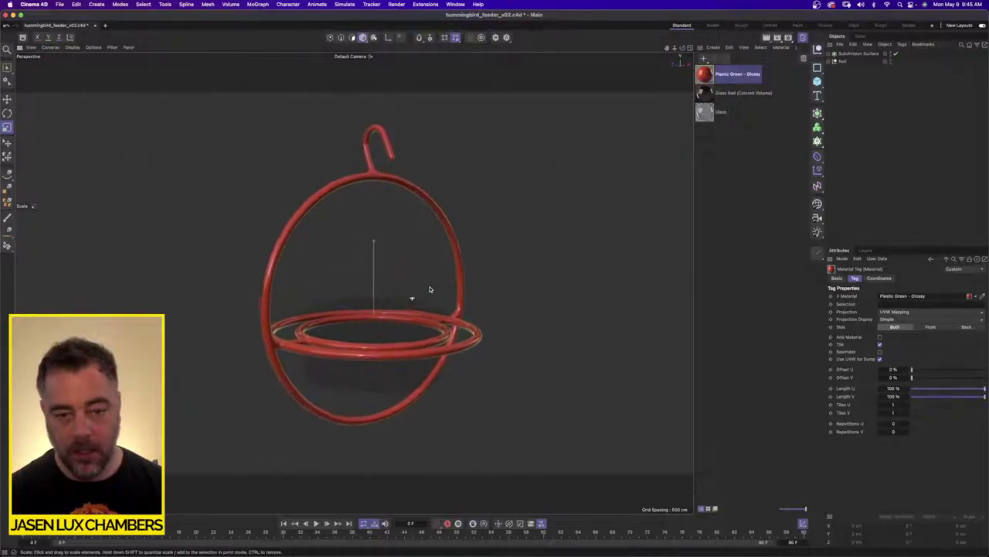
Group the Subdivision Surface and Null objects under one null named hummingbird_feeder and save the project
{"action": "left_click", "coordinate": [738, 166]}
{"action": "left_click_drag", "start_coordinate": [883, 75], "coordinate": [838, 54]}
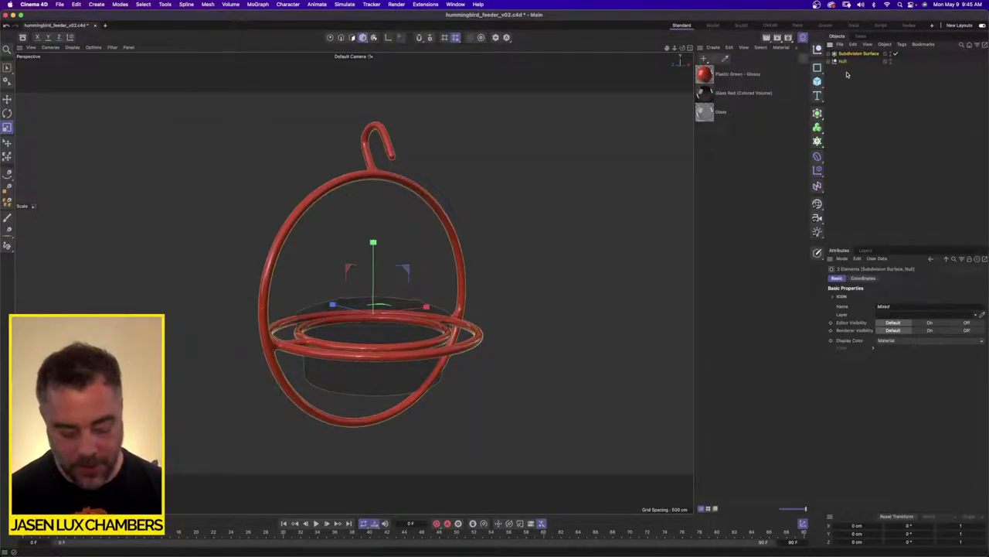
{"action": "key", "text": "alt+g"}
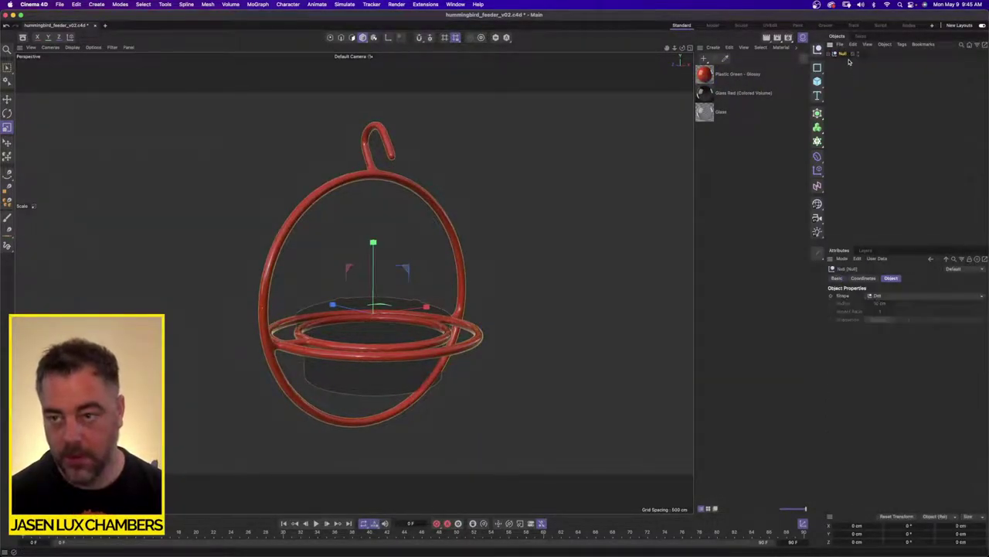
{"action": "double_click", "coordinate": [846, 54]}
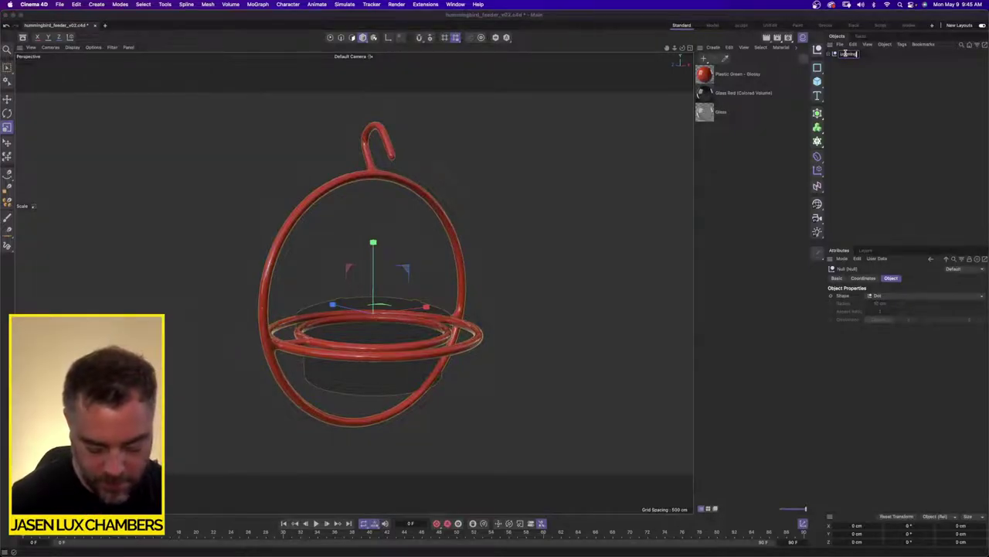
{"action": "type", "text": "hummingbird_feeder"}
{"action": "key", "text": "Return"}
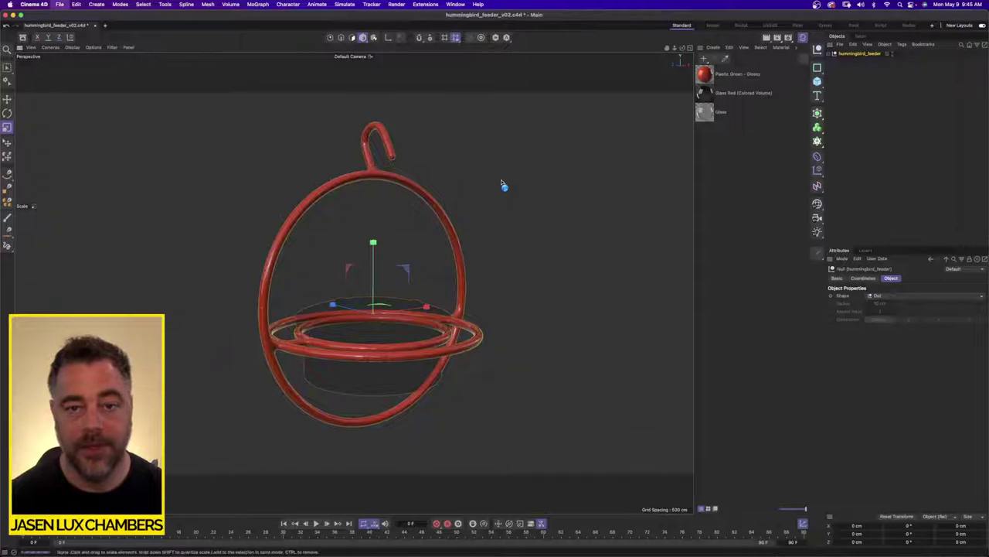
{"action": "key", "text": "super+Tab"}
{"action": "left_click", "coordinate": [681, 25]}
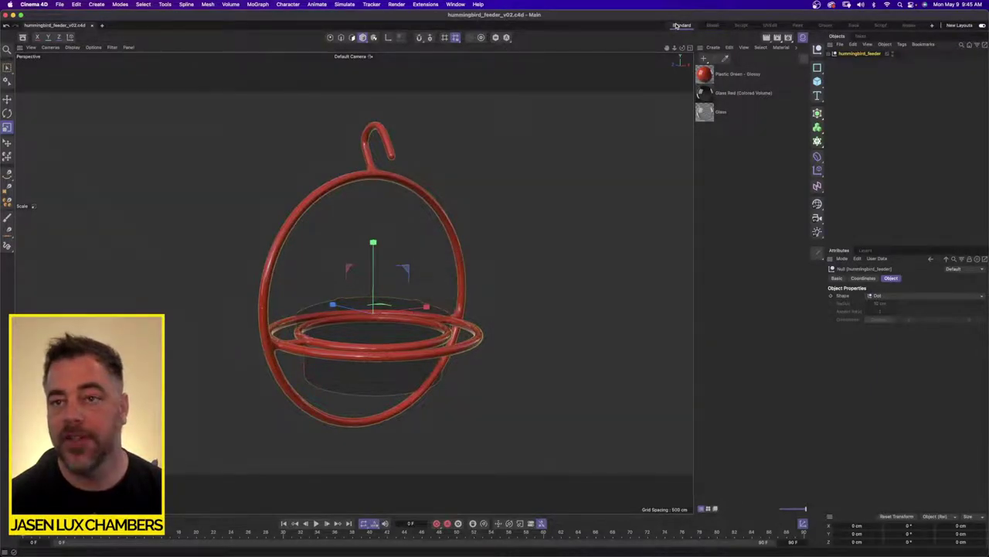
Switch to Finder and open finger_ring_v08.c4d from the finger_ring folder, accepting the non-commercial license notice
{"action": "key", "text": "super+Tab"}
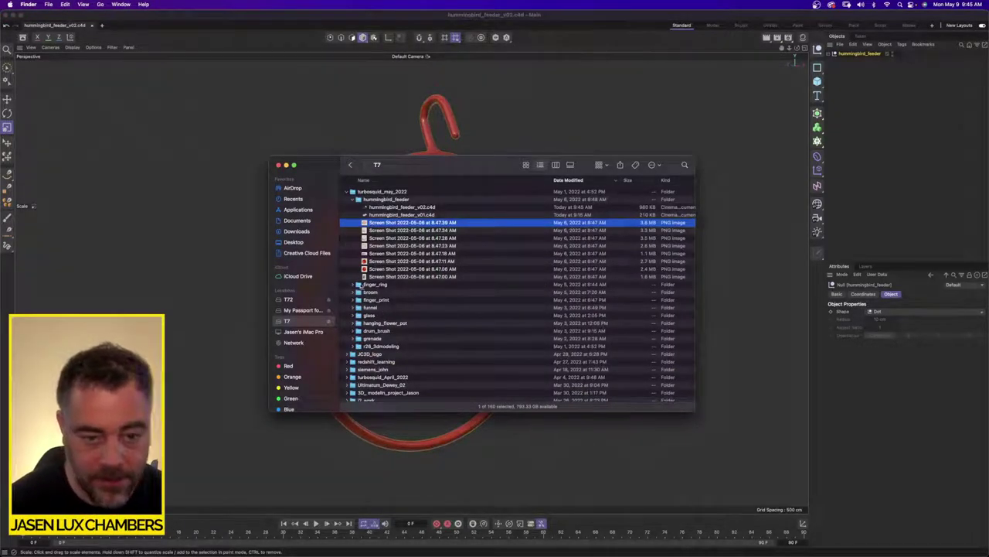
{"action": "left_click", "coordinate": [359, 286]}
{"action": "left_click", "coordinate": [389, 293]}
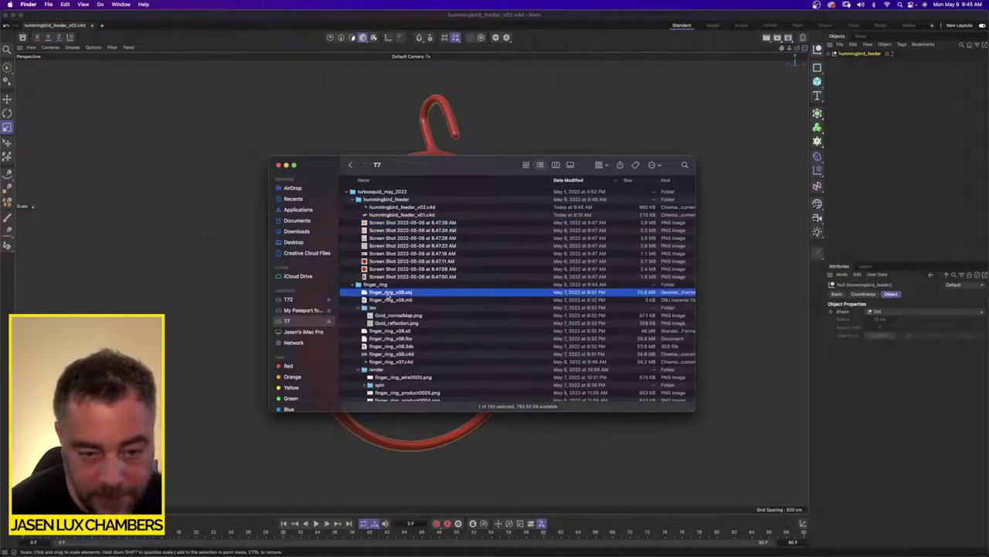
{"action": "left_click", "coordinate": [392, 300]}
{"action": "left_click", "coordinate": [359, 308]}
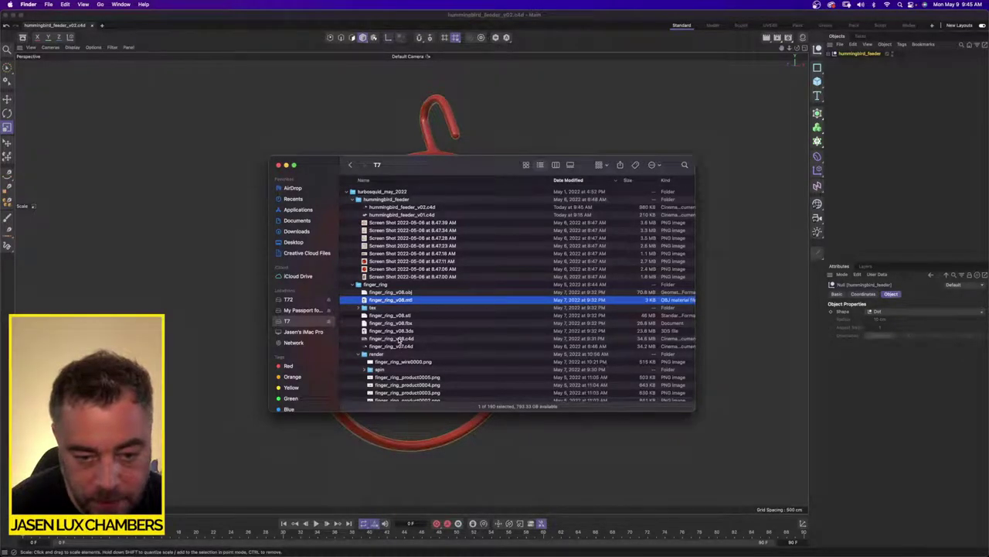
{"action": "double_click", "coordinate": [400, 340]}
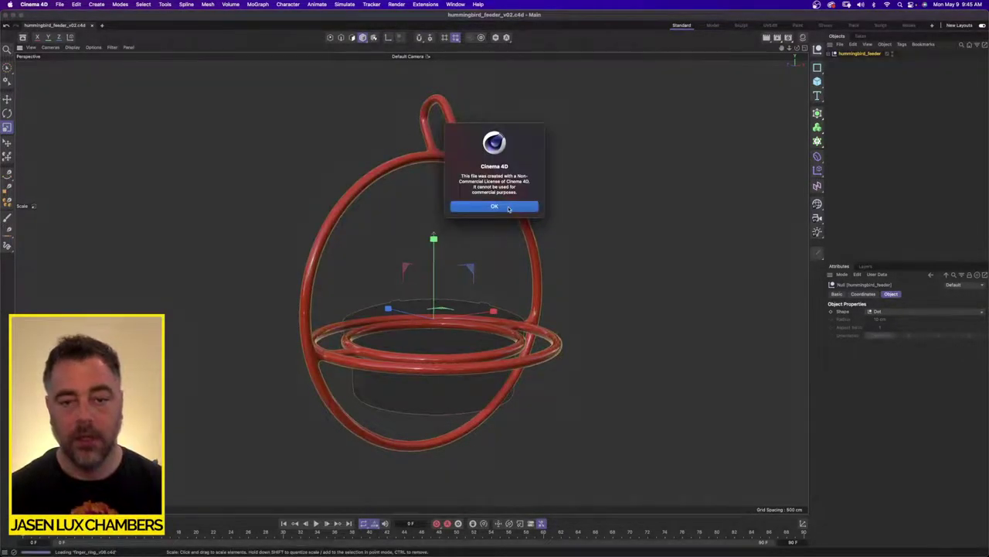
{"action": "left_click", "coordinate": [509, 207]}
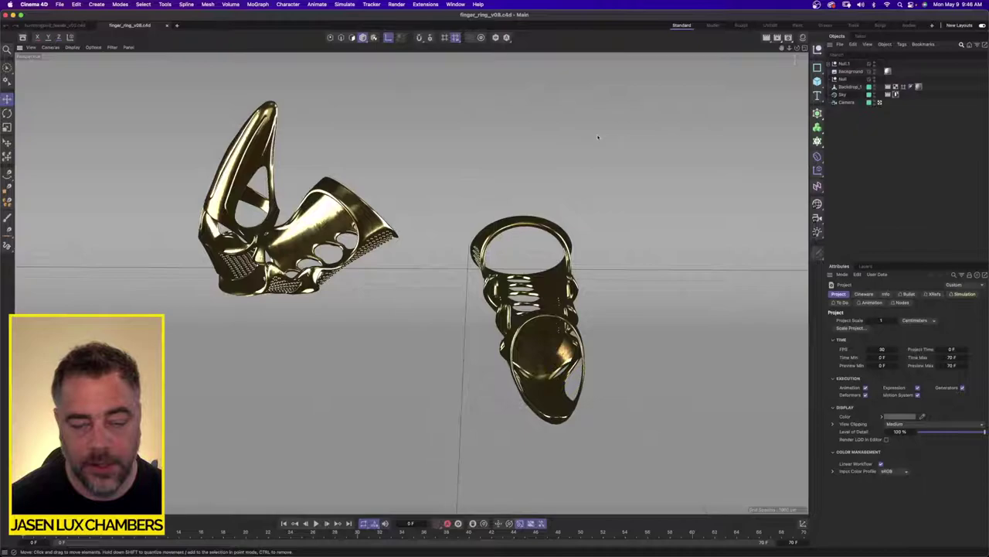
Collapse the finger_ring folder in Finder and return to the finger_ring_v08.c4d scene in Cinema 4D
{"action": "key", "text": "super+Tab"}
{"action": "left_click_drag", "start_coordinate": [452, 168], "coordinate": [462, 167]}
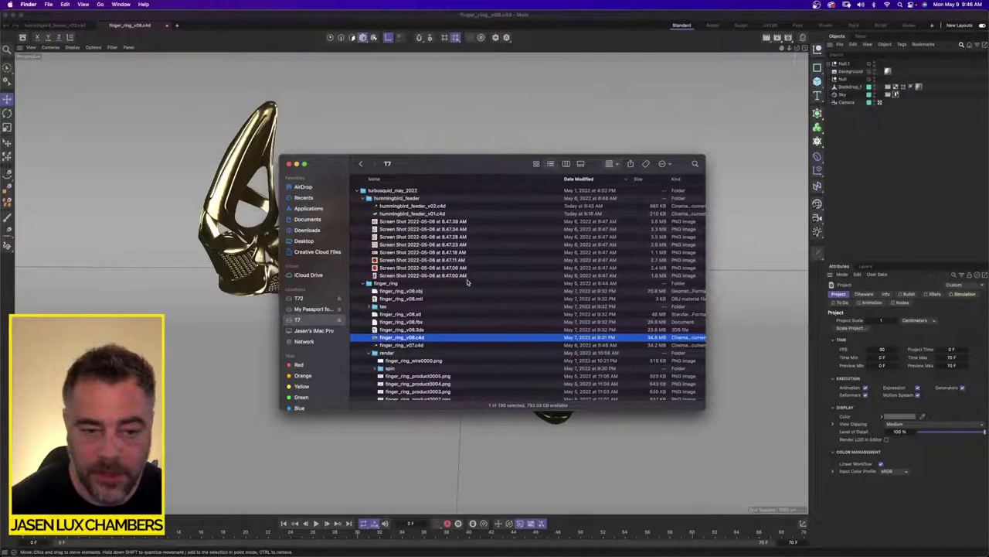
{"action": "left_click", "coordinate": [363, 284]}
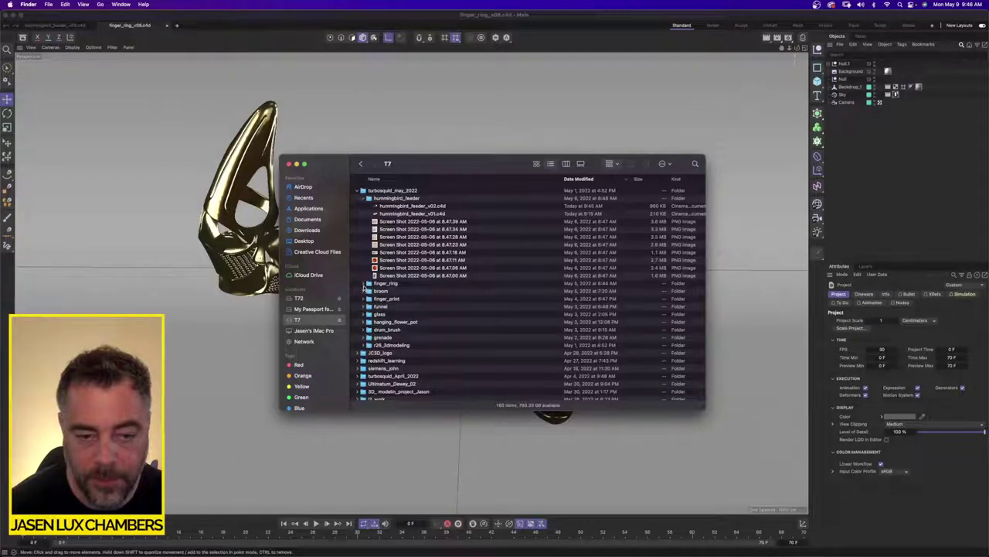
{"action": "left_click", "coordinate": [580, 35]}
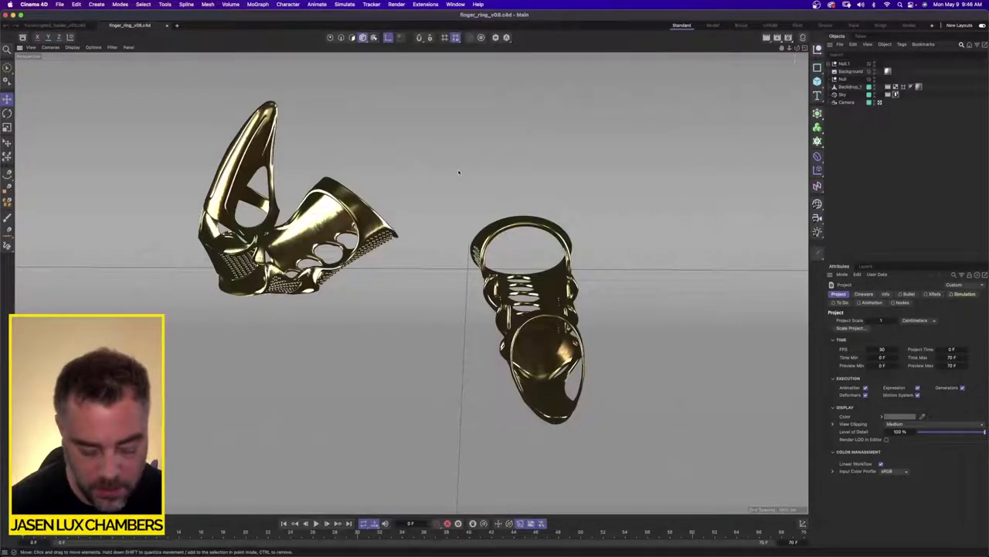
Preview-render the ring scene in the viewport, and delete the Null.1 group that holds the two finger rings
{"action": "key", "text": "super+r"}
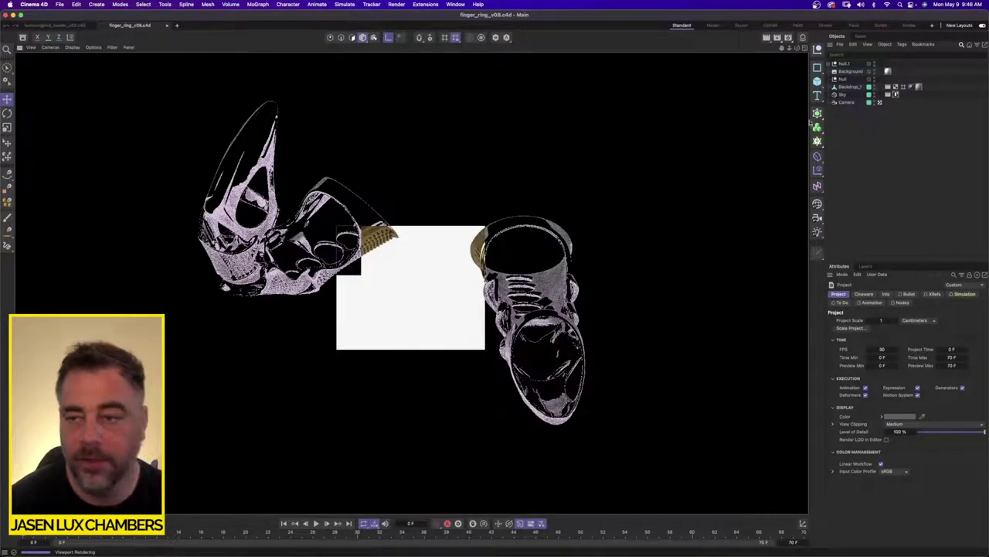
{"action": "left_click", "coordinate": [848, 63]}
{"action": "key", "text": "Delete"}
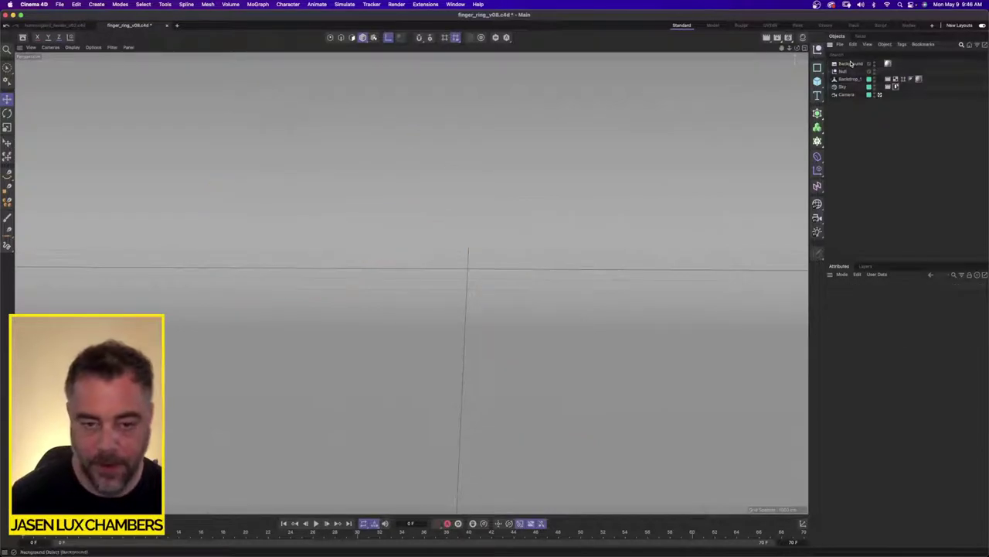
Copy the hummingbird_feeder group from hummingbird_feeder_v02.c4d into the finger_ring_v08.c4d scene, and move it up and to the left of the backdrop's center
{"action": "left_click", "coordinate": [462, 4]}
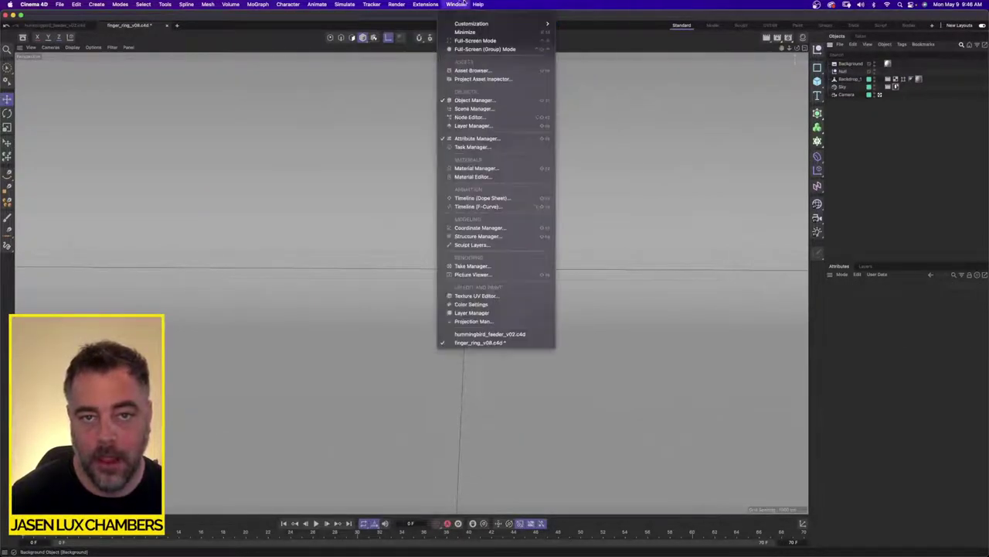
{"action": "left_click", "coordinate": [487, 334]}
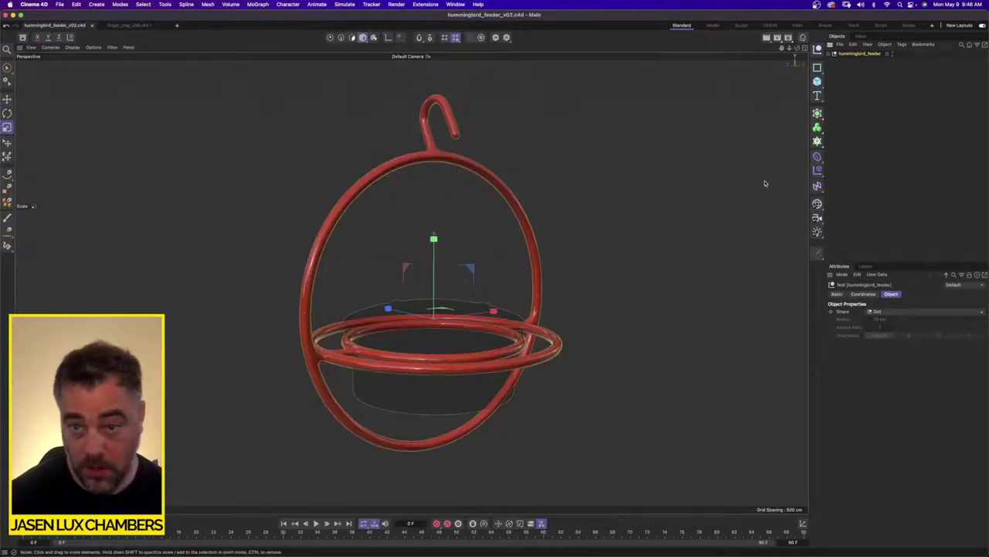
{"action": "left_click", "coordinate": [873, 80]}
{"action": "left_click", "coordinate": [859, 55]}
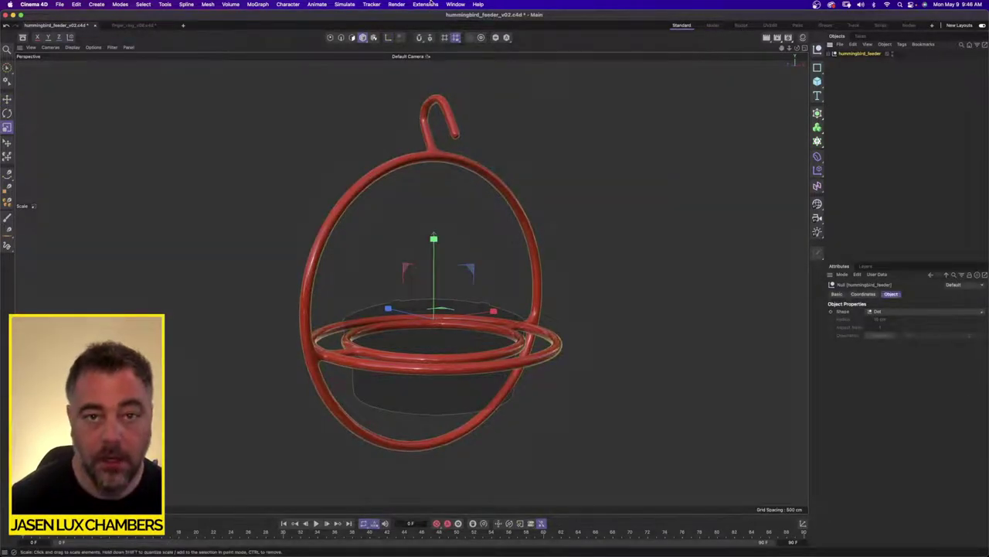
{"action": "left_click", "coordinate": [455, 4]}
{"action": "left_click", "coordinate": [506, 343]}
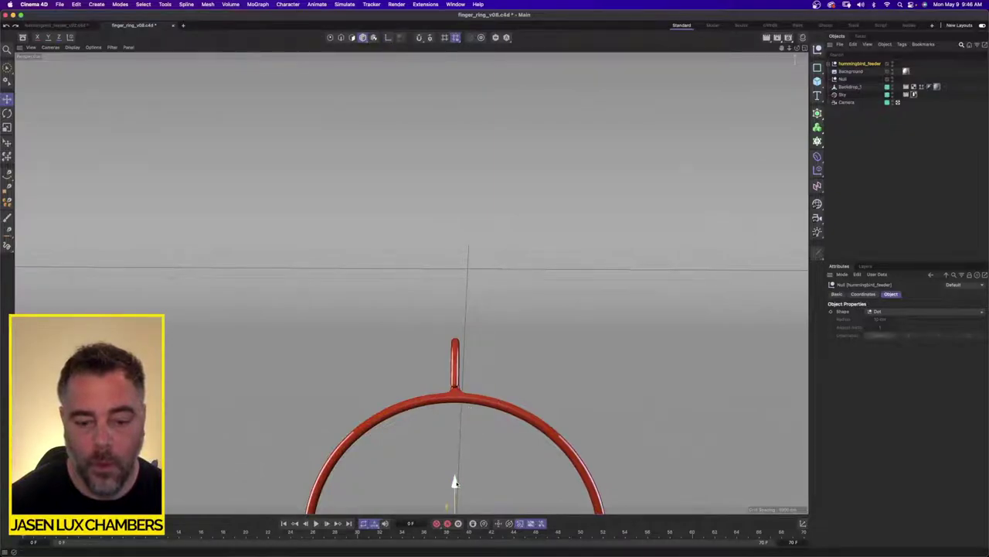
{"action": "left_click_drag", "start_coordinate": [454, 481], "coordinate": [455, 228]}
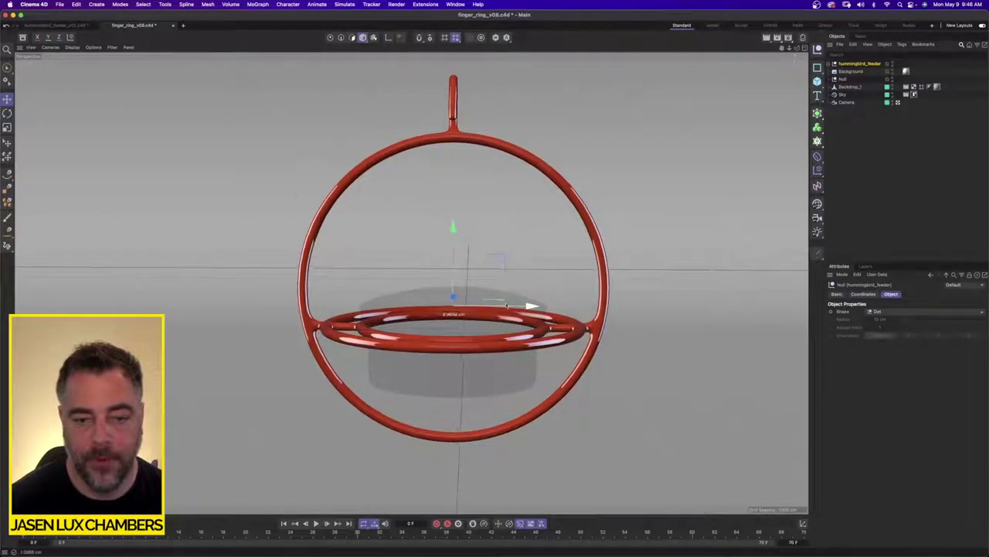
{"action": "left_click_drag", "start_coordinate": [506, 305], "coordinate": [256, 305]}
Create a Render Instance of hummingbird_feeder, place it to the right of the original and tilt it so its lid faces the view
{"action": "left_click", "coordinate": [817, 126]}
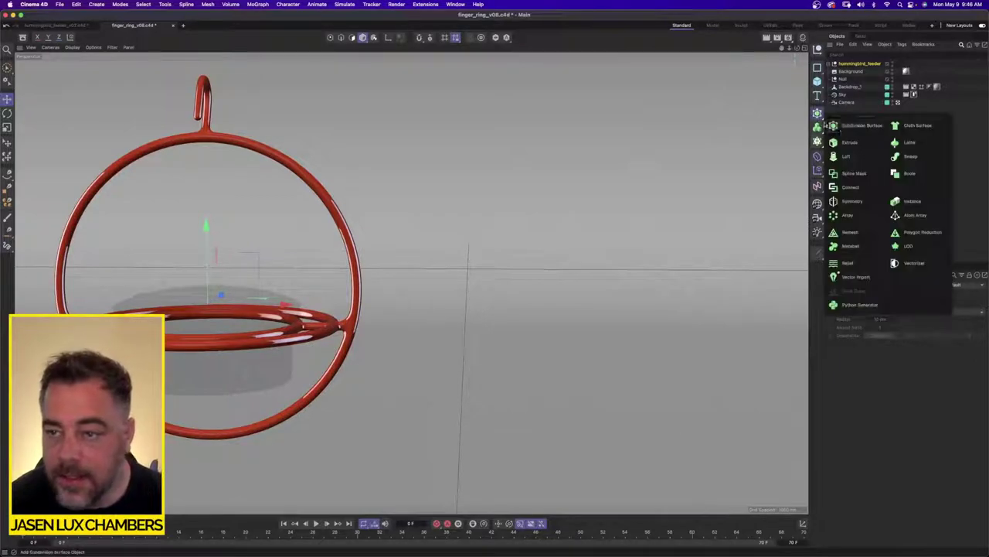
{"action": "left_click", "coordinate": [921, 202]}
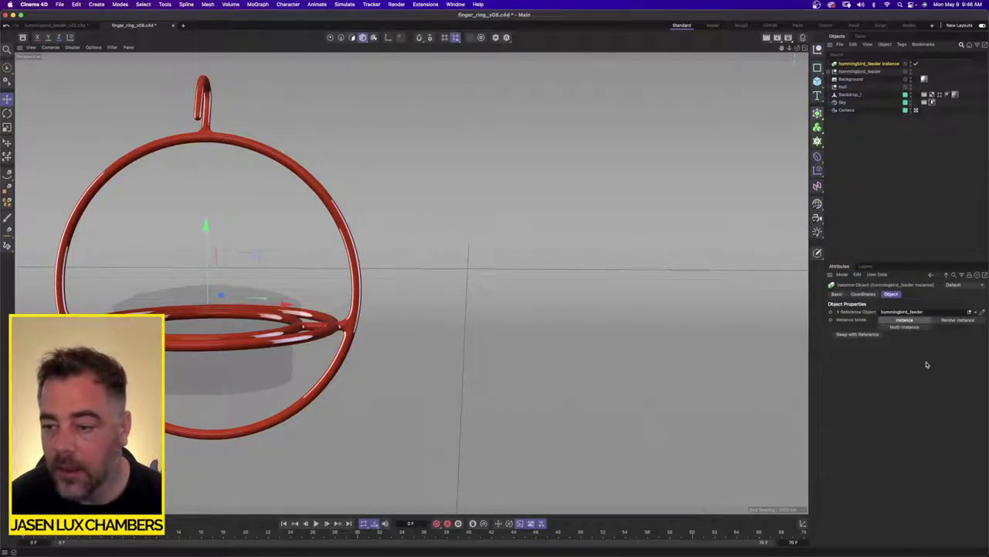
{"action": "left_click", "coordinate": [962, 320]}
{"action": "left_click_drag", "start_coordinate": [284, 305], "coordinate": [650, 307]}
{"action": "left_click", "coordinate": [7, 114]}
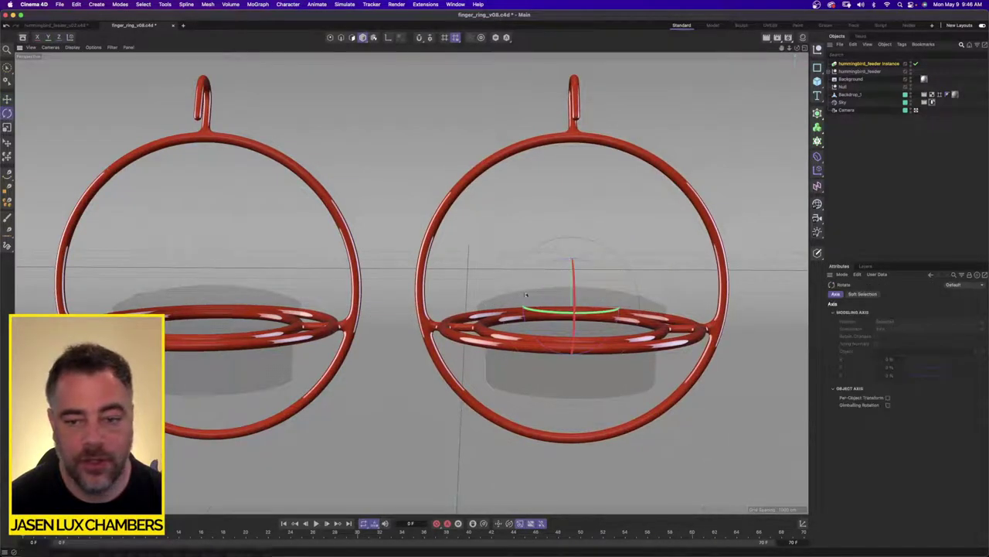
{"action": "left_click_drag", "start_coordinate": [547, 306], "coordinate": [596, 342]}
{"action": "middle_click_drag", "start_coordinate": [468, 237], "coordinate": [491, 247], "text": "alt"}
Check the Global Illumination render settings and preview-render both feeders in the Perspective view
{"action": "left_click", "coordinate": [788, 37]}
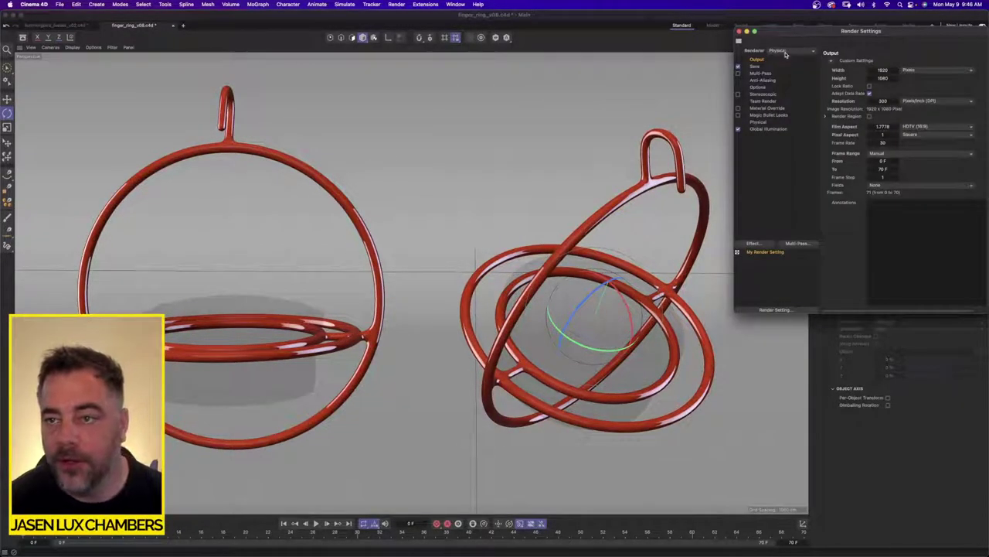
{"action": "left_click", "coordinate": [767, 129]}
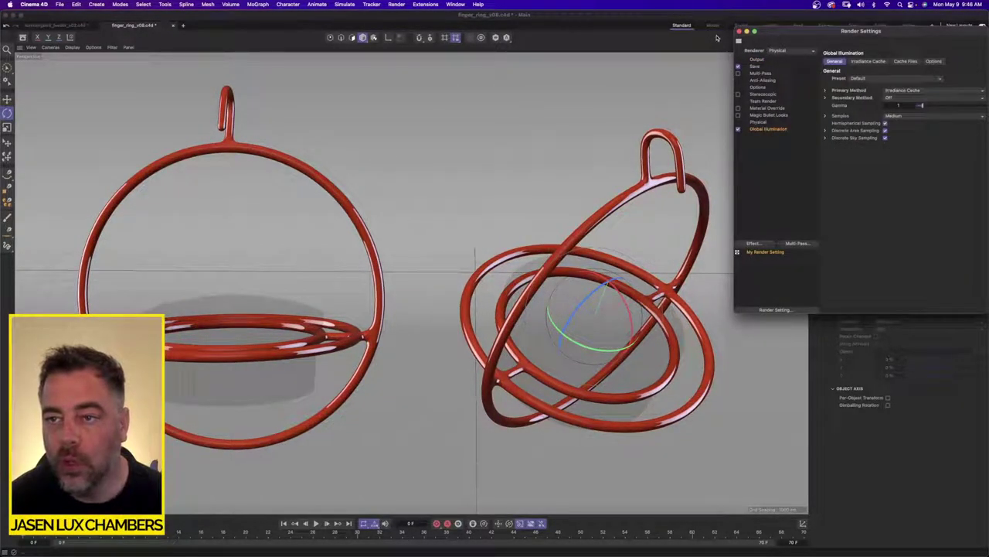
{"action": "left_click", "coordinate": [739, 31]}
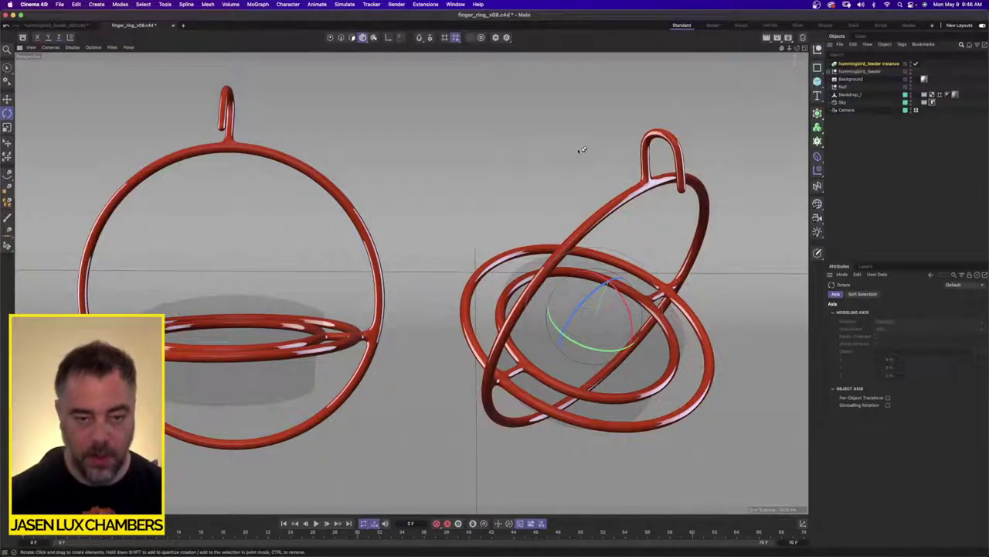
{"action": "key", "text": "super+r"}
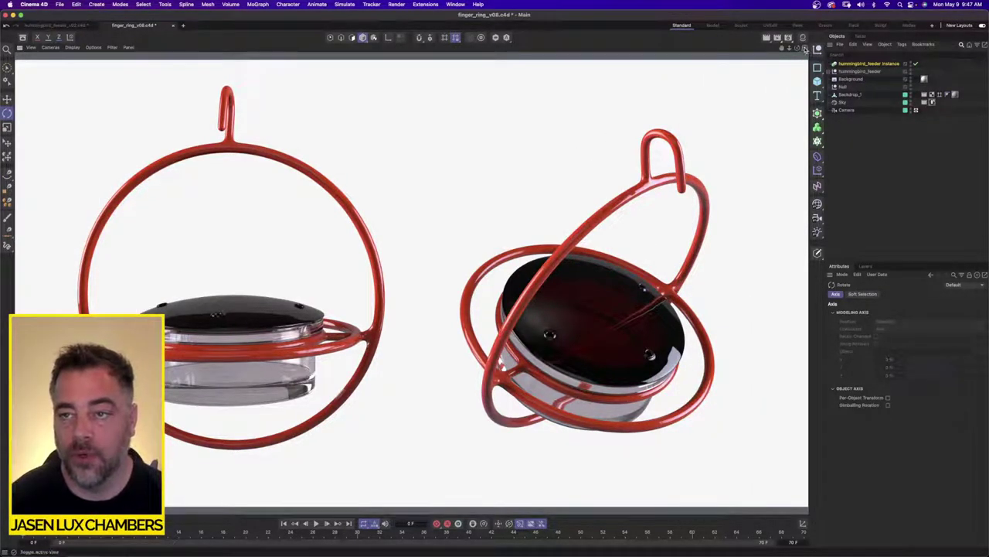
{"action": "left_click", "coordinate": [805, 48]}
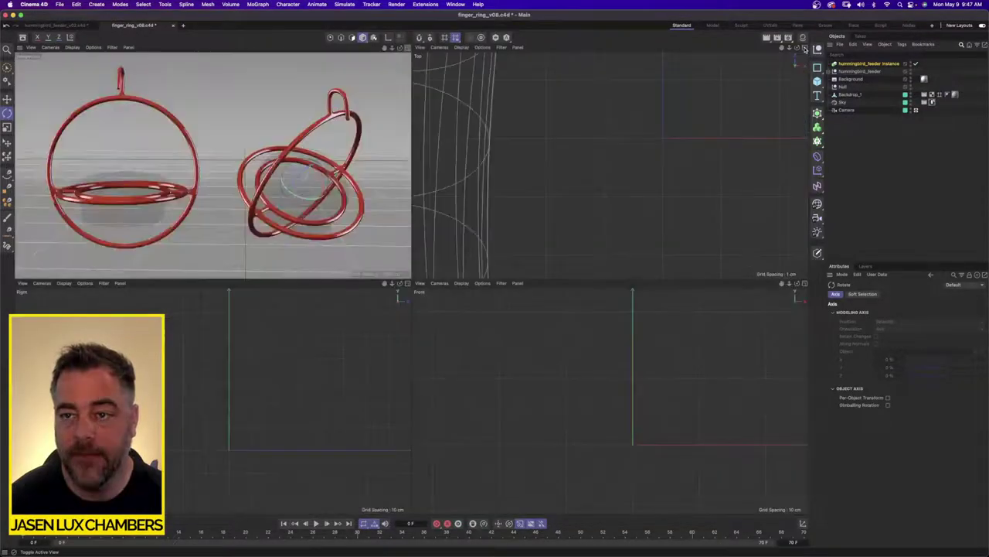
{"action": "left_click", "coordinate": [408, 48]}
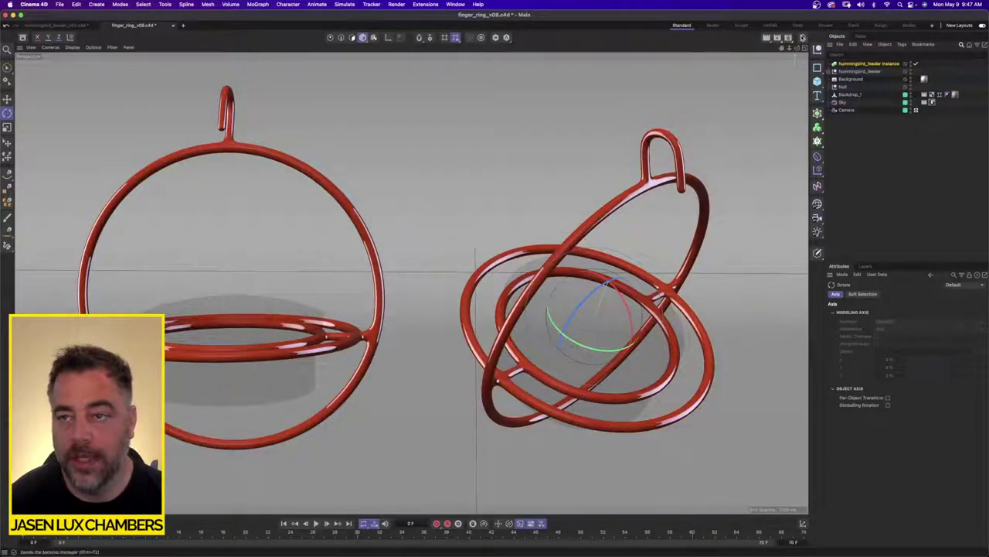
Delete the unused materials from the scene and open the Glass Red (Colored Volume) material for editing
{"action": "left_click", "coordinate": [803, 37]}
{"action": "left_click", "coordinate": [729, 47]}
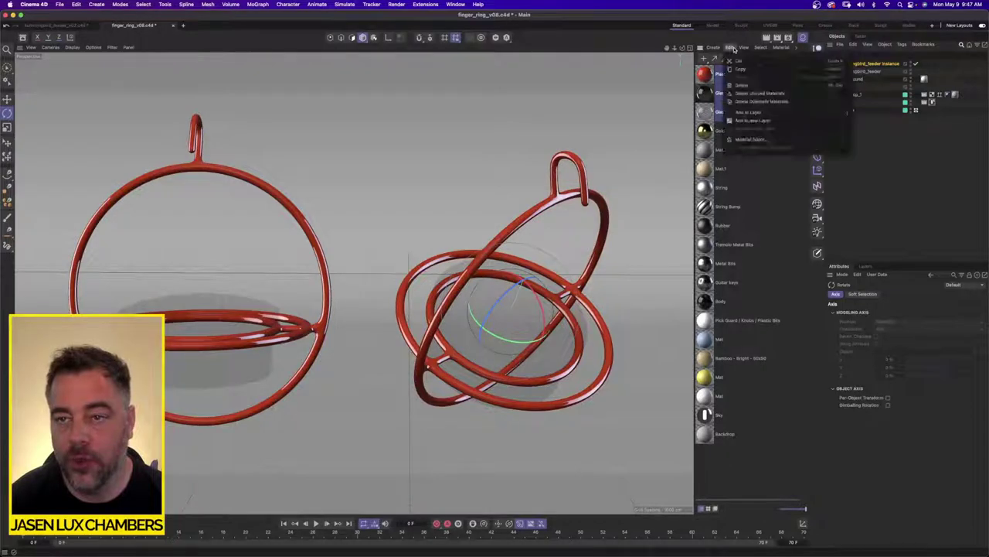
{"action": "left_click", "coordinate": [761, 92]}
{"action": "double_click", "coordinate": [707, 92]}
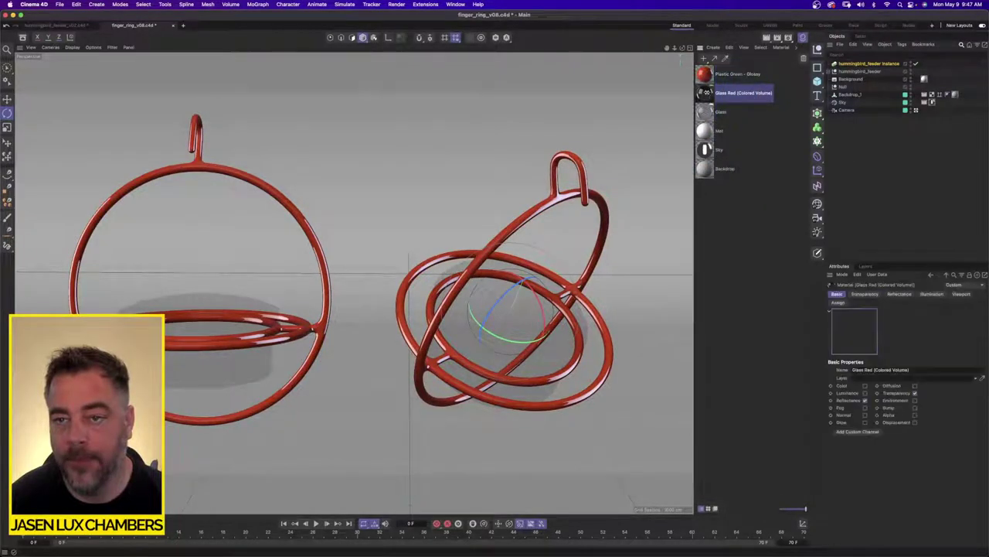
Enable the Luminance channel of the Glass Red (Colored Volume) material and set its color to red at 100% saturation
{"action": "left_click_drag", "start_coordinate": [739, 87], "coordinate": [648, 141]}
{"action": "left_click", "coordinate": [651, 240]}
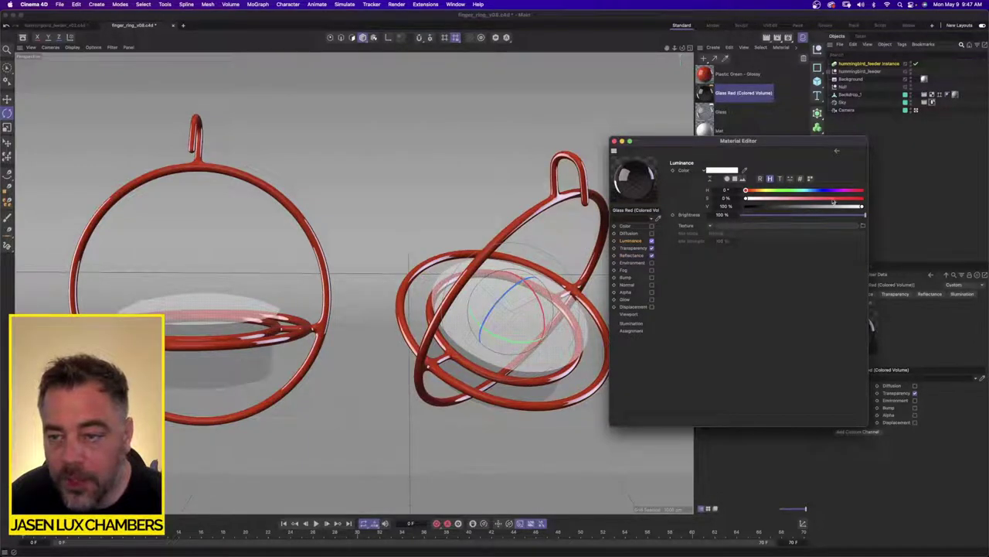
{"action": "left_click_drag", "start_coordinate": [833, 200], "coordinate": [899, 204]}
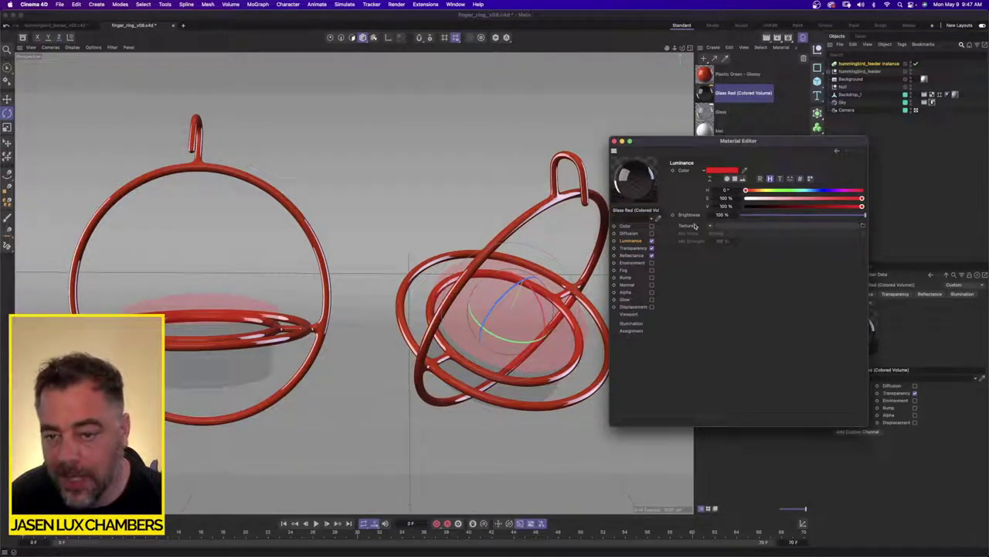
Start an Interactive Render Region in the Perspective view to preview the feeders' glass
{"action": "left_click", "coordinate": [788, 38]}
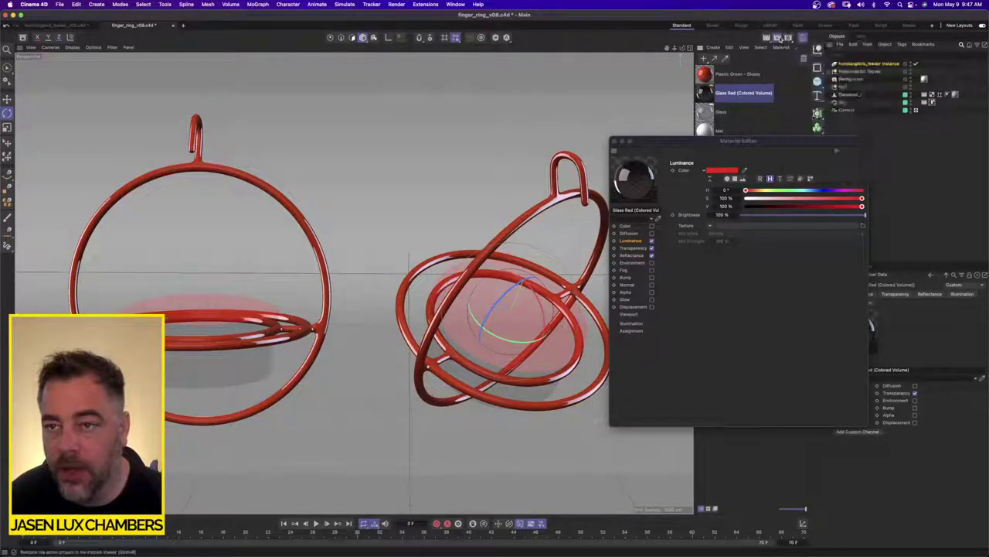
{"action": "left_click", "coordinate": [767, 38]}
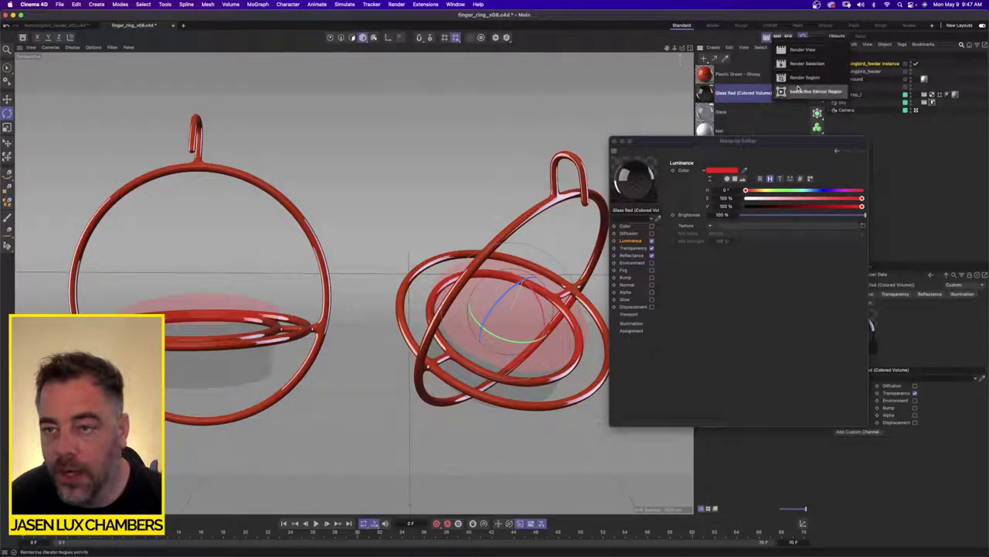
{"action": "left_click", "coordinate": [816, 92]}
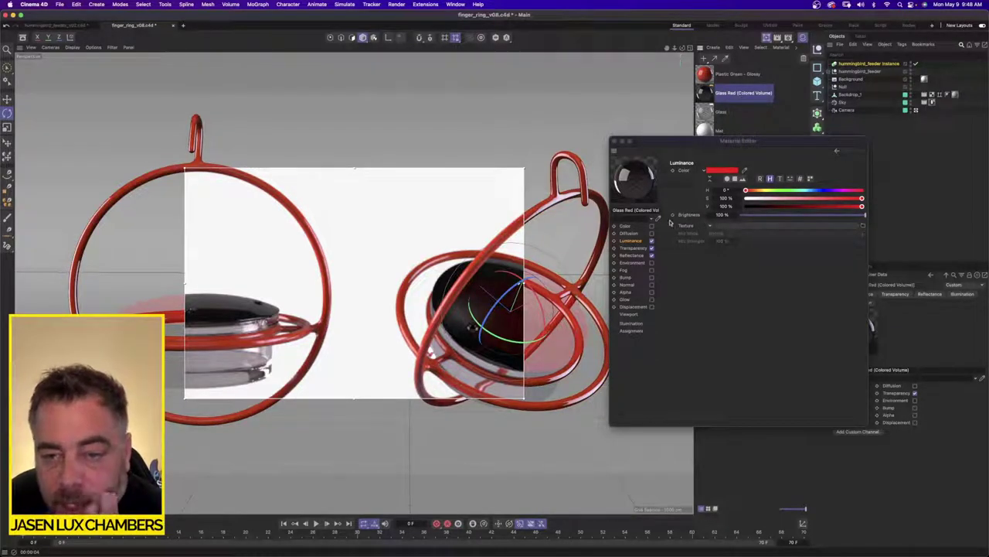
Turn off Glass Red (Colored Volume)'s Luminance channel and test its Reflectance channel off and on again
{"action": "left_click", "coordinate": [638, 248]}
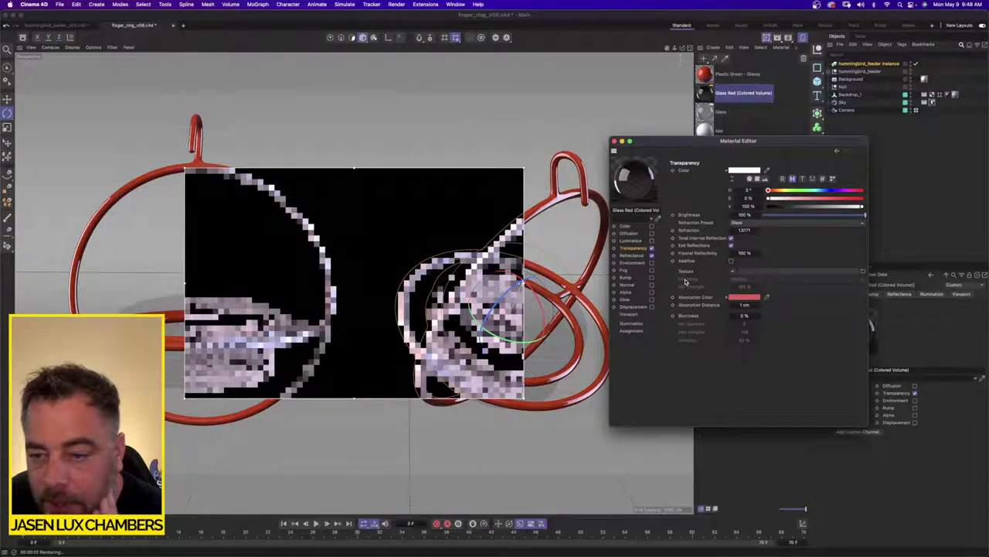
{"action": "left_click_drag", "start_coordinate": [832, 216], "coordinate": [889, 227]}
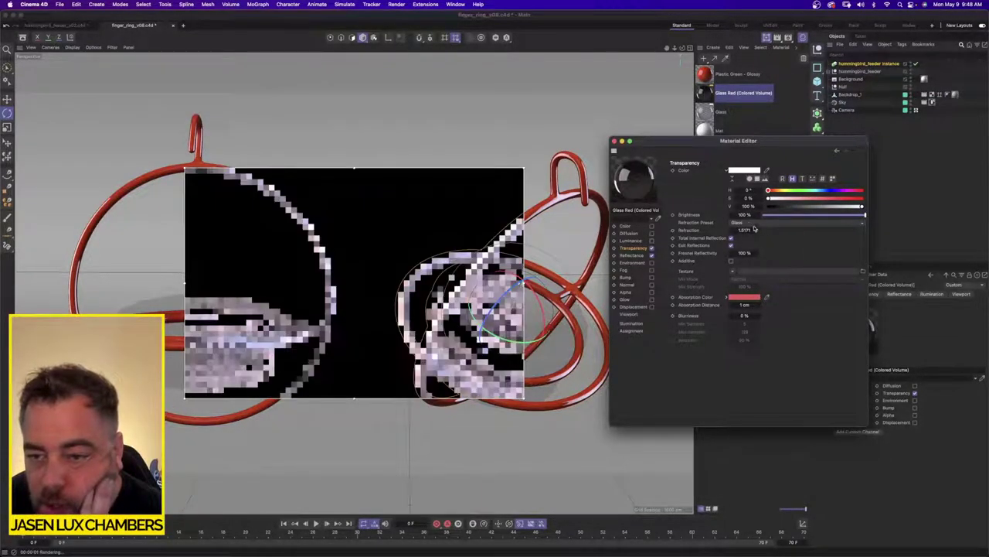
{"action": "left_click", "coordinate": [652, 255]}
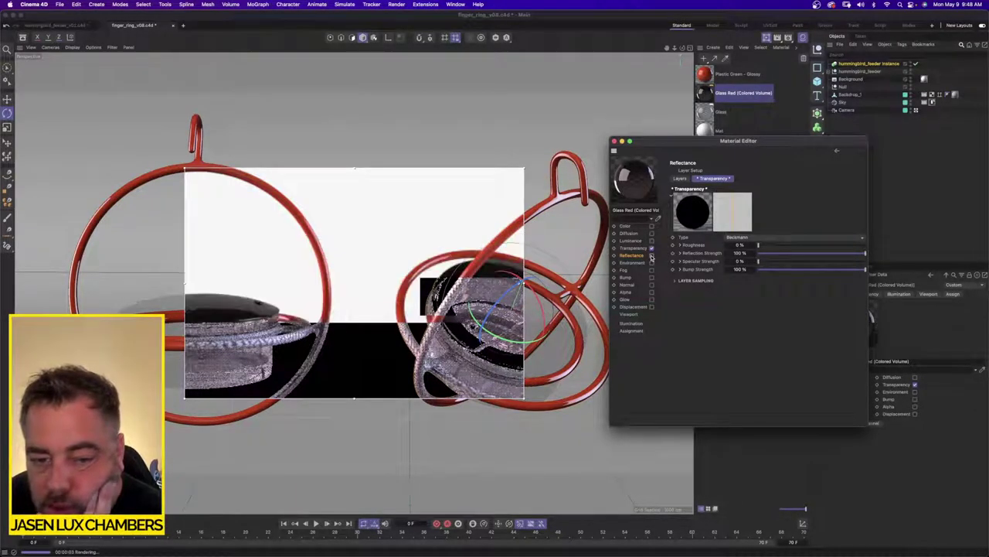
{"action": "left_click", "coordinate": [635, 248]}
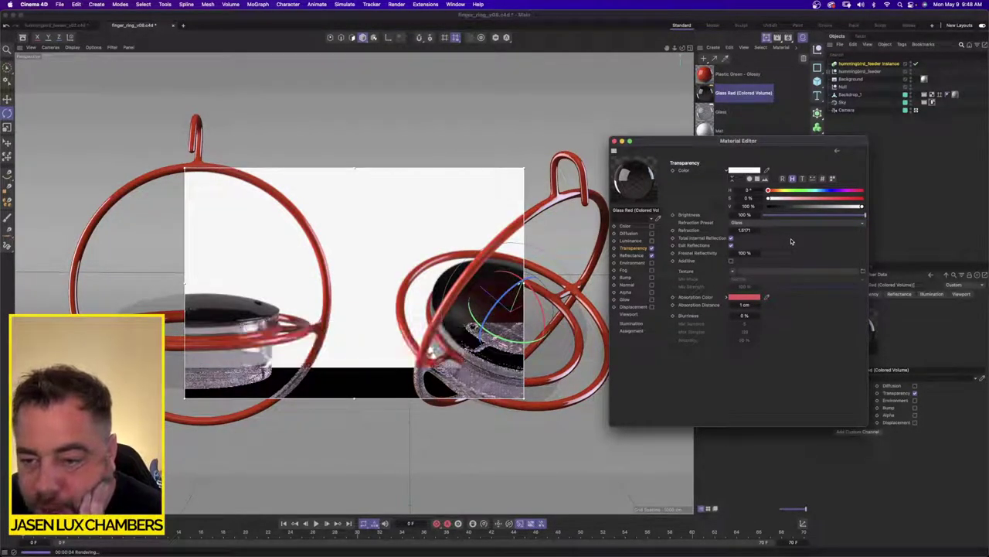
Set Glass Red's Refraction Preset to Beer and Fresnel Reflectivity to 20%, and disable Total Internal Reflection
{"action": "left_click", "coordinate": [772, 223]}
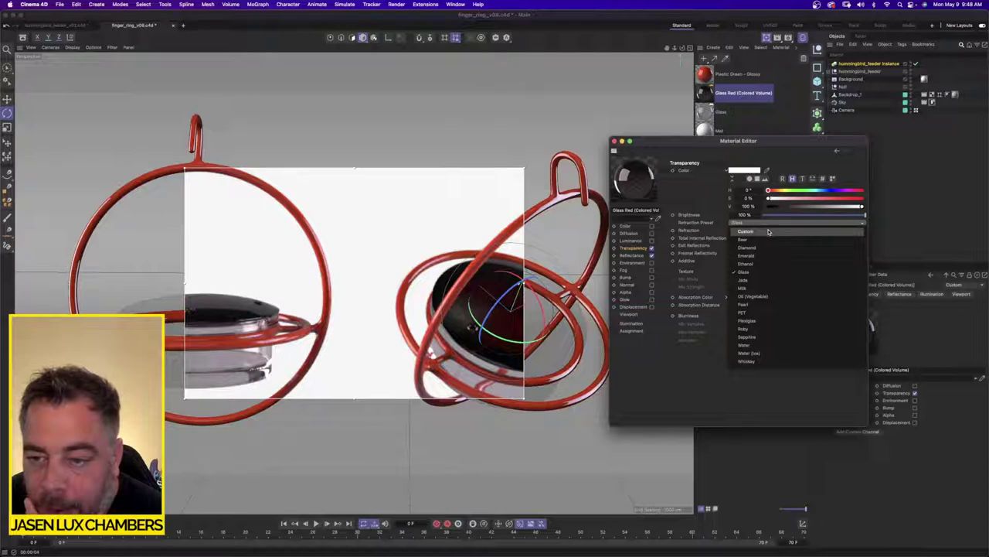
{"action": "left_click", "coordinate": [766, 241]}
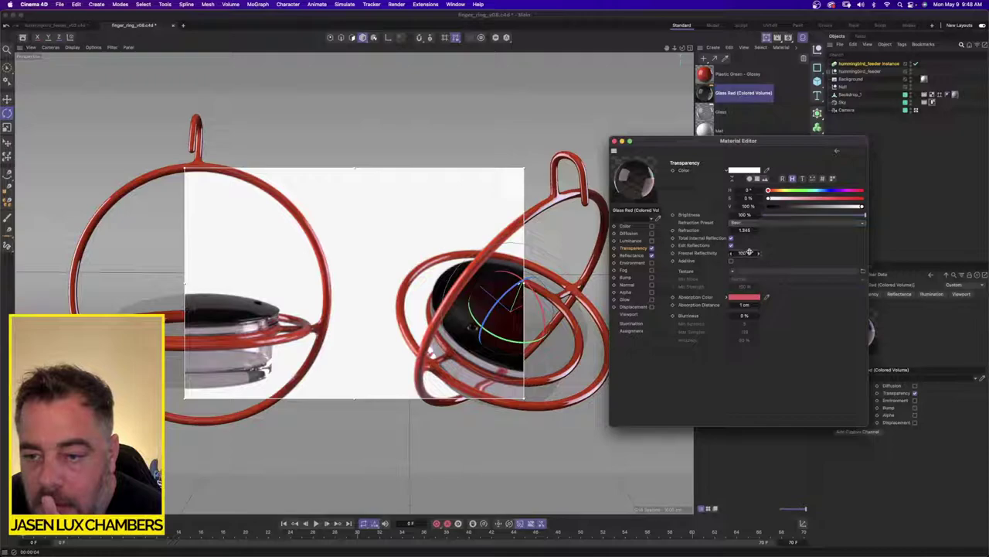
{"action": "type", "text": "20"}
{"action": "key", "text": "Return"}
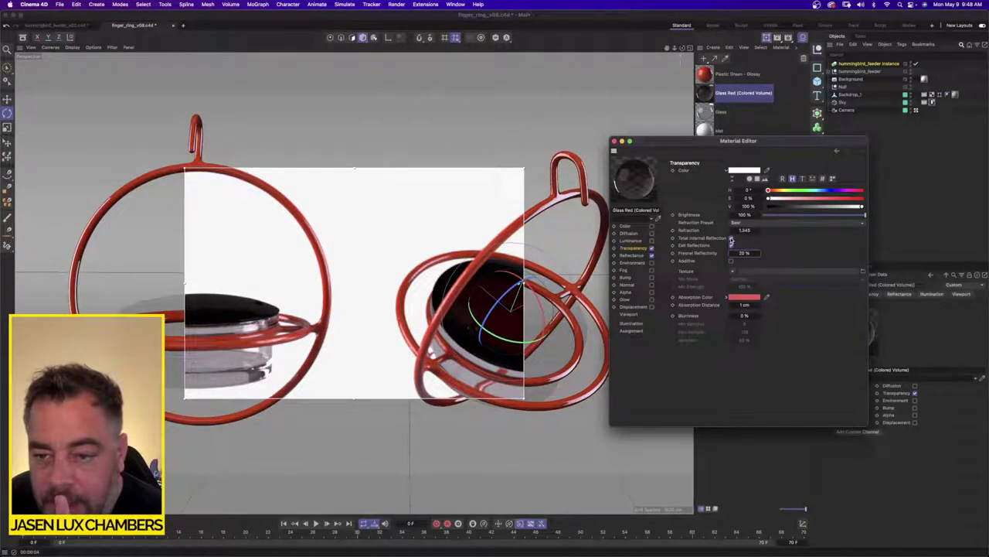
{"action": "left_click", "coordinate": [732, 238]}
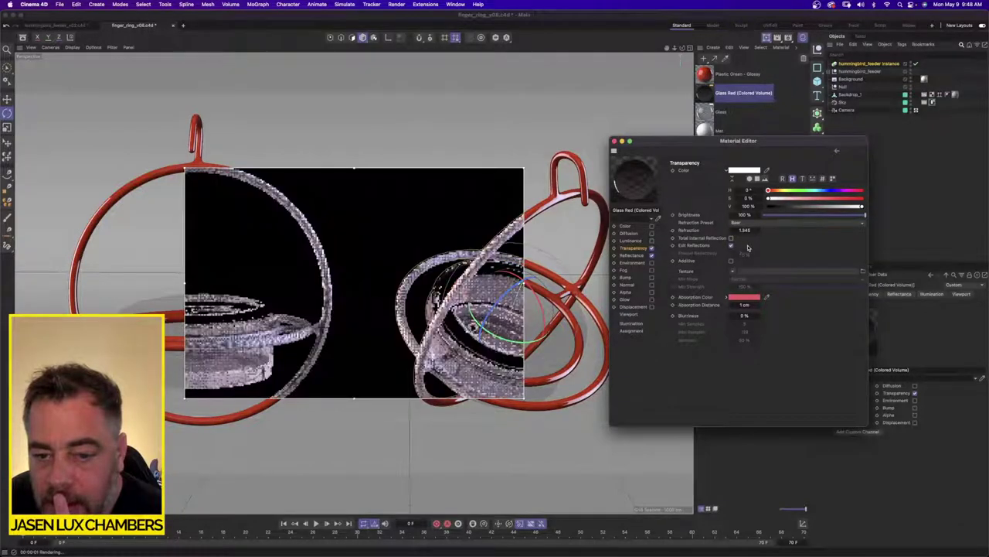
Duplicate the Glass material and delete the Glass Red (Colored Volume) material
{"action": "left_click_drag", "start_coordinate": [635, 143], "coordinate": [804, 158]}
{"action": "left_click", "coordinate": [710, 115]}
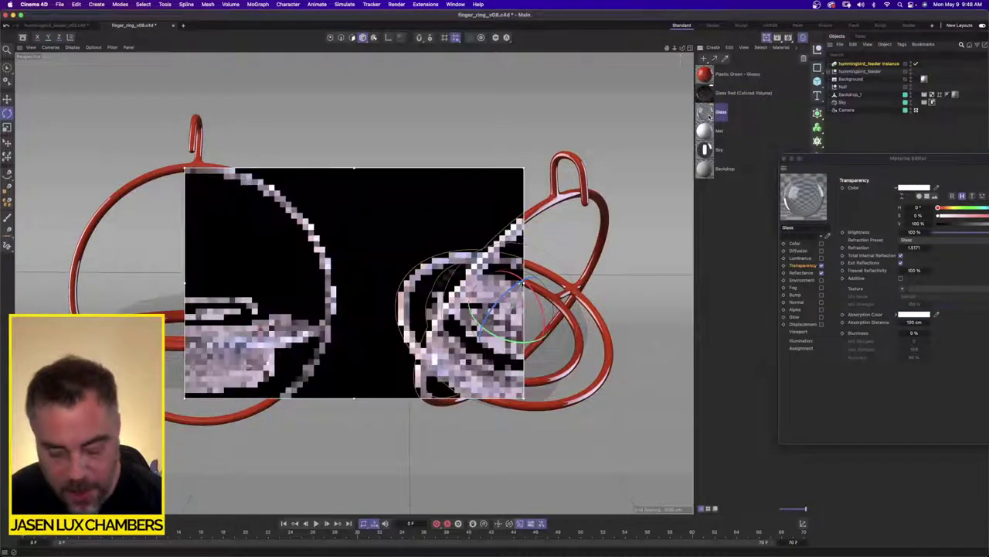
{"action": "key", "text": "ctrl+c"}
{"action": "key", "text": "ctrl+v"}
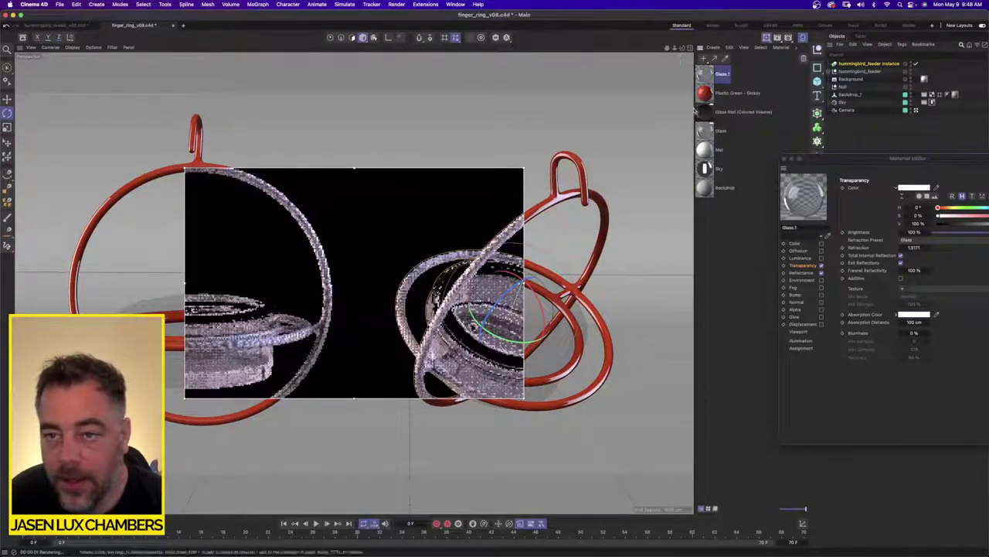
{"action": "left_click", "coordinate": [705, 111]}
{"action": "key", "text": "Delete"}
{"action": "left_click", "coordinate": [705, 74]}
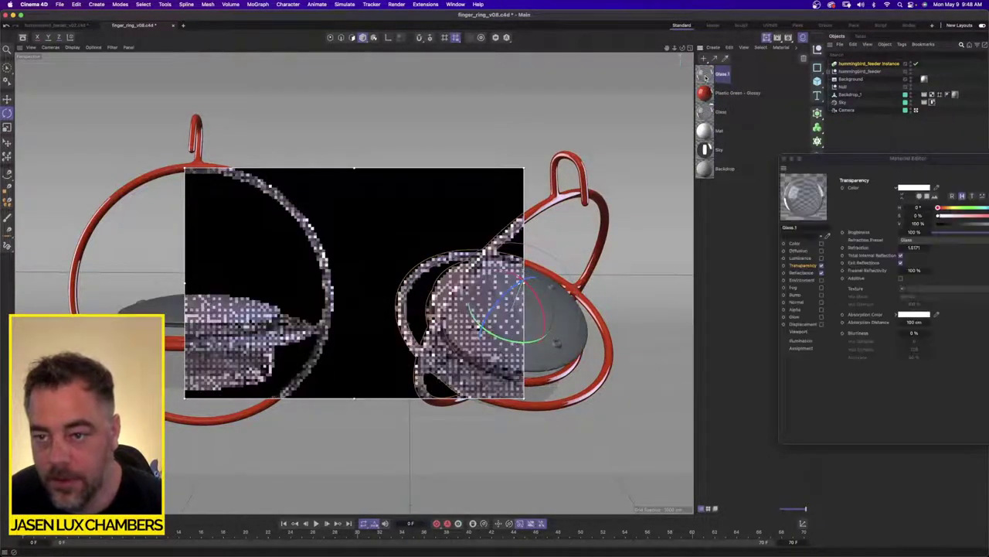
Try to apply the Glass.1 material to the tilted feeder's lid, and remove the resulting material tags from Backdrop_1
{"action": "left_click", "coordinate": [753, 122]}
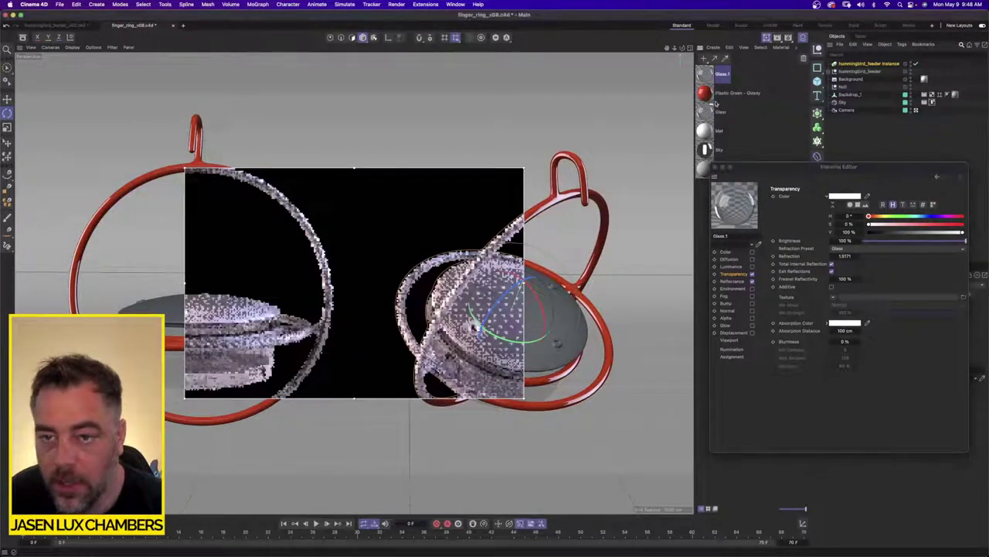
{"action": "left_click_drag", "start_coordinate": [704, 74], "coordinate": [581, 326]}
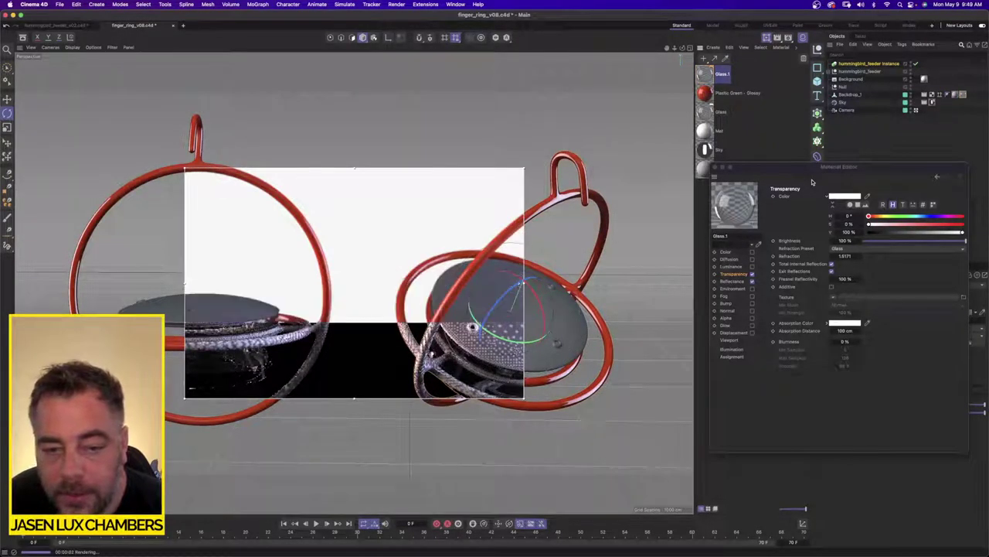
{"action": "left_click_drag", "start_coordinate": [707, 75], "coordinate": [497, 289]}
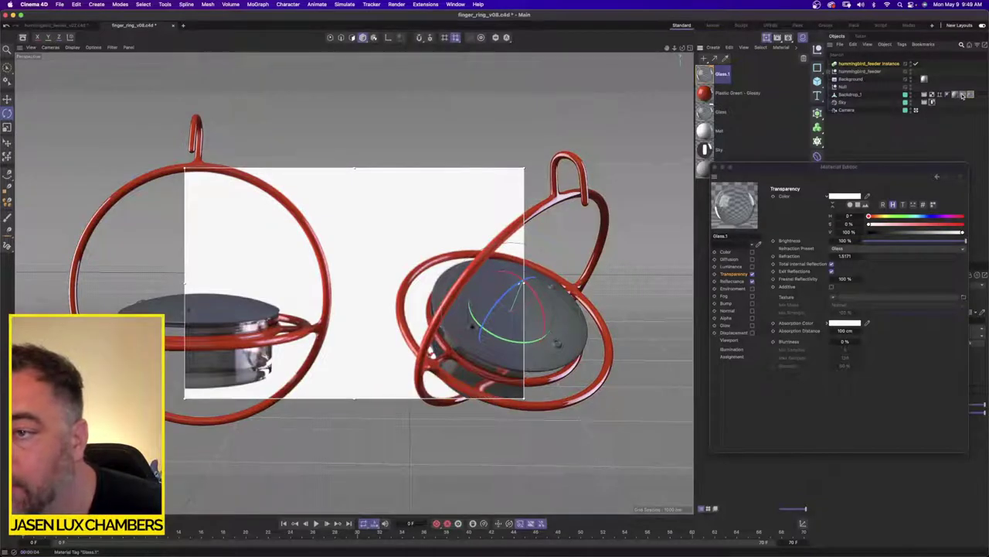
{"action": "left_click", "coordinate": [851, 94]}
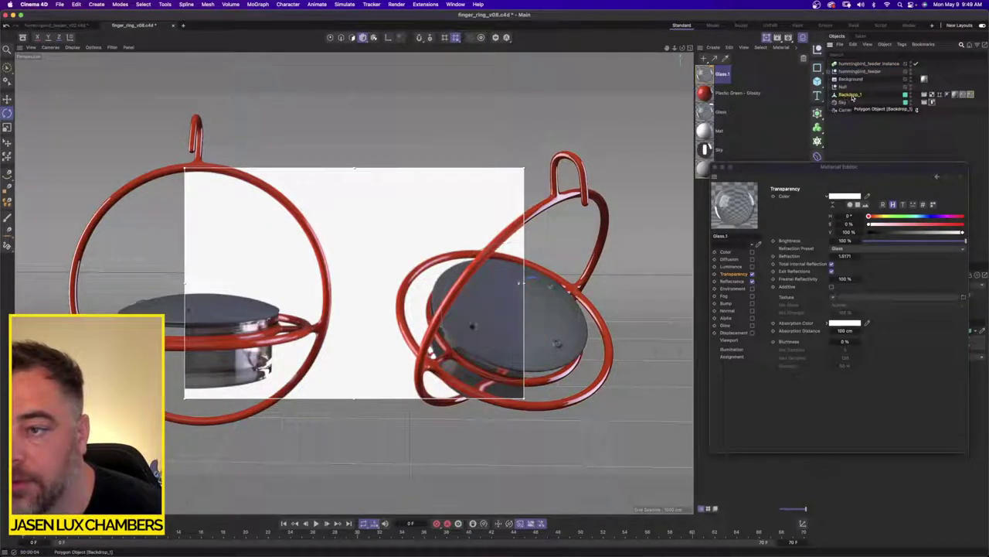
{"action": "left_click", "coordinate": [963, 95]}
{"action": "key", "text": "Delete"}
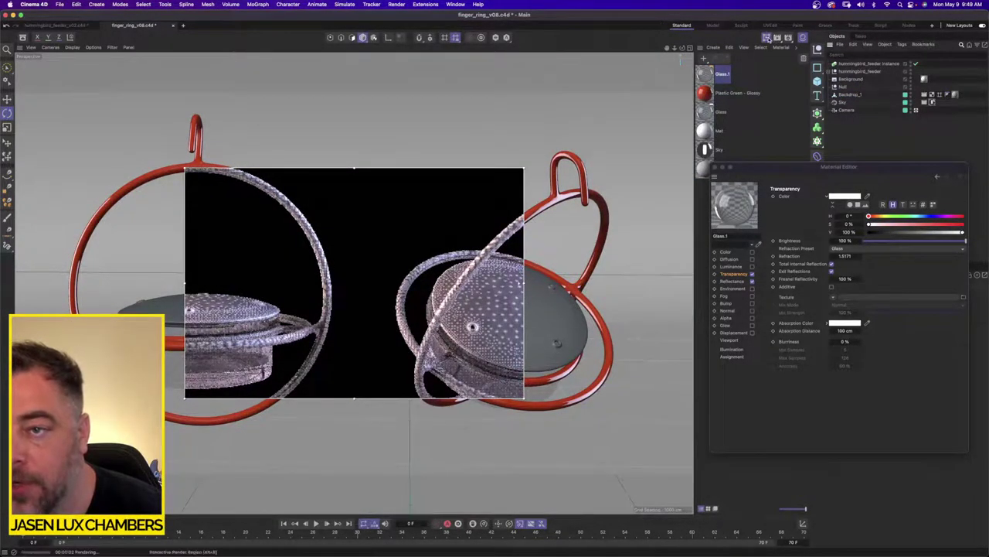
Switch off the Interactive Render Region and apply the Glass.1 material to the original upright feeder's lid
{"action": "left_click", "coordinate": [768, 40]}
{"action": "left_click", "coordinate": [789, 94]}
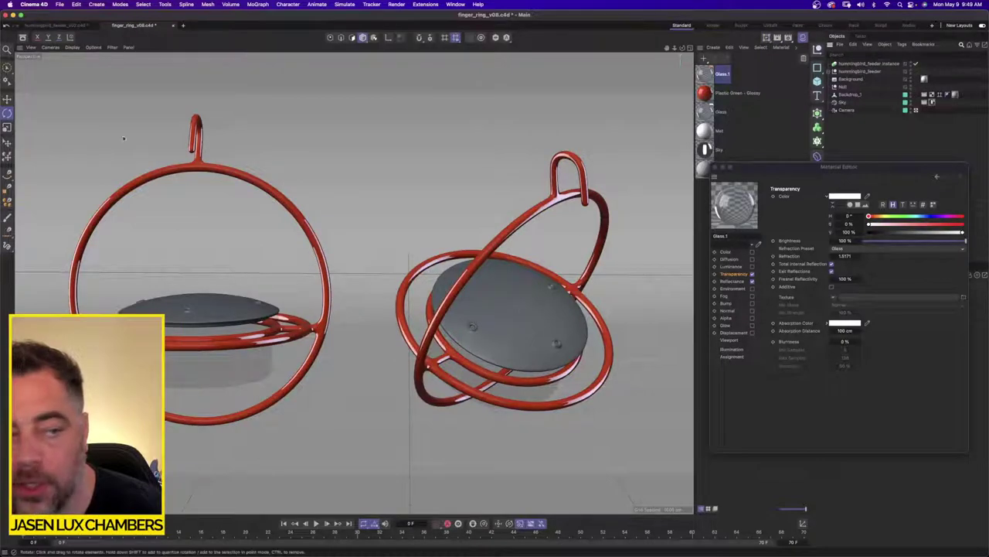
{"action": "left_click", "coordinate": [7, 98]}
{"action": "left_click", "coordinate": [497, 298]}
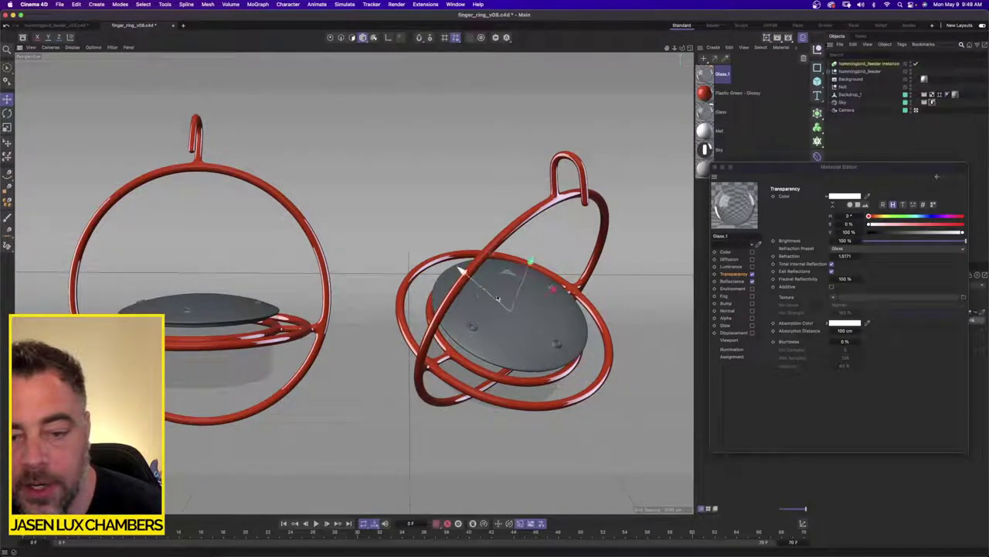
{"action": "left_click", "coordinate": [223, 315]}
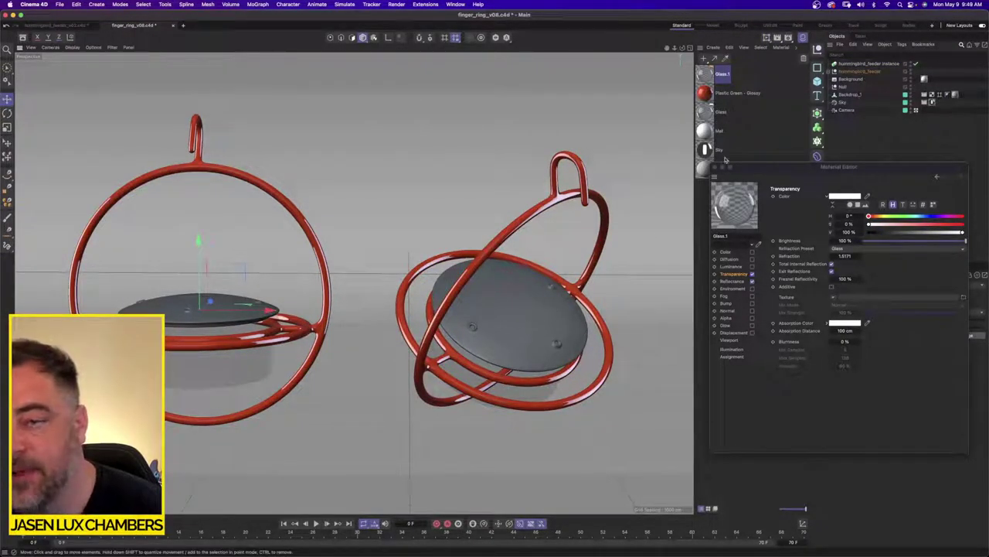
{"action": "left_click_drag", "start_coordinate": [700, 78], "coordinate": [225, 304]}
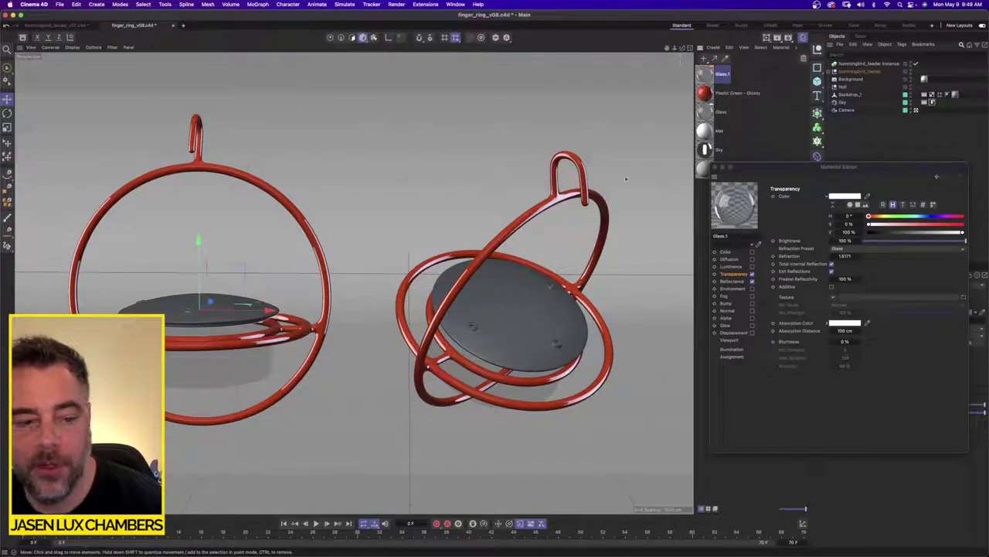
Expand the hummingbird_feeder hierarchy and delete the leftover empty material tag from the mesh under top_cover
{"action": "left_click", "coordinate": [832, 71]}
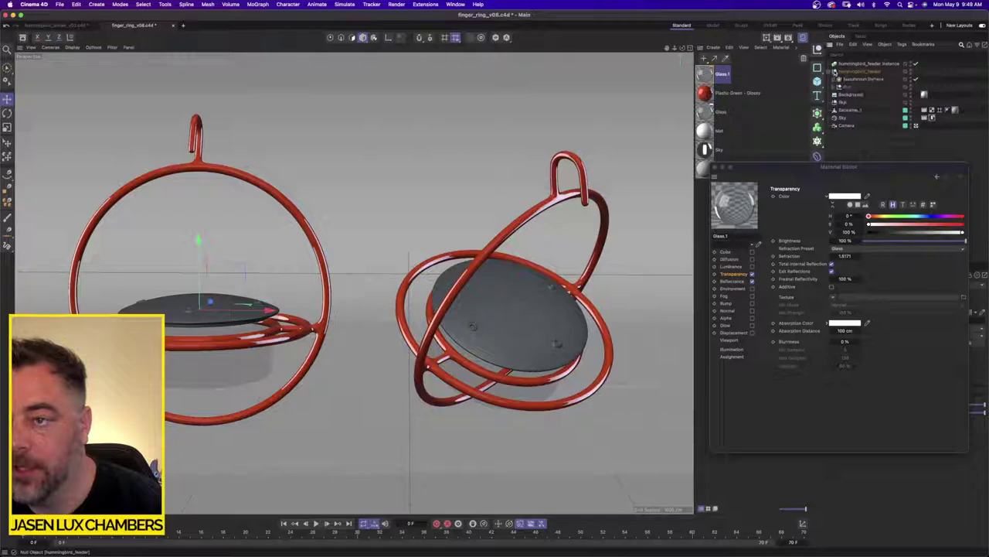
{"action": "left_click", "coordinate": [840, 87]}
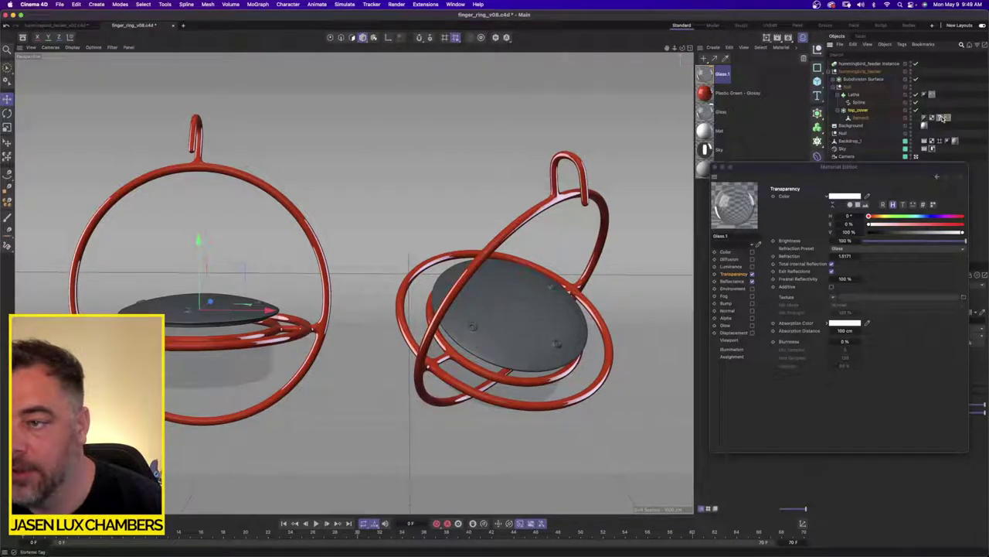
{"action": "left_click", "coordinate": [941, 118]}
{"action": "key", "text": "Delete"}
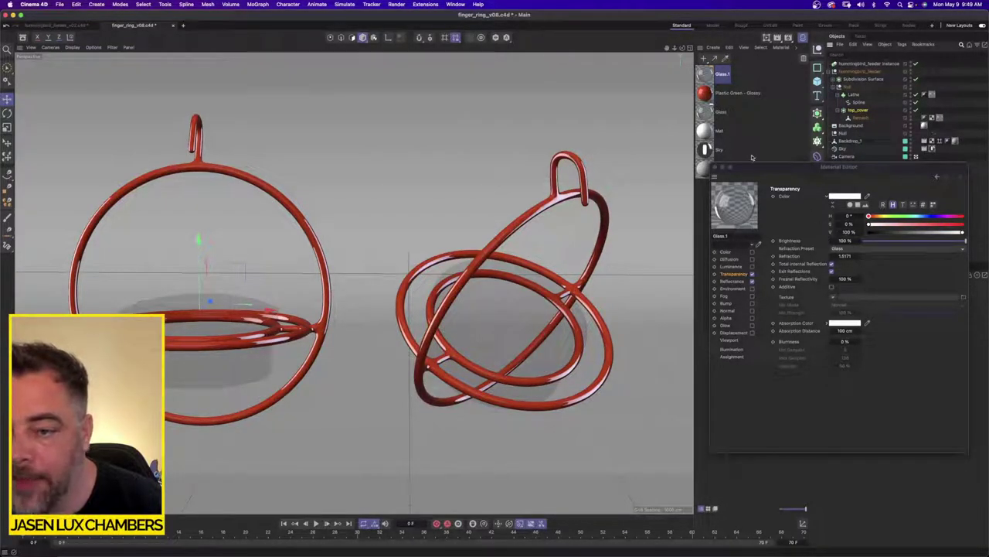
Restart the Interactive Render Region and set the Absorption Color of Glass.1's transparency to pure red (255, 0, 0)
{"action": "left_click", "coordinate": [777, 38]}
{"action": "left_click", "coordinate": [784, 92]}
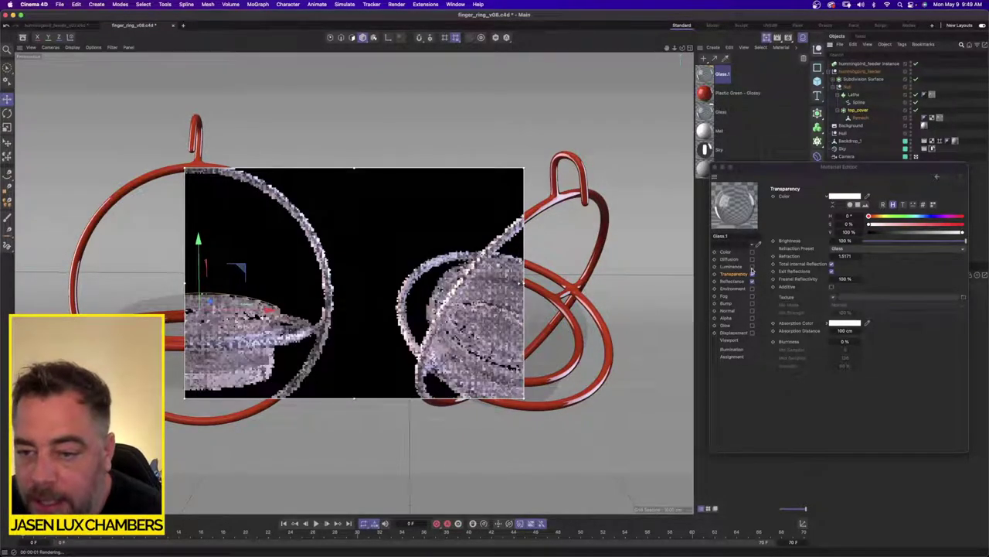
{"action": "left_click", "coordinate": [738, 276]}
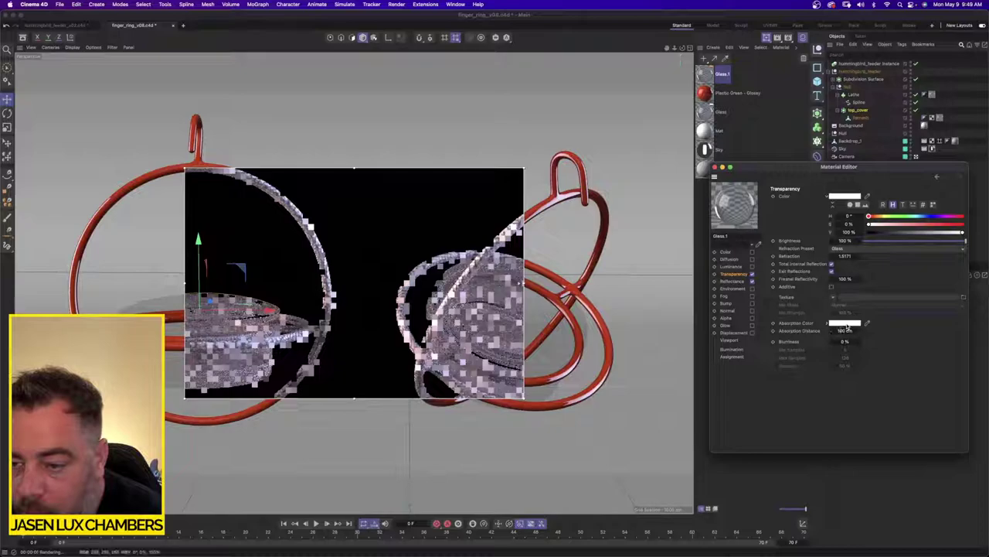
{"action": "left_click", "coordinate": [848, 323]}
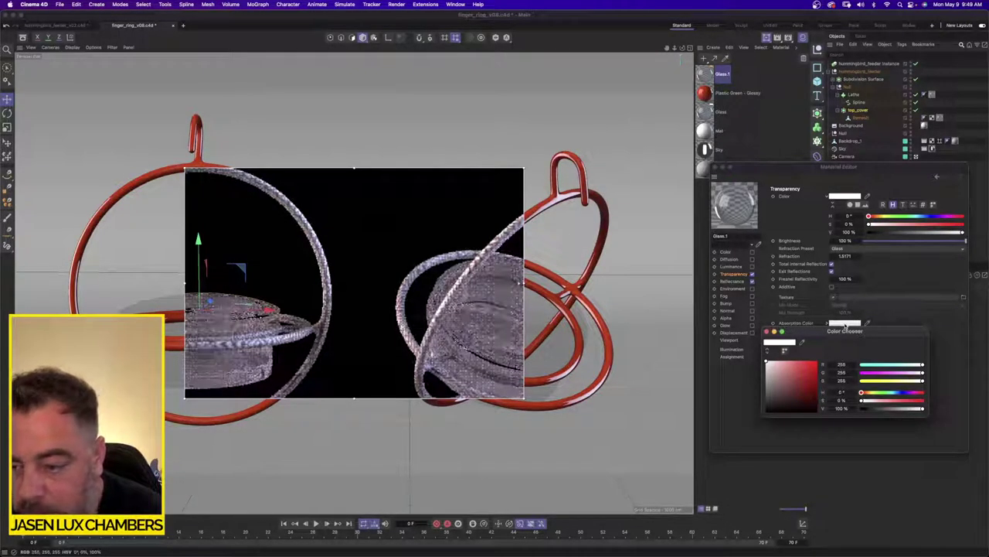
{"action": "left_click_drag", "start_coordinate": [795, 371], "coordinate": [821, 358]}
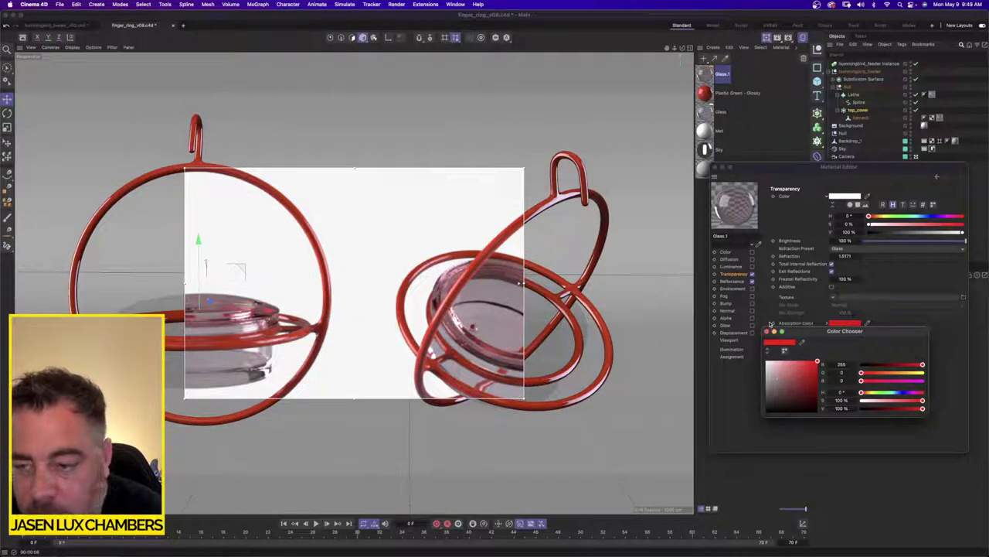
Try a lower transparency brightness on Glass.1, and restore it to 100%
{"action": "left_click_drag", "start_coordinate": [956, 242], "coordinate": [920, 243]}
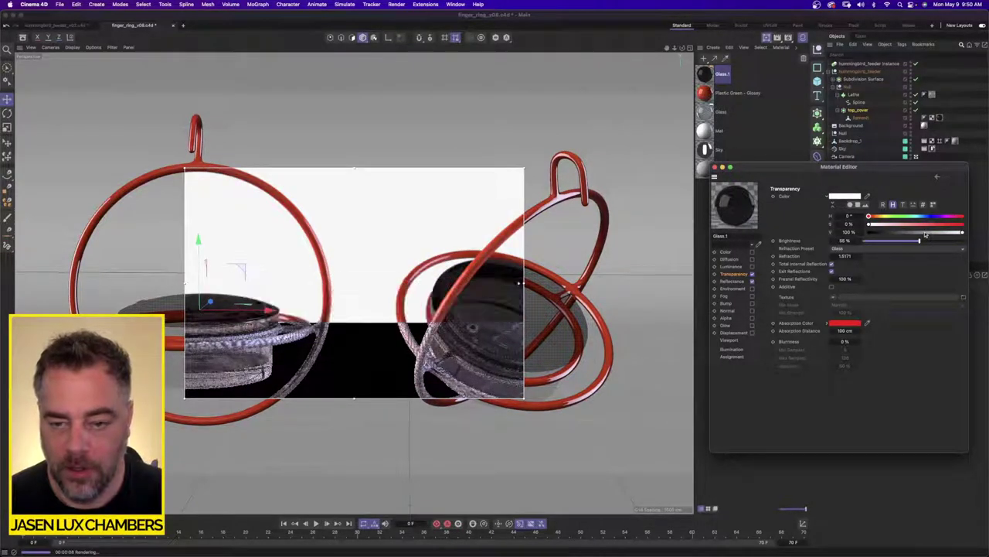
{"action": "left_click_drag", "start_coordinate": [933, 242], "coordinate": [967, 242]}
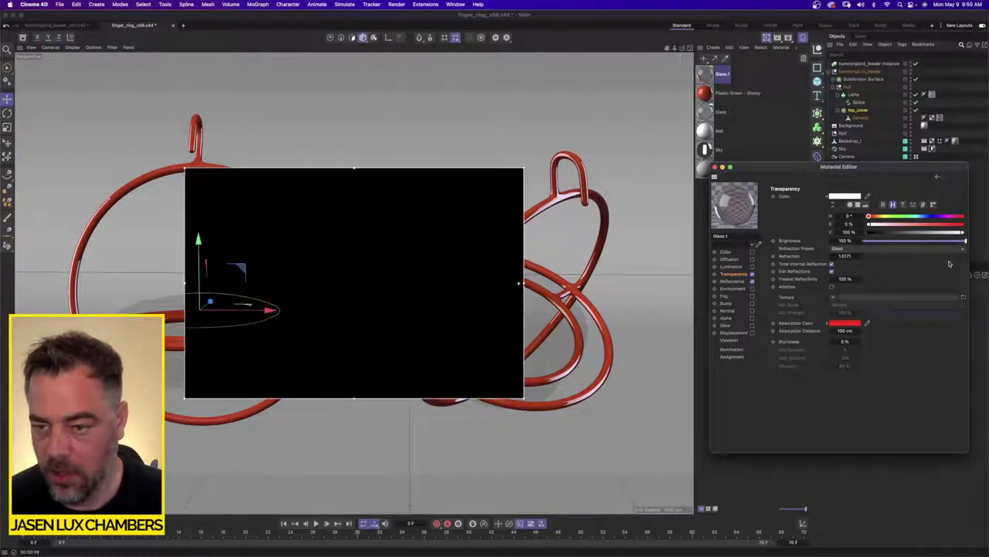
Enable the Luminance channel of Glass.1 and set its color to red at 100% saturation
{"action": "left_click", "coordinate": [752, 267]}
{"action": "left_click", "coordinate": [963, 225]}
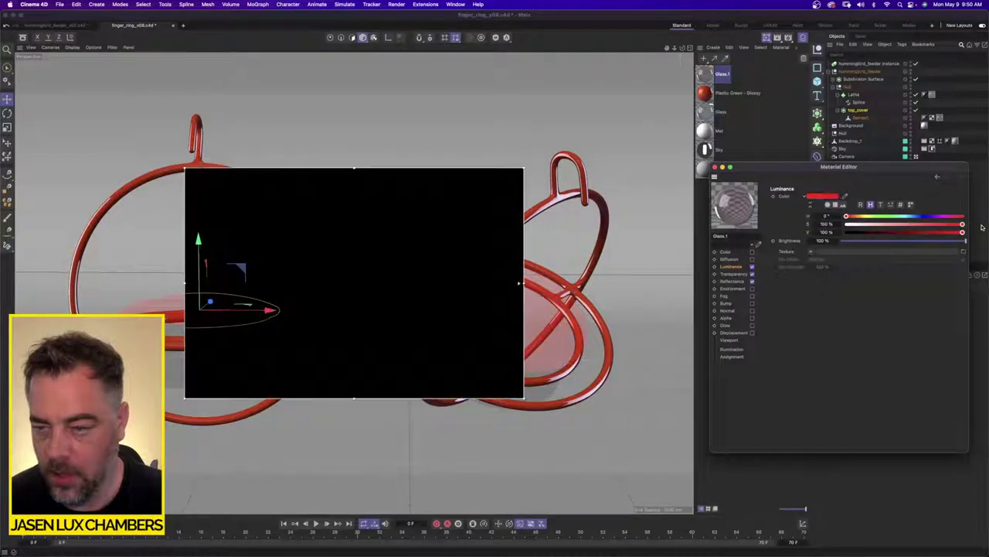
Reduce Glass.1's transparency brightness and enable its Color channel with the hue set to 0° red
{"action": "left_click", "coordinate": [732, 274]}
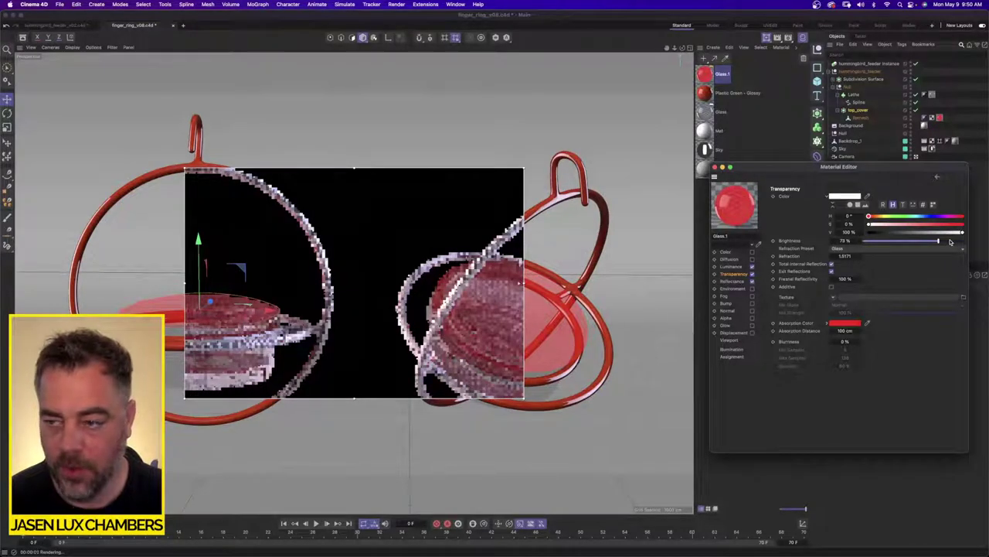
{"action": "left_click", "coordinate": [747, 252]}
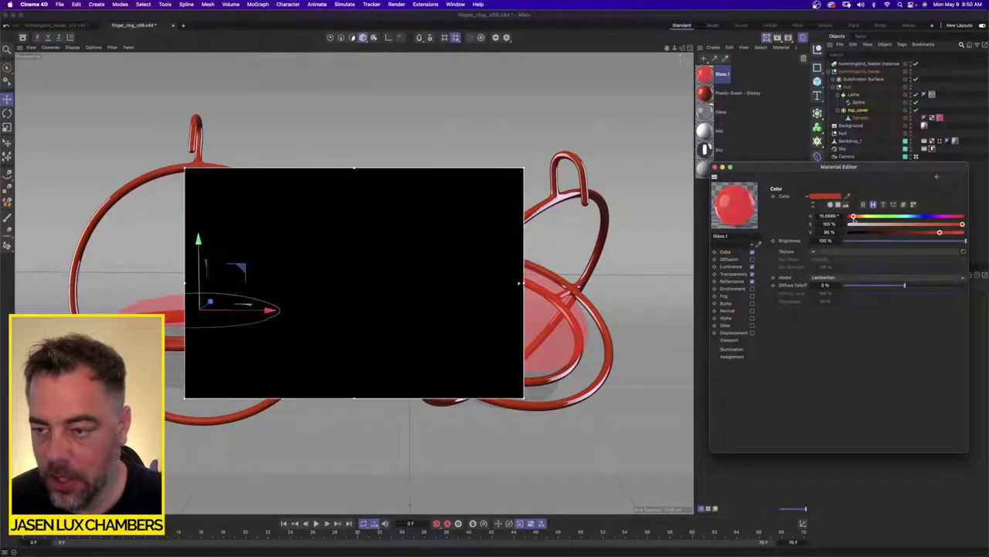
{"action": "left_click_drag", "start_coordinate": [854, 215], "coordinate": [841, 217]}
Disable the Luminance channel of Glass.1 and close its material settings
{"action": "left_click", "coordinate": [752, 266]}
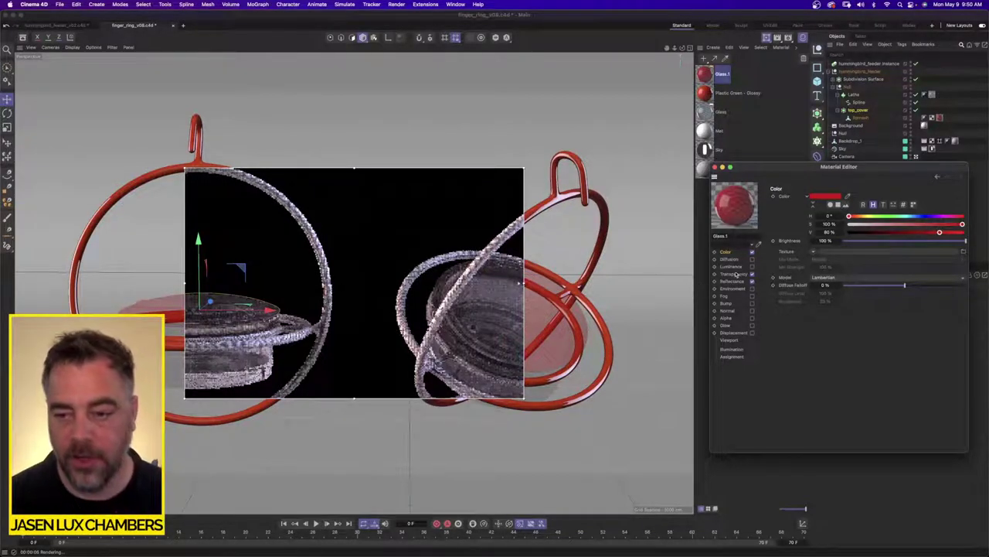
{"action": "left_click", "coordinate": [747, 267]}
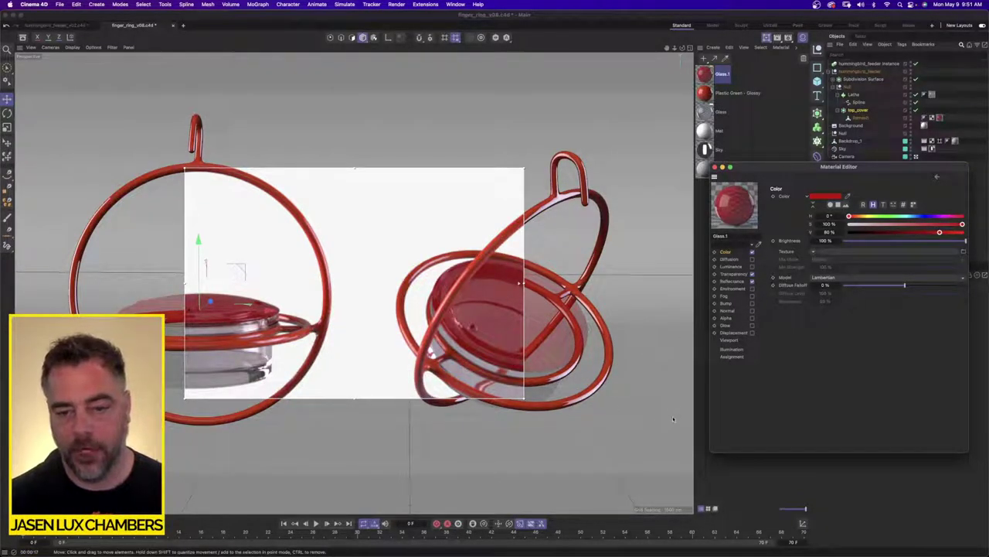
{"action": "left_click", "coordinate": [715, 168]}
Turn off the Interactive Render Region and render the full active view of both feeders
{"action": "left_click_drag", "start_coordinate": [767, 38], "coordinate": [799, 92]}
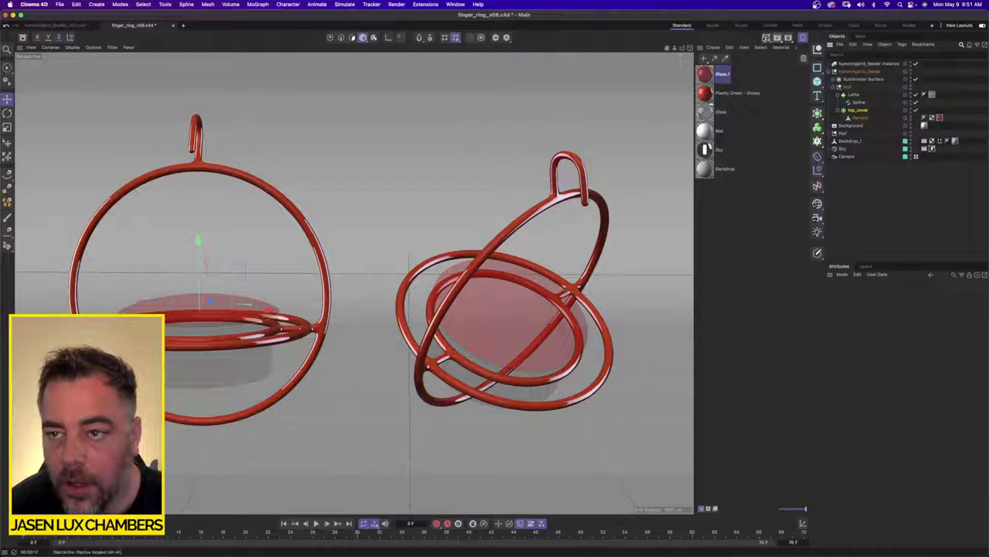
{"action": "left_click", "coordinate": [778, 38]}
{"action": "left_click", "coordinate": [797, 50]}
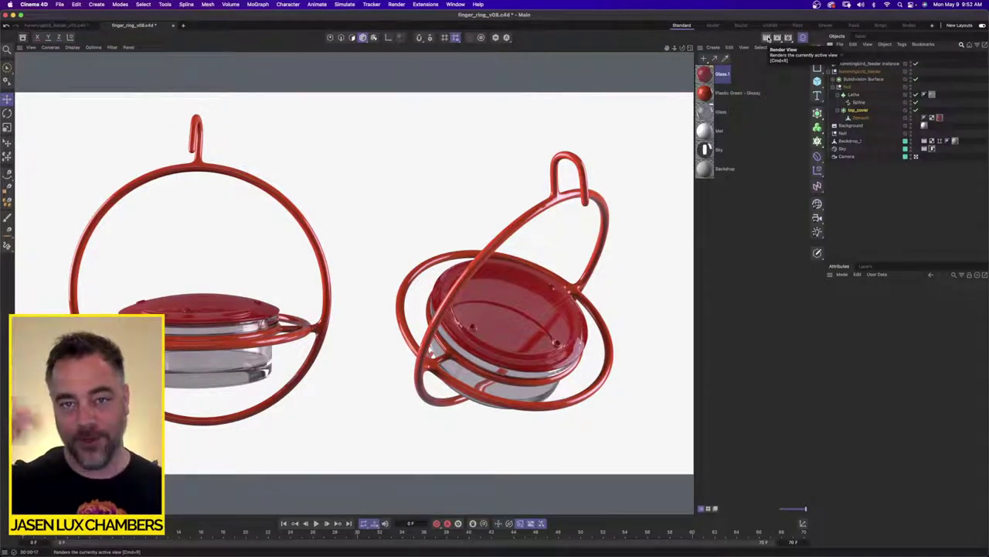
Switch to the OBS streaming application
{"action": "key", "text": "super+Tab"}
{"action": "key", "text": "super+Tab"}
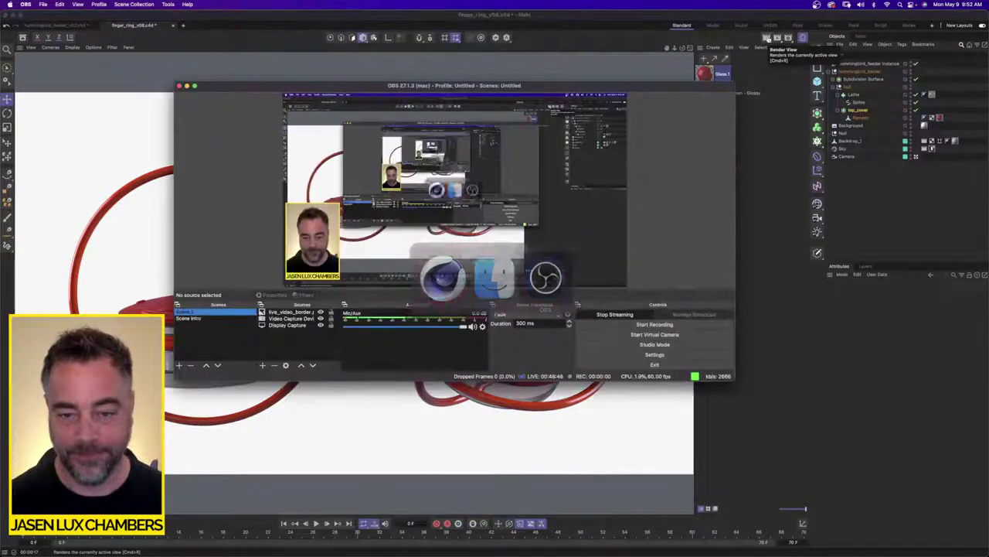